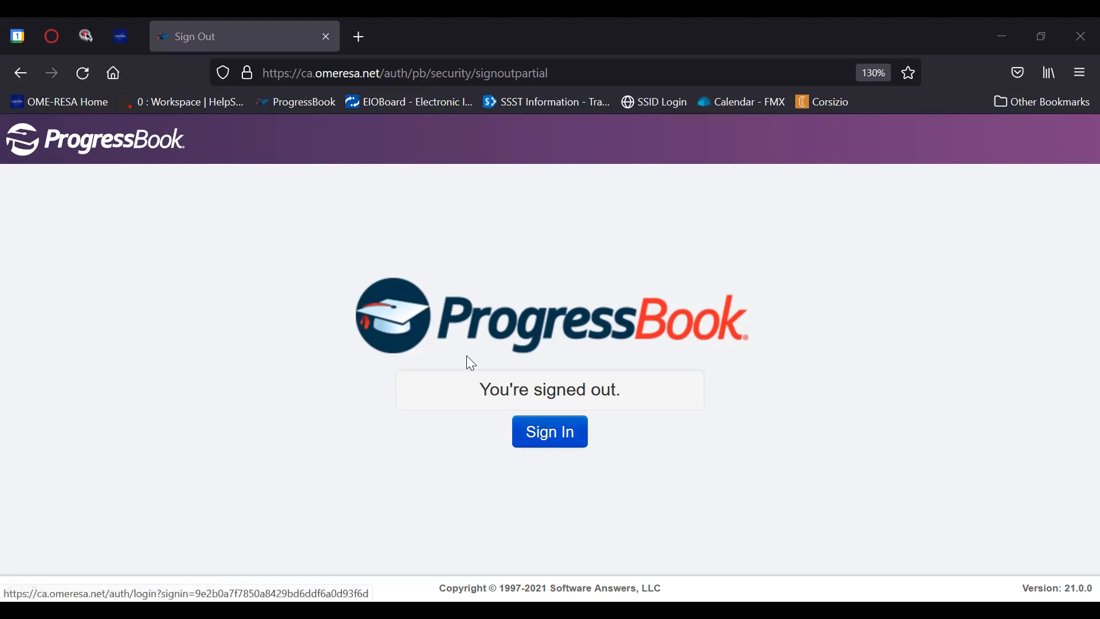
# Step: Go to the OME-RESA home page and open its Helpful Sites and Links panel
pyautogui.click(86, 102)
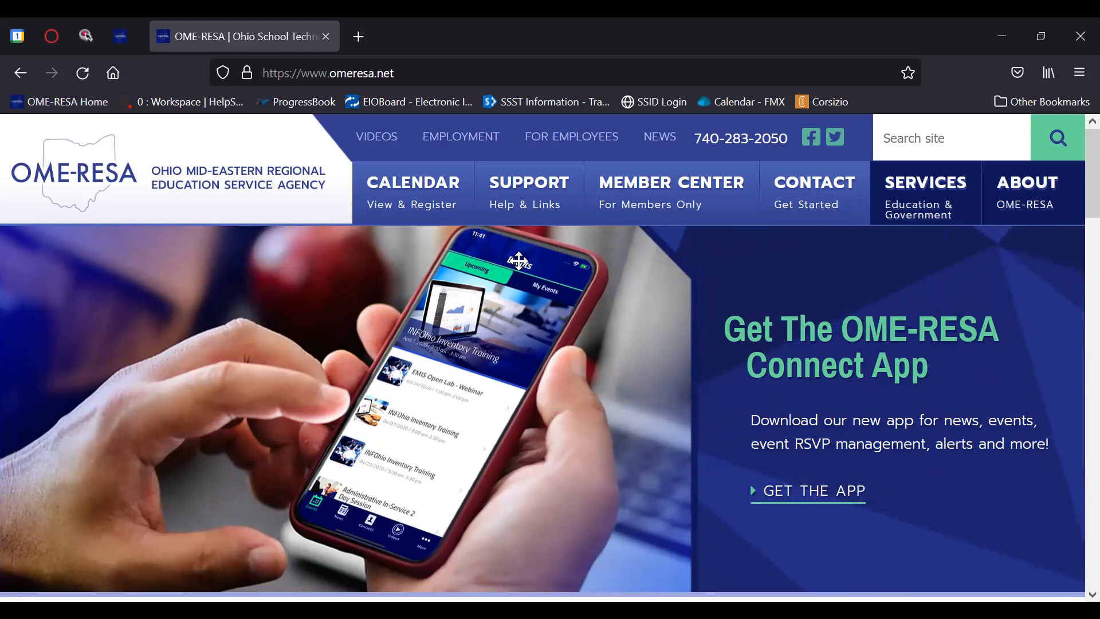
pyautogui.click(538, 214)
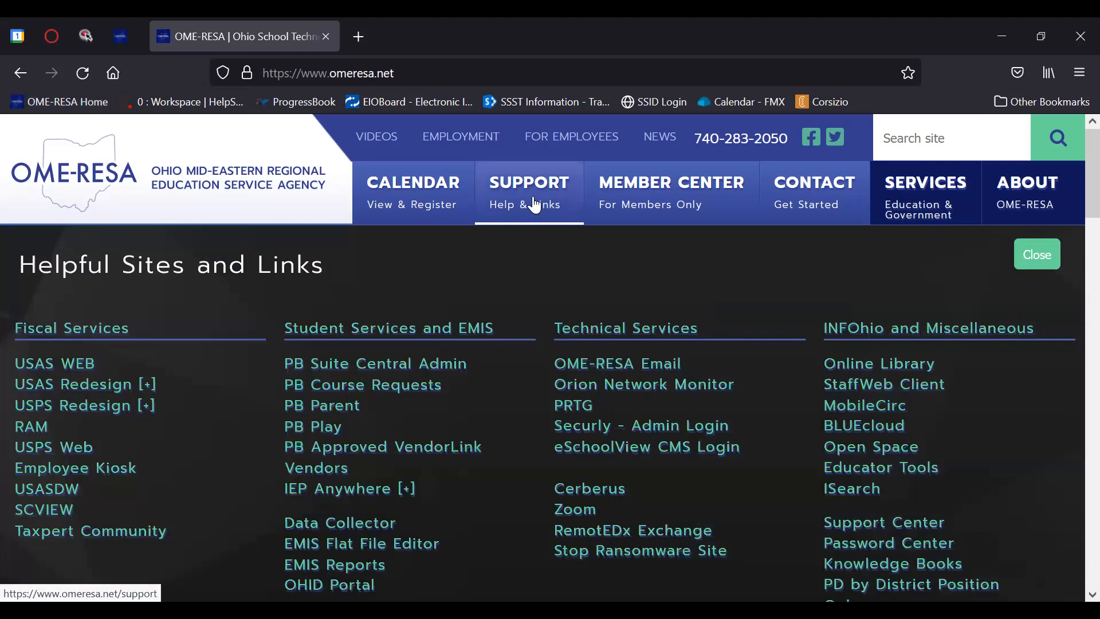
# Step: Open the PB Play support page and enter the SI Play sign-in page
pyautogui.click(328, 435)
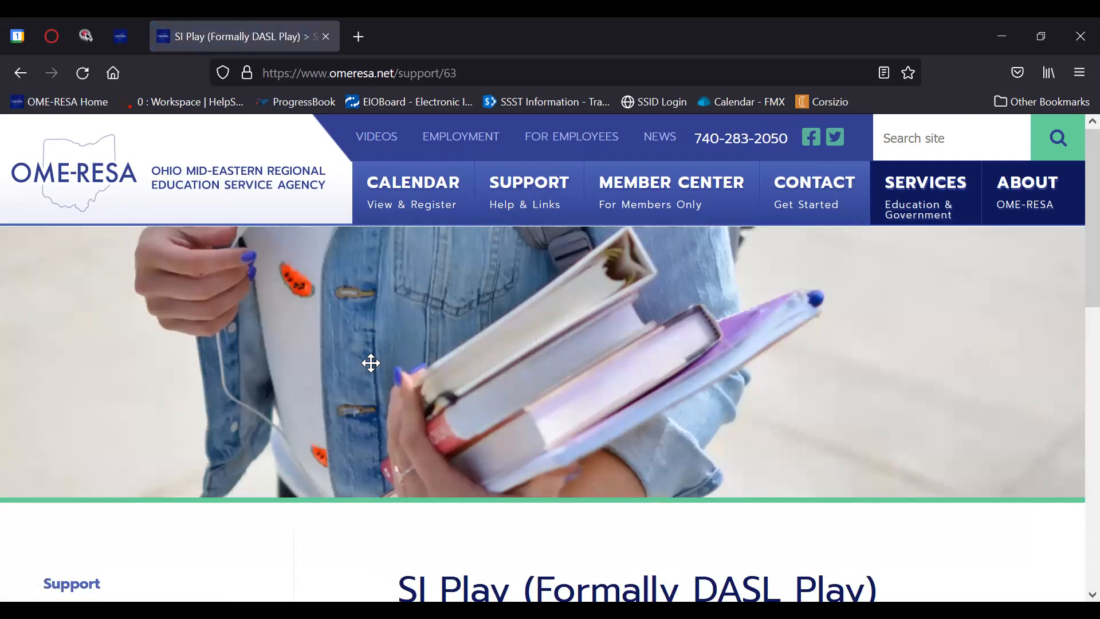
pyautogui.scroll(-6, 381, 310)
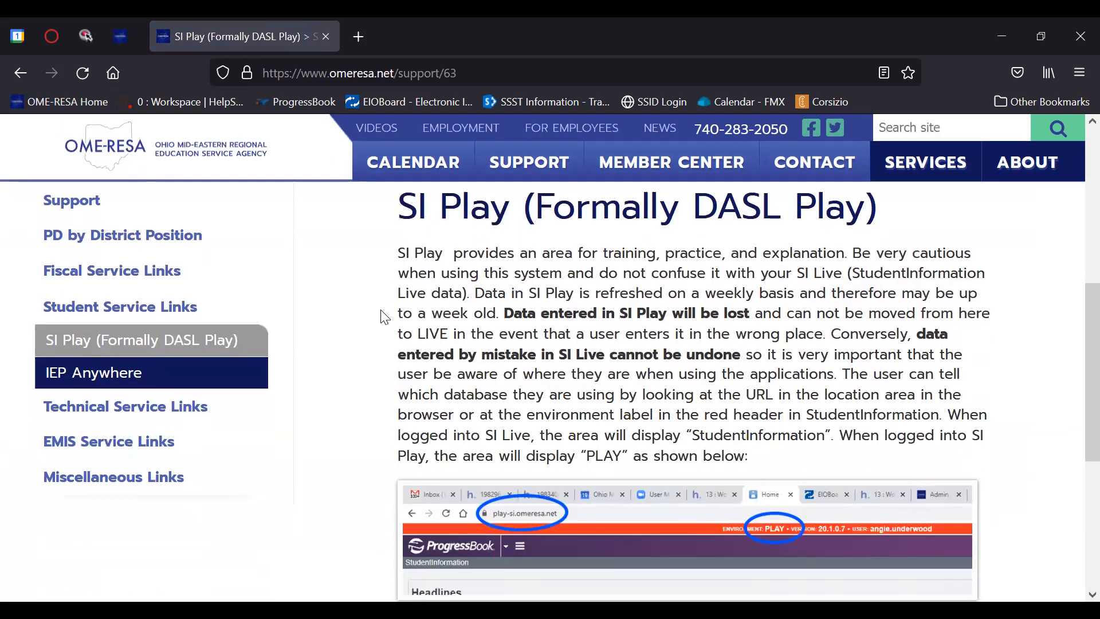
pyautogui.scroll(-5, 383, 317)
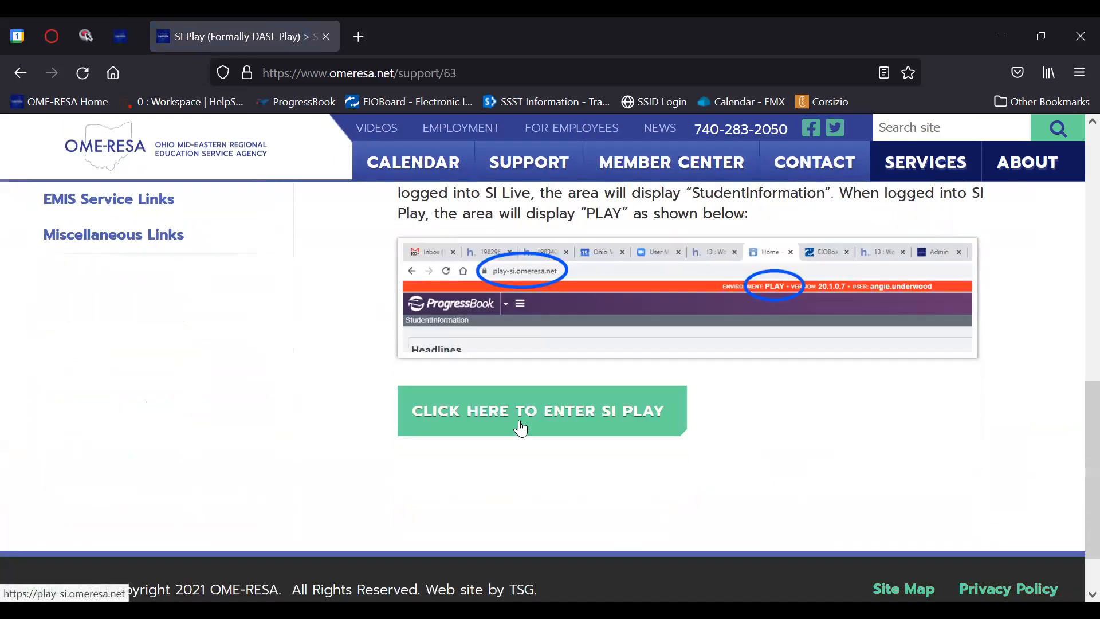
pyautogui.click(521, 424)
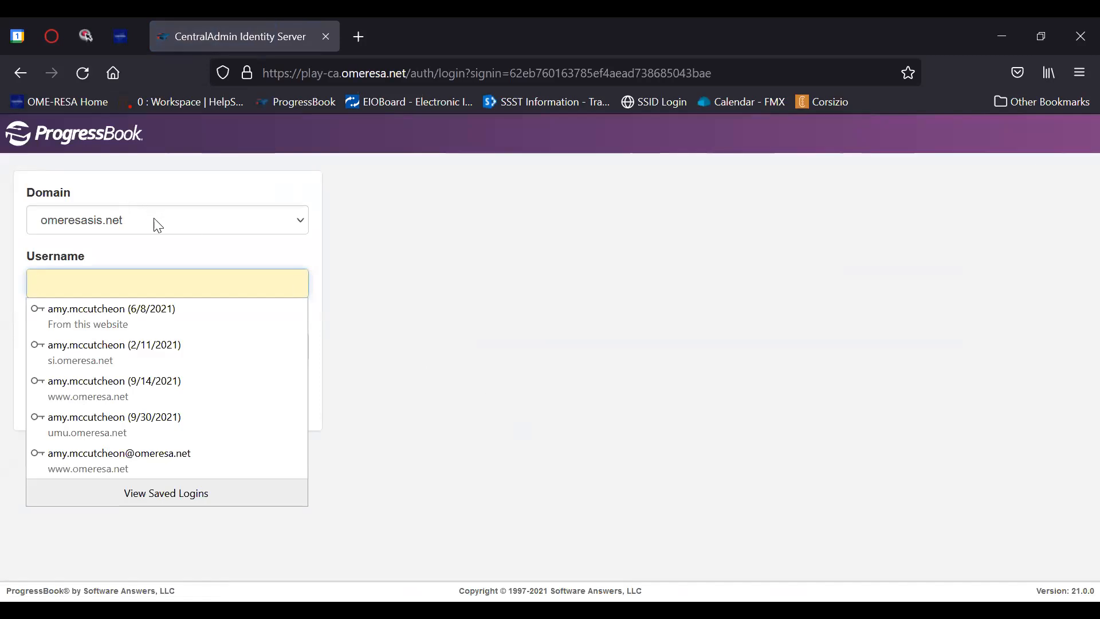
# Step: Sign in with the saved account and switch the building to OMERESA Elementary
pyautogui.click(171, 312)
pyautogui.click(67, 390)
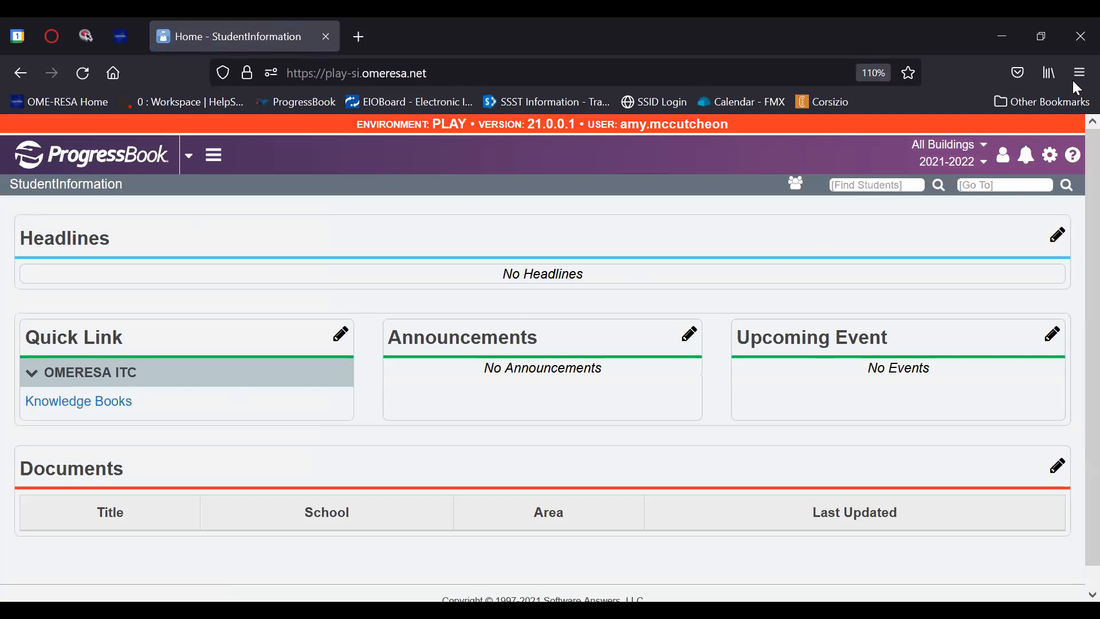
pyautogui.click(951, 148)
pyautogui.scroll(-15, 827, 326)
pyautogui.scroll(-20, 833, 331)
pyautogui.scroll(-20, 832, 331)
pyautogui.scroll(-7, 833, 331)
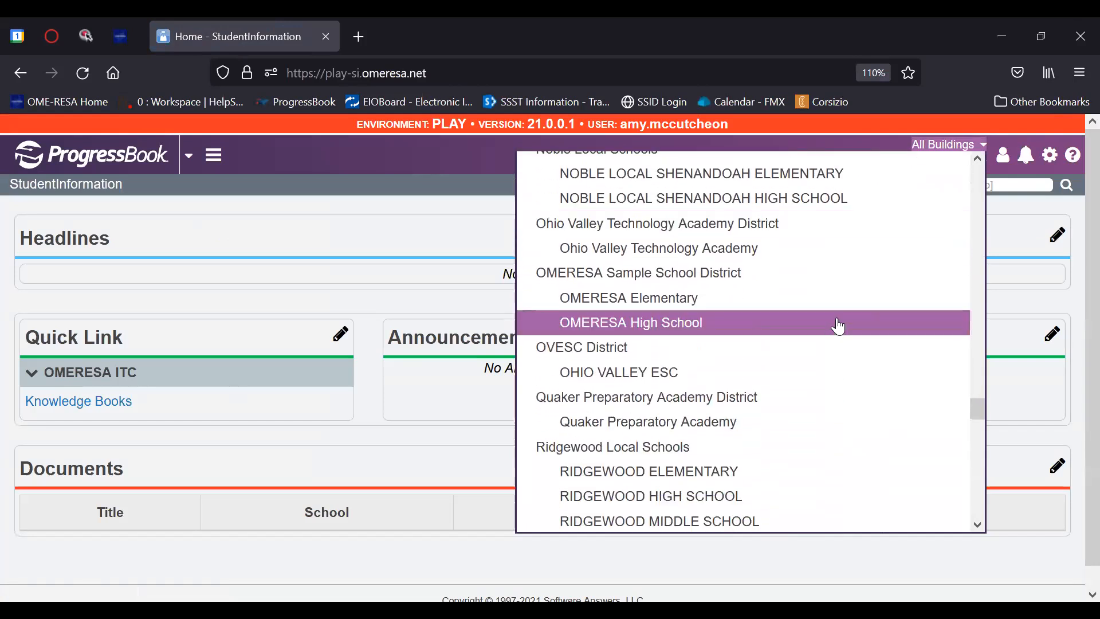
pyautogui.click(844, 307)
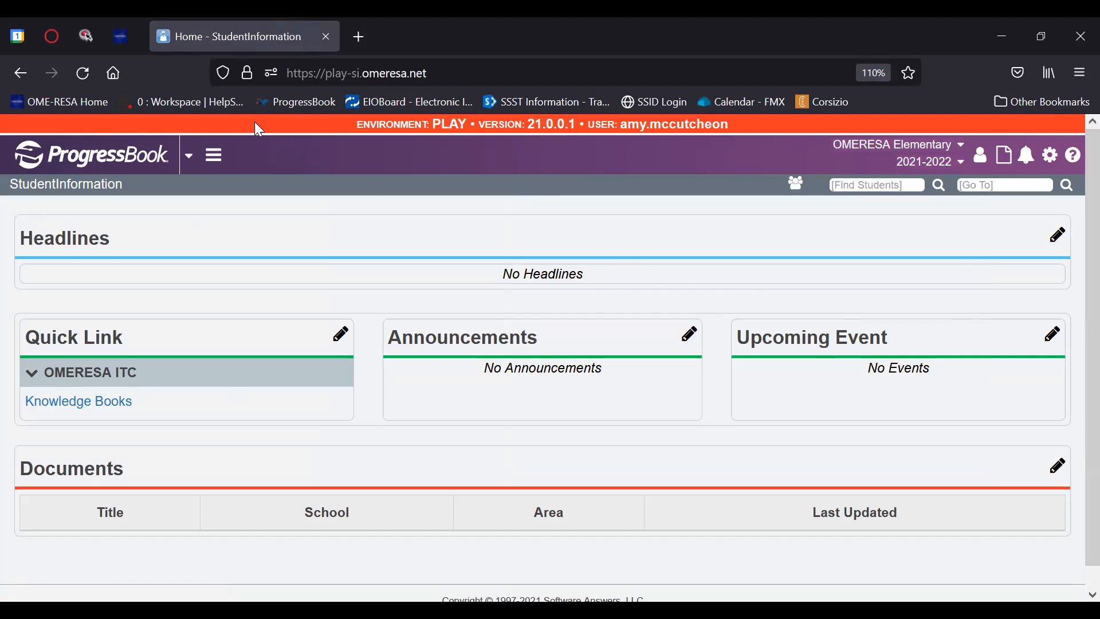
pyautogui.click(190, 166)
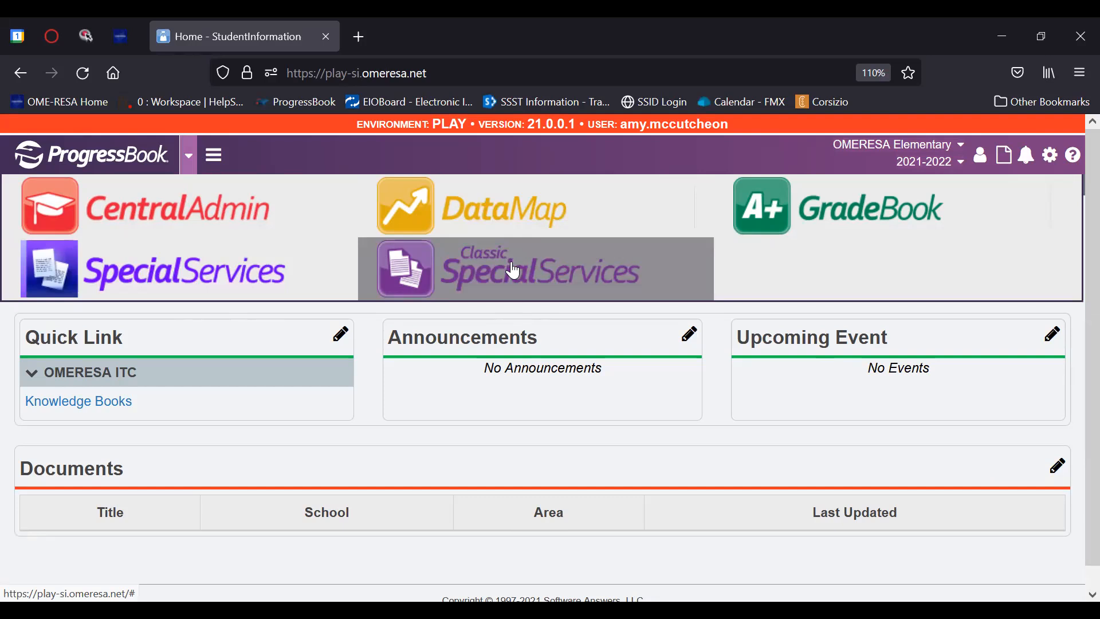
# Step: Open the main menu listing SIS, Teacher Menu, EZ Query, Management, EMIS and Sitemap
pyautogui.click(215, 165)
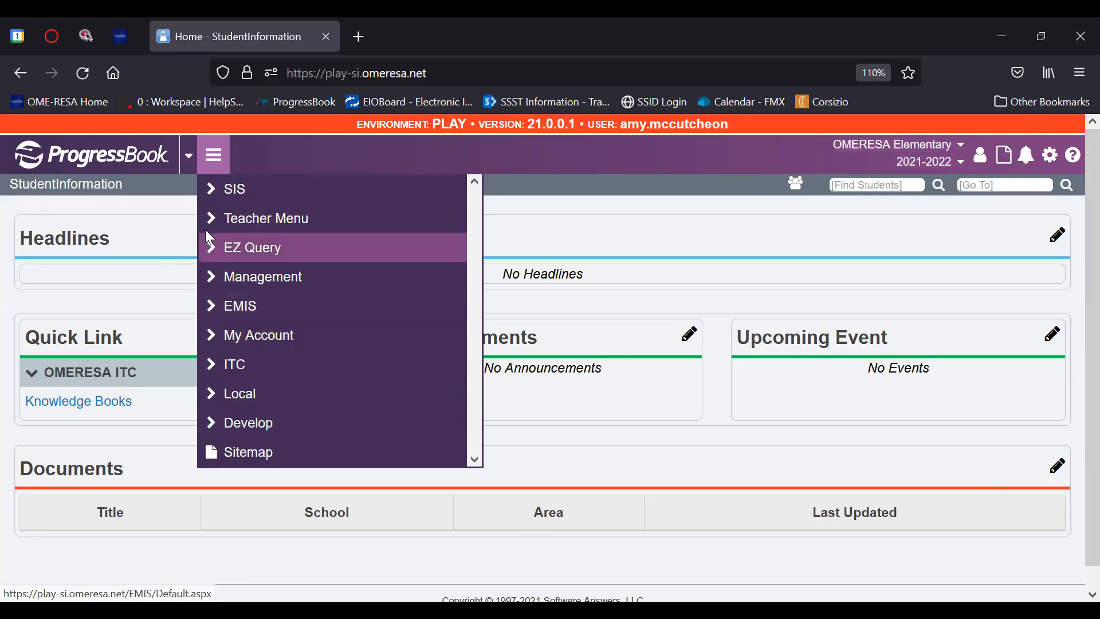
# Step: Expand and collapse the SIS menu section, then open the Student Information System page
pyautogui.click(216, 197)
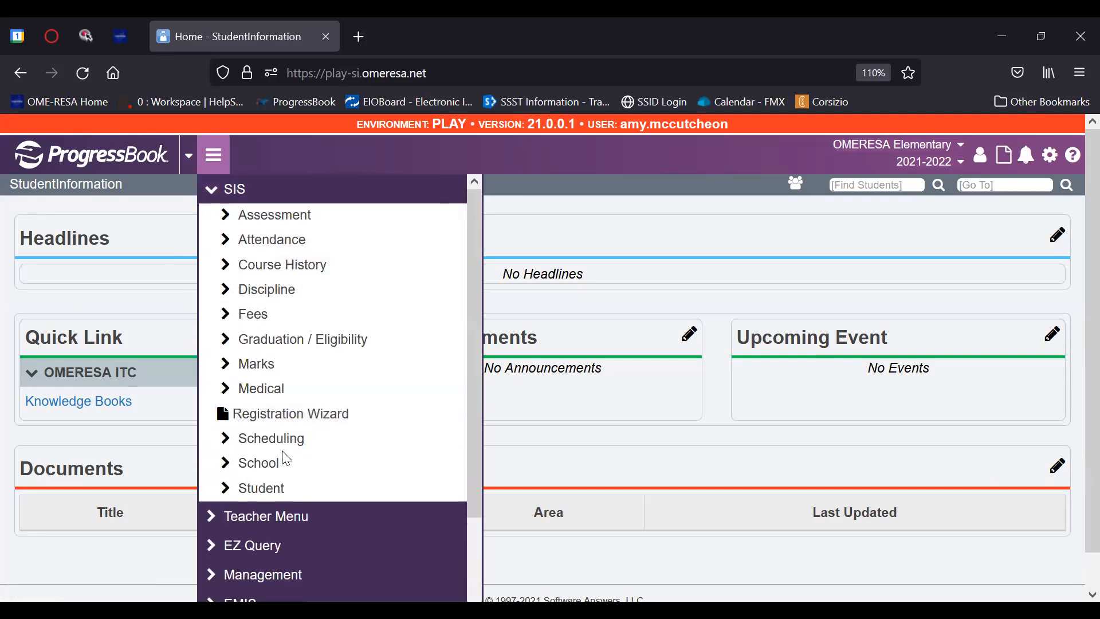
pyautogui.click(211, 198)
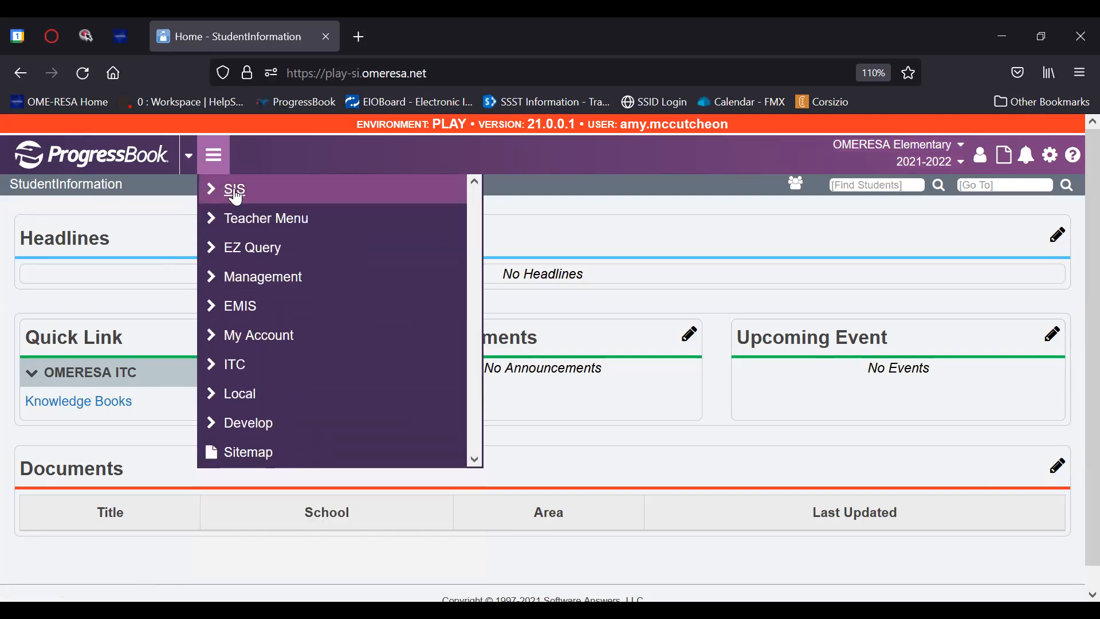
pyautogui.click(237, 194)
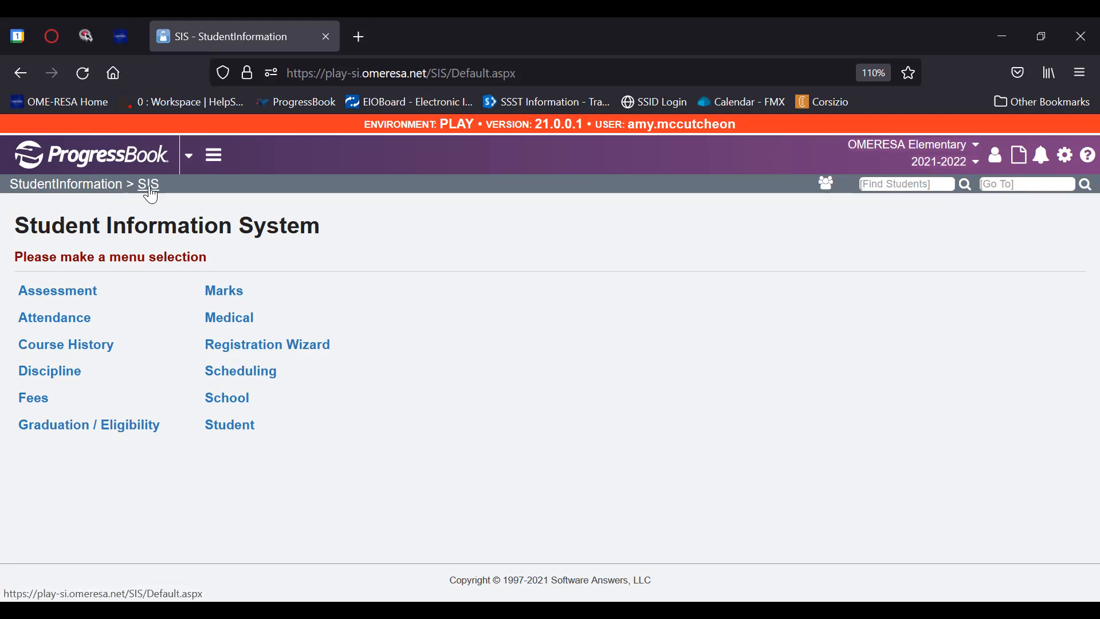
# Step: Go to Student > Assessment > Preschool ELA and highlight the breadcrumb path
pyautogui.click(236, 431)
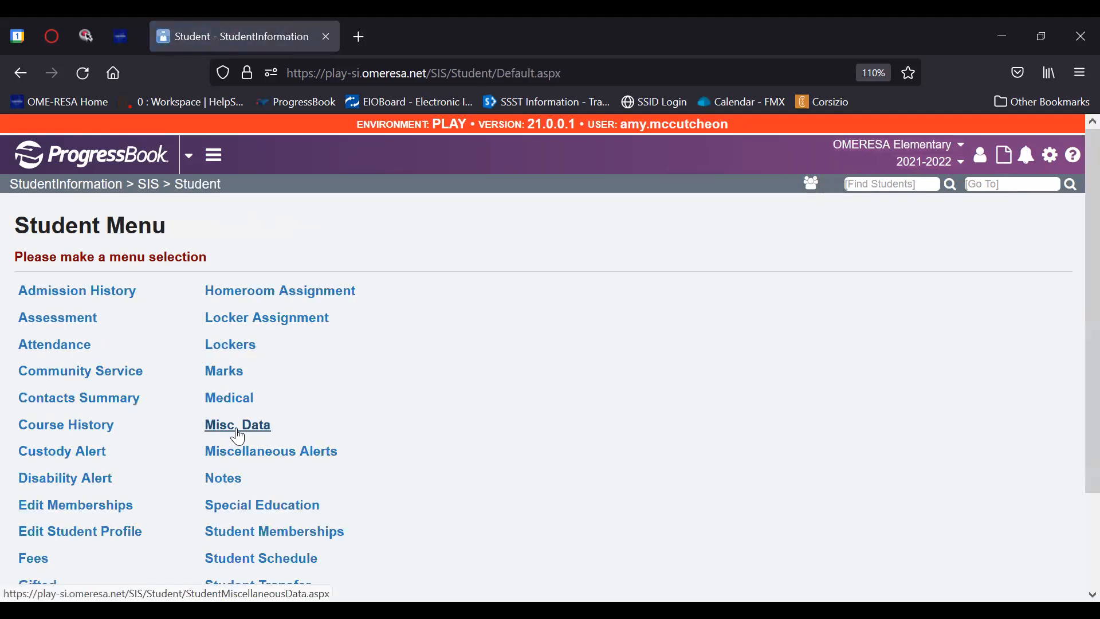
pyautogui.click(30, 320)
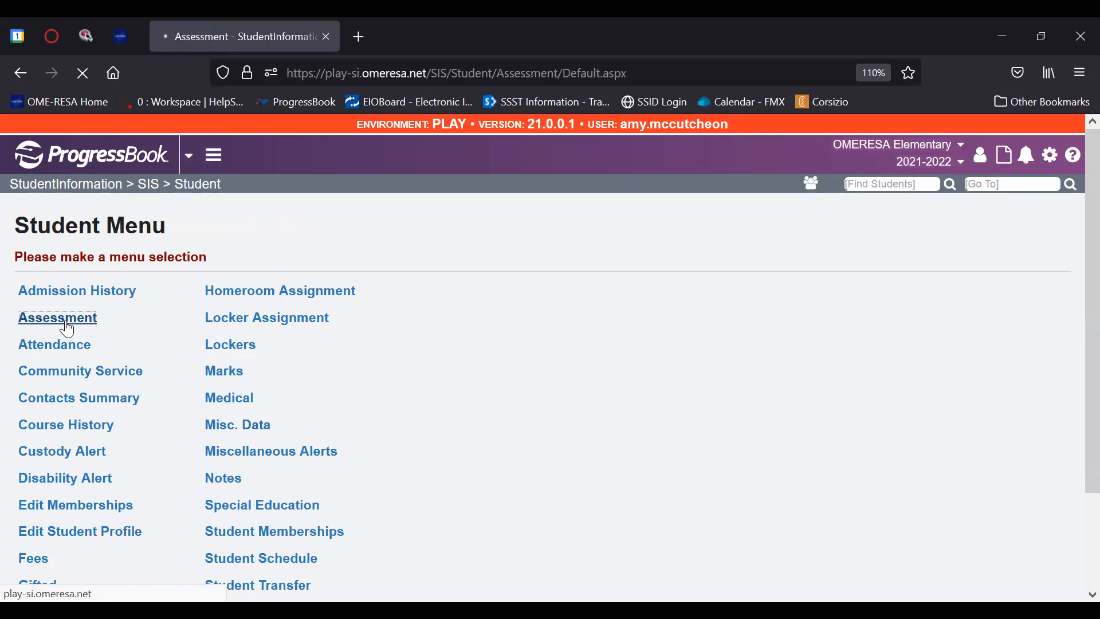
pyautogui.scroll(-2, 125, 315)
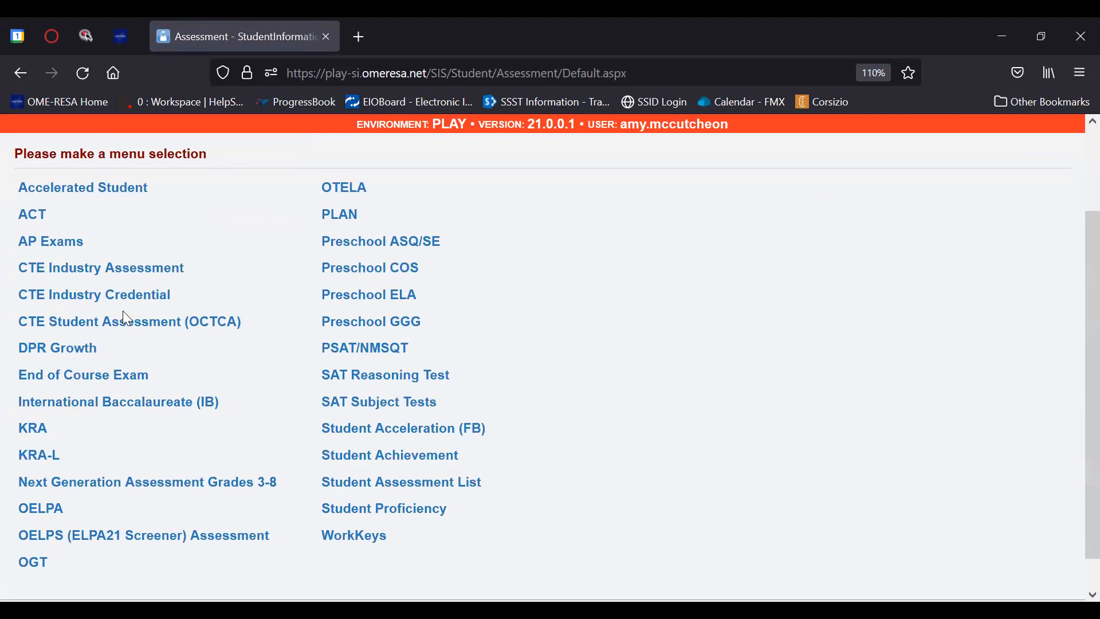
pyautogui.click(359, 304)
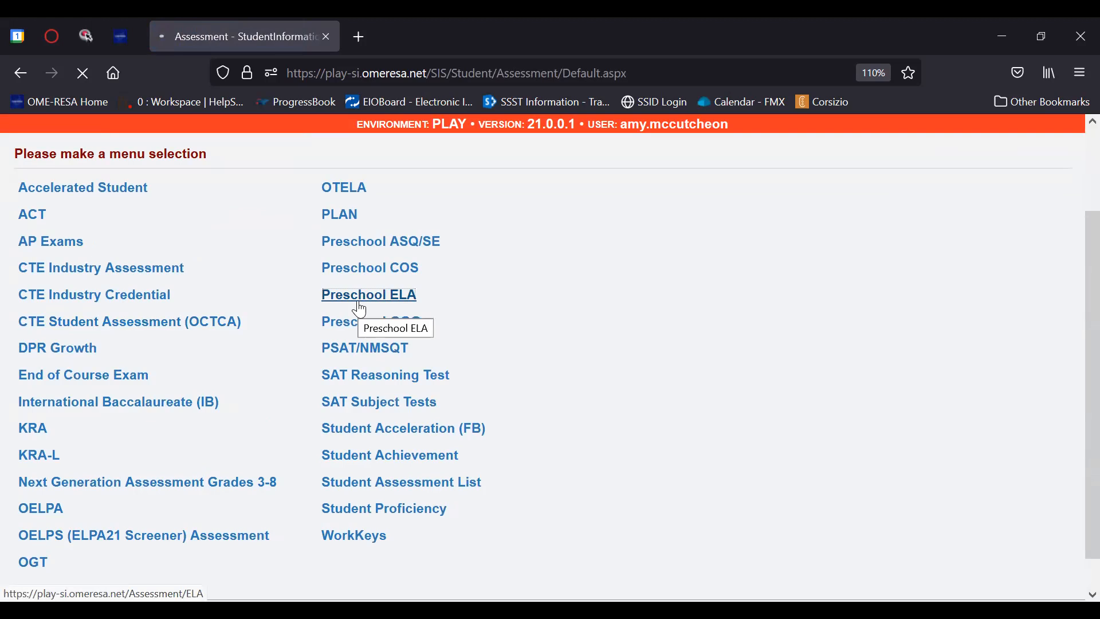
pyautogui.moveTo(422, 184); pyautogui.dragTo(10, 188)
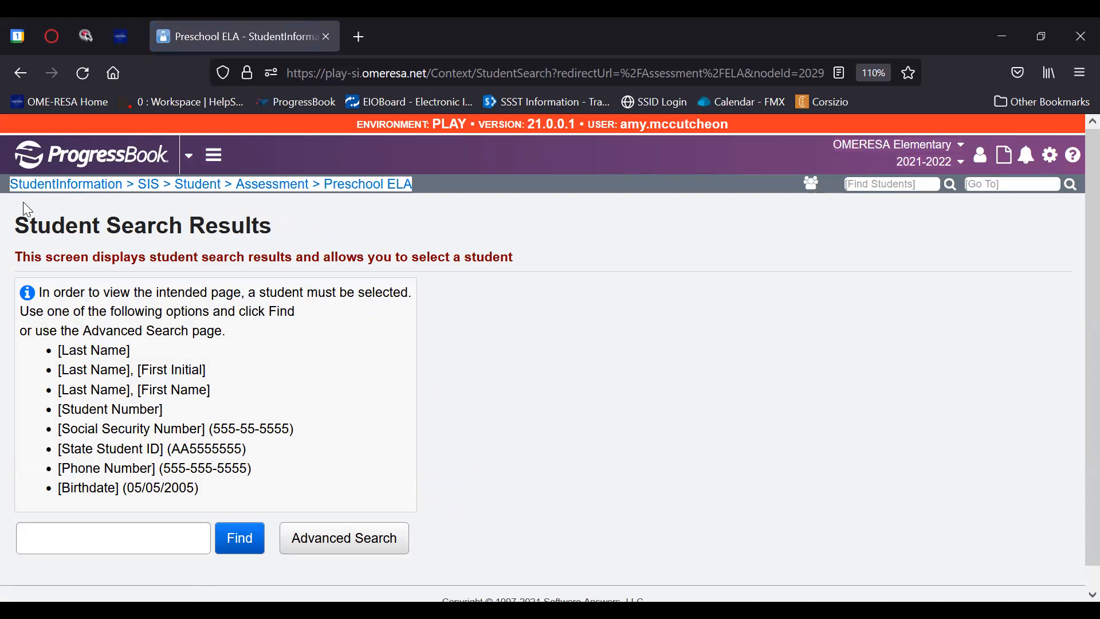
# Step: Return to the Student page, then reach System Management through the main menu
pyautogui.click(515, 225)
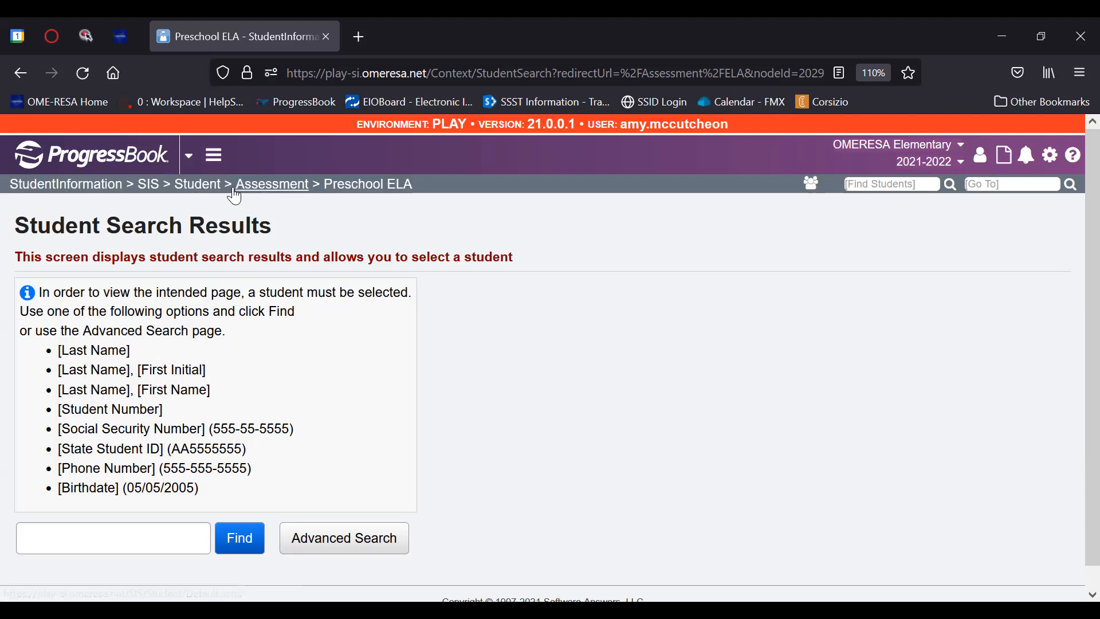
pyautogui.click(201, 188)
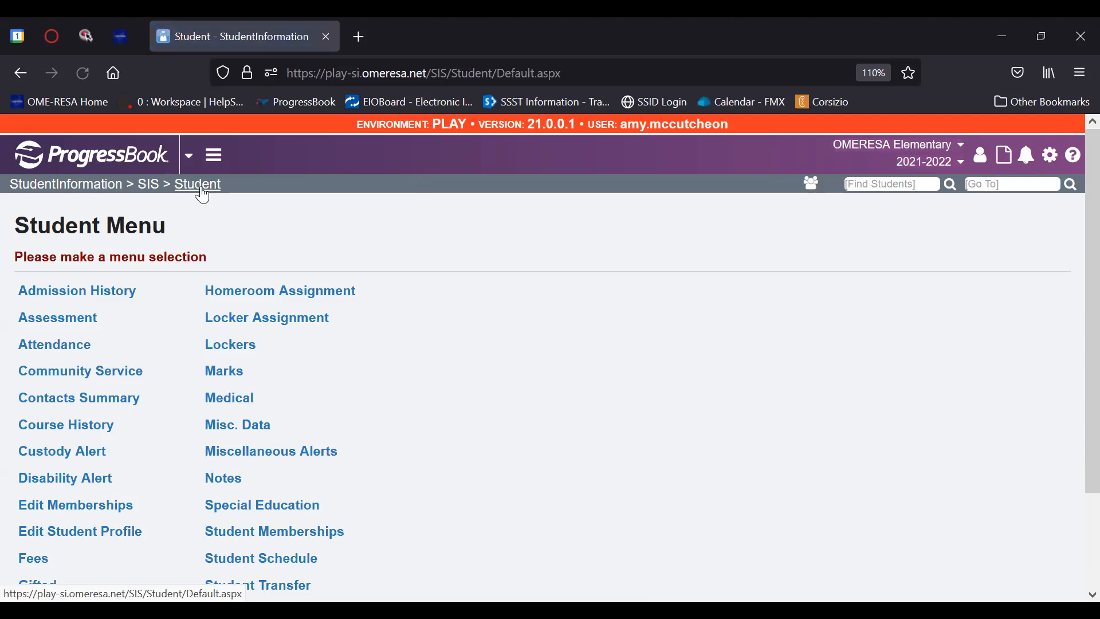
pyautogui.scroll(-2, 106, 267)
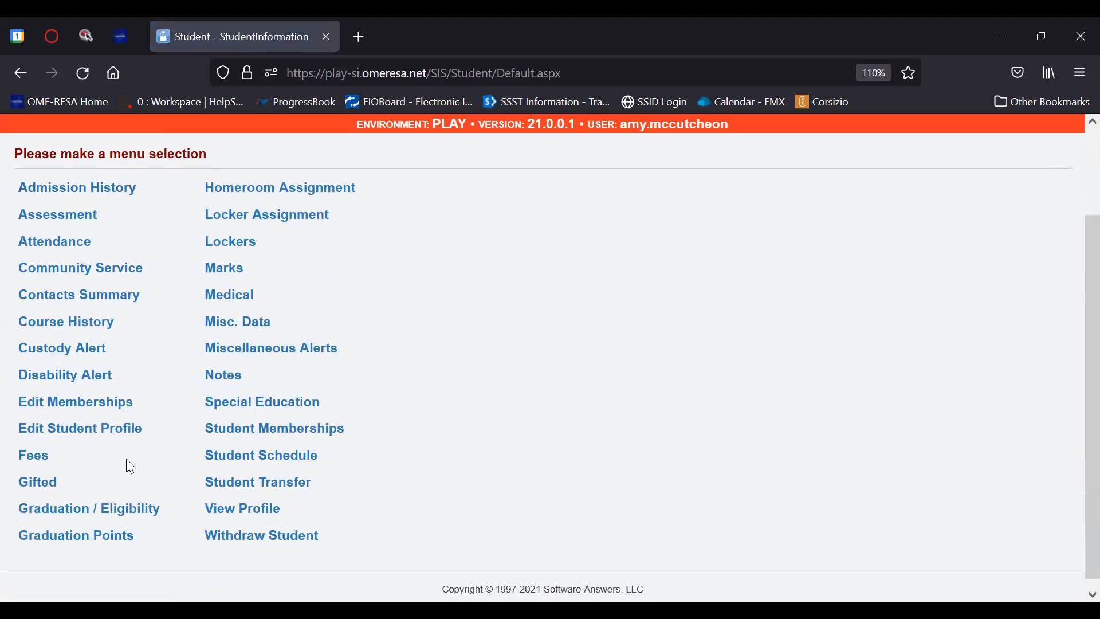
pyautogui.scroll(2, 131, 467)
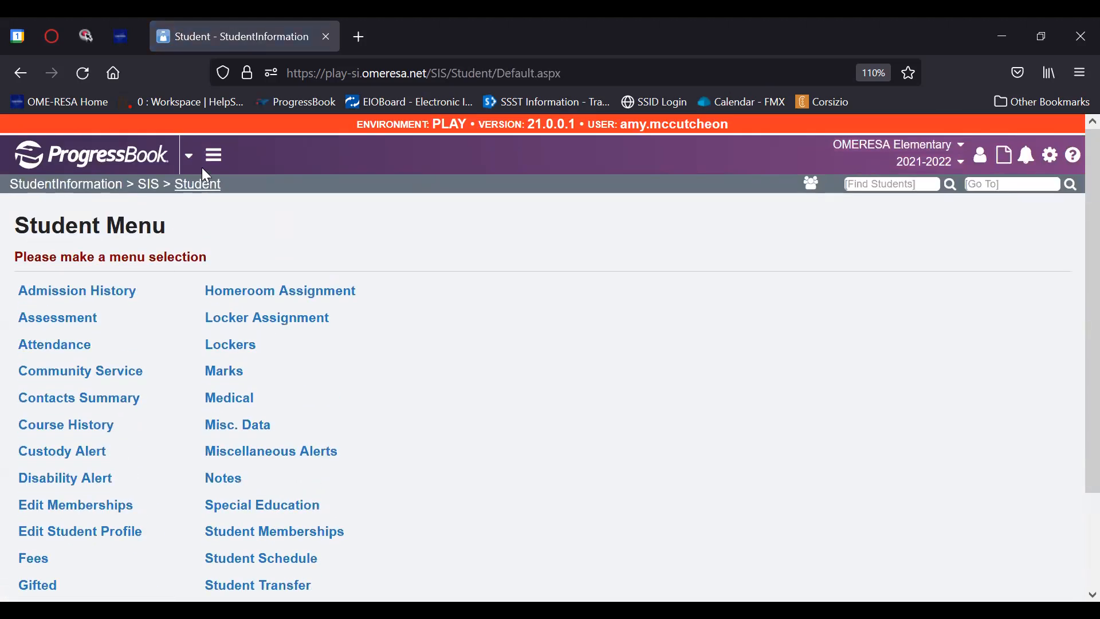
pyautogui.click(214, 154)
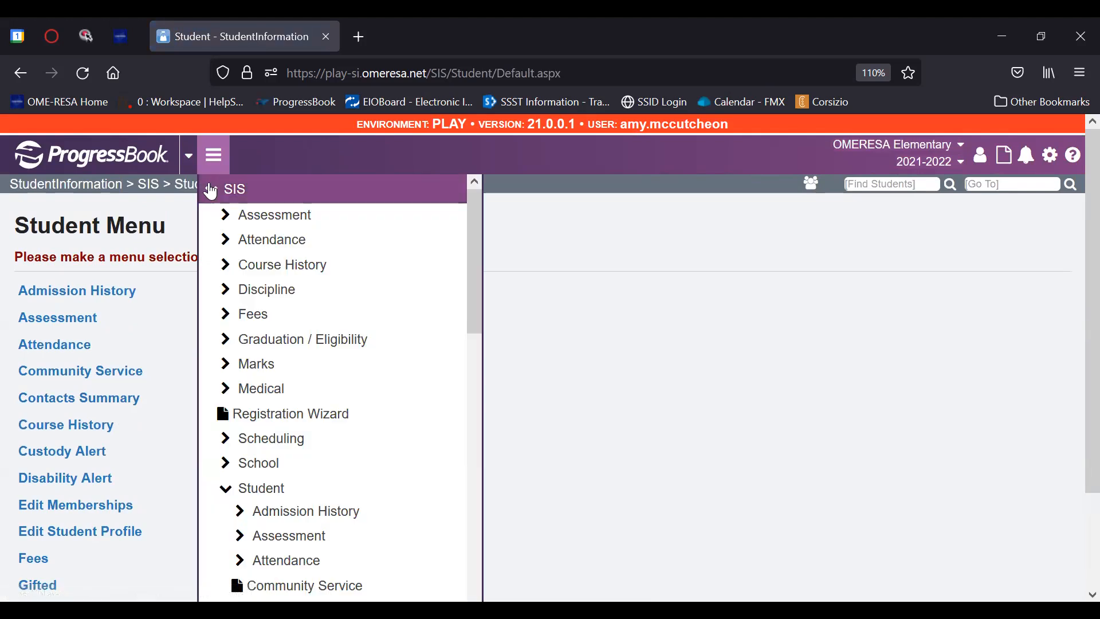
pyautogui.click(212, 188)
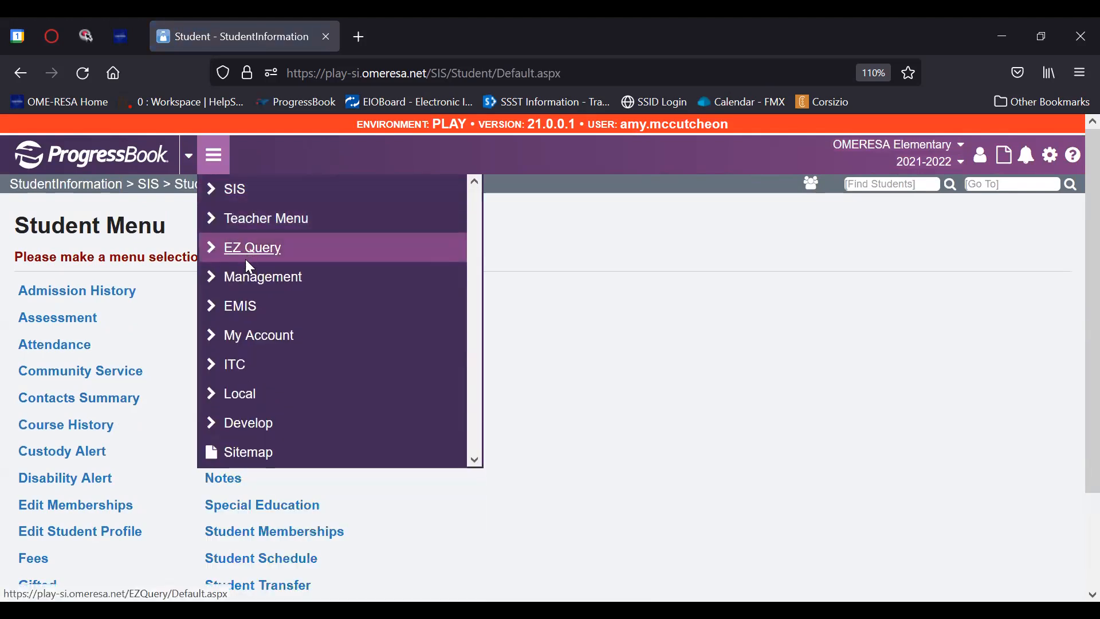
pyautogui.click(250, 277)
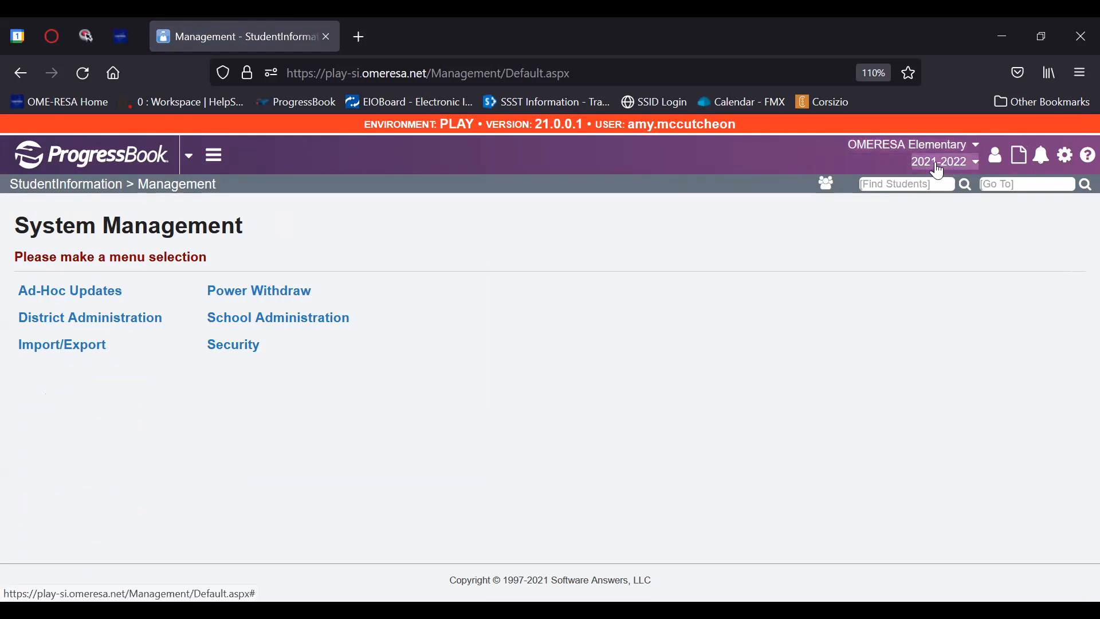
# Step: Show the account menu and highlight the PLAY environment name in the banner
pyautogui.click(998, 159)
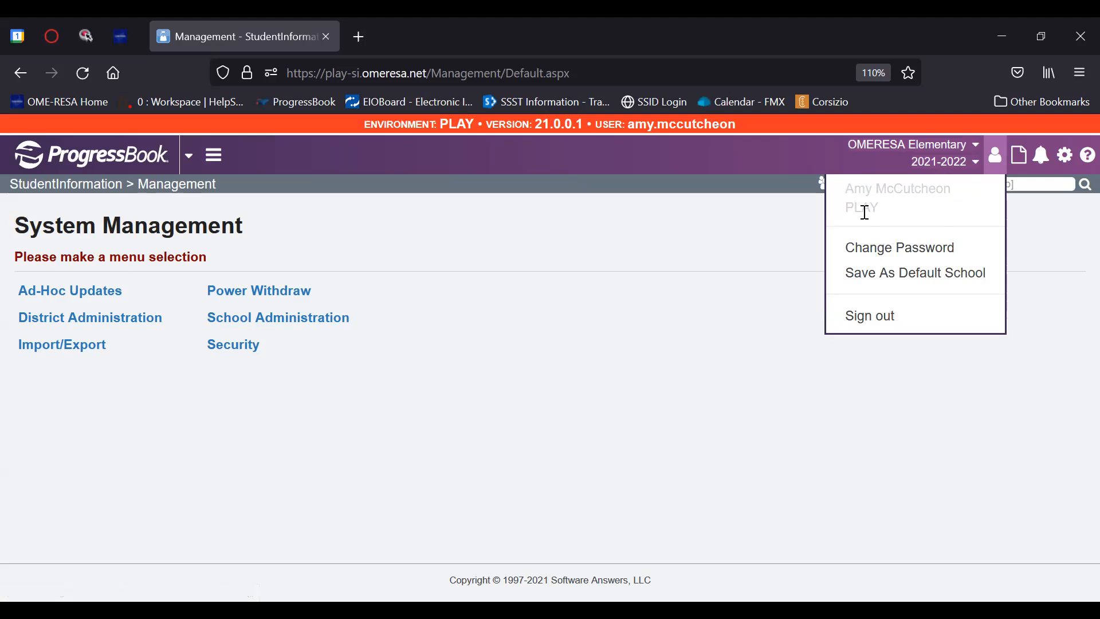
pyautogui.doubleClick(450, 121)
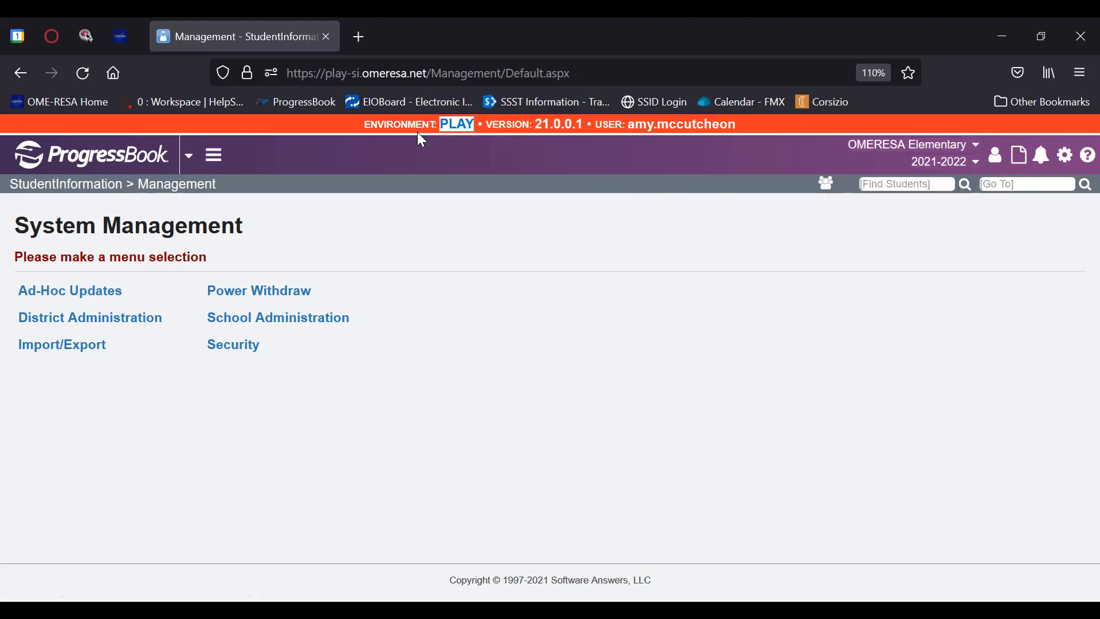
pyautogui.click(995, 155)
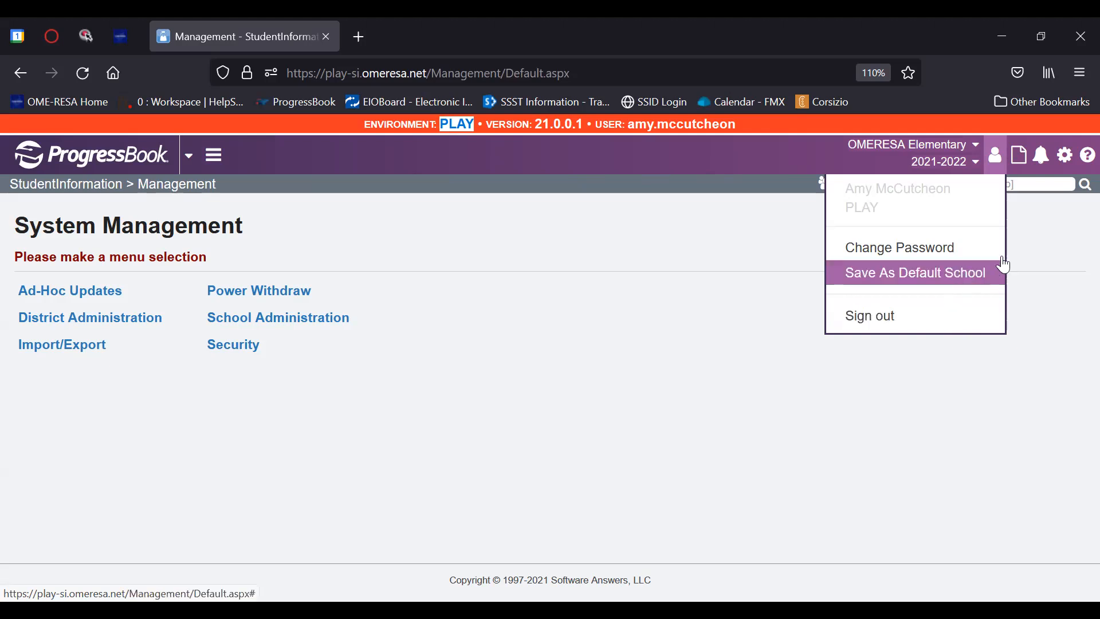
pyautogui.click(1042, 238)
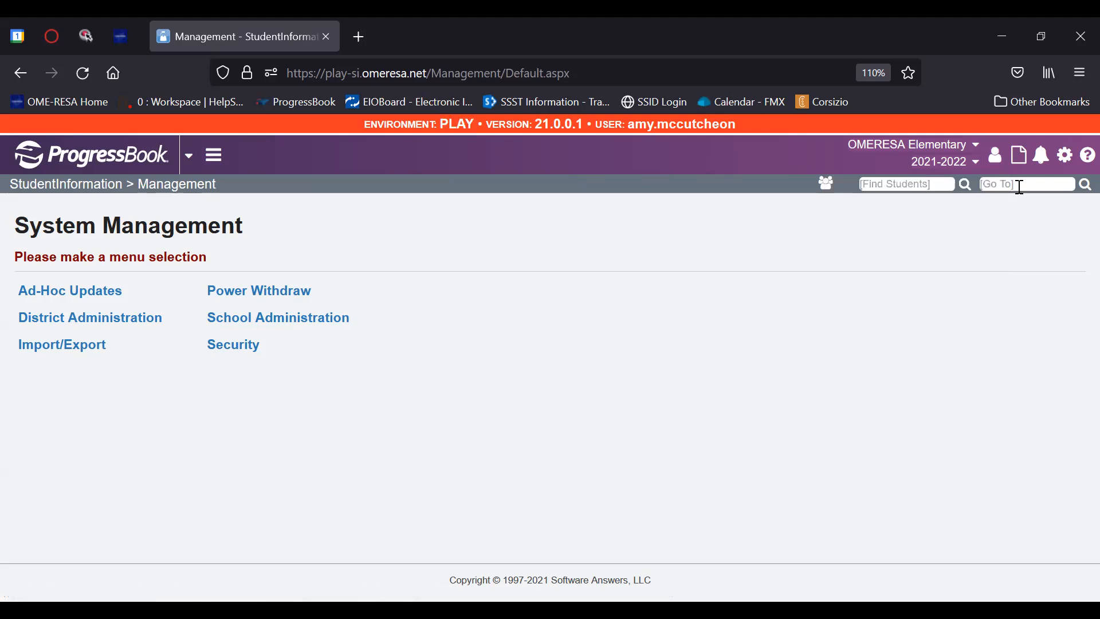
pyautogui.click(976, 164)
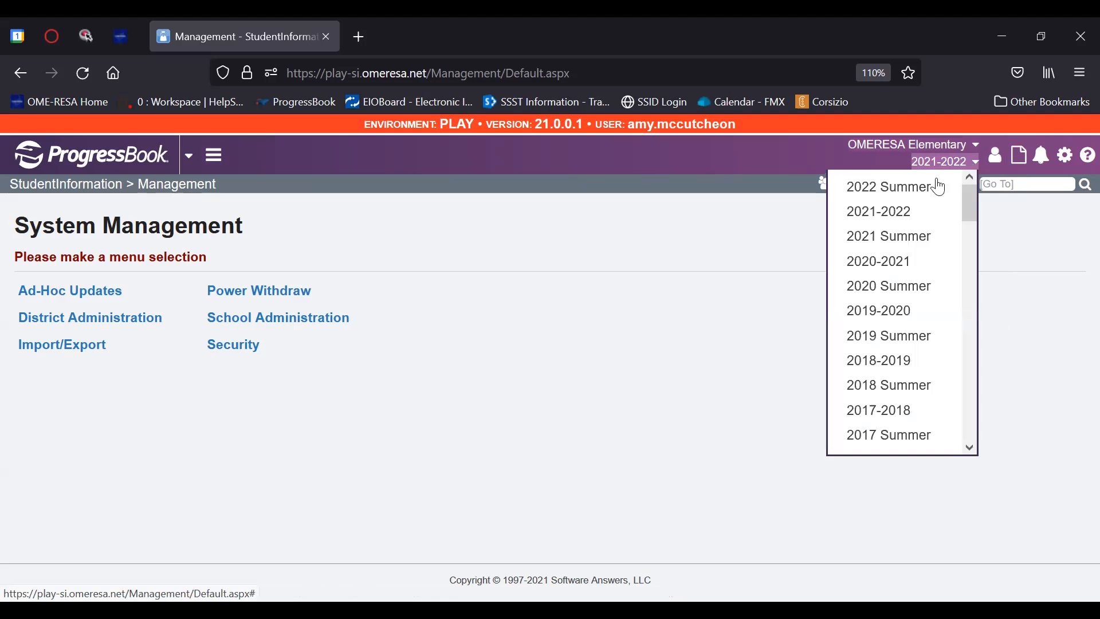
pyautogui.scroll(-4, 901, 218)
pyautogui.scroll(-3, 902, 217)
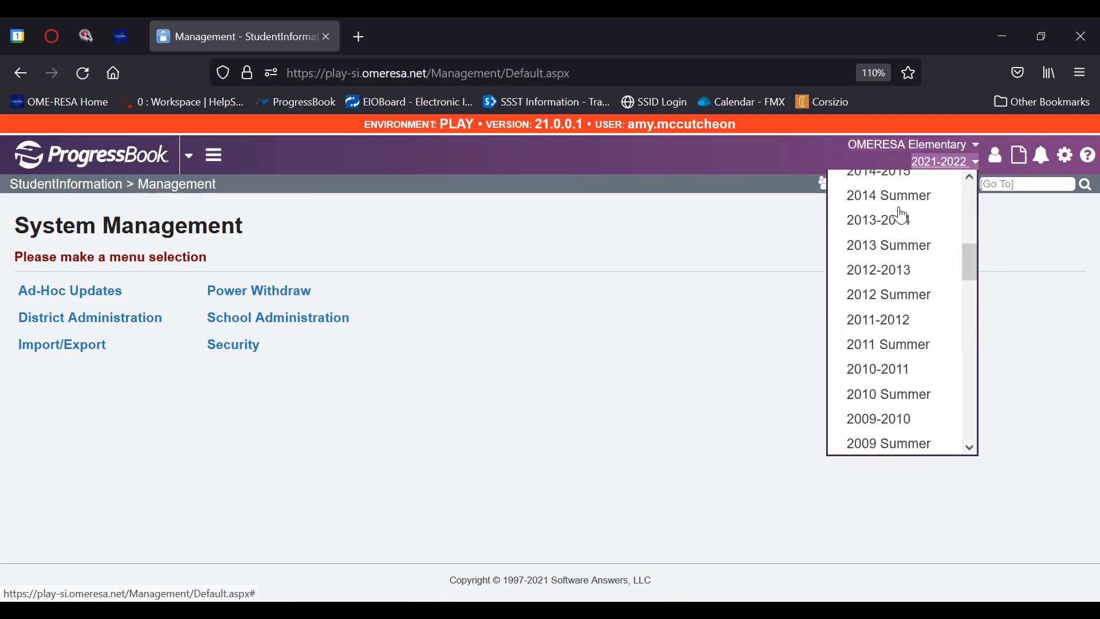
pyautogui.scroll(7, 902, 216)
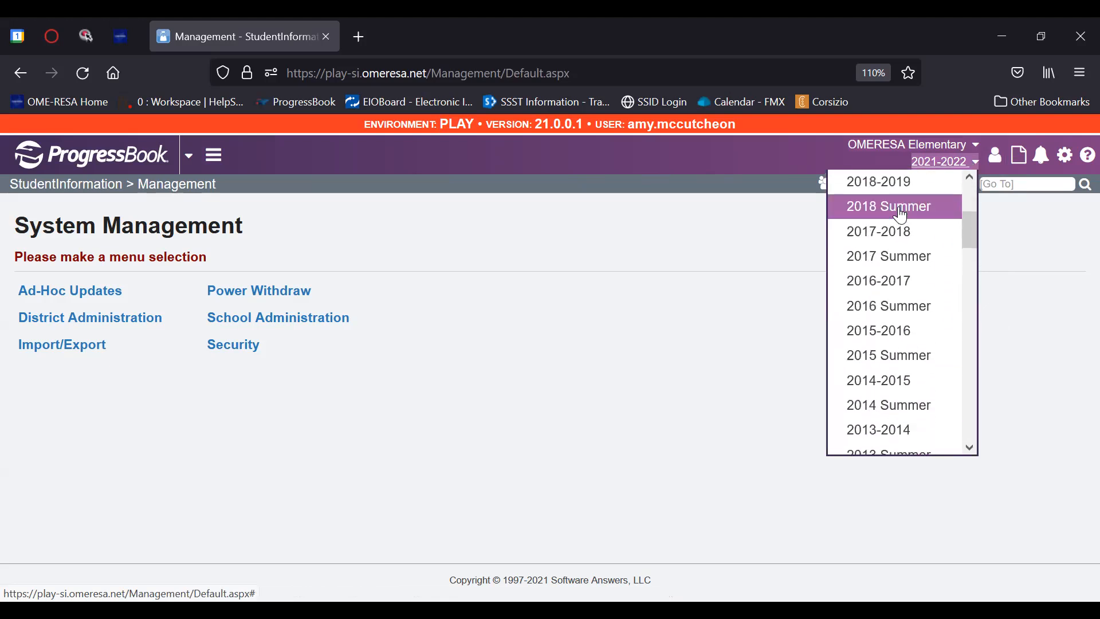
pyautogui.click(1029, 238)
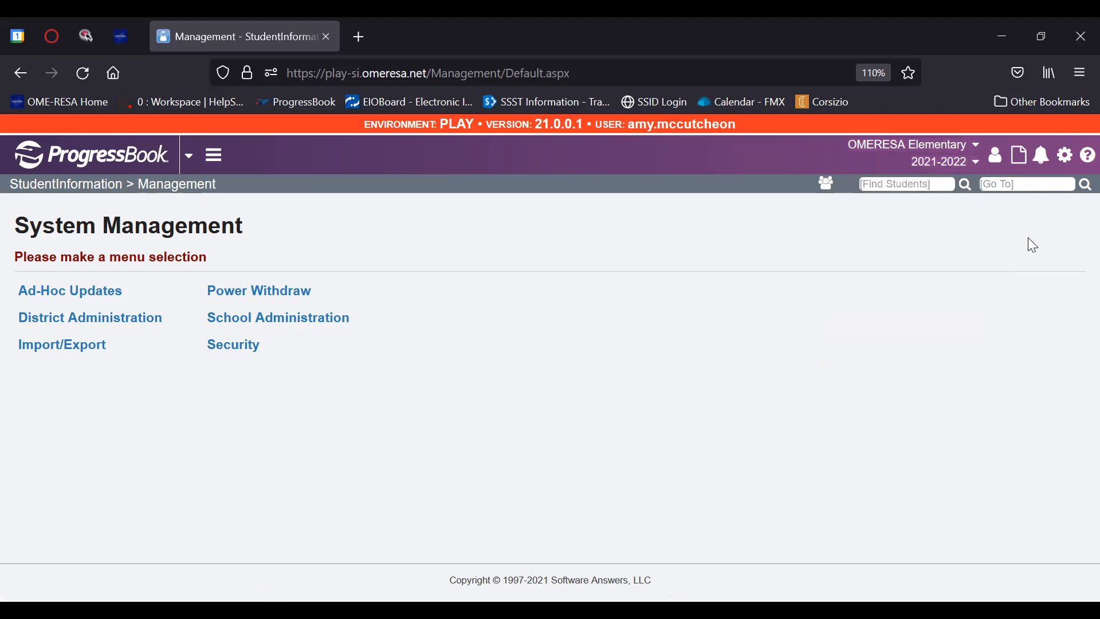
# Step: Check notifications, view the settings menu's options, then close it
pyautogui.click(1043, 156)
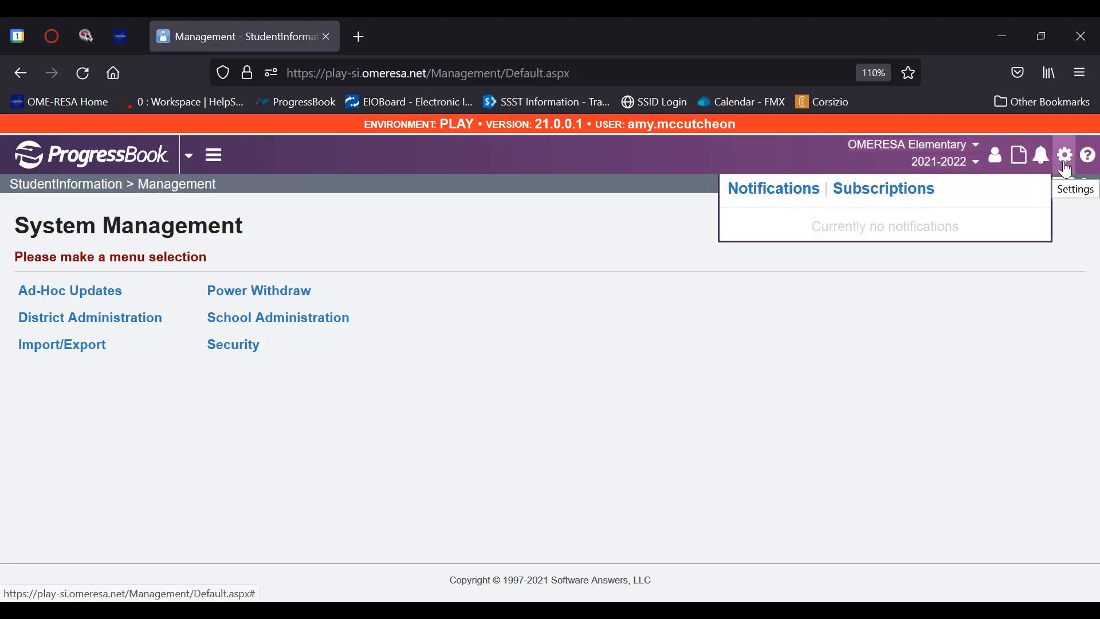
pyautogui.click(1067, 170)
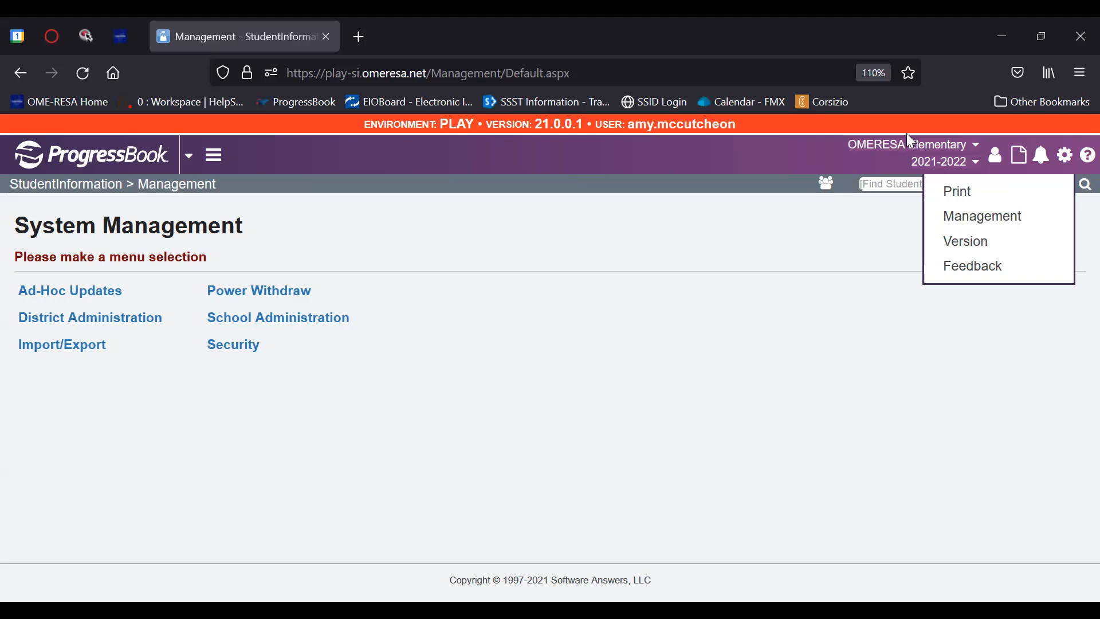
pyautogui.click(881, 227)
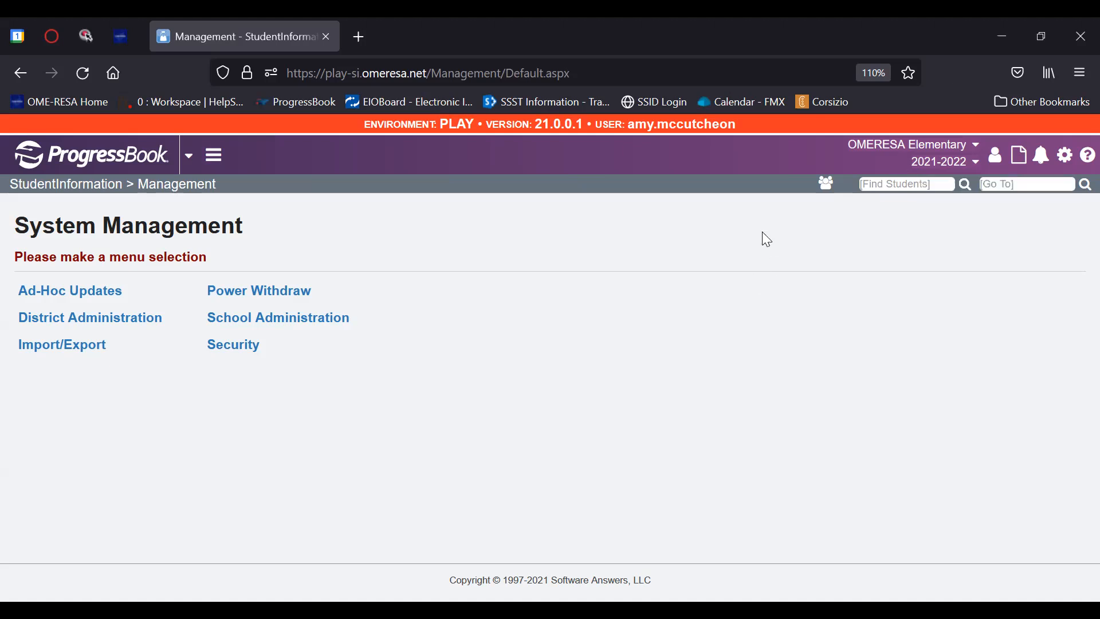
# Step: Return to the StudentInformation home page and open Advanced Student Search
pyautogui.click(31, 185)
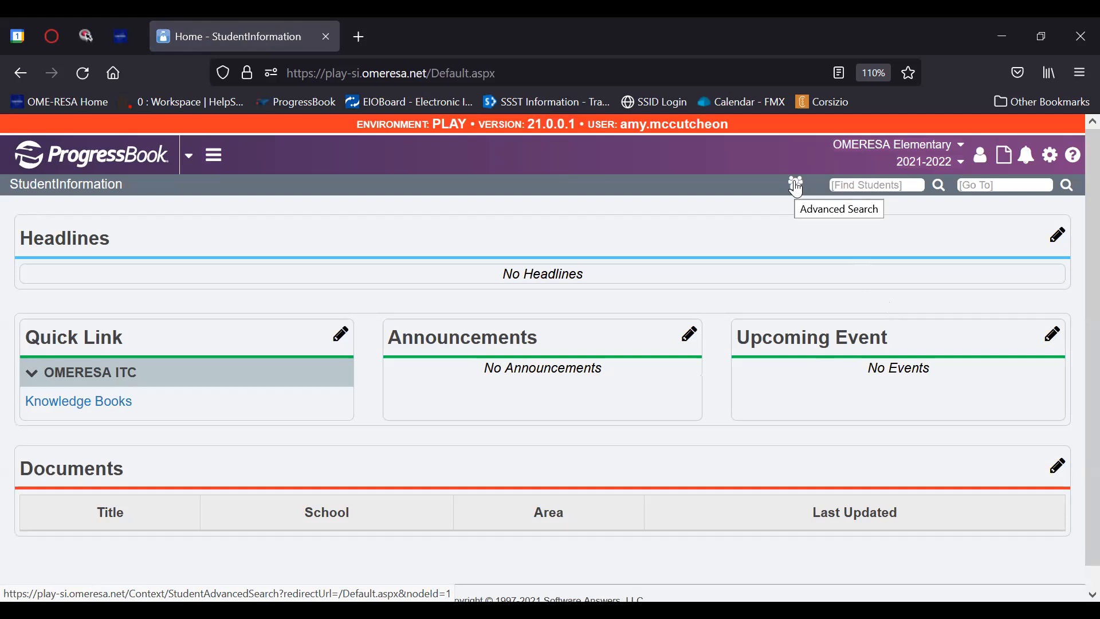
pyautogui.click(797, 187)
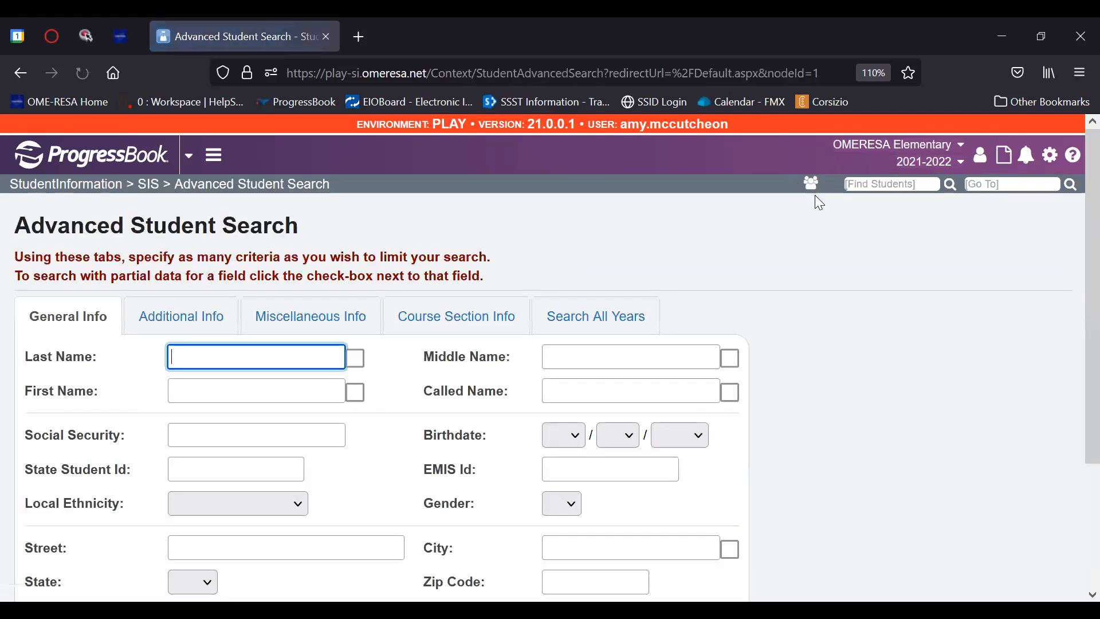
# Step: Uncheck 'Search this school only' in the Advanced Student Search, leaving General Info criteria blank
pyautogui.scroll(-2, 791, 258)
pyautogui.scroll(-1, 790, 258)
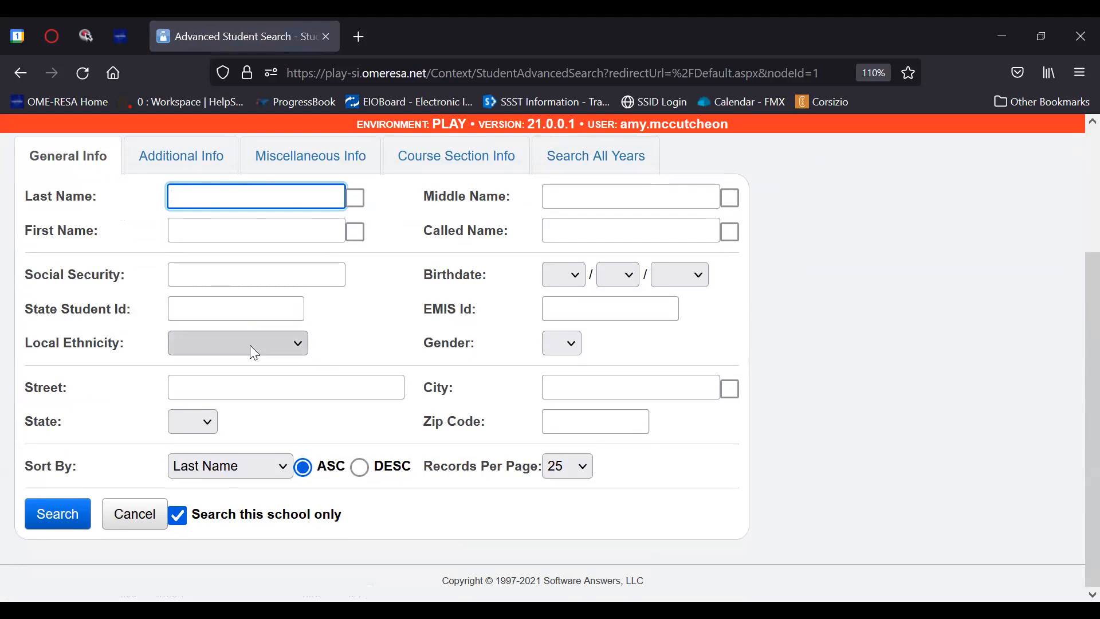
pyautogui.click(184, 523)
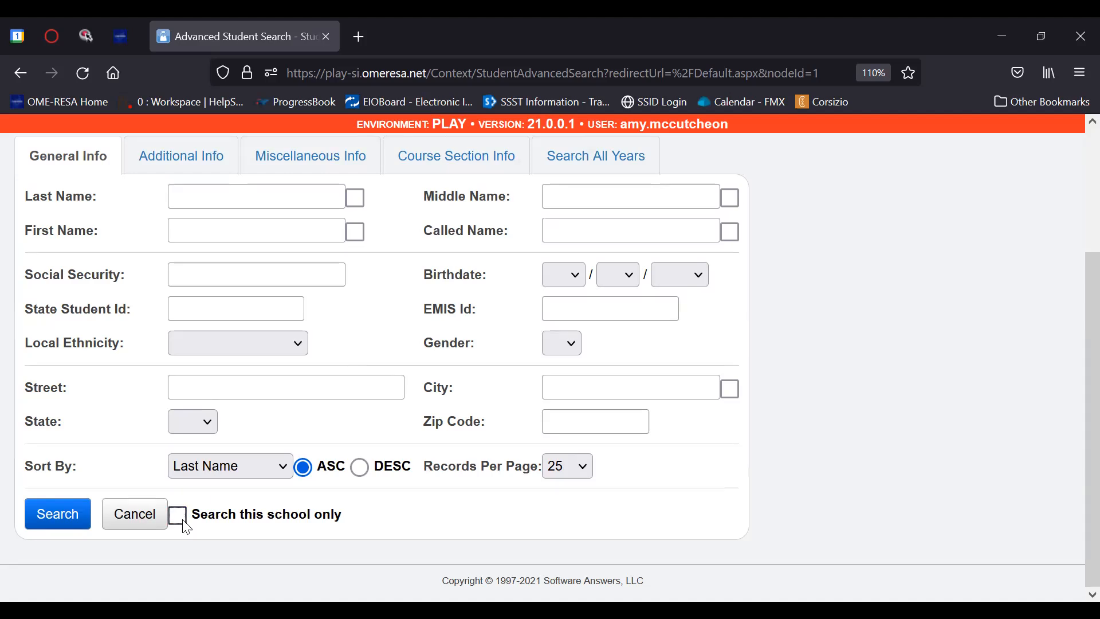
pyautogui.scroll(3, 172, 401)
pyautogui.click(180, 271)
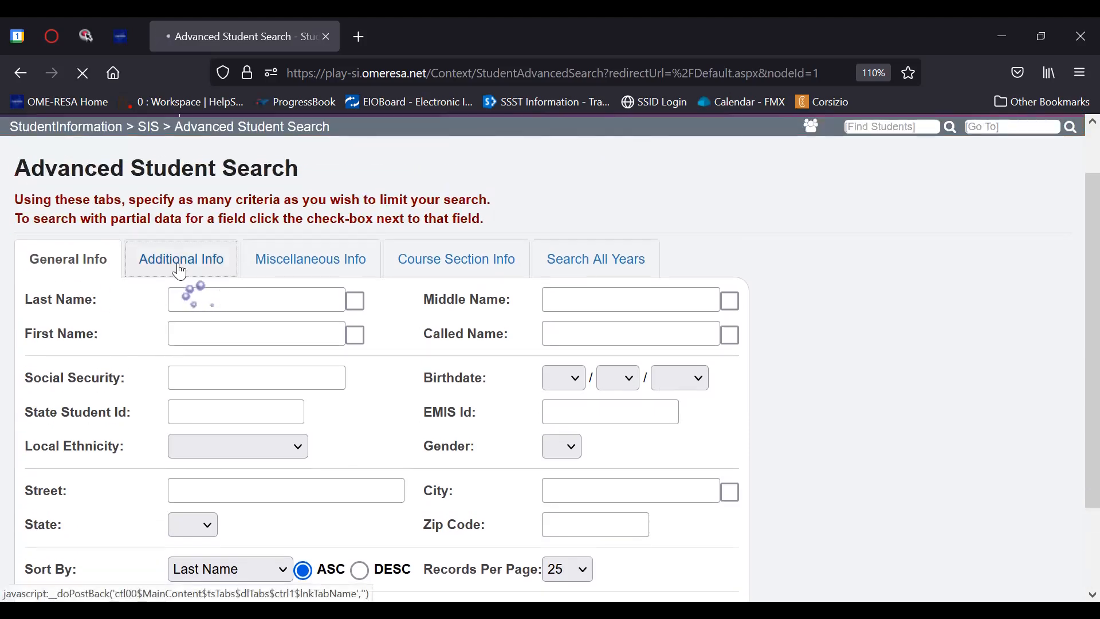
pyautogui.scroll(-3, 182, 269)
pyautogui.click(239, 245)
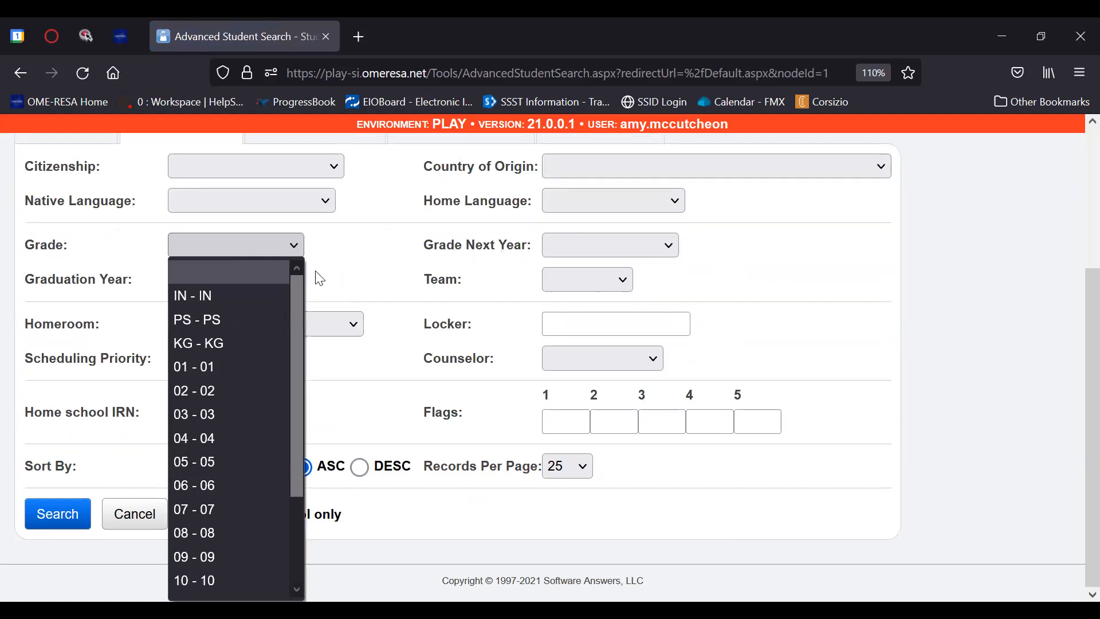
pyautogui.click(365, 279)
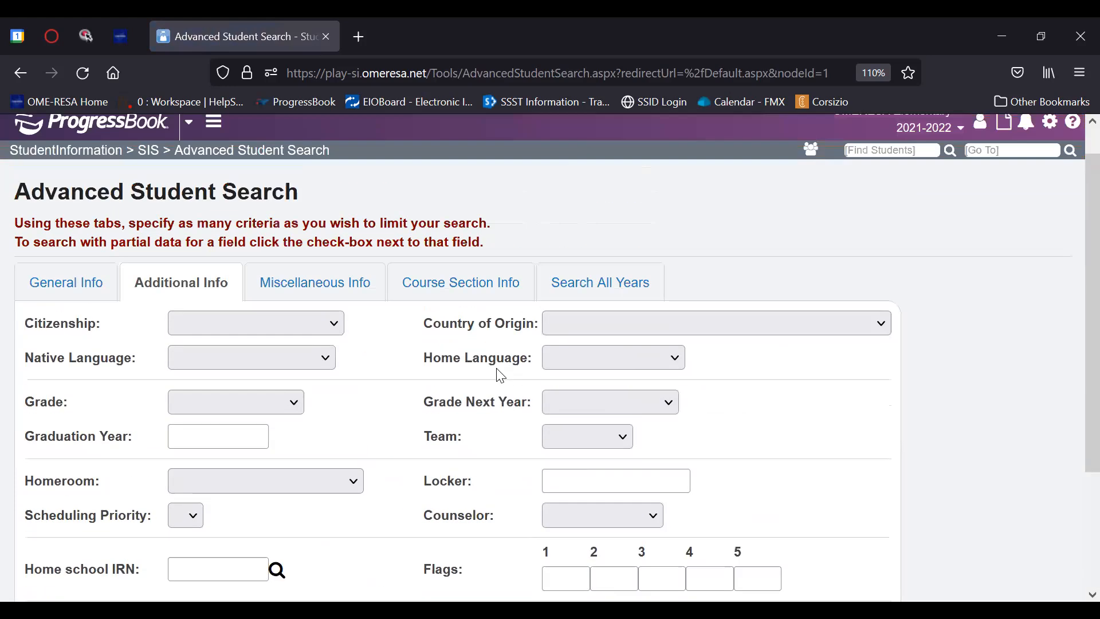
pyautogui.scroll(3, 499, 375)
pyautogui.click(342, 317)
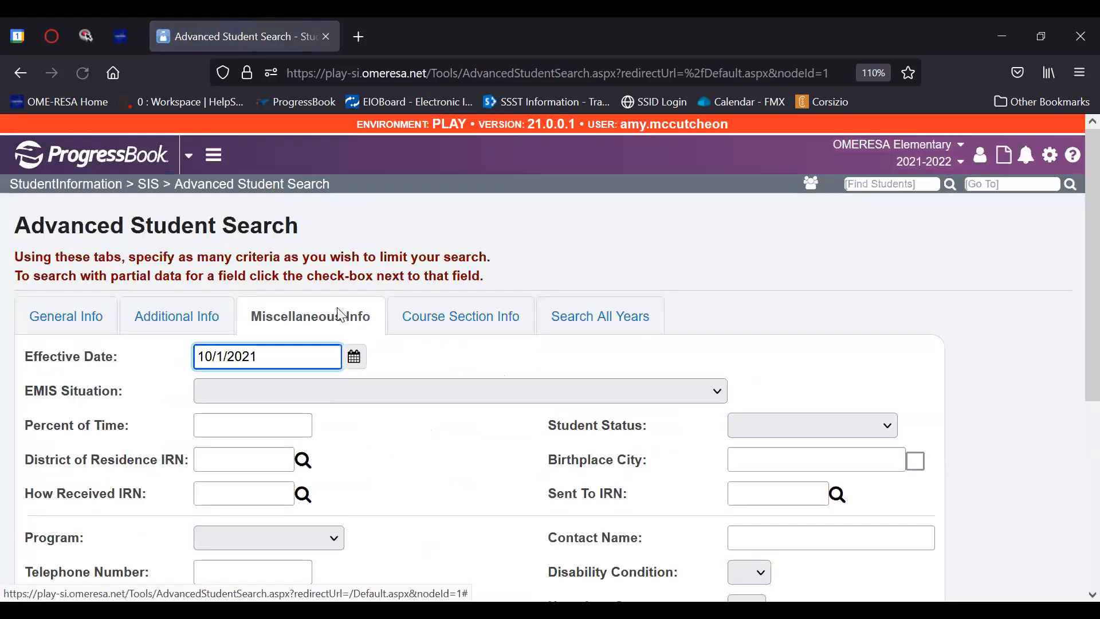
pyautogui.scroll(-2, 339, 314)
pyautogui.click(770, 324)
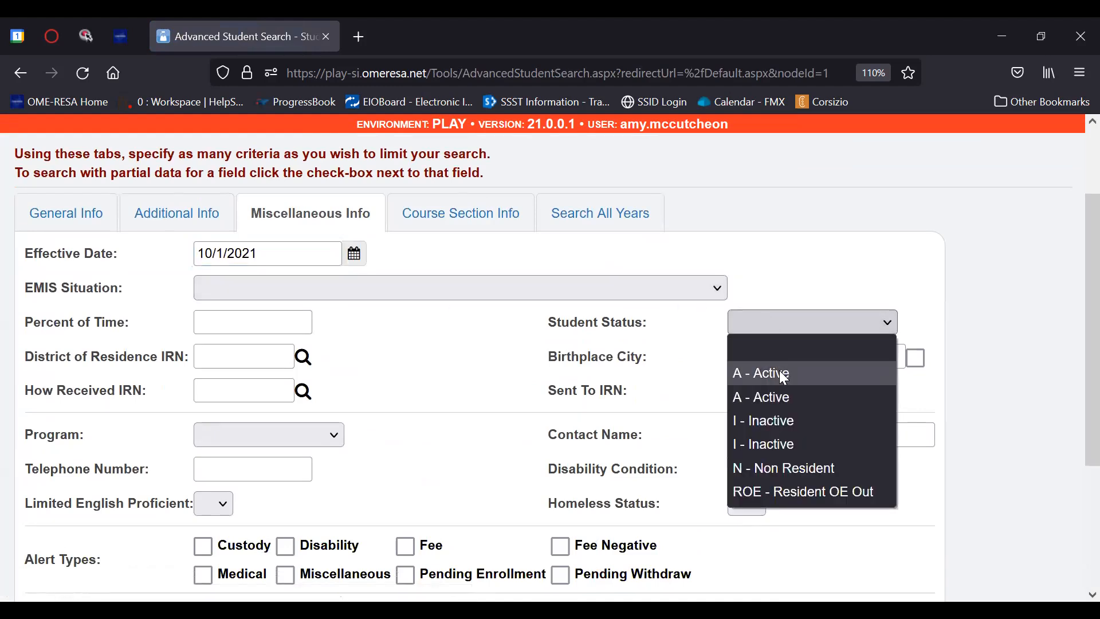
pyautogui.scroll(-6, 510, 404)
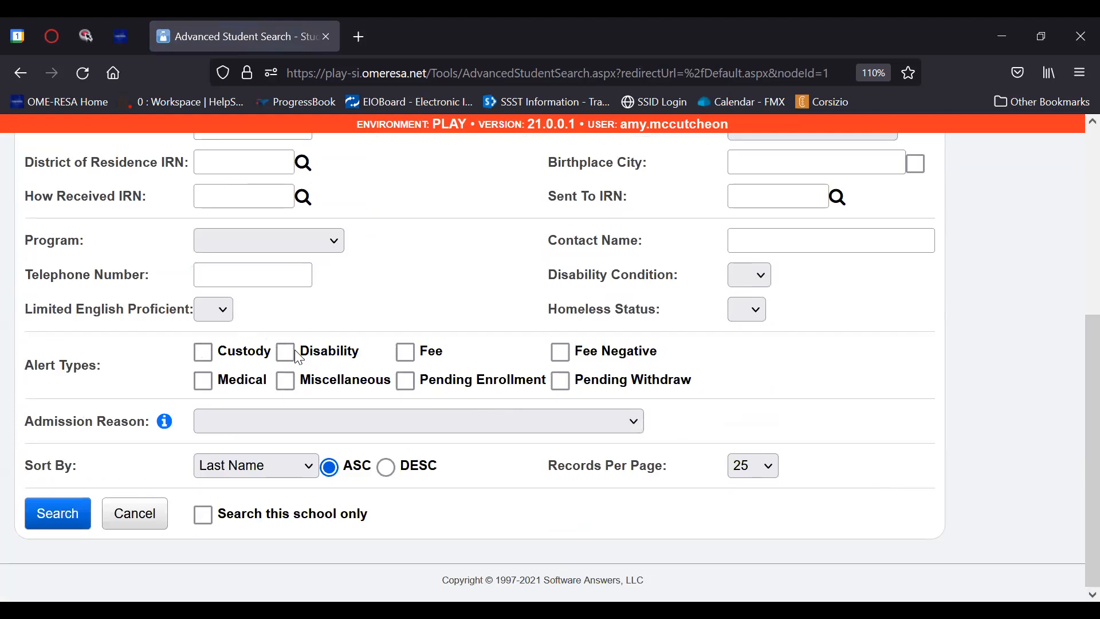
pyautogui.scroll(9, 296, 349)
pyautogui.click(418, 327)
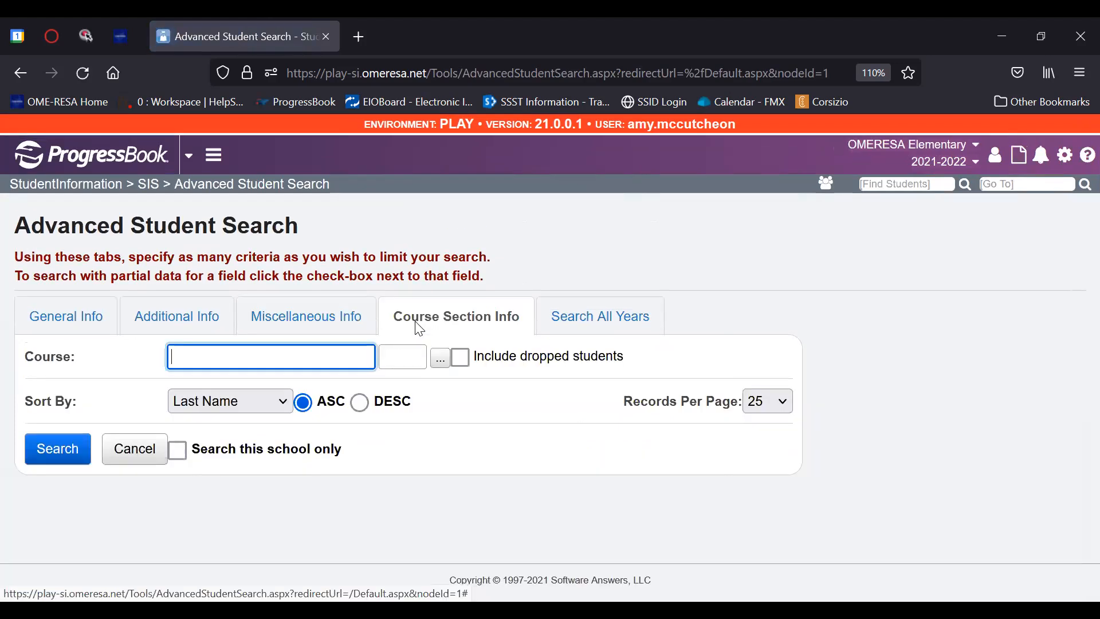
pyautogui.click(555, 329)
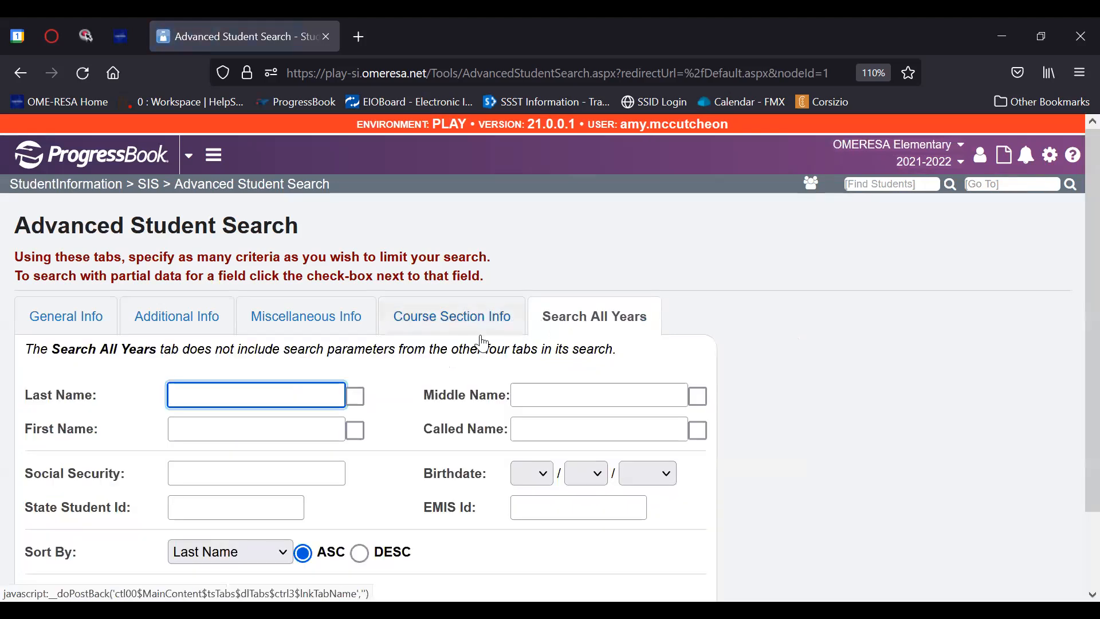
pyautogui.scroll(-3, 481, 343)
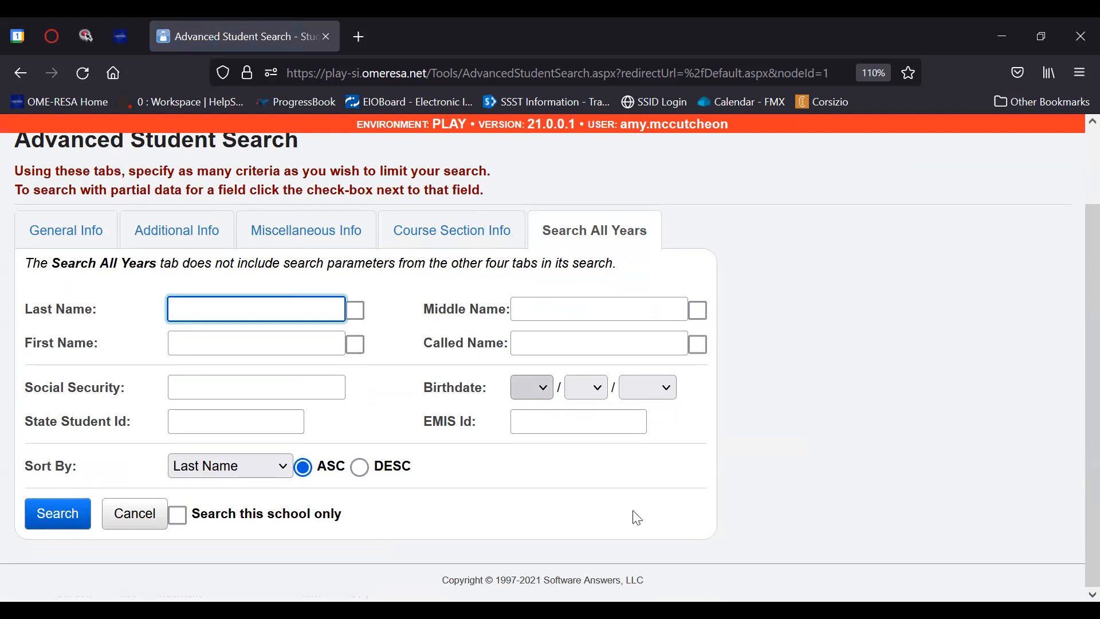
pyautogui.scroll(3, 853, 444)
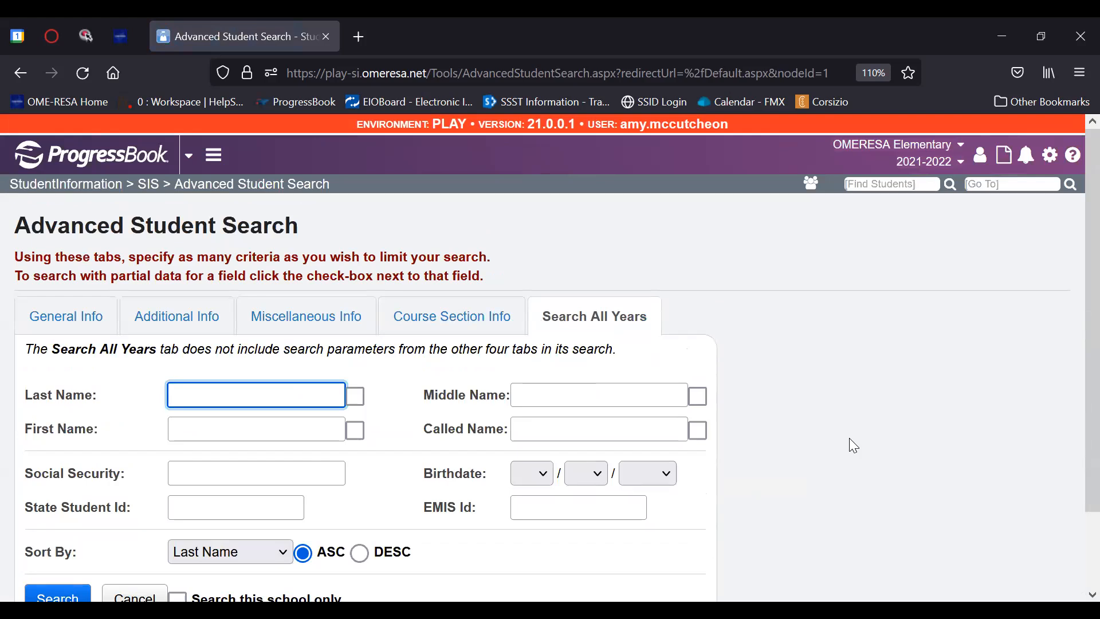
pyautogui.click(65, 302)
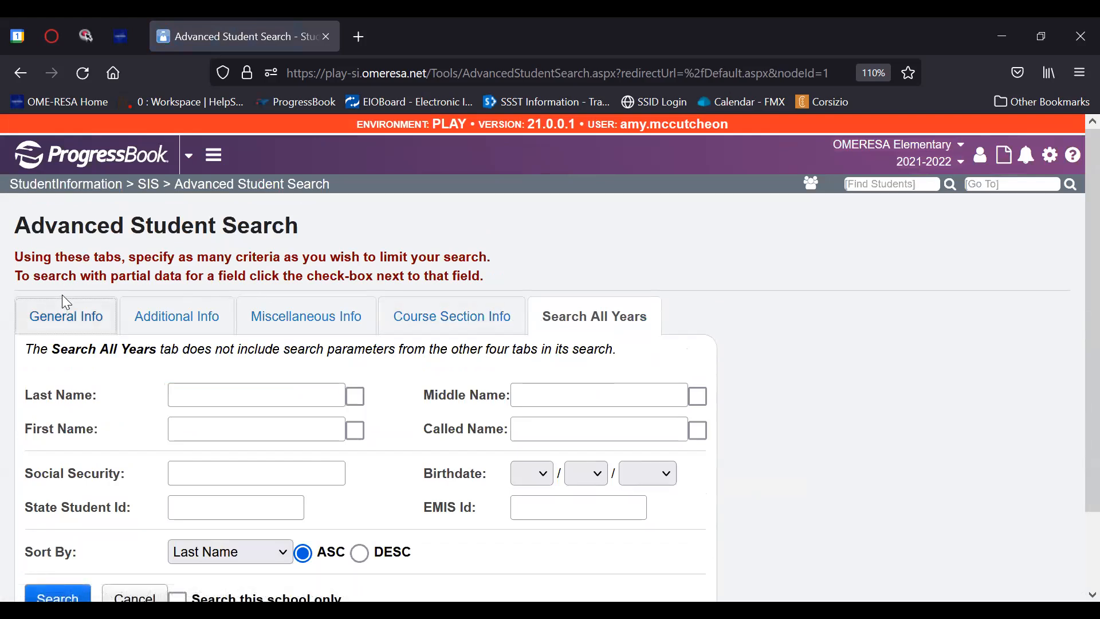
pyautogui.click(68, 314)
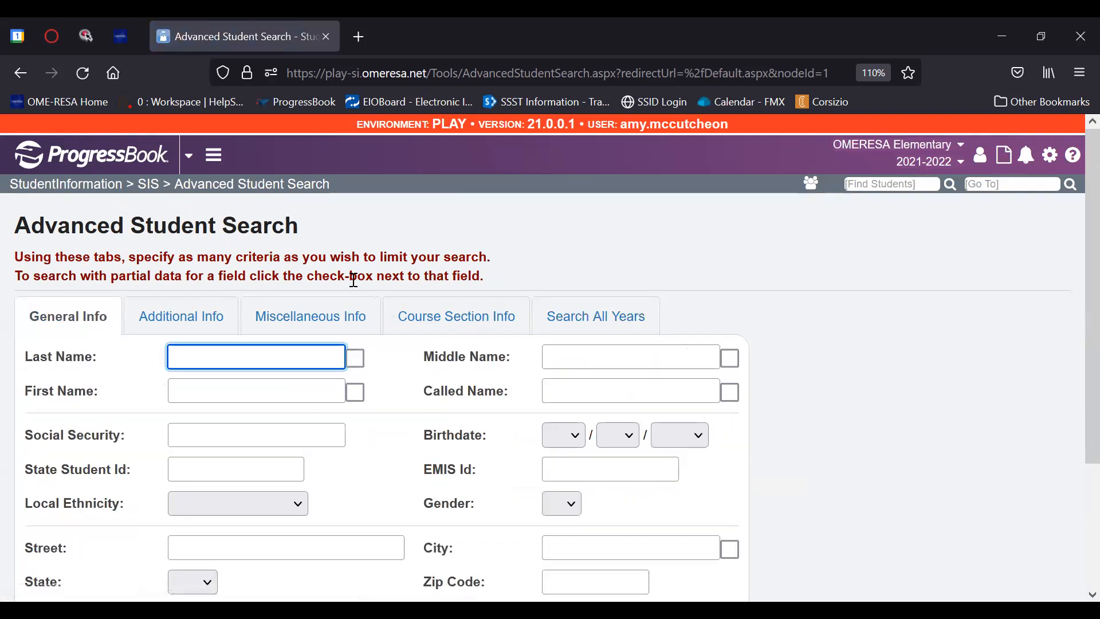
pyautogui.click(74, 184)
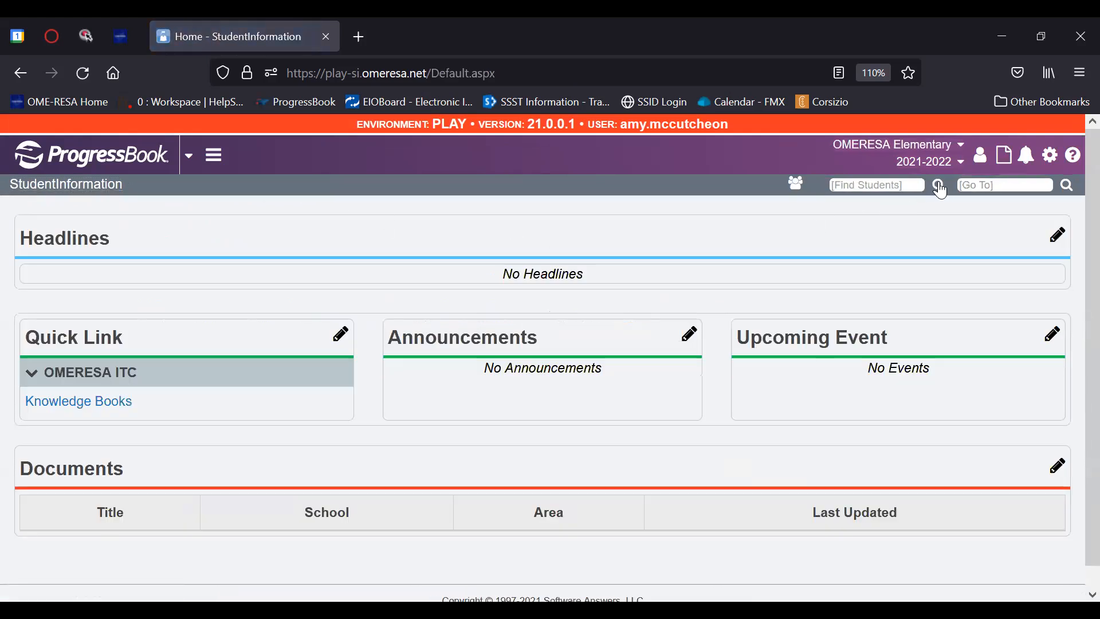
# Step: Run a quick last-name student search and load the first of three matches (grade 08, homeroom 8B)
pyautogui.click(865, 185)
pyautogui.click(860, 186)
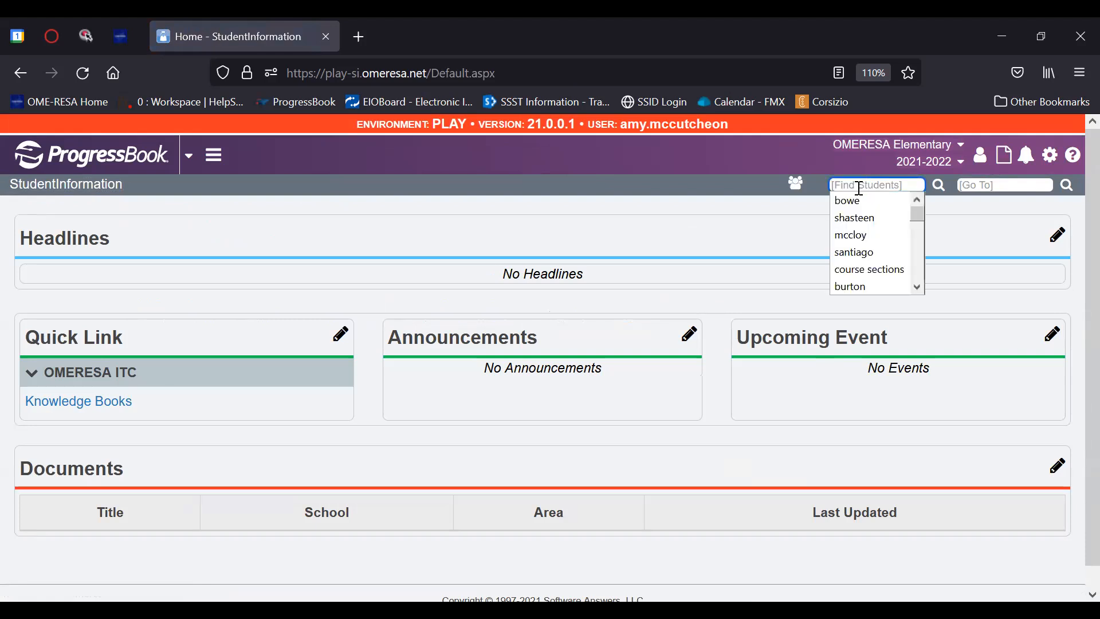
pyautogui.write('brown')
pyautogui.press('Return')
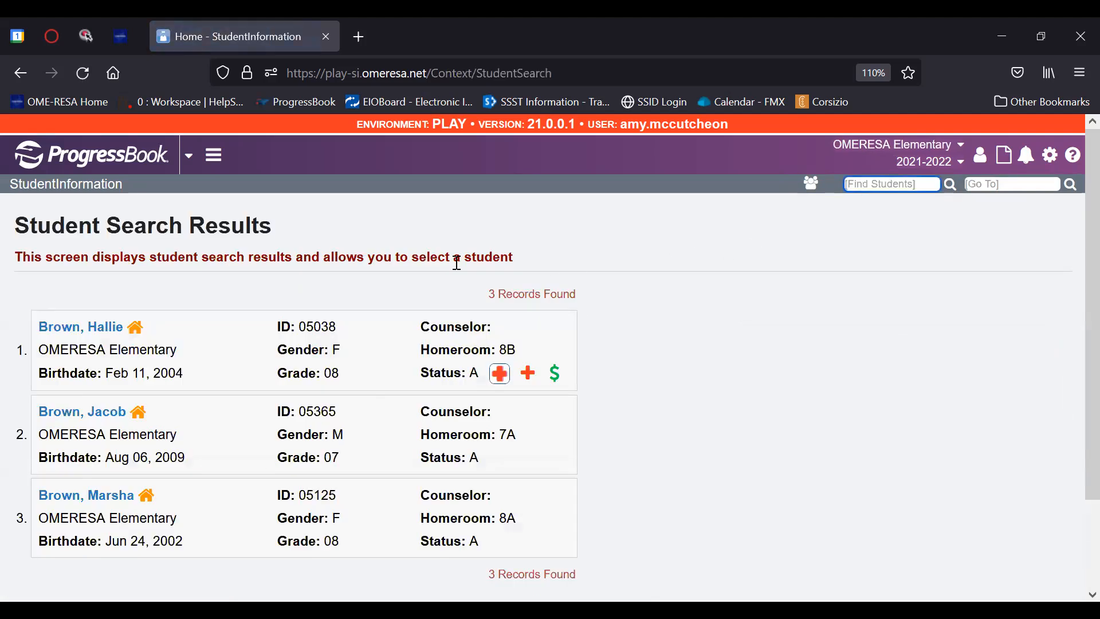
pyautogui.click(75, 334)
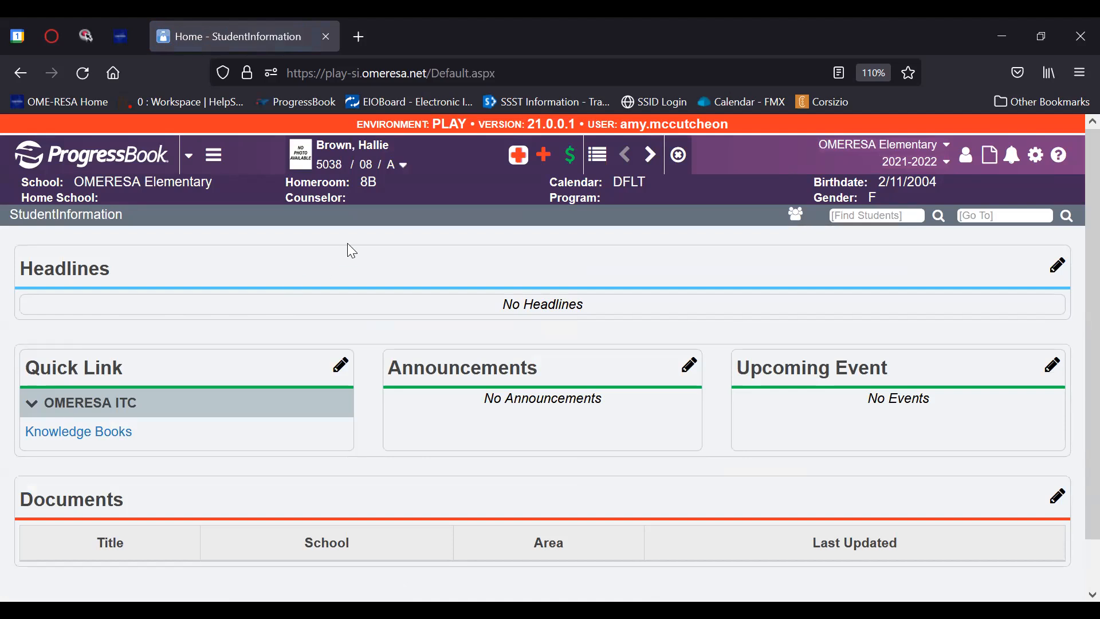
pyautogui.click(354, 150)
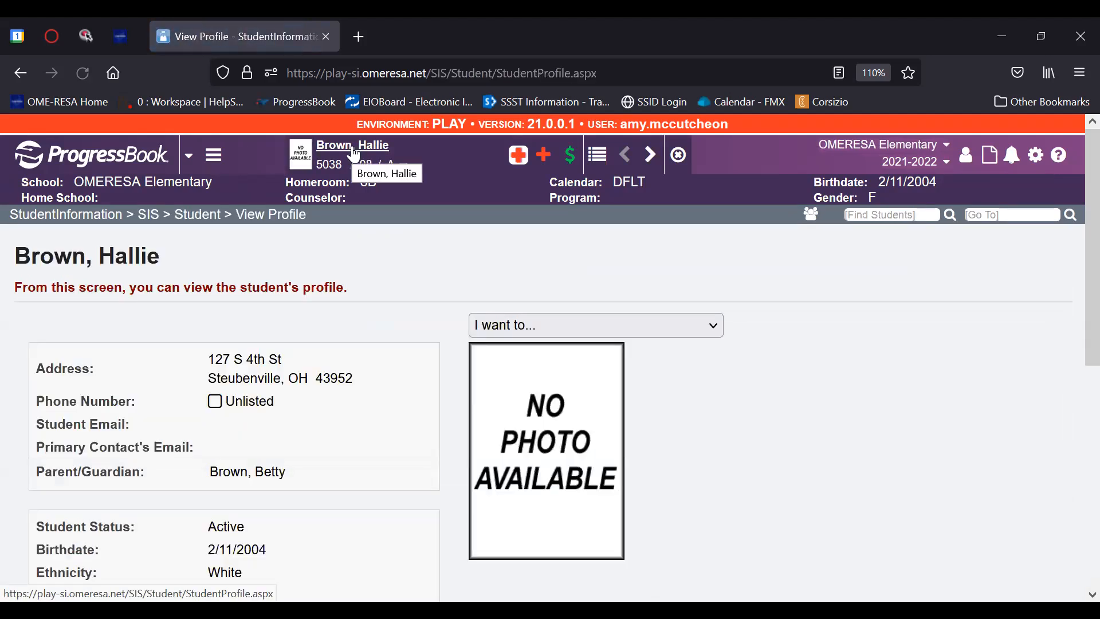
pyautogui.scroll(-2, 354, 170)
pyautogui.scroll(-4, 356, 181)
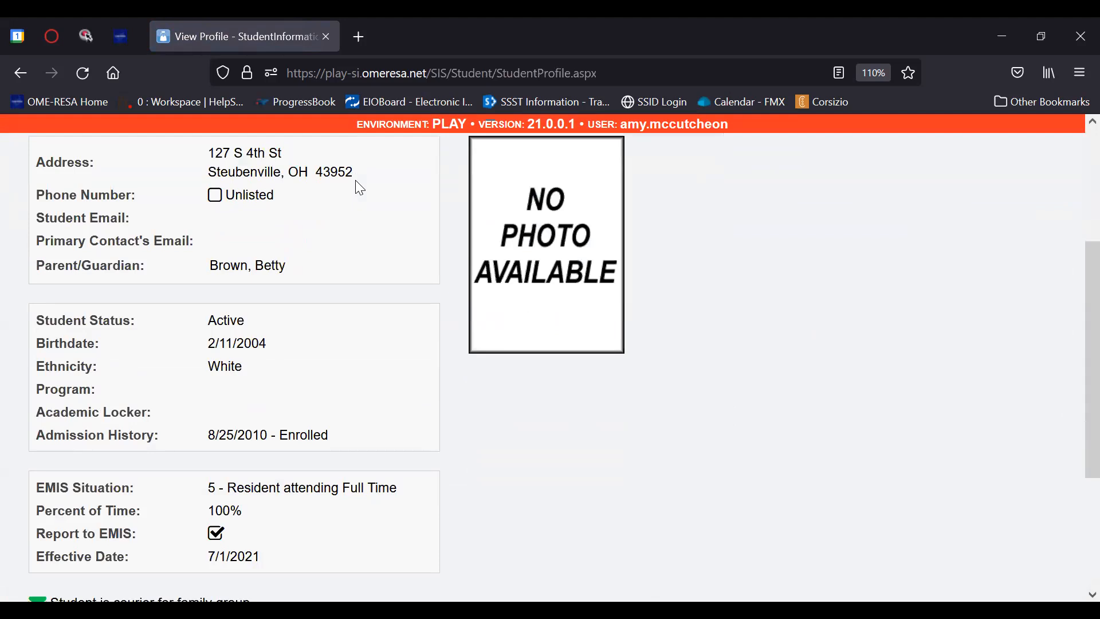
pyautogui.scroll(2, 360, 188)
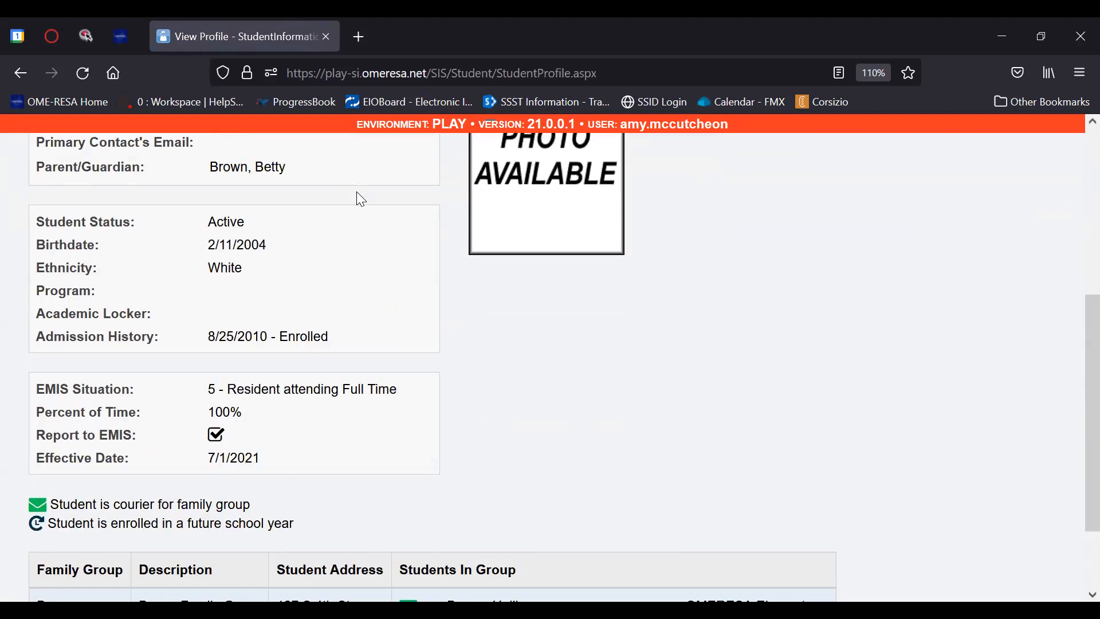
pyautogui.scroll(4, 357, 200)
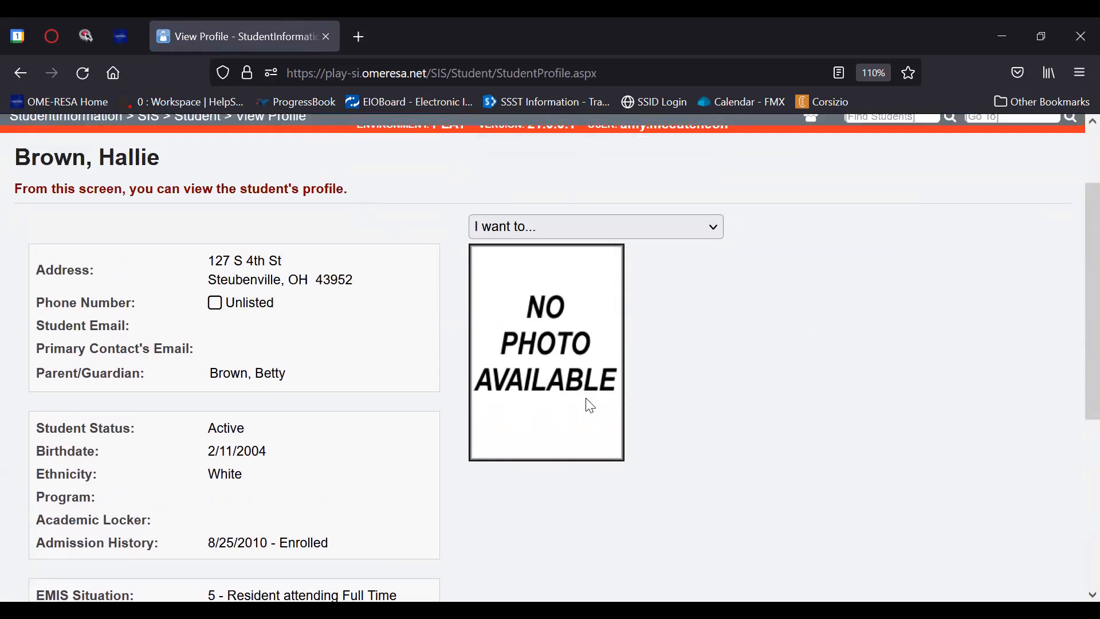
pyautogui.click(698, 234)
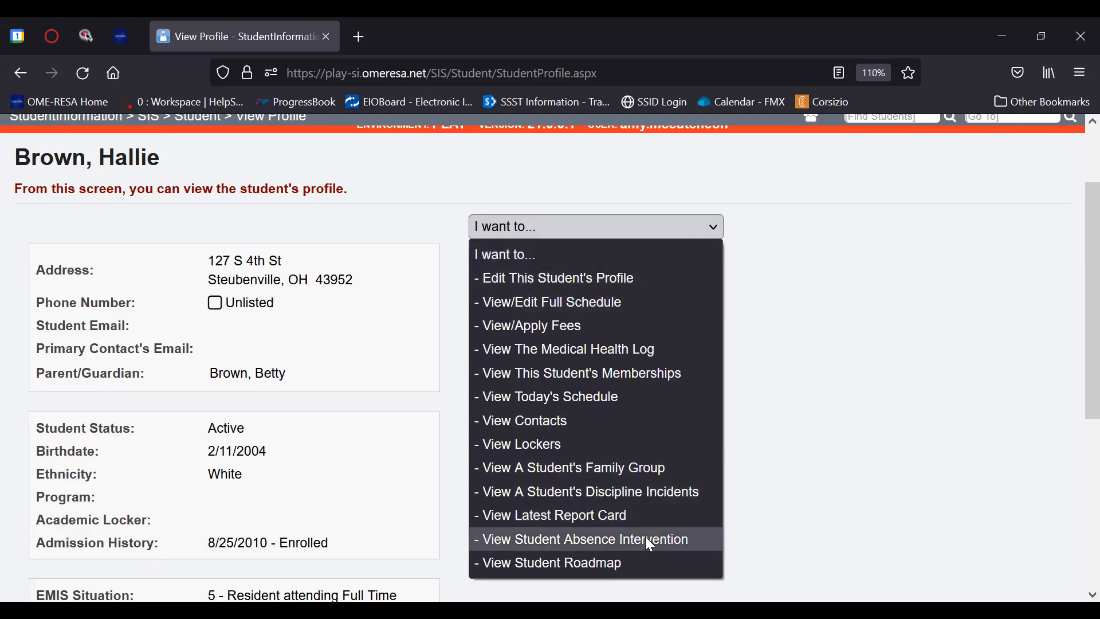
pyautogui.click(764, 417)
pyautogui.scroll(2, 764, 417)
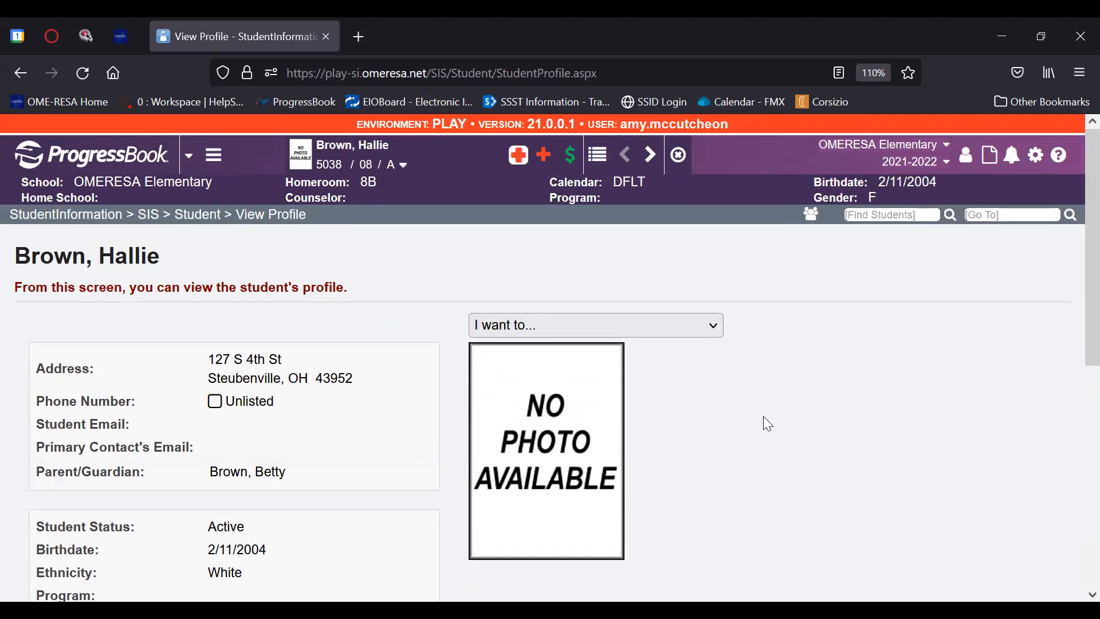
pyautogui.moveTo(346, 169); pyautogui.dragTo(318, 166)
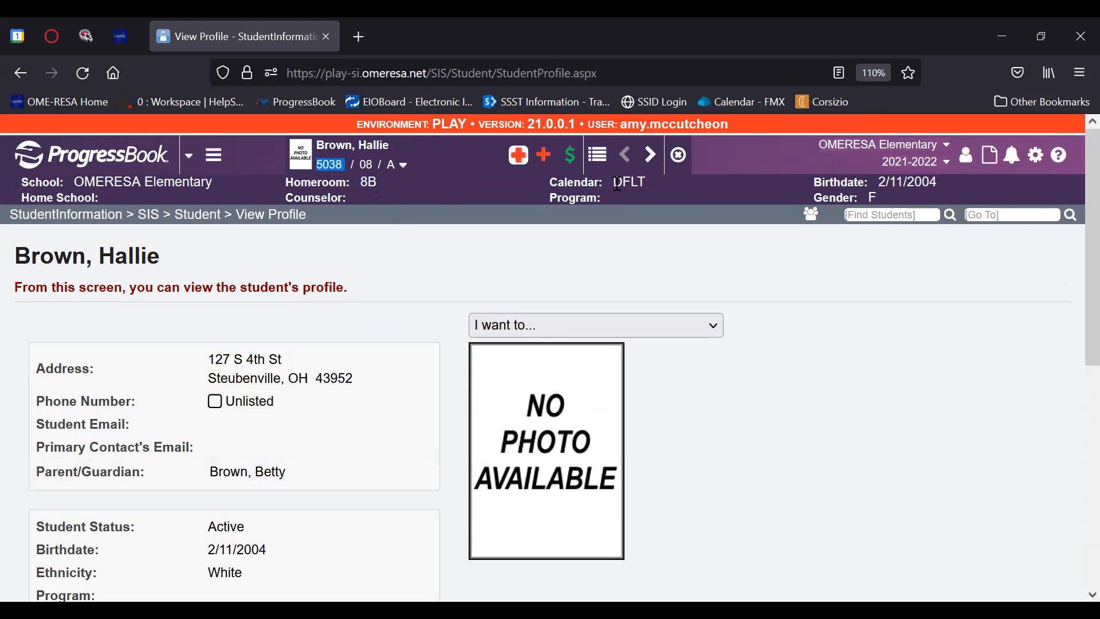
# Step: View the student's life-threatening alerts (severe allergies, asthma(inhaler)), then bring up their open fees
pyautogui.click(520, 165)
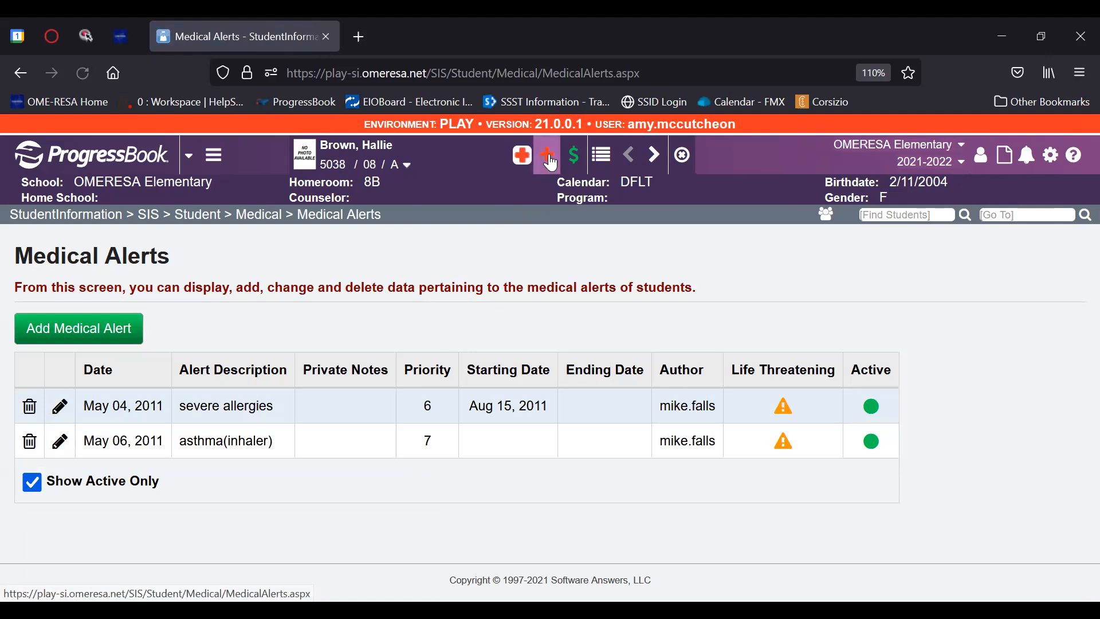
pyautogui.click(580, 157)
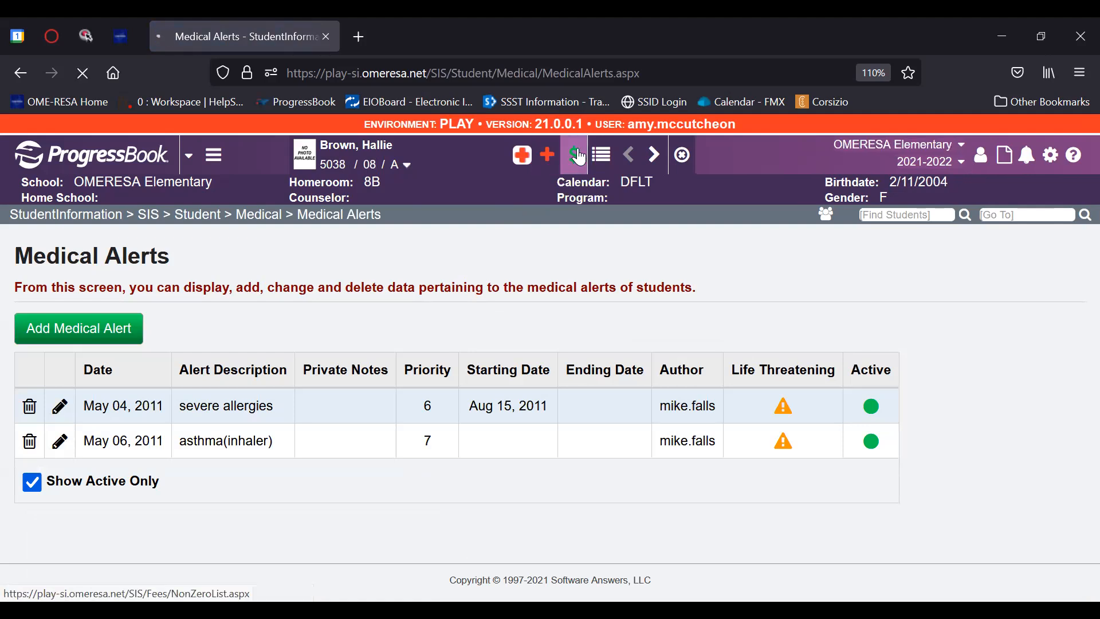
# Step: Review the $5.00 open fee and step forward and back through the sibling students
pyautogui.scroll(-3, 443, 327)
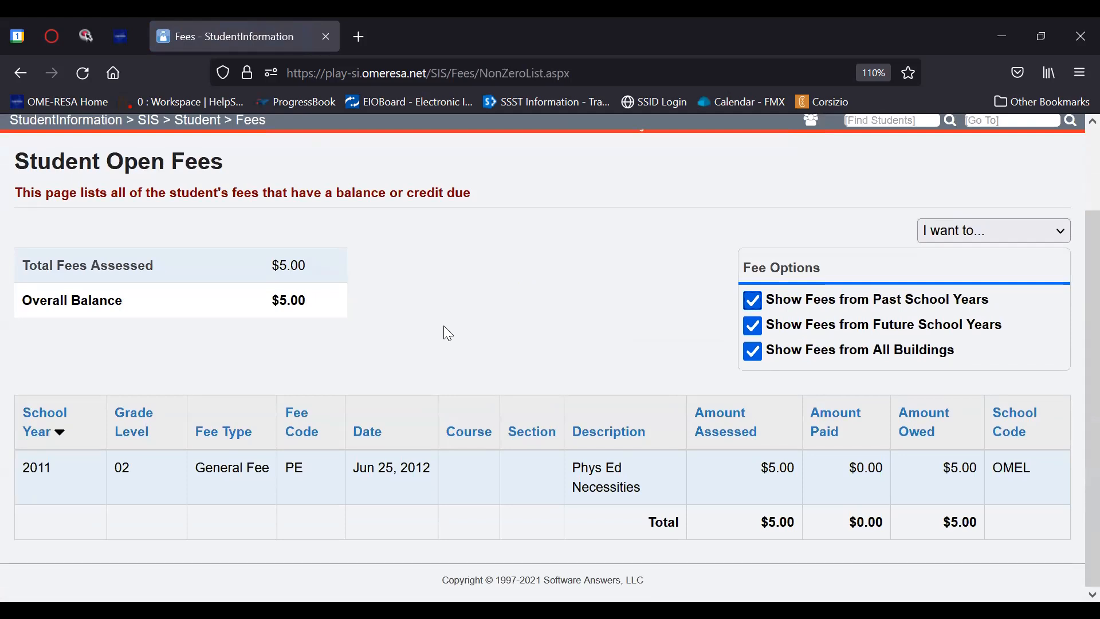
pyautogui.scroll(3, 444, 326)
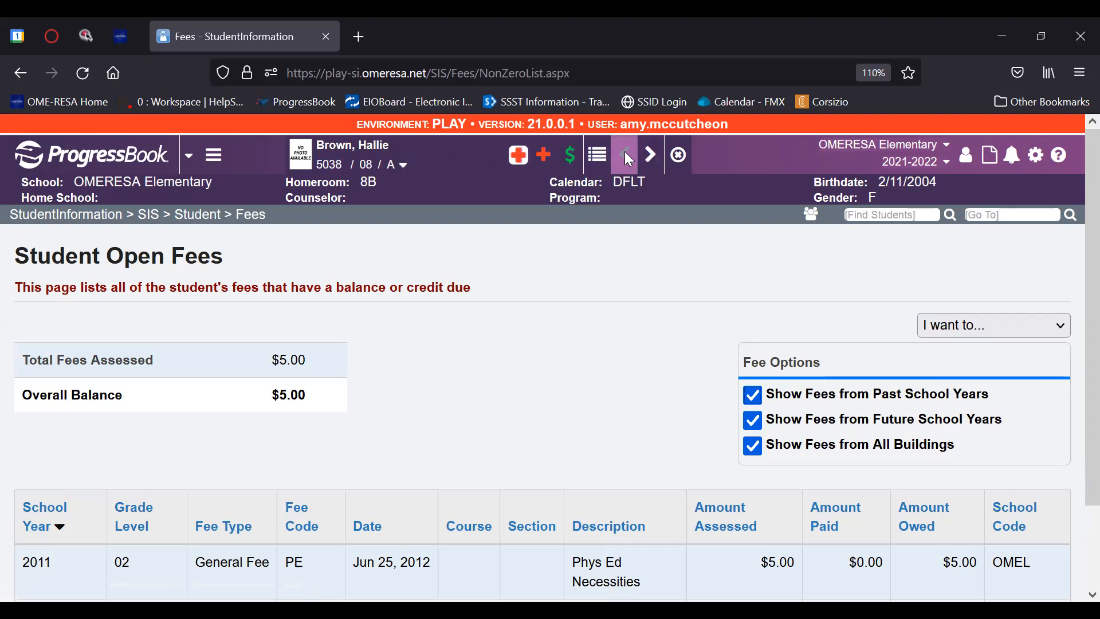
pyautogui.click(650, 153)
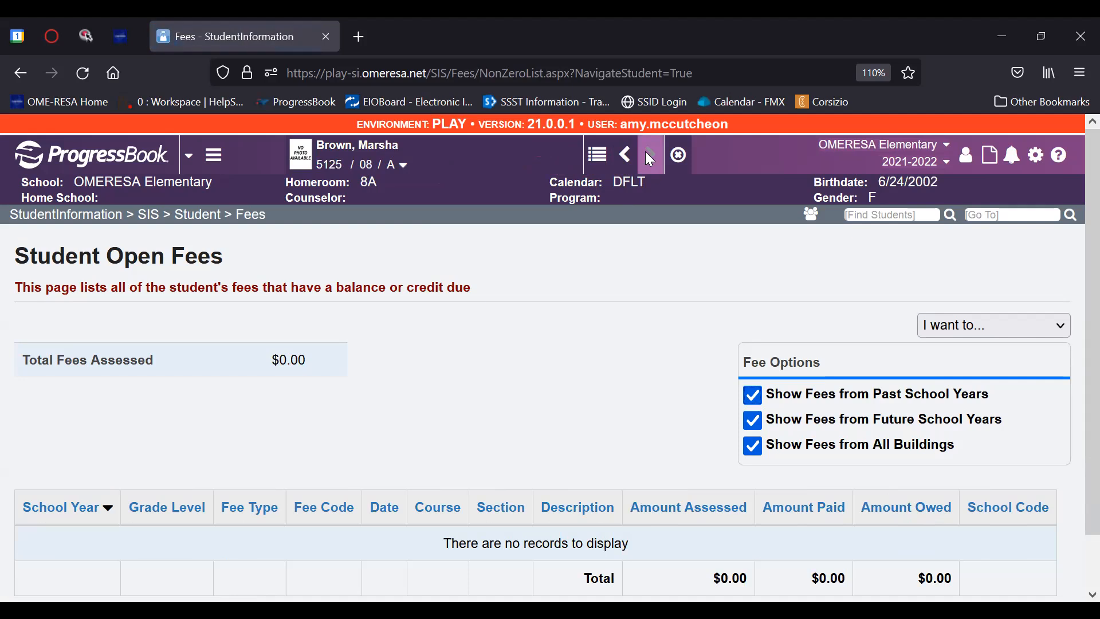
pyautogui.click(633, 160)
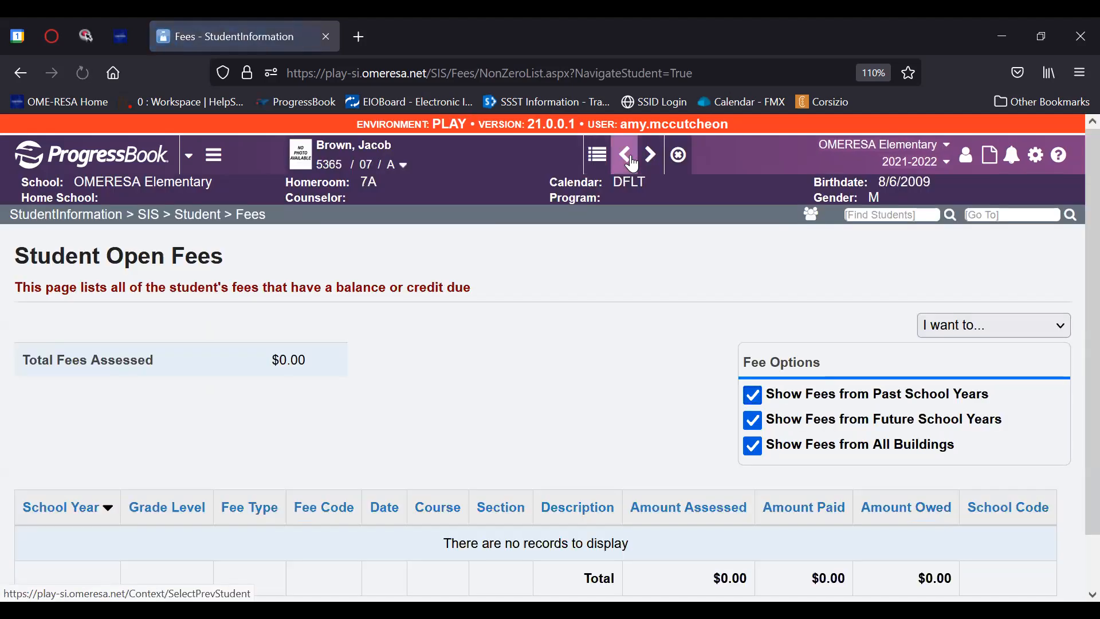
pyautogui.click(632, 163)
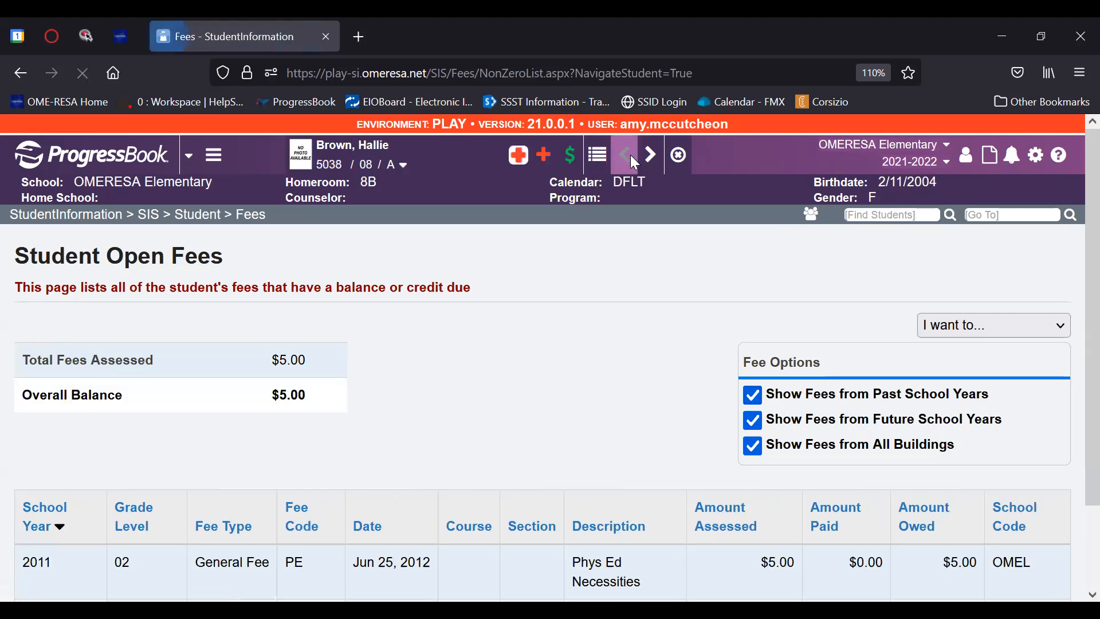
# Step: Pick the grade 07, homeroom 7A student from the student list and return home
pyautogui.click(599, 158)
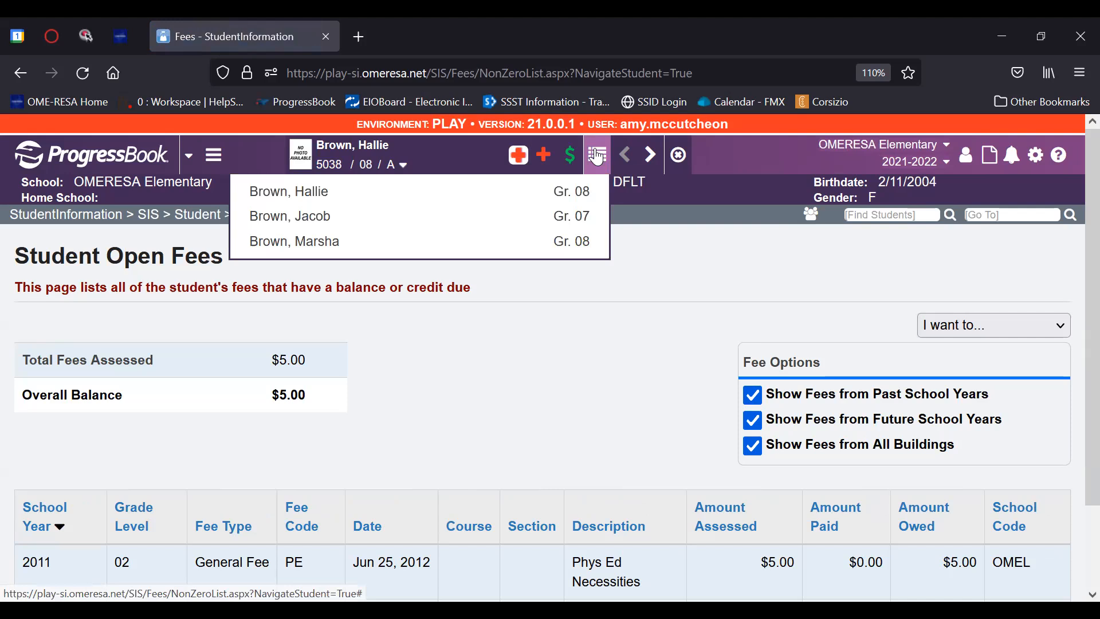
pyautogui.click(319, 220)
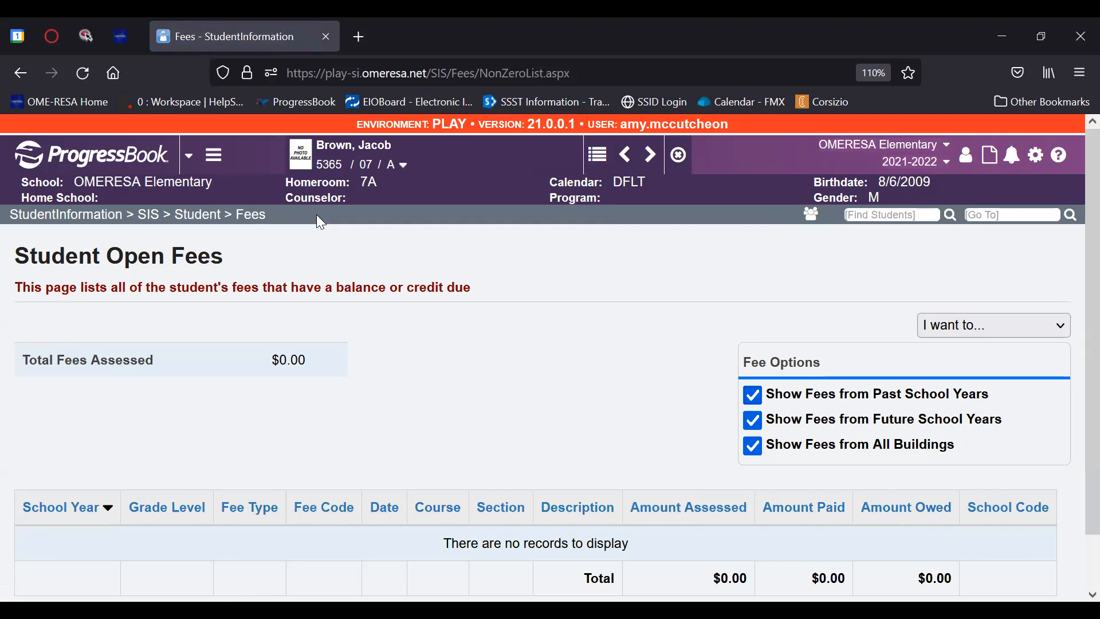
pyautogui.click(80, 223)
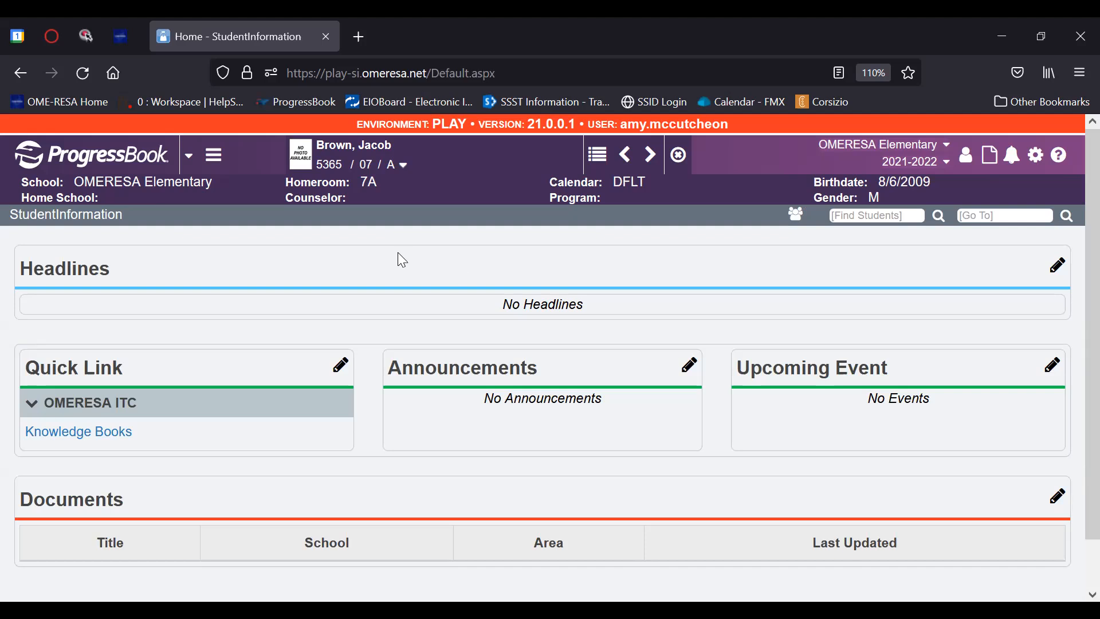
# Step: View the grade 07 student's summary card and action list, then clear the selected student
pyautogui.click(302, 164)
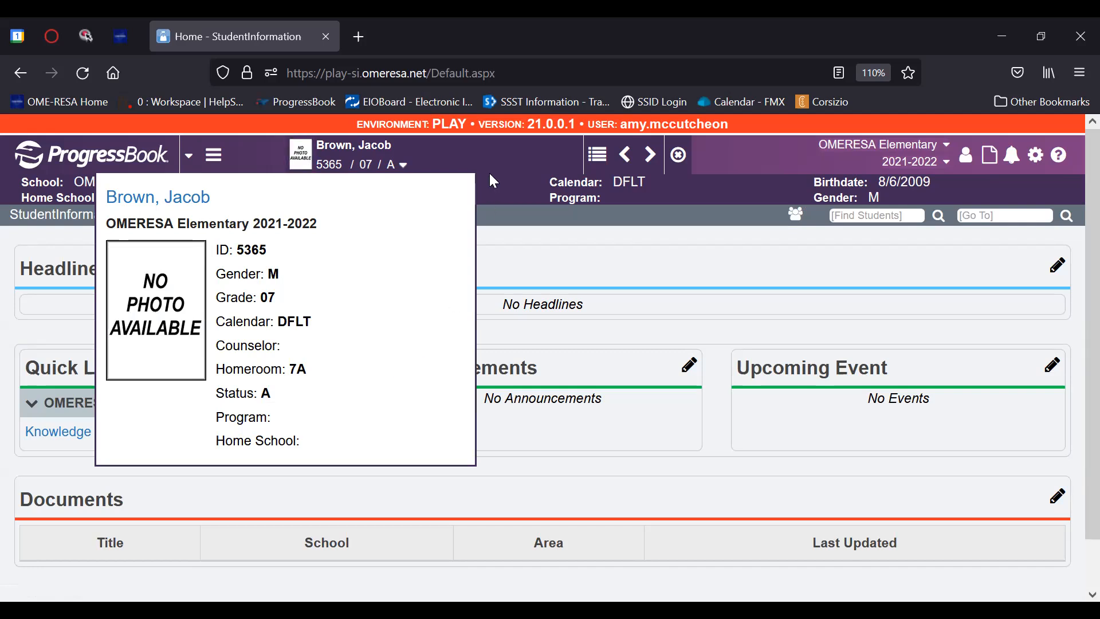
pyautogui.click(406, 170)
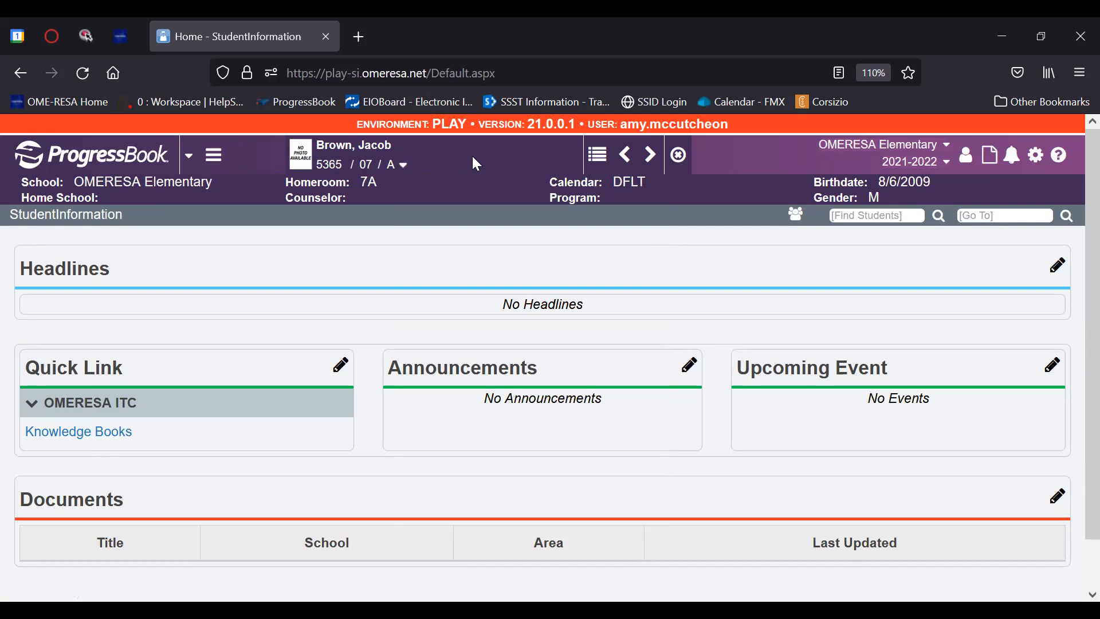
pyautogui.click(682, 164)
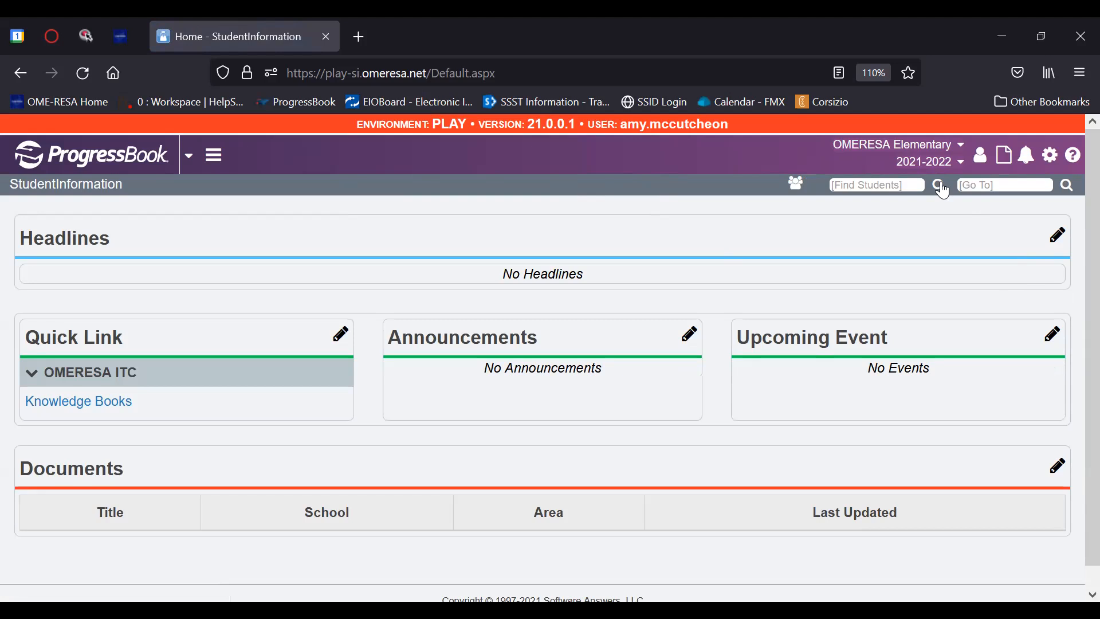
# Step: List all 47 students, go to results page 2, and open the first grade 01 student's profile
pyautogui.click(943, 187)
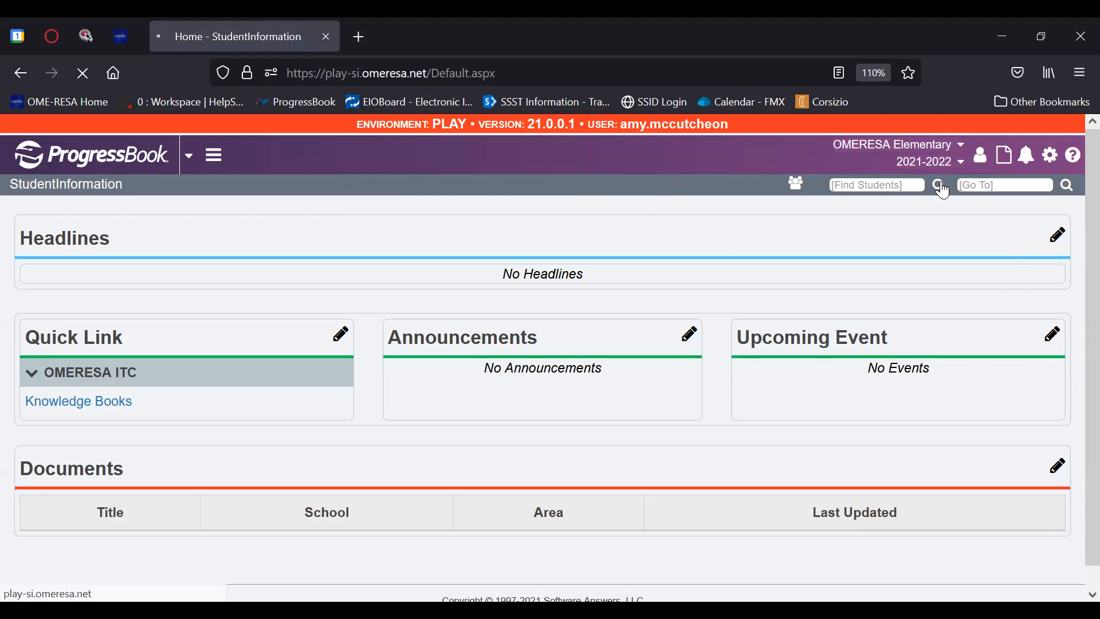
pyautogui.click(951, 186)
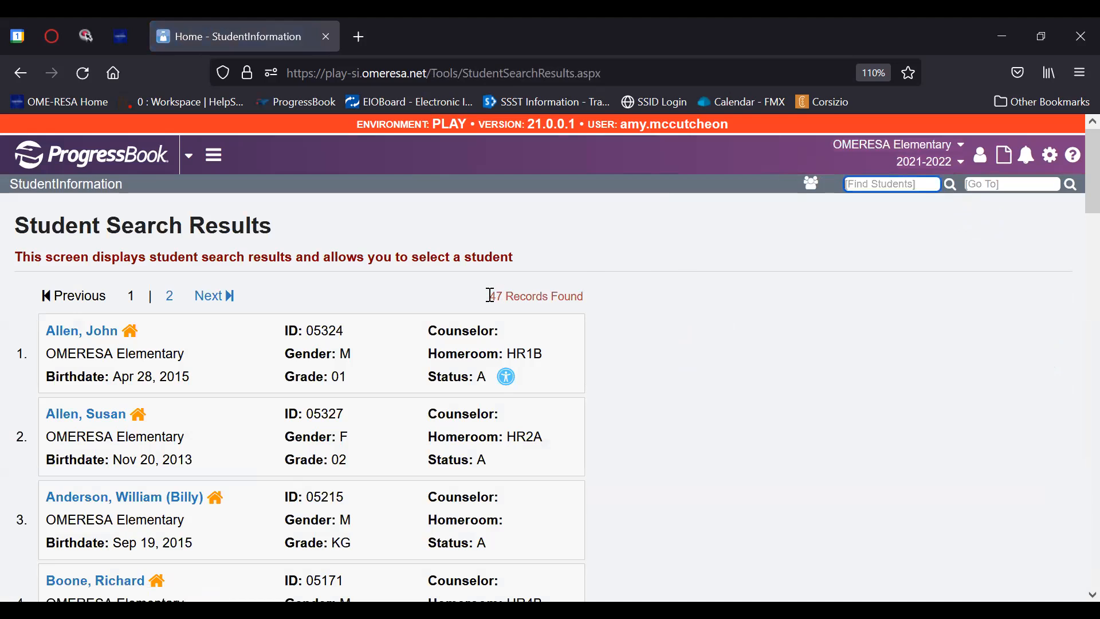
pyautogui.moveTo(488, 297); pyautogui.dragTo(504, 297)
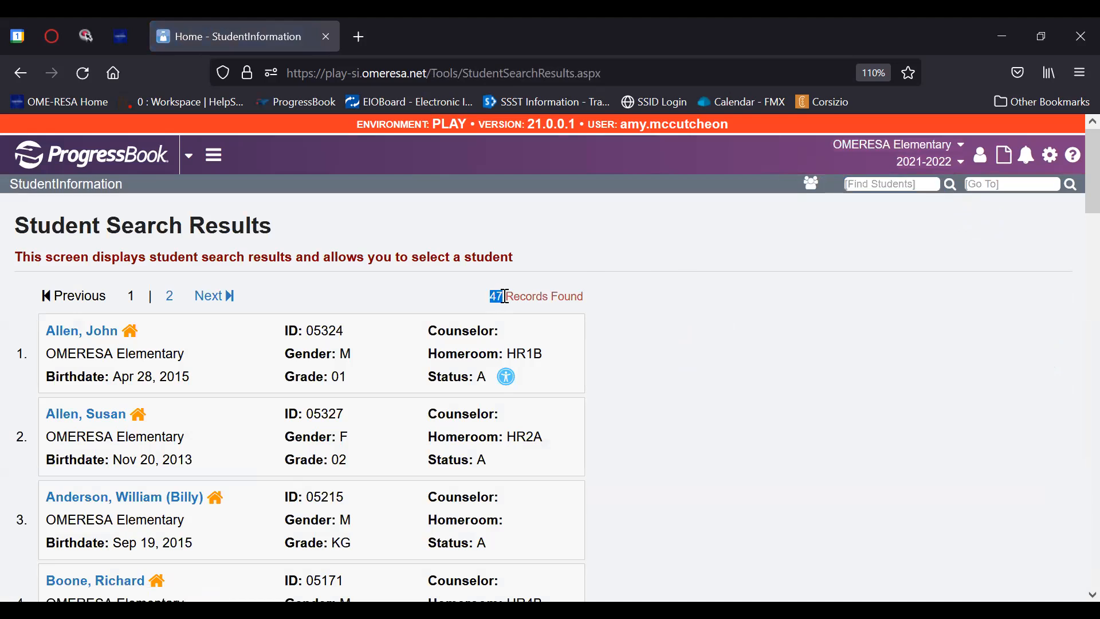
pyautogui.scroll(-20, 504, 297)
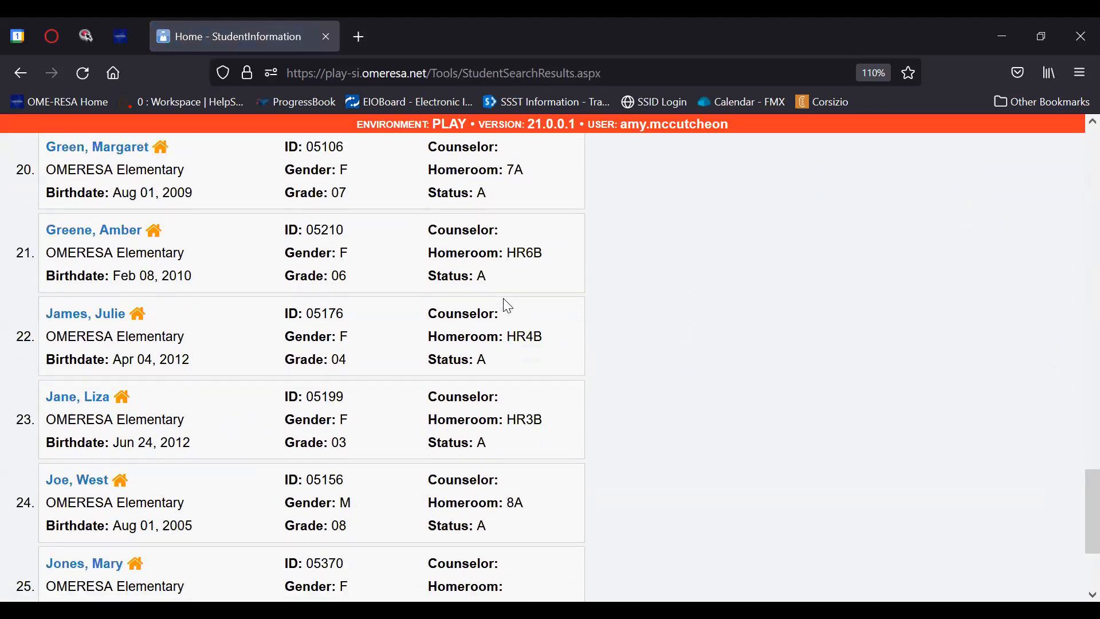
pyautogui.scroll(-3, 507, 306)
pyautogui.click(168, 471)
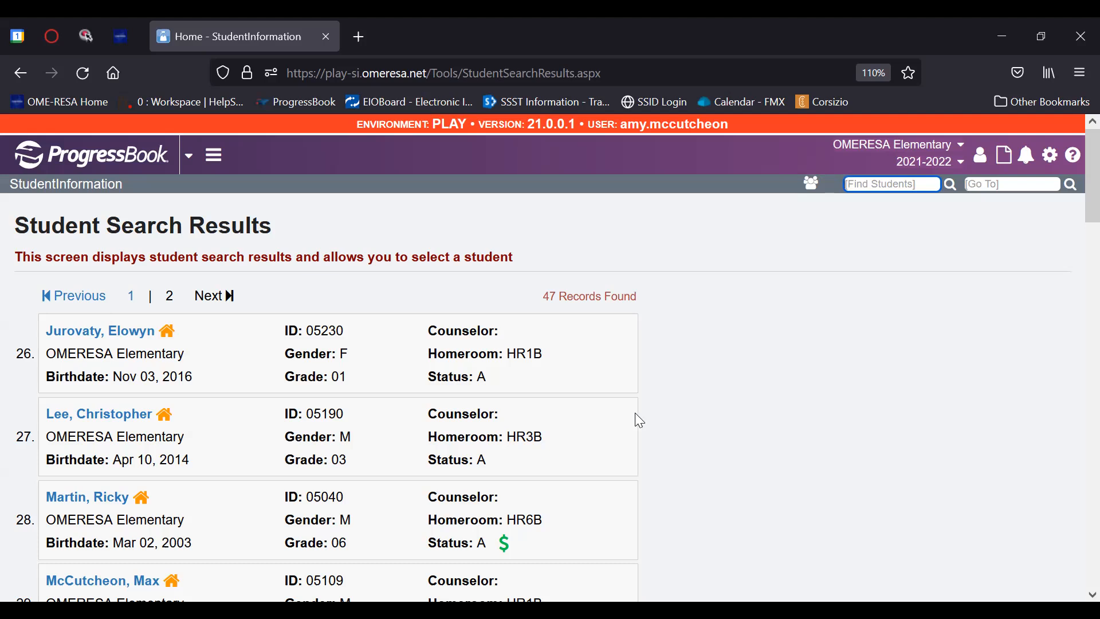
pyautogui.click(167, 340)
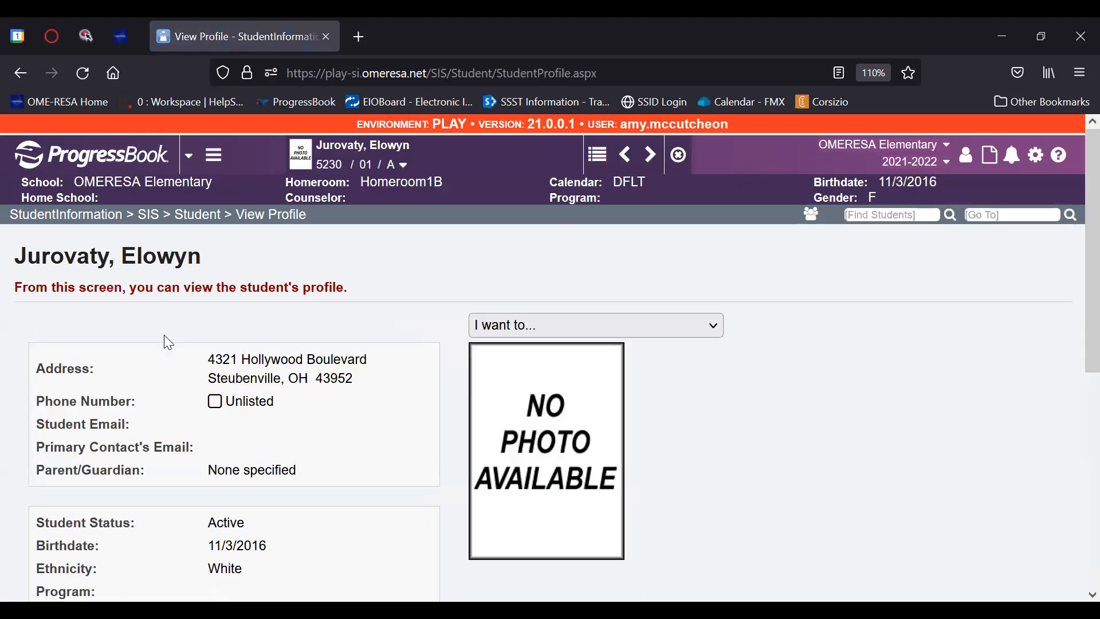
# Step: Reopen the grade 01 Homeroom1B student's profile and show its 'I want to...' actions list
pyautogui.click(20, 74)
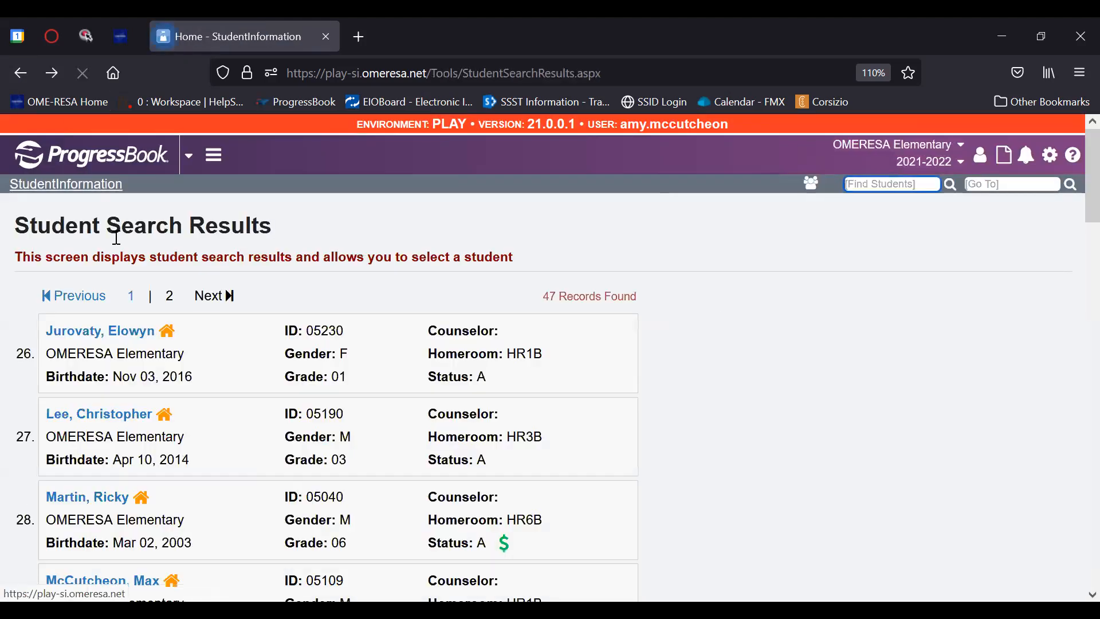
pyautogui.click(167, 335)
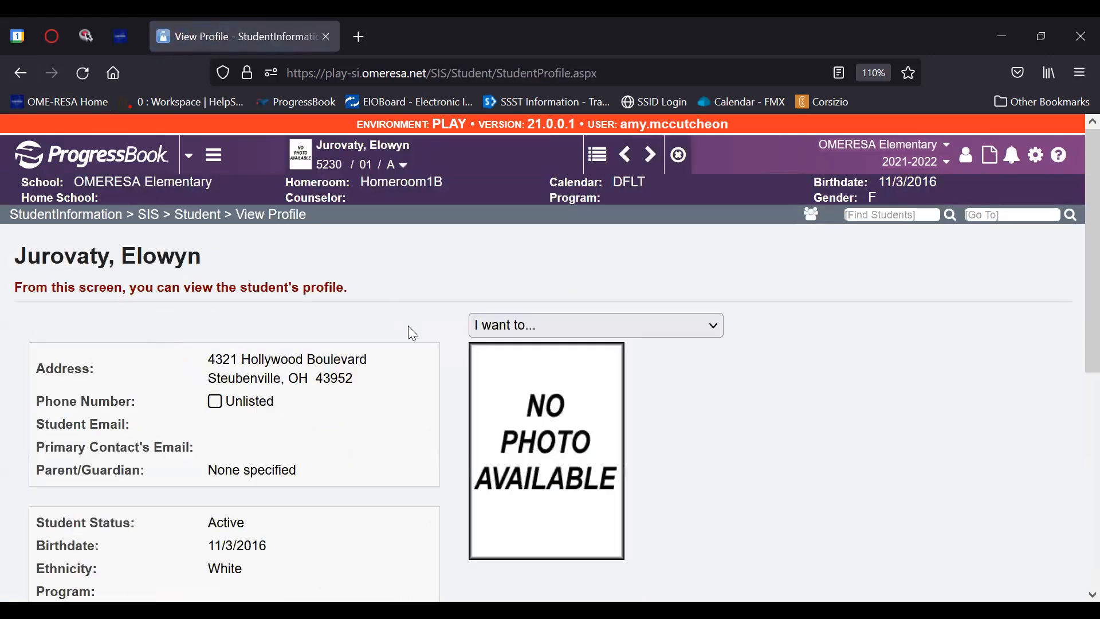
pyautogui.scroll(-3, 406, 332)
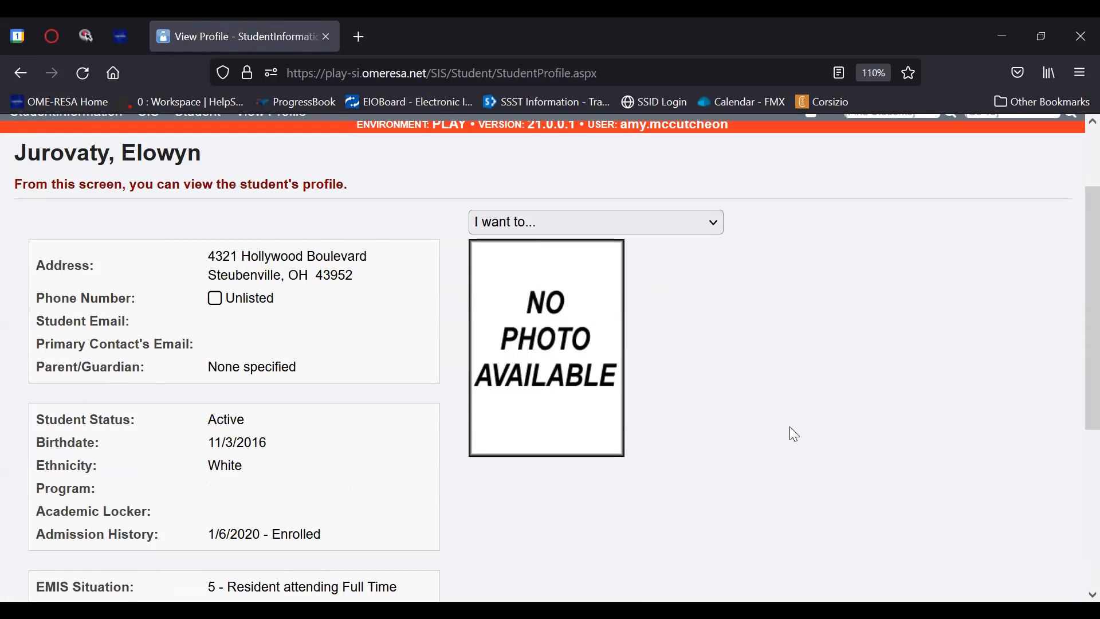
pyautogui.scroll(-8, 794, 430)
pyautogui.scroll(11, 796, 427)
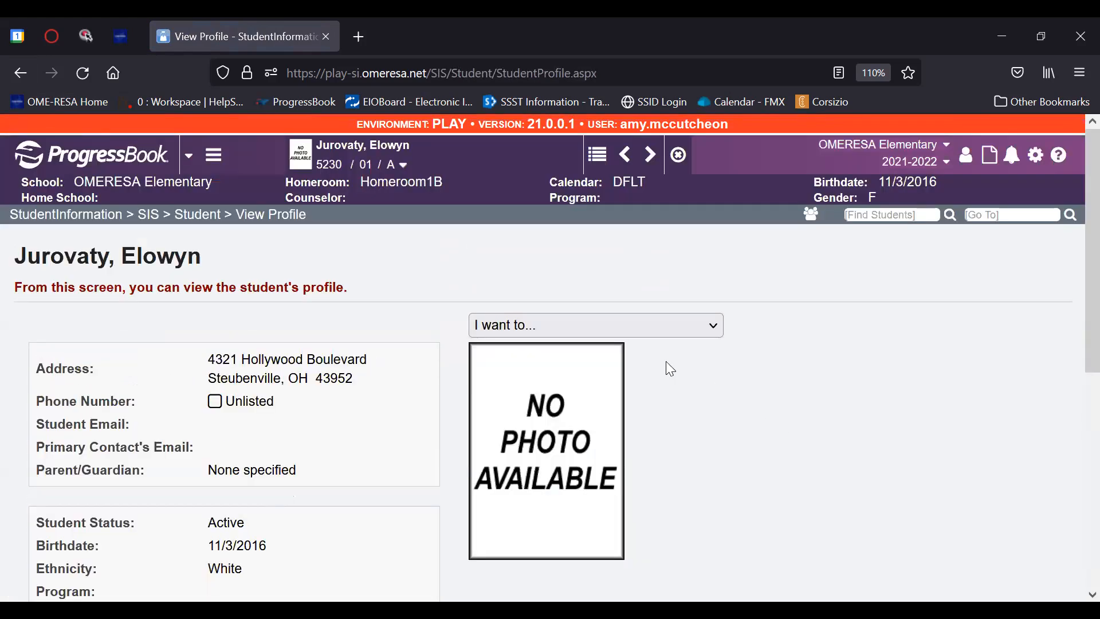
pyautogui.click(638, 326)
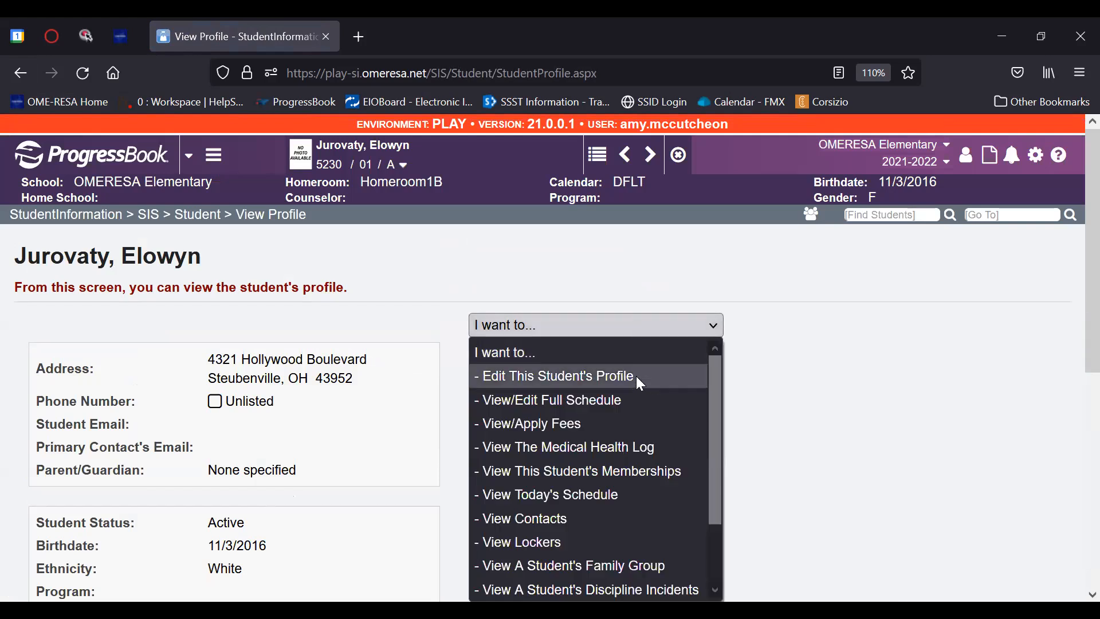
# Step: Edit the grade 01 student's profile, scan the General fields, and switch to the Additional section
pyautogui.click(594, 378)
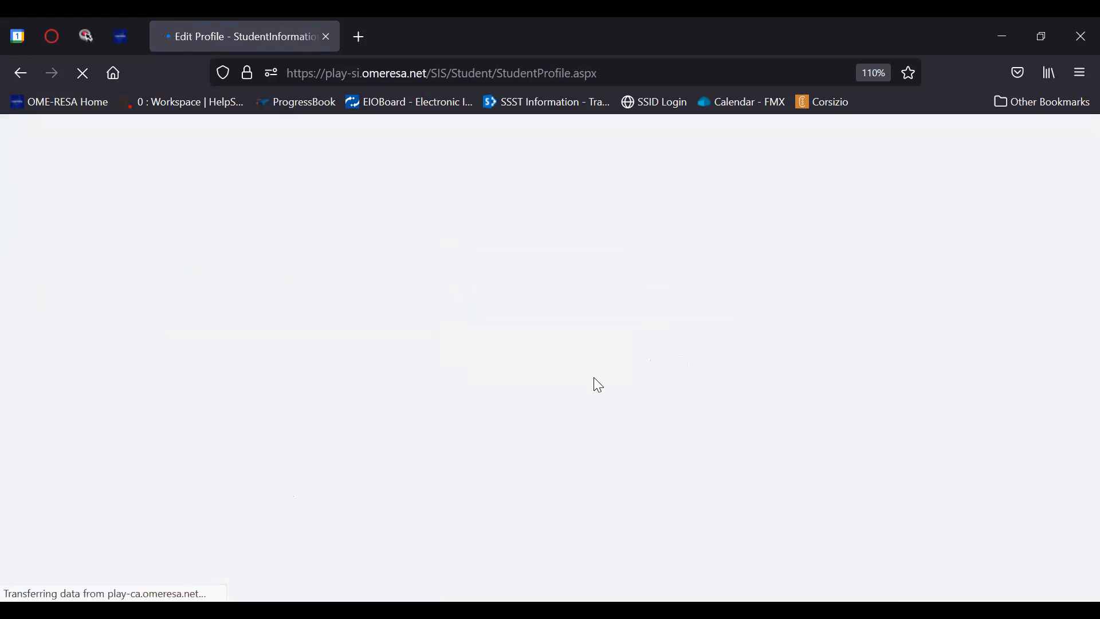
pyautogui.scroll(-1, 502, 362)
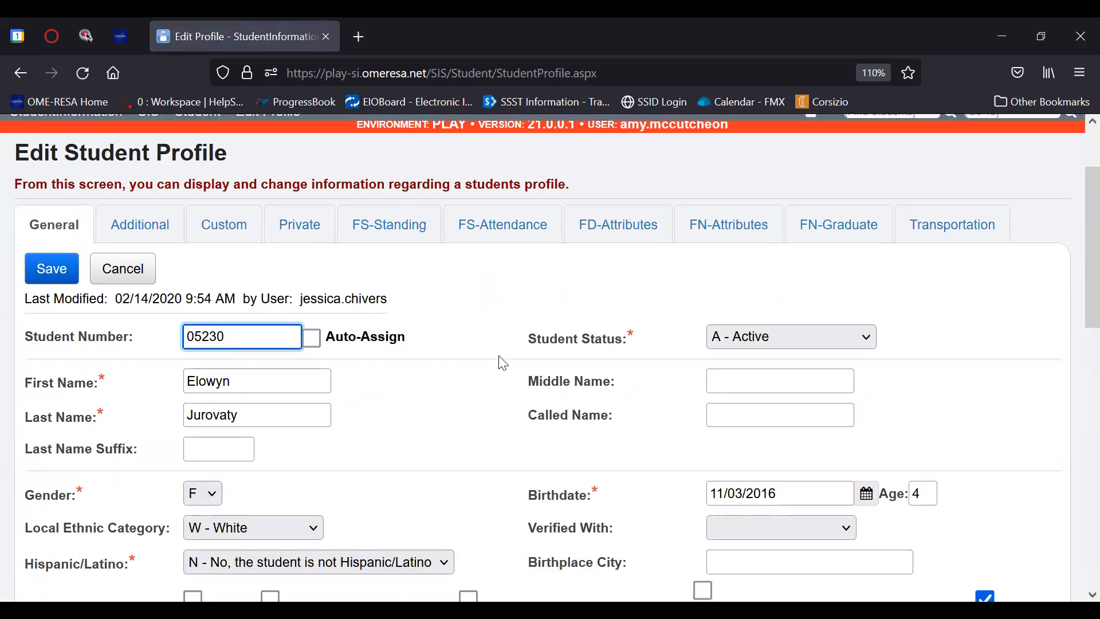
pyautogui.scroll(-2, 502, 363)
pyautogui.scroll(-5, 502, 362)
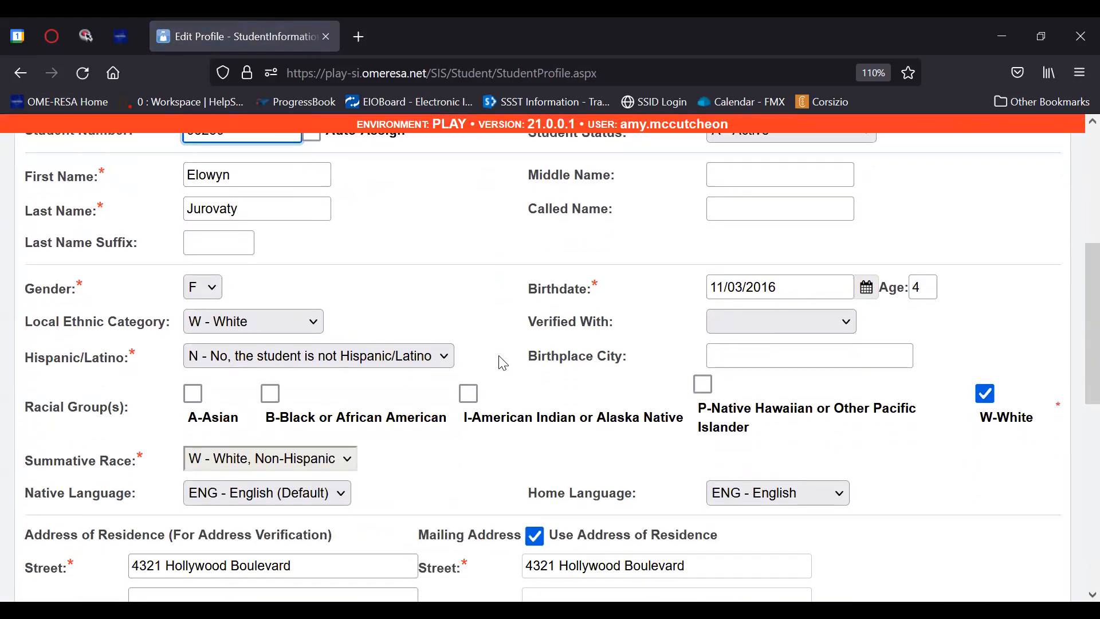
pyautogui.scroll(-2, 502, 362)
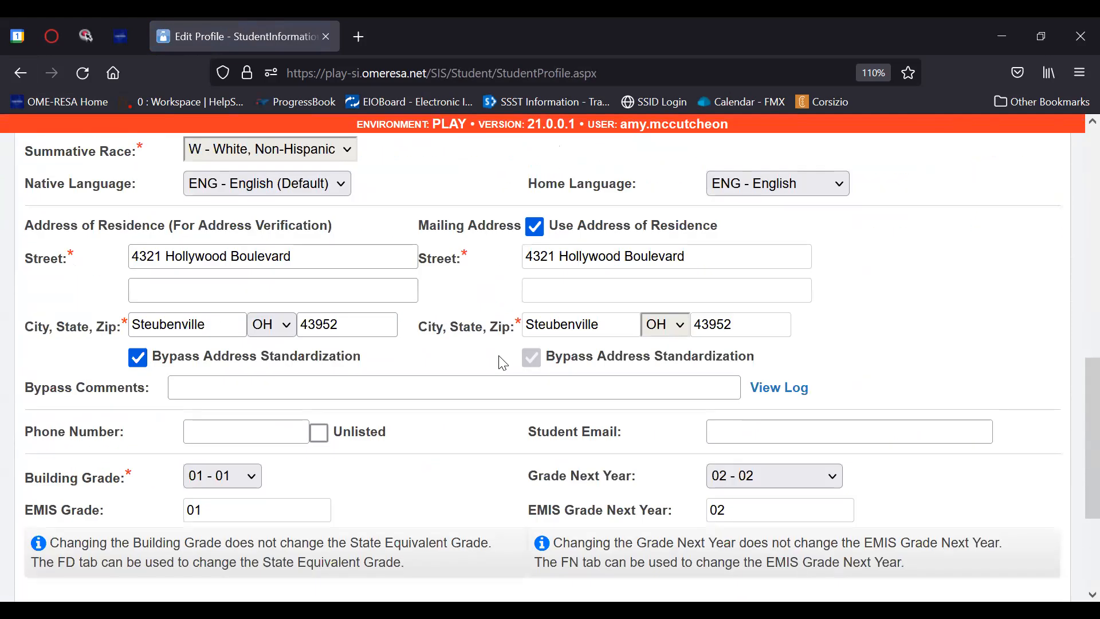
pyautogui.scroll(-2, 502, 362)
pyautogui.scroll(10, 502, 363)
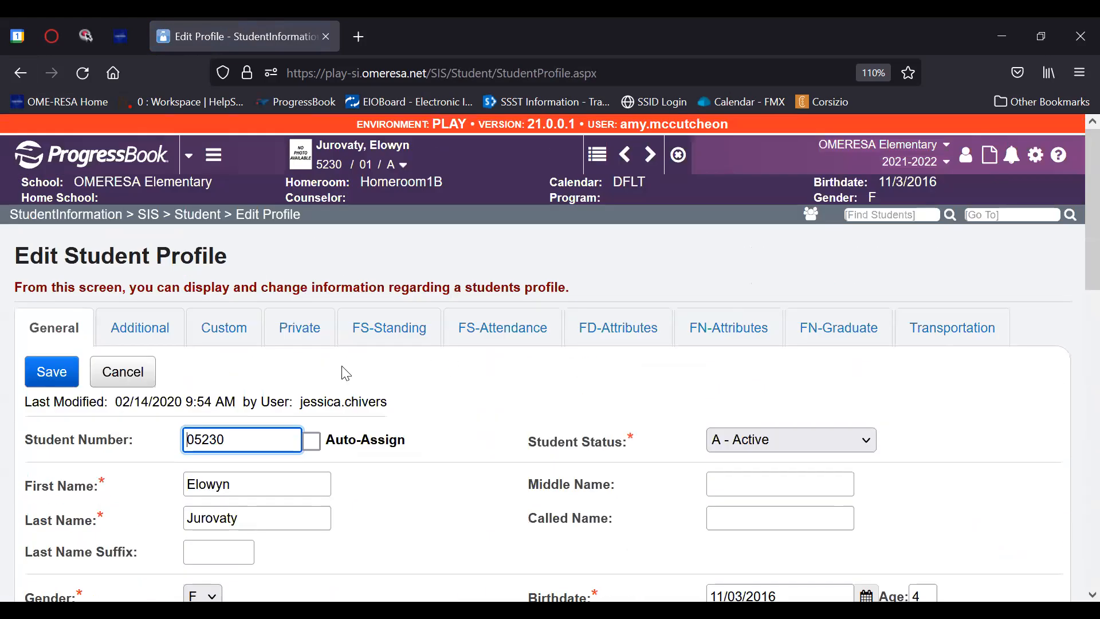
pyautogui.click(140, 331)
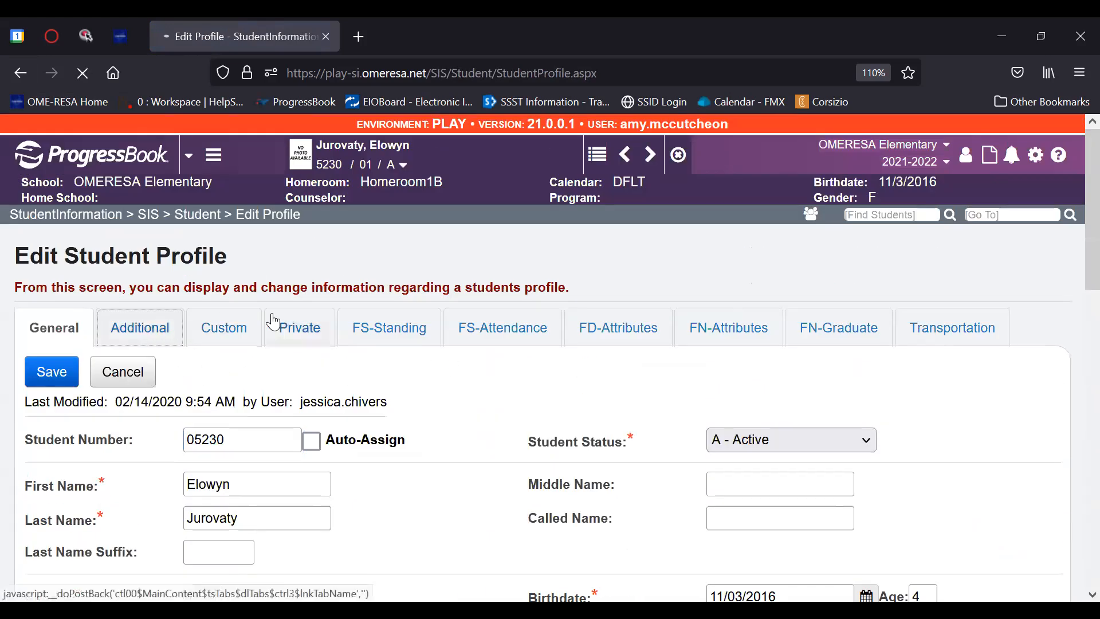
# Step: Browse the Custom and Private sections, then highlight Additional's Building Progression Track label
pyautogui.click(261, 331)
pyautogui.click(286, 335)
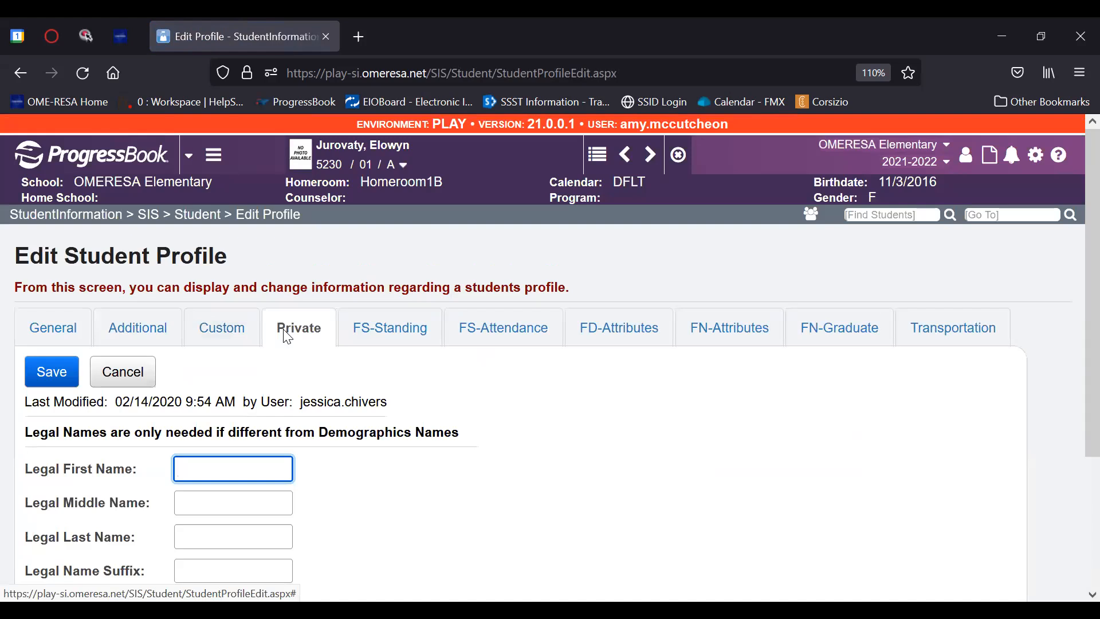
pyautogui.click(105, 335)
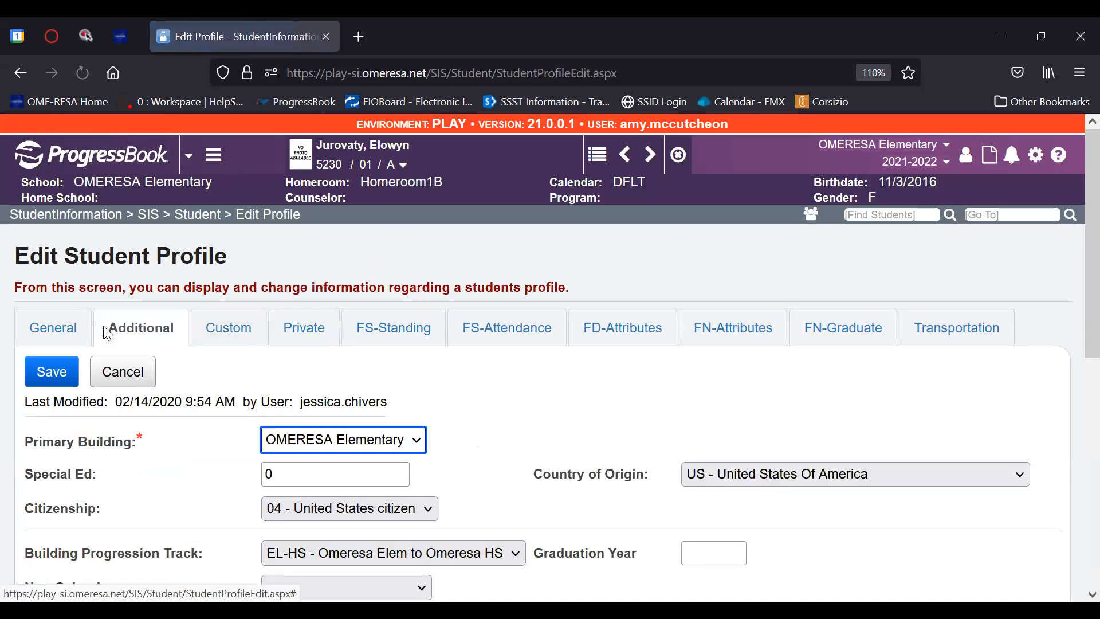
pyautogui.scroll(-2, 179, 325)
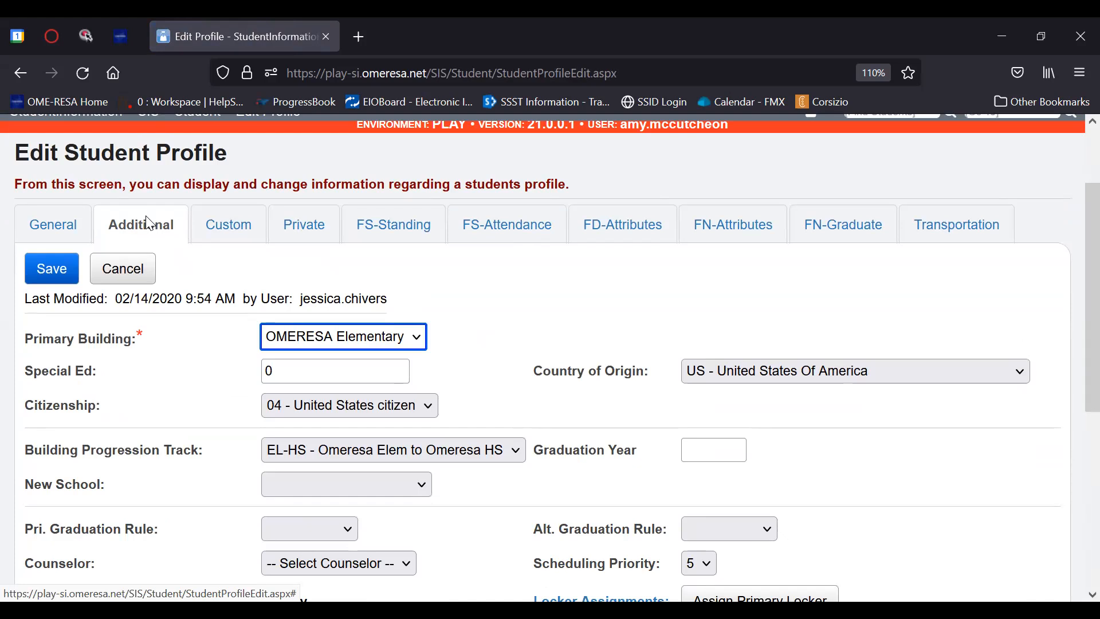
pyautogui.moveTo(206, 451); pyautogui.dragTo(37, 448)
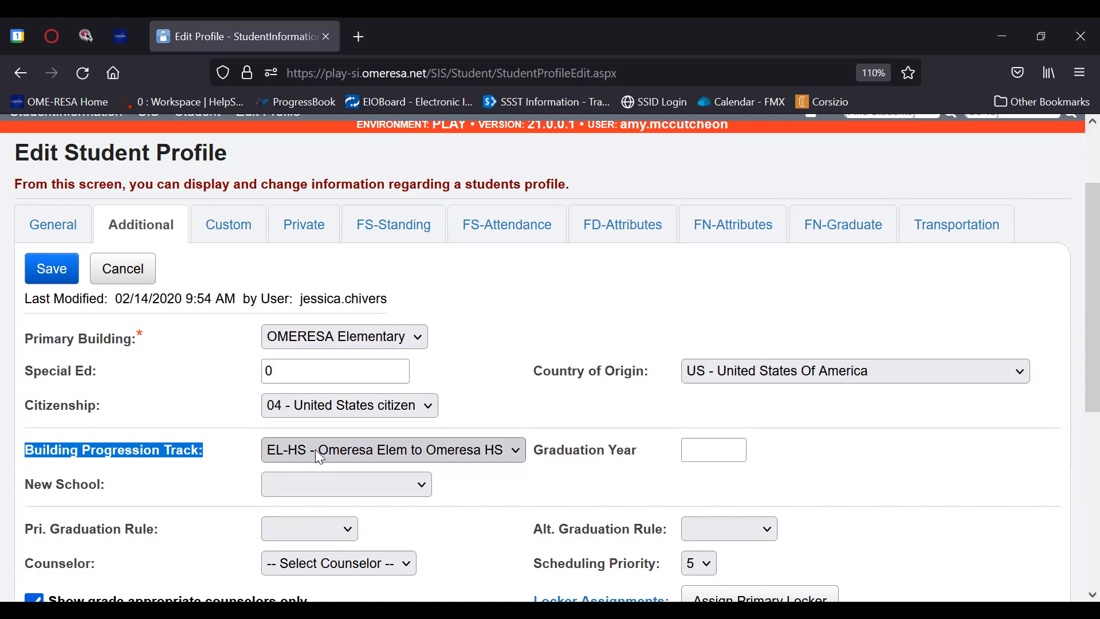
pyautogui.click(232, 483)
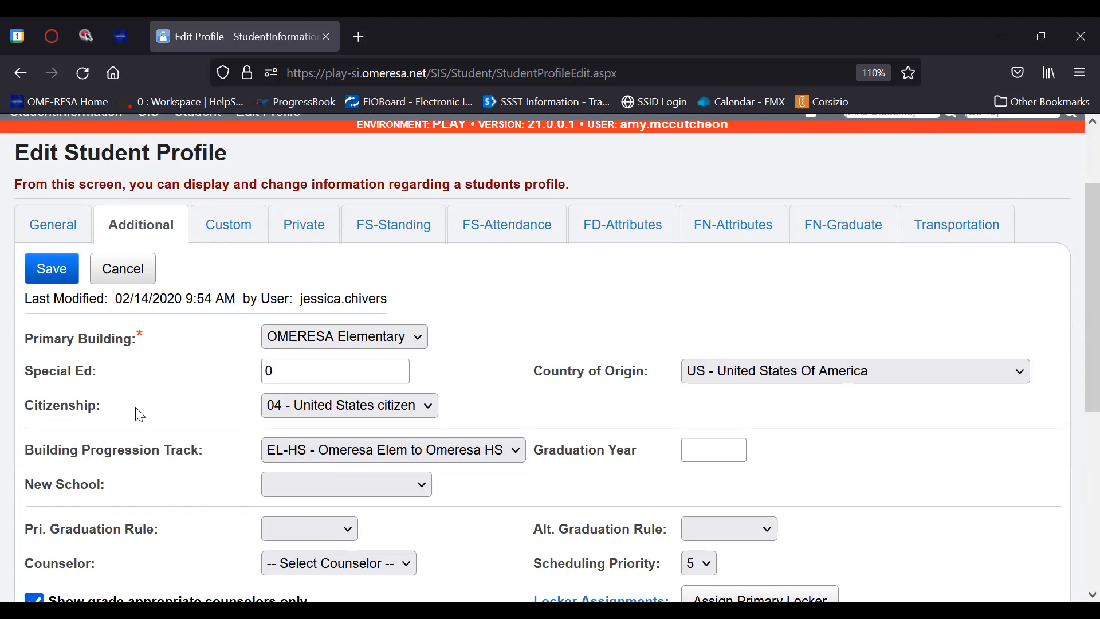
pyautogui.scroll(-3, 103, 384)
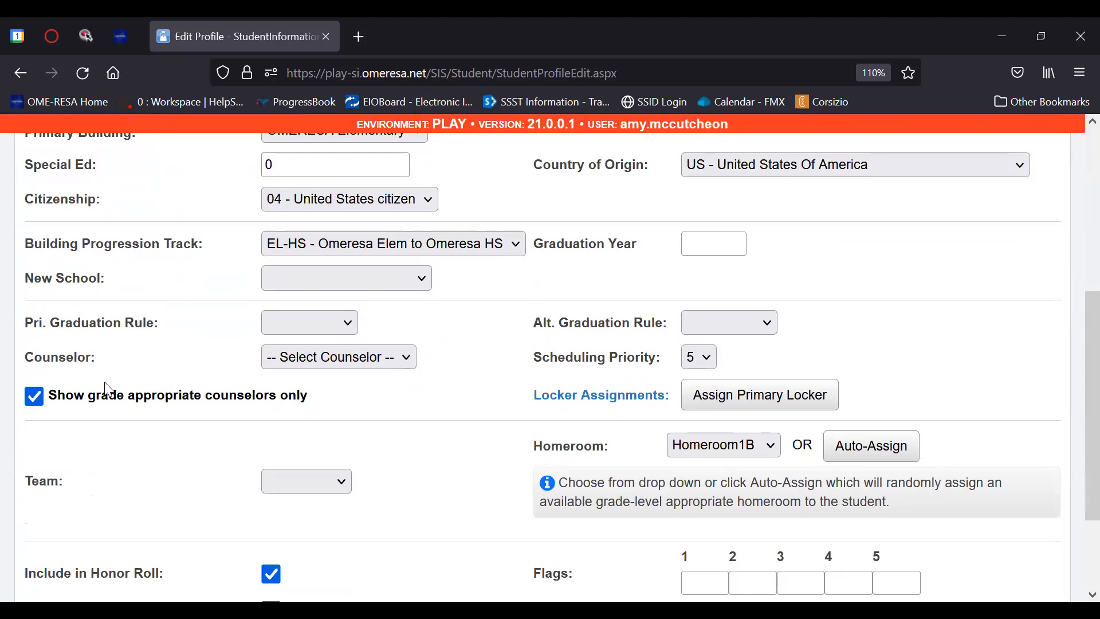
pyautogui.scroll(4, 109, 390)
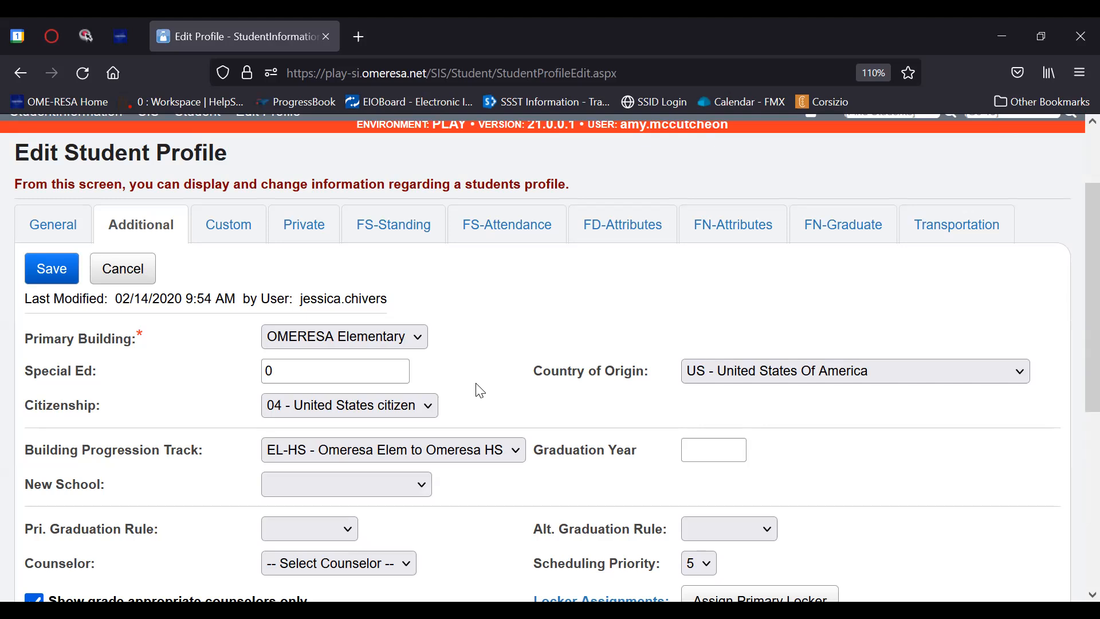
pyautogui.scroll(-3, 480, 391)
pyautogui.scroll(5, 480, 390)
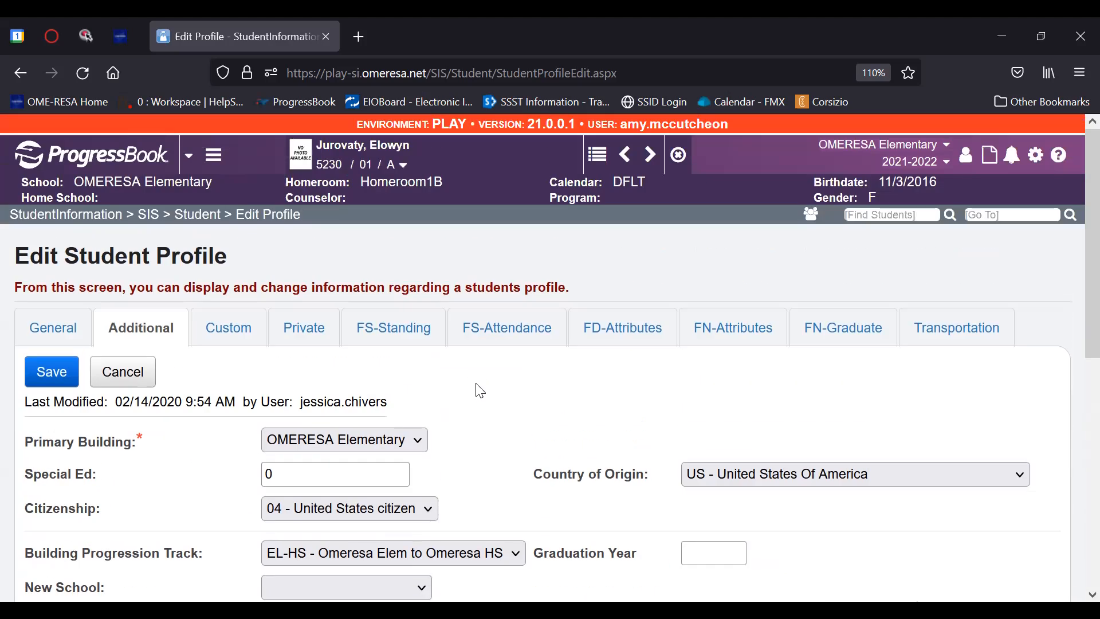
# Step: Review the Custom section's connectivity, COVID19 trace and device fields, then move to Private
pyautogui.click(242, 337)
pyautogui.scroll(-4, 243, 337)
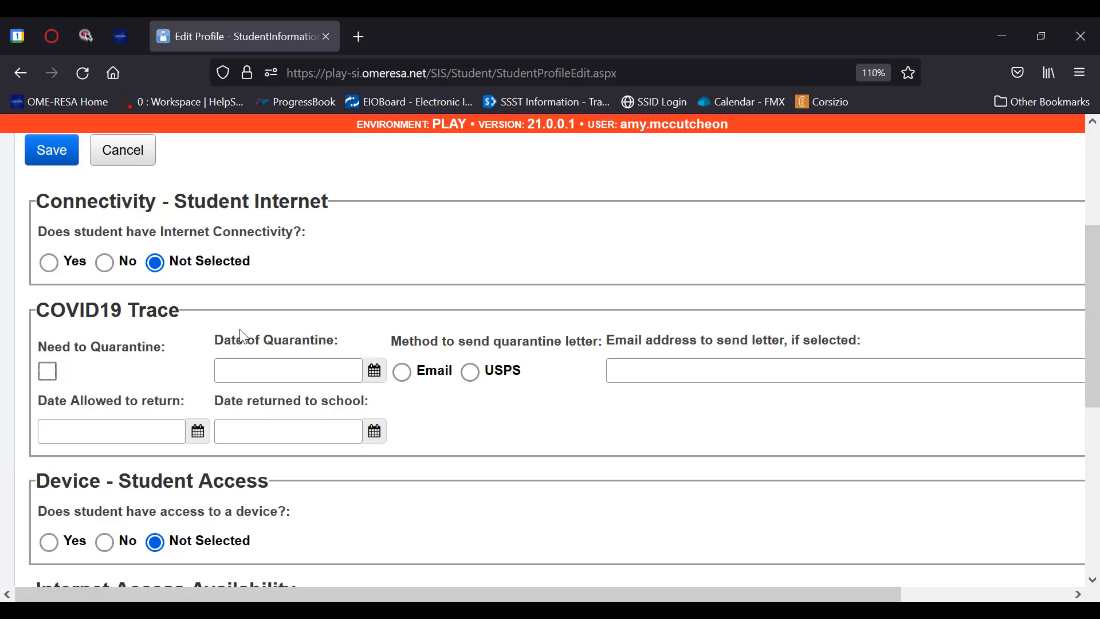
pyautogui.scroll(-5, 269, 340)
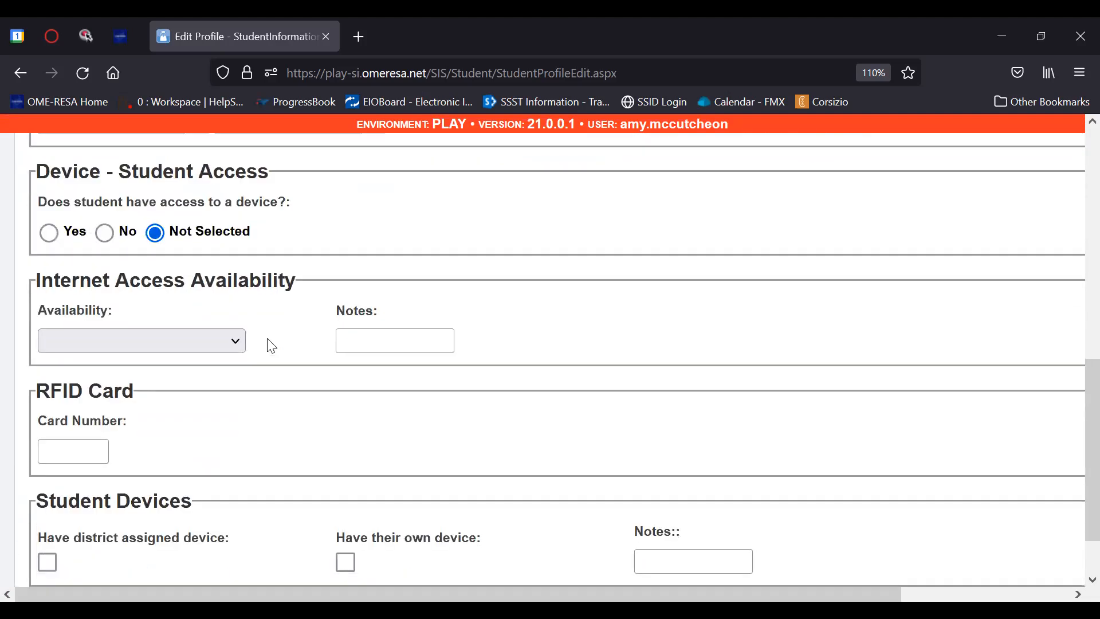
pyautogui.scroll(-2, 272, 346)
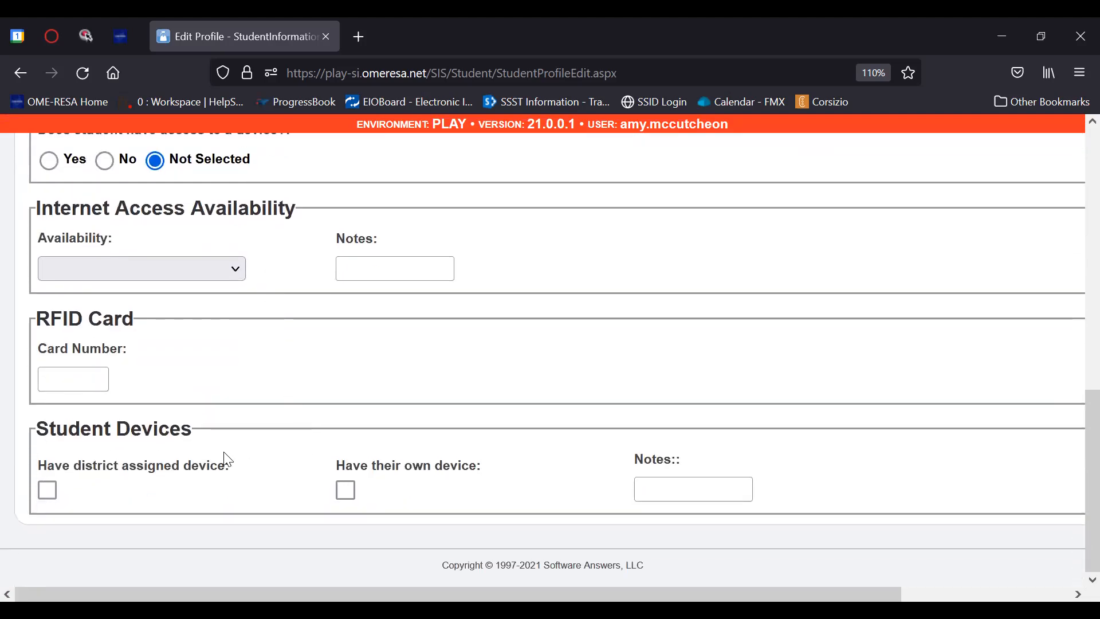
pyautogui.scroll(10, 226, 458)
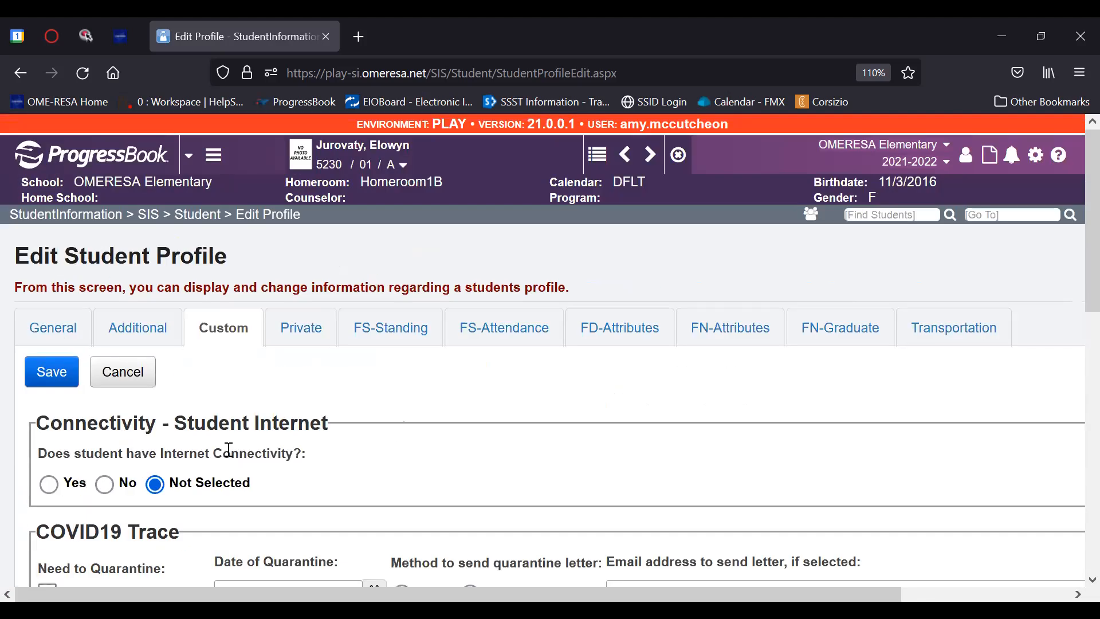
pyautogui.click(309, 341)
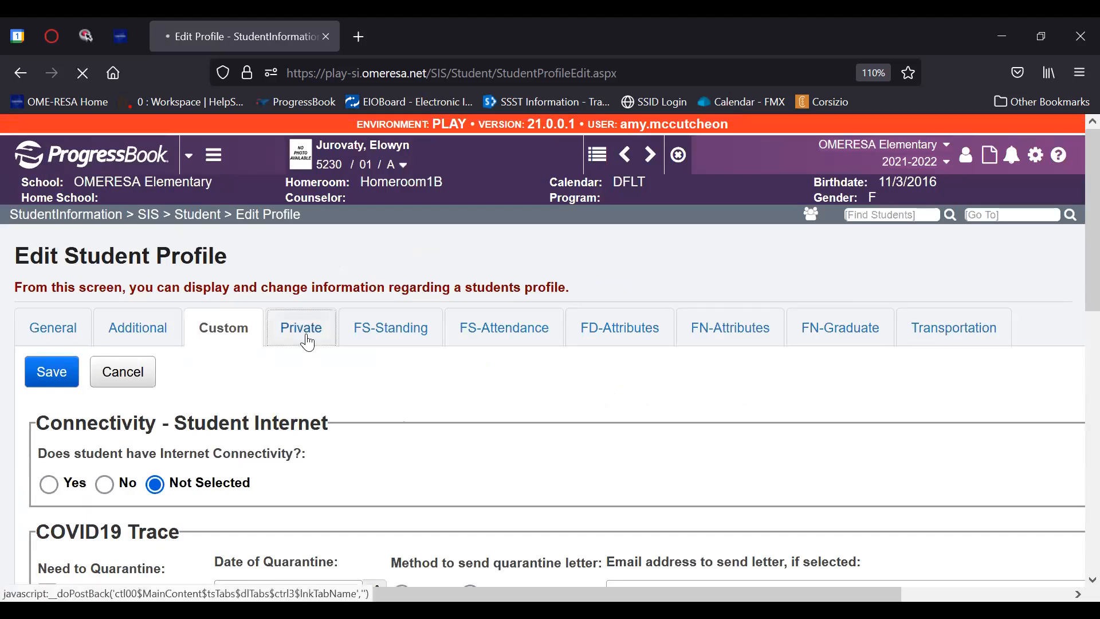
# Step: Check the Private section's Birth Gender choices without changing the selection
pyautogui.scroll(-3, 310, 344)
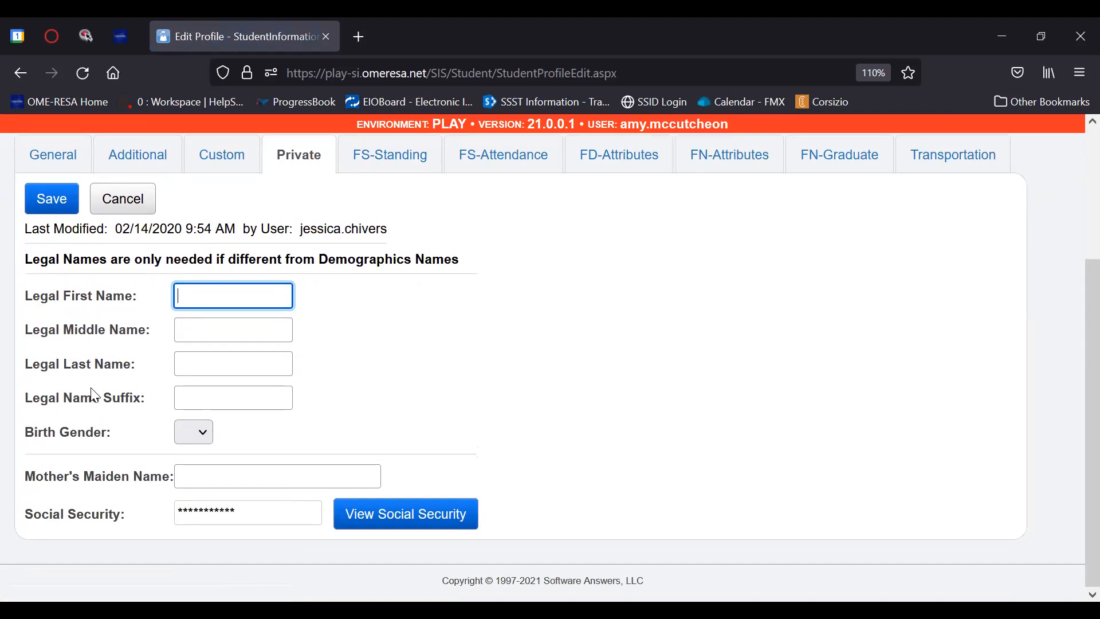
pyautogui.click(187, 443)
pyautogui.click(186, 442)
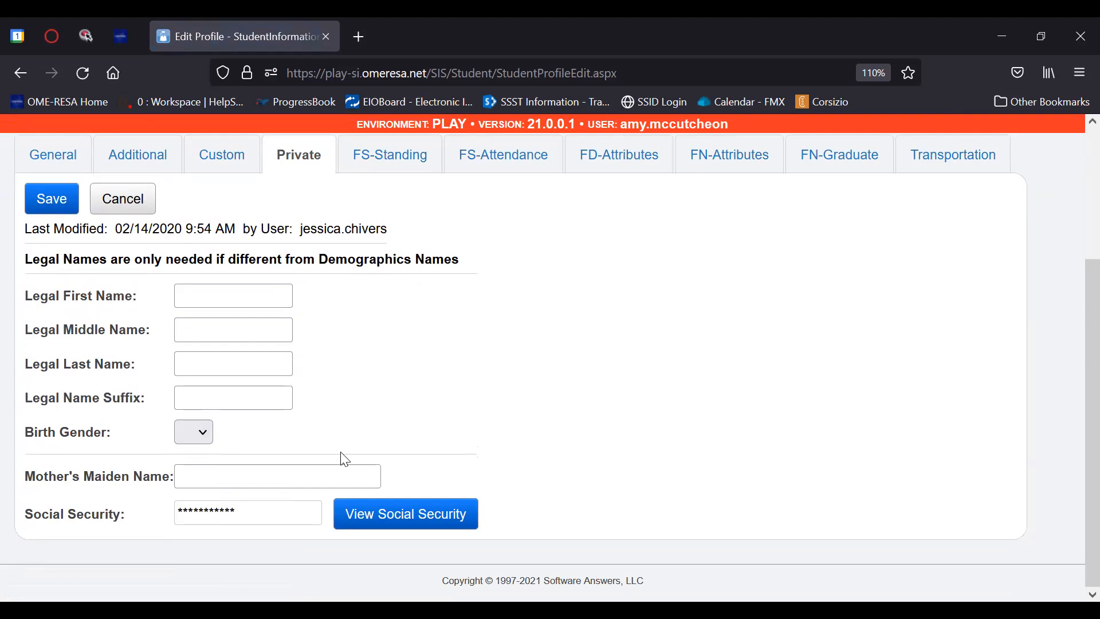
pyautogui.scroll(3, 343, 459)
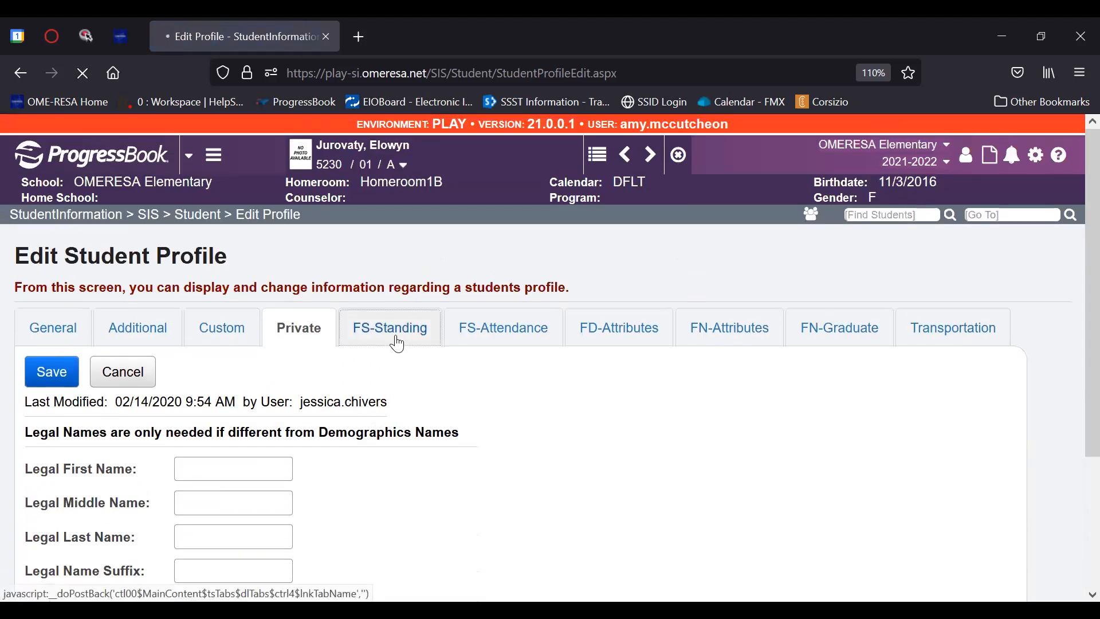
# Step: Review the FS-Standing record dated 7/1/2021: EMIS Situation 5, 100 percent of time
pyautogui.click(399, 340)
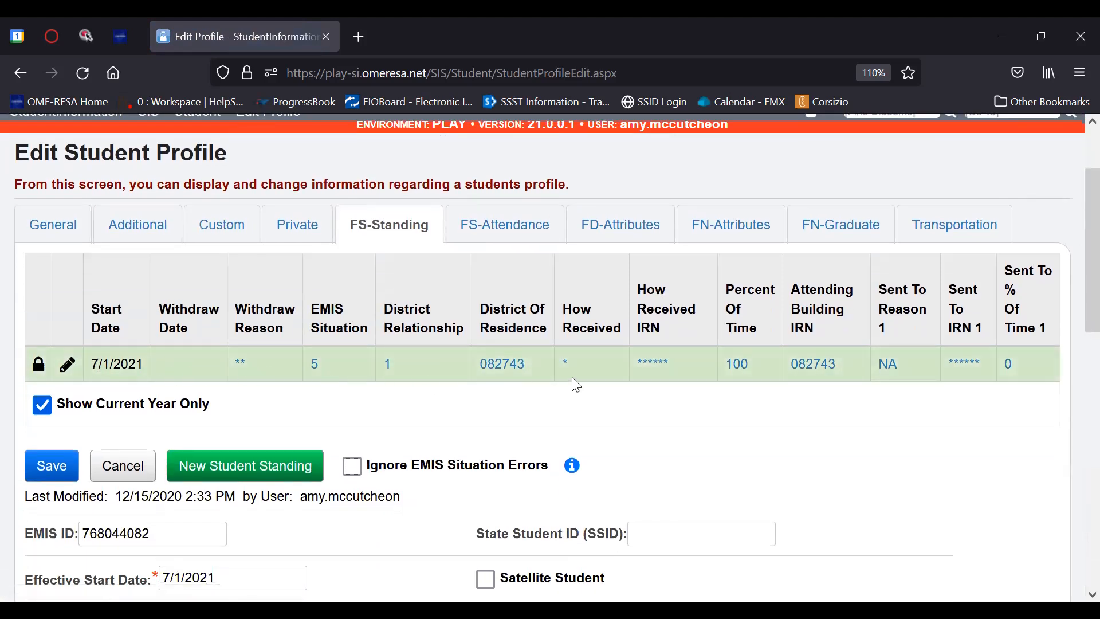
pyautogui.scroll(-10, 561, 391)
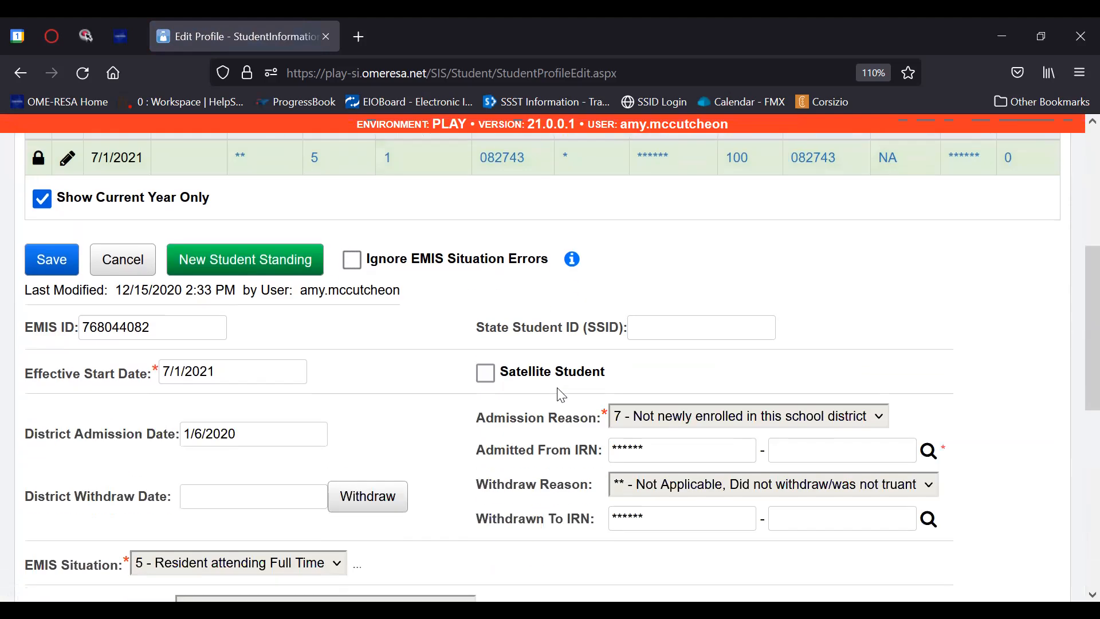
pyautogui.scroll(10, 561, 396)
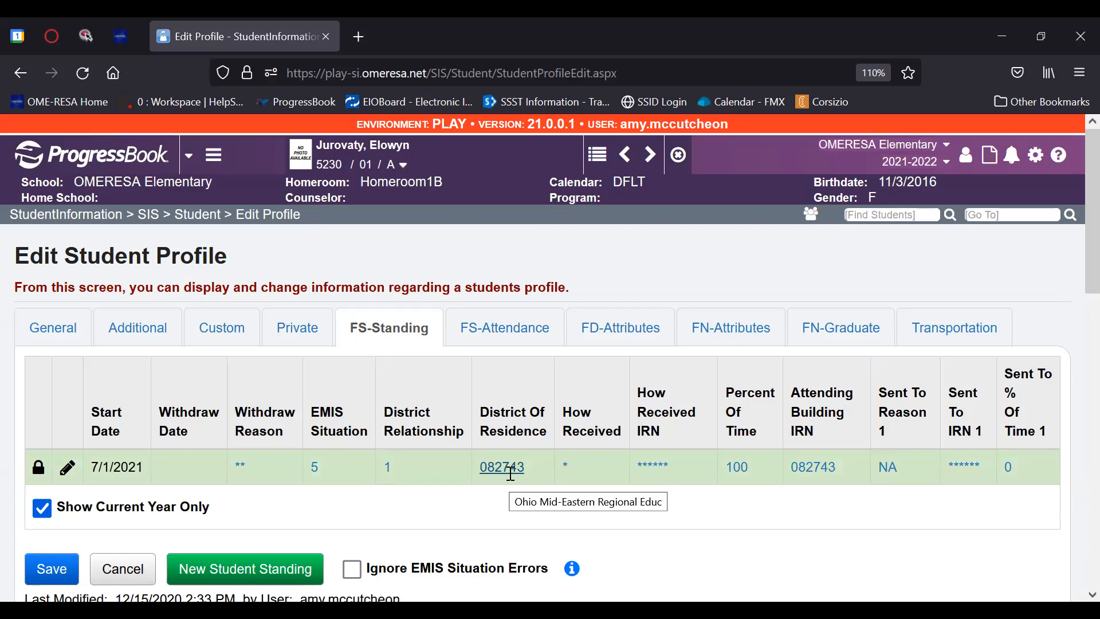
# Step: Review the 7/1/2021 FS-Attendance record: 162.50 attendance hours (25.00 days) and no absences
pyautogui.click(518, 342)
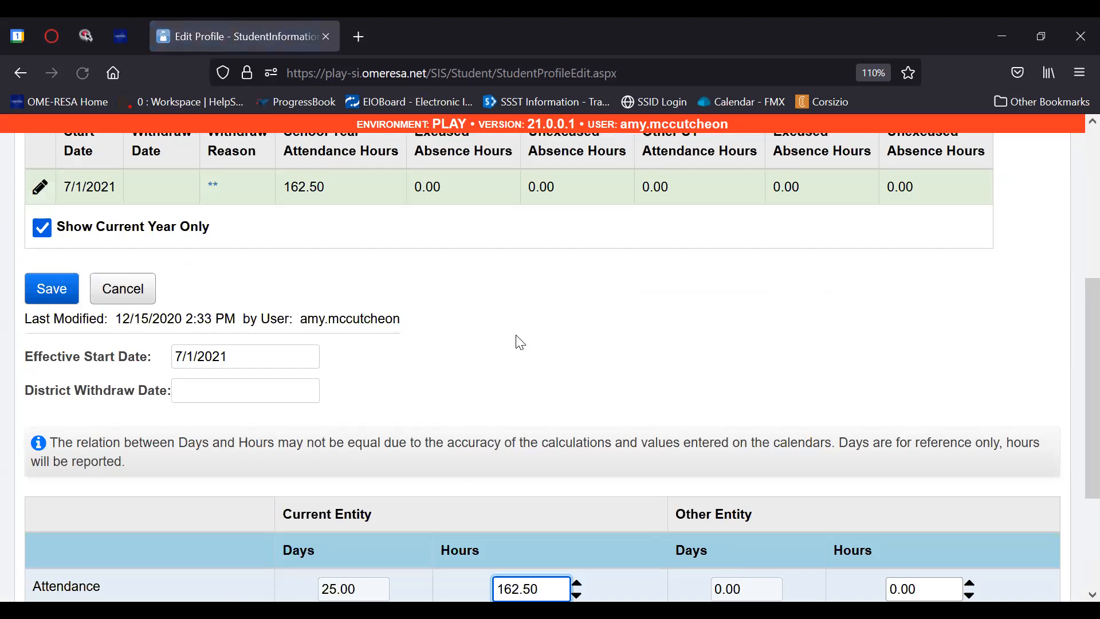
pyautogui.scroll(-1, 520, 343)
pyautogui.scroll(-1, 520, 343)
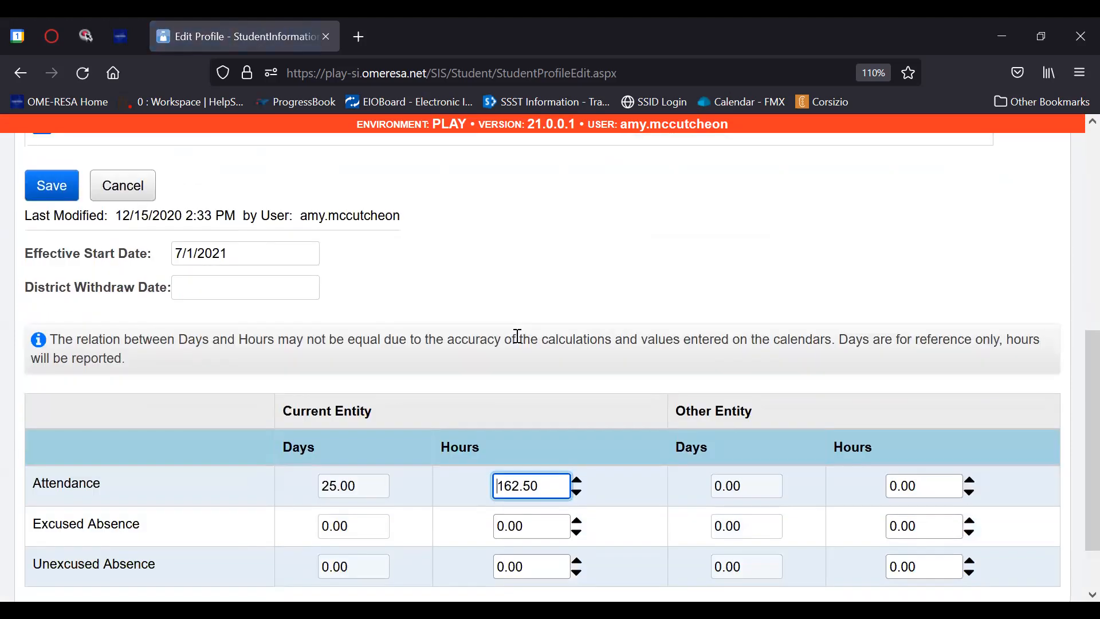
pyautogui.scroll(-2, 517, 336)
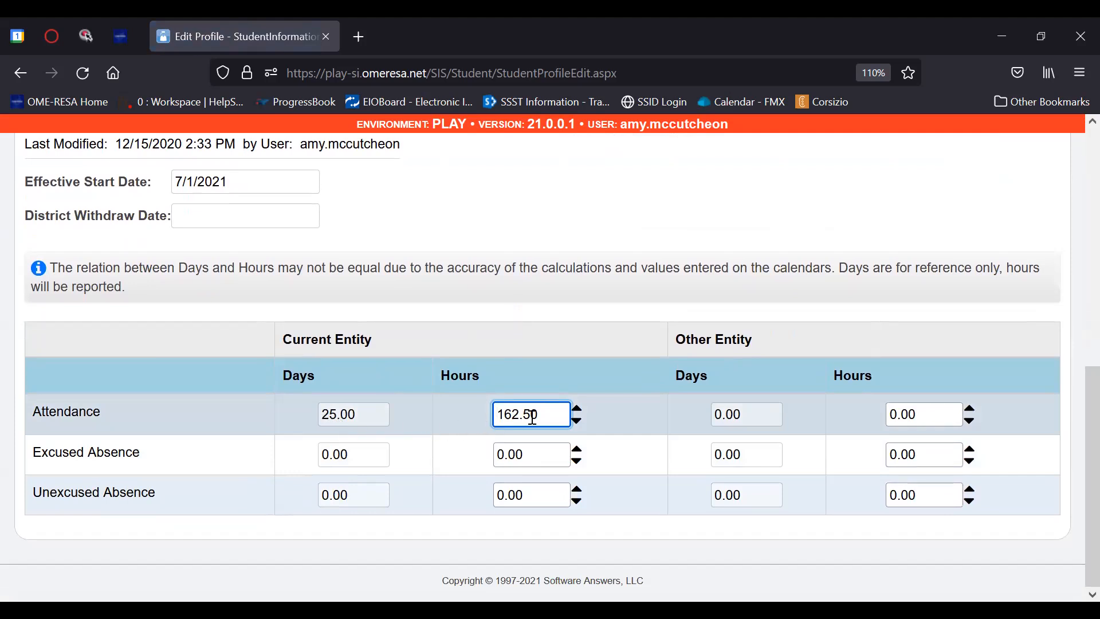
pyautogui.scroll(2, 532, 417)
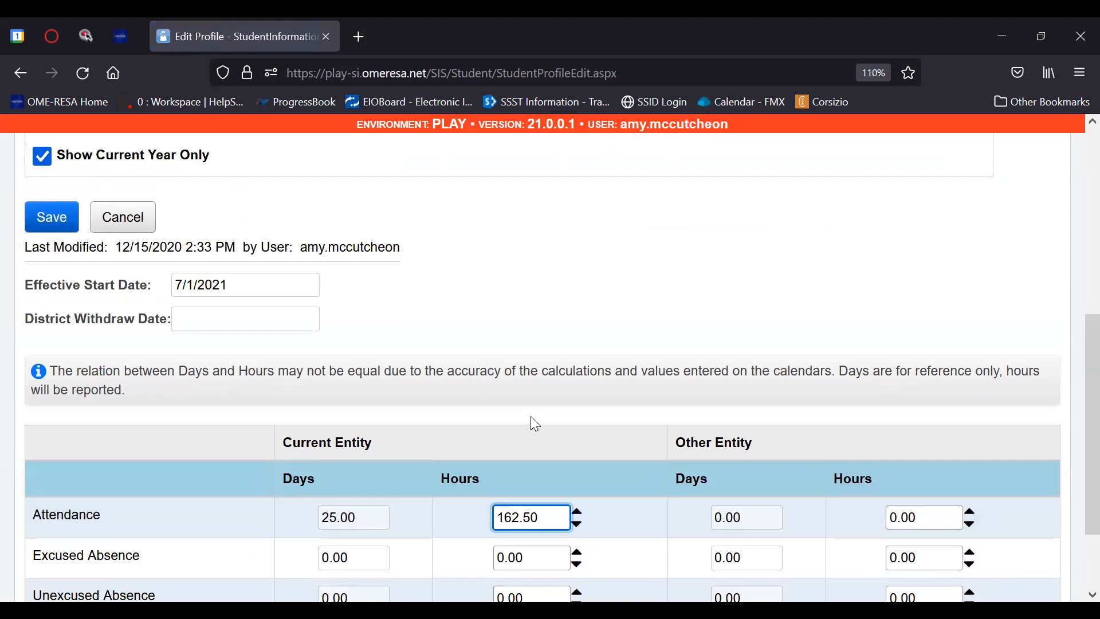
pyautogui.scroll(2, 535, 424)
pyautogui.scroll(2, 535, 424)
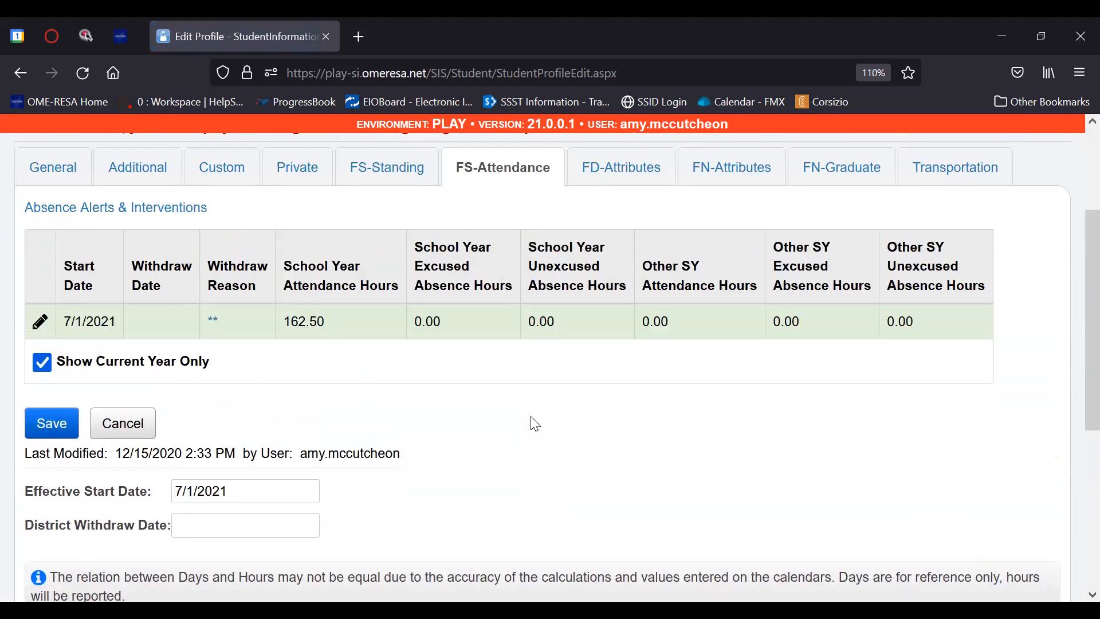
pyautogui.scroll(-2, 578, 287)
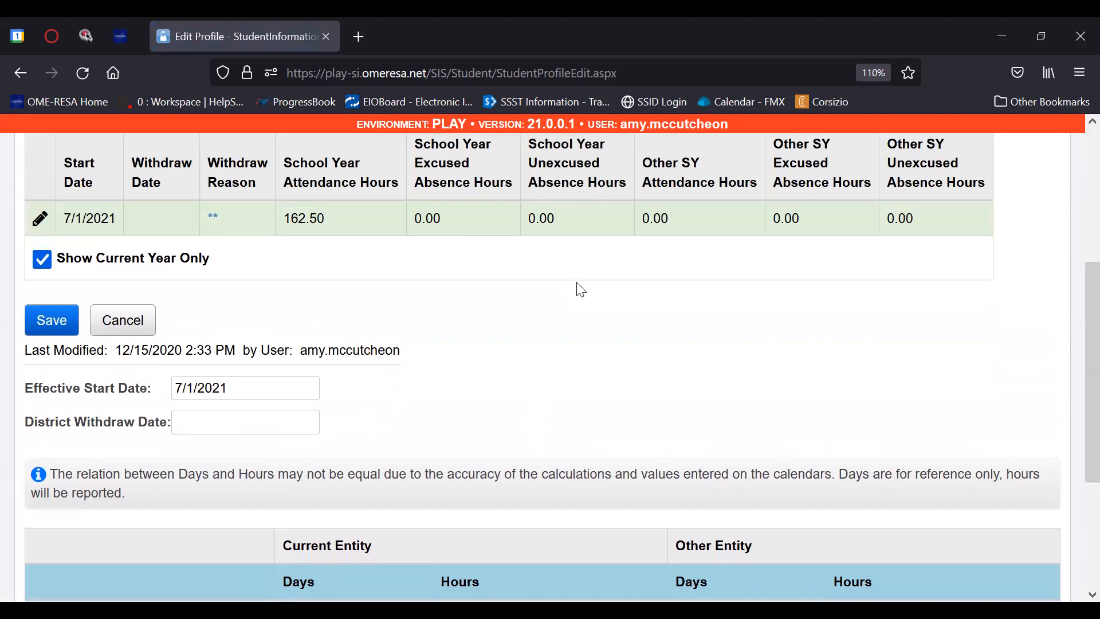
pyautogui.scroll(5, 576, 281)
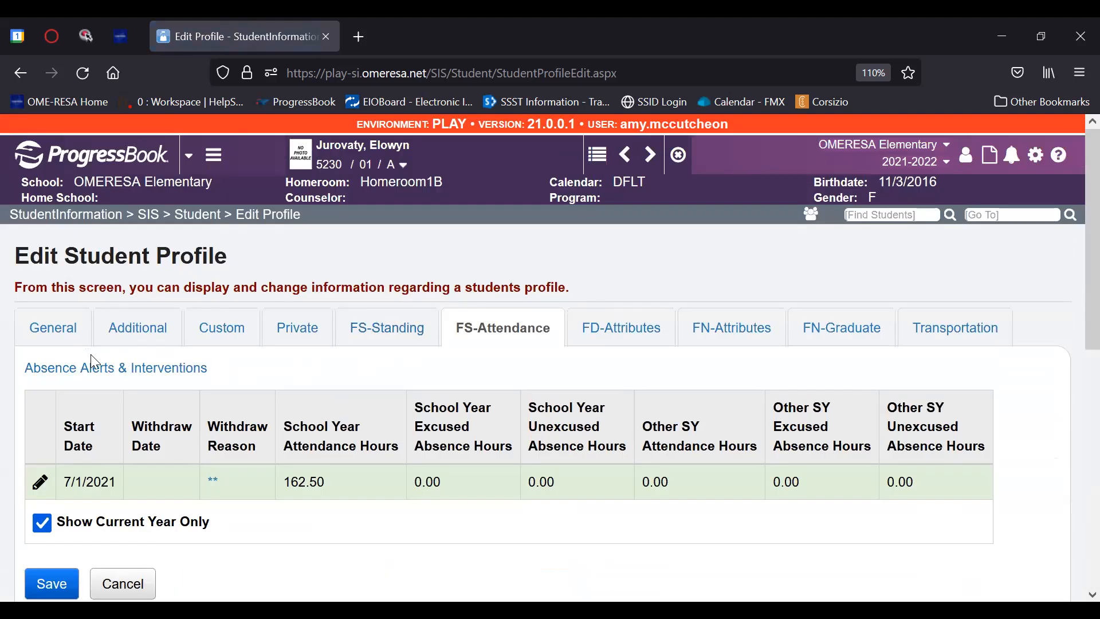
# Step: Open the absence alerts and interventions page and look through it
pyautogui.click(82, 375)
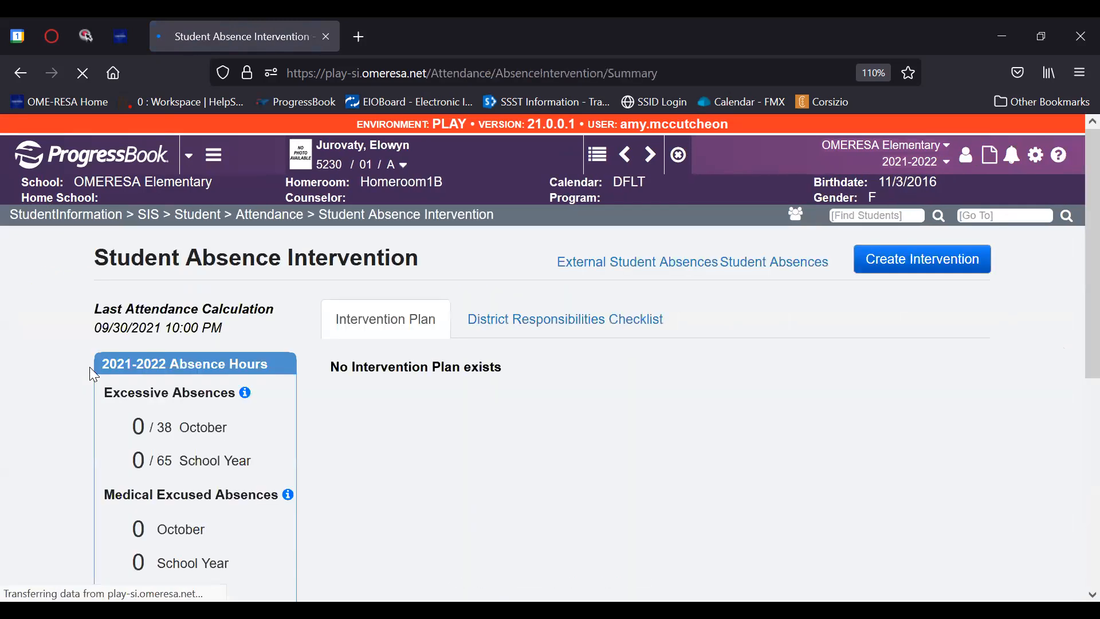
pyautogui.scroll(-2, 94, 375)
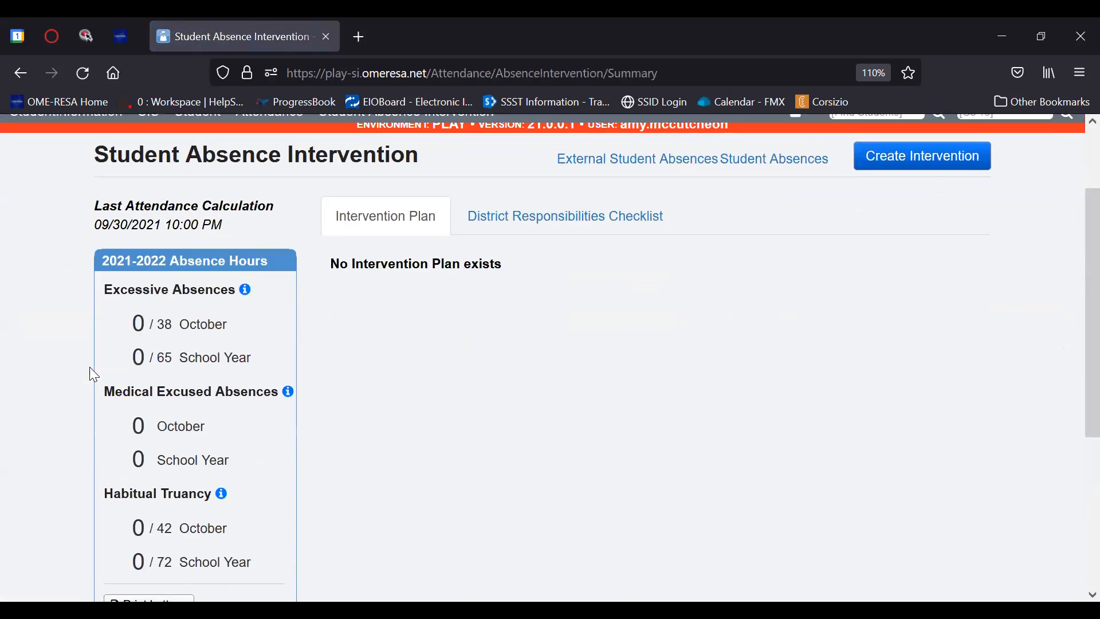
pyautogui.scroll(-2, 93, 375)
pyautogui.scroll(-2, 92, 372)
pyautogui.scroll(6, 90, 368)
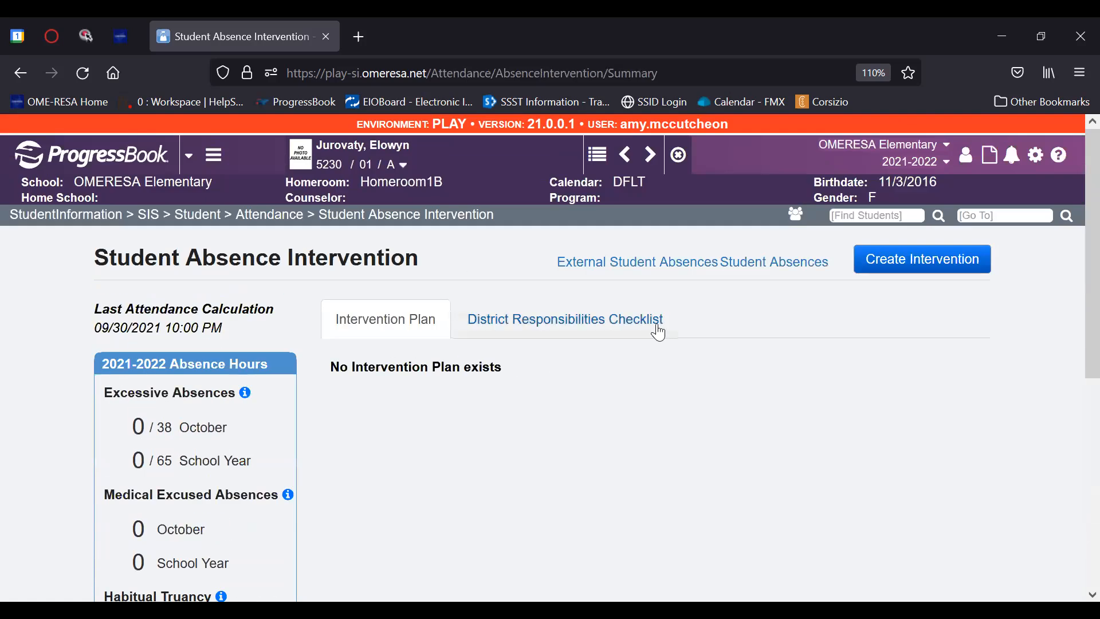
# Step: Confirm the school absences list is empty, then choose Edit This Student's Profile
pyautogui.click(762, 270)
pyautogui.scroll(-2, 752, 266)
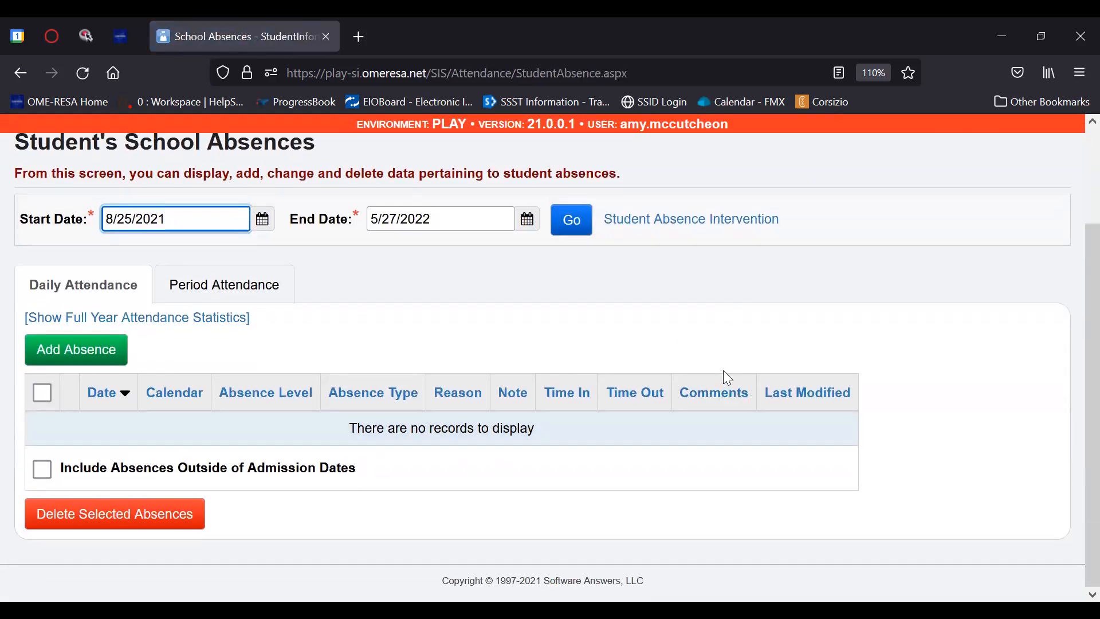
pyautogui.scroll(2, 730, 371)
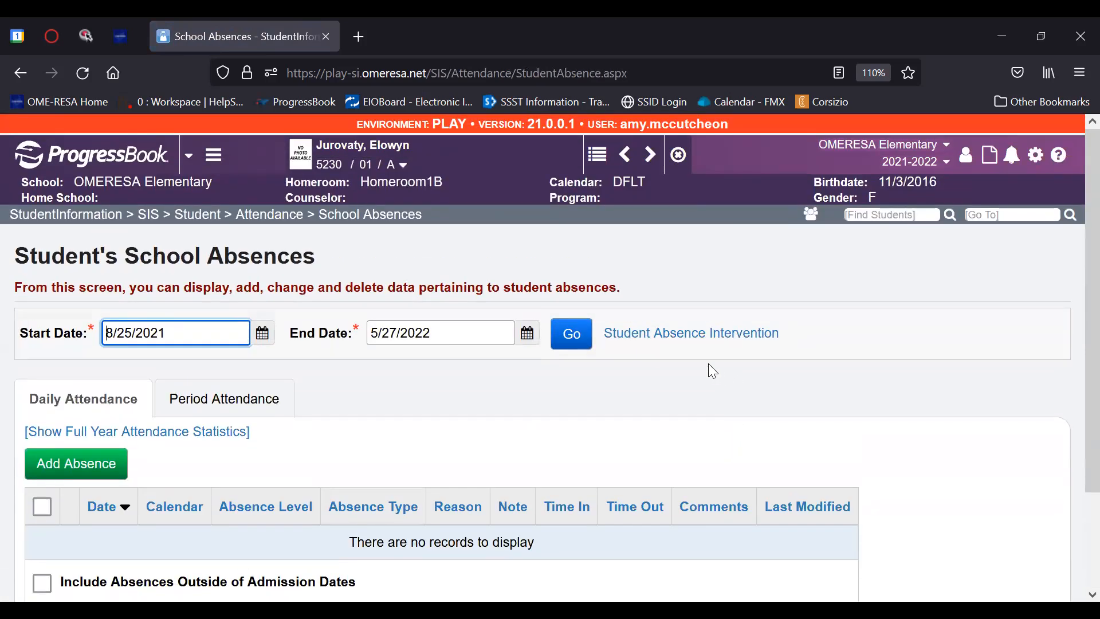
pyautogui.click(405, 165)
pyautogui.click(456, 219)
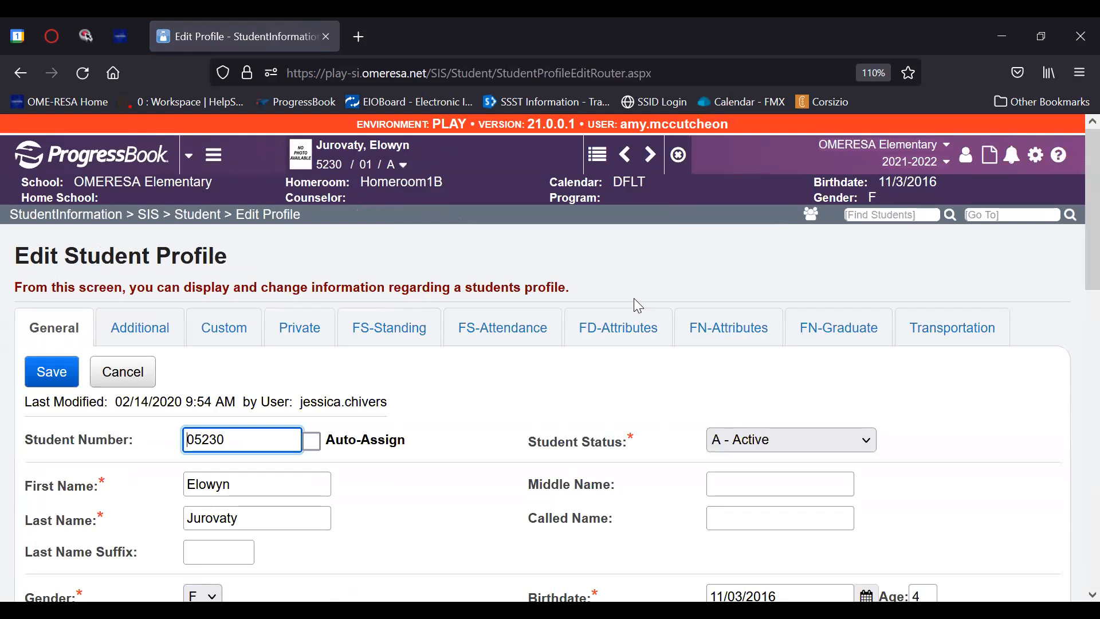
# Step: Review the 7/1/2021 FD-Attributes record: grade 01, free/reduced lunch None, EL N
pyautogui.click(641, 333)
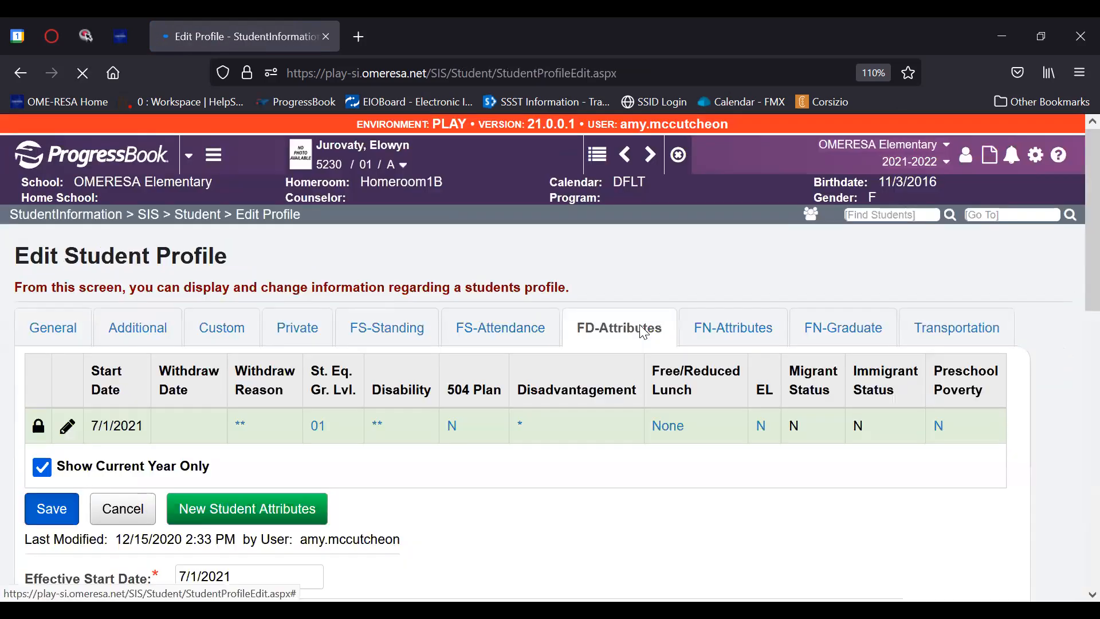
pyautogui.scroll(-3, 643, 333)
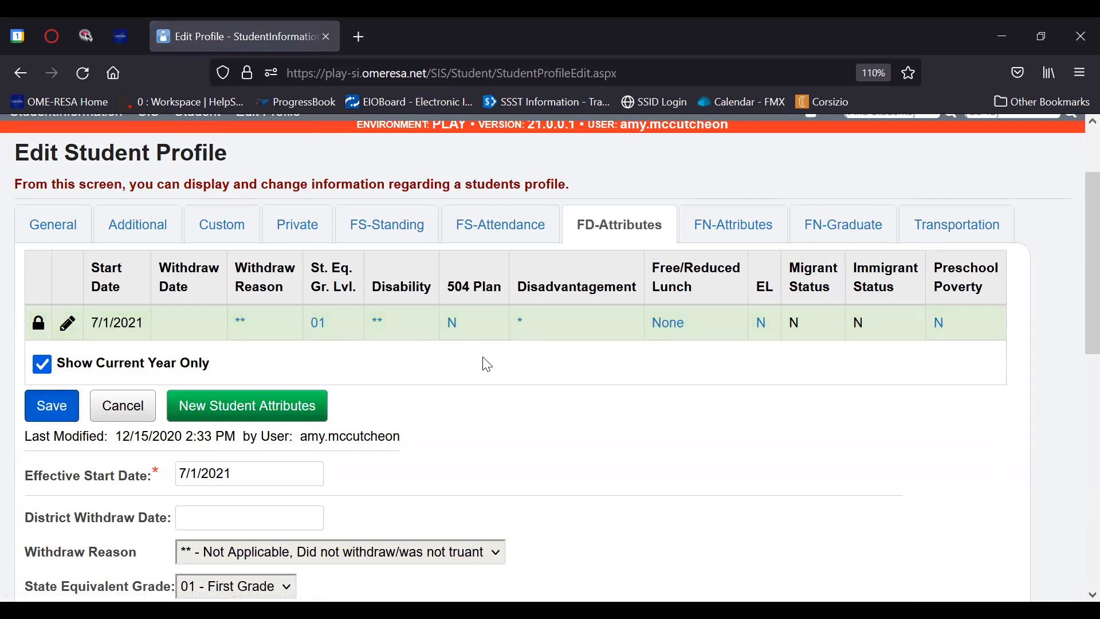
pyautogui.scroll(-3, 487, 364)
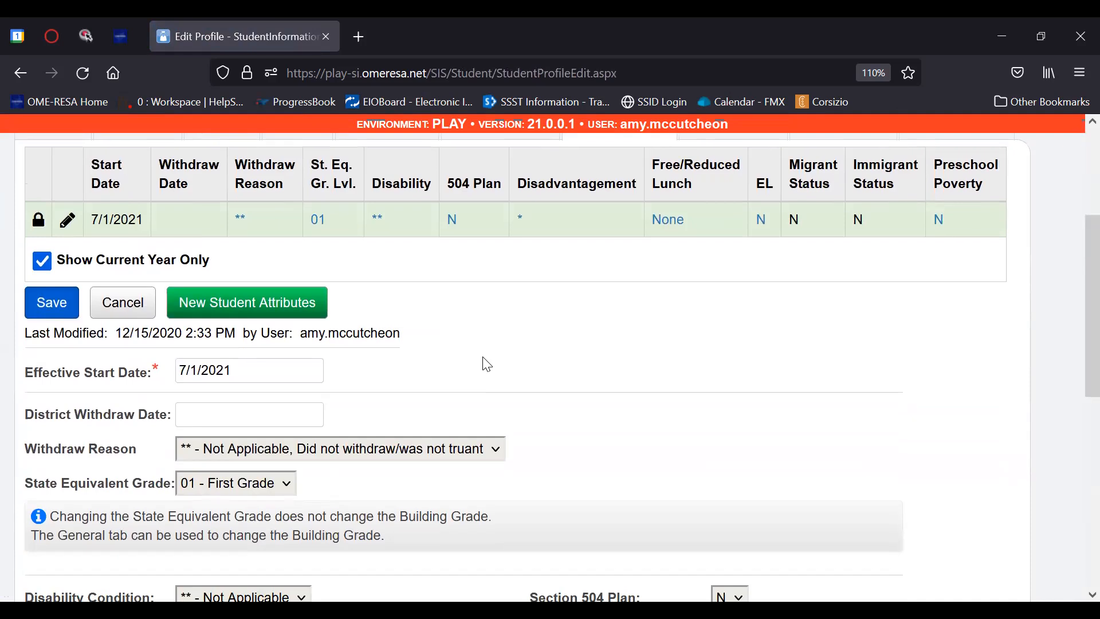
pyautogui.scroll(-3, 487, 364)
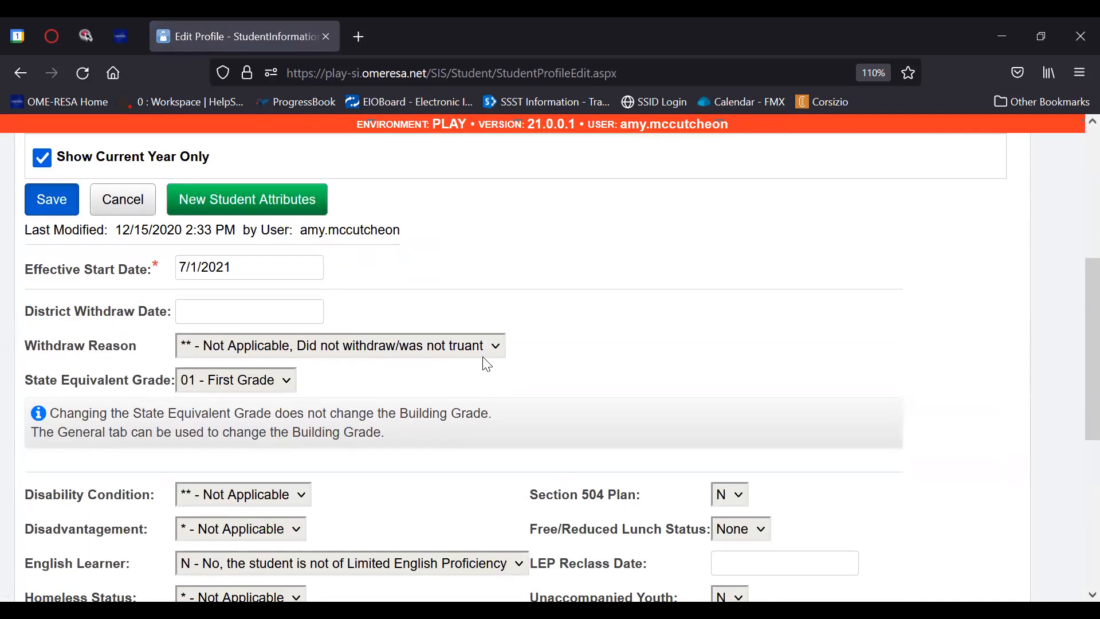
pyautogui.scroll(-3, 487, 365)
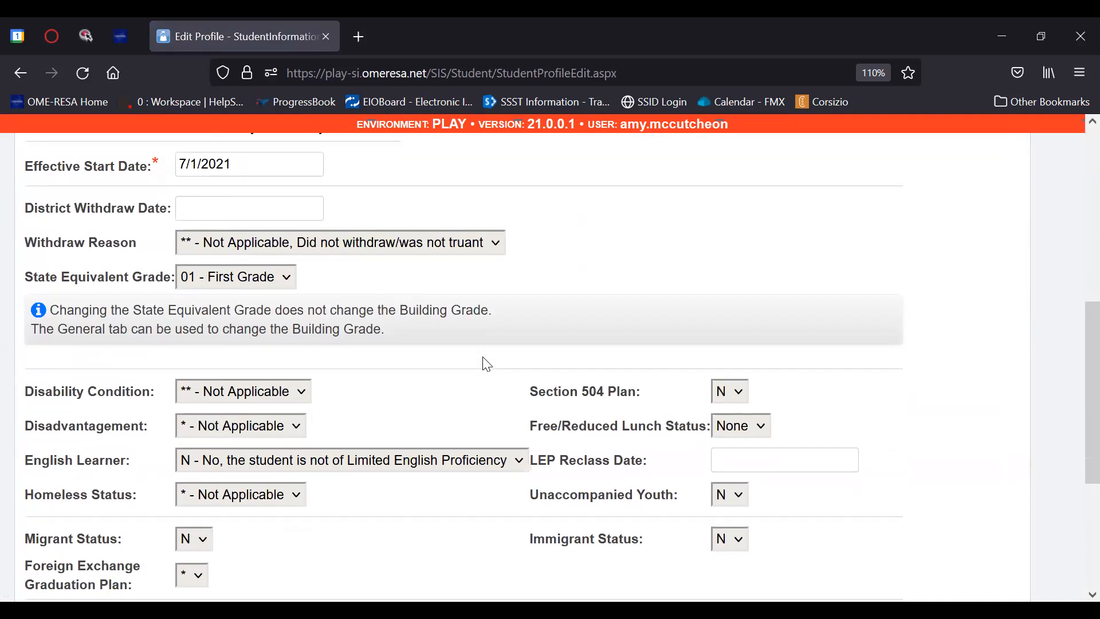
pyautogui.scroll(12, 494, 367)
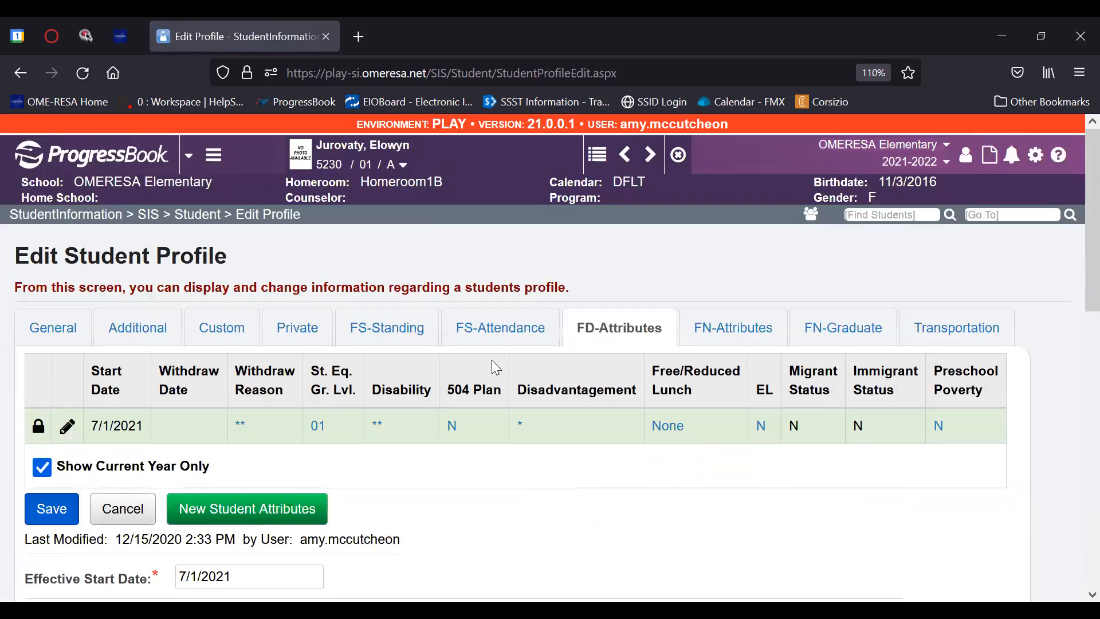
# Step: Review FN-Attributes: EMIS Grade Next Year 02 - Second Grade and not retained under the reading guarantee
pyautogui.click(740, 324)
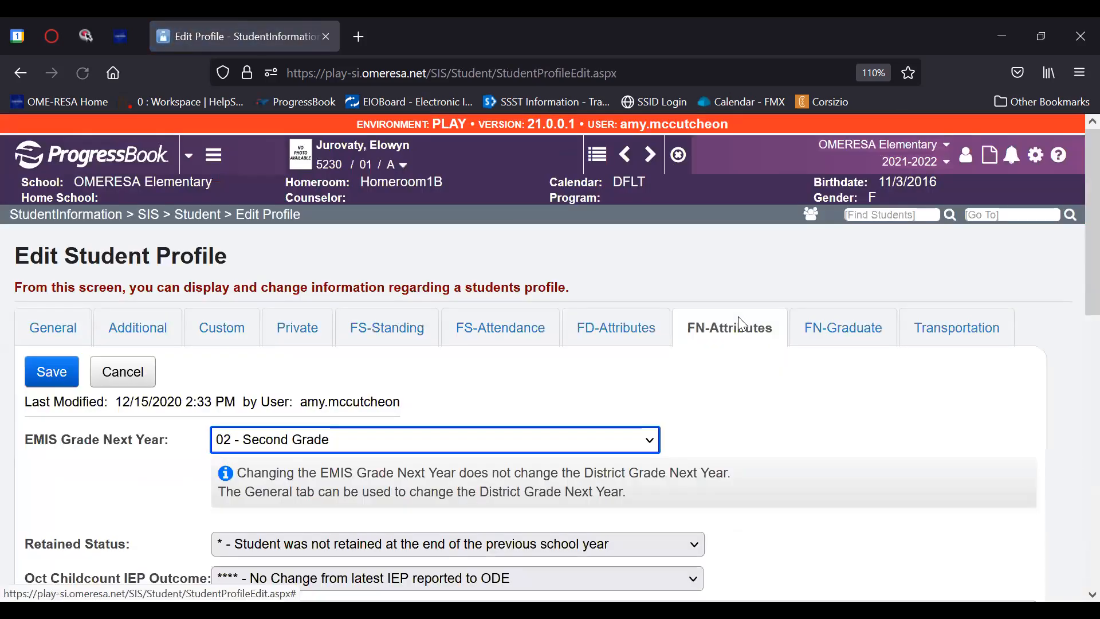
pyautogui.scroll(-3, 738, 316)
pyautogui.scroll(-2, 742, 324)
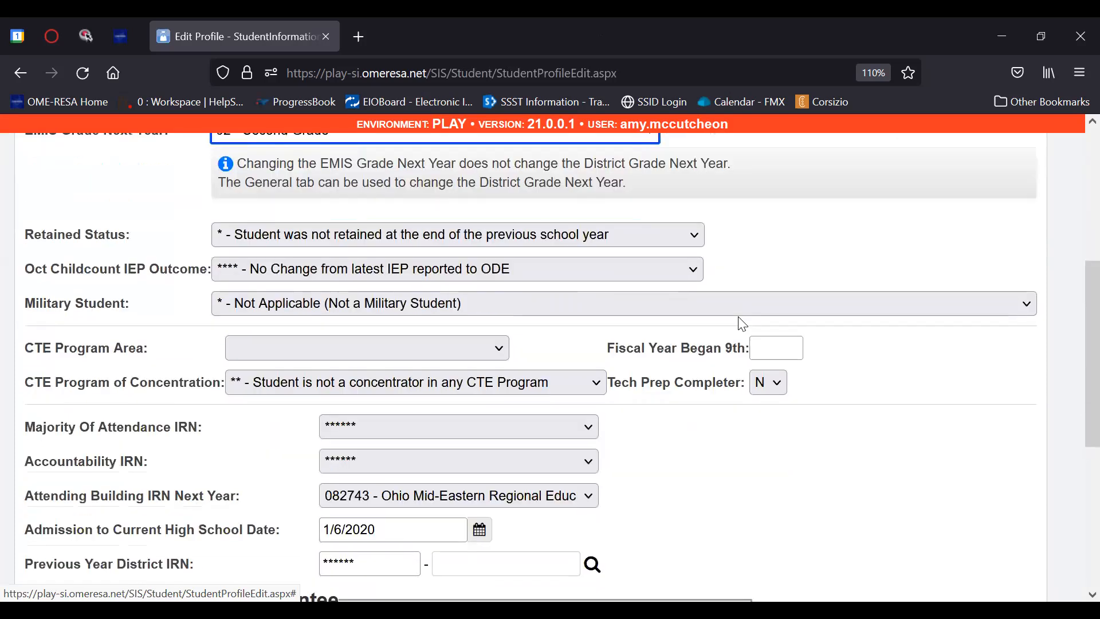
pyautogui.scroll(2, 742, 323)
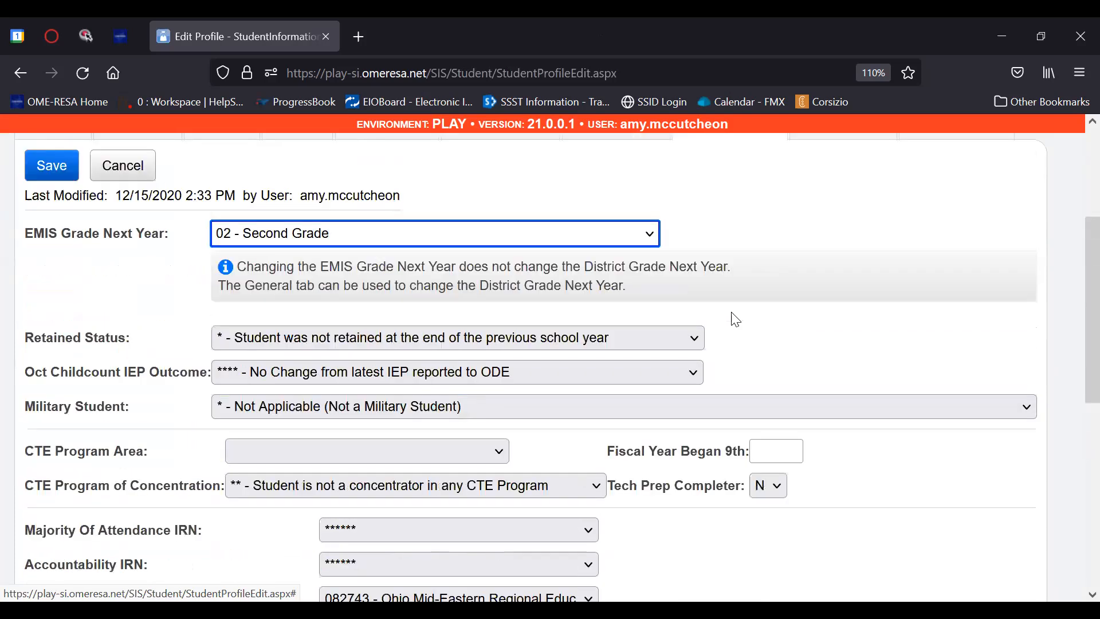
pyautogui.scroll(-2, 668, 263)
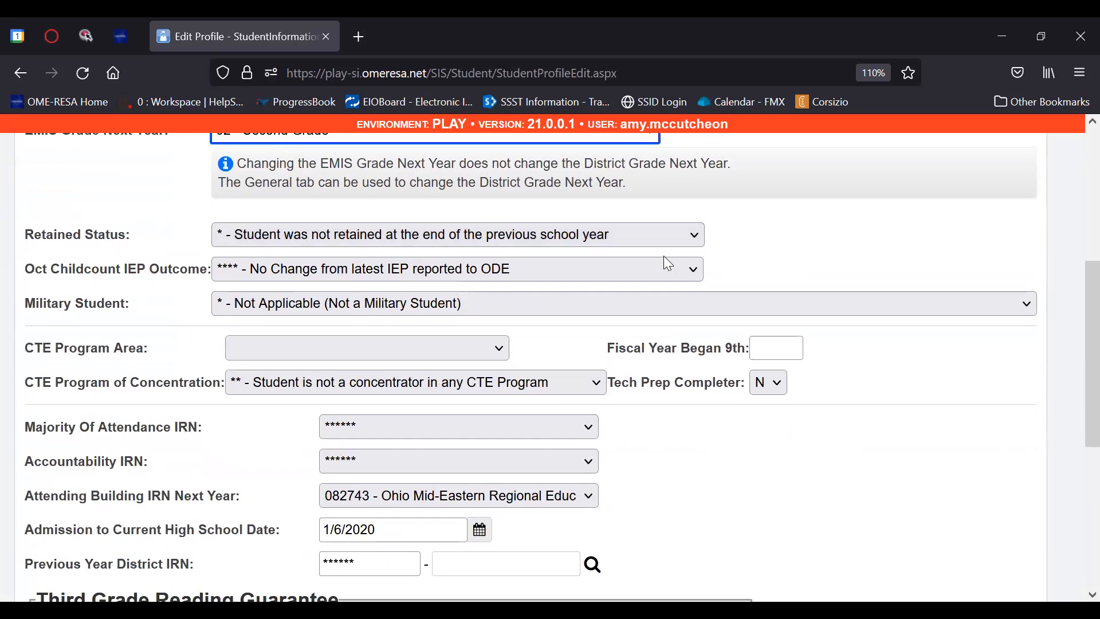
pyautogui.scroll(-2, 666, 260)
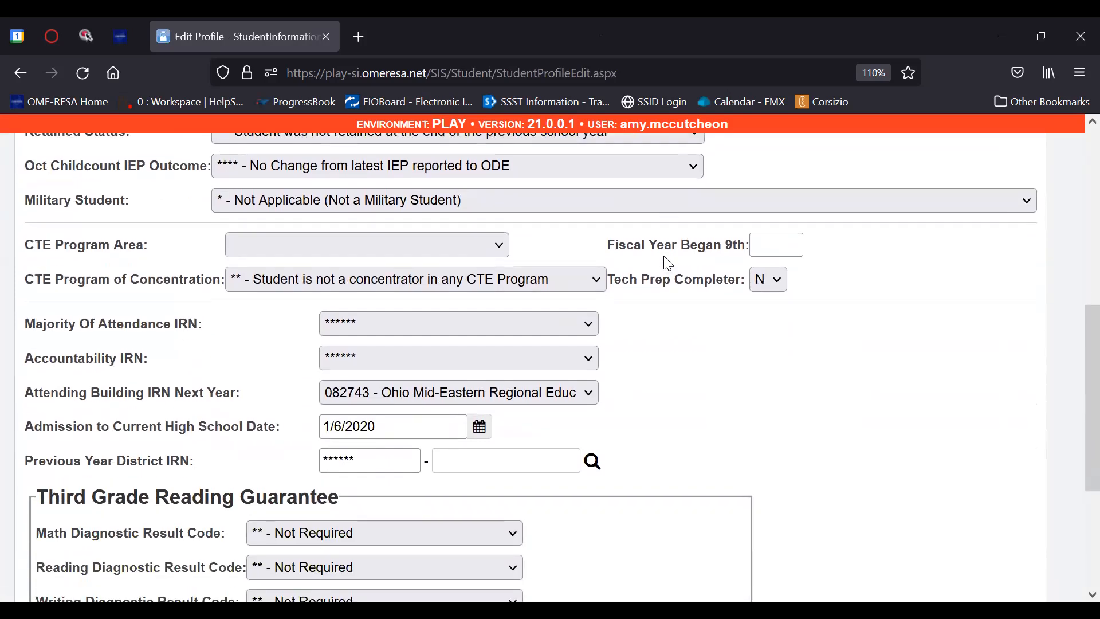
pyautogui.scroll(-2, 585, 353)
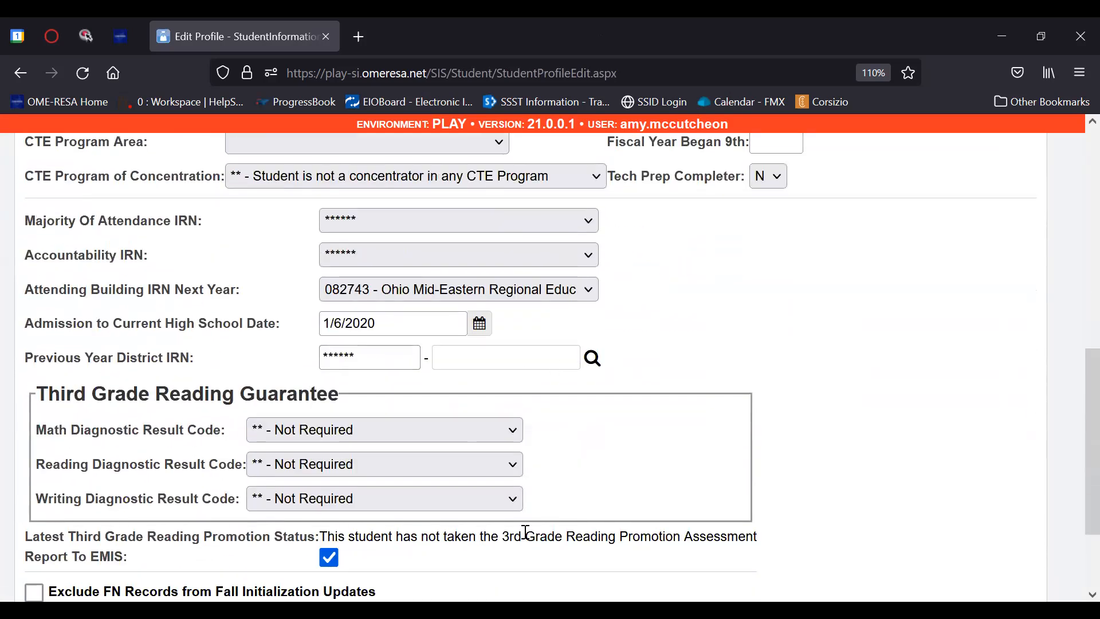
pyautogui.scroll(-2, 602, 513)
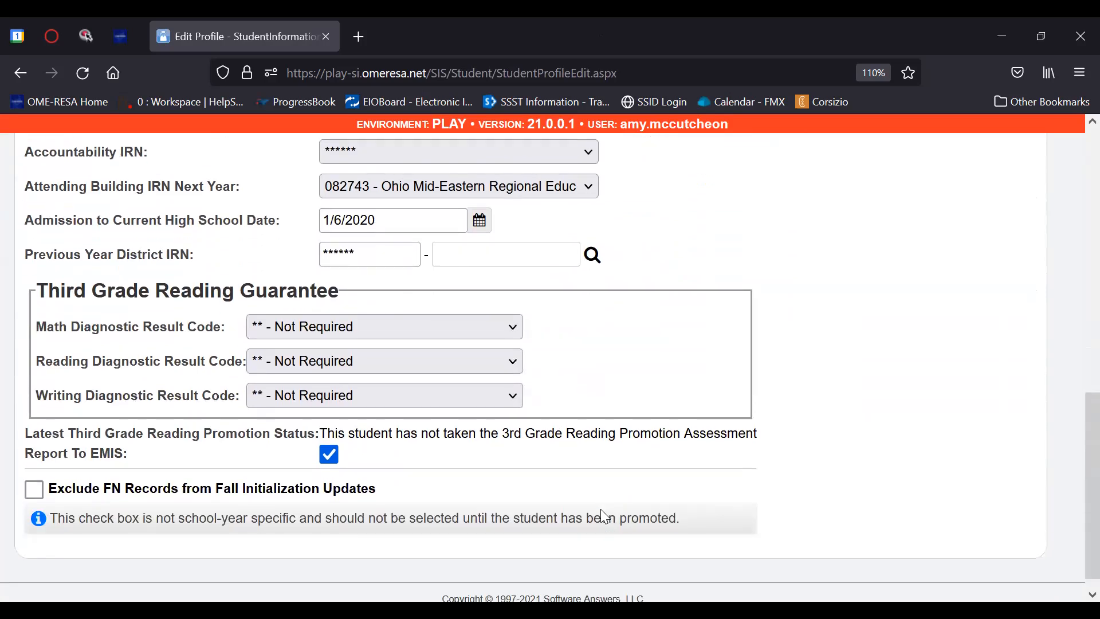
pyautogui.scroll(10, 600, 509)
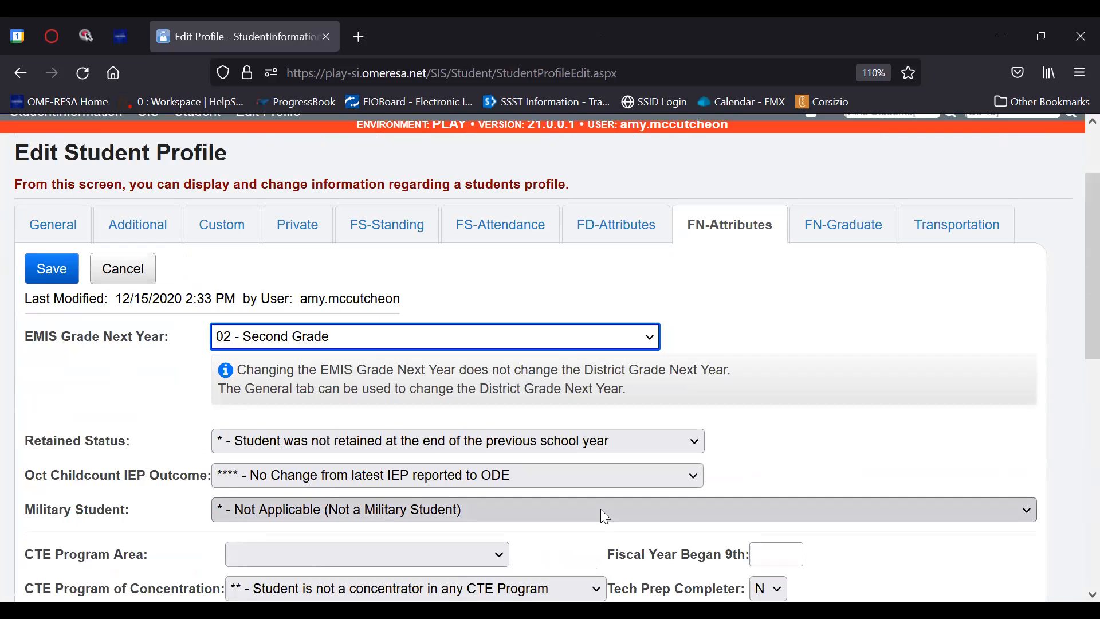
pyautogui.scroll(2, 605, 516)
pyautogui.click(808, 344)
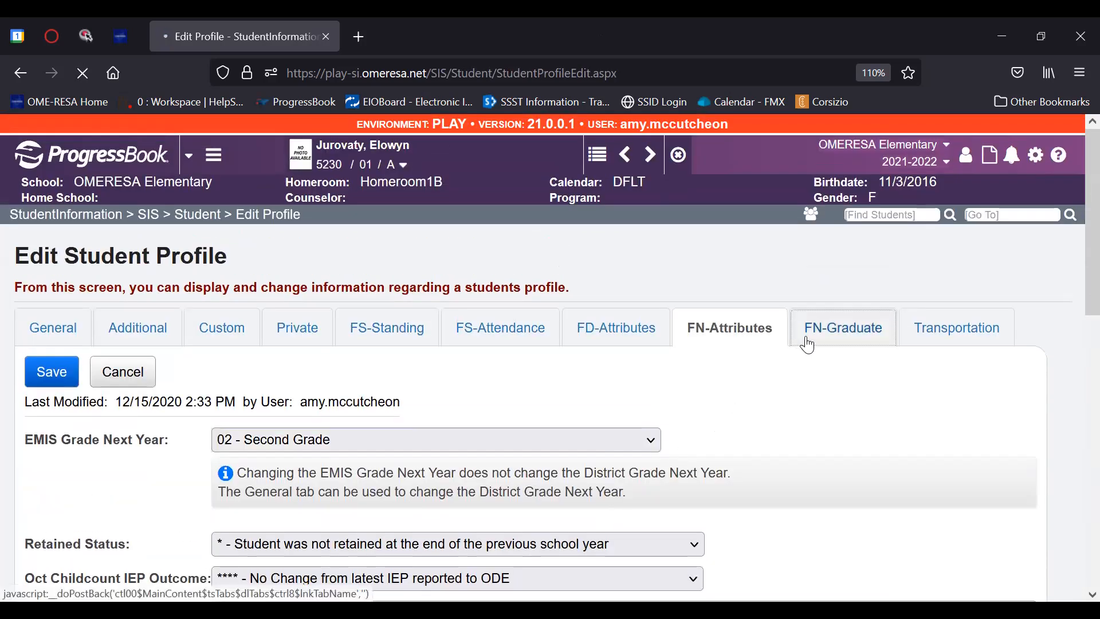
# Step: Look through FN-Graduate's CORE graduation requirement and diploma settings
pyautogui.scroll(-2, 804, 352)
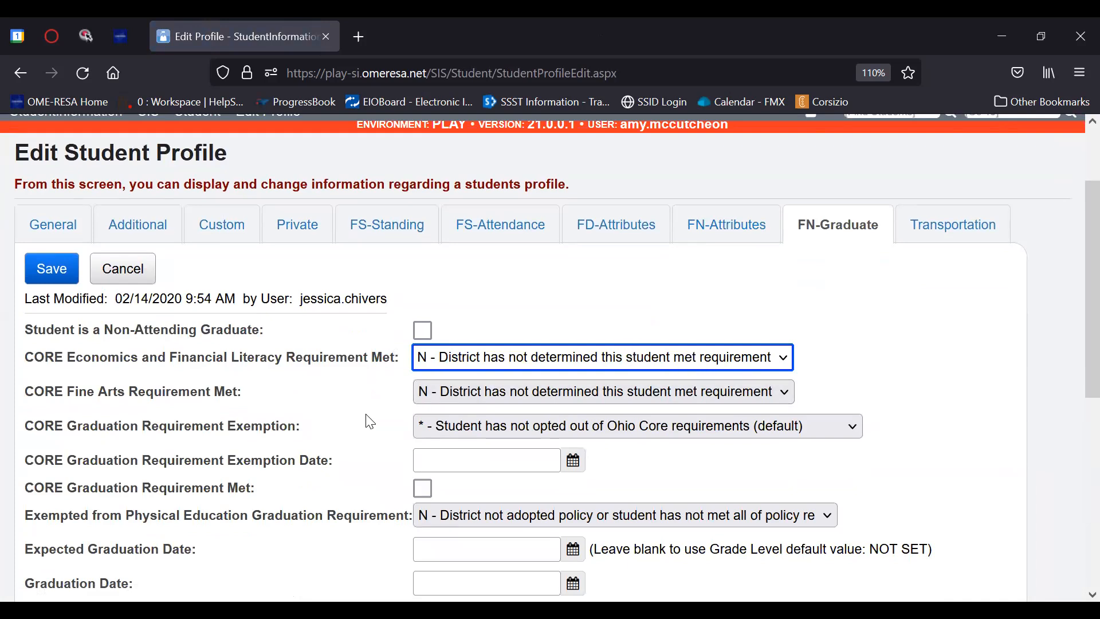
pyautogui.scroll(-4, 368, 418)
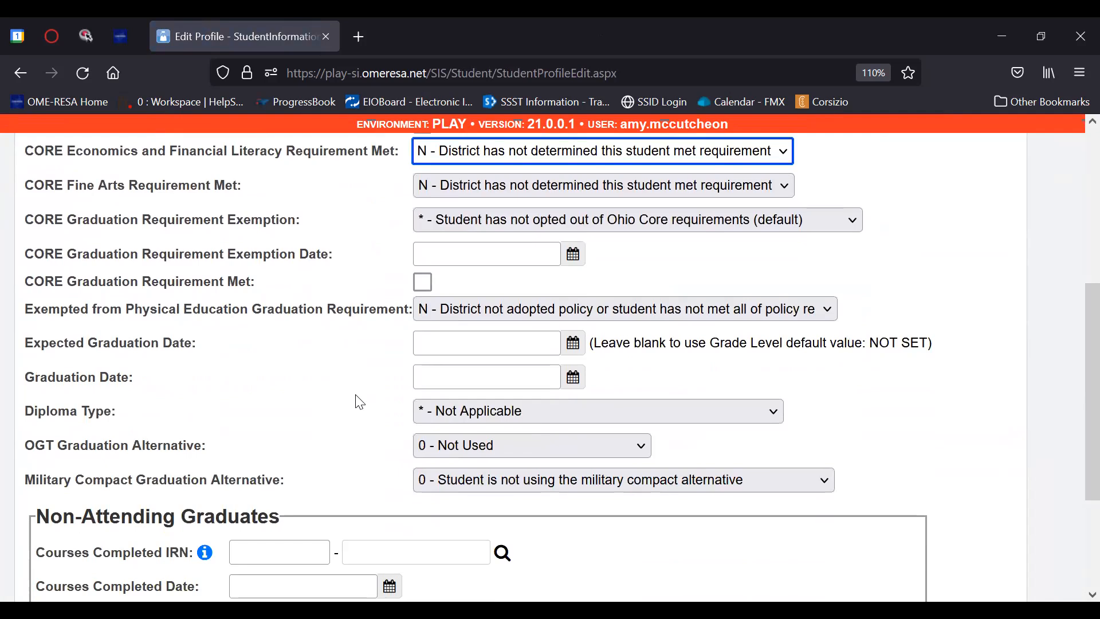
pyautogui.scroll(1, 369, 383)
pyautogui.scroll(2, 369, 383)
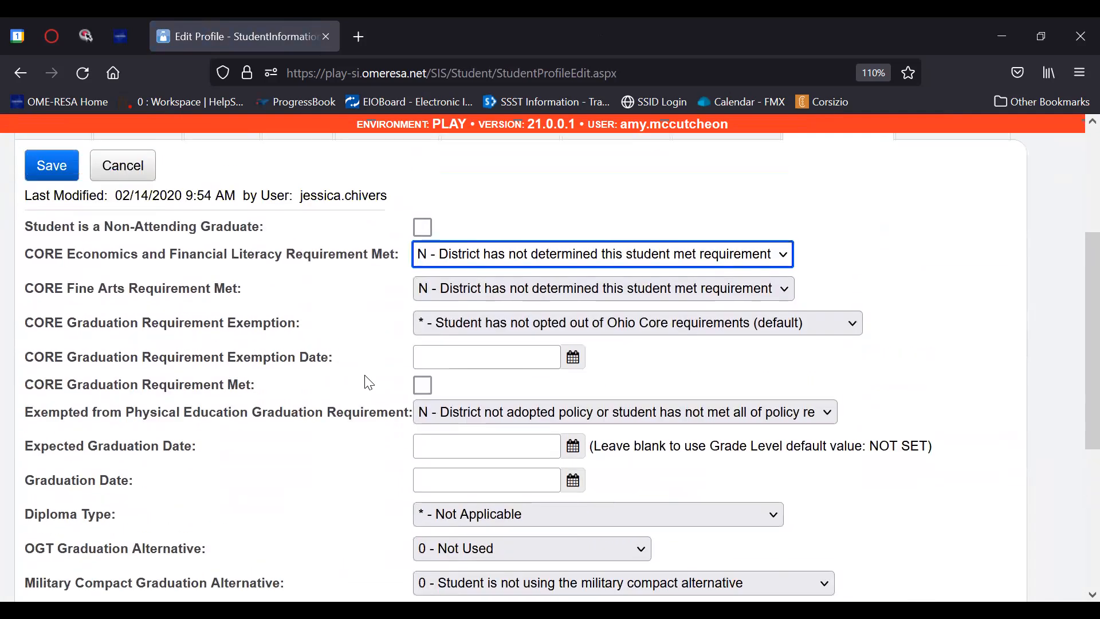
pyautogui.scroll(-2, 369, 383)
pyautogui.scroll(6, 369, 383)
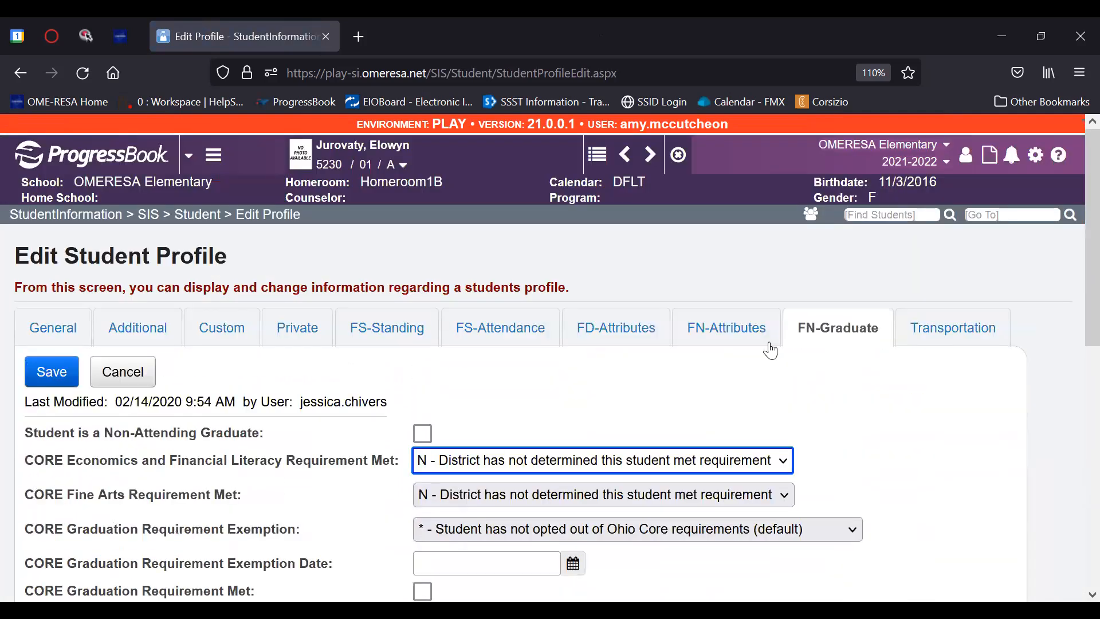
pyautogui.click(969, 330)
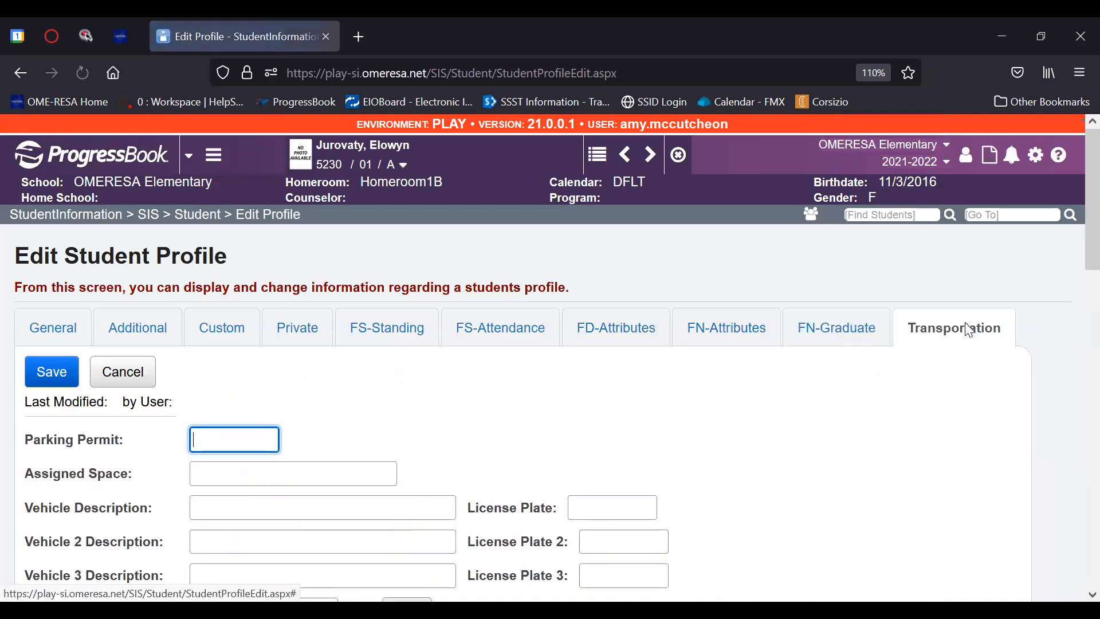
# Step: Check the empty License Plate, License Plate 2 and License Plate 3 fields
pyautogui.scroll(-4, 969, 330)
pyautogui.scroll(-2, 968, 330)
pyautogui.scroll(2, 969, 330)
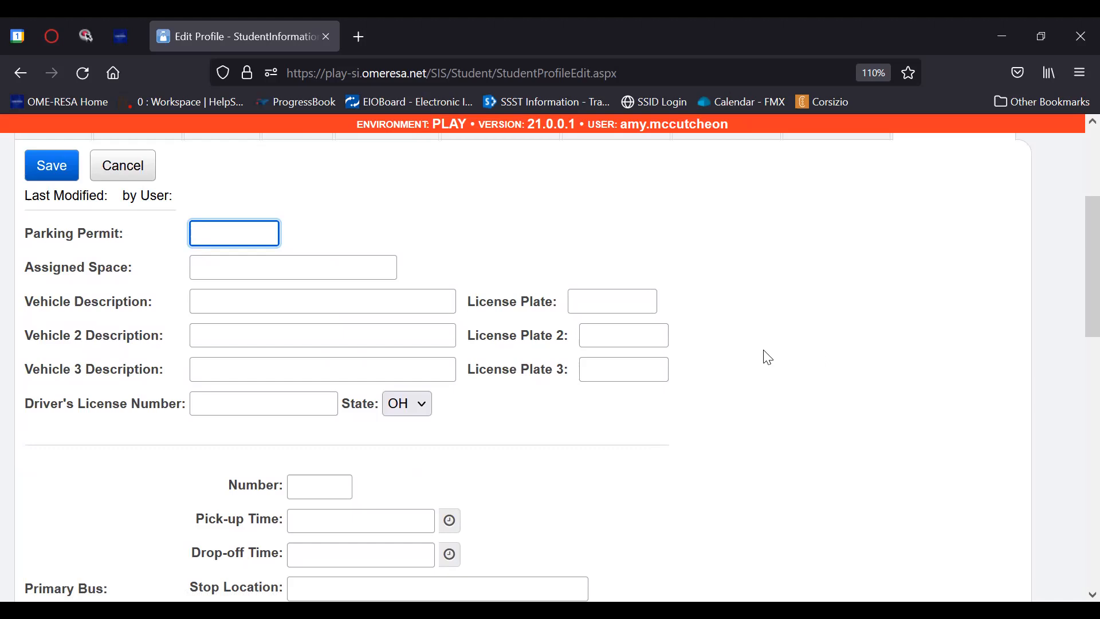
pyautogui.scroll(2, 766, 356)
pyautogui.click(619, 408)
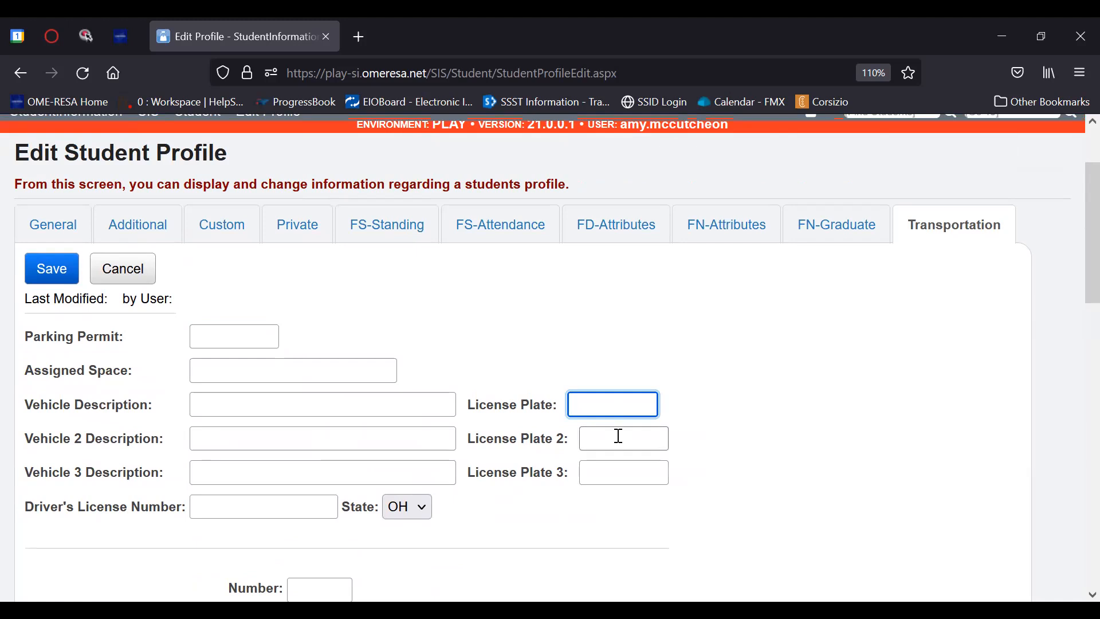
pyautogui.click(612, 443)
pyautogui.click(607, 469)
pyautogui.click(596, 414)
pyautogui.click(594, 431)
pyautogui.click(610, 473)
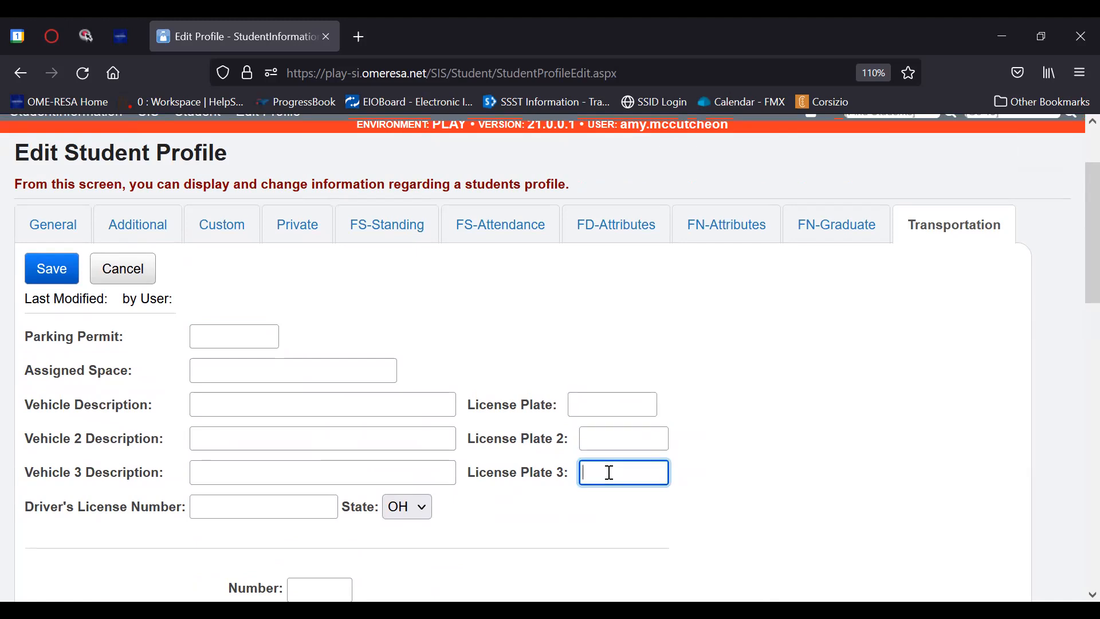
# Step: Check the blank Parking Permit, Assigned Space and Driver's License Number fields, then the bus sections
pyautogui.click(250, 338)
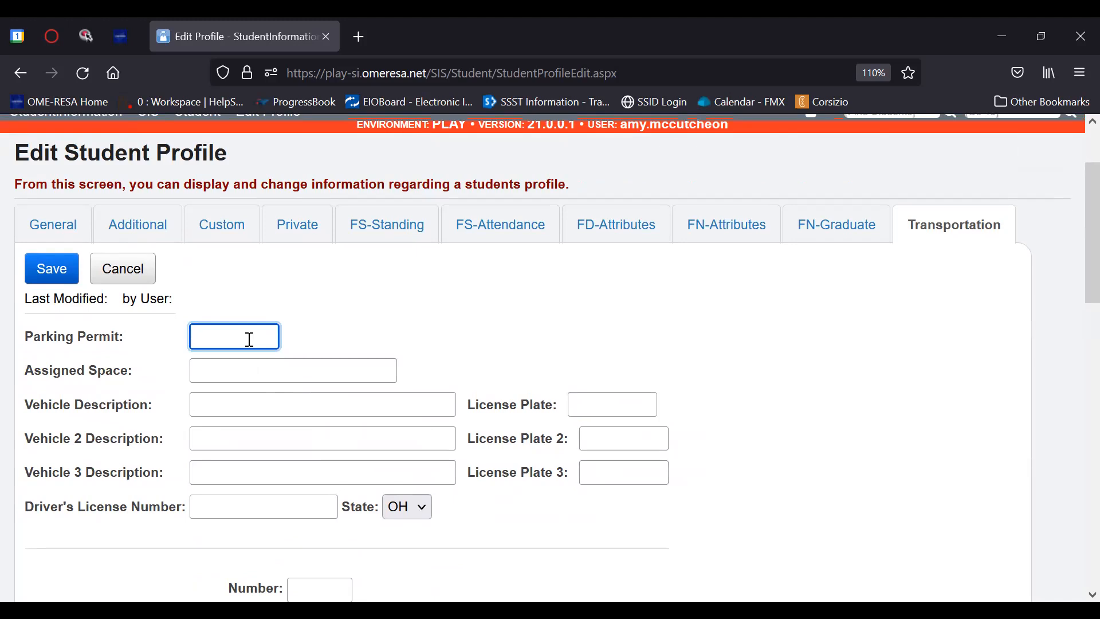
pyautogui.click(213, 370)
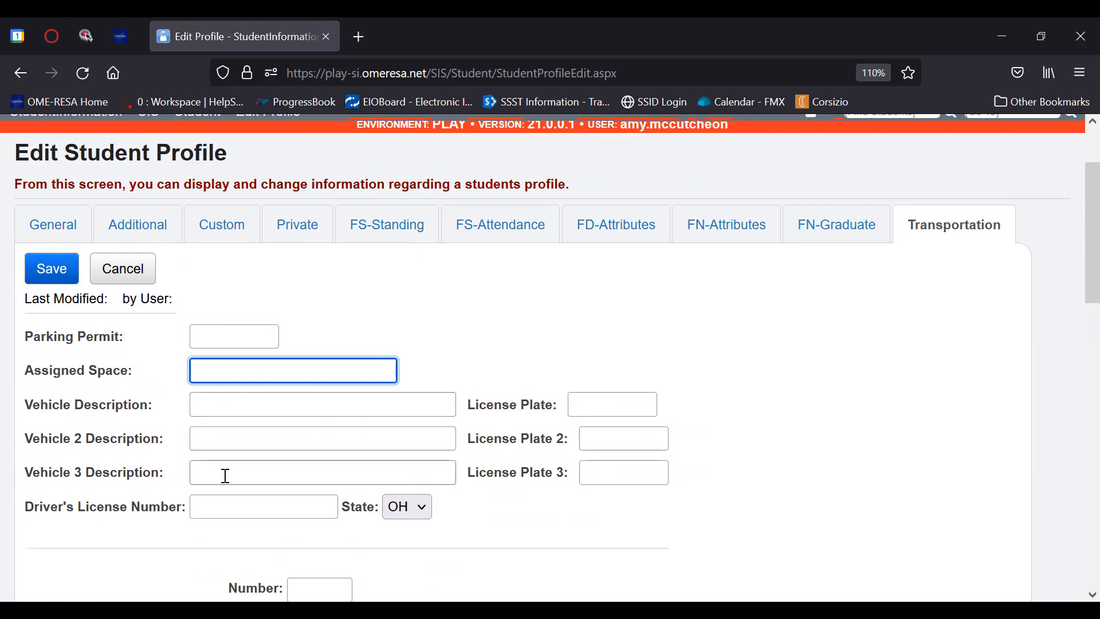
pyautogui.click(226, 513)
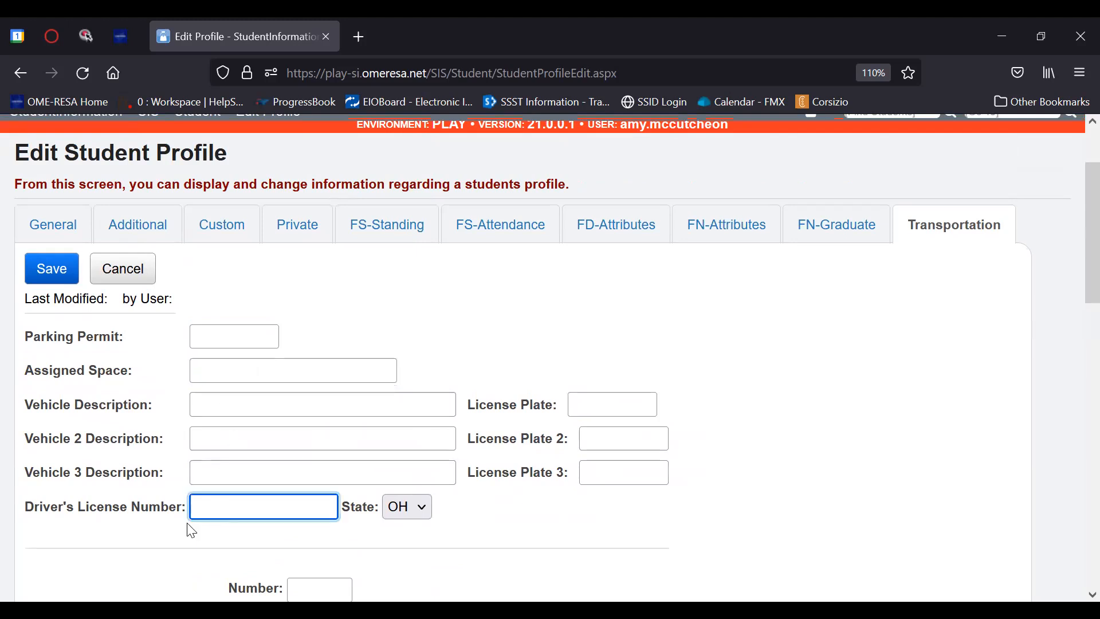
pyautogui.scroll(-3, 175, 533)
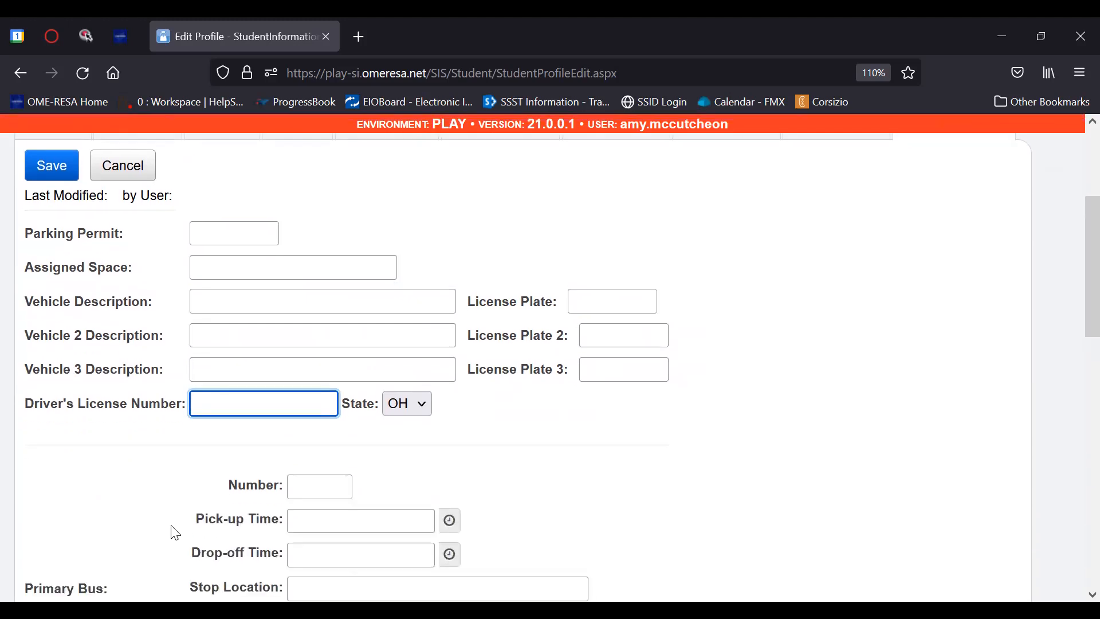
pyautogui.scroll(-6, 176, 534)
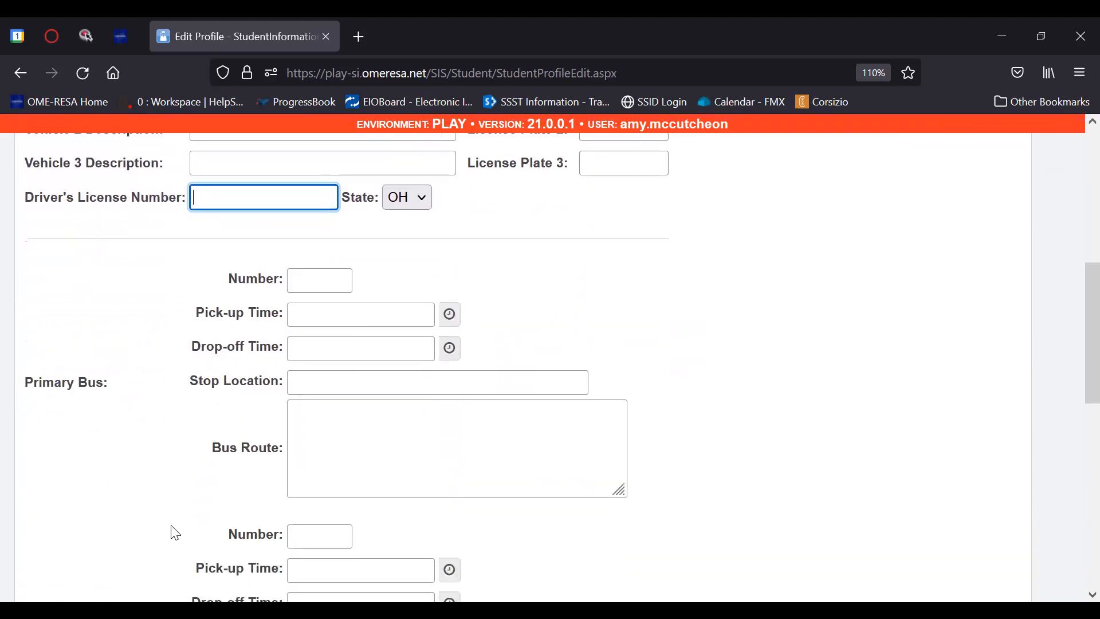
pyautogui.scroll(-3, 176, 534)
# Step: Enter primary bus number 6 with a 07:30 am pick-up time
pyautogui.click(336, 174)
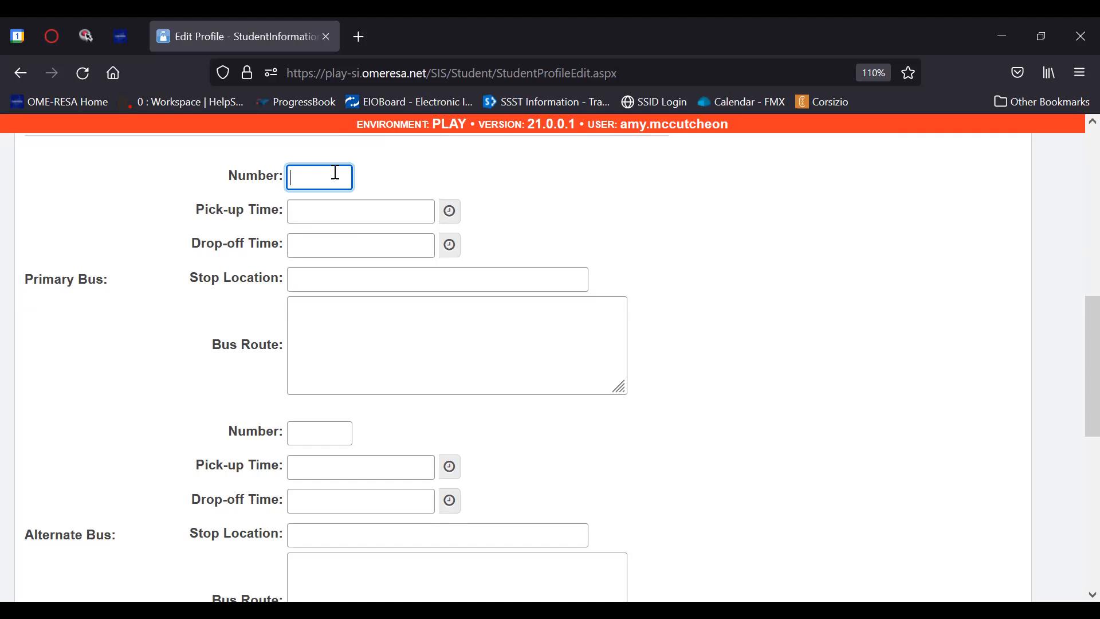
pyautogui.write('6')
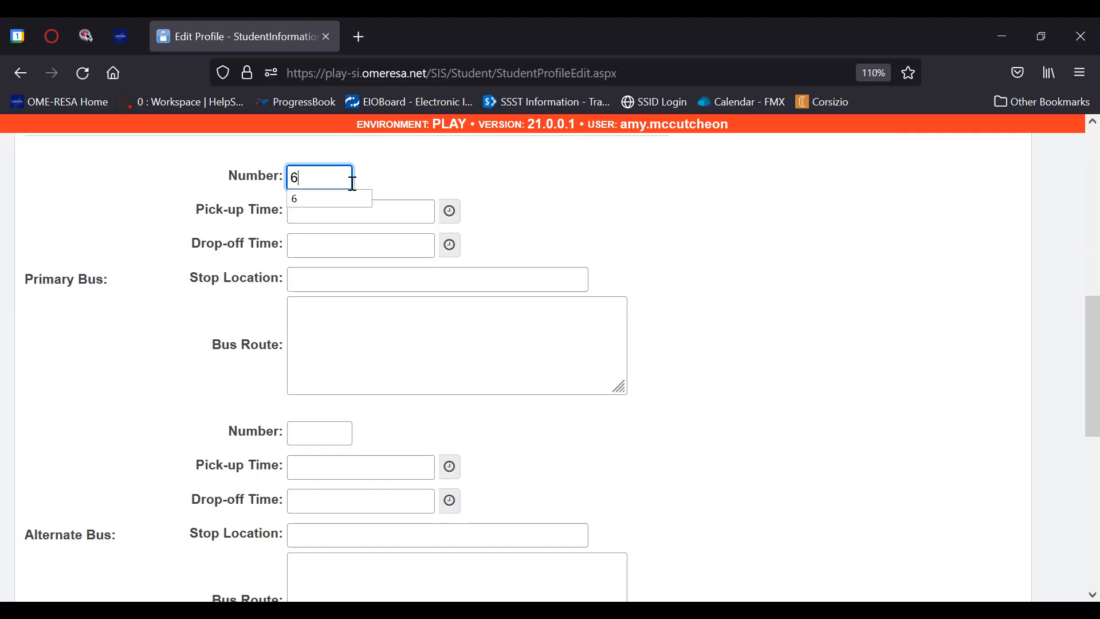
pyautogui.click(450, 212)
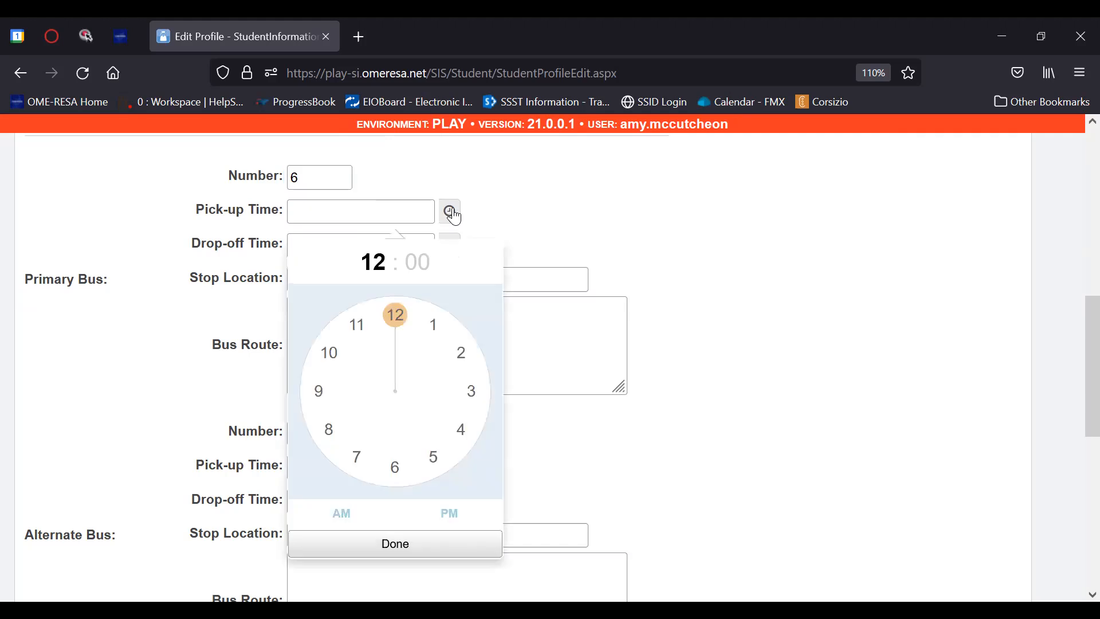
pyautogui.click(363, 465)
pyautogui.click(394, 467)
pyautogui.click(340, 521)
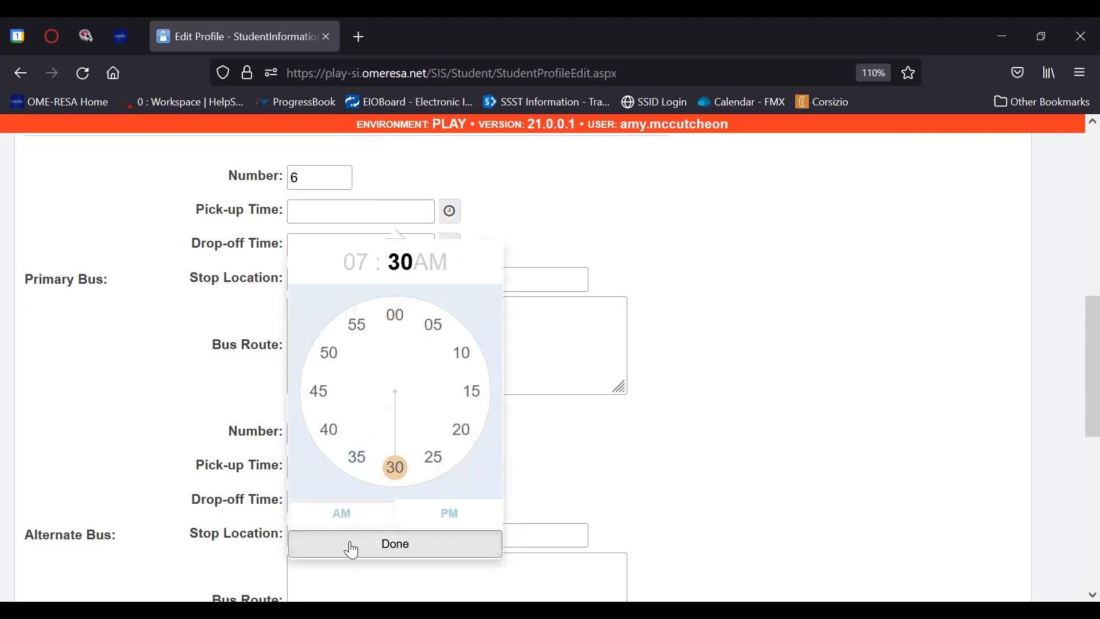
pyautogui.click(351, 544)
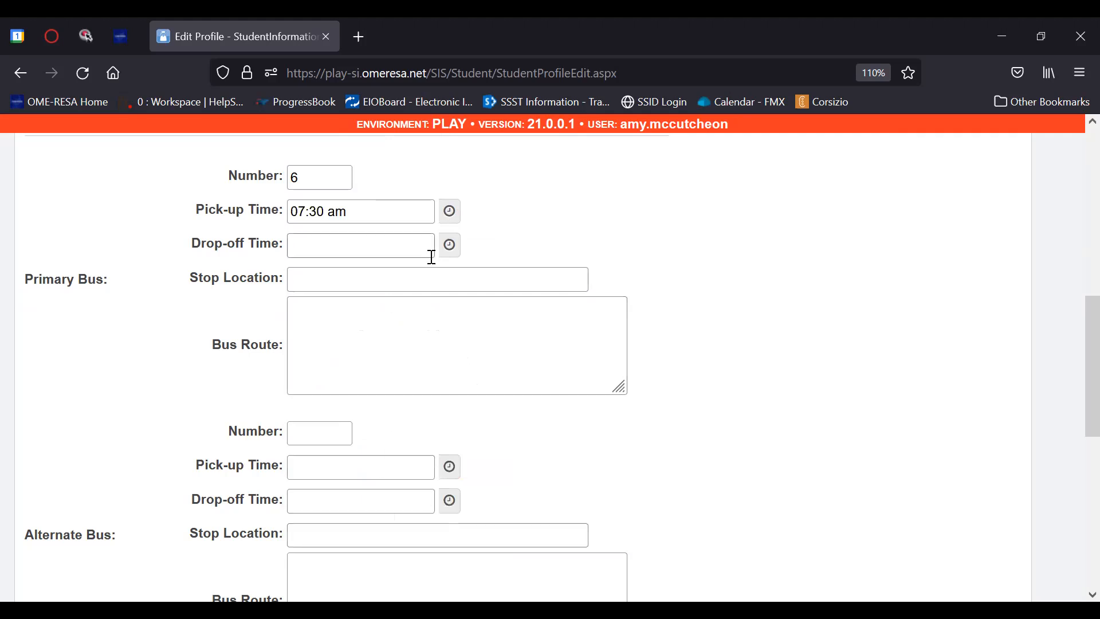
# Step: Set the primary bus drop-off time to 03:45 pm
pyautogui.click(451, 245)
pyautogui.click(469, 424)
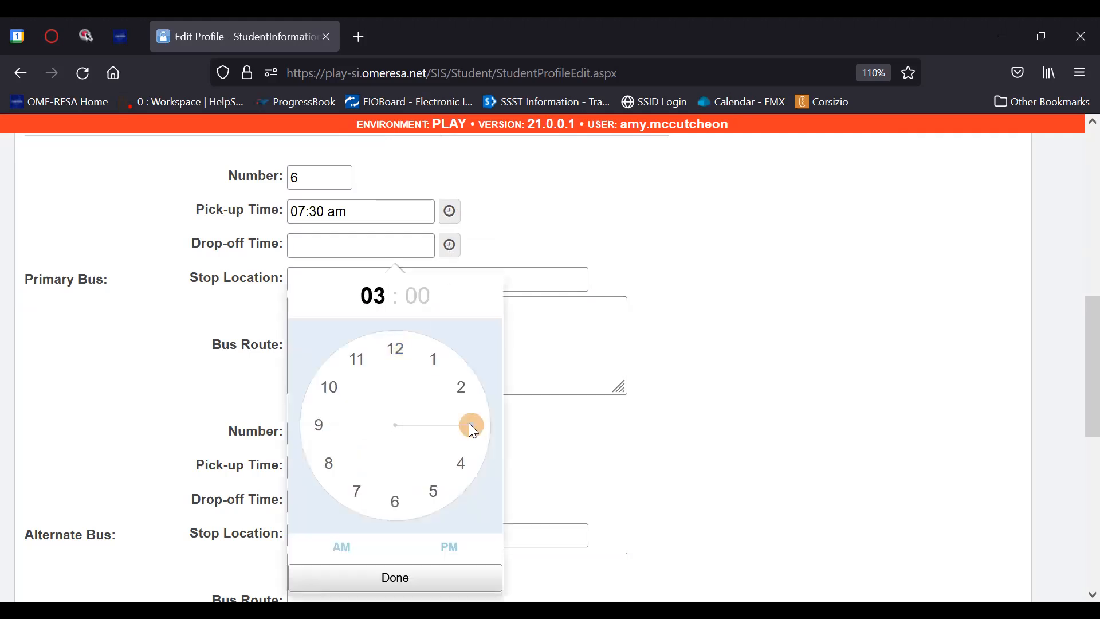
pyautogui.click(319, 427)
pyautogui.click(451, 549)
pyautogui.click(454, 579)
# Step: Enter 'Mom's house' as the primary bus stop location
pyautogui.click(386, 281)
pyautogui.write('M')
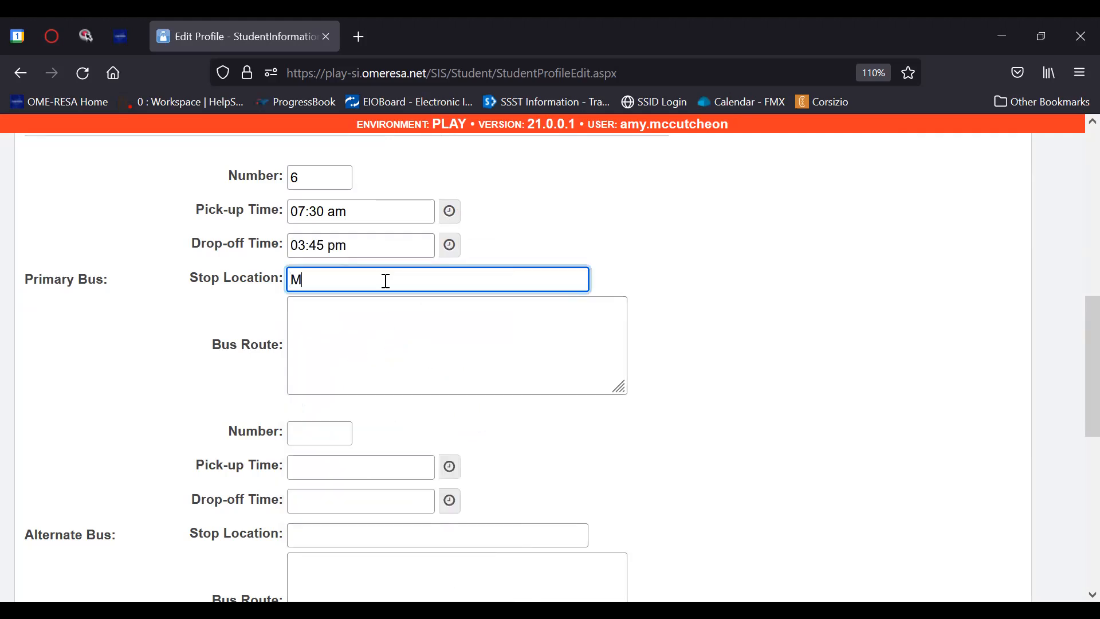
pyautogui.write("om's house")
pyautogui.click(386, 355)
pyautogui.scroll(-3, 386, 355)
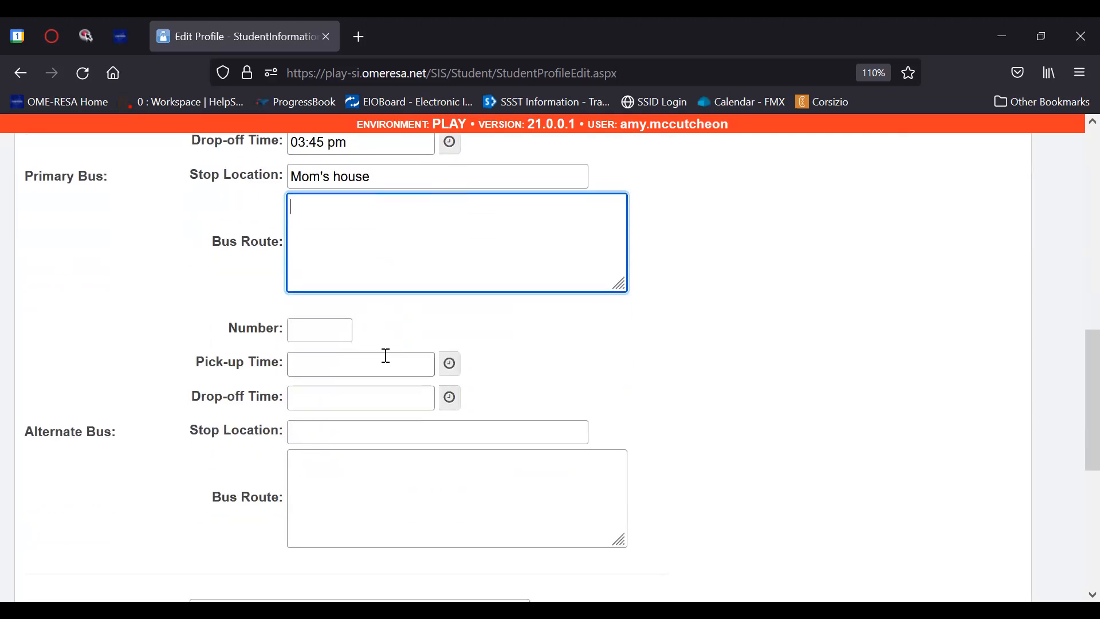
pyautogui.scroll(3, 386, 355)
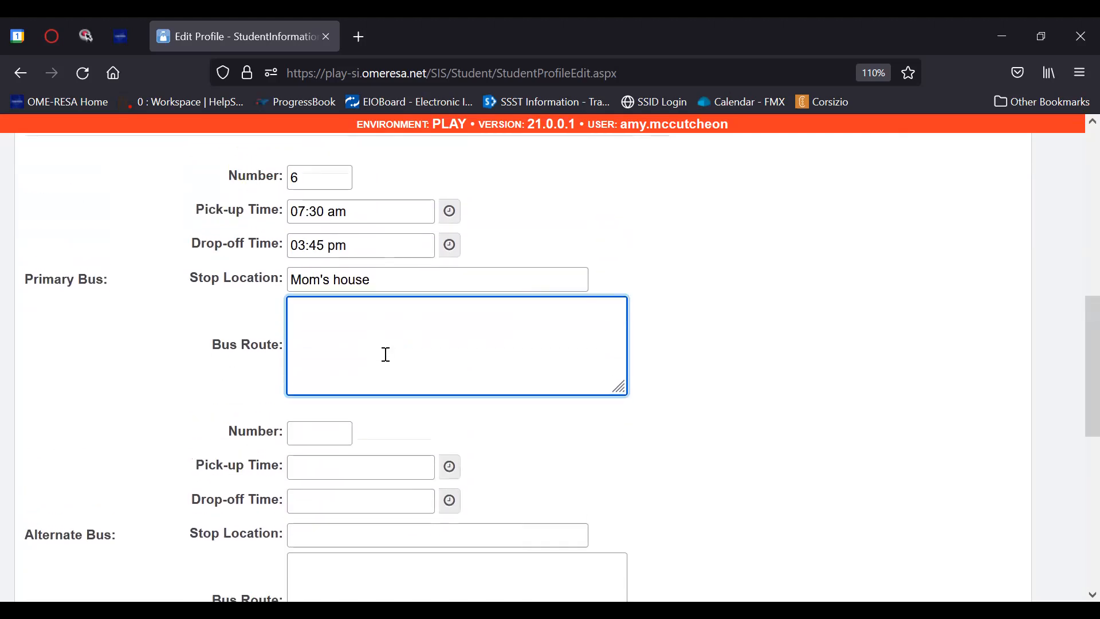
pyautogui.scroll(-3, 386, 354)
pyautogui.scroll(-3, 386, 354)
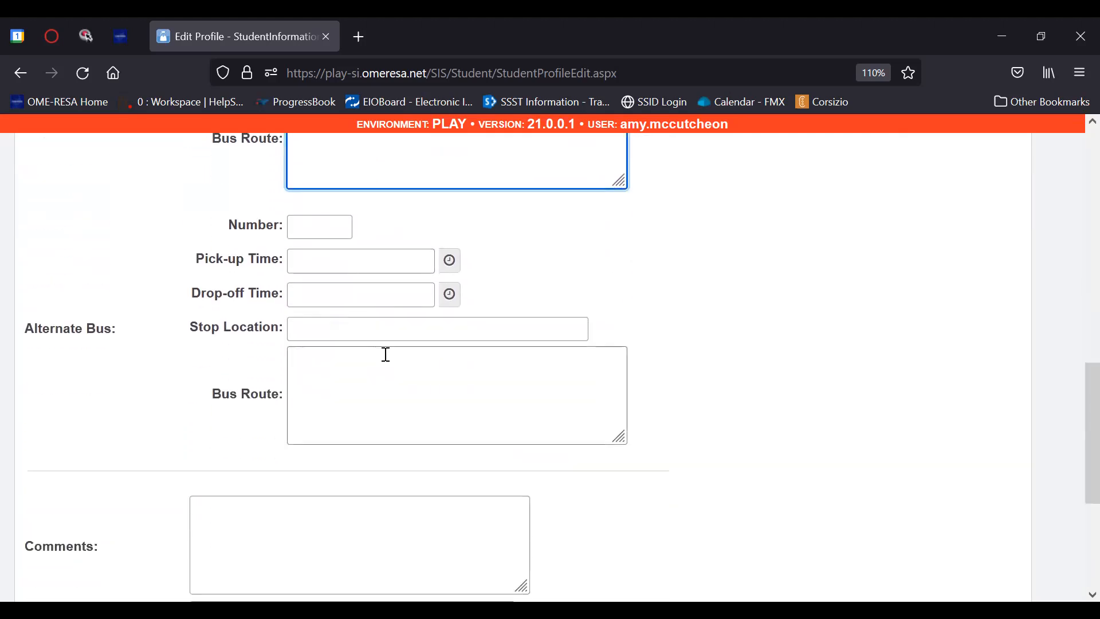
# Step: Enter alternate bus number 3 and append 'M,W Friday' to the primary stop location
pyautogui.click(335, 229)
pyautogui.write('3')
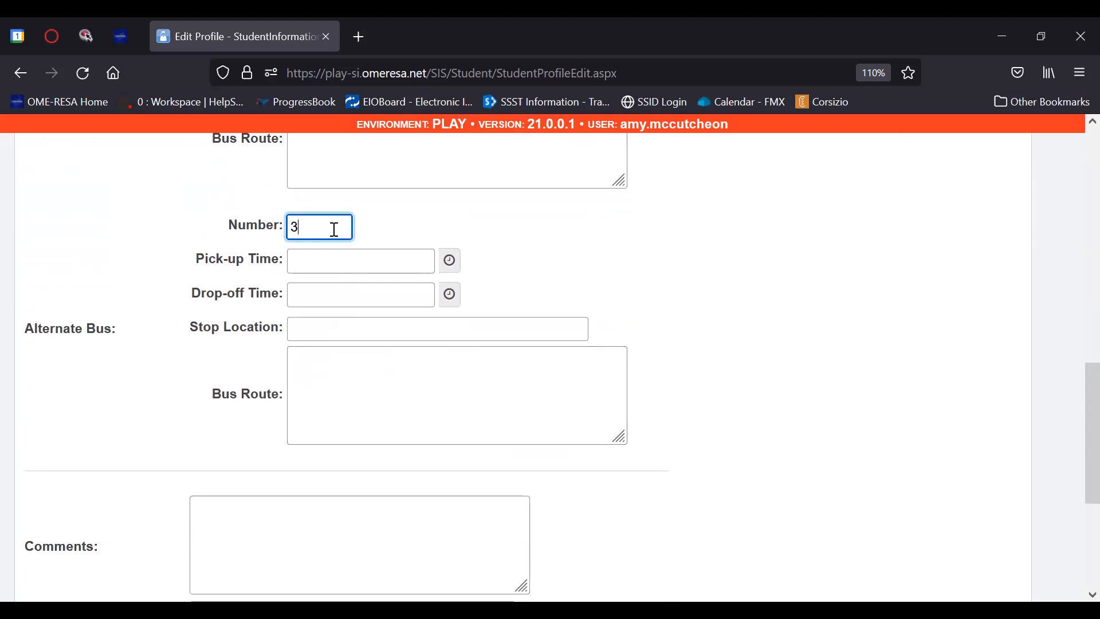
pyautogui.scroll(6, 335, 229)
pyautogui.click(398, 281)
pyautogui.write('M,W Friday')
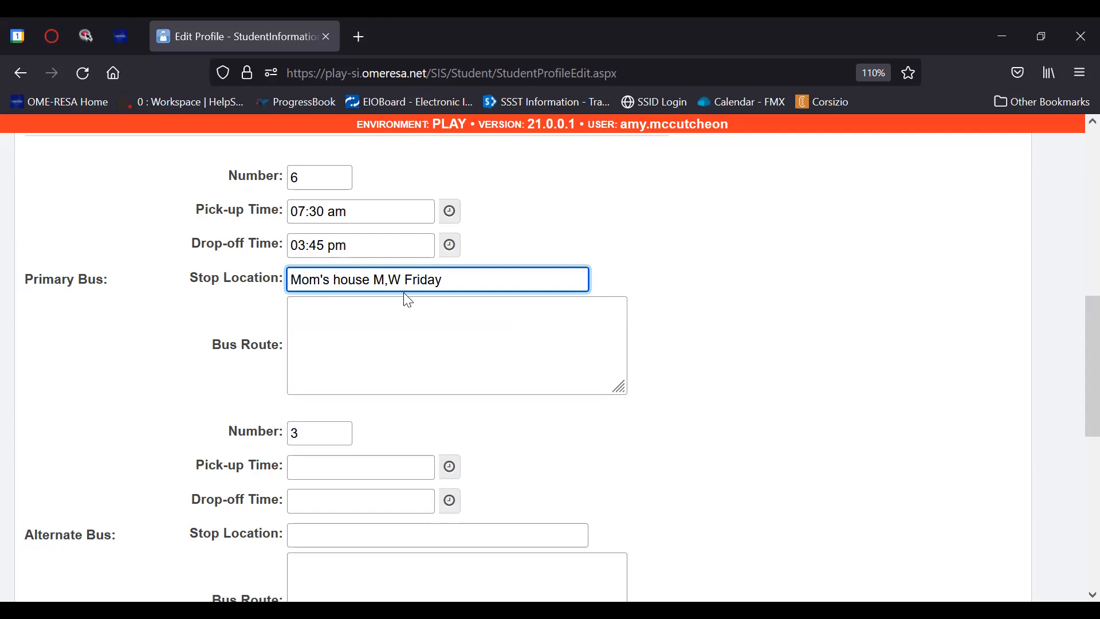
# Step: Set the alternate bus pick-up time to 07:30 am
pyautogui.scroll(-2, 403, 295)
pyautogui.click(451, 364)
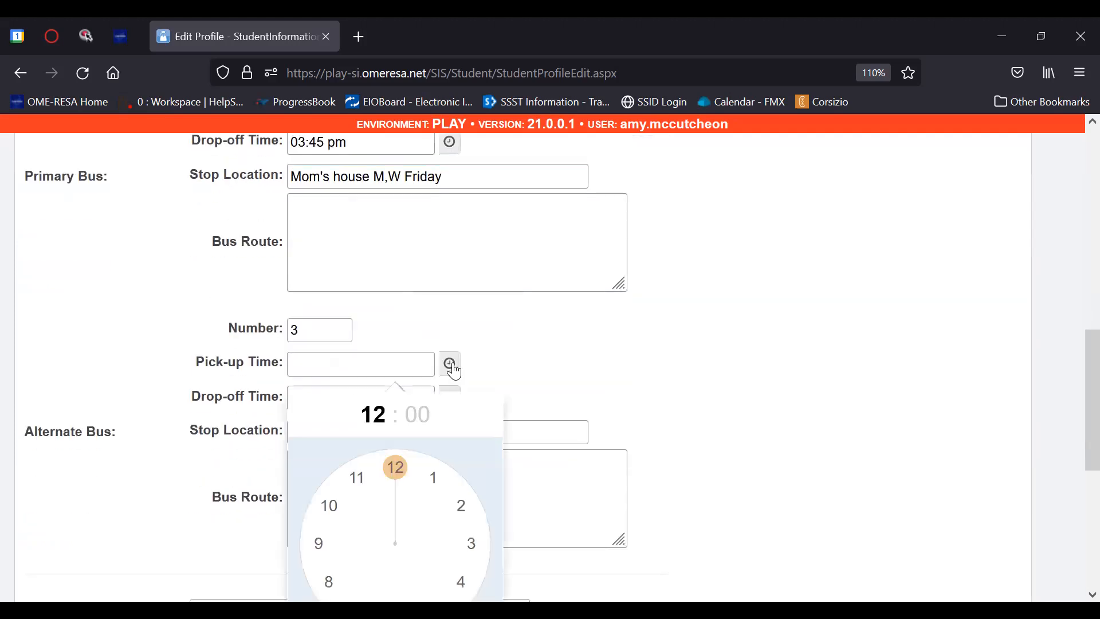
pyautogui.scroll(-2, 456, 367)
pyautogui.scroll(-2, 457, 367)
pyautogui.click(363, 410)
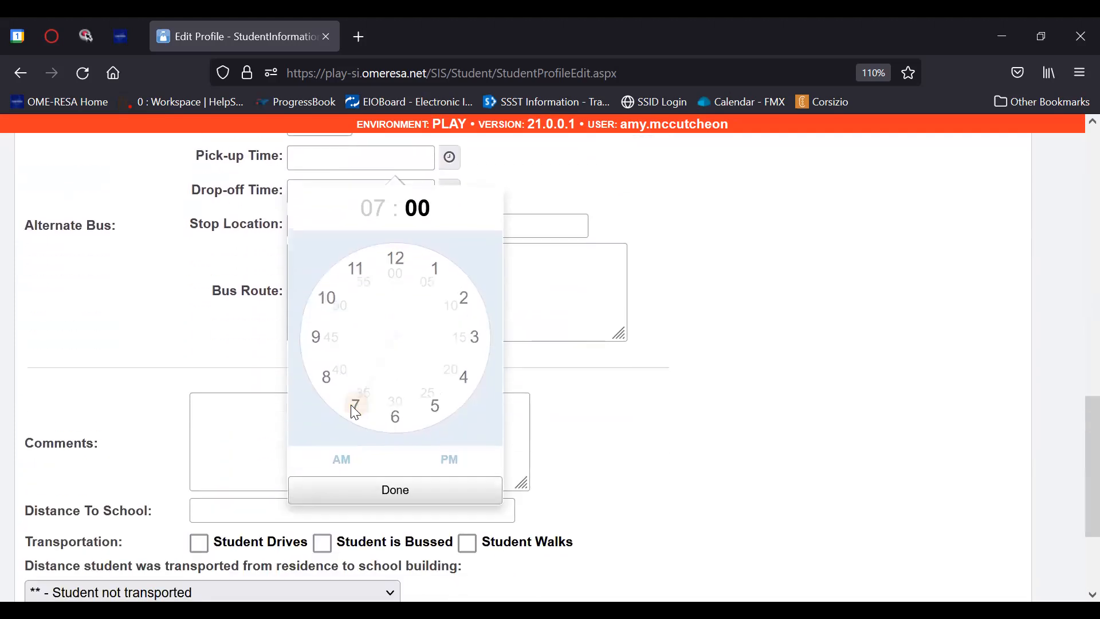
pyautogui.click(395, 414)
pyautogui.click(353, 462)
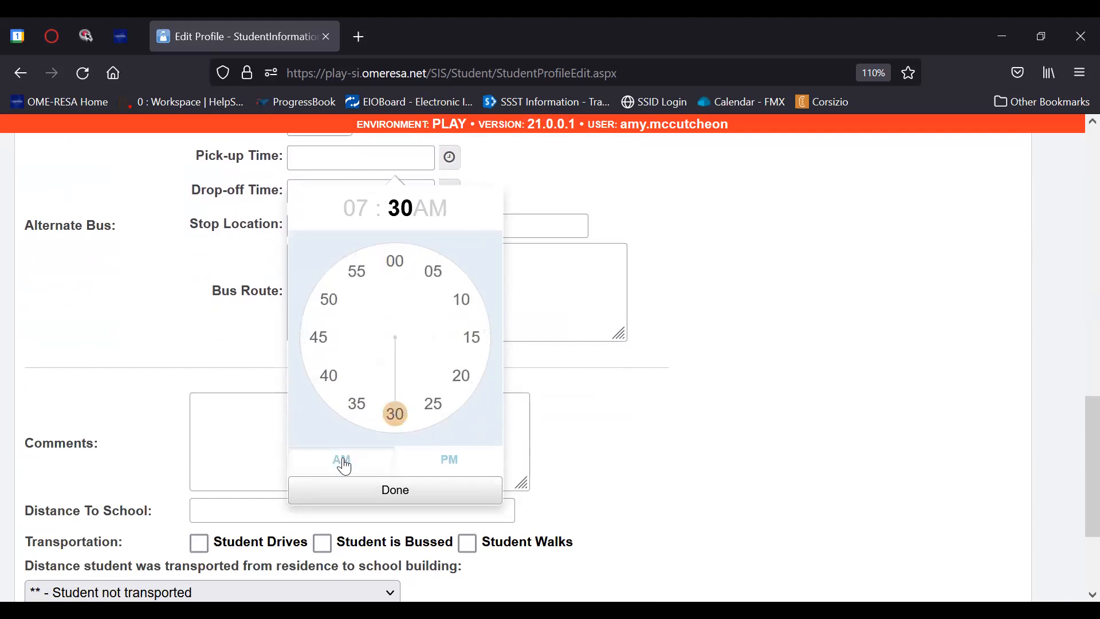
pyautogui.click(370, 490)
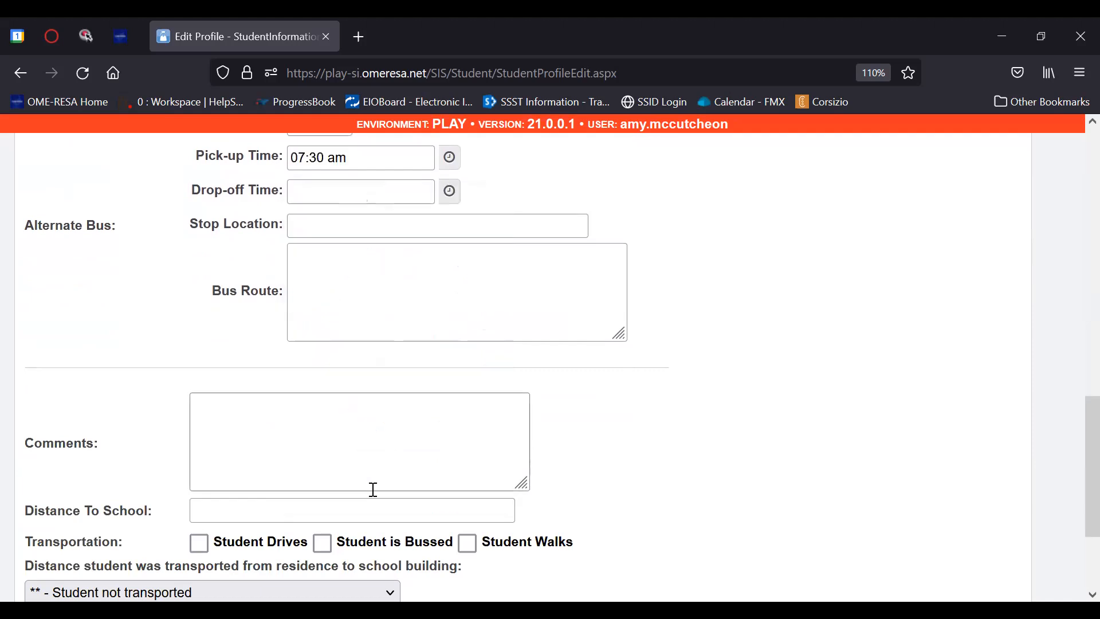
# Step: Set the alternate bus drop-off time to 03:45 pm
pyautogui.click(449, 191)
pyautogui.click(470, 374)
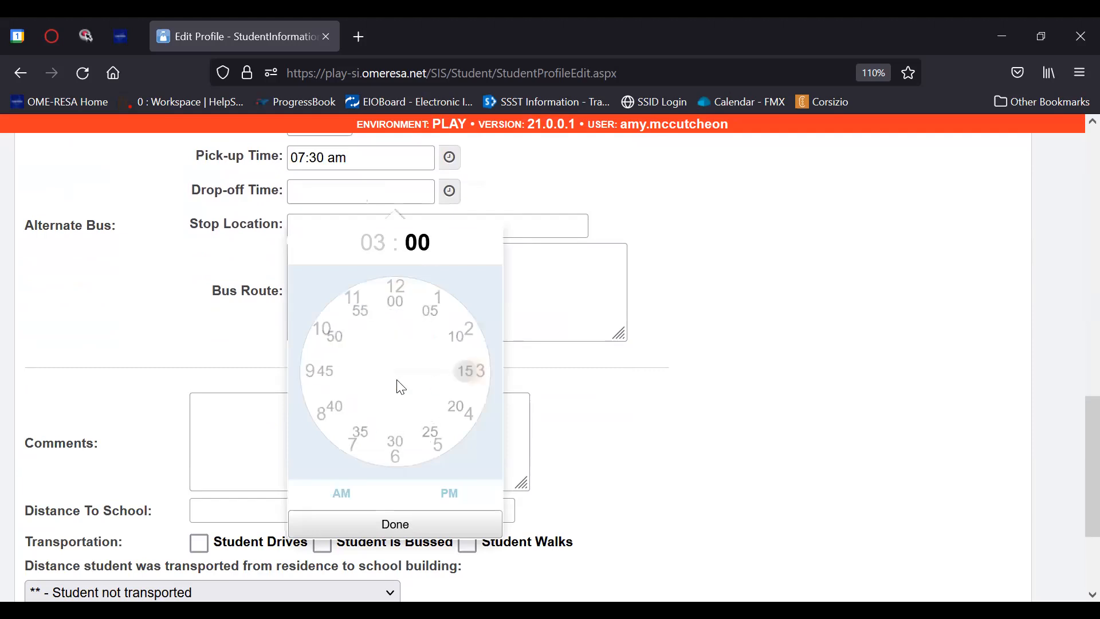
pyautogui.click(319, 373)
pyautogui.click(451, 495)
pyautogui.click(458, 519)
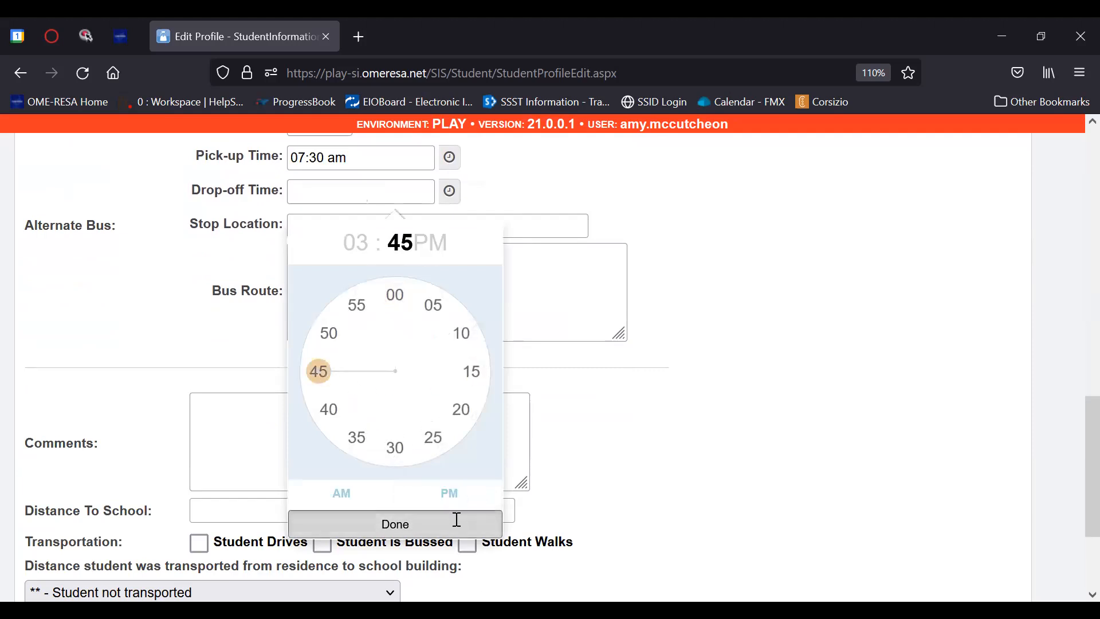
# Step: Set the alternate stop location to 'Grandma's house Tues, Thurs' using the suggestion
pyautogui.click(362, 232)
pyautogui.write('Gran')
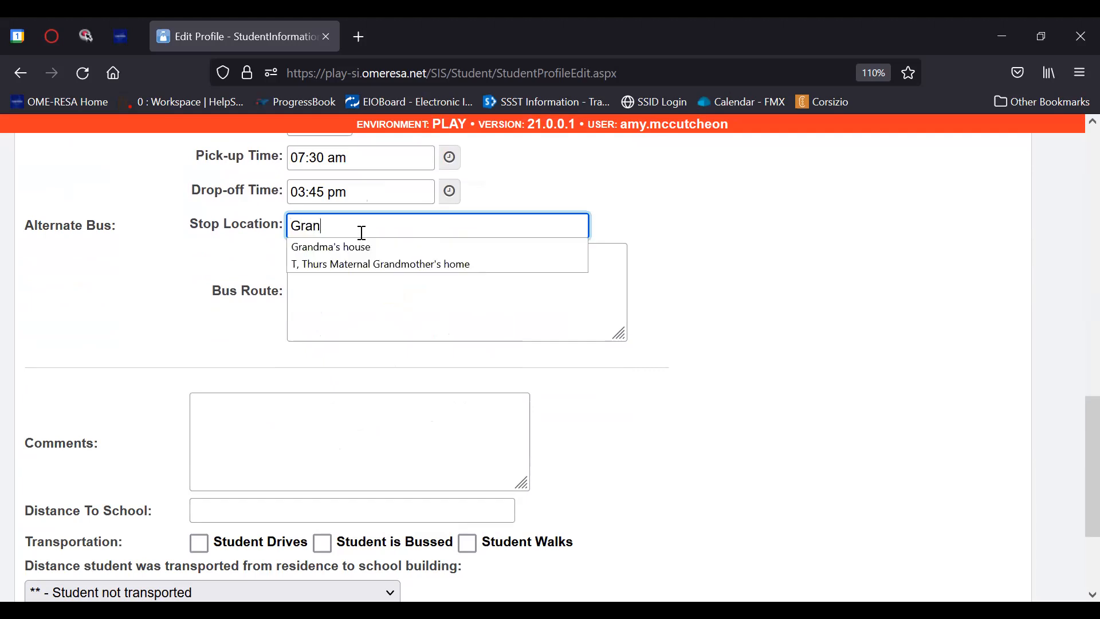
pyautogui.press('Down')
pyautogui.press('Return')
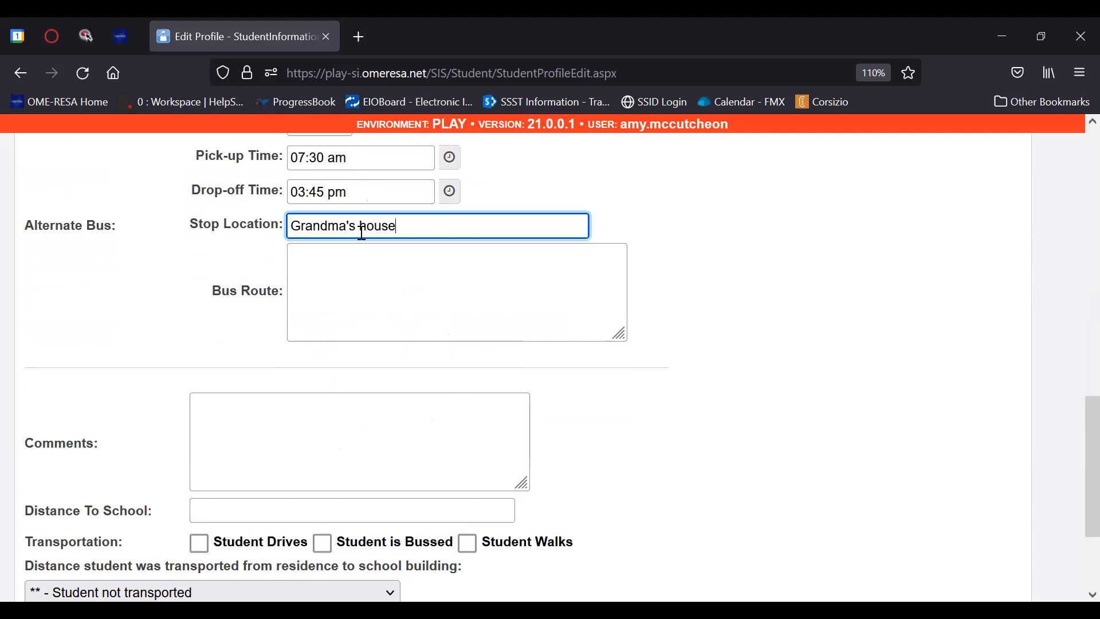
pyautogui.press('BackSpace')
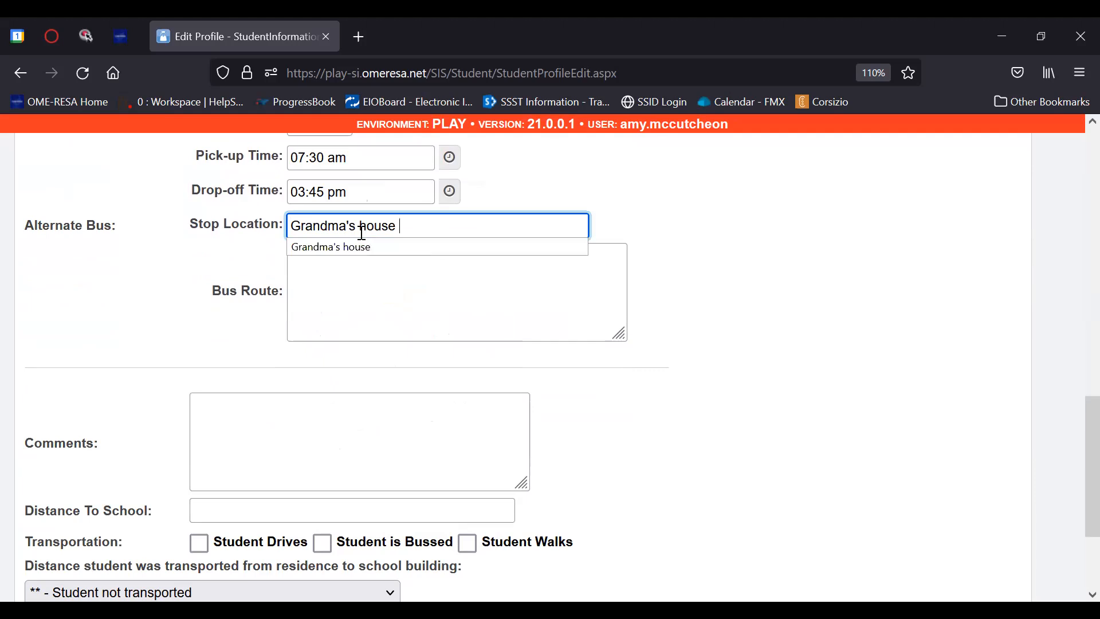
pyautogui.write('Tues, Thurs')
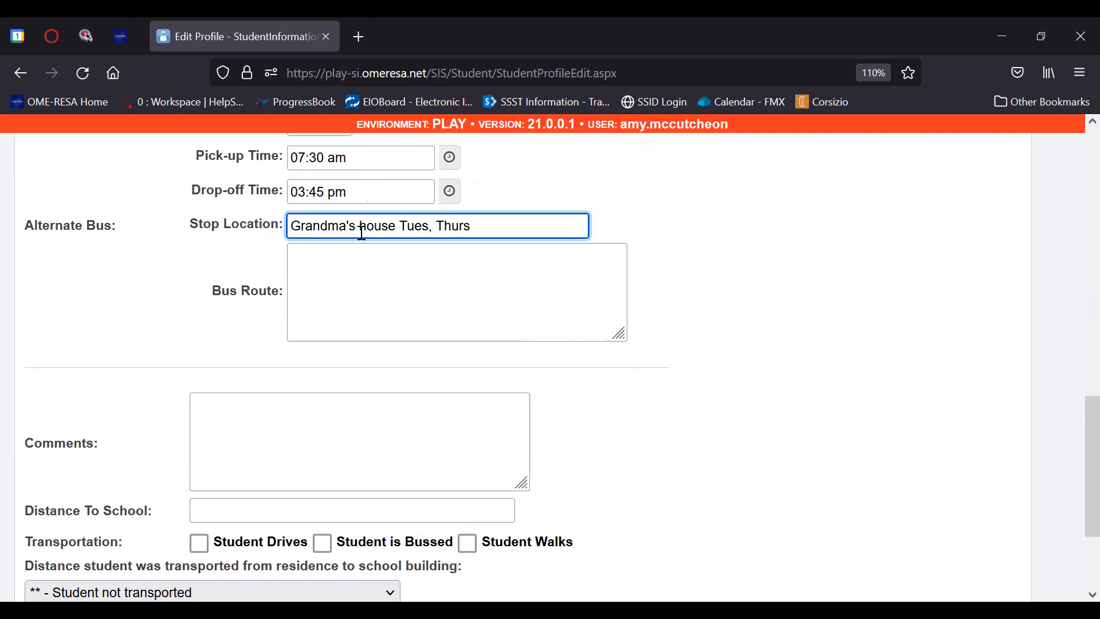
pyautogui.scroll(-3, 602, 356)
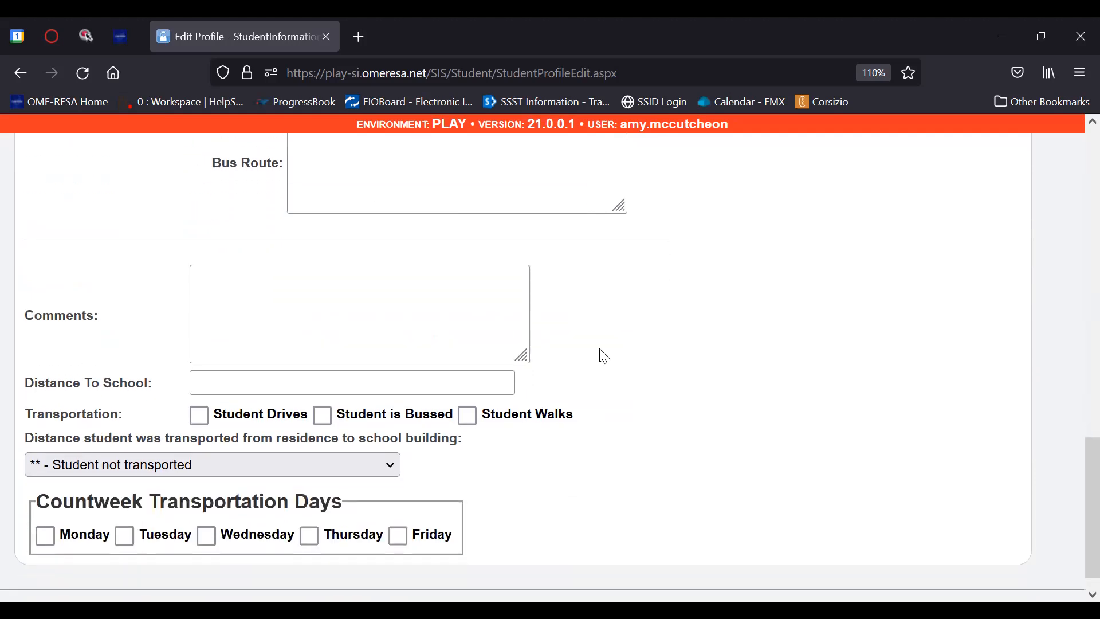
# Step: Save the transportation details and check the Last Modified date and user
pyautogui.scroll(15, 604, 356)
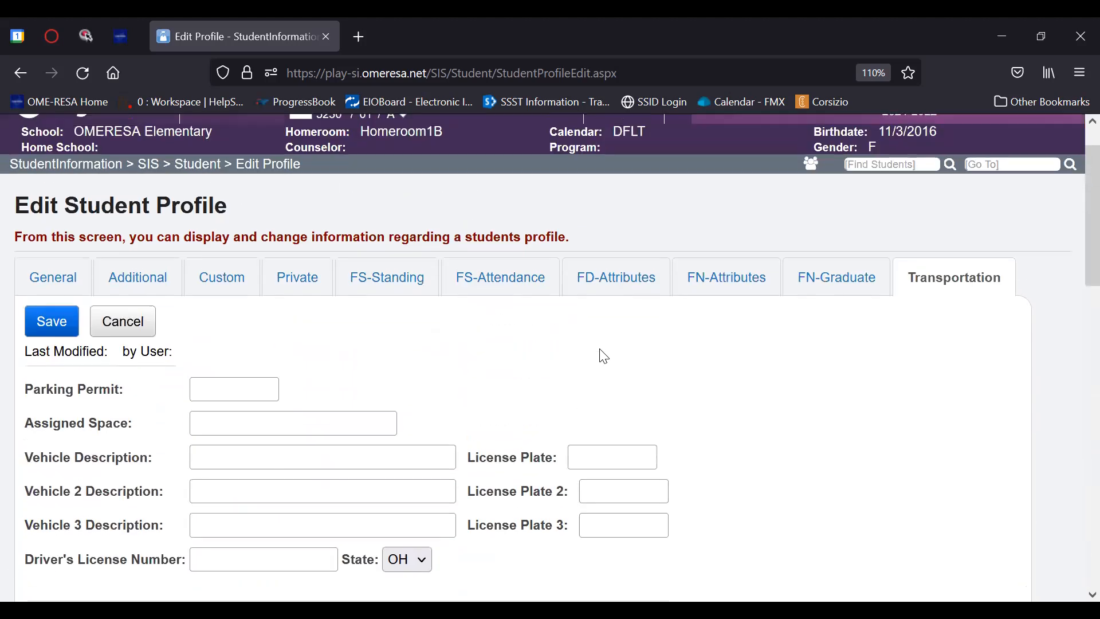
pyautogui.click(65, 385)
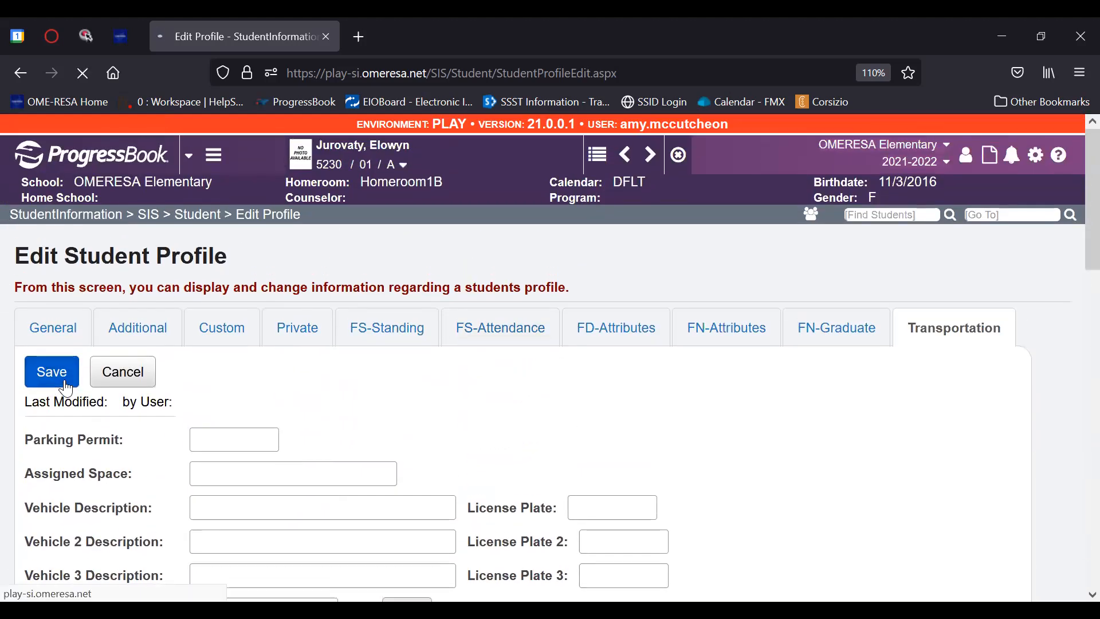
pyautogui.scroll(-3, 65, 389)
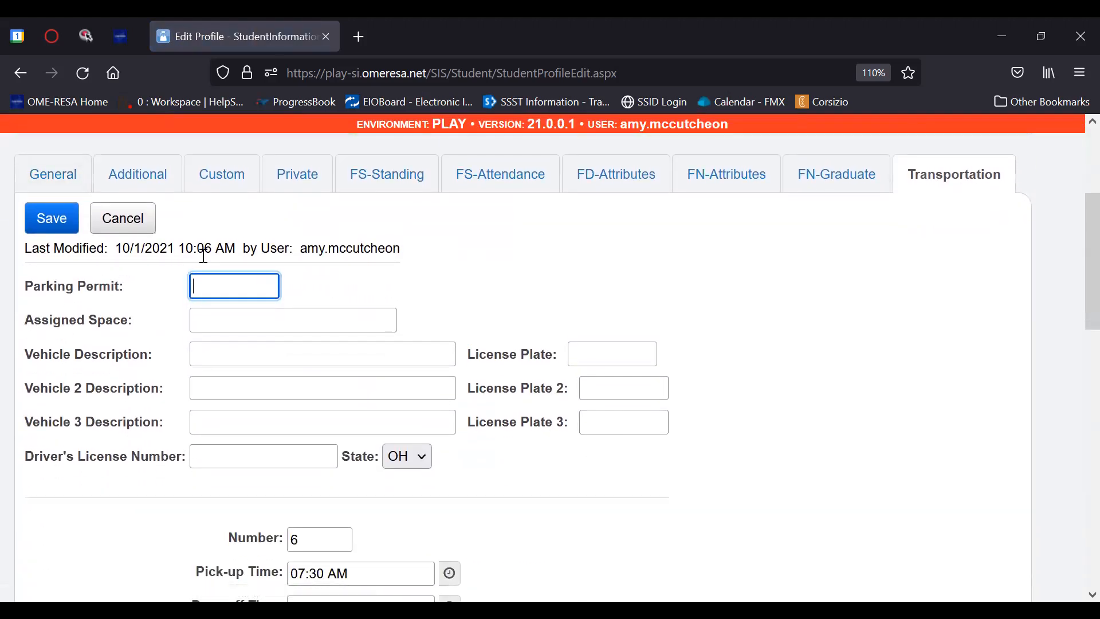
pyautogui.moveTo(113, 248); pyautogui.dragTo(411, 271)
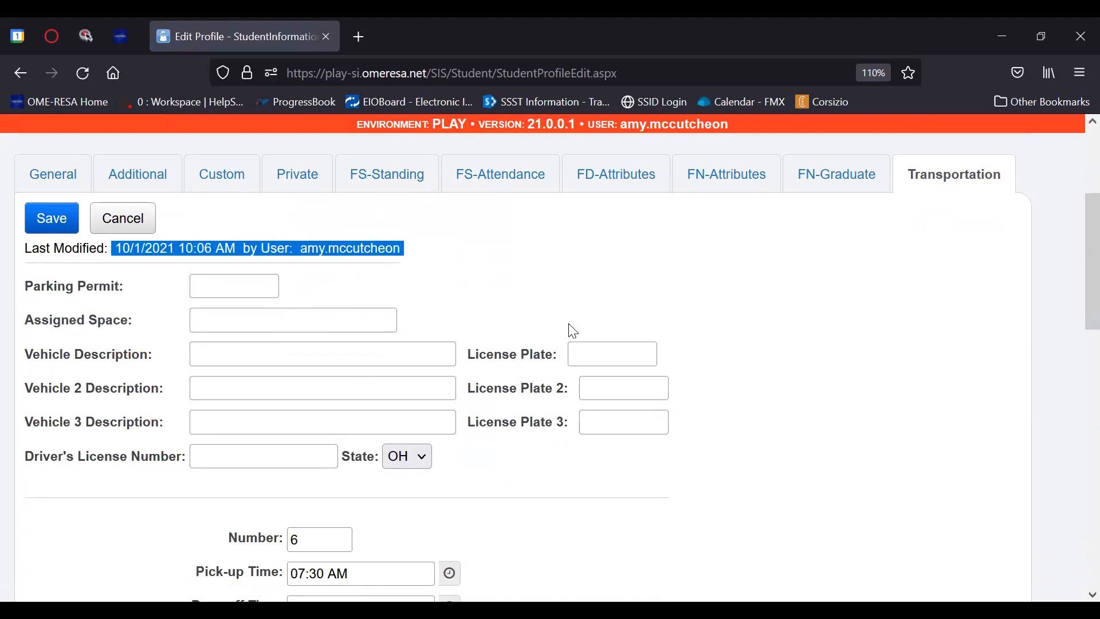
# Step: Review the saved transportation fields and return to the StudentInformation home page
pyautogui.scroll(-4, 574, 331)
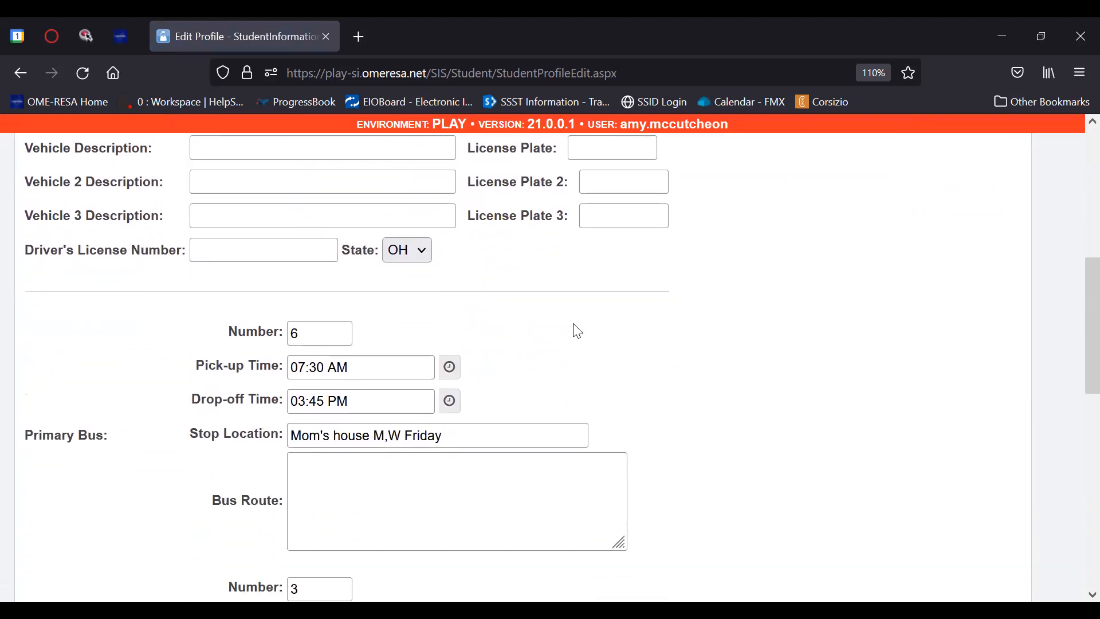
pyautogui.scroll(-2, 576, 324)
pyautogui.scroll(-4, 576, 324)
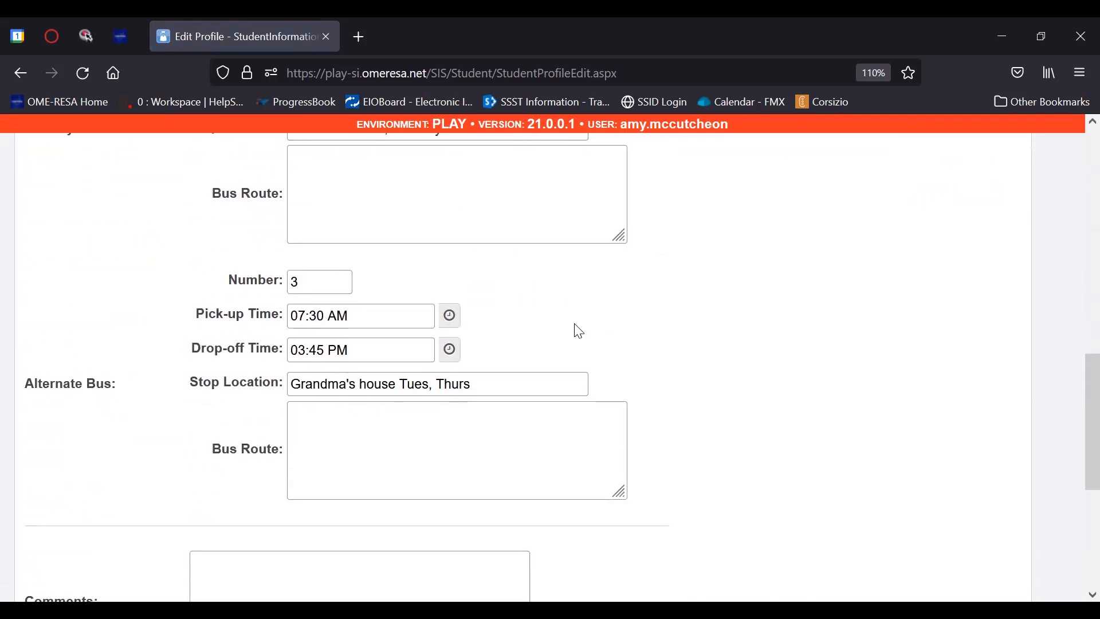
pyautogui.scroll(10, 576, 324)
pyautogui.scroll(4, 575, 324)
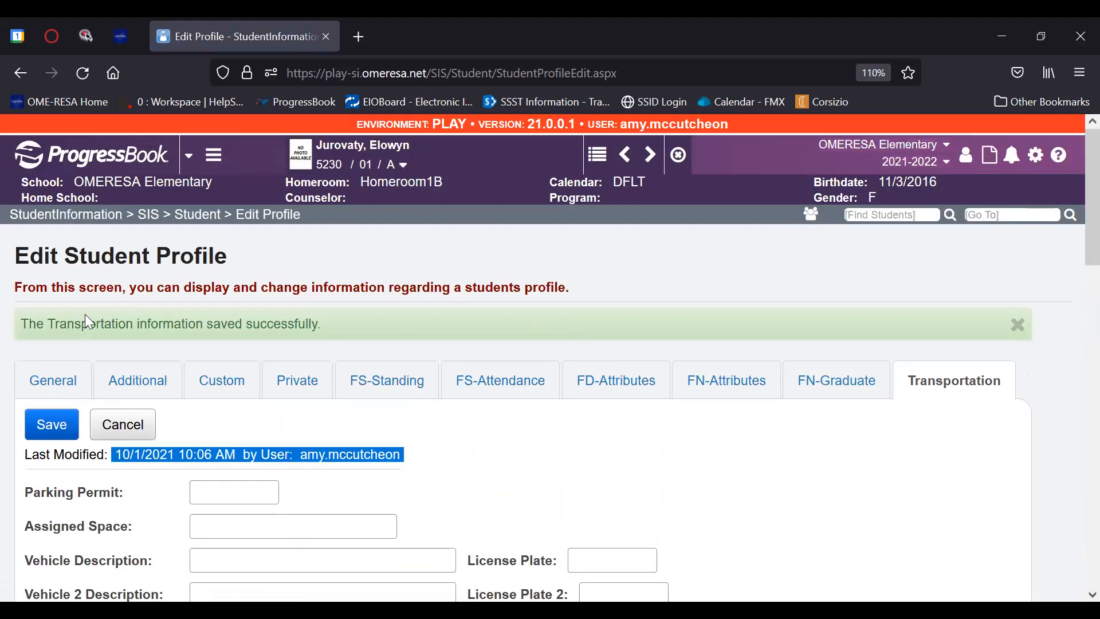
pyautogui.click(87, 217)
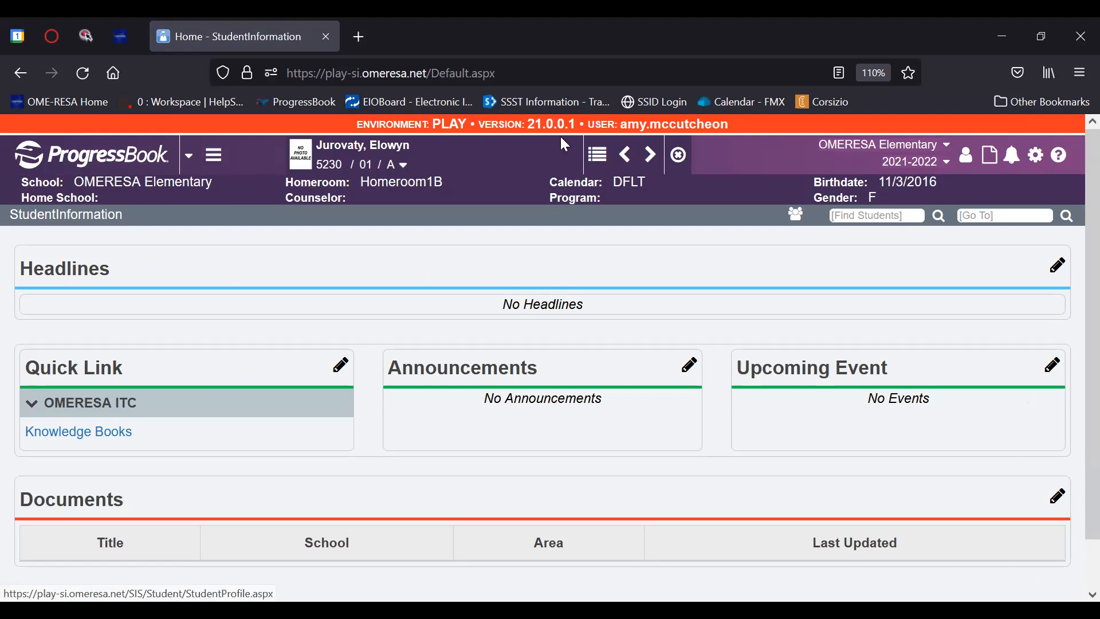
# Step: Clear the loaded student and switch the working building to OMERESA High School
pyautogui.click(682, 160)
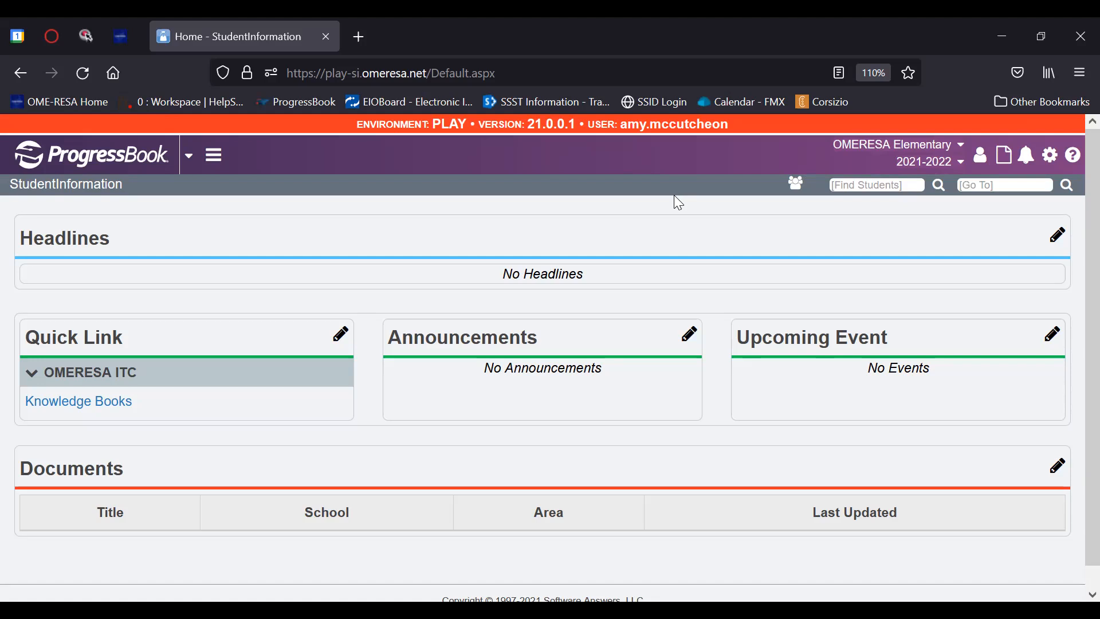
pyautogui.click(899, 145)
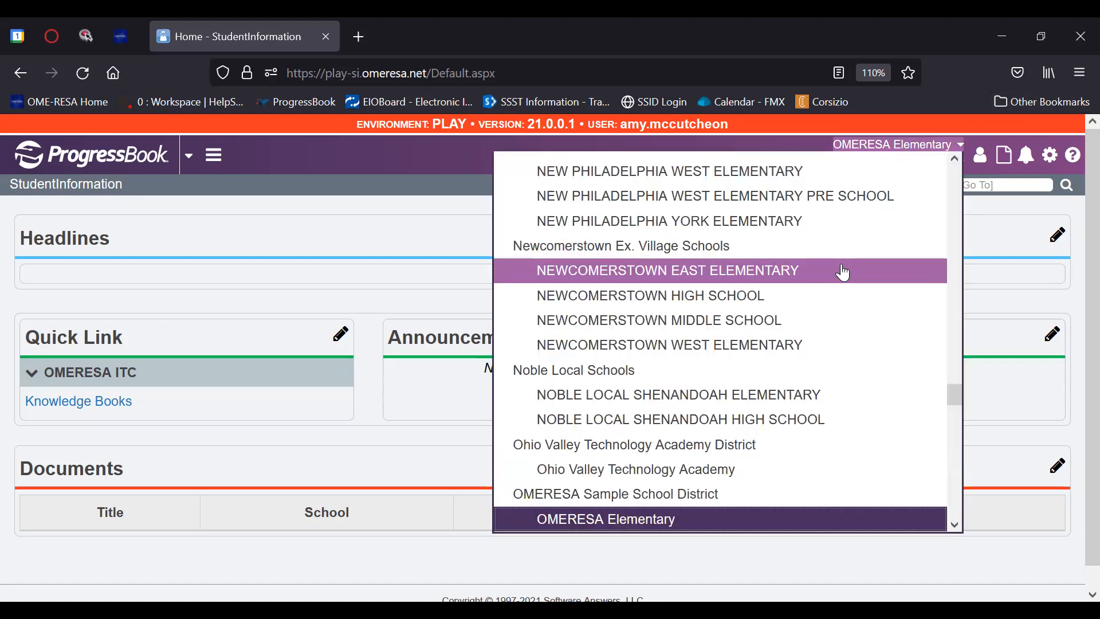
pyautogui.scroll(-2, 837, 298)
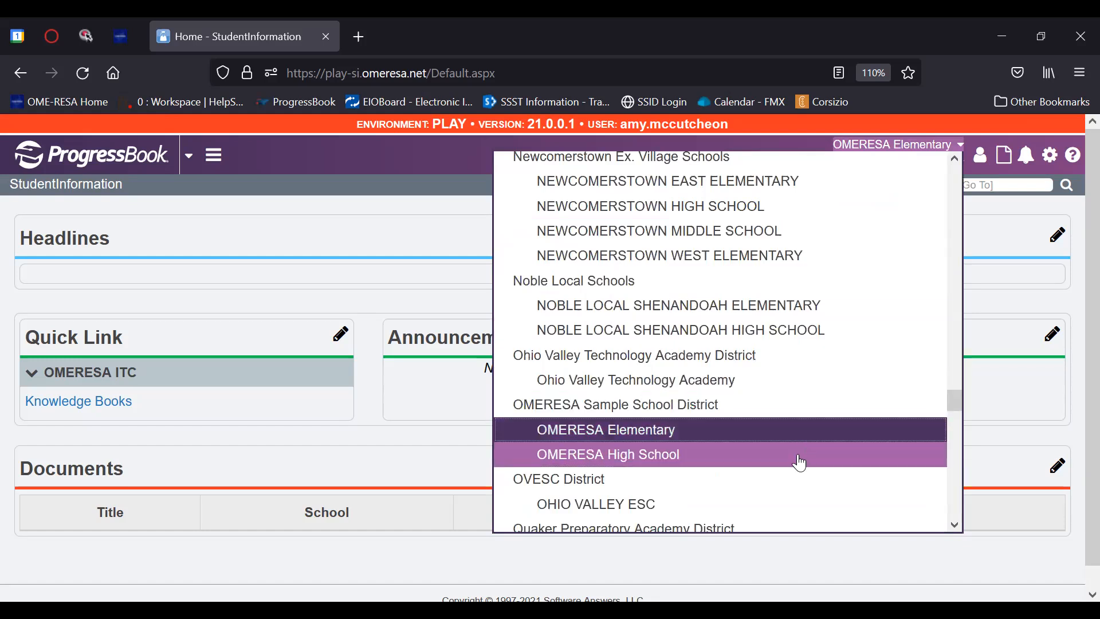
pyautogui.click(800, 462)
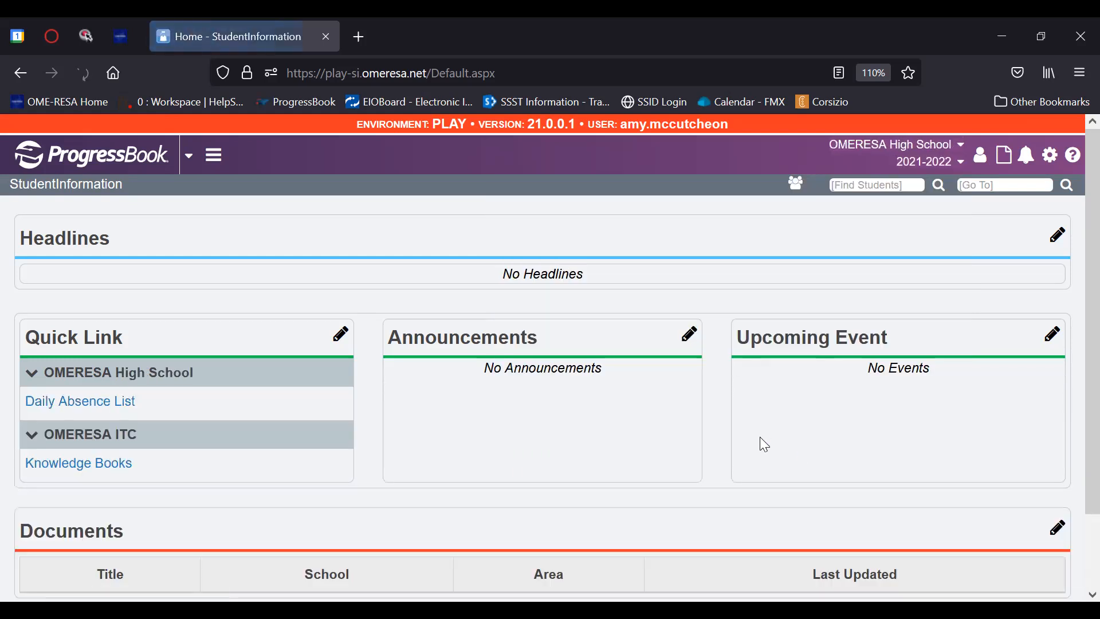
pyautogui.click(365, 46)
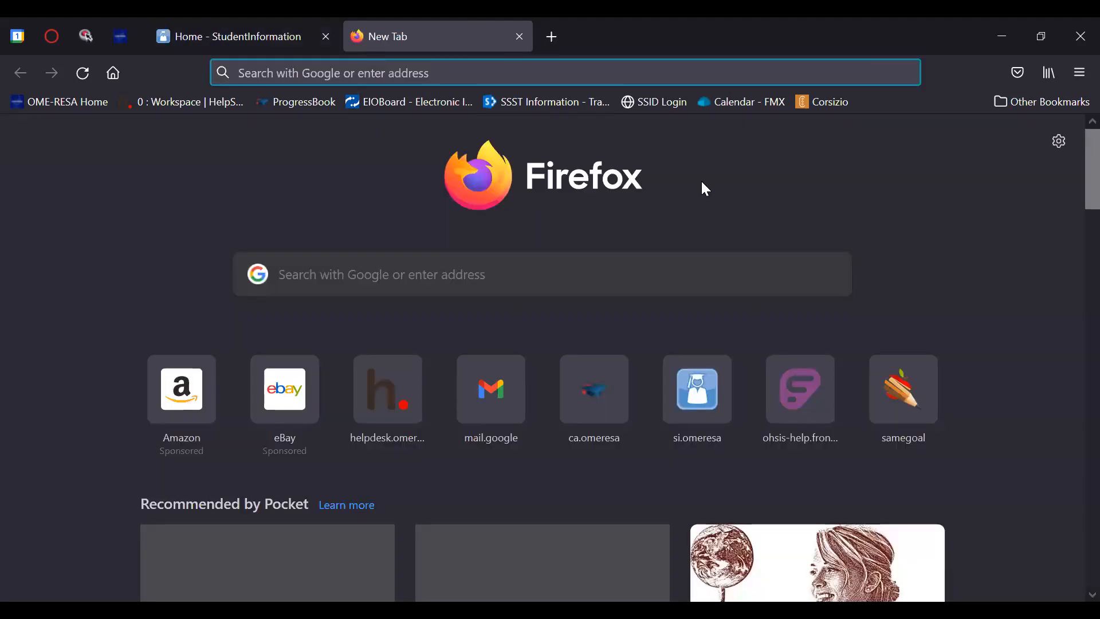
# Step: Sign in to ProgressBook in the new tab and select OMERESA High School as the building
pyautogui.click(319, 102)
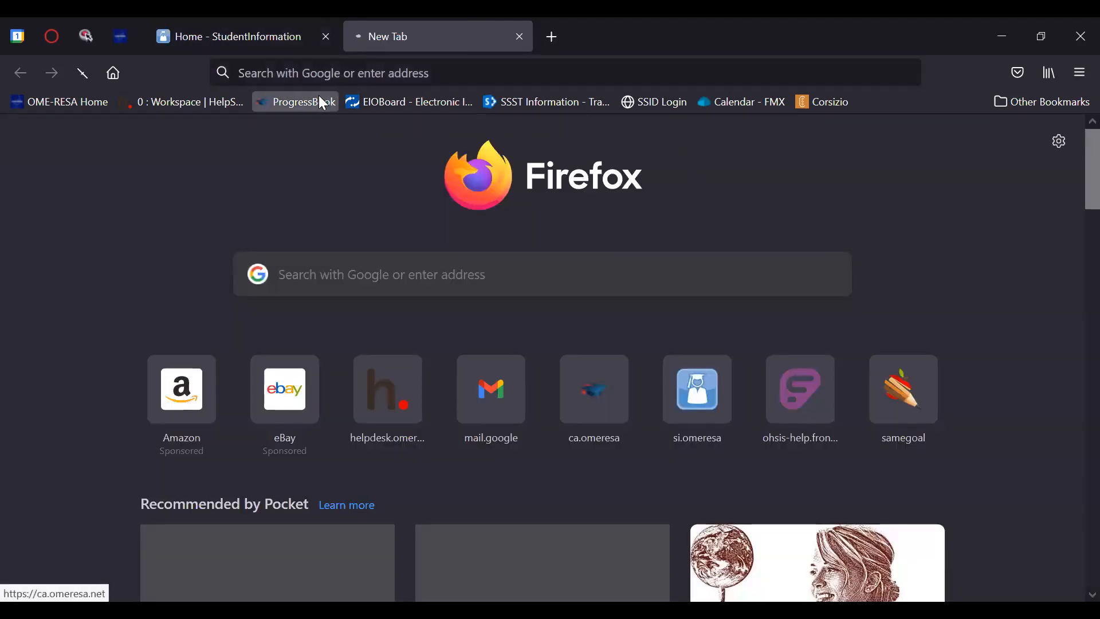
pyautogui.click(95, 465)
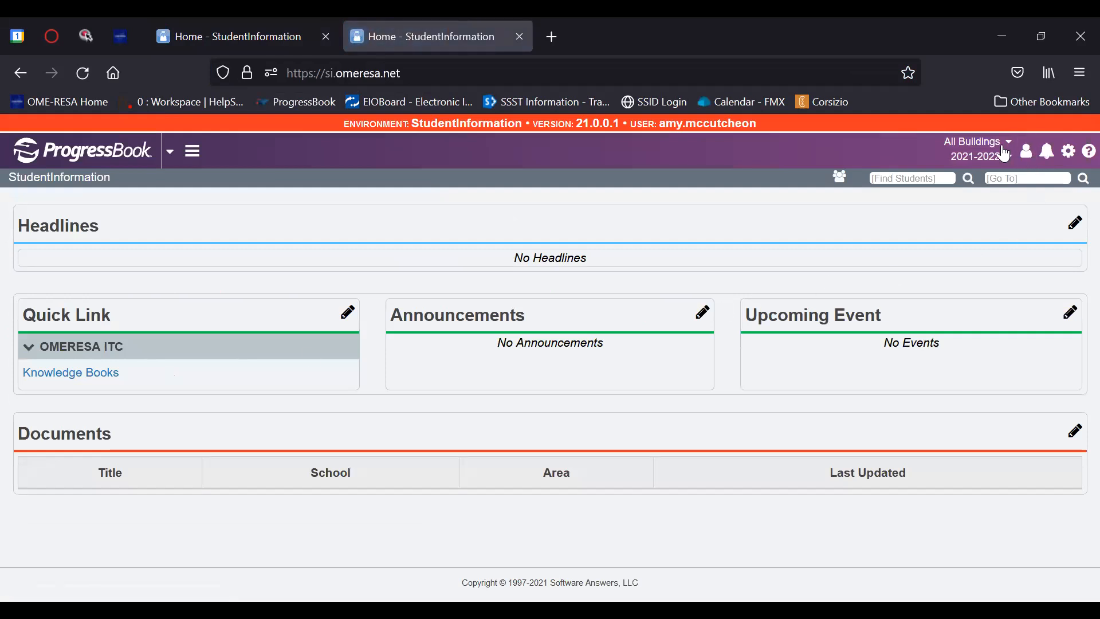
pyautogui.click(1005, 154)
pyautogui.scroll(-20, 904, 321)
pyautogui.scroll(-20, 904, 321)
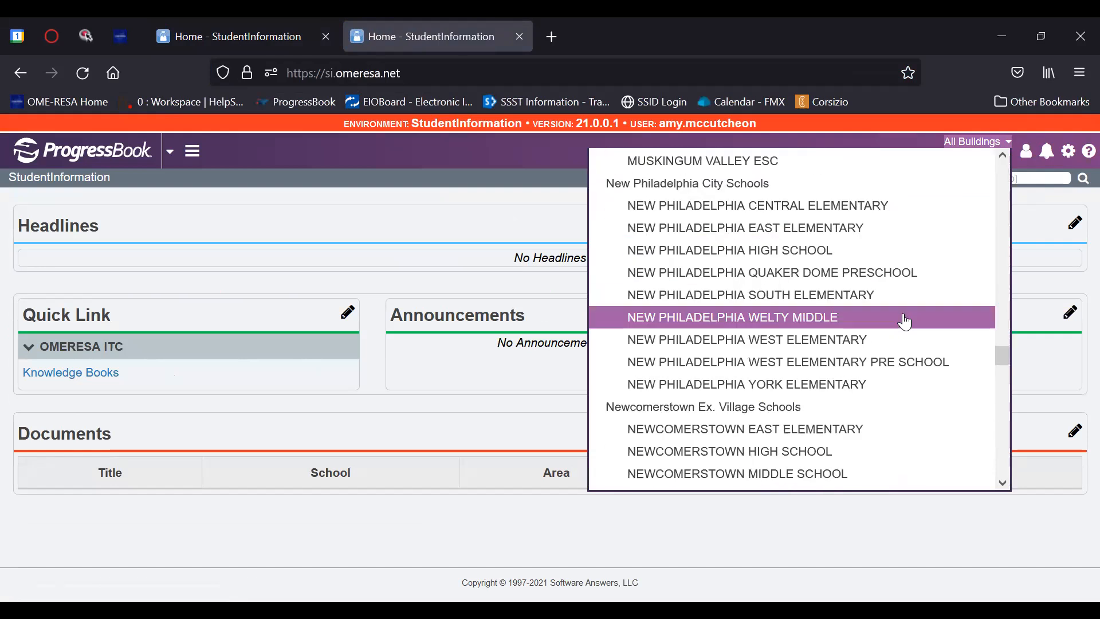
pyautogui.scroll(-4, 905, 321)
pyautogui.scroll(-1, 904, 321)
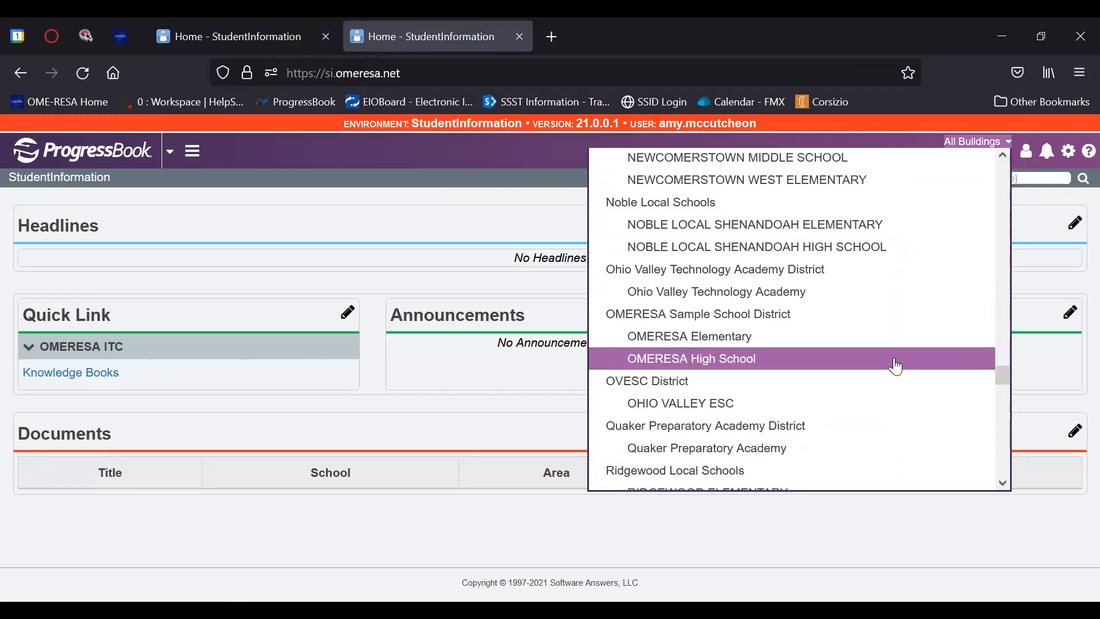
pyautogui.click(899, 360)
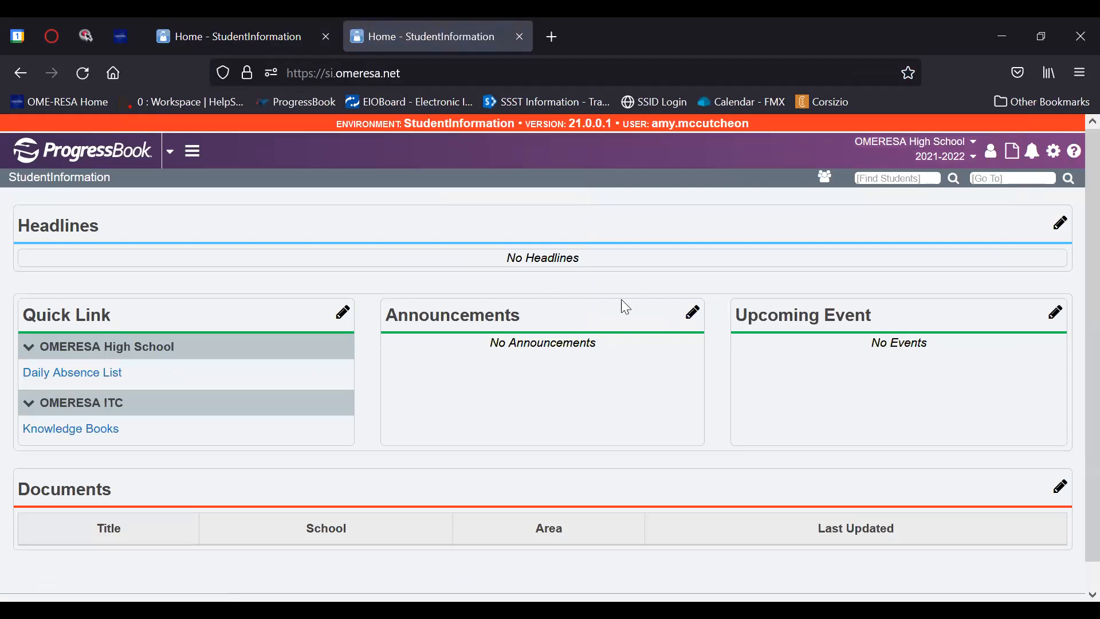
# Step: Open the Student Registration Wizard through the Go To box using 'registr'
pyautogui.click(1015, 180)
pyautogui.click(1031, 178)
pyautogui.click(1032, 178)
pyautogui.click(193, 150)
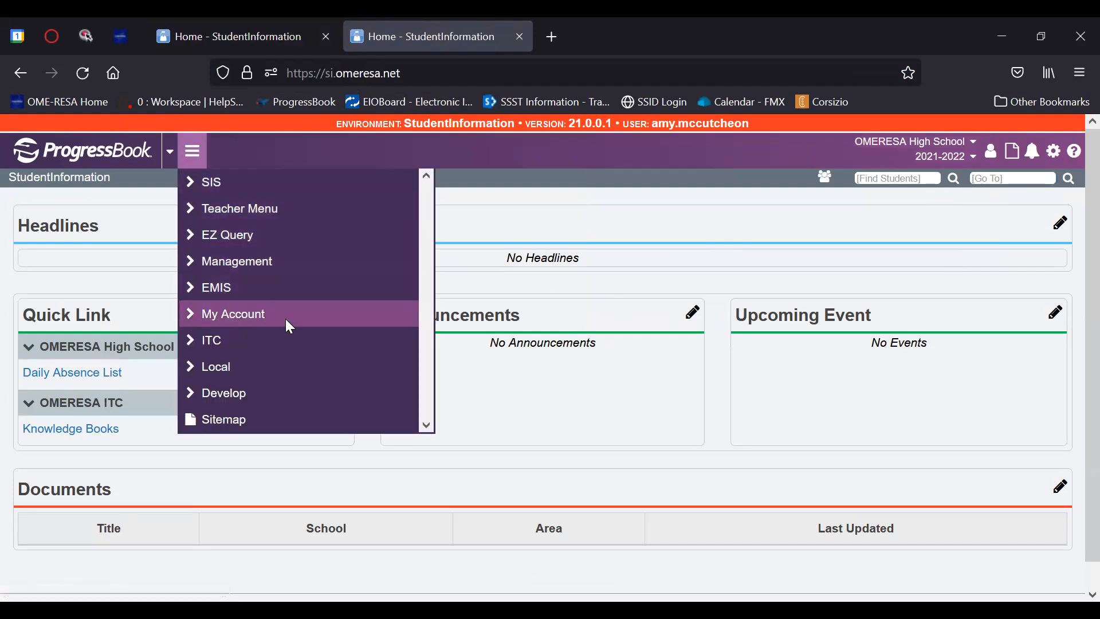
pyautogui.click(1007, 179)
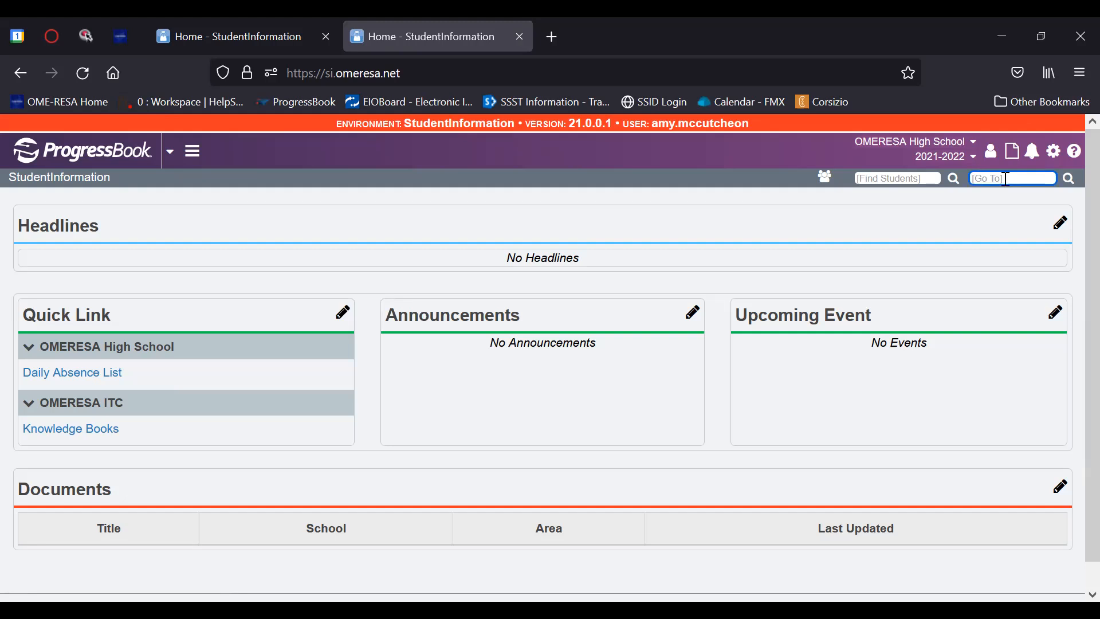
pyautogui.write('registr')
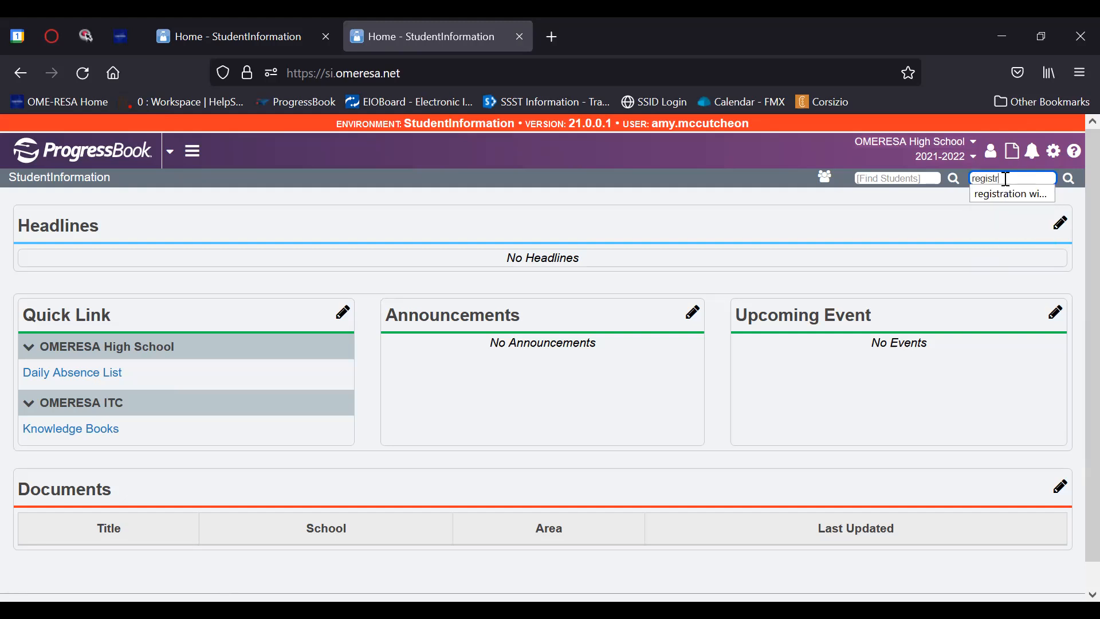
pyautogui.press('Down')
pyautogui.press('Return')
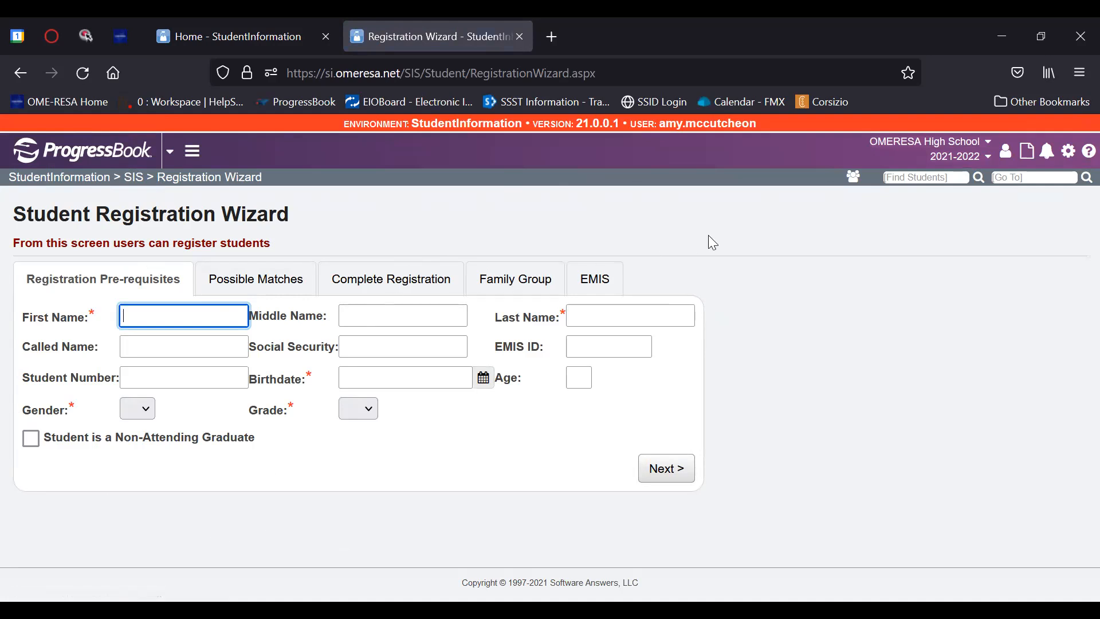
# Step: Search all years across every school for the student's last and first name
pyautogui.click(853, 179)
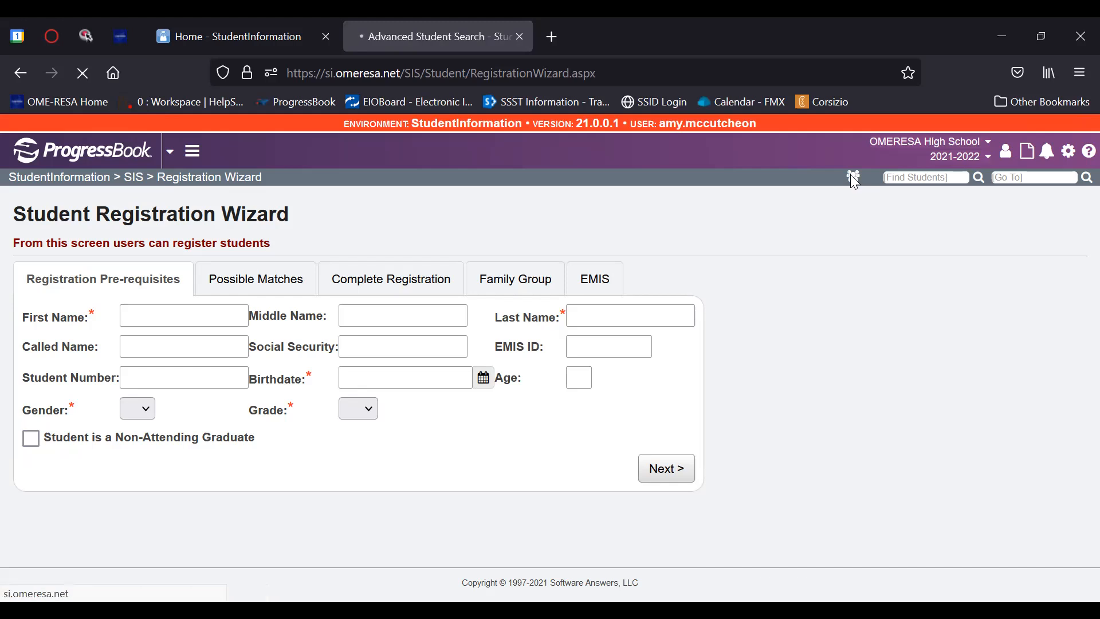
pyautogui.scroll(-2, 799, 279)
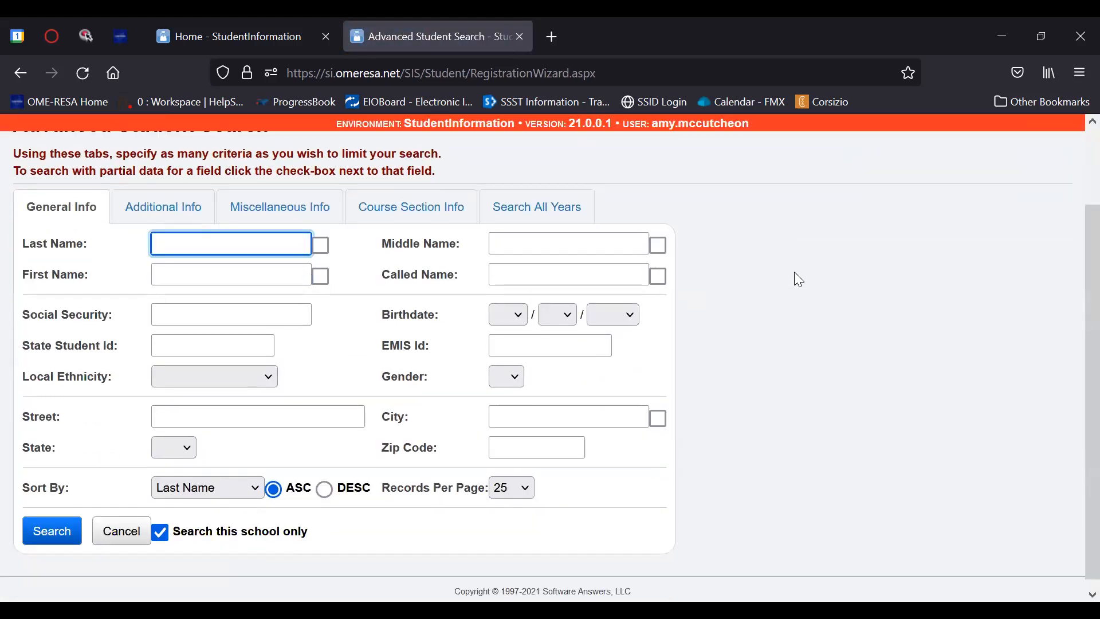
pyautogui.click(552, 215)
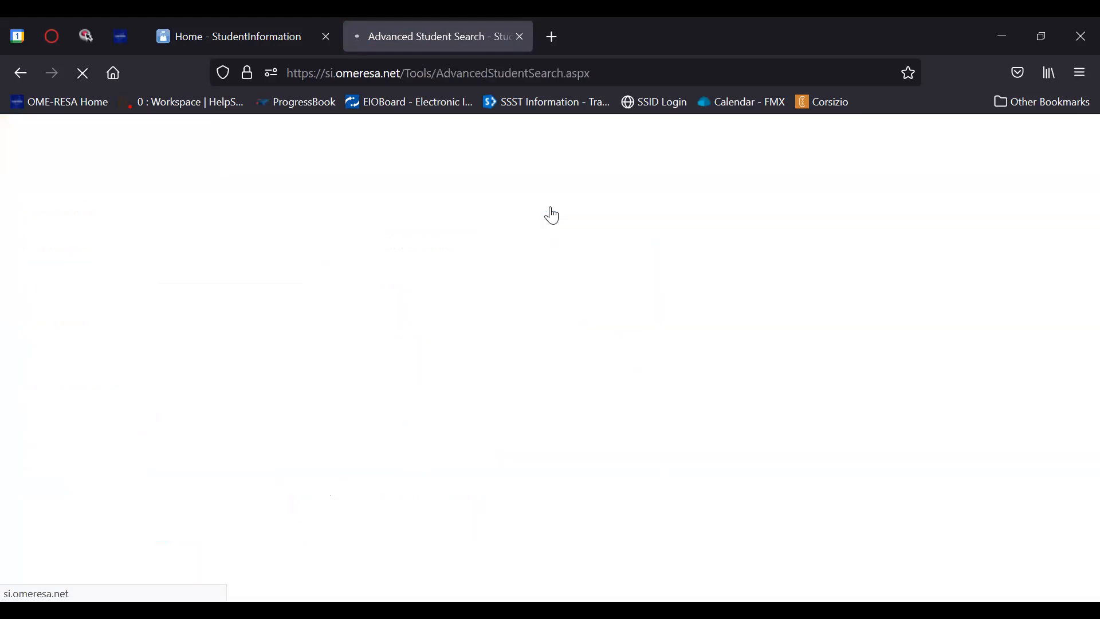
pyautogui.click(160, 523)
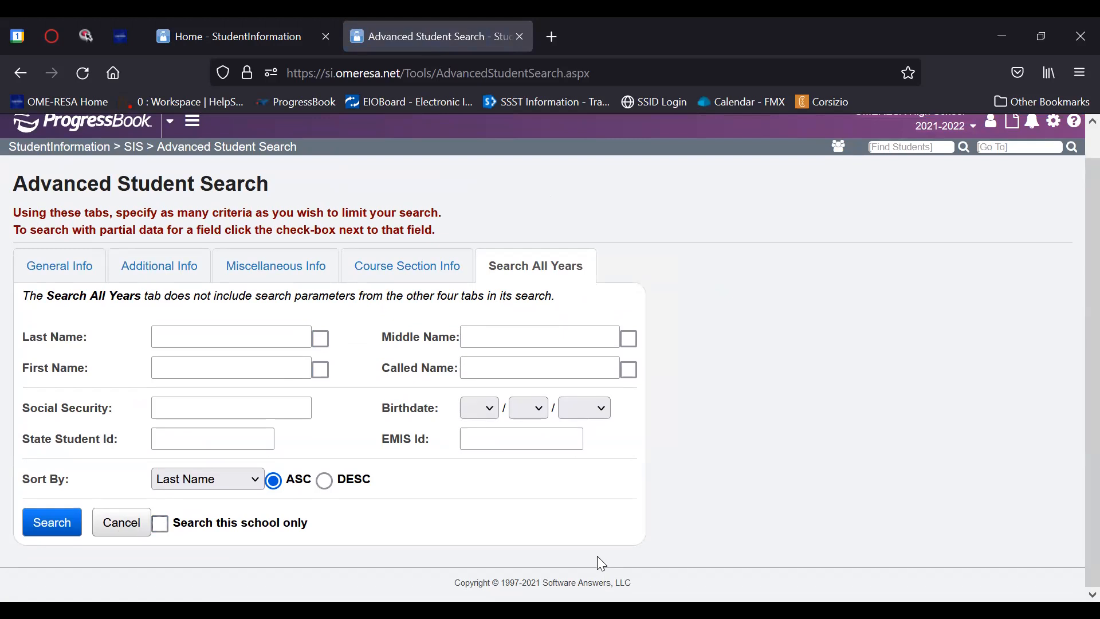
pyautogui.click(230, 342)
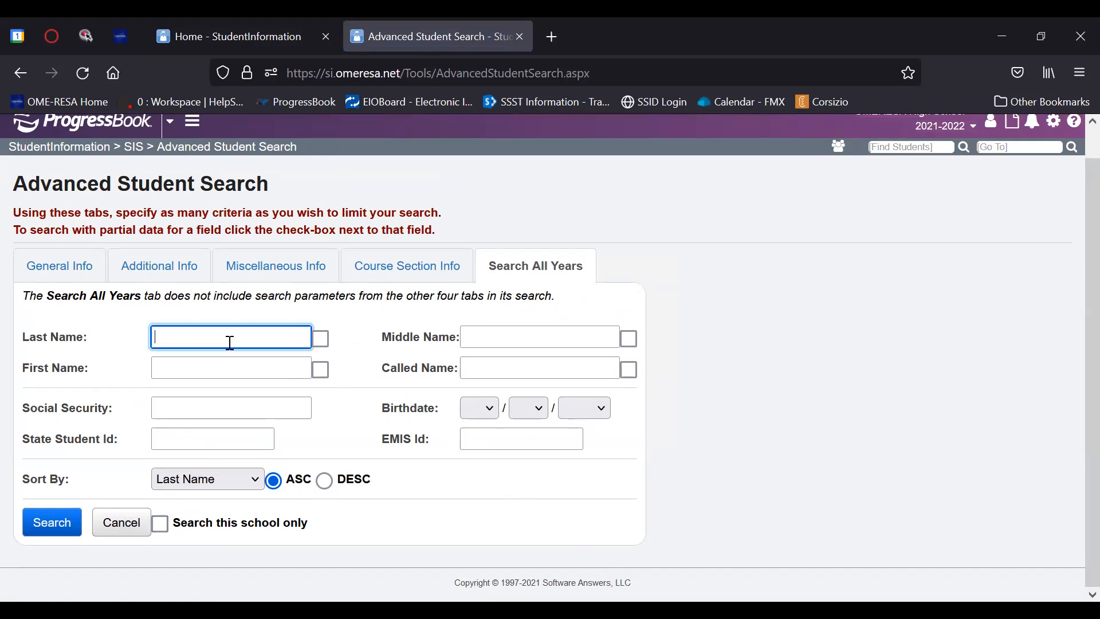
pyautogui.write('barnes')
pyautogui.click(230, 369)
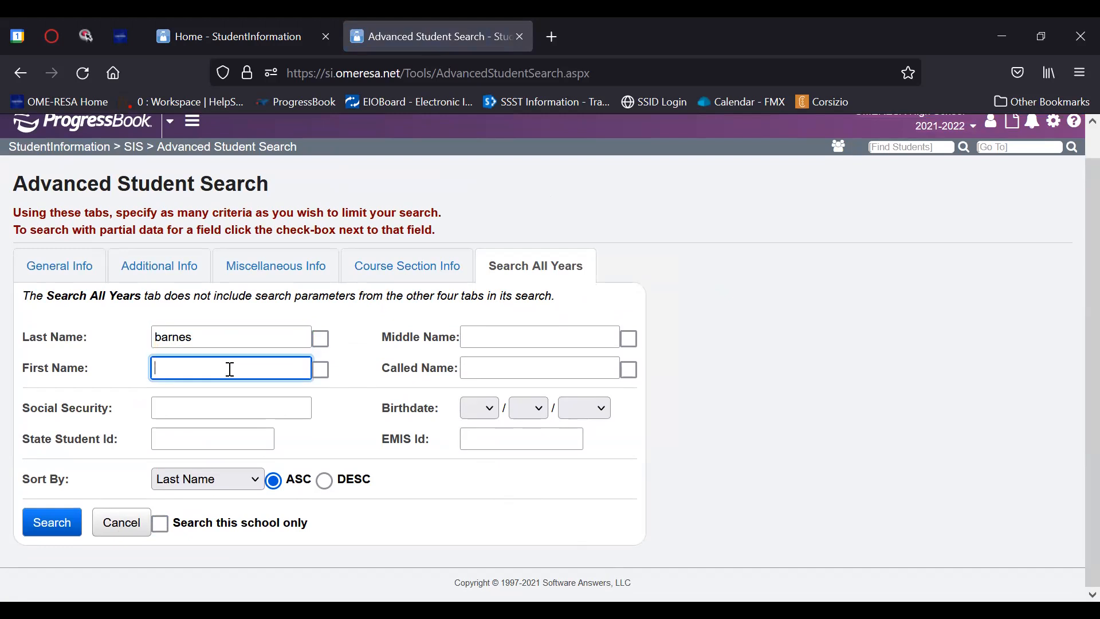
pyautogui.write('fred')
pyautogui.click(34, 530)
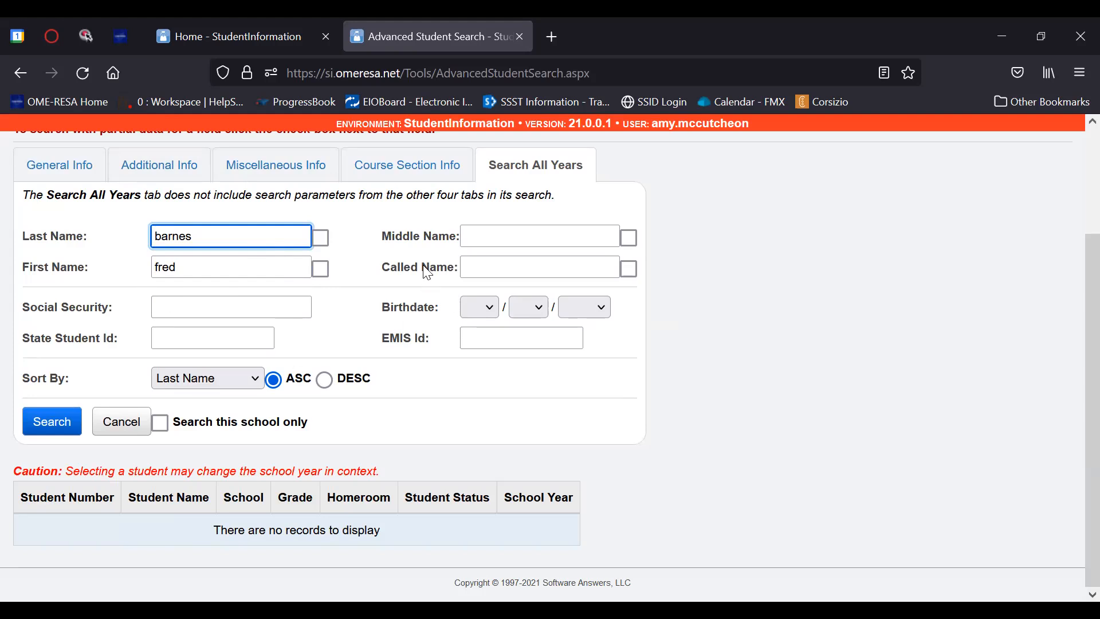
# Step: Review the other search criteria: birthdate month, social security number, state student ID and EMIS ID
pyautogui.scroll(3, 191, 426)
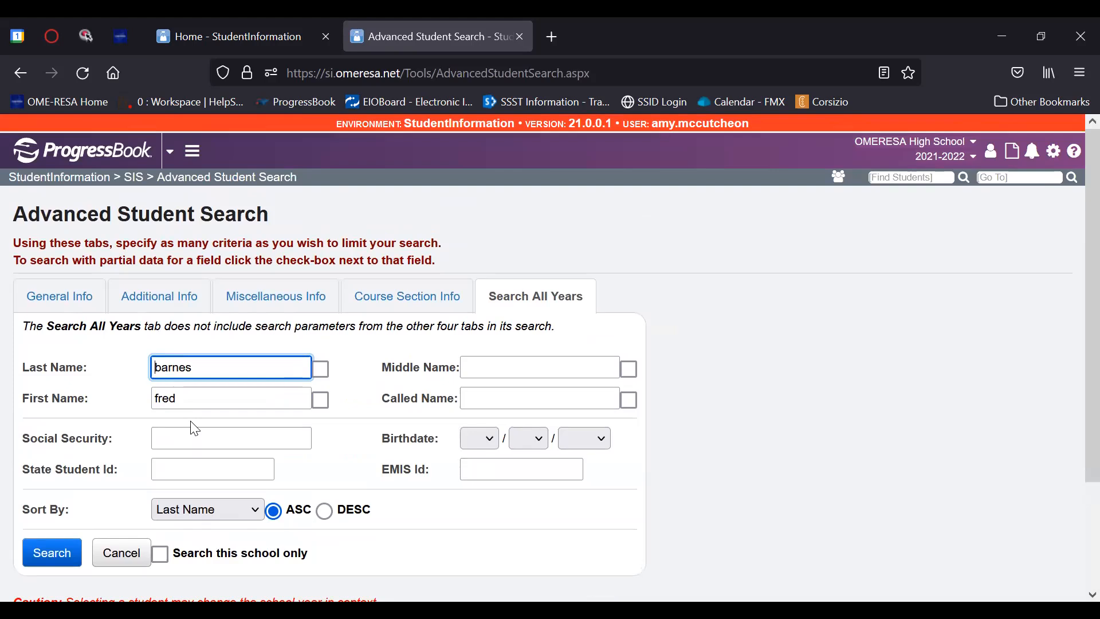
pyautogui.click(489, 442)
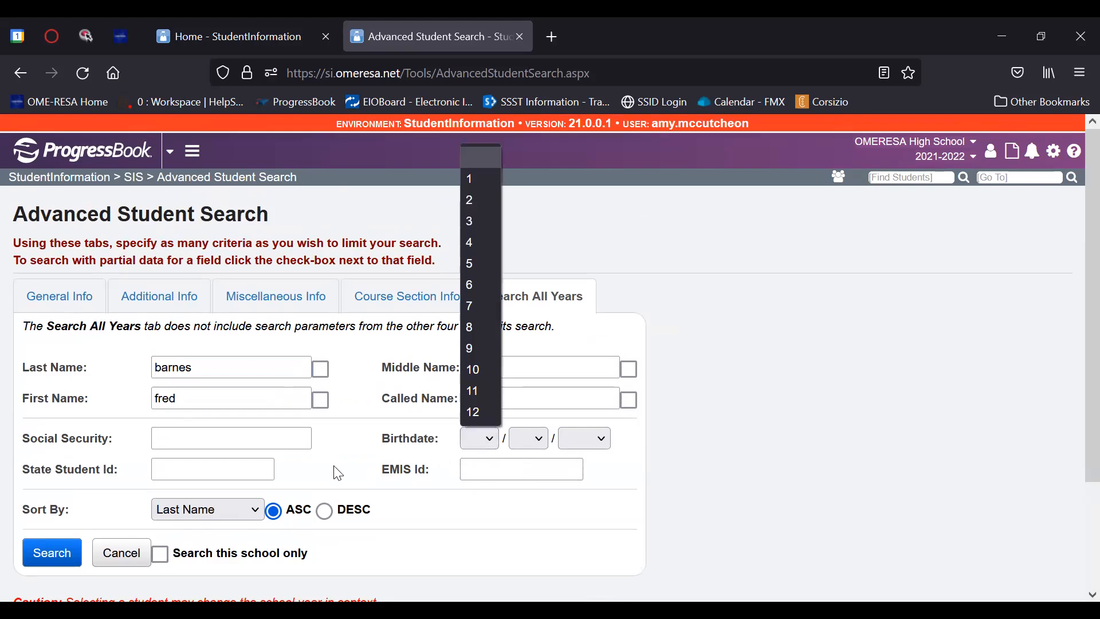
pyautogui.click(222, 439)
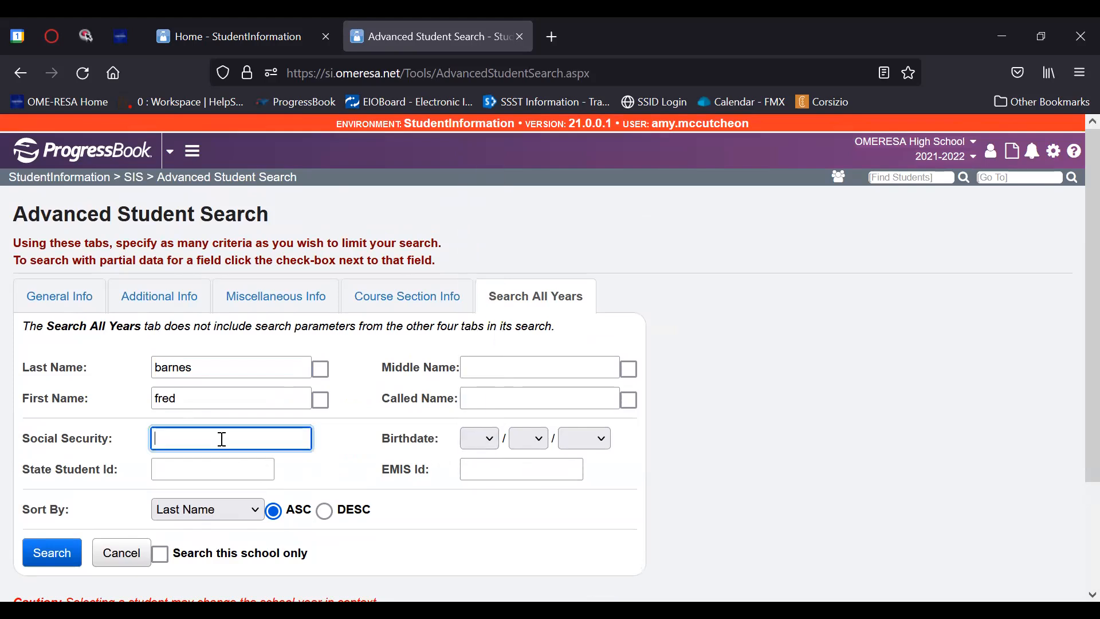
pyautogui.click(205, 478)
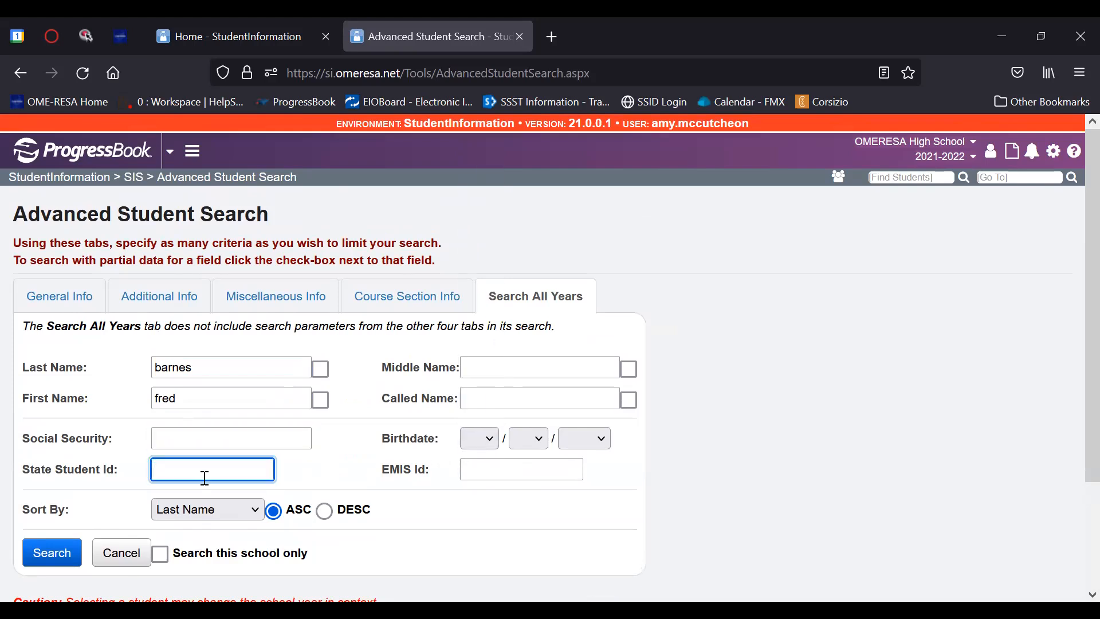
pyautogui.scroll(-2, 207, 481)
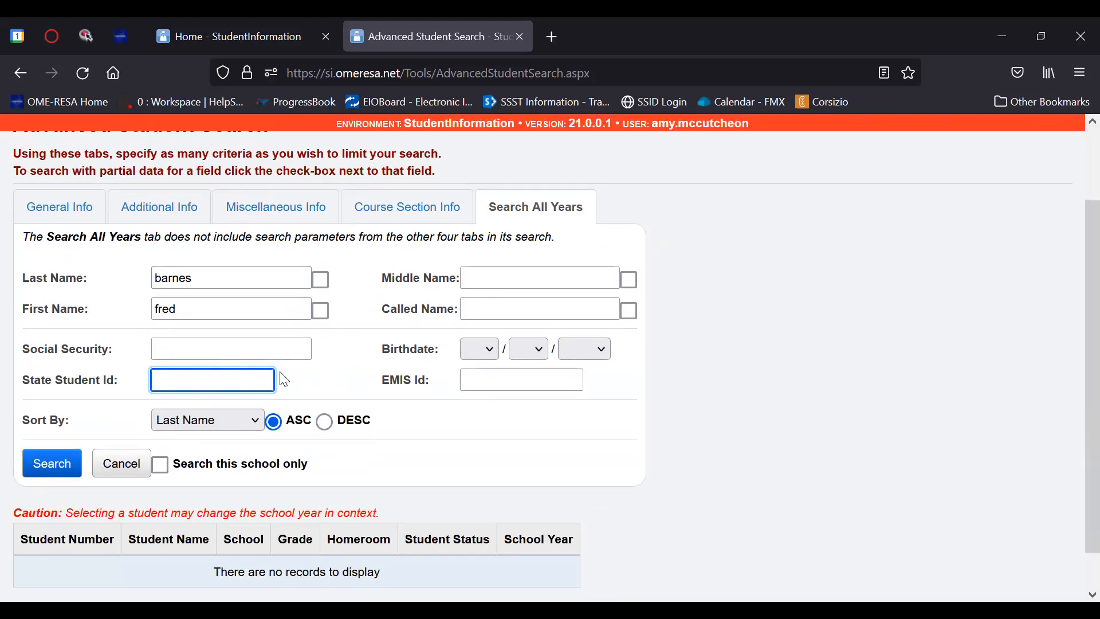
pyautogui.scroll(2, 472, 446)
pyautogui.click(508, 469)
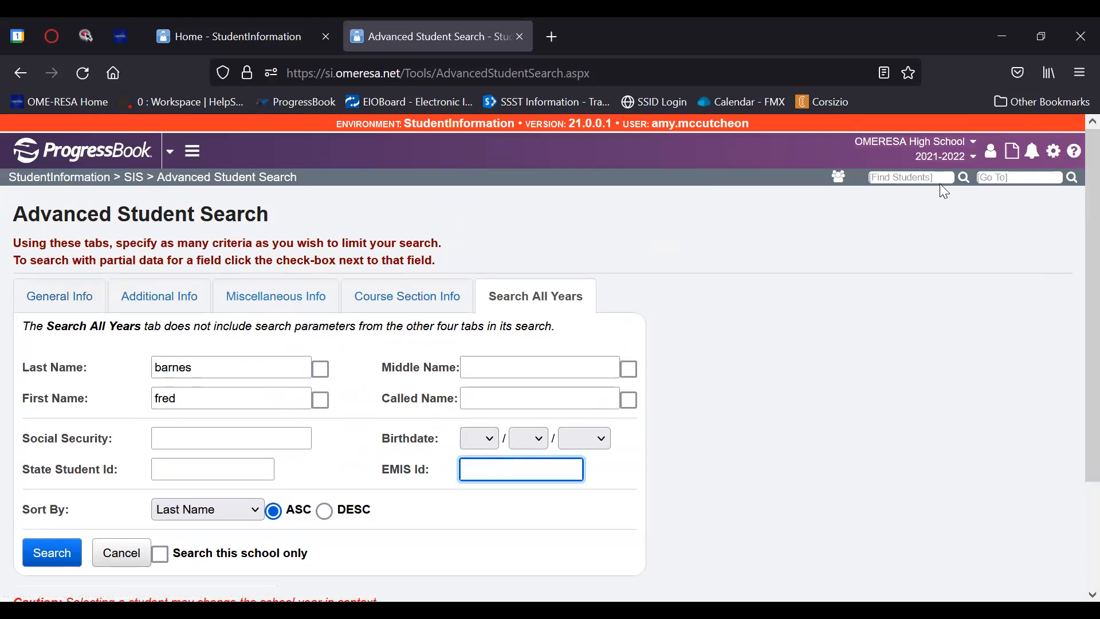
# Step: Return to the Student Registration Wizard and enter the new student's first and last name
pyautogui.click(997, 178)
pyautogui.write('reg')
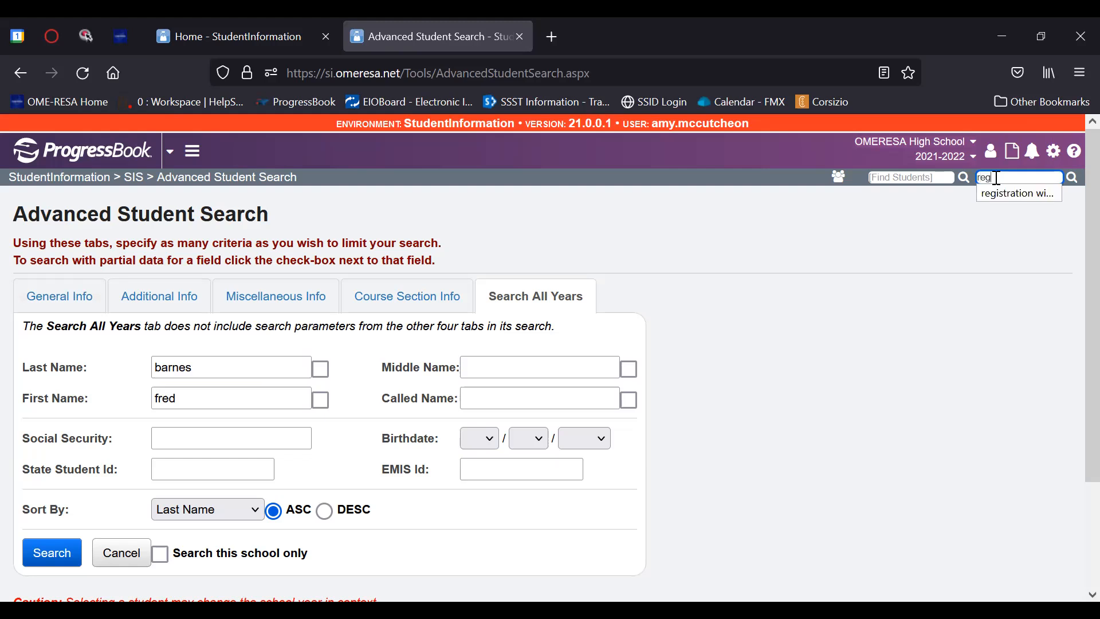
pyautogui.press('Down')
pyautogui.press('Return')
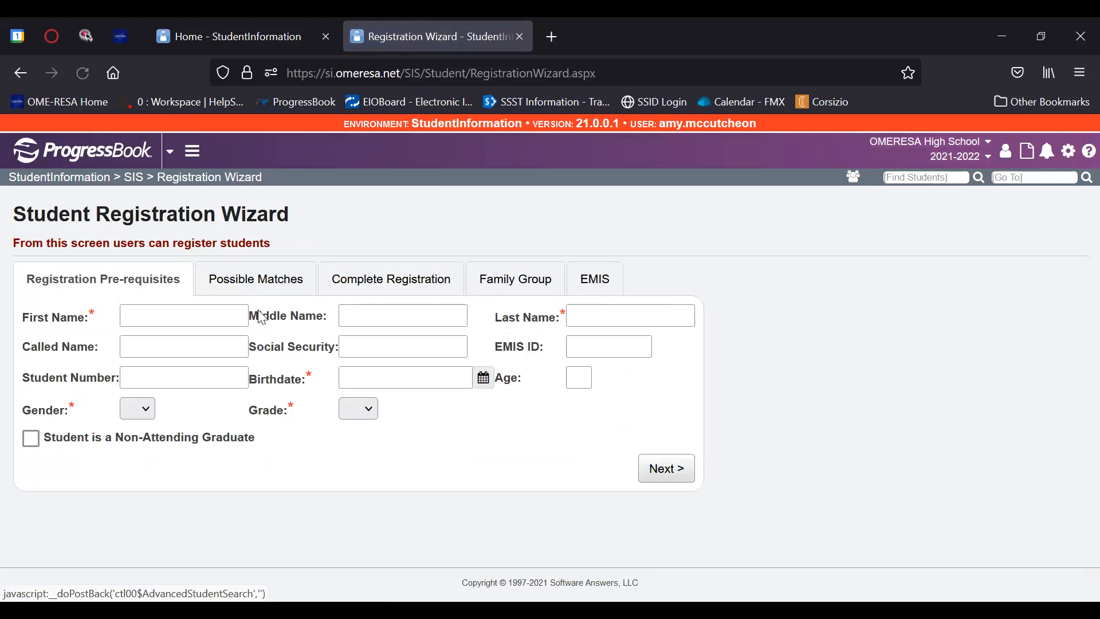
pyautogui.click(197, 316)
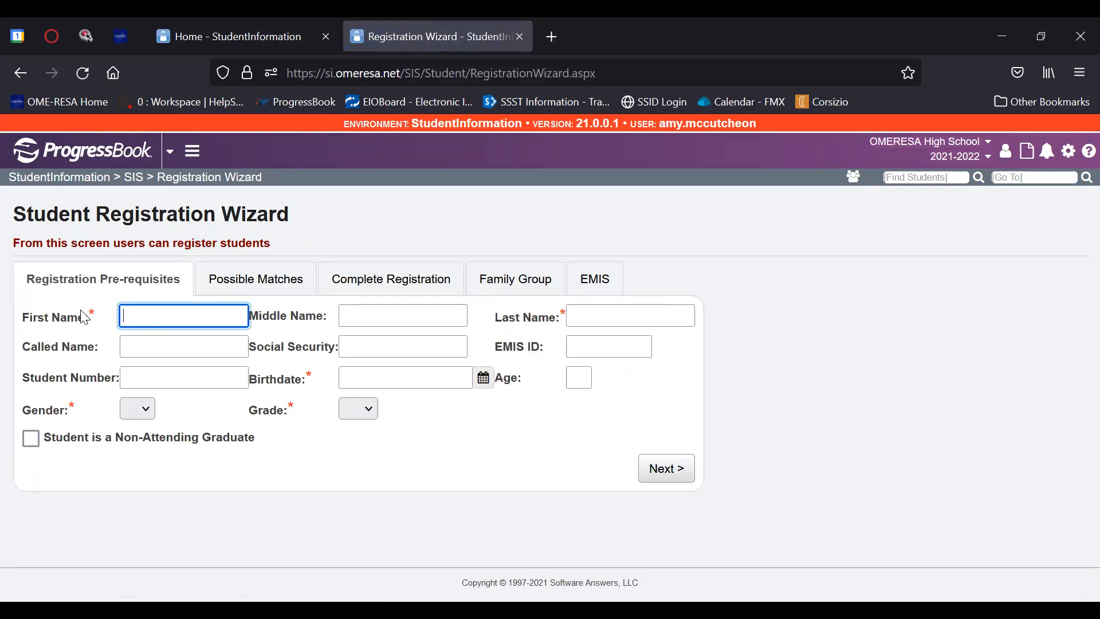
pyautogui.write('Fred')
pyautogui.press('Tab')
pyautogui.press('Tab')
pyautogui.write('B')
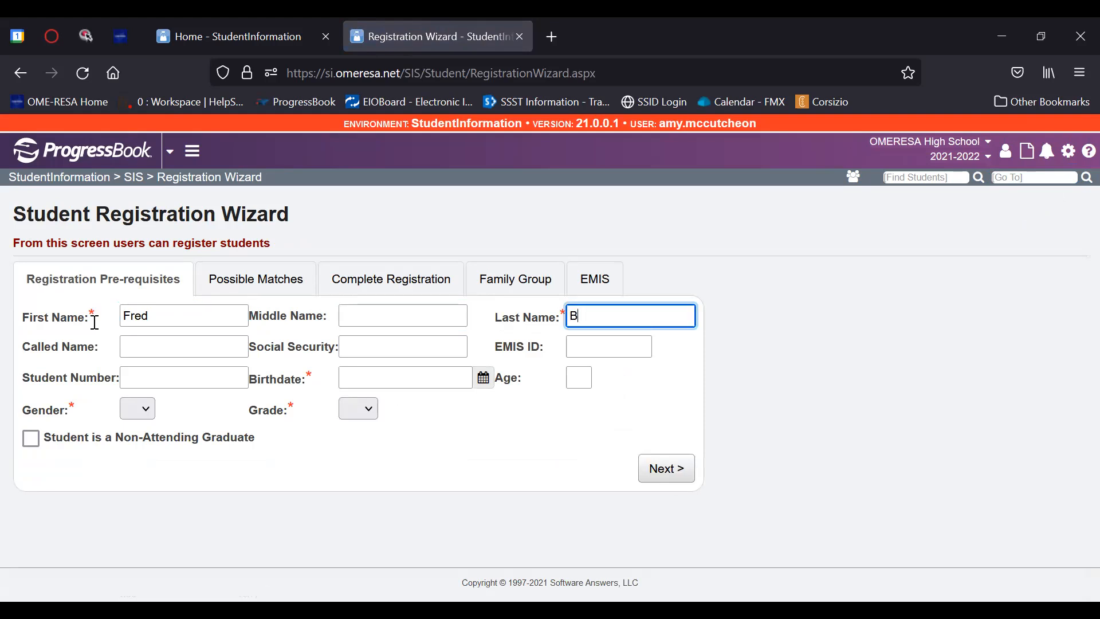
pyautogui.write('arnes')
pyautogui.click(427, 379)
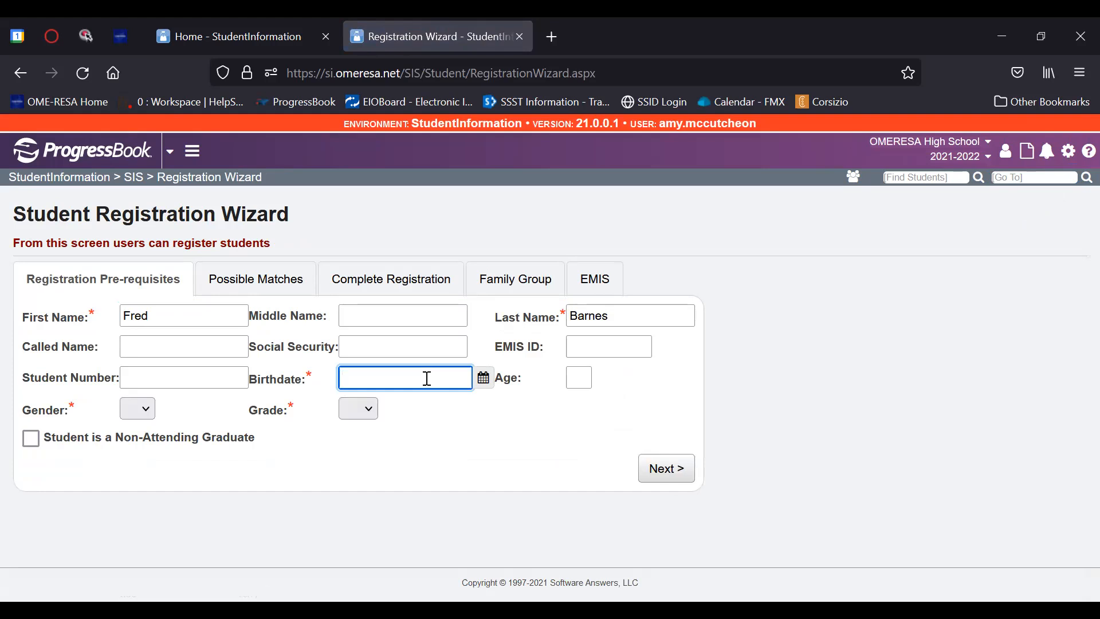
pyautogui.write('02/')
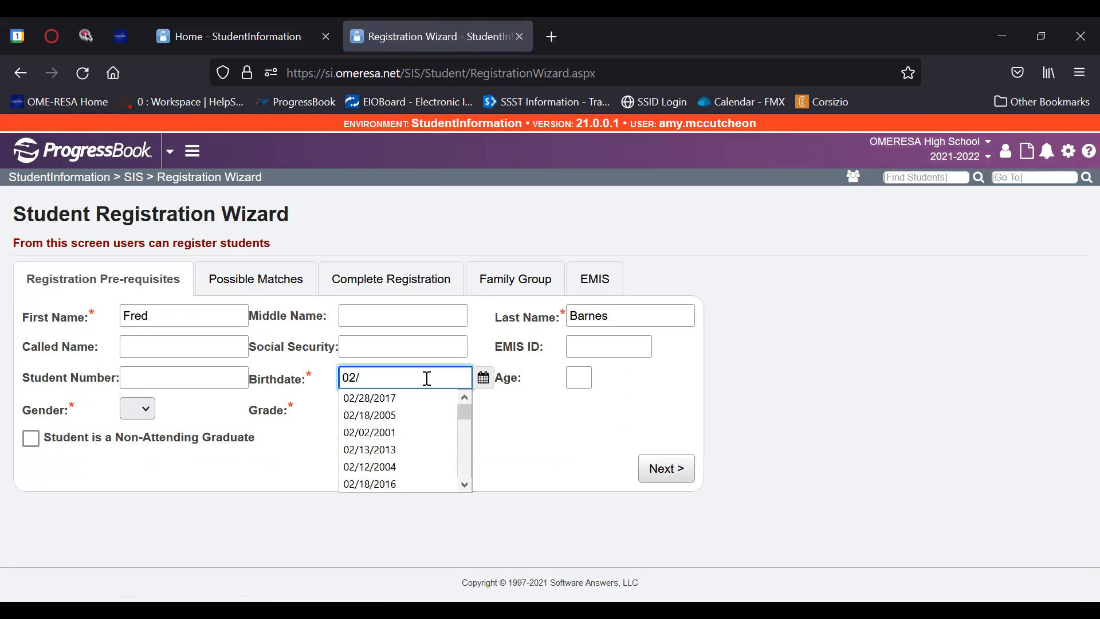
pyautogui.write('06/')
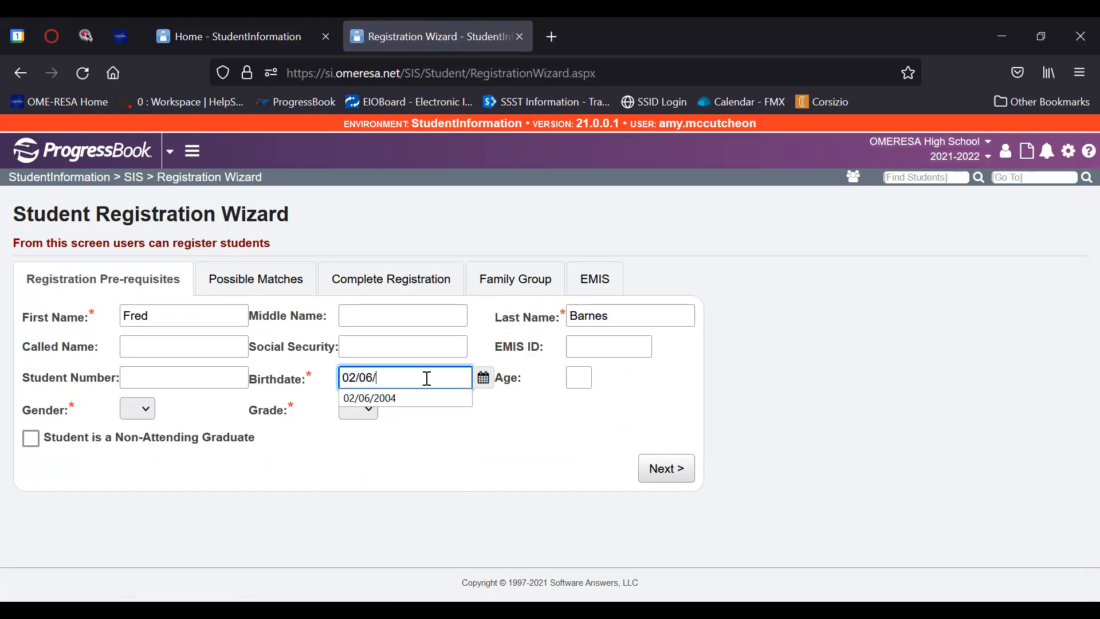
pyautogui.write('2006')
pyautogui.press('Tab')
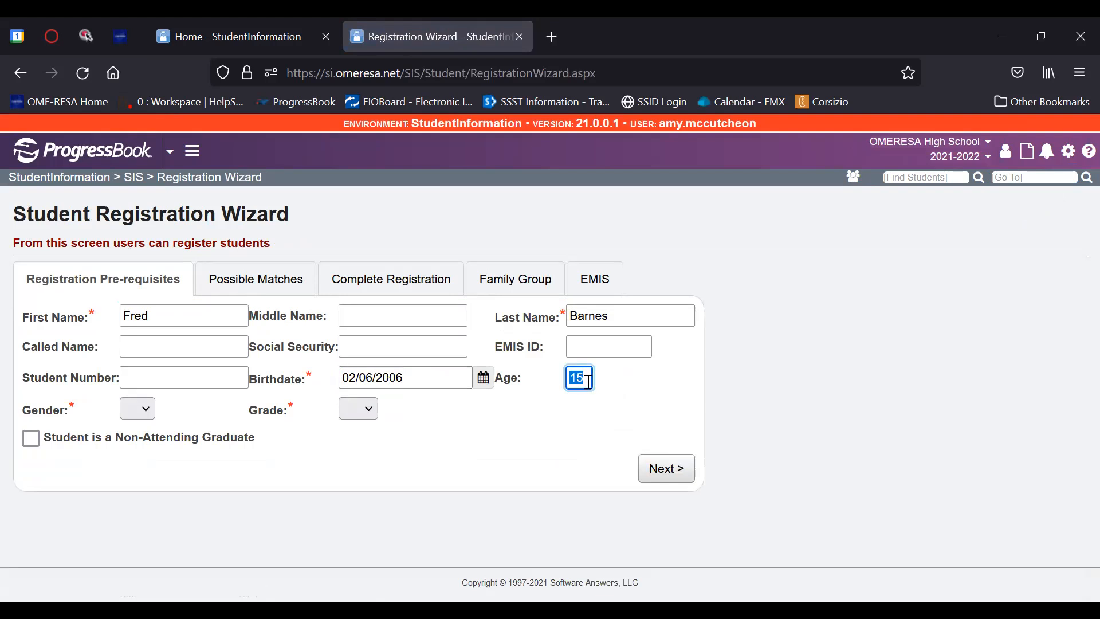
pyautogui.click(134, 411)
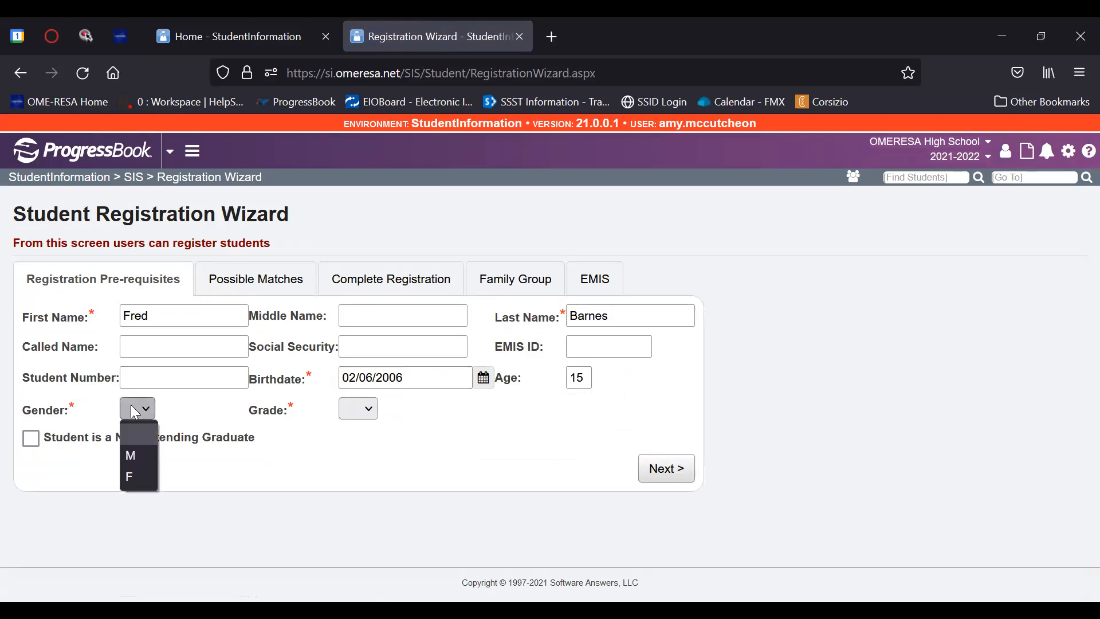
pyautogui.click(131, 455)
pyautogui.click(353, 415)
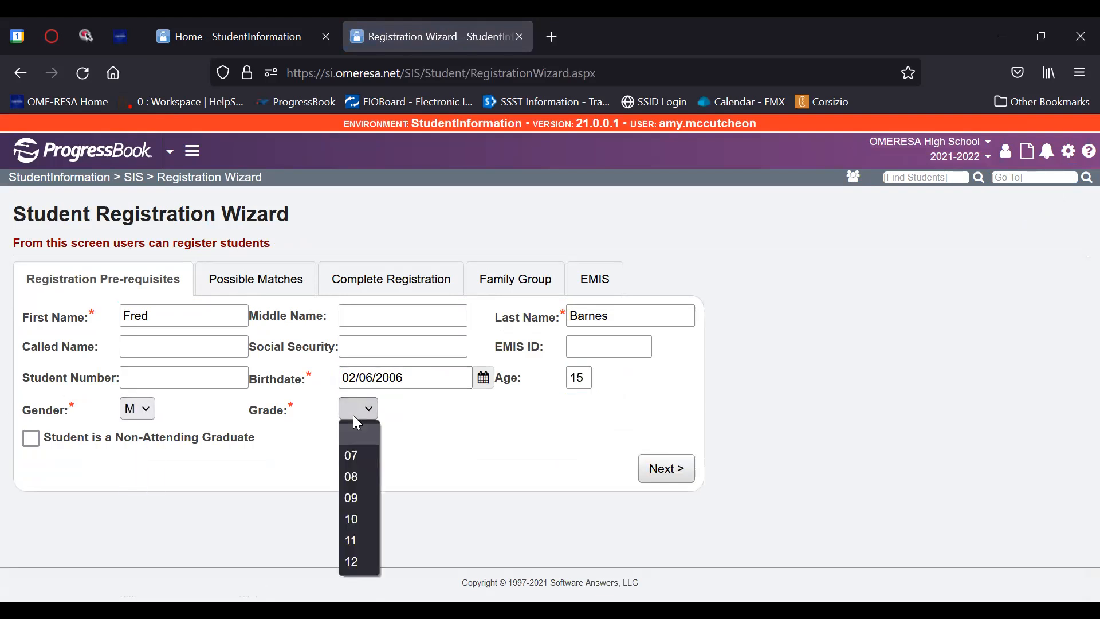
pyautogui.click(367, 498)
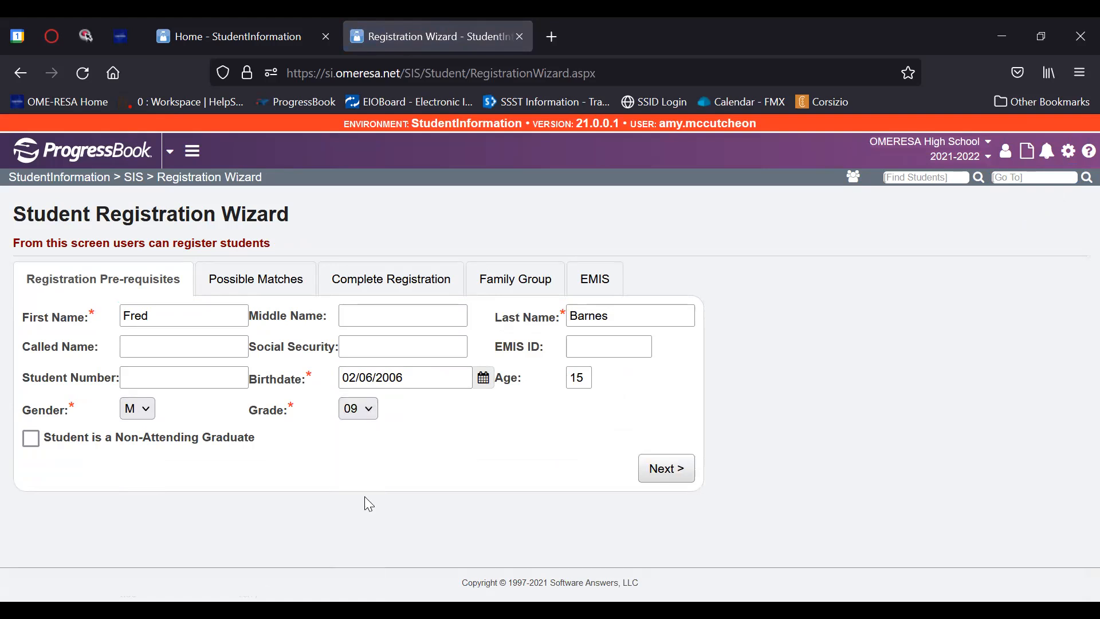
pyautogui.click(660, 481)
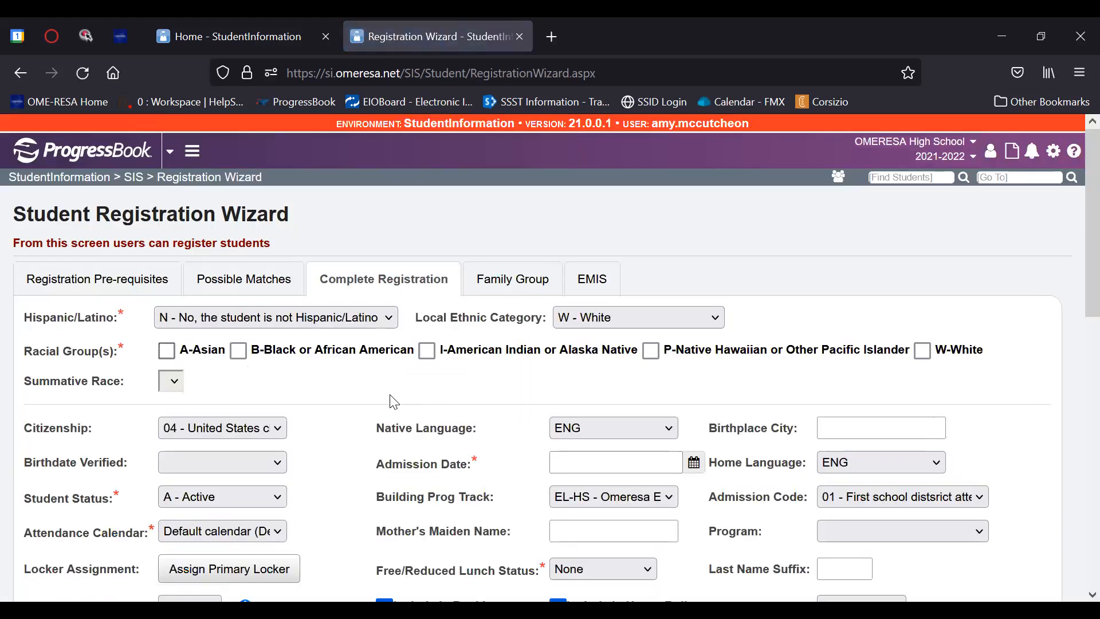
# Step: Highlight the Possible Matches step, then switch to the Complete Registration step
pyautogui.moveTo(198, 278); pyautogui.dragTo(287, 281)
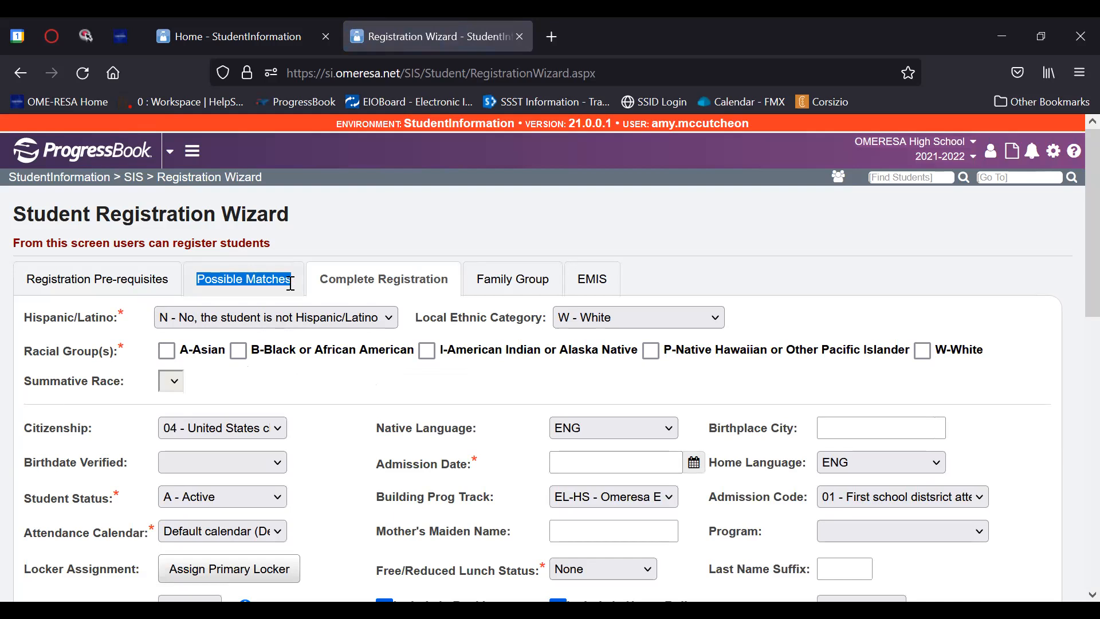
pyautogui.moveTo(196, 279); pyautogui.dragTo(295, 281)
pyautogui.click(326, 283)
# Step: Check racial group W-White, set admission date 10/01/2021 and lunch status Applied-Denied
pyautogui.click(922, 350)
pyautogui.scroll(-1, 925, 365)
pyautogui.scroll(-2, 925, 364)
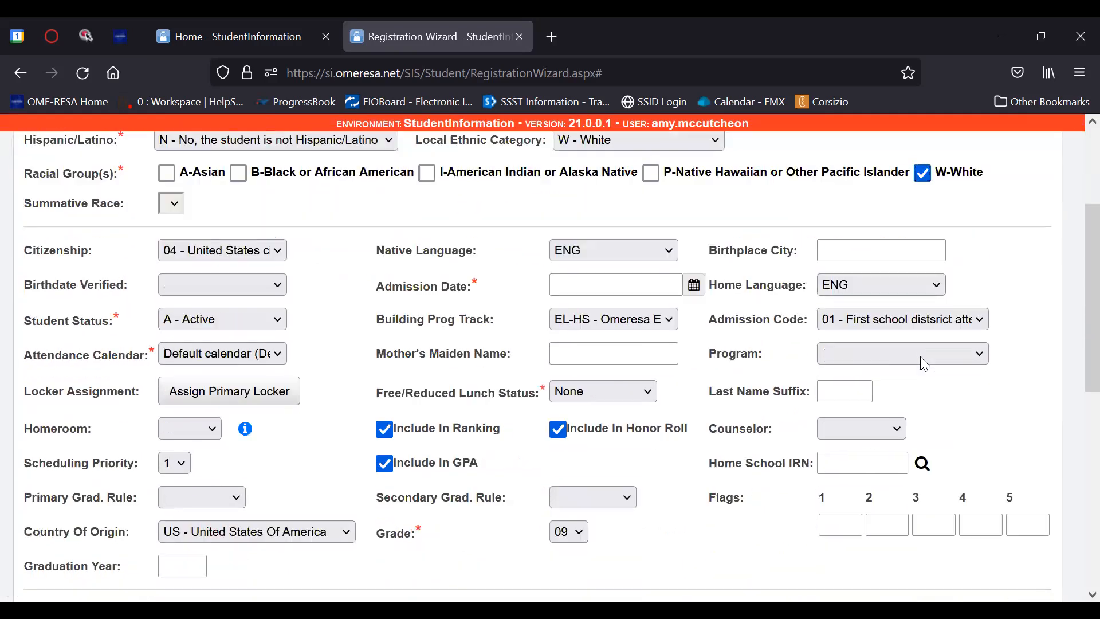
pyautogui.click(696, 285)
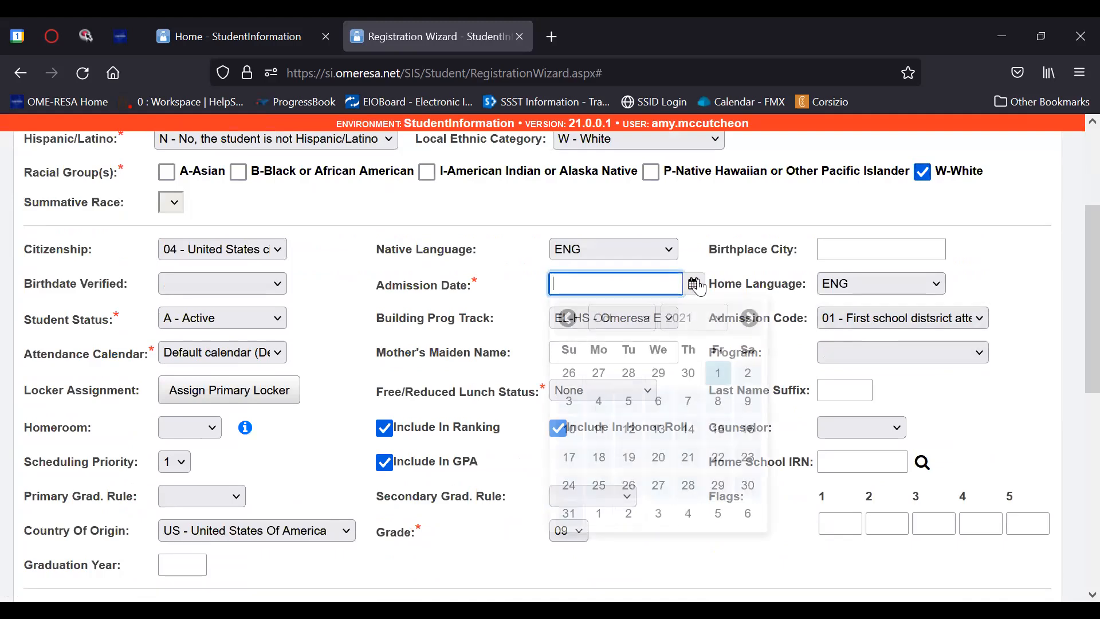
pyautogui.click(719, 374)
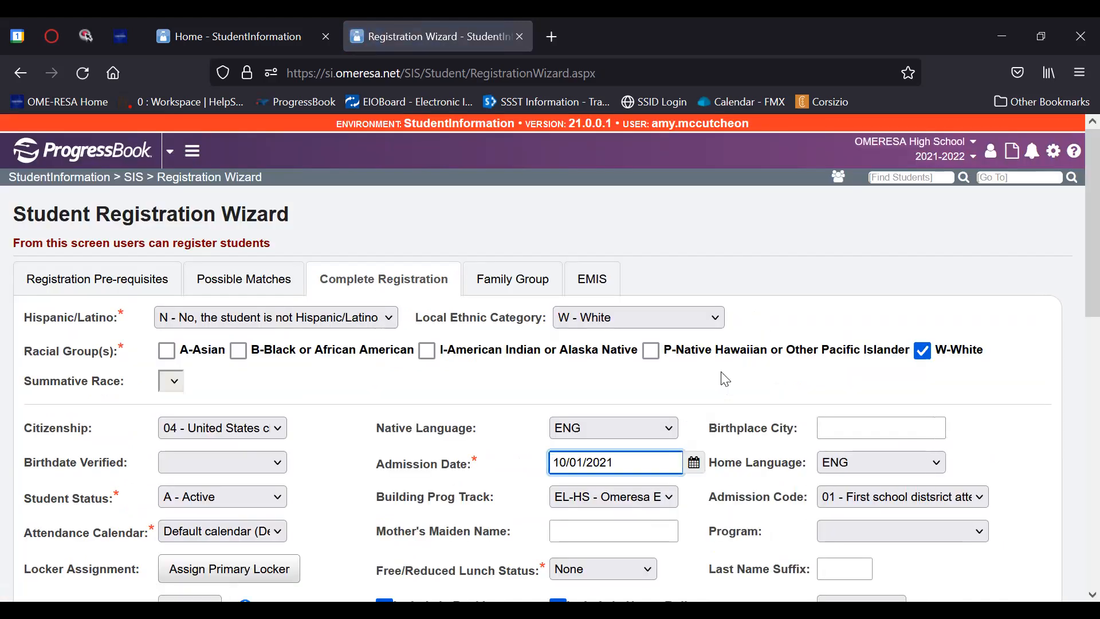
pyautogui.scroll(-2, 724, 378)
pyautogui.scroll(-2, 725, 379)
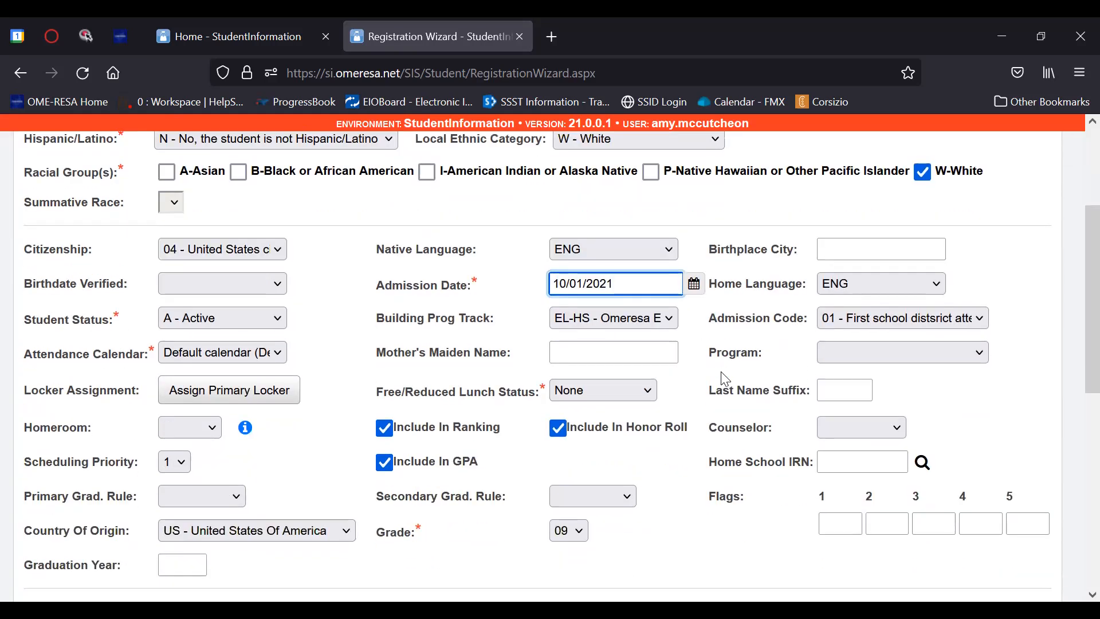
pyautogui.click(619, 387)
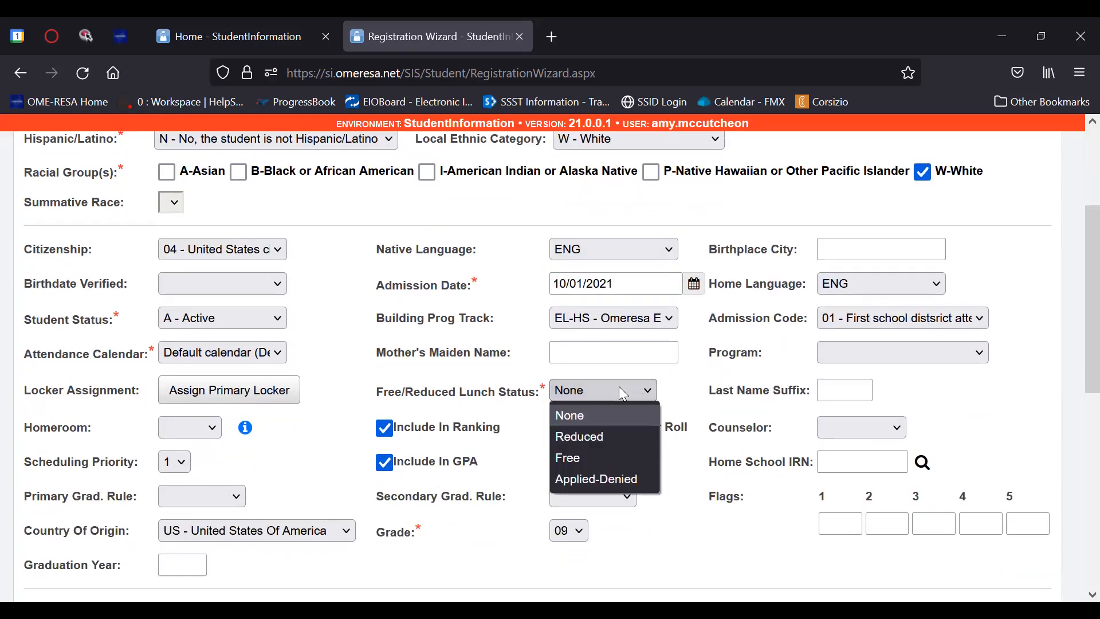
pyautogui.click(638, 481)
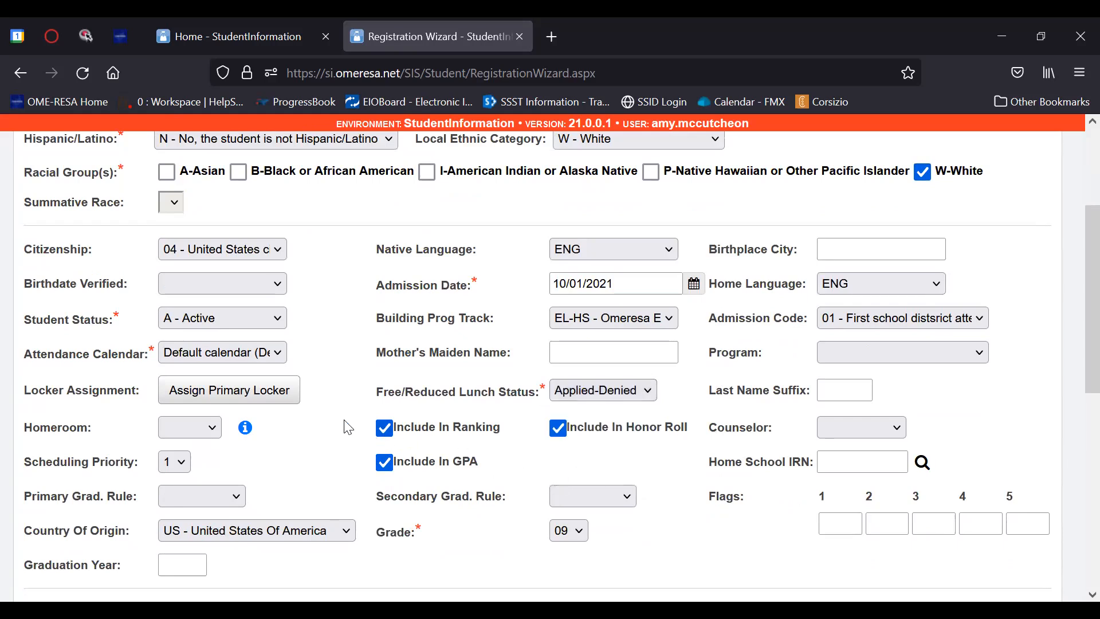
# Step: Keep the Default attendance calendar and move down to the residence address section
pyautogui.click(280, 366)
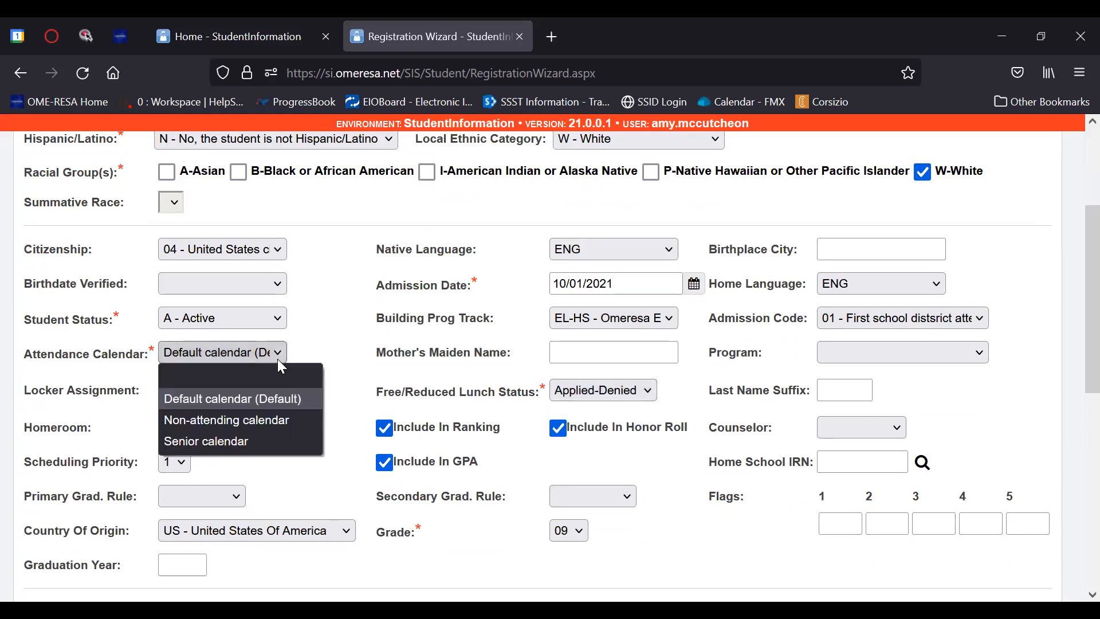
pyautogui.click(280, 363)
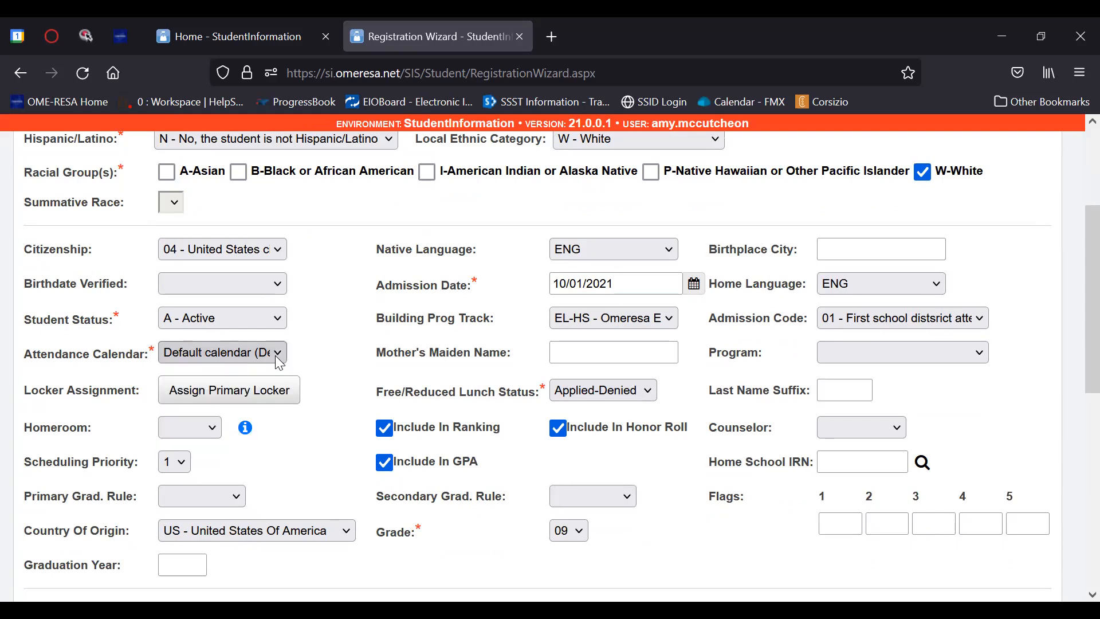
pyautogui.scroll(-2, 280, 363)
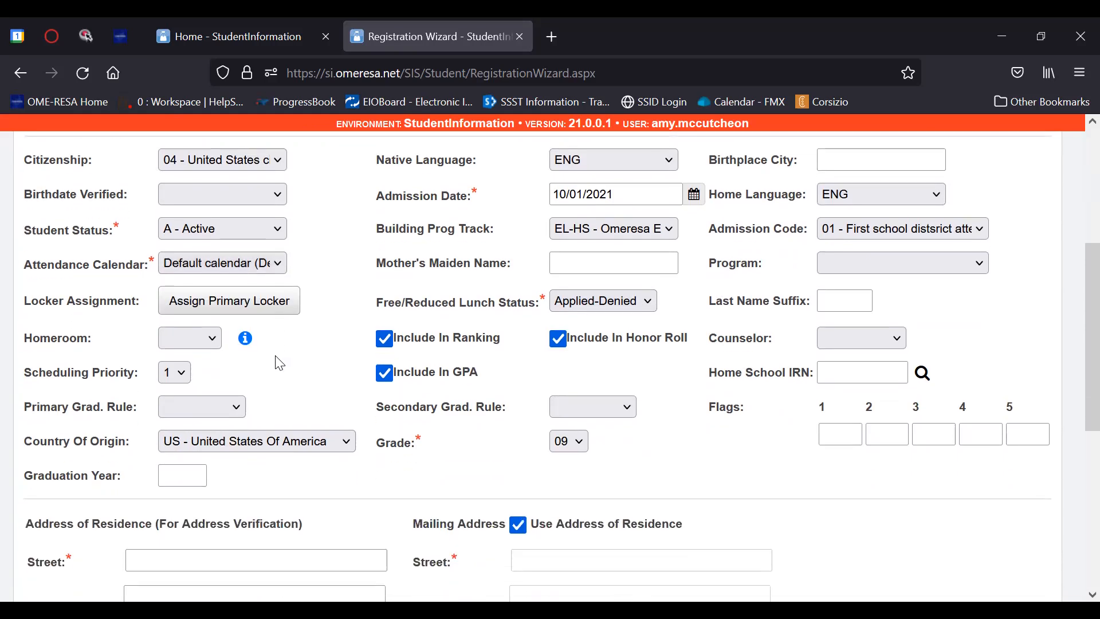
pyautogui.scroll(-2, 279, 363)
pyautogui.scroll(-3, 279, 363)
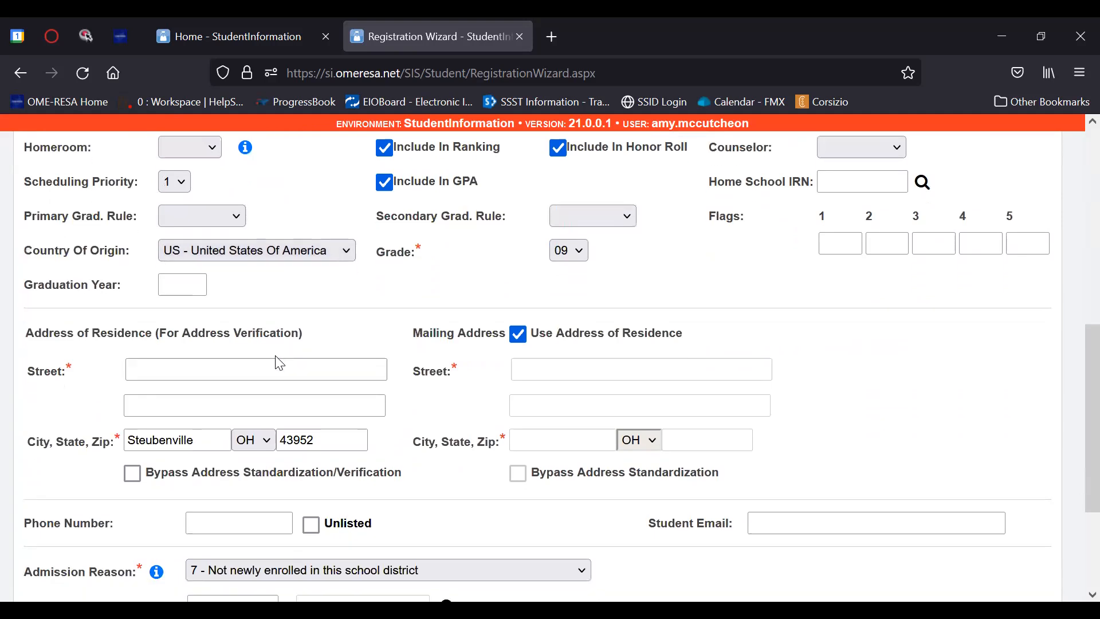
pyautogui.scroll(-2, 306, 324)
pyautogui.click(281, 211)
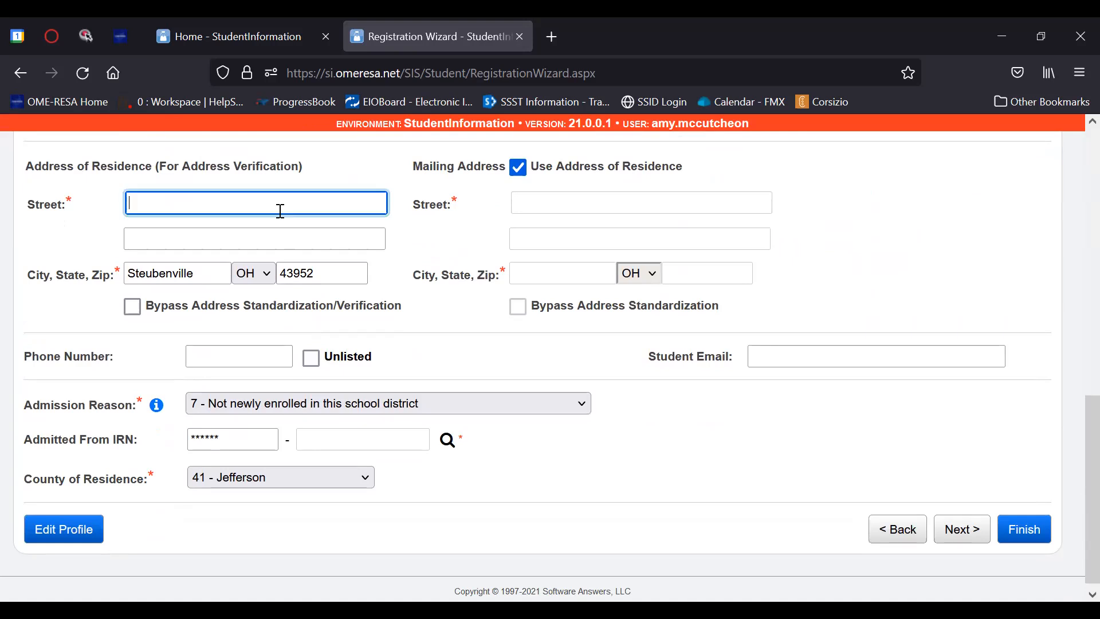
pyautogui.write('5')
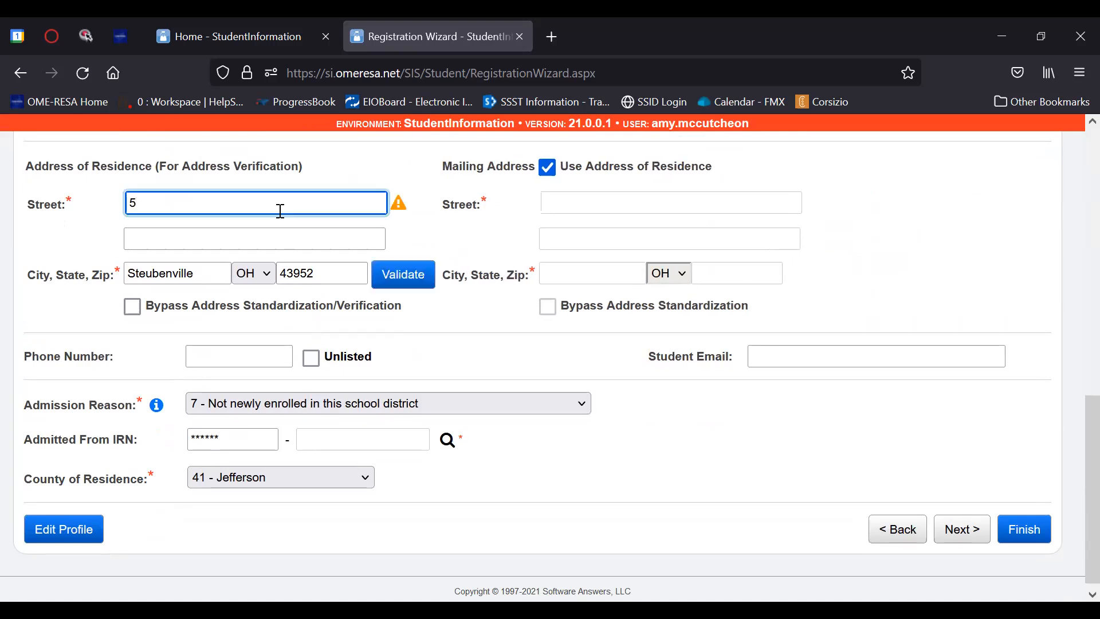
pyautogui.write('2 A')
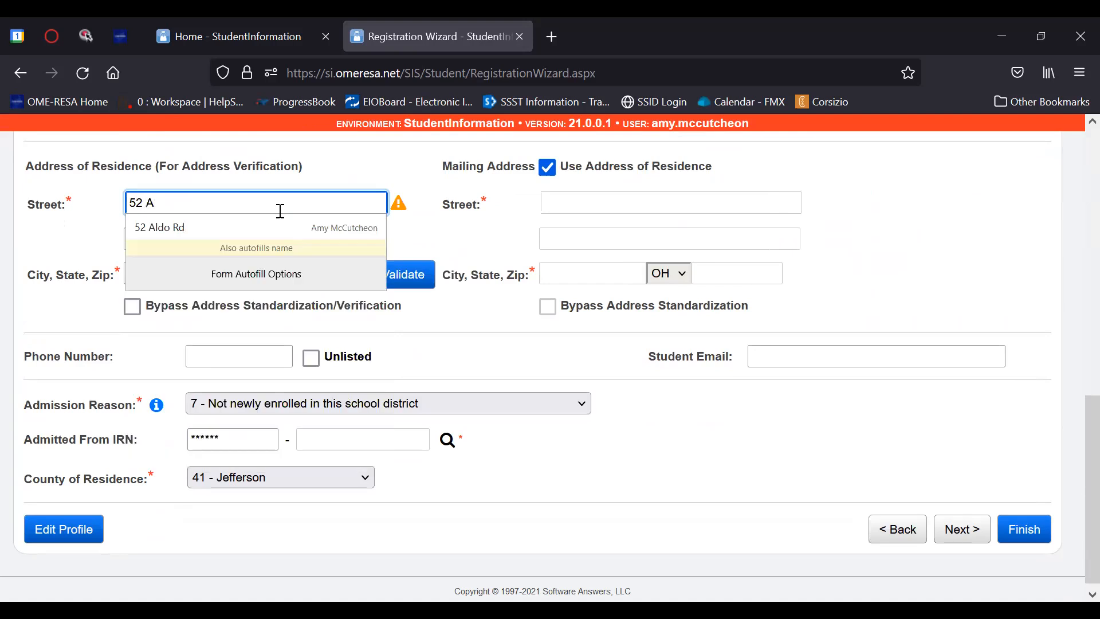
pyautogui.write('ldo Road')
pyautogui.press('Tab')
pyautogui.press('Tab')
pyautogui.write('M')
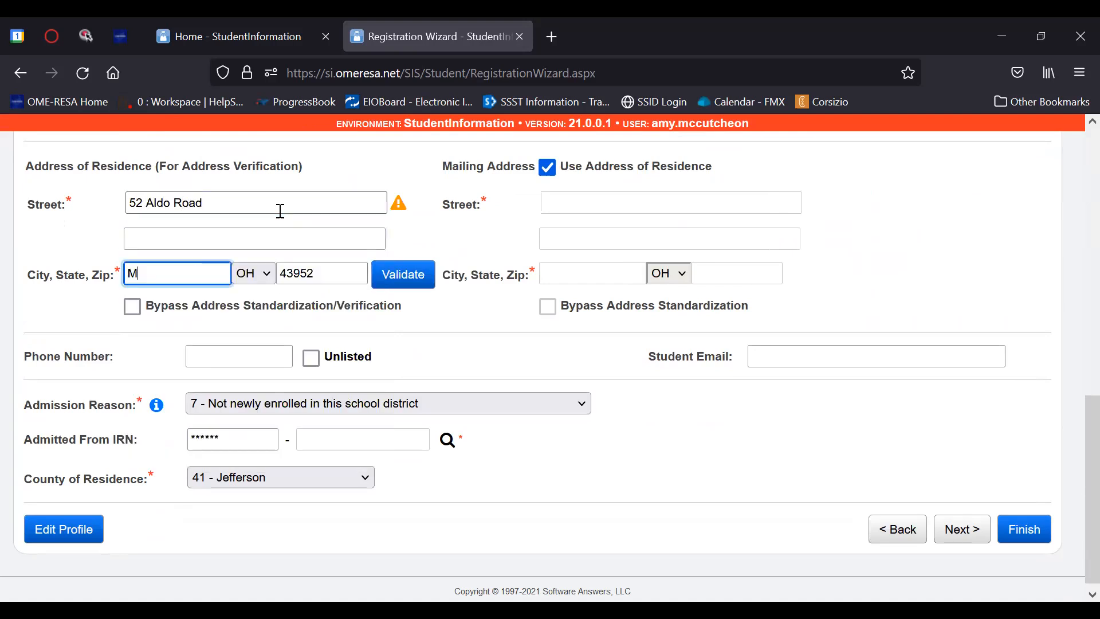
pyautogui.write('ingo Junction')
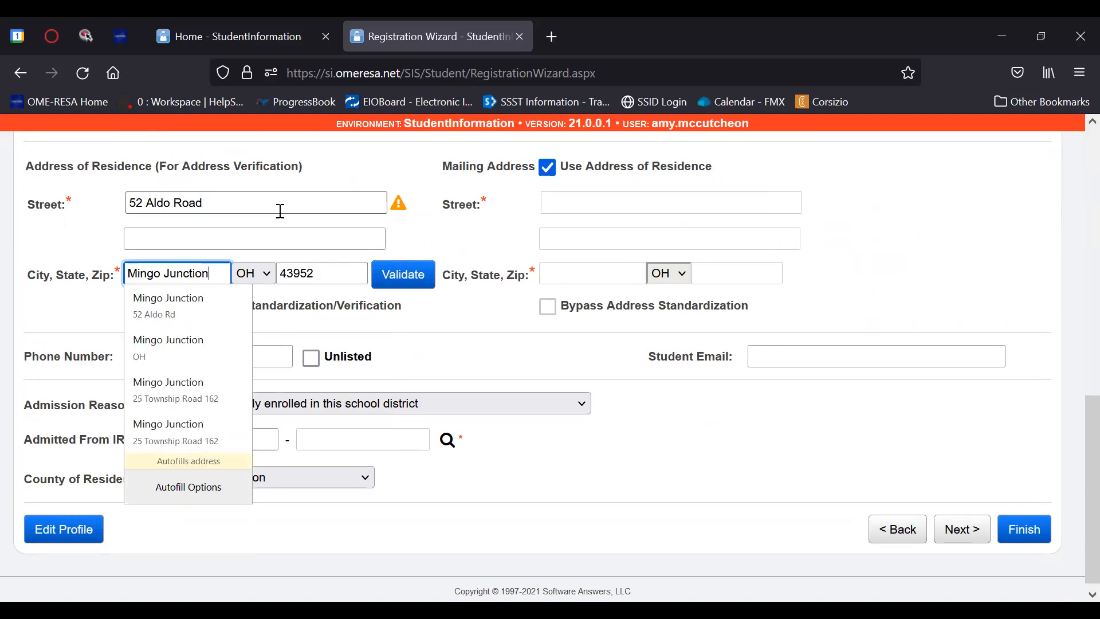
pyautogui.press('Tab')
pyautogui.press('Tab')
pyautogui.write('4')
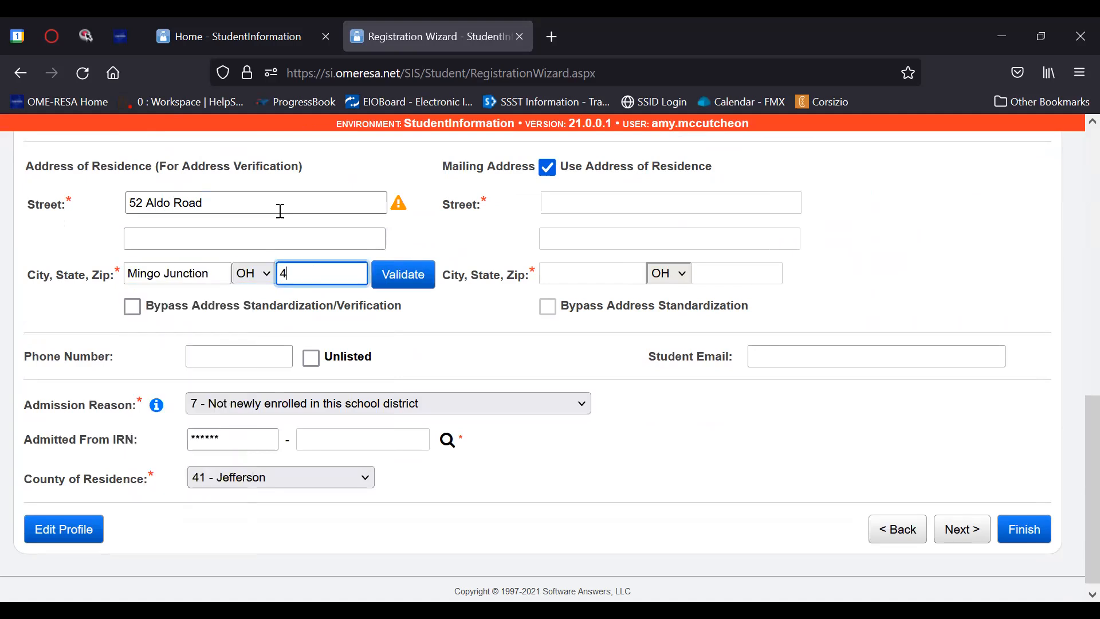
pyautogui.write('3938')
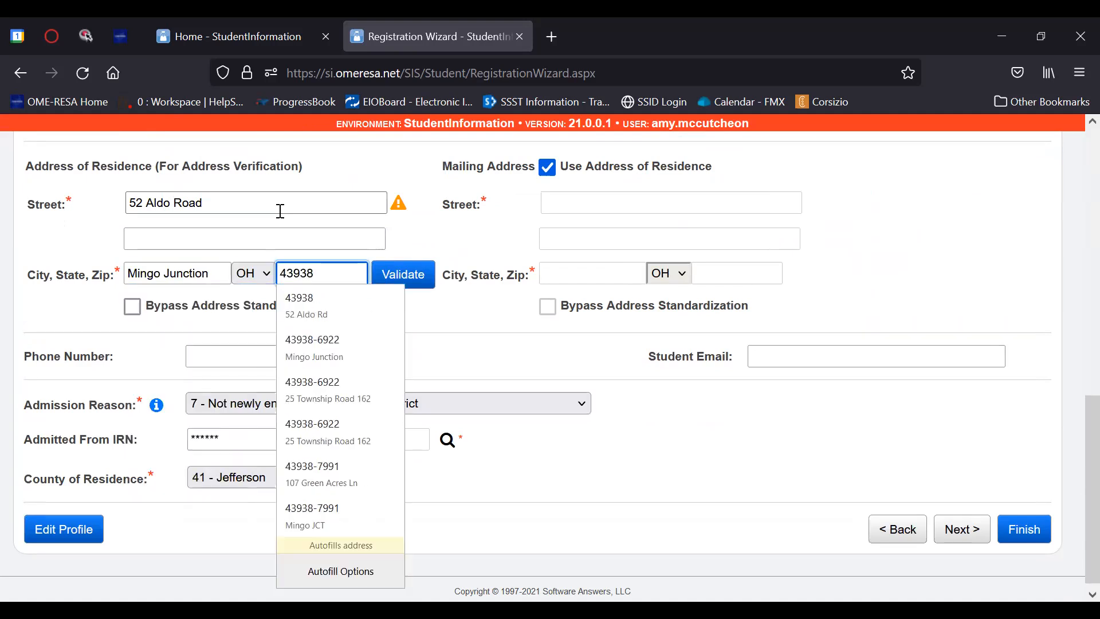
pyautogui.click(408, 279)
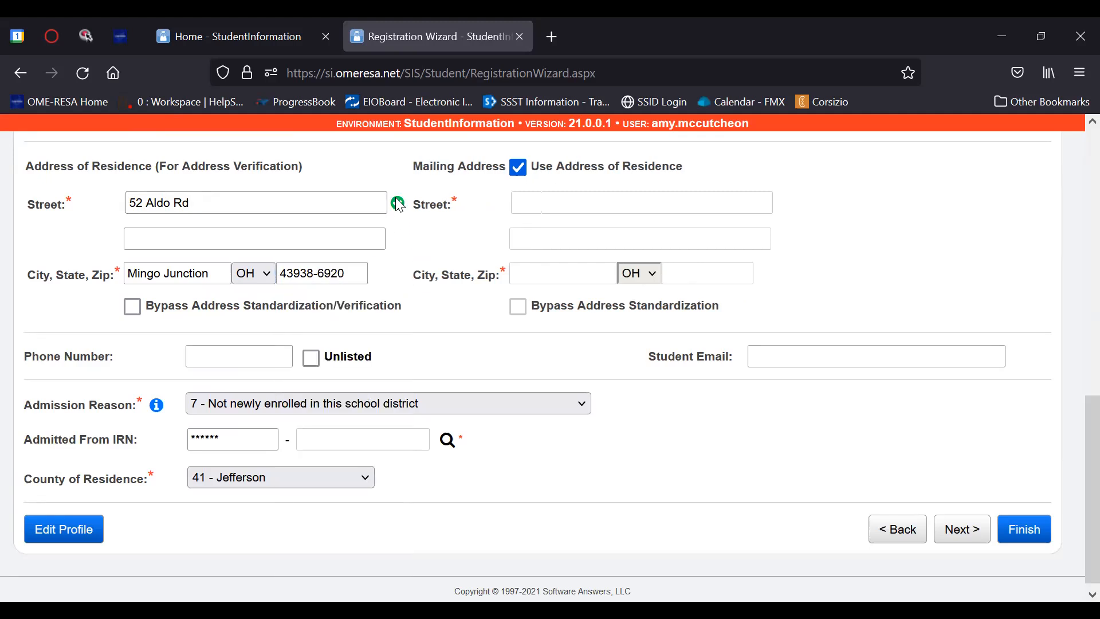
# Step: Toggle Bypass Address Standardization on and back off, then validate the address again
pyautogui.moveTo(398, 205)
pyautogui.click(133, 307)
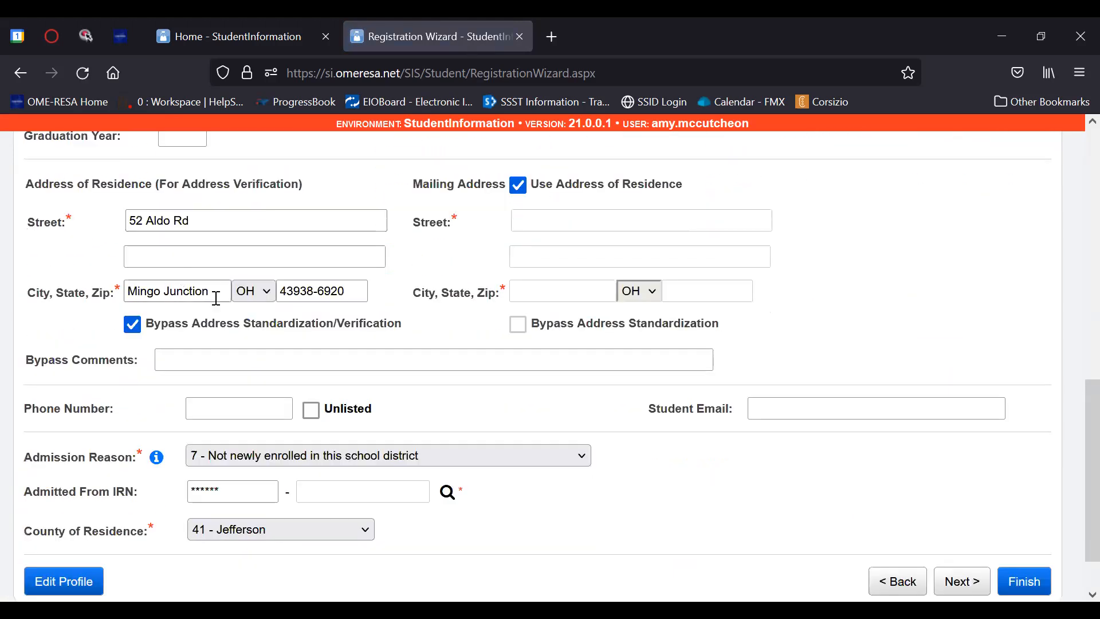
pyautogui.click(180, 356)
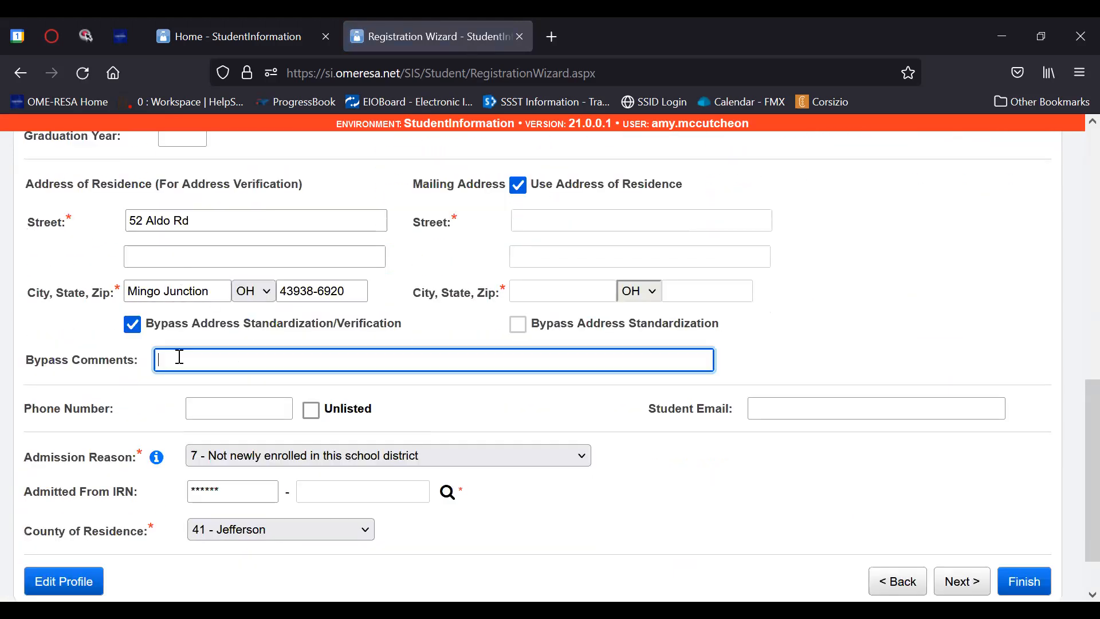
pyautogui.click(131, 326)
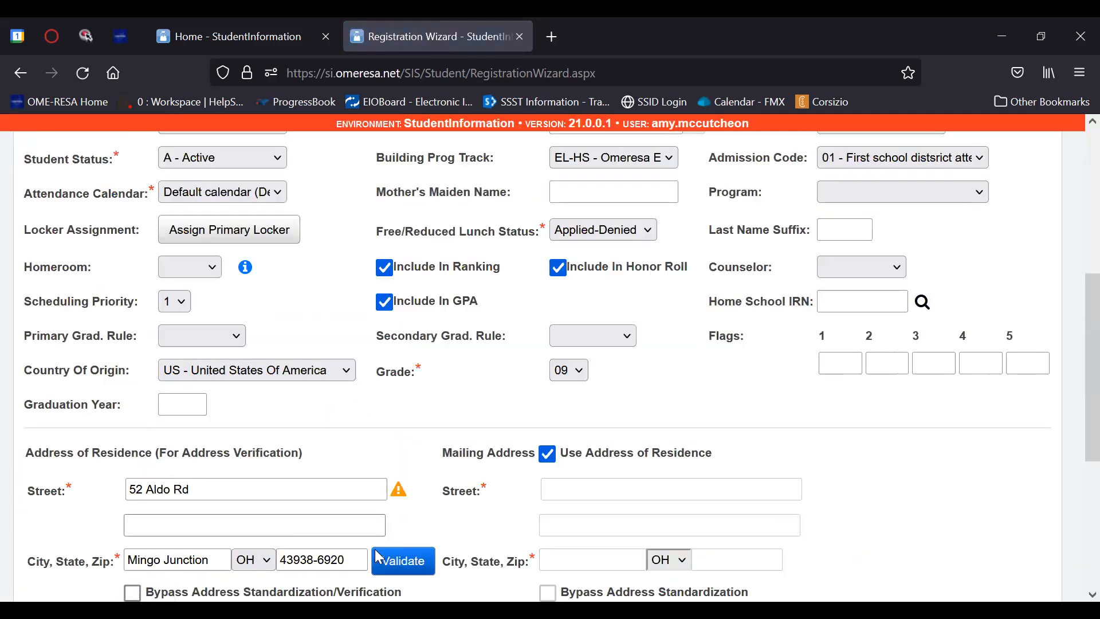
pyautogui.click(396, 560)
pyautogui.scroll(-3, 400, 530)
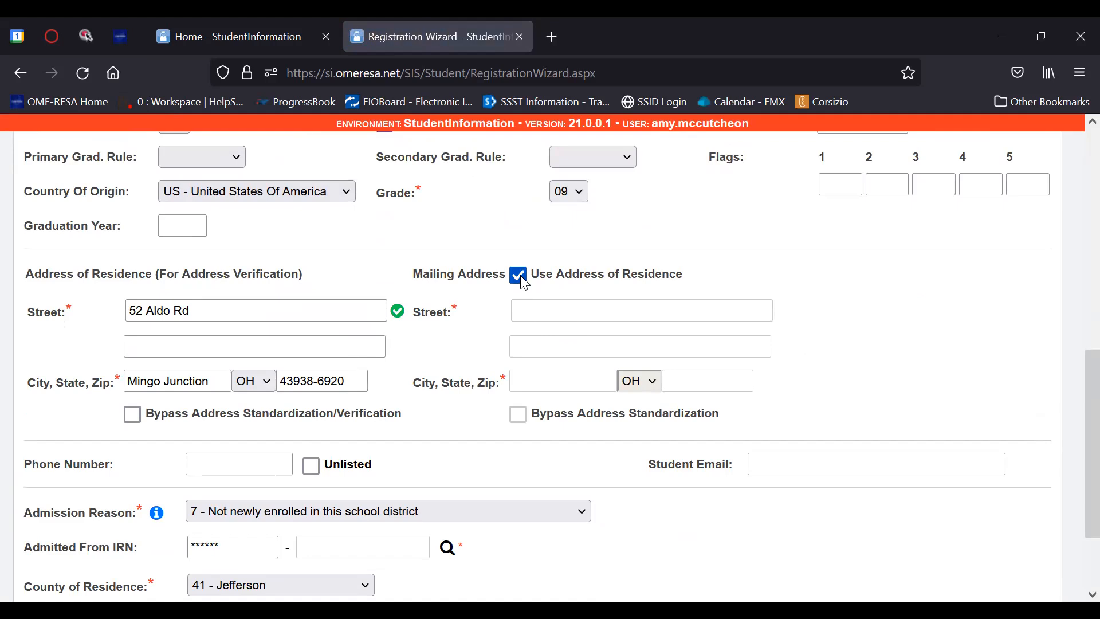
pyautogui.scroll(-3, 567, 291)
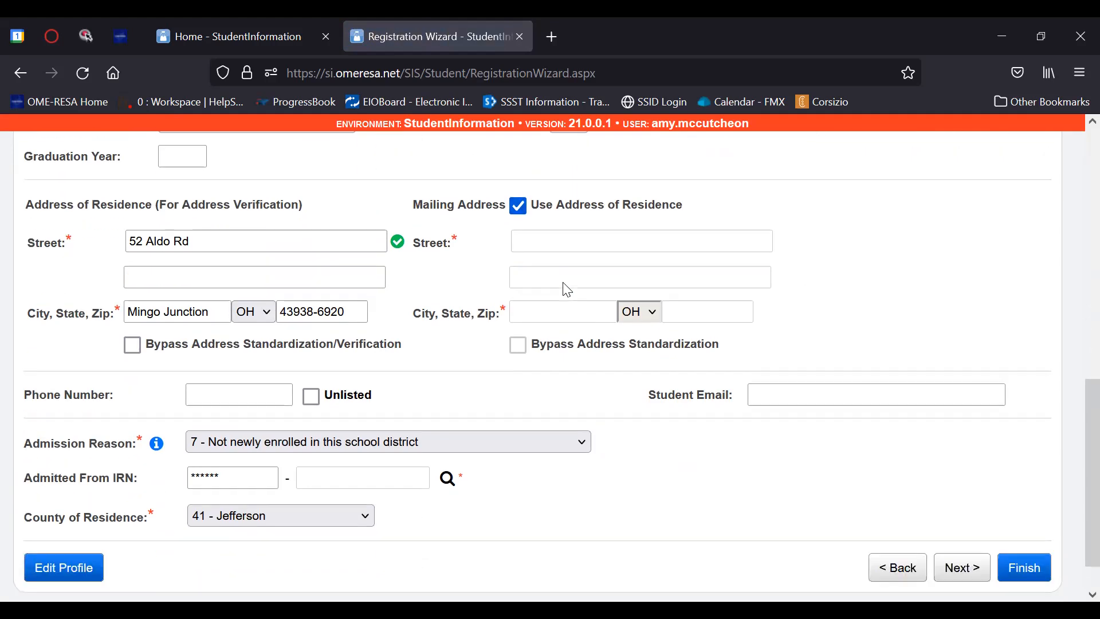
pyautogui.scroll(-1, 559, 287)
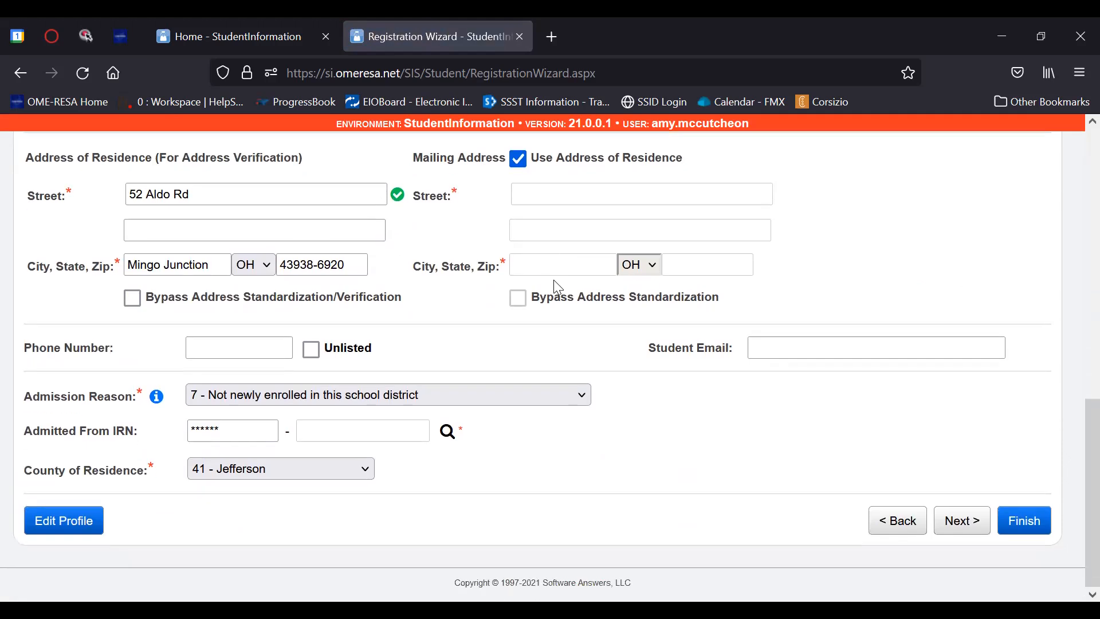
pyautogui.click(772, 349)
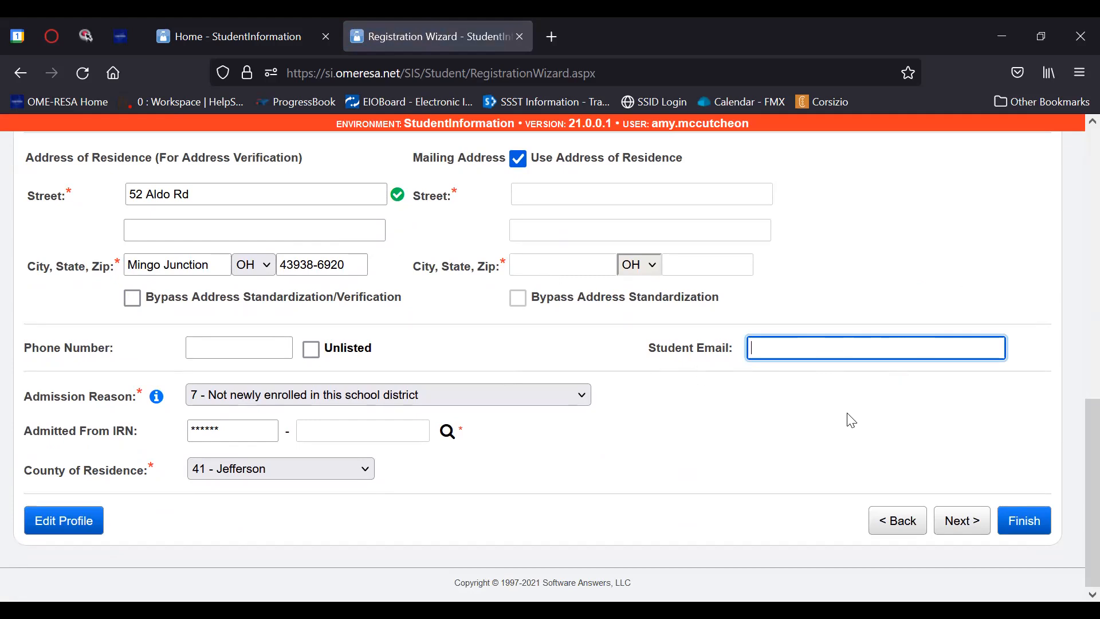
pyautogui.click(564, 395)
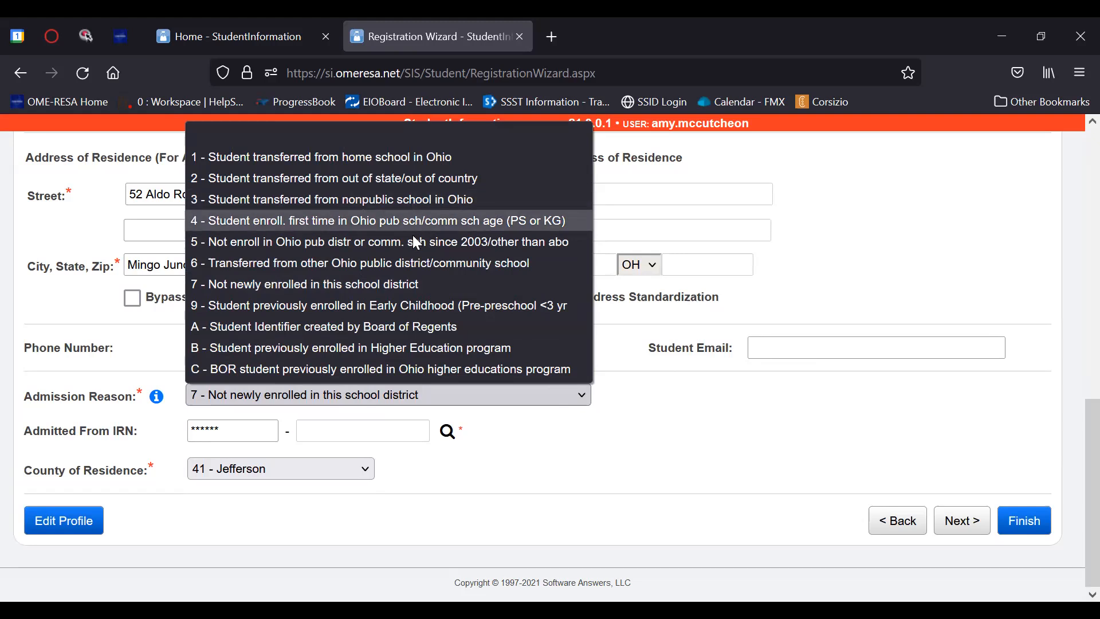
pyautogui.click(415, 285)
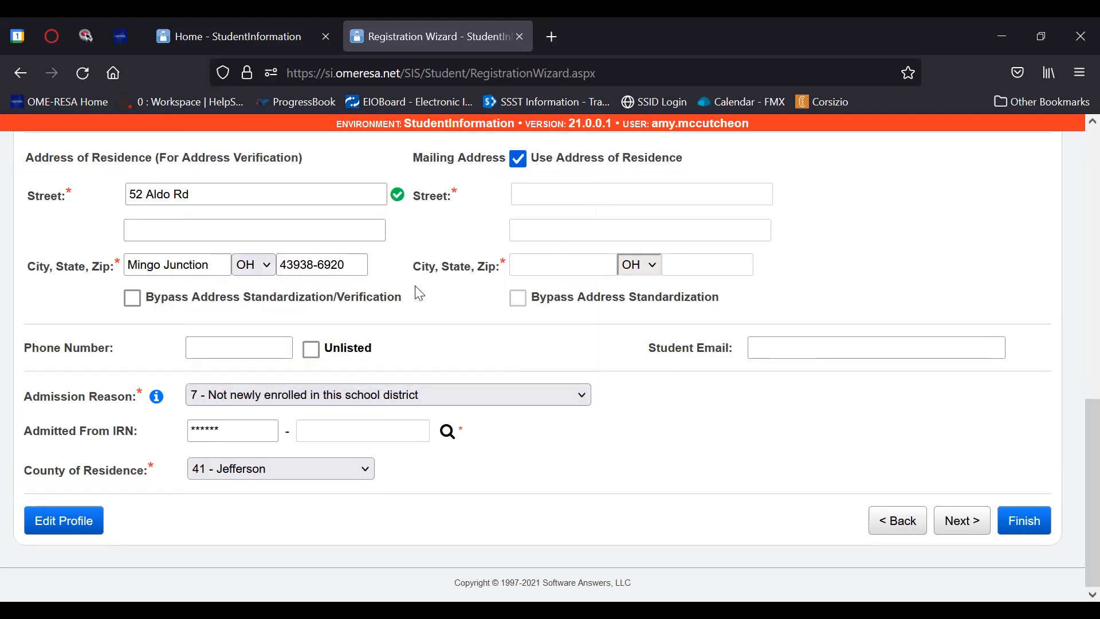
# Step: On the Family Group step, search family groups by the student's surname, then continue to EMIS
pyautogui.click(950, 531)
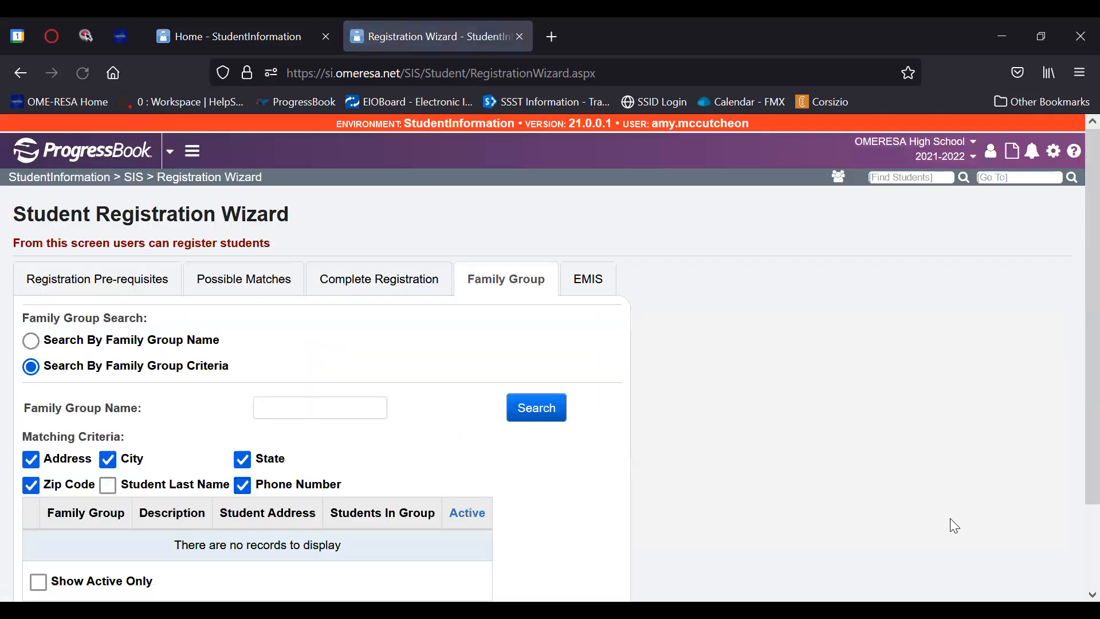
pyautogui.scroll(-3, 508, 262)
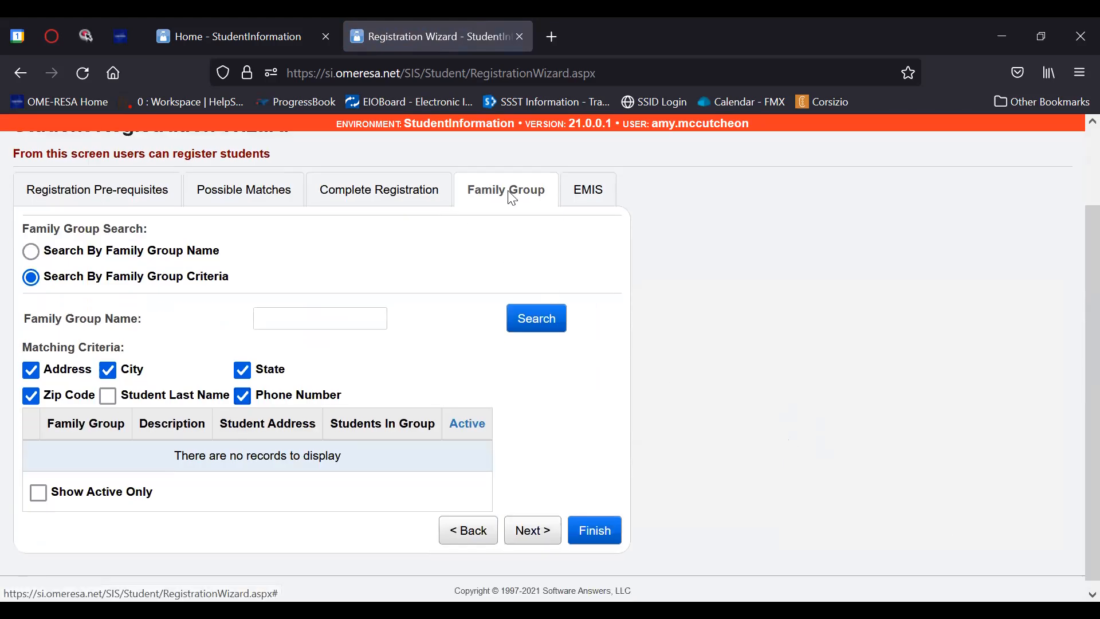
pyautogui.scroll(3, 399, 310)
pyautogui.scroll(-3, 400, 309)
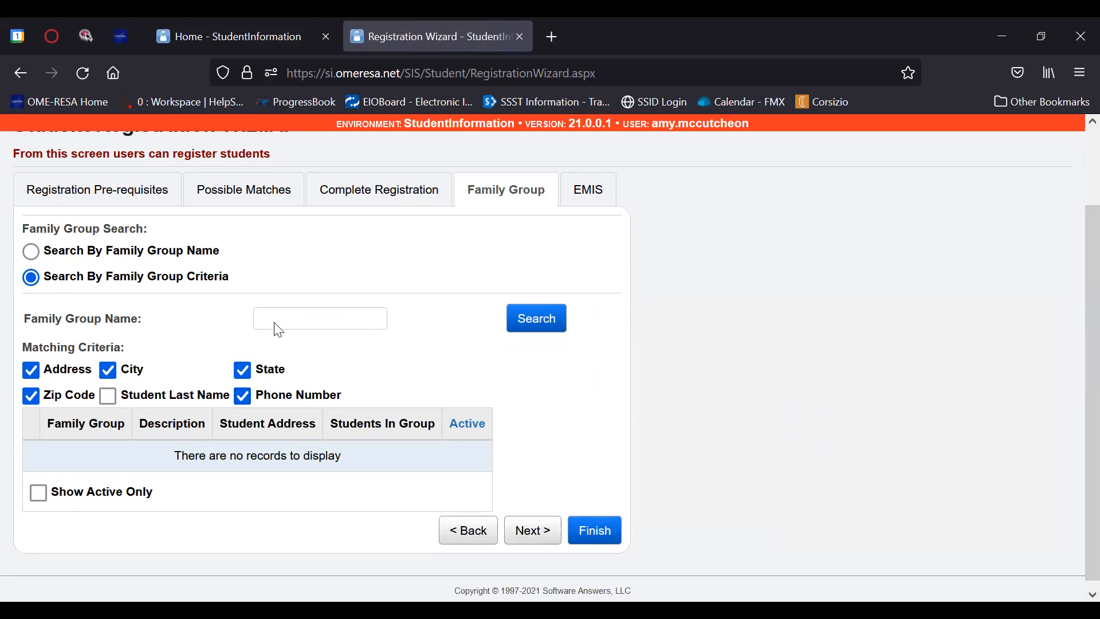
pyautogui.click(173, 255)
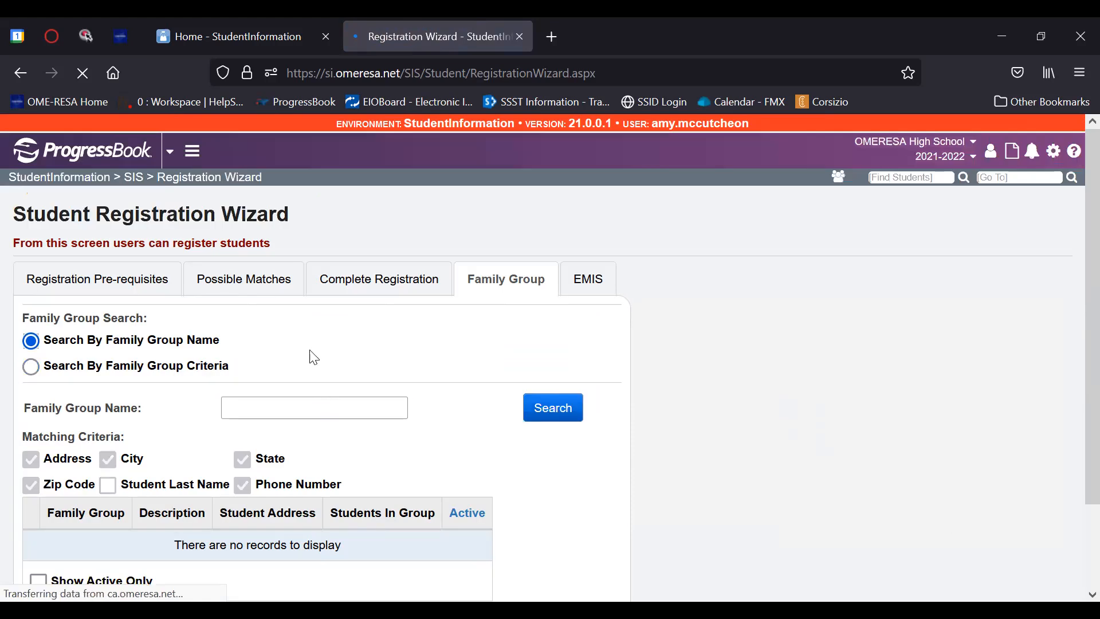
pyautogui.click(317, 405)
pyautogui.write('barnes')
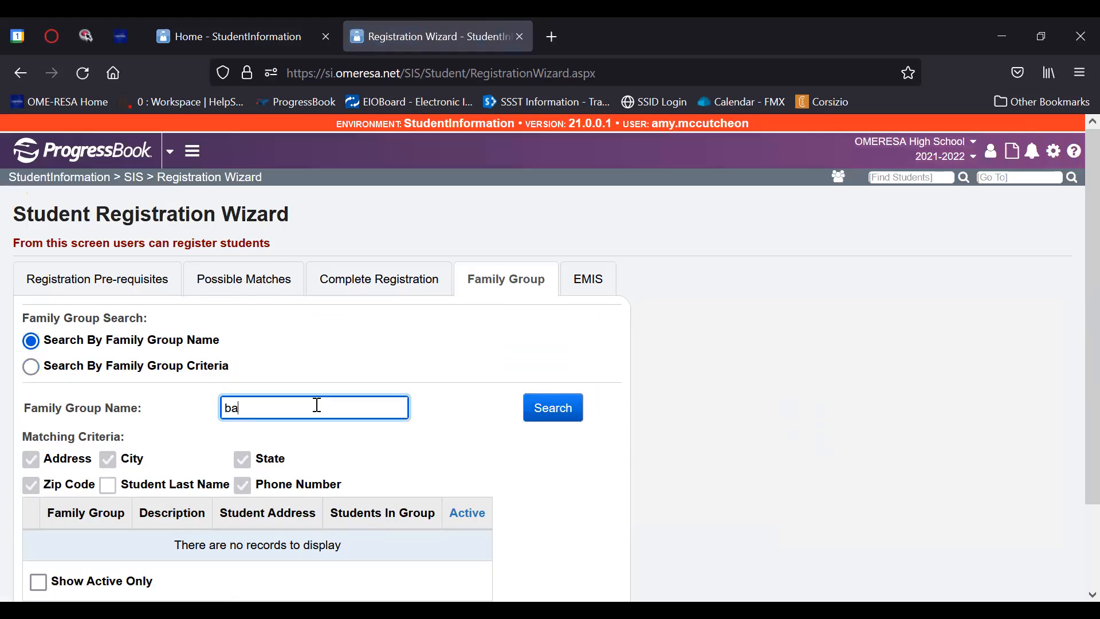
pyautogui.press('Return')
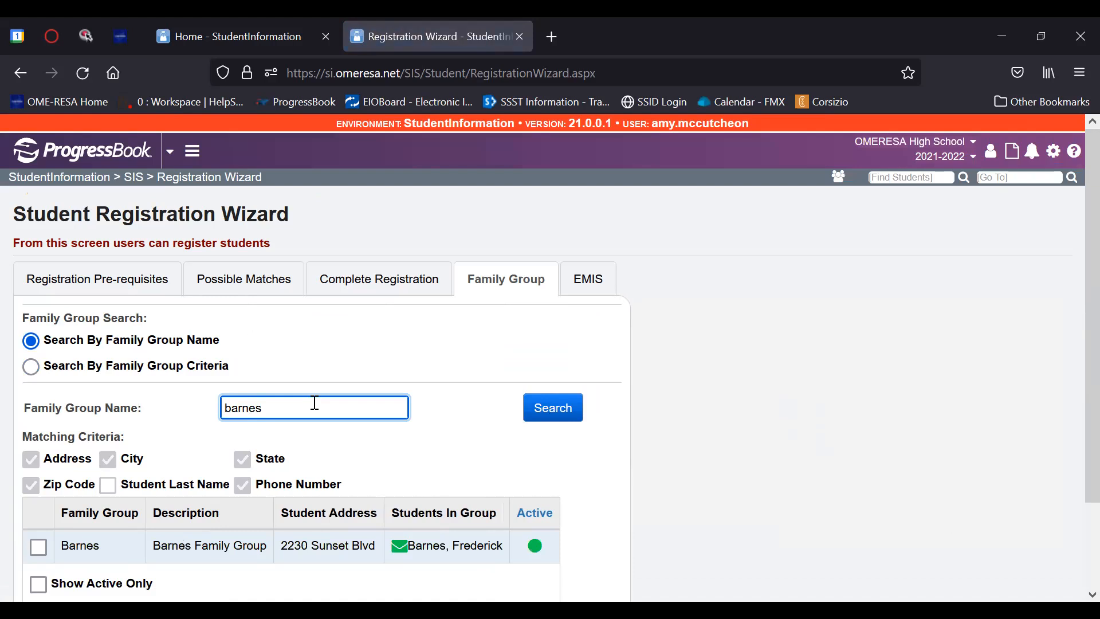
pyautogui.scroll(-3, 314, 403)
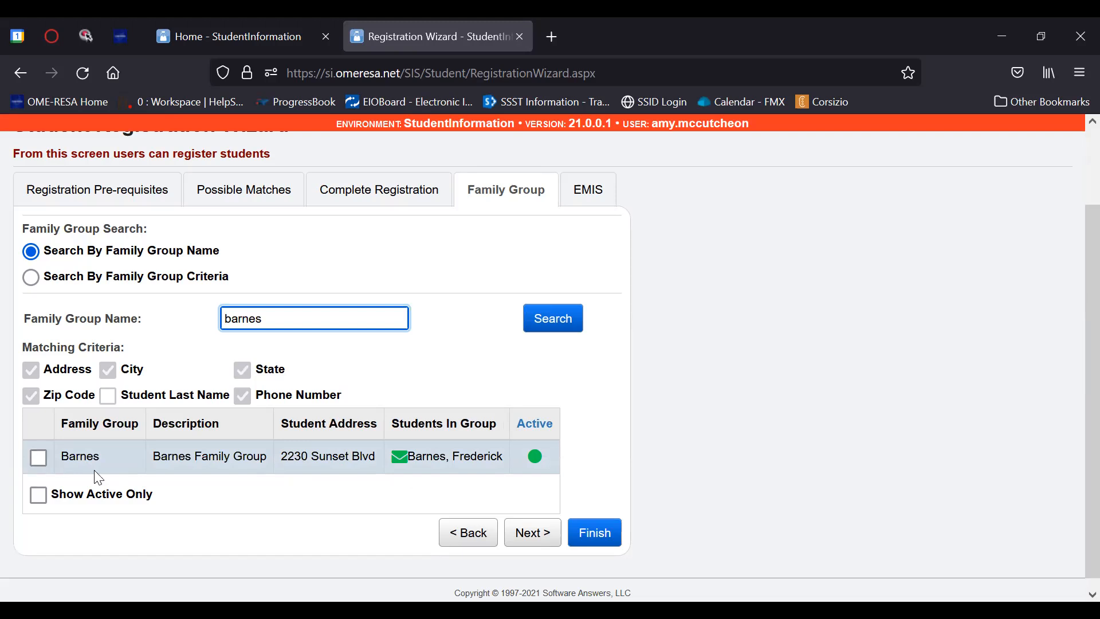
pyautogui.click(522, 533)
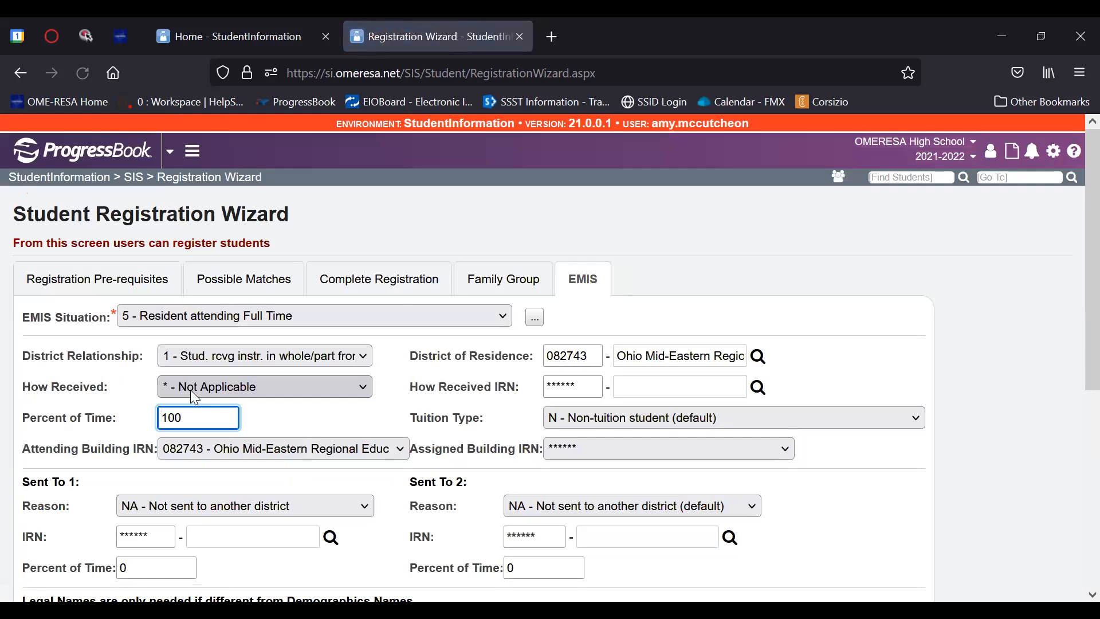
# Step: Finish the wizard from the EMIS step to save the new student, then return home
pyautogui.scroll(-5, 192, 392)
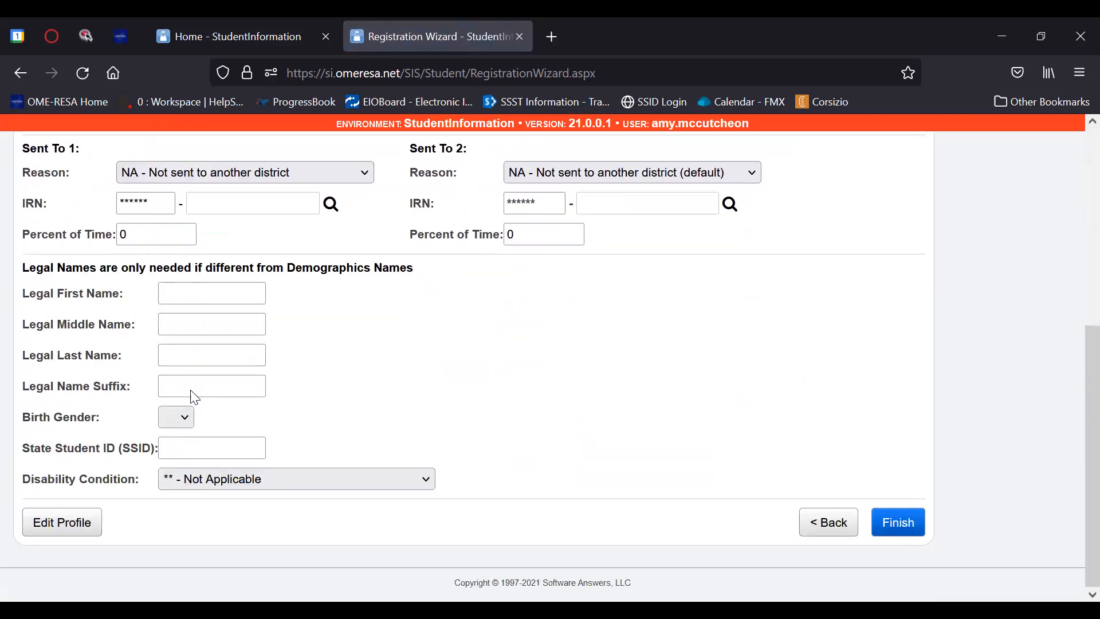
pyautogui.scroll(6, 195, 397)
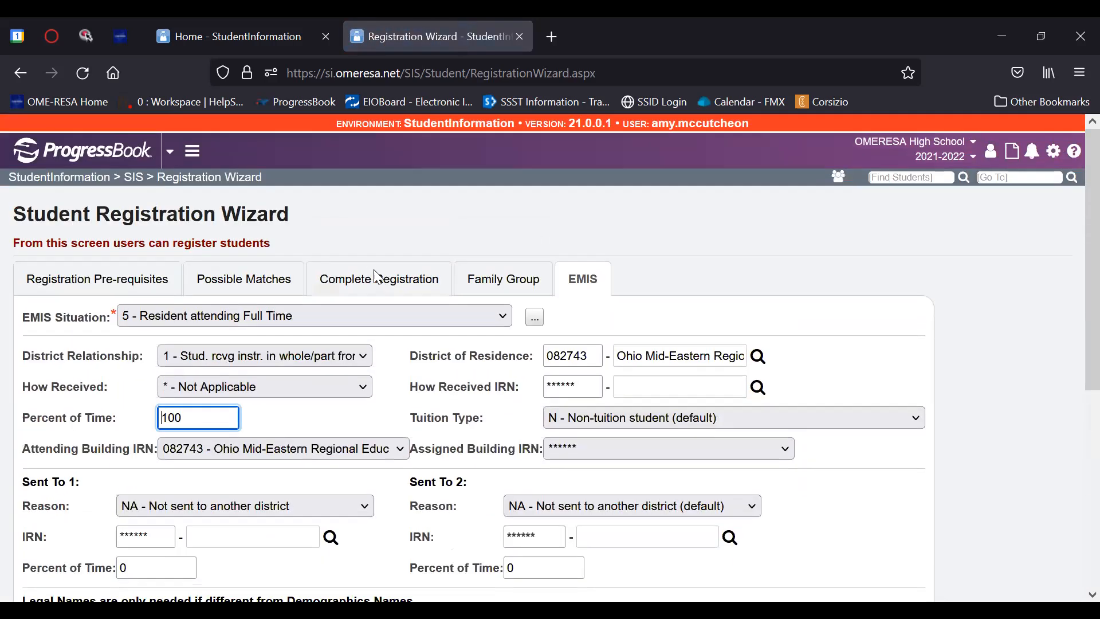
pyautogui.scroll(-5, 377, 274)
pyautogui.click(898, 530)
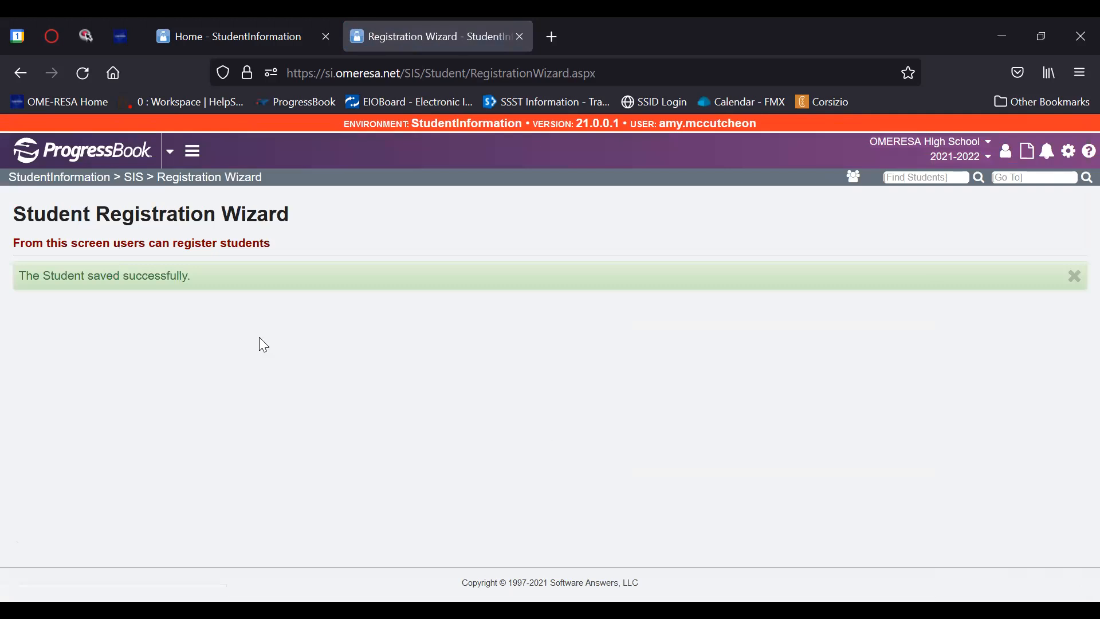
pyautogui.click(83, 179)
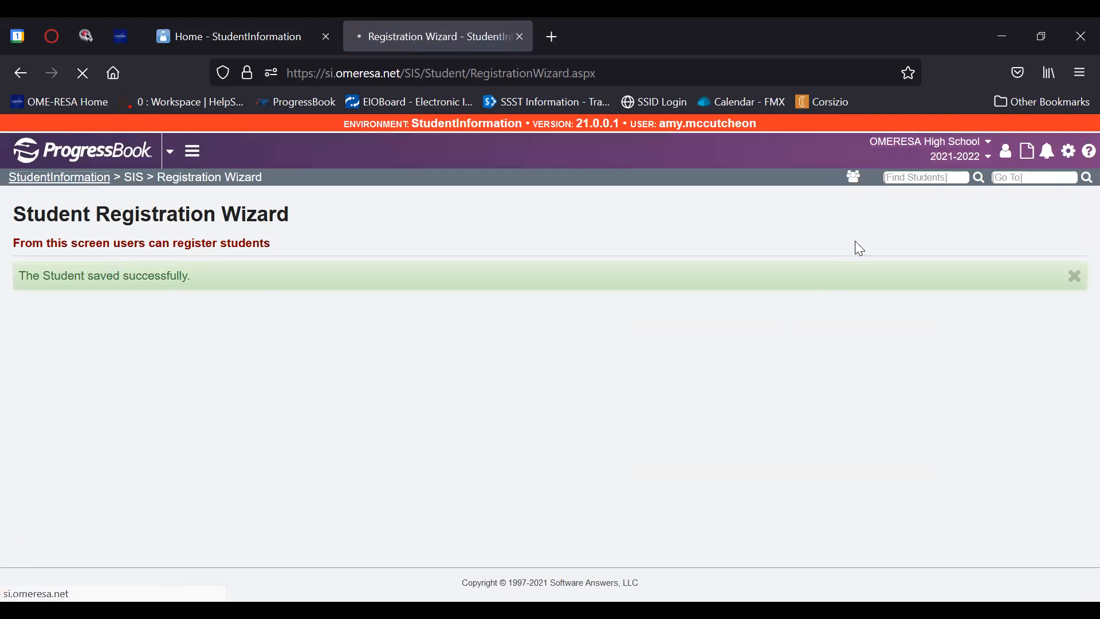
pyautogui.click(917, 179)
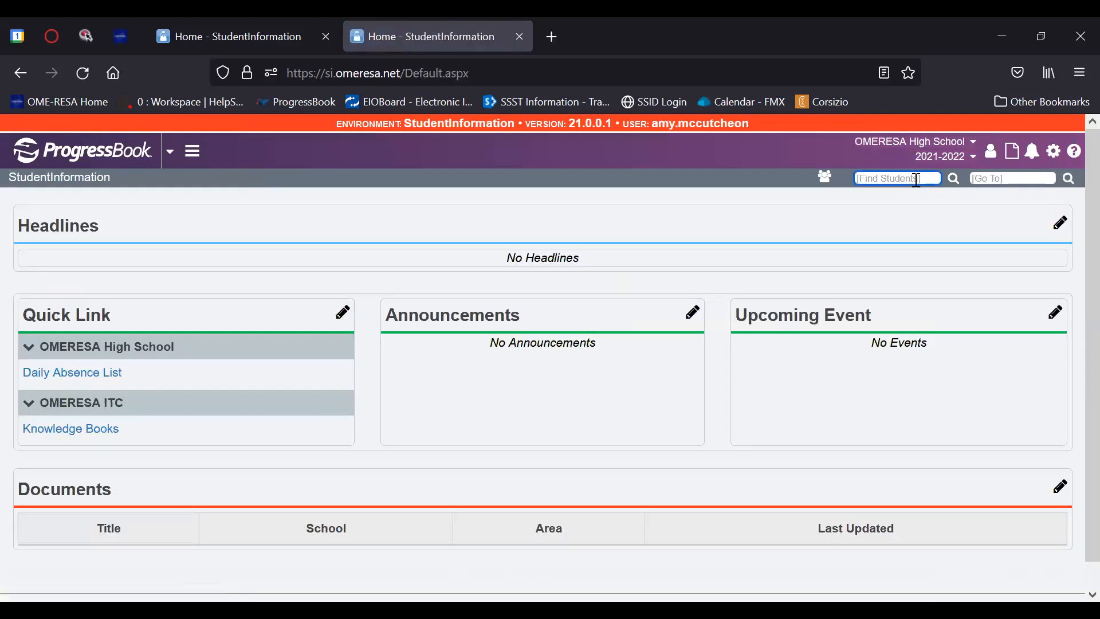
pyautogui.write('barnes')
pyautogui.press('Return')
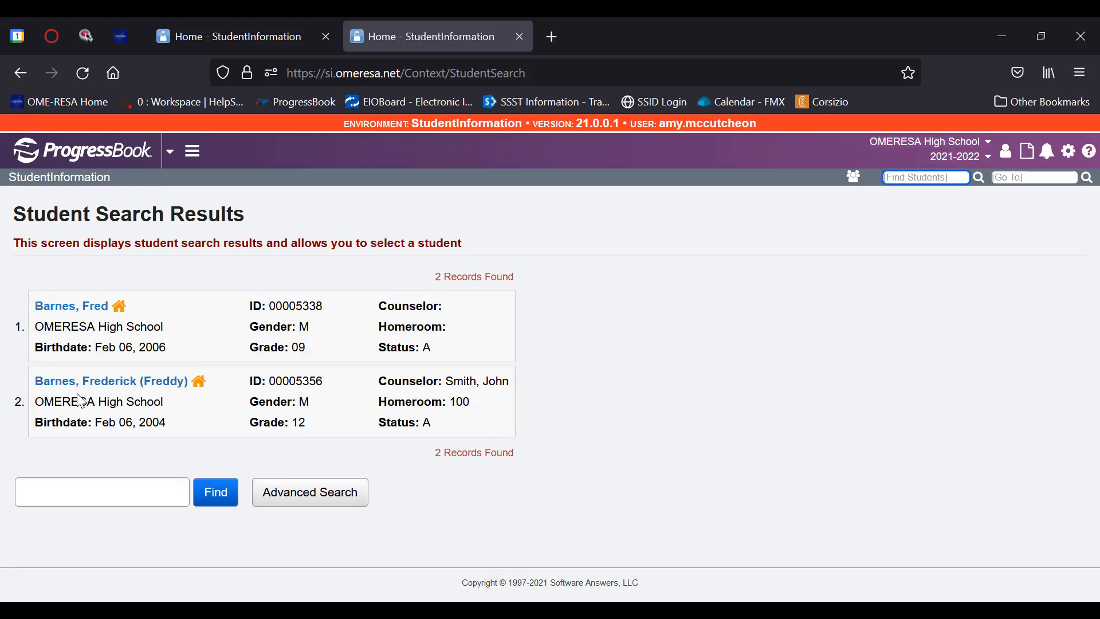
pyautogui.click(60, 319)
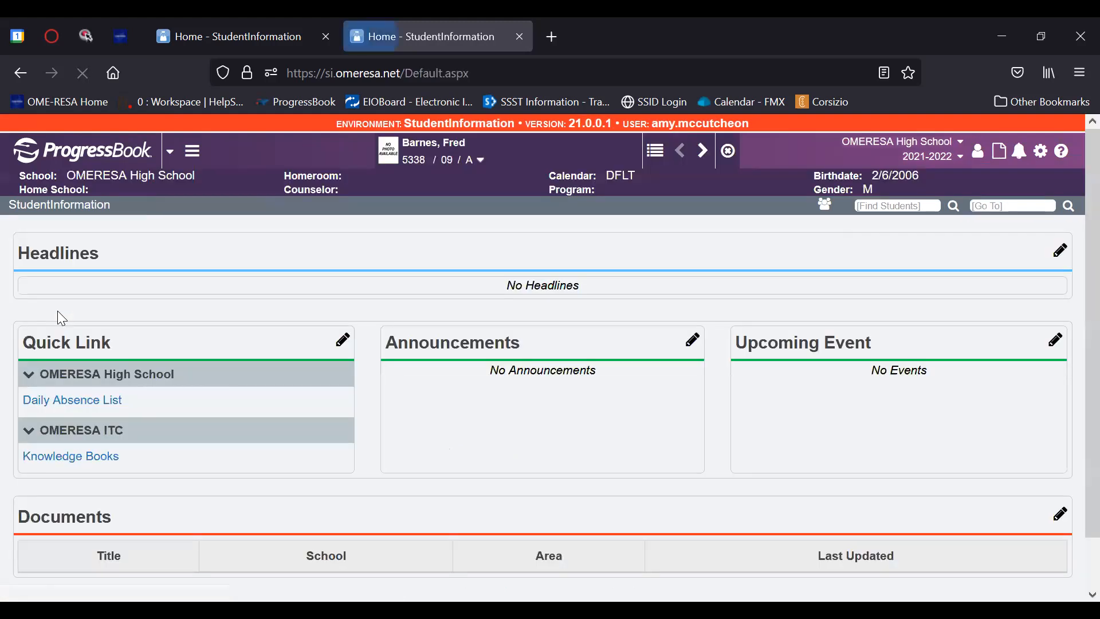
pyautogui.click(481, 163)
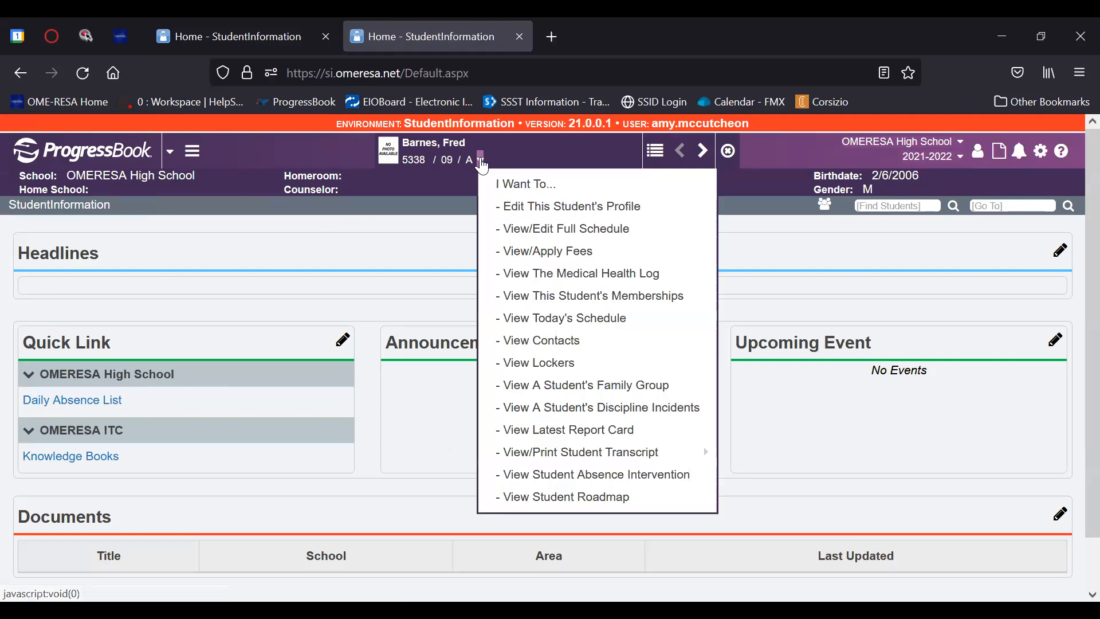
# Step: Open the new grade 09 student's profile for editing and look through it
pyautogui.click(528, 208)
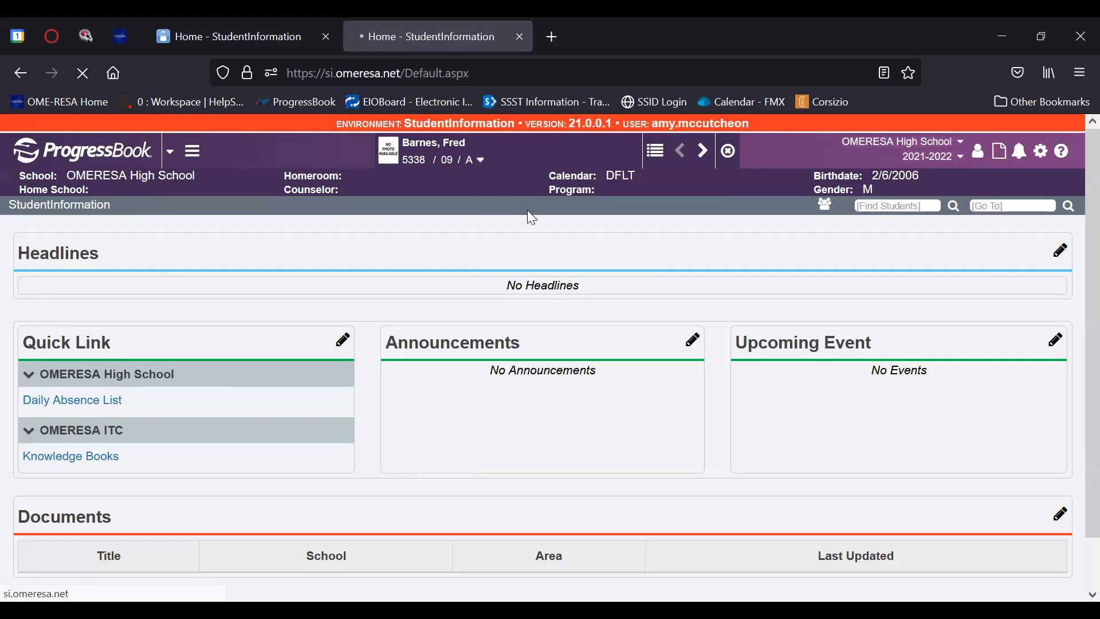
pyautogui.scroll(-4, 527, 211)
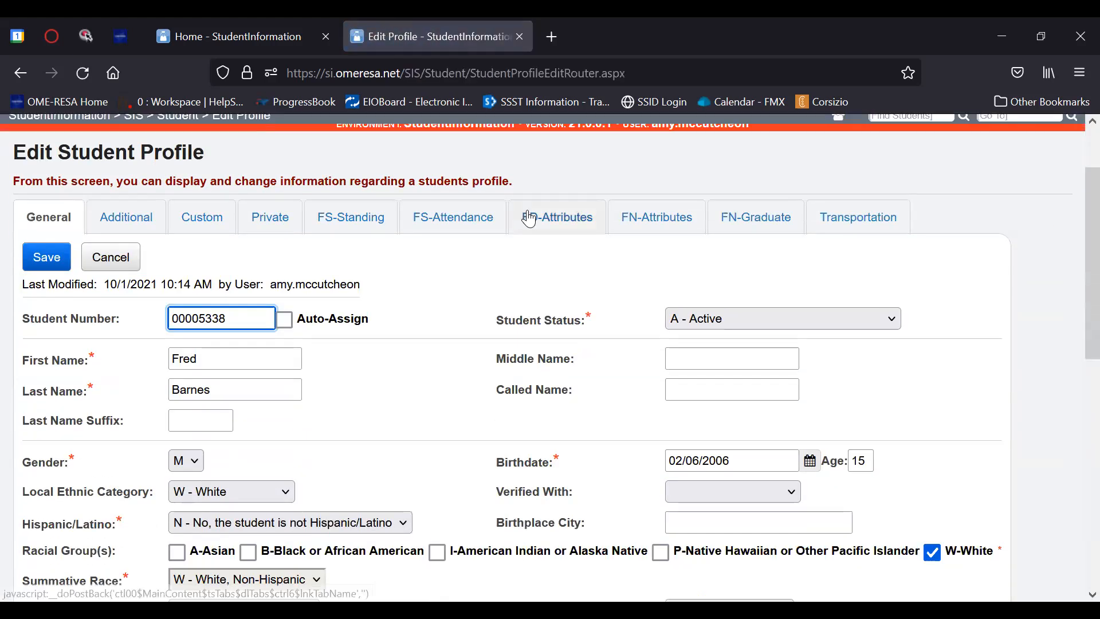
pyautogui.scroll(-3, 529, 218)
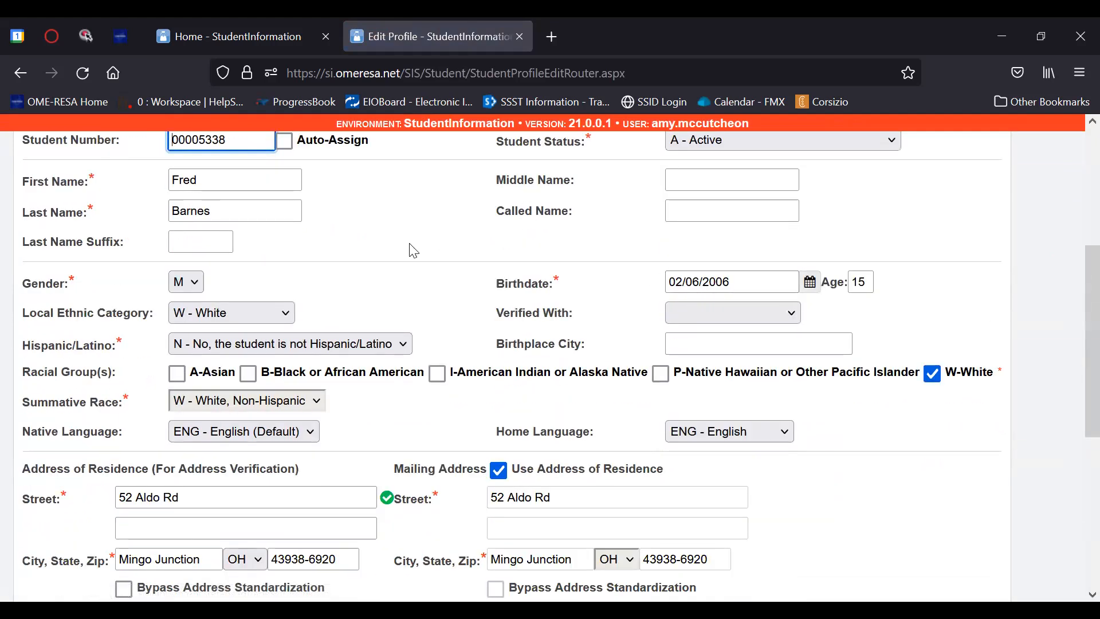
pyautogui.scroll(7, 505, 229)
pyautogui.click(704, 151)
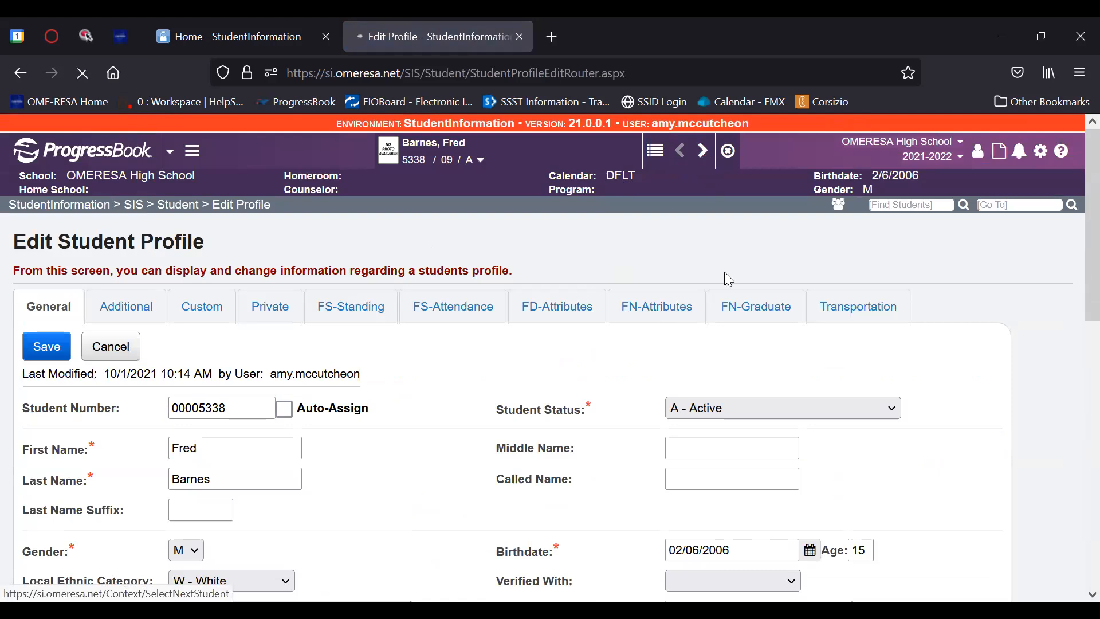
pyautogui.scroll(-6, 726, 280)
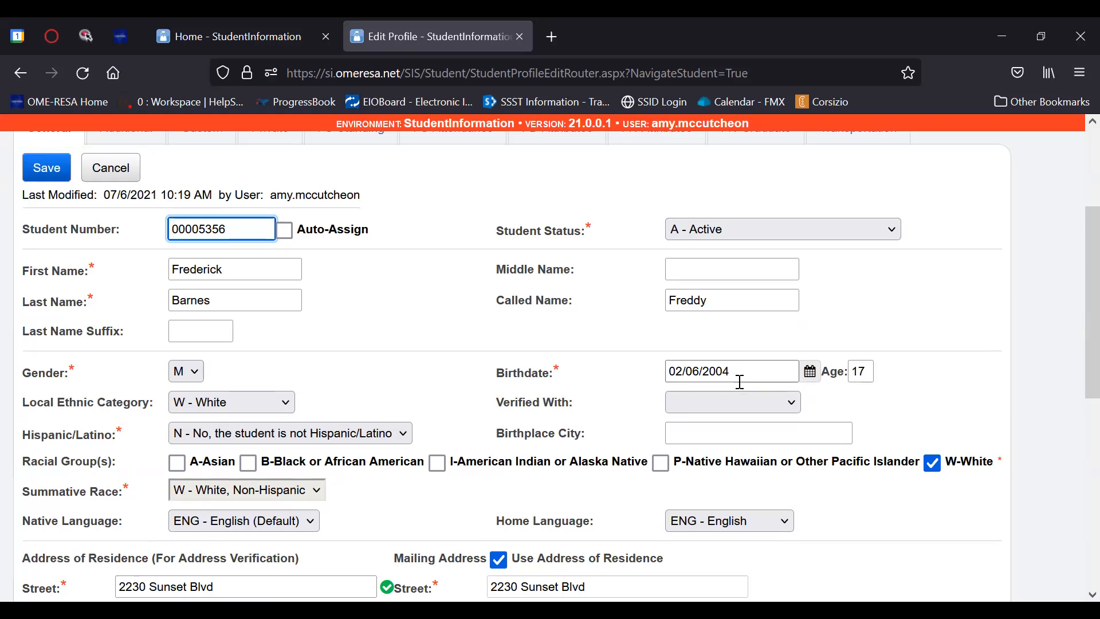
pyautogui.scroll(-3, 642, 371)
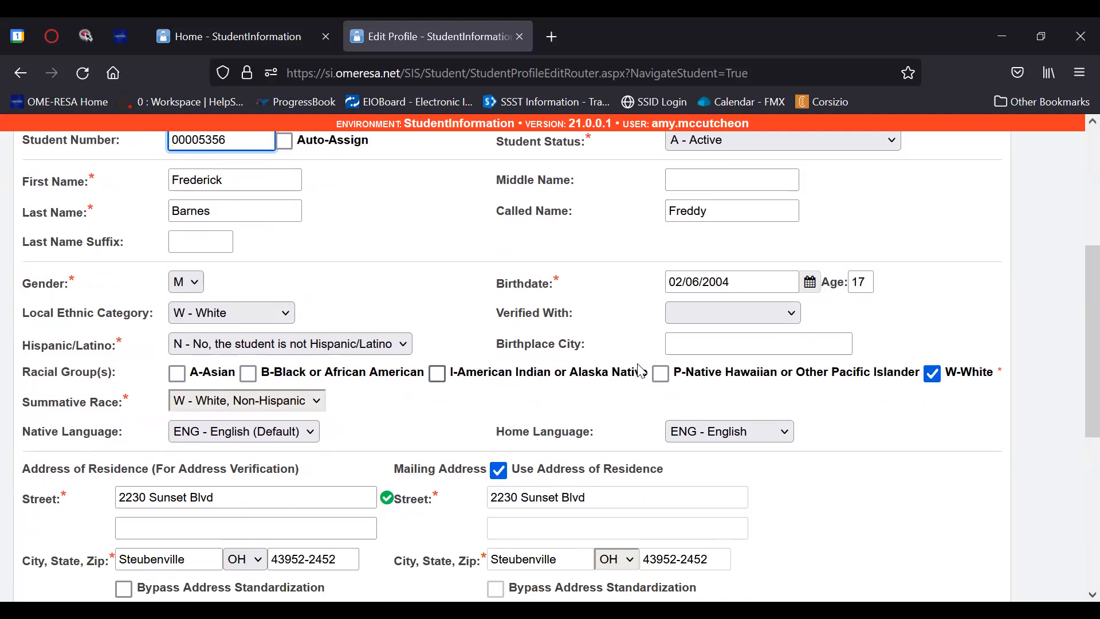
pyautogui.scroll(-3, 642, 372)
pyautogui.scroll(3, 642, 371)
pyautogui.scroll(9, 640, 371)
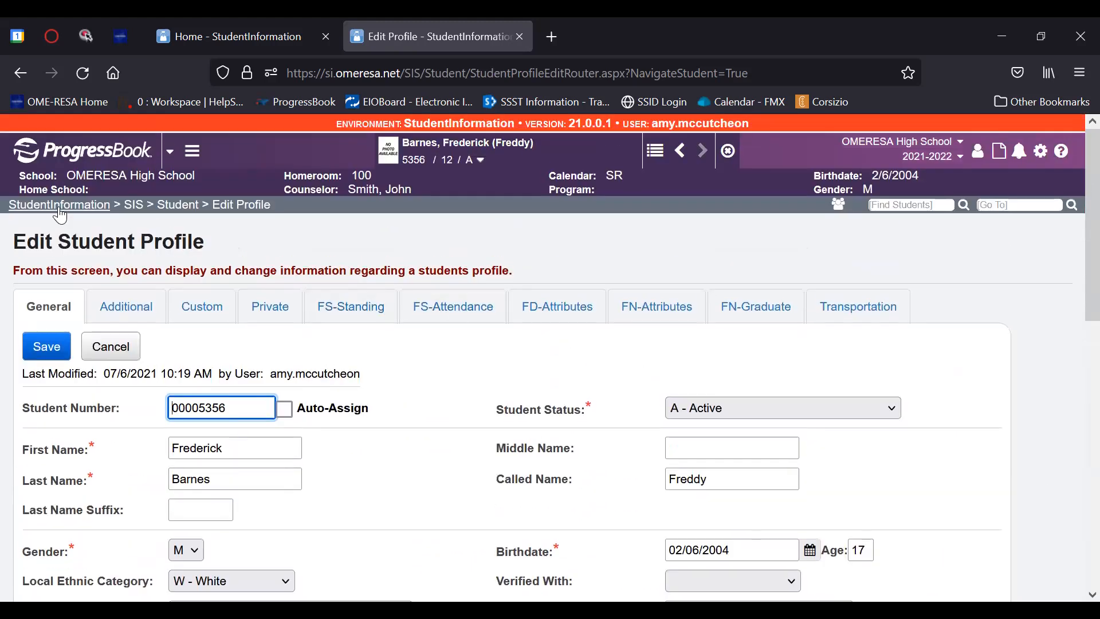
pyautogui.click(59, 207)
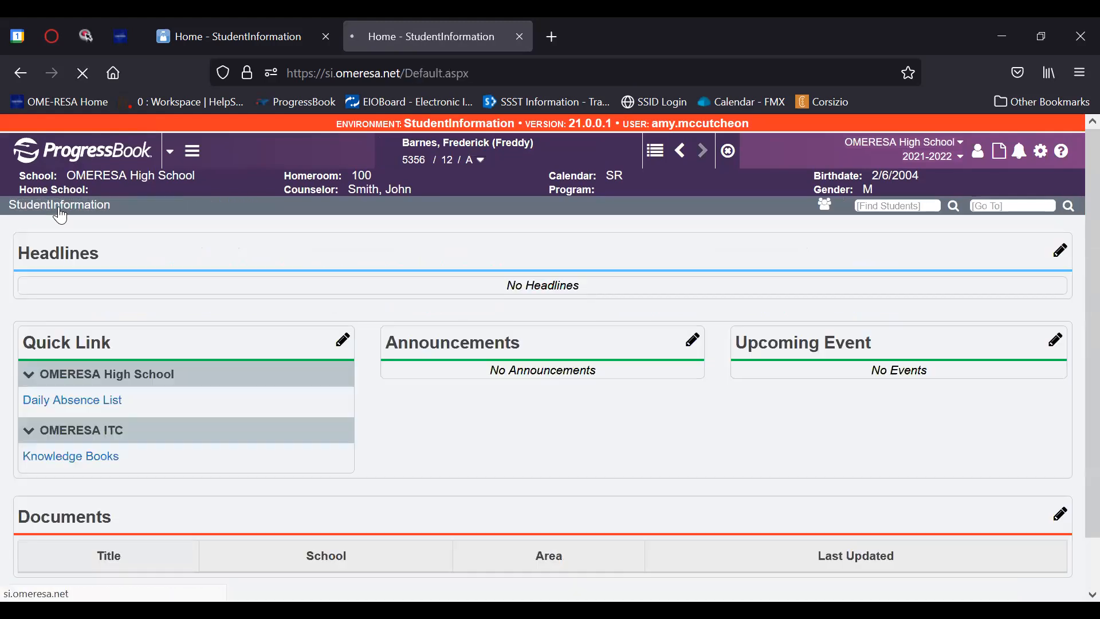
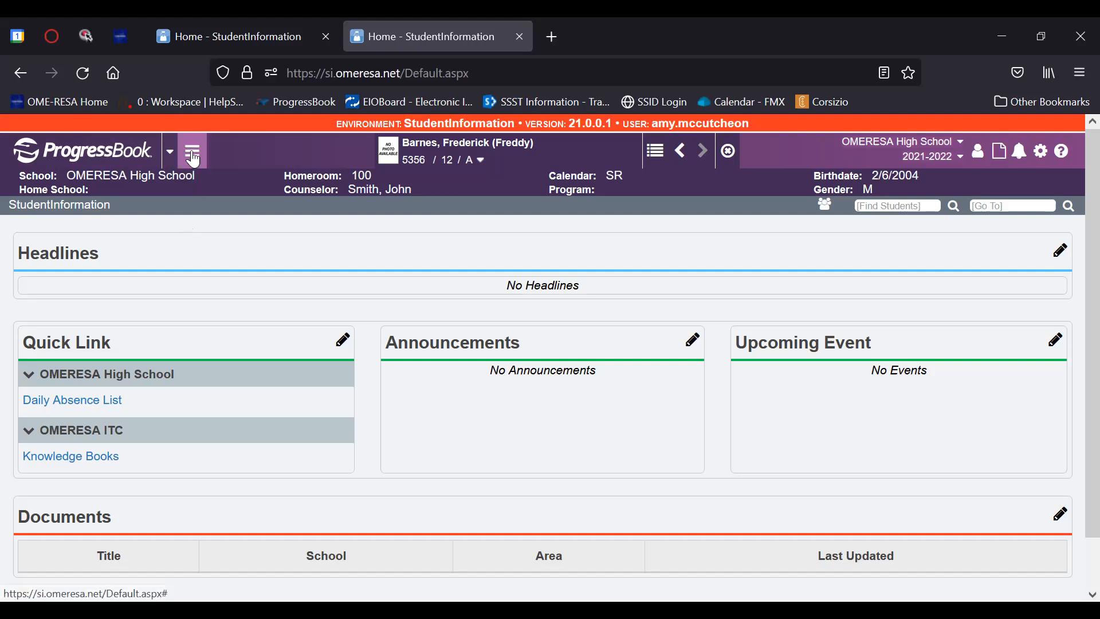
# Step: Go to SIS Attendance and clear the loaded student from the header
pyautogui.click(193, 155)
pyautogui.click(213, 182)
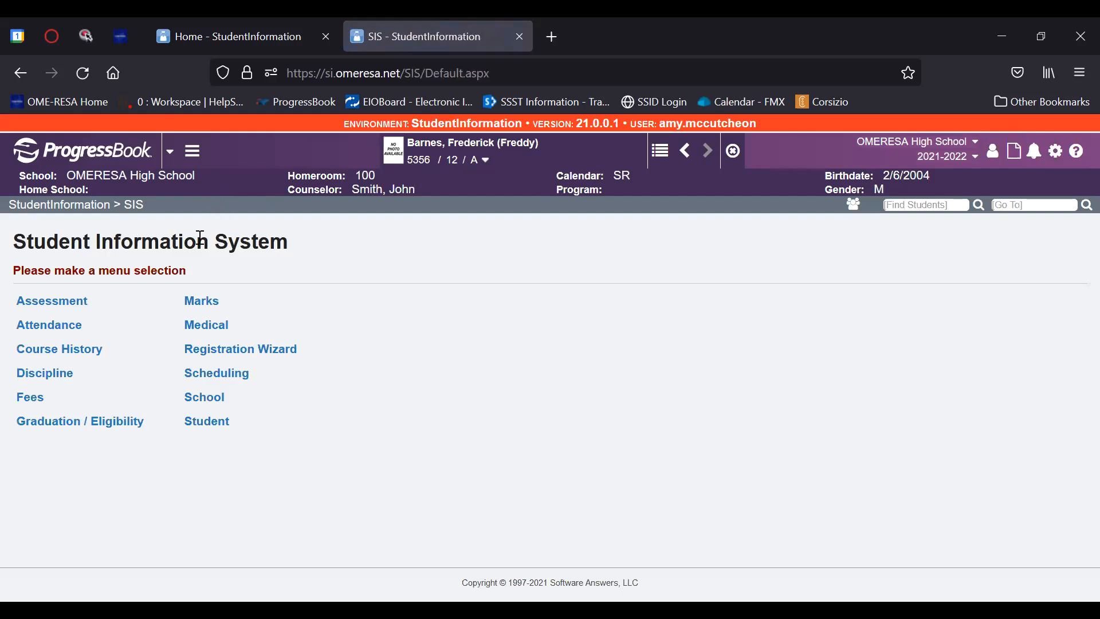
pyautogui.click(77, 329)
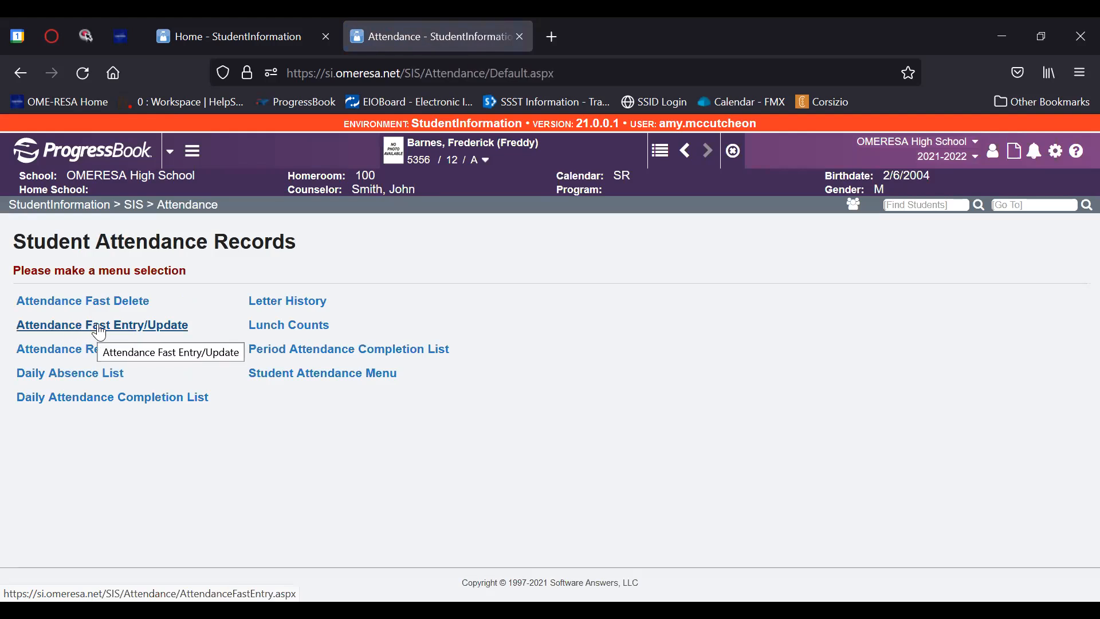
pyautogui.click(732, 154)
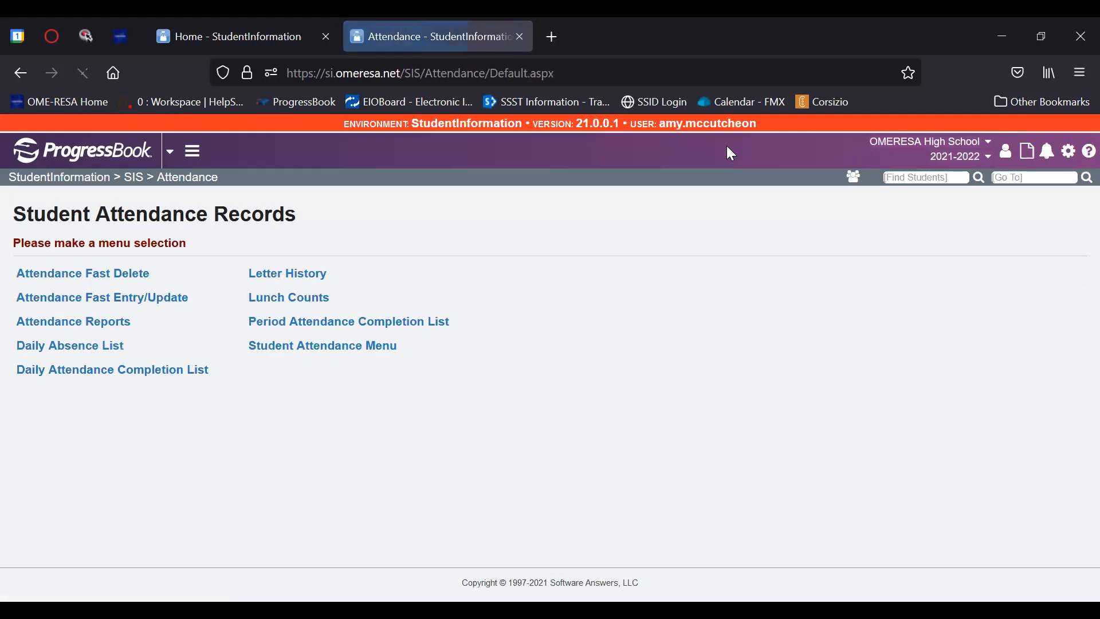
# Step: Open Attendance Fast Entry/Update and keep A - Authorized type with Full Absence level
pyautogui.click(138, 305)
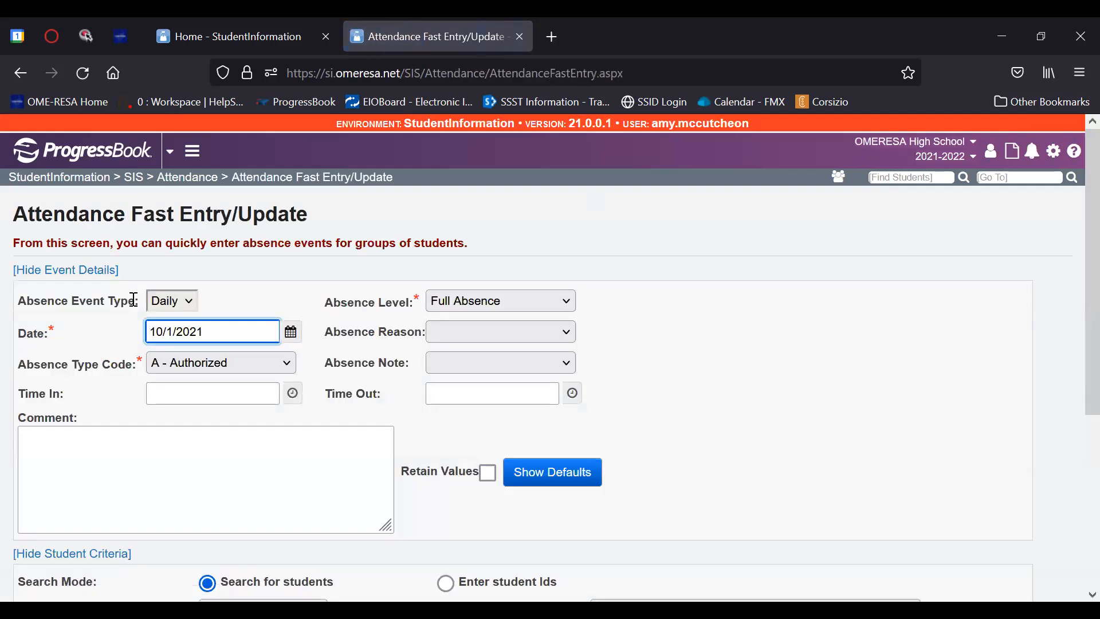
pyautogui.scroll(-2, 117, 321)
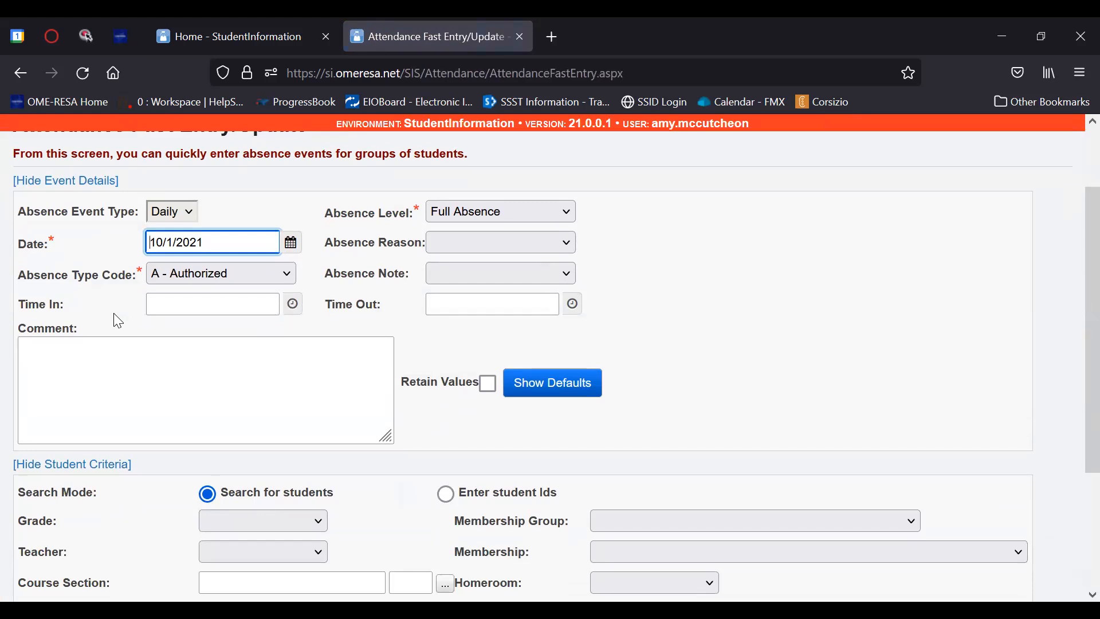
pyautogui.scroll(-4, 114, 314)
pyautogui.scroll(4, 117, 321)
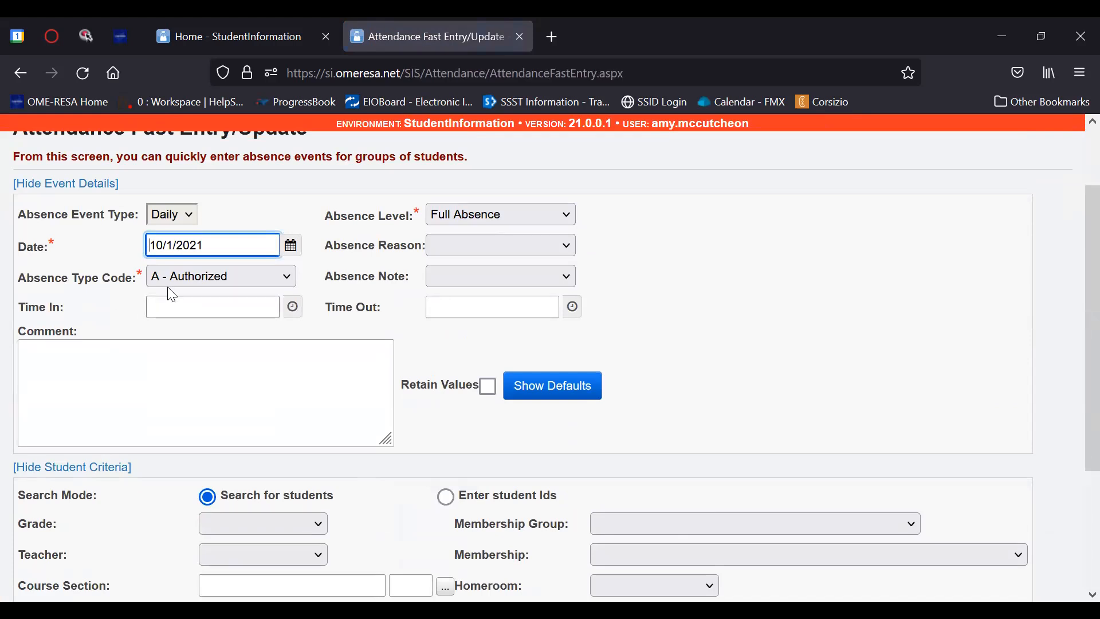
pyautogui.click(270, 276)
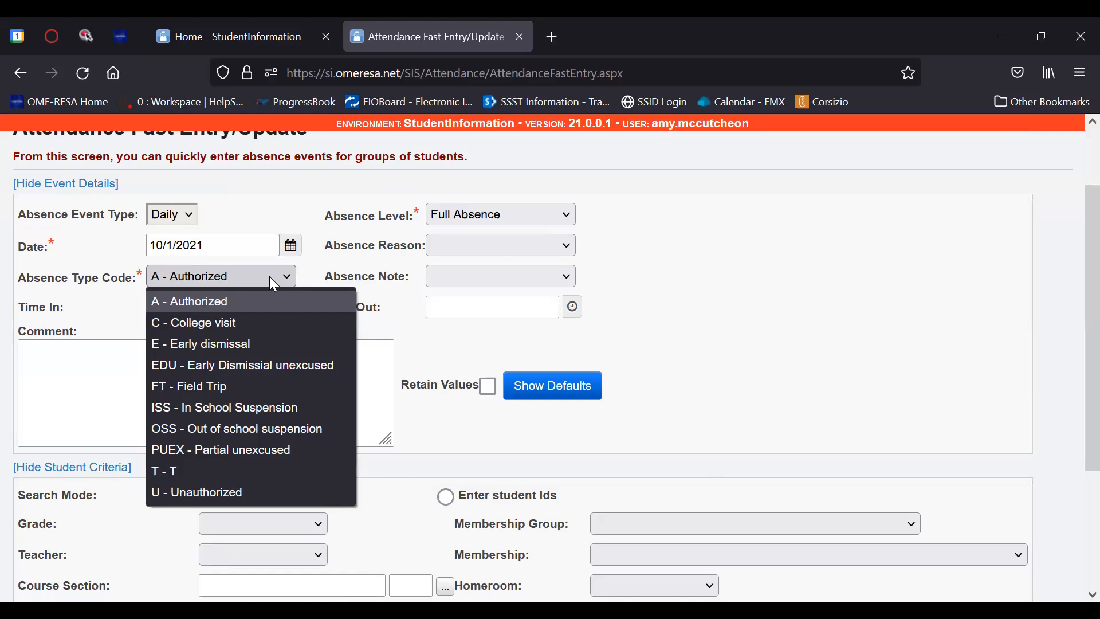
pyautogui.click(270, 277)
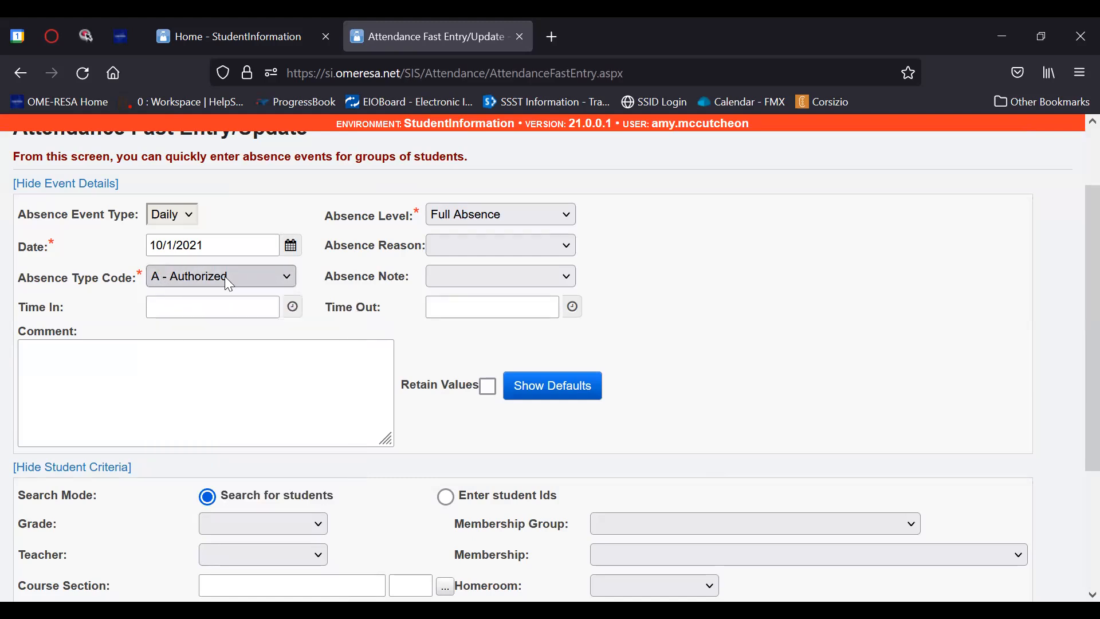
pyautogui.click(521, 217)
pyautogui.click(518, 212)
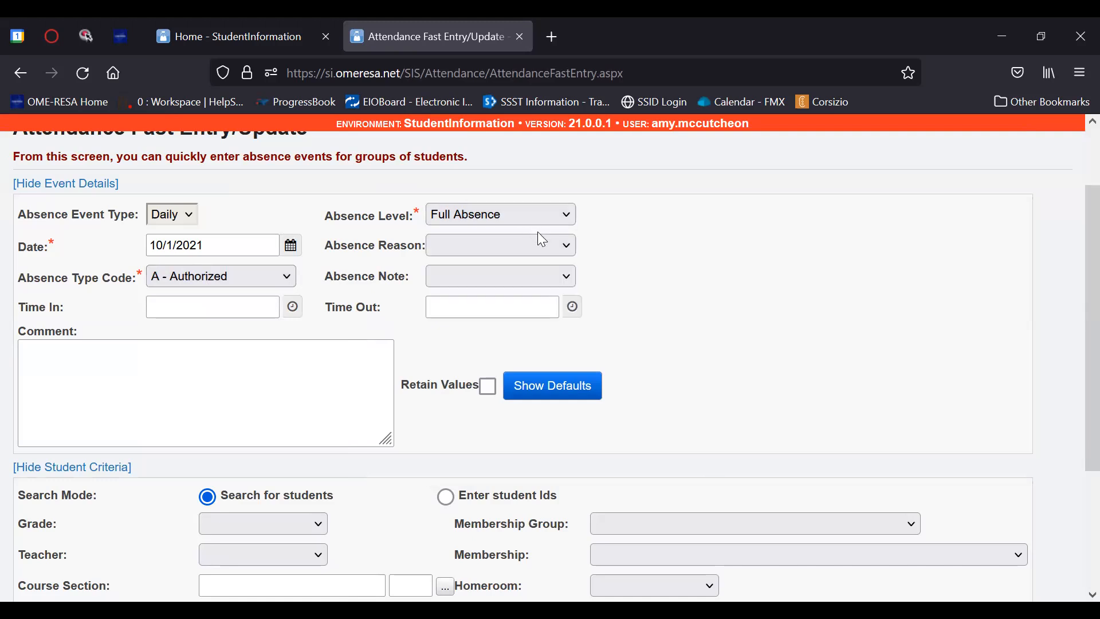
# Step: Set reason ILL - Sick, note PCAL - Parent Called, and comment 'Mom called-has fever'
pyautogui.click(546, 248)
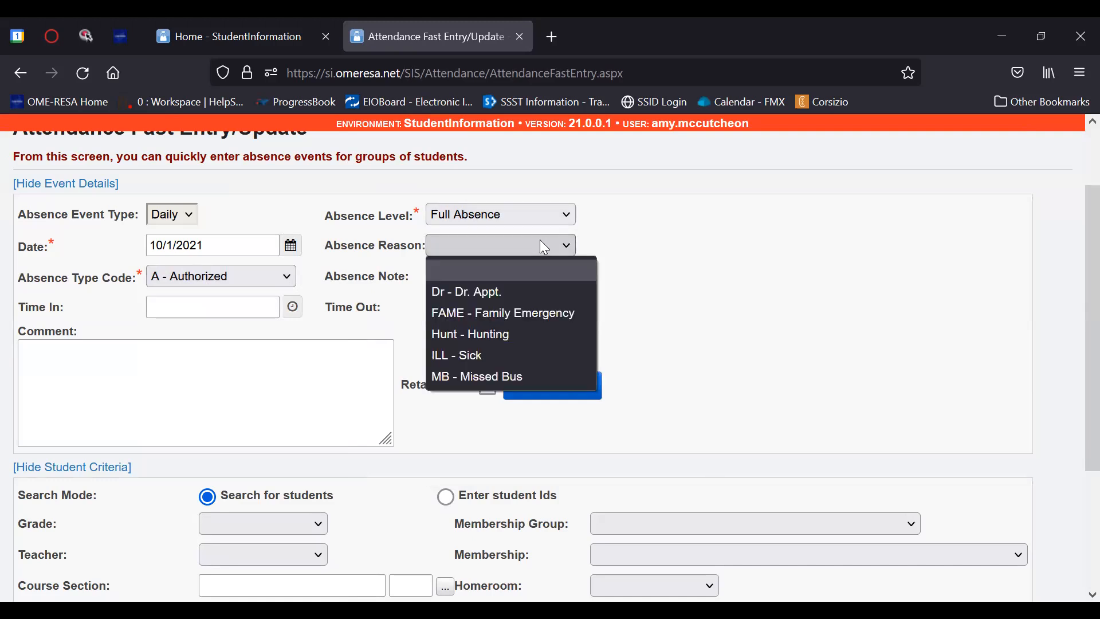
pyautogui.click(500, 355)
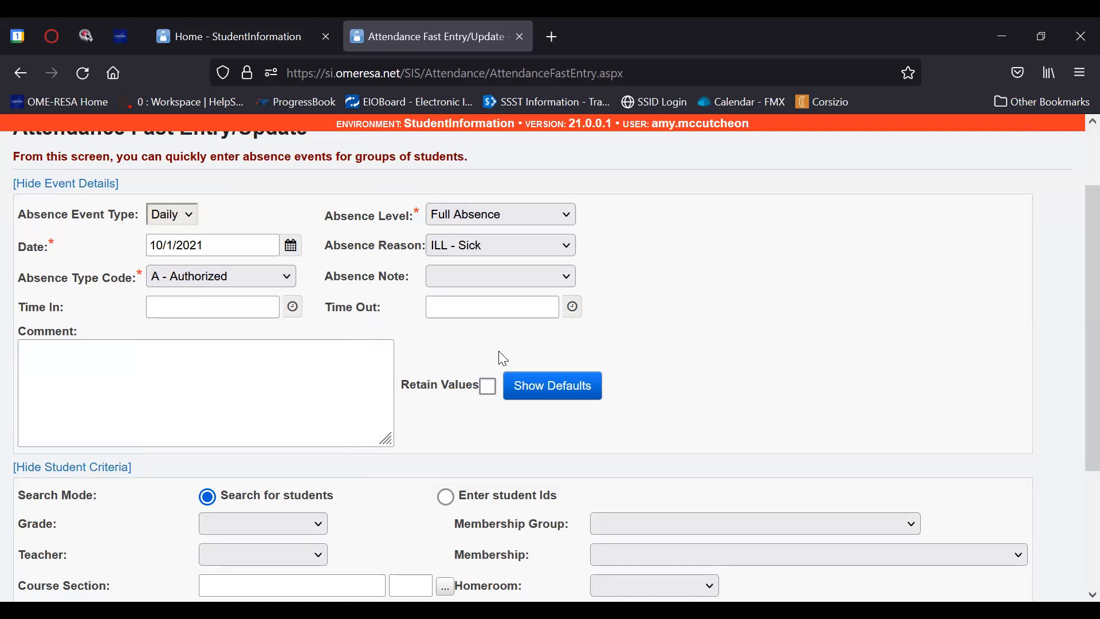
pyautogui.click(508, 276)
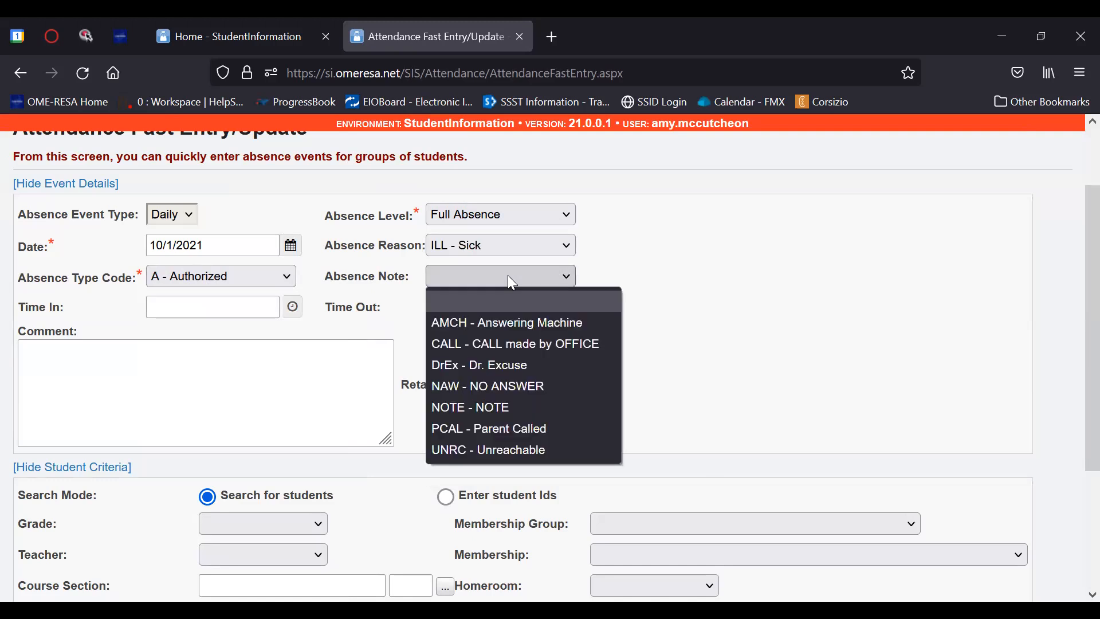
pyautogui.click(521, 430)
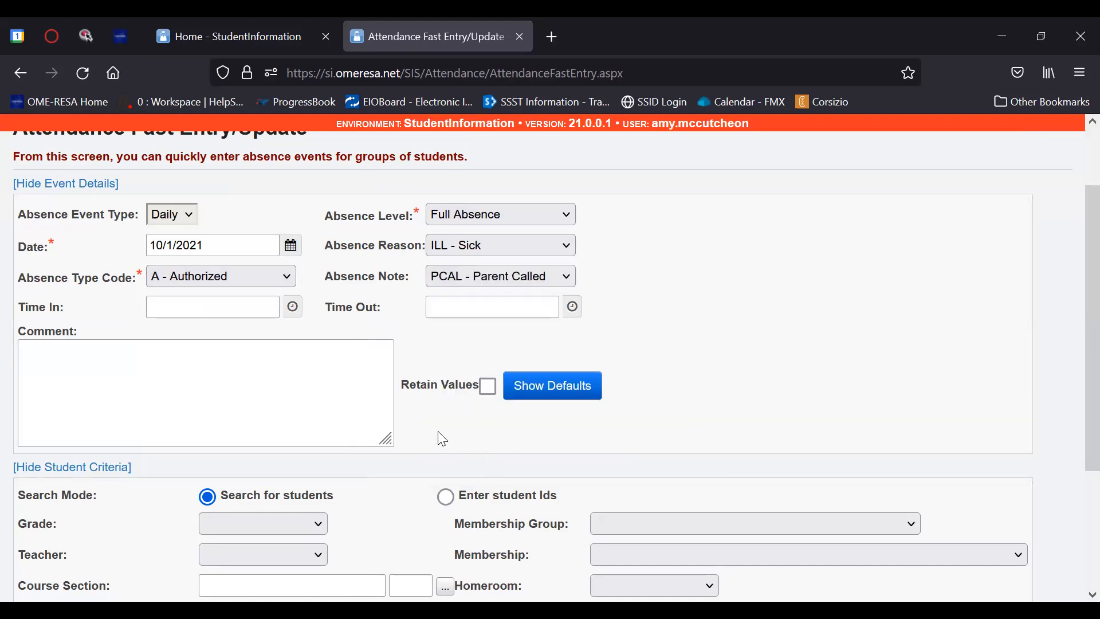
pyautogui.click(358, 382)
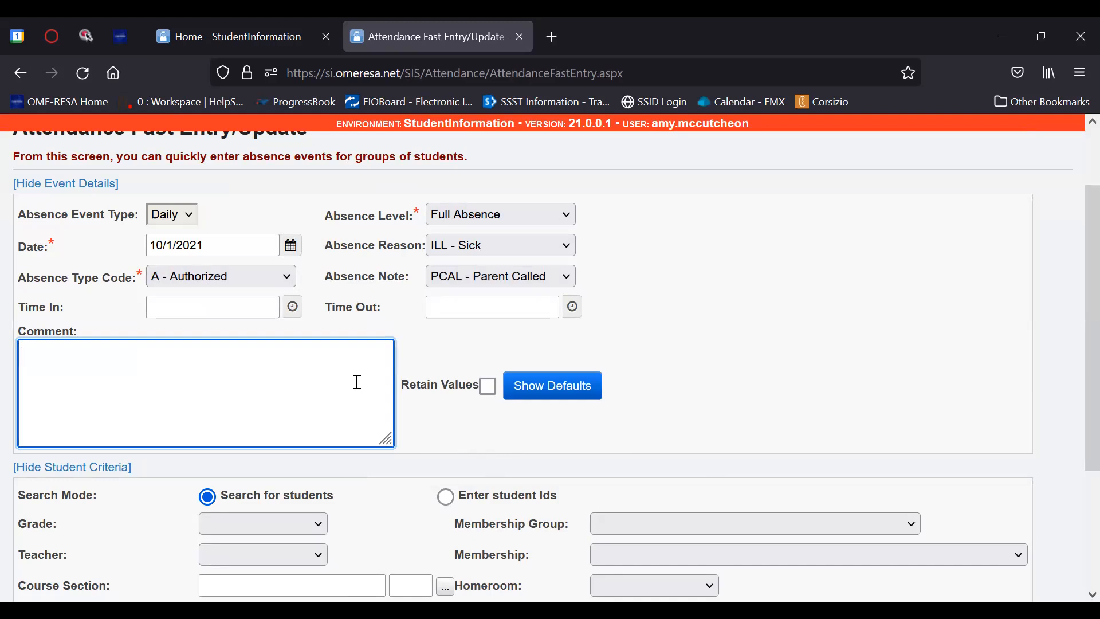
pyautogui.write('Mom called-has fever')
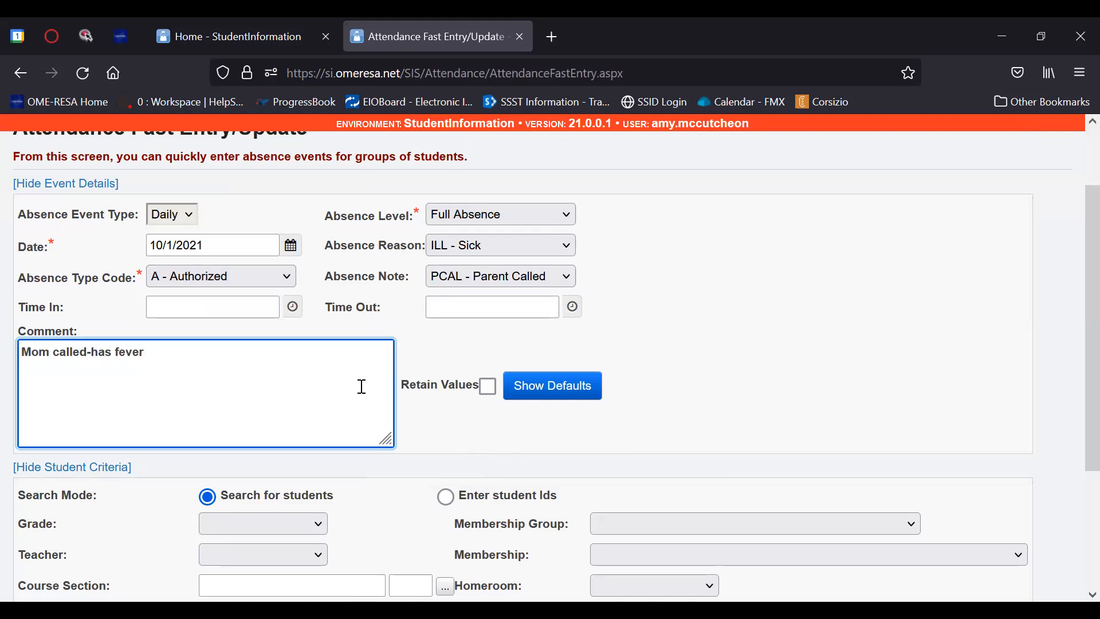
pyautogui.scroll(-2, 364, 392)
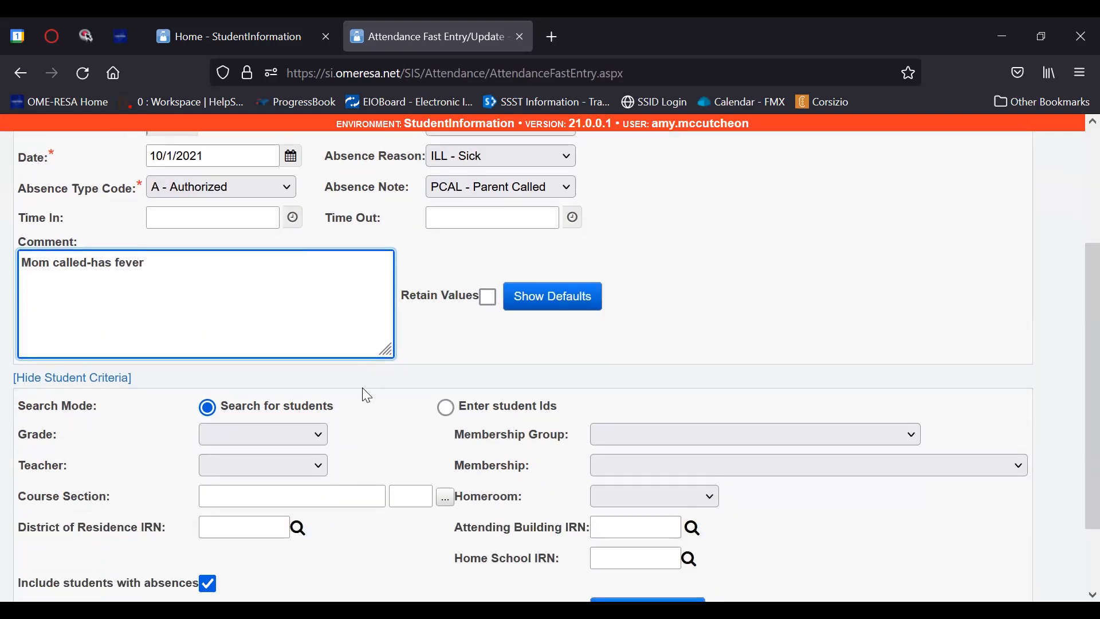
pyautogui.scroll(-2, 367, 396)
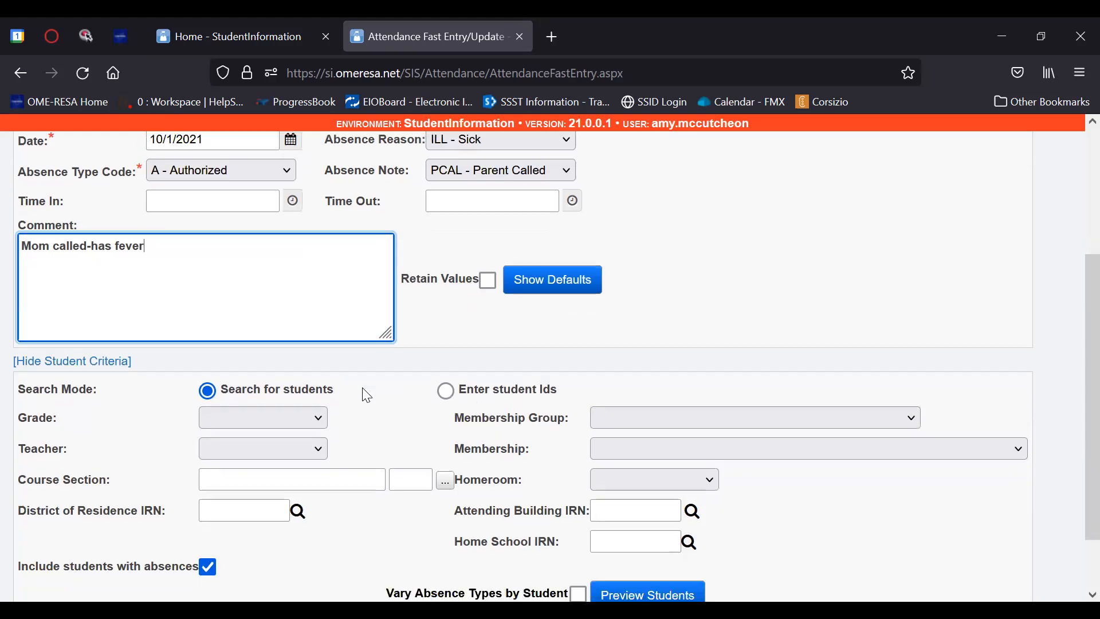
pyautogui.scroll(6, 366, 396)
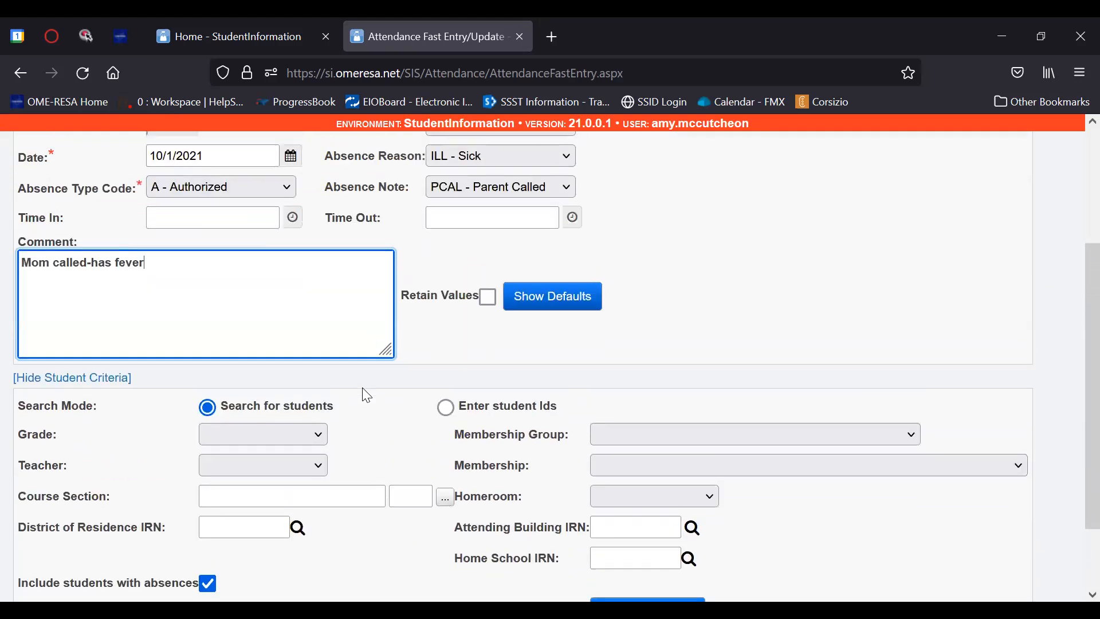
pyautogui.scroll(-6, 359, 317)
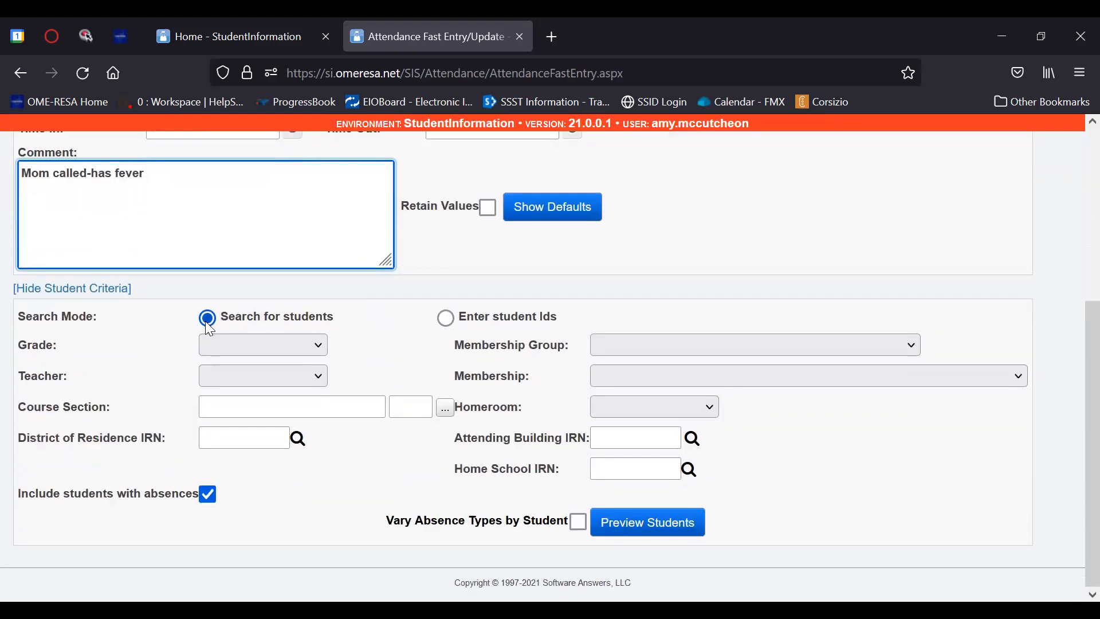
# Step: Return to Search for students, preview the matching student, and save the absence for them
pyautogui.click(446, 318)
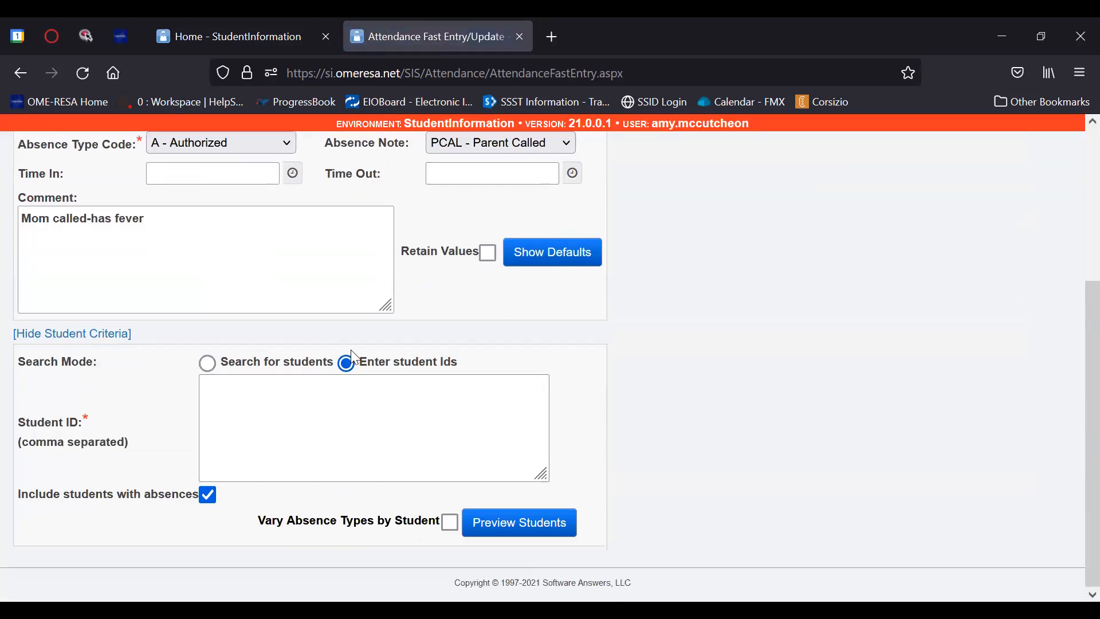
pyautogui.click(209, 364)
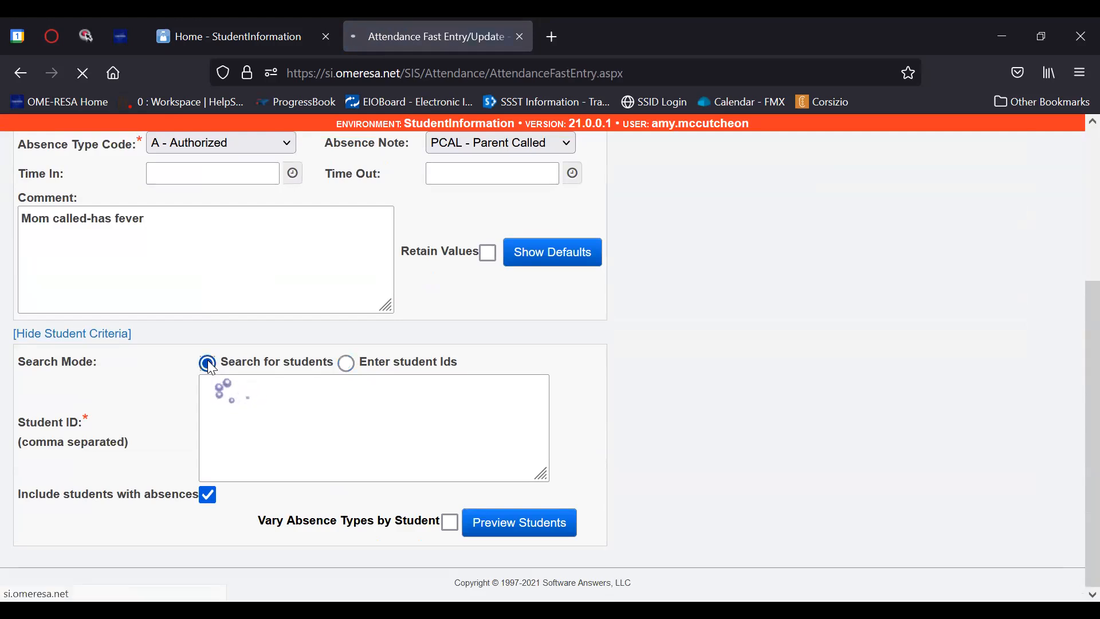
pyautogui.scroll(-5, 212, 367)
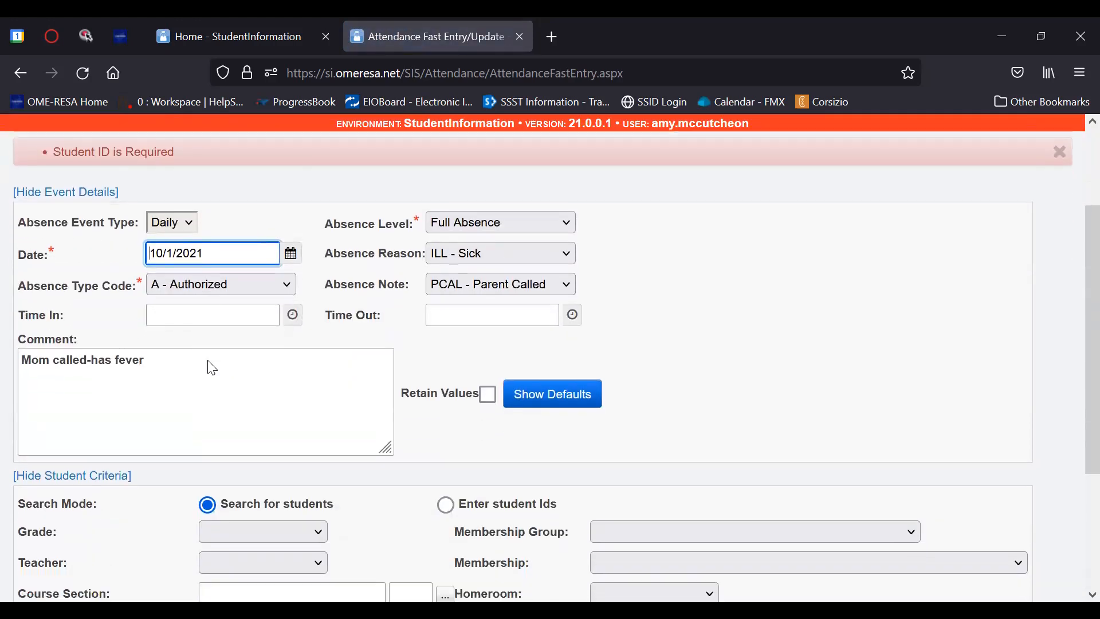
pyautogui.click(647, 530)
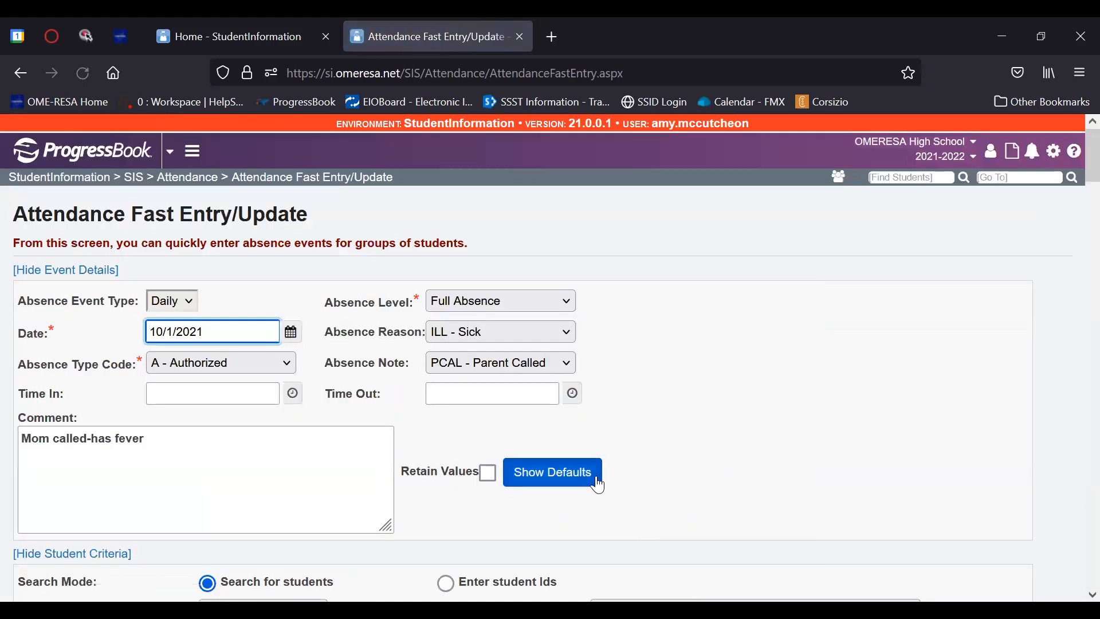
pyautogui.scroll(-3, 596, 484)
pyautogui.scroll(-10, 597, 479)
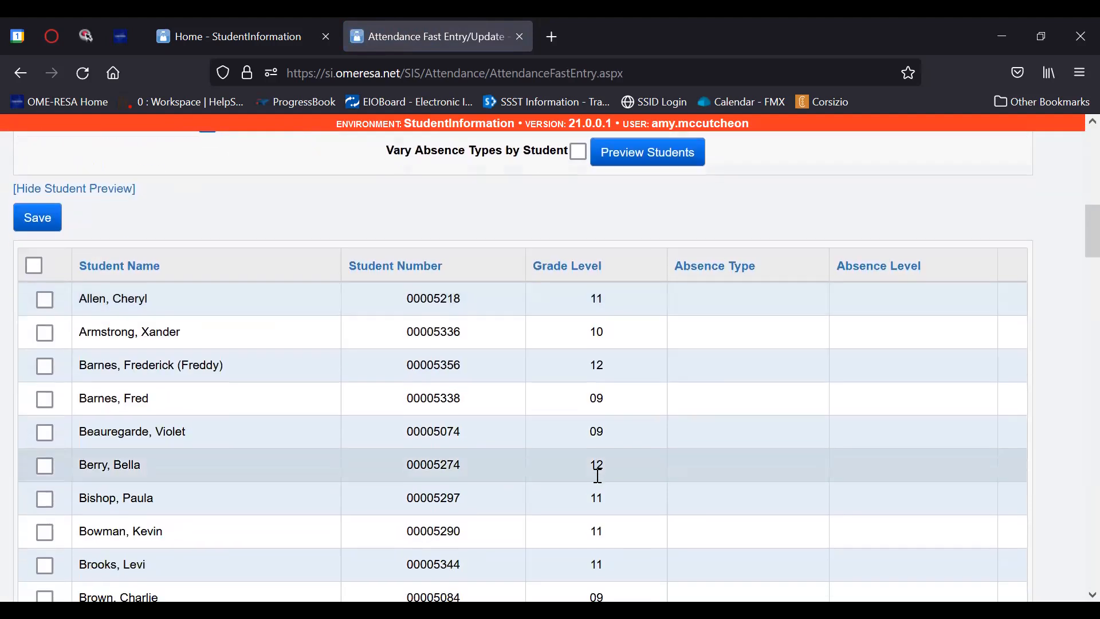
pyautogui.scroll(-5, 599, 482)
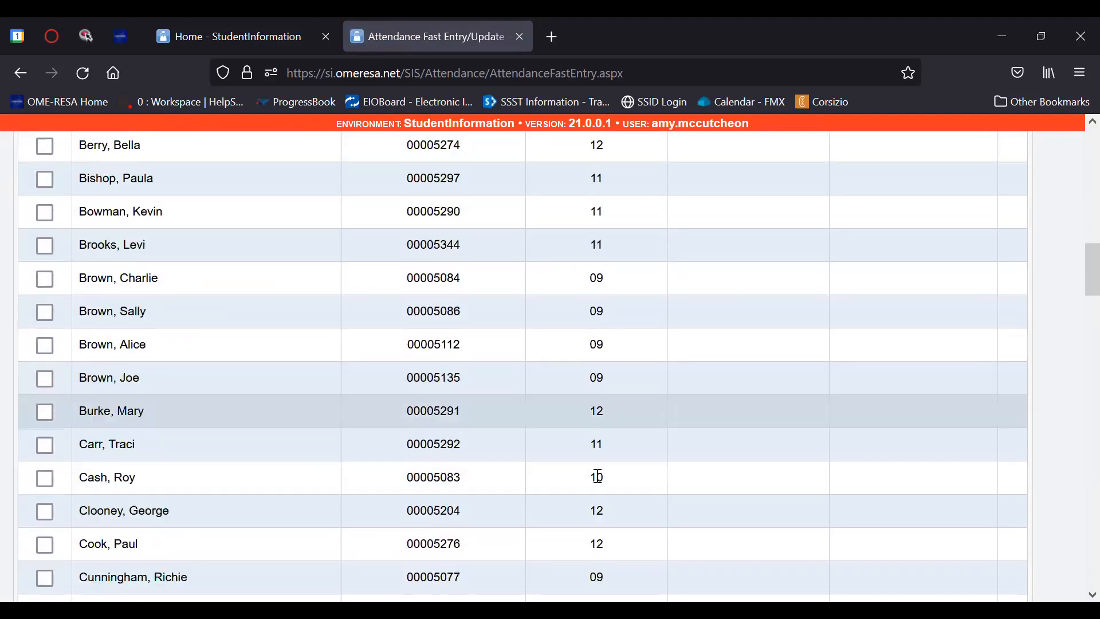
pyautogui.scroll(-3, 598, 477)
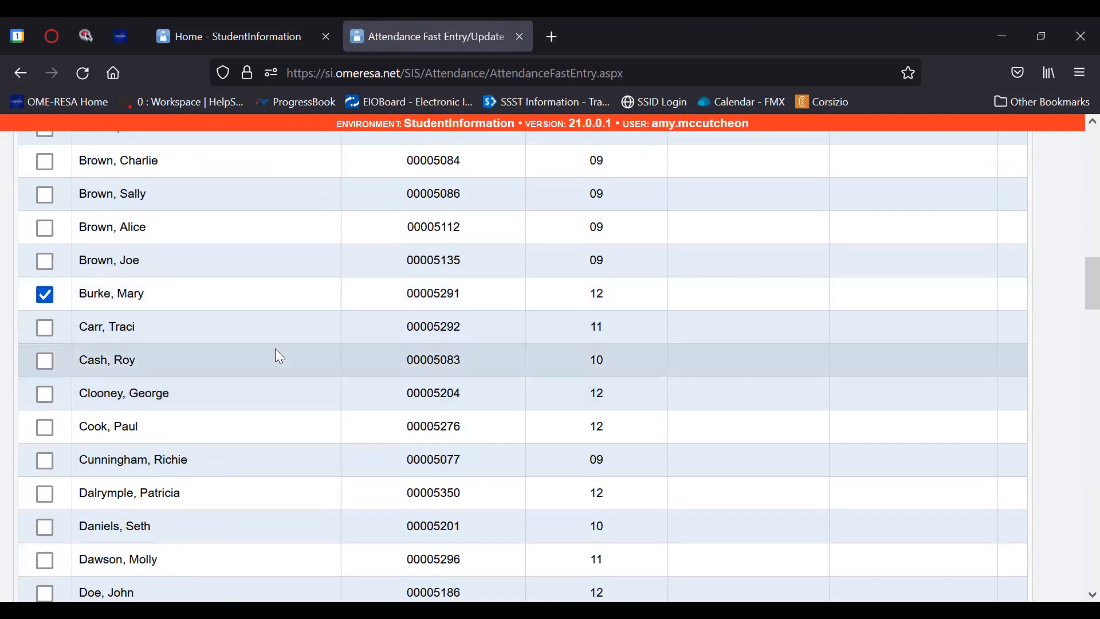
pyautogui.scroll(8, 277, 351)
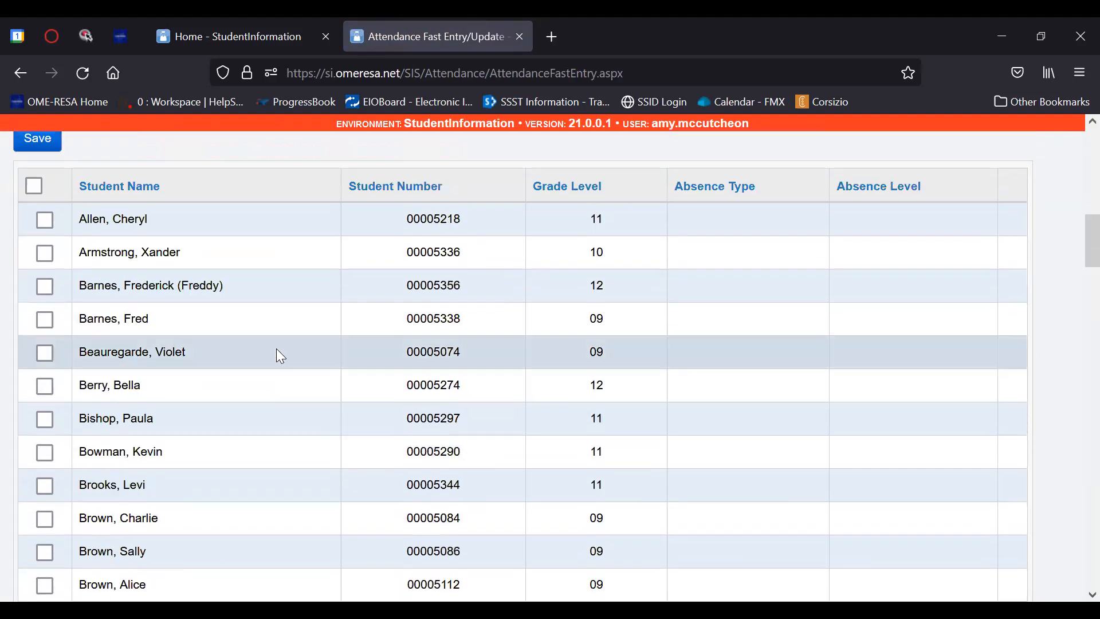
pyautogui.scroll(3, 277, 349)
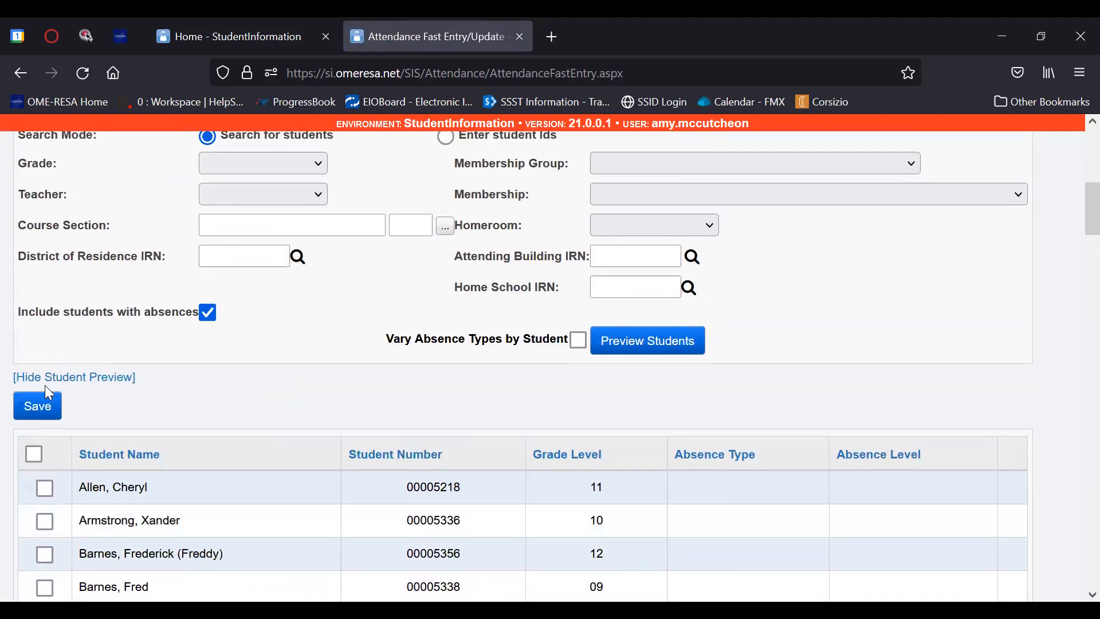
pyautogui.click(38, 407)
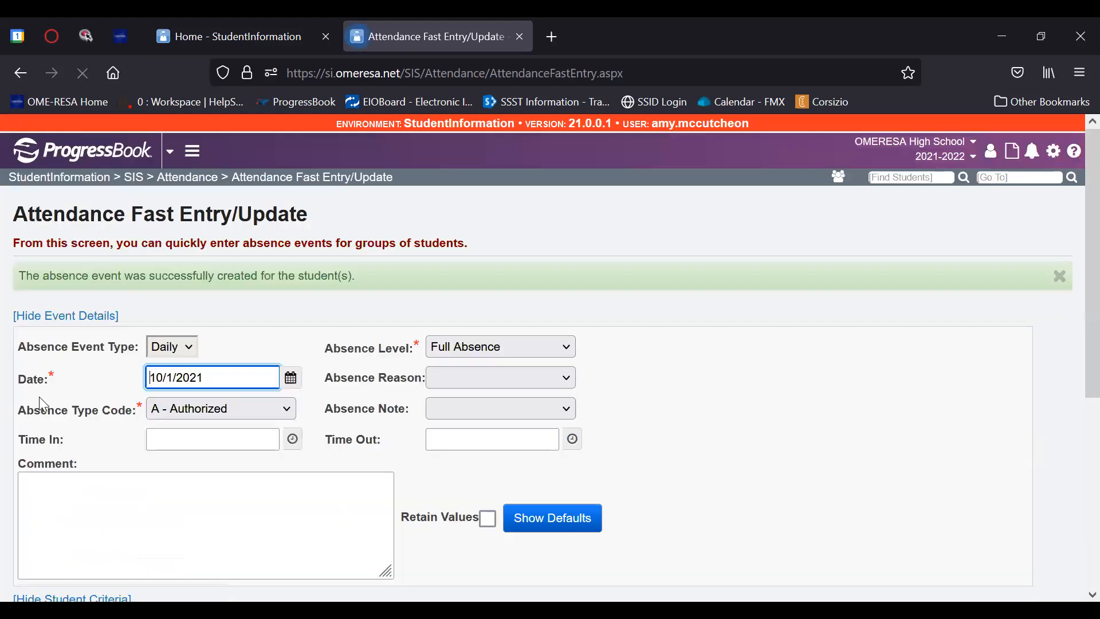
# Step: Change the absence type code to FT - Field Trip, leaving the absence reason blank
pyautogui.scroll(-5, 40, 401)
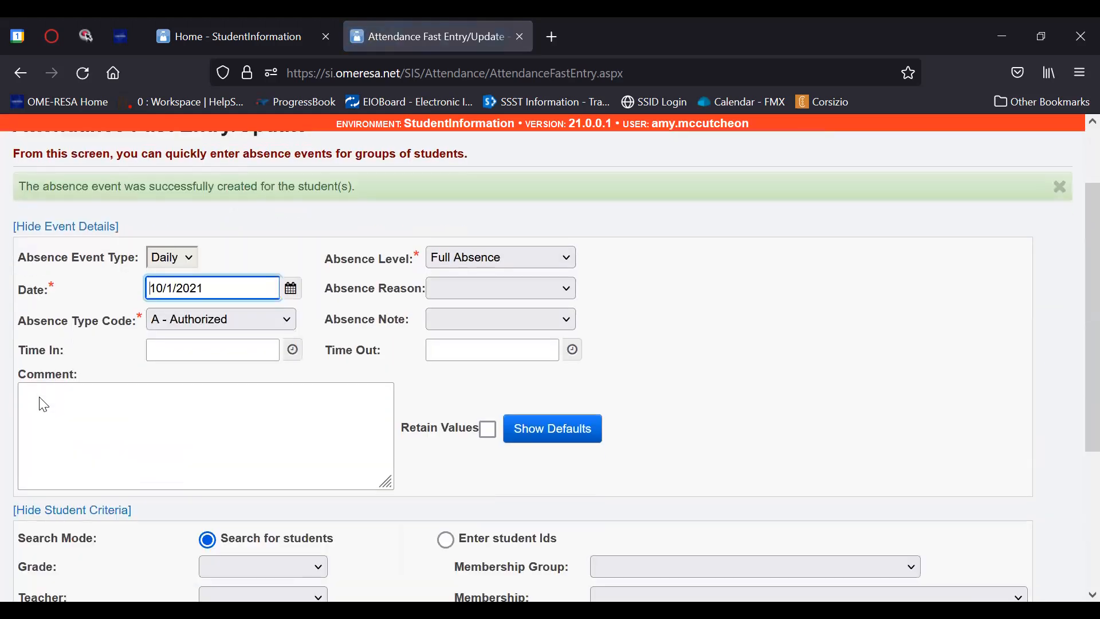
pyautogui.scroll(-1, 39, 404)
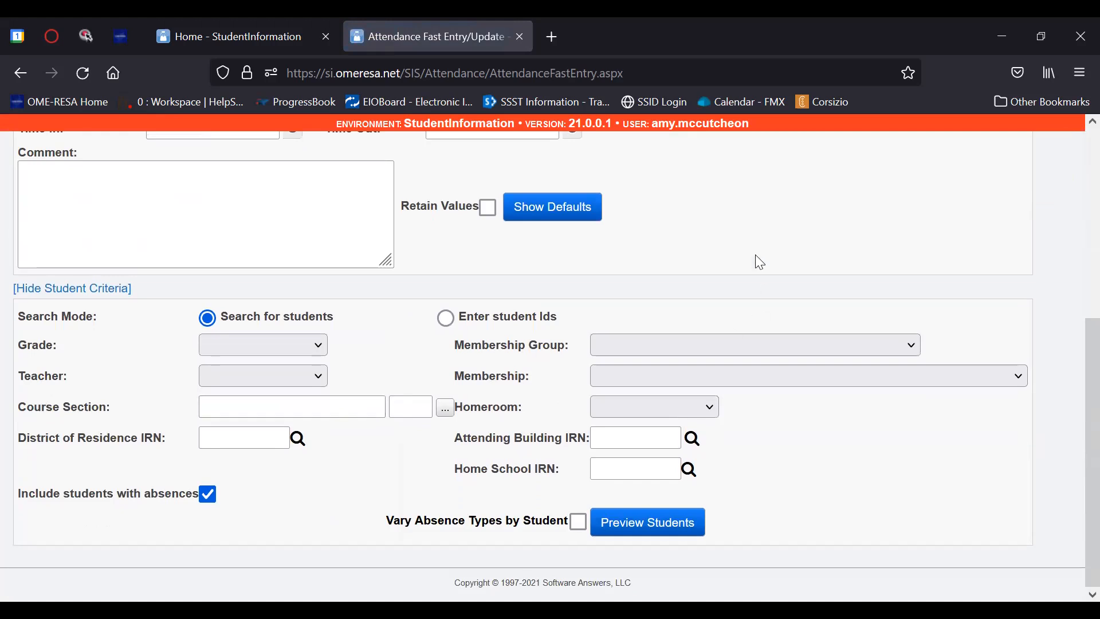
pyautogui.scroll(3, 551, 258)
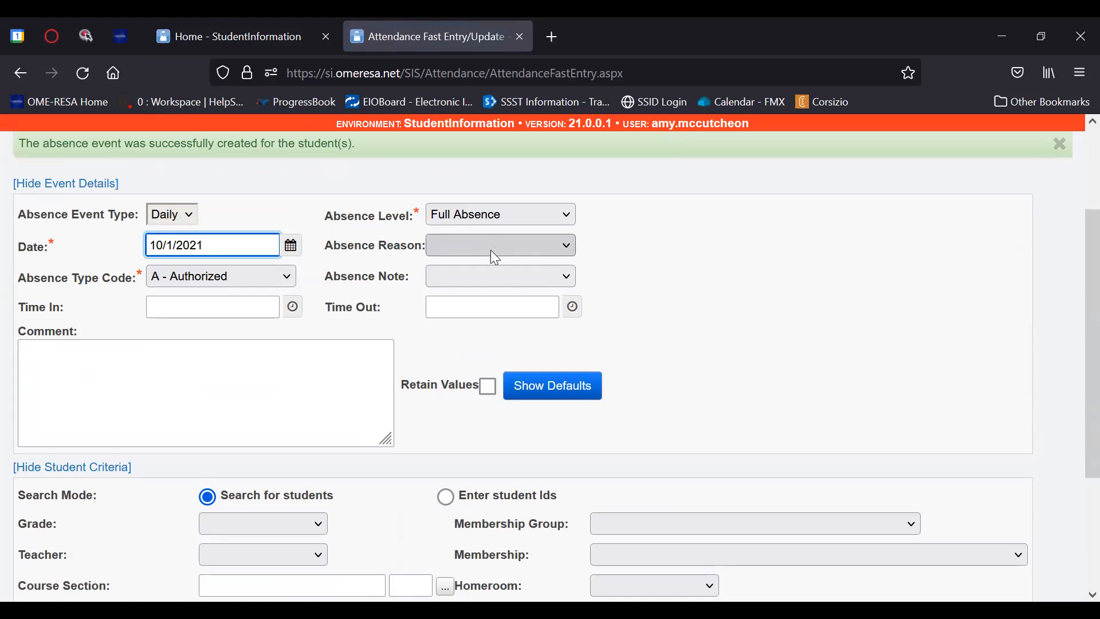
pyautogui.click(495, 258)
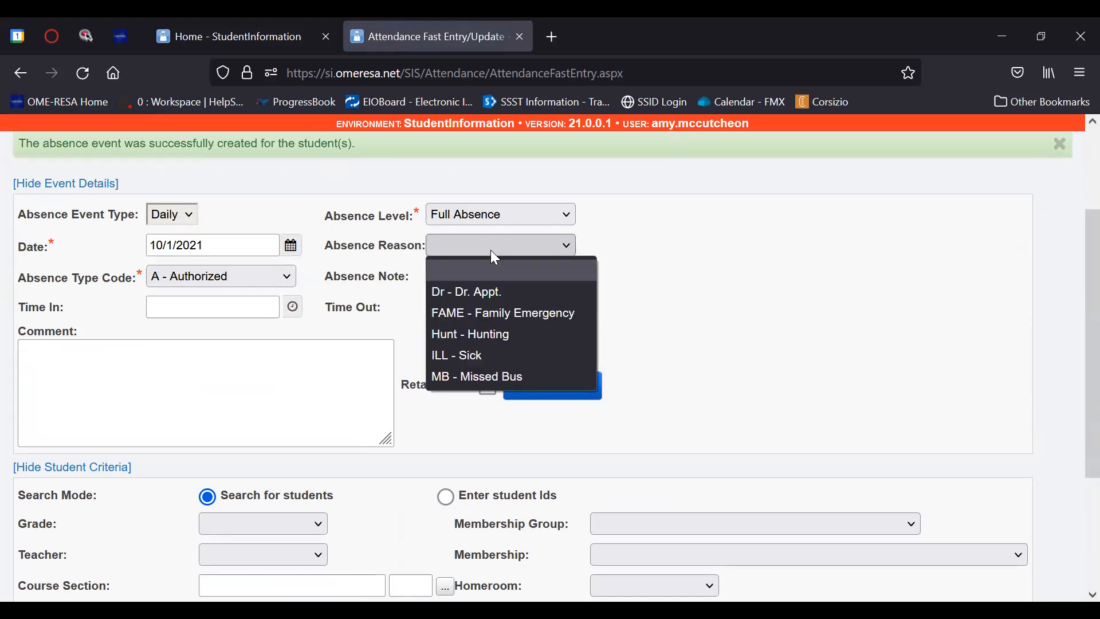
pyautogui.click(234, 276)
pyautogui.click(234, 277)
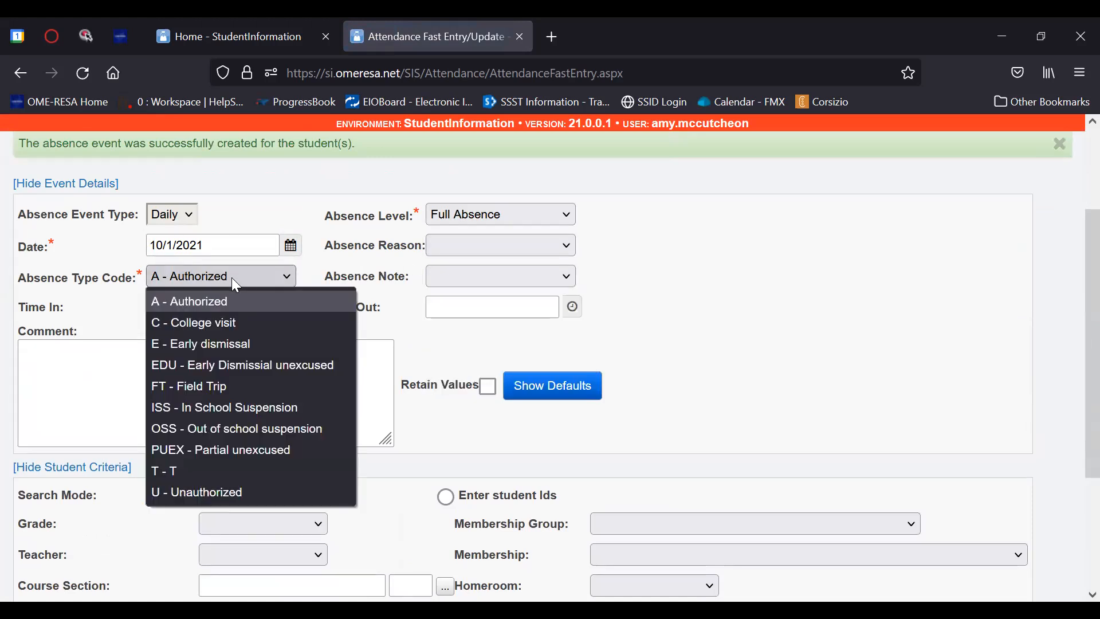
pyautogui.click(241, 383)
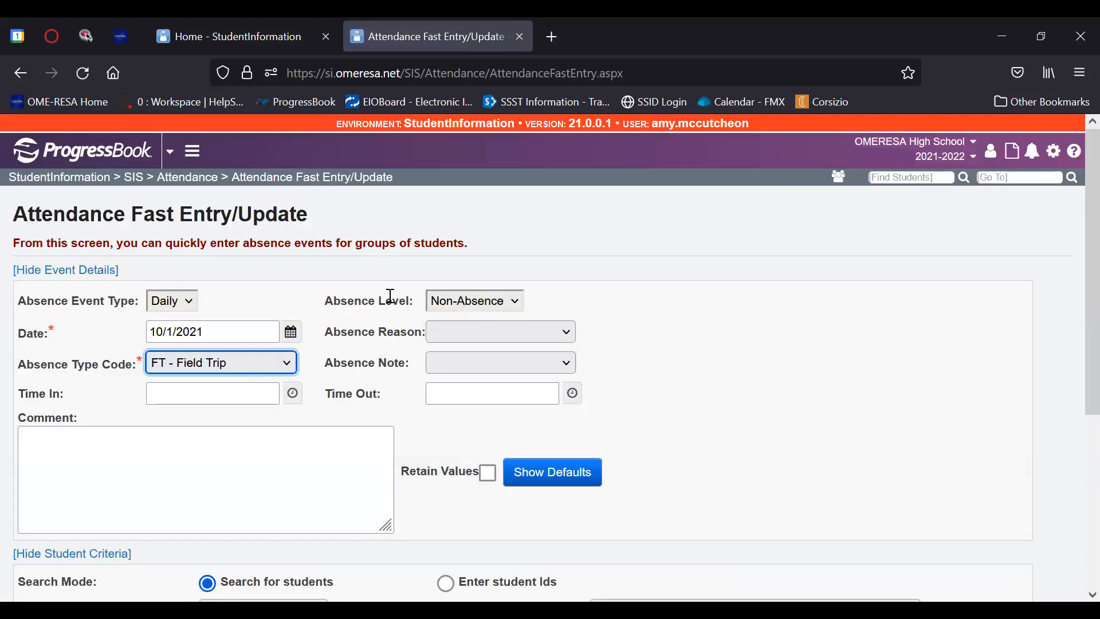
pyautogui.click(519, 332)
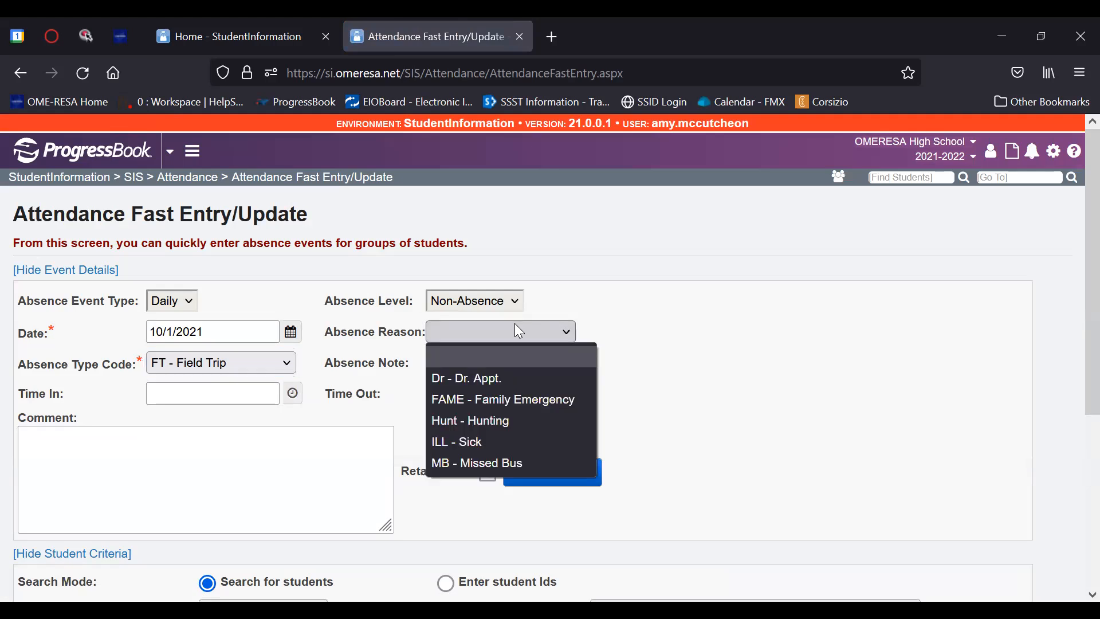
pyautogui.click(596, 341)
pyautogui.scroll(-3, 605, 344)
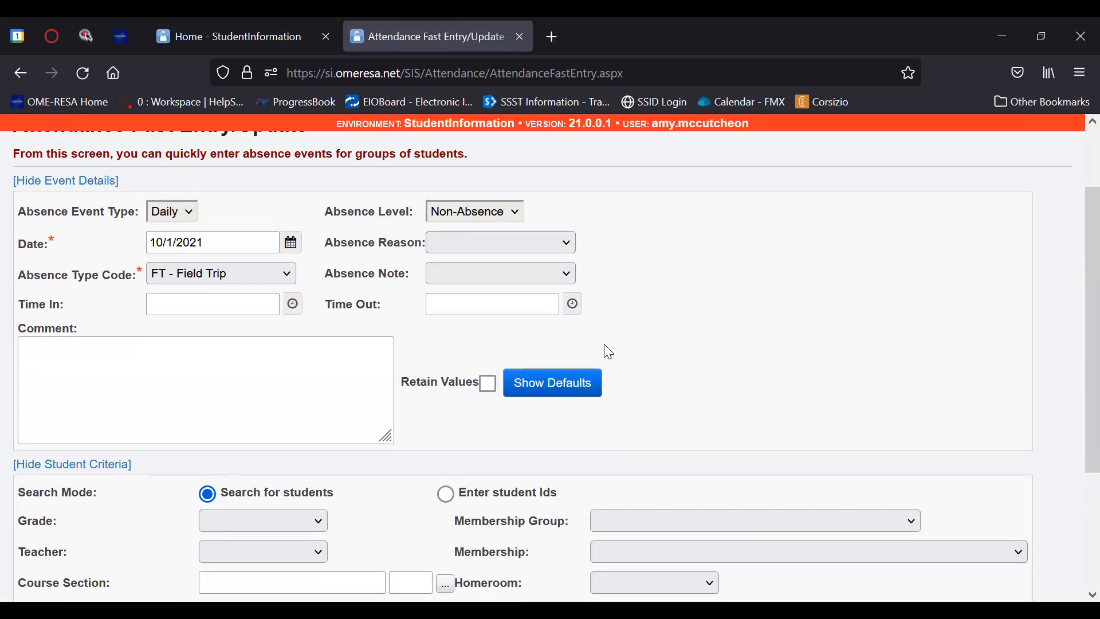
pyautogui.scroll(-3, 604, 344)
# Step: Comment '12th grade museum', filter to Grade 12 - 12, and preview the students
pyautogui.click(290, 298)
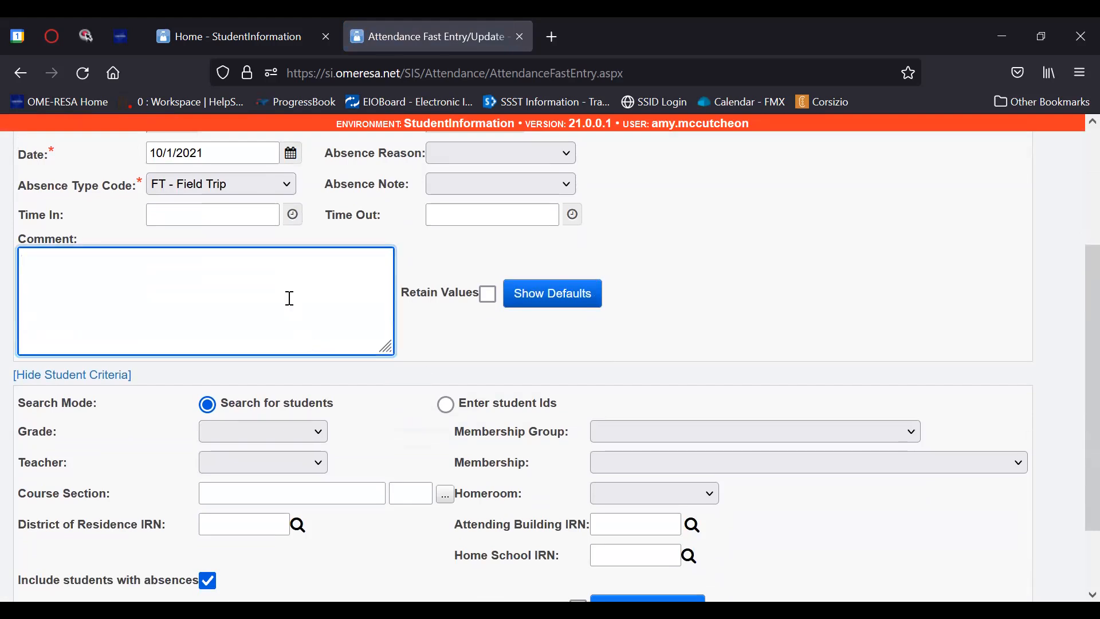
pyautogui.write('13th')
pyautogui.press('BackSpace')
pyautogui.press('BackSpace')
pyautogui.press('BackSpace')
pyautogui.write('2th grade')
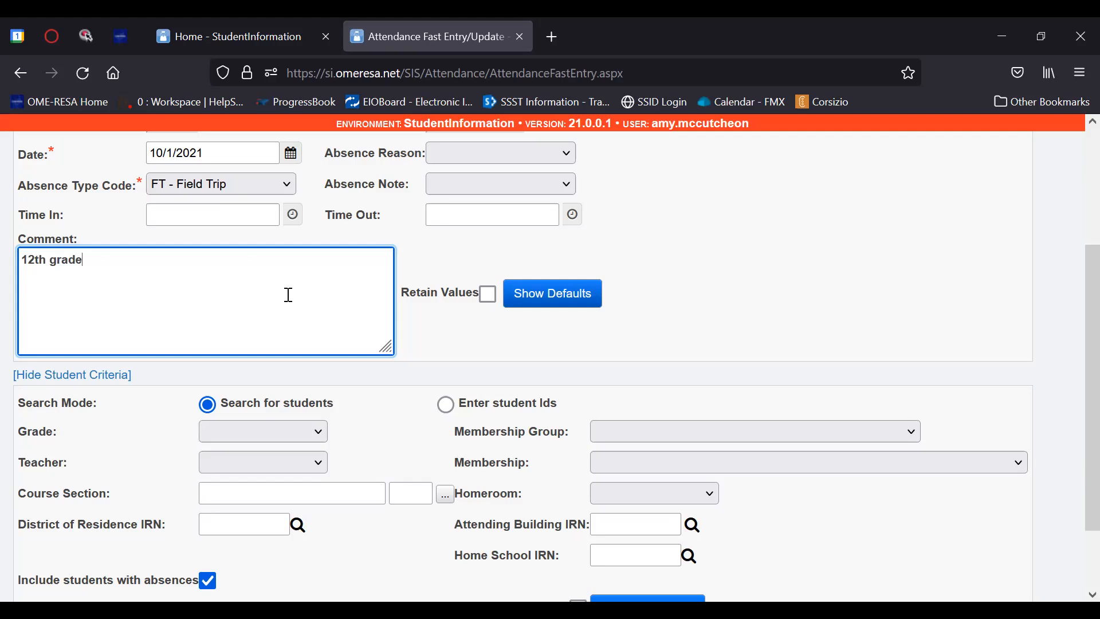
pyautogui.write(' museum')
pyautogui.scroll(-3, 289, 294)
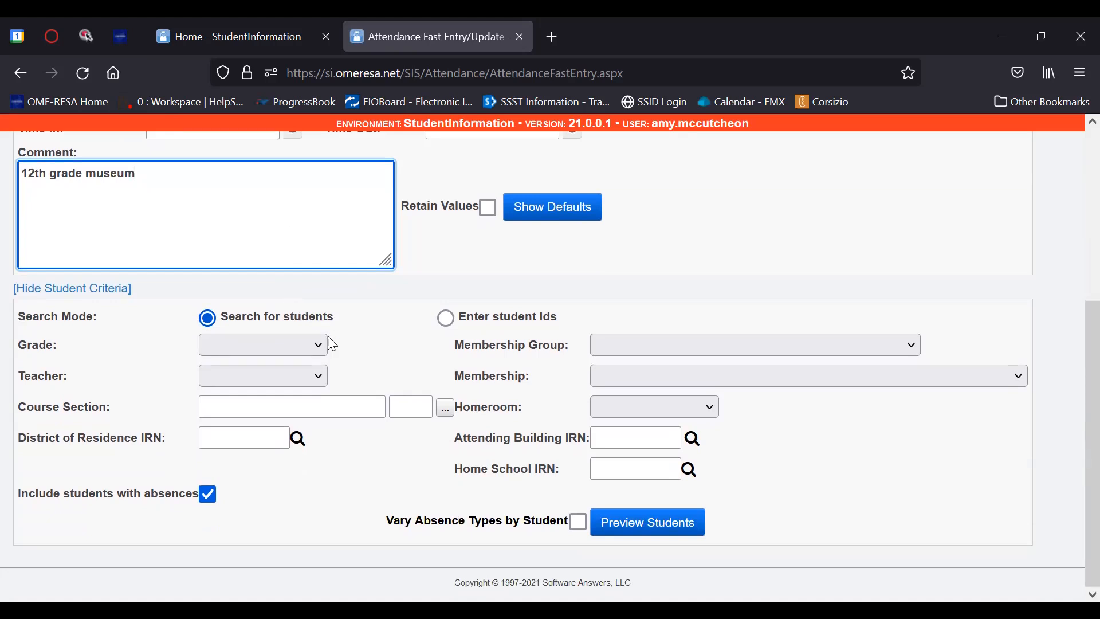
pyautogui.click(312, 342)
pyautogui.click(258, 505)
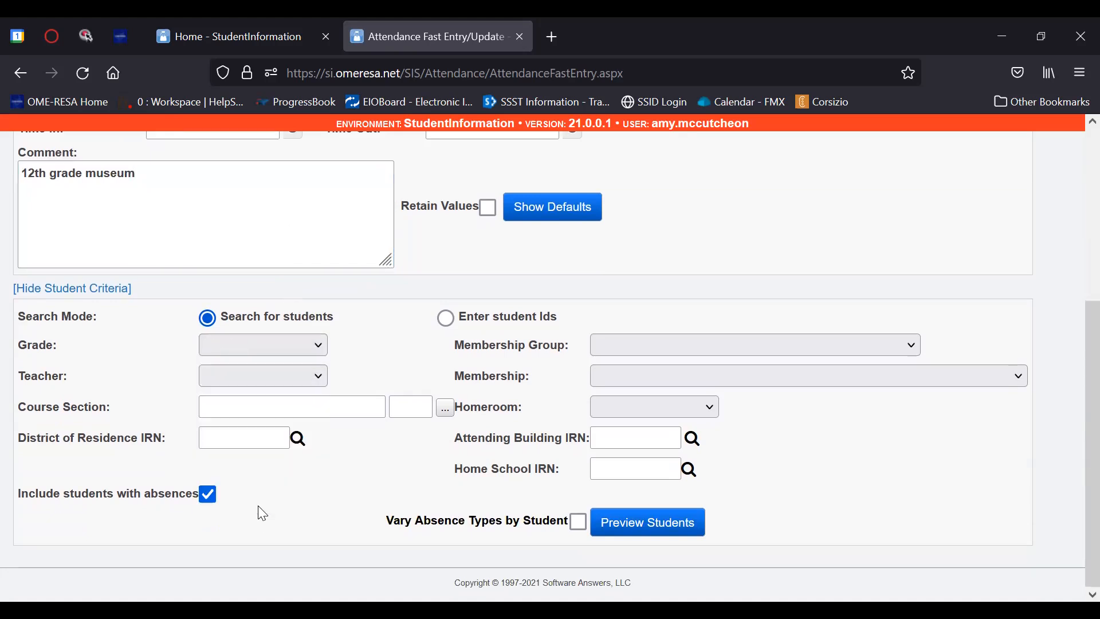
pyautogui.click(635, 531)
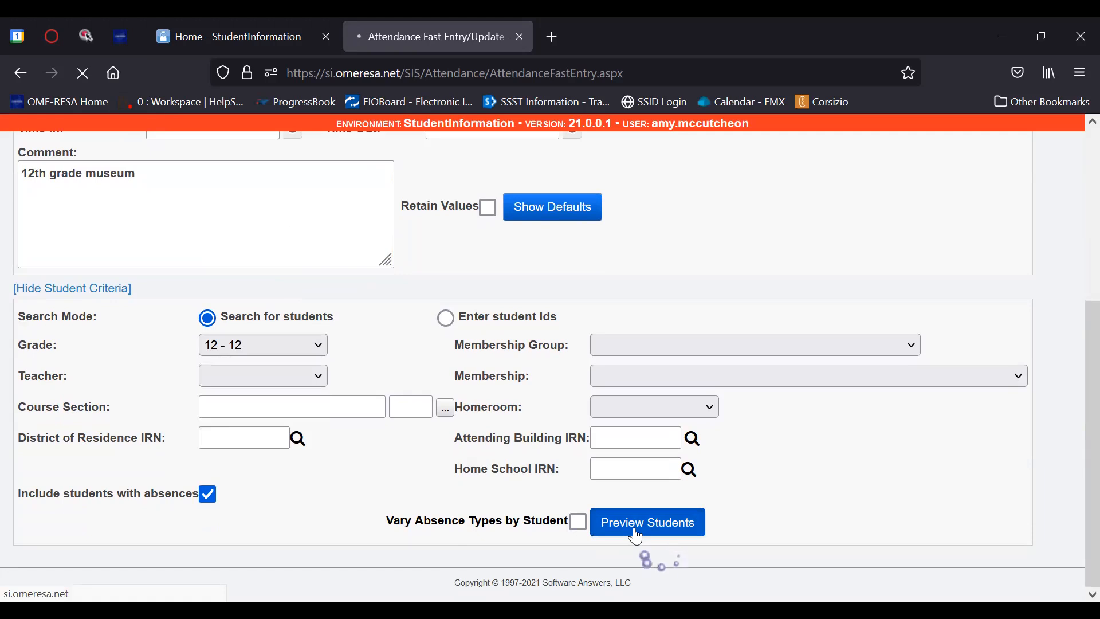
# Step: Select all 31 grade 12 students and save the FT - Field Trip event for them
pyautogui.scroll(-3, 393, 449)
pyautogui.scroll(-10, 393, 458)
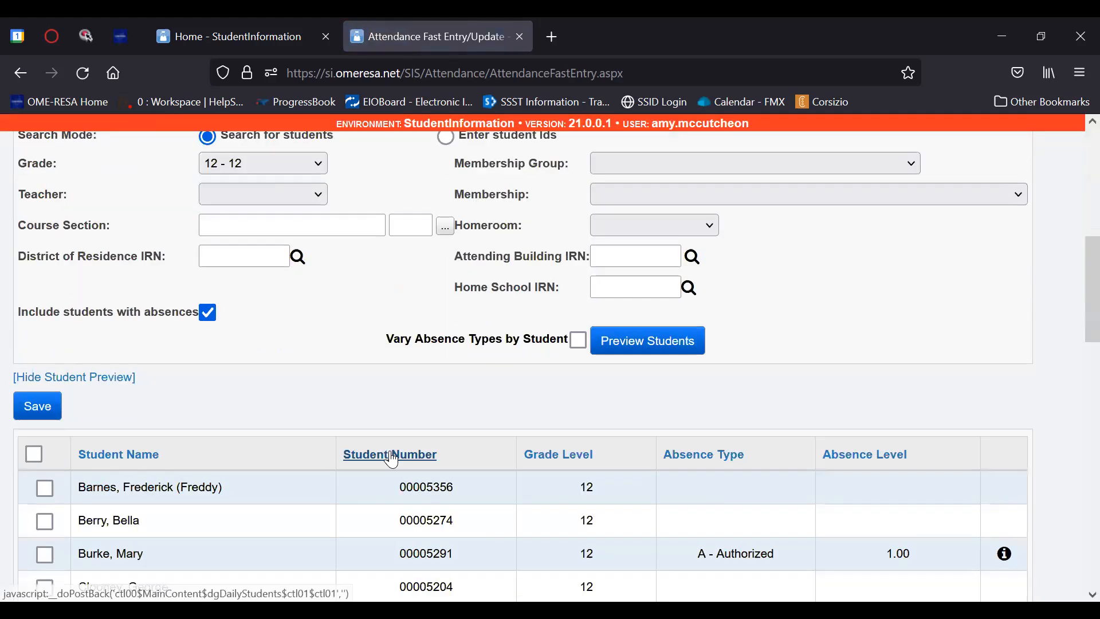
pyautogui.scroll(2, 393, 458)
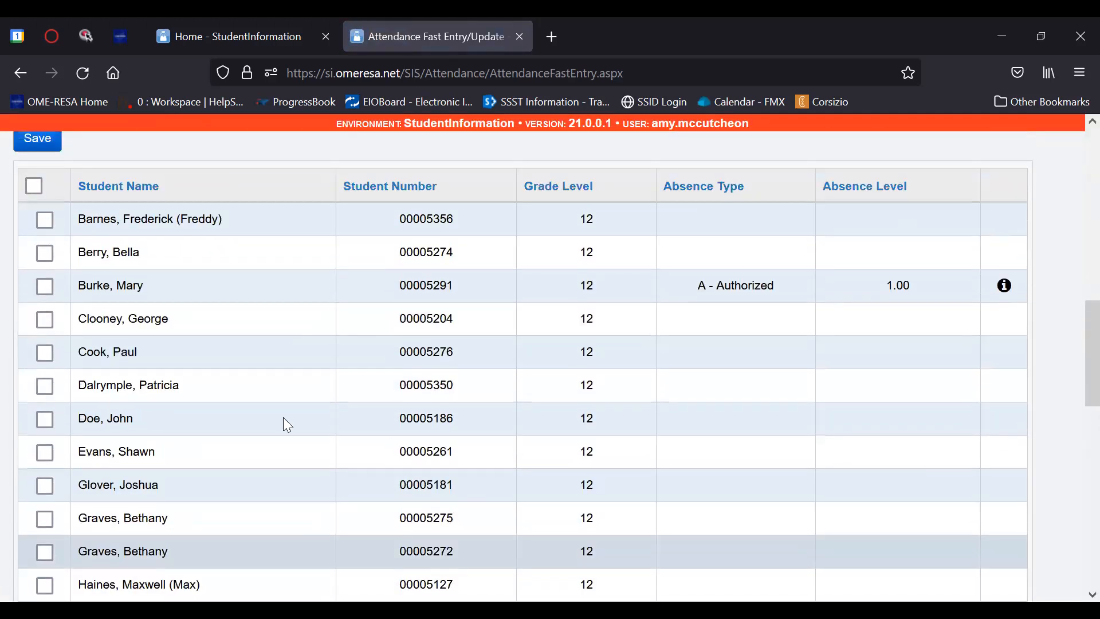
pyautogui.click(30, 186)
pyautogui.scroll(-1, 206, 235)
pyautogui.scroll(-12, 206, 235)
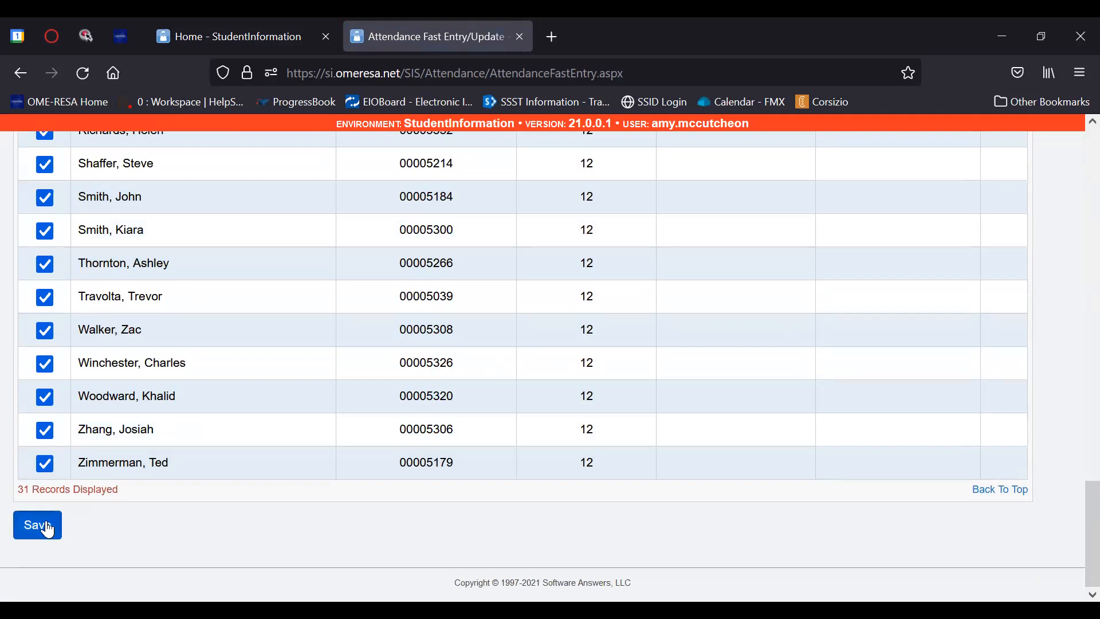
pyautogui.click(37, 533)
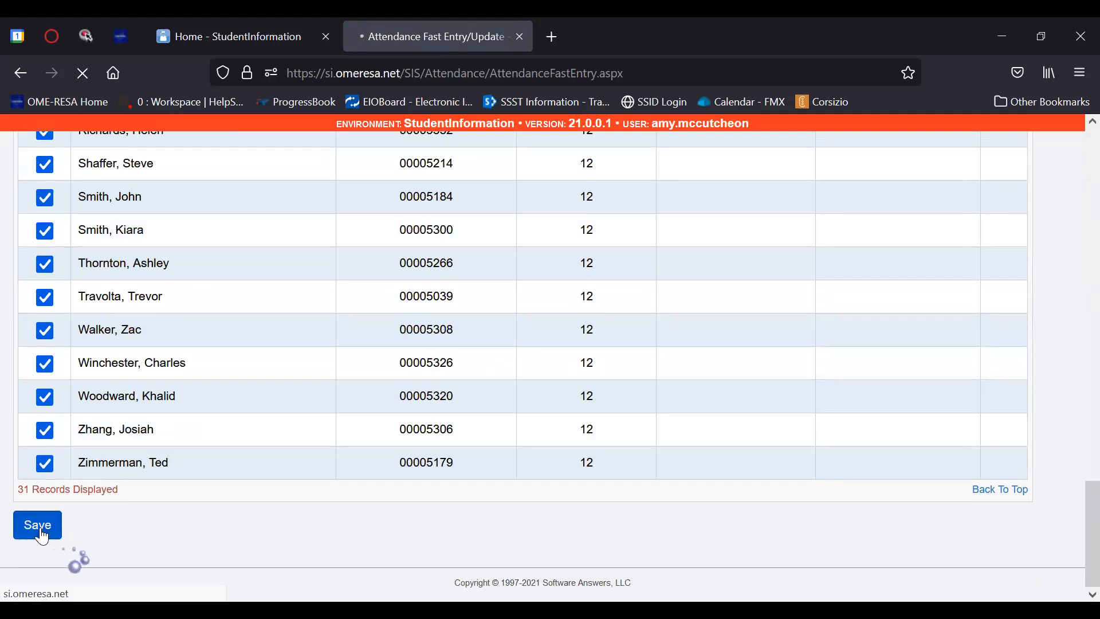
pyautogui.scroll(-5, 64, 456)
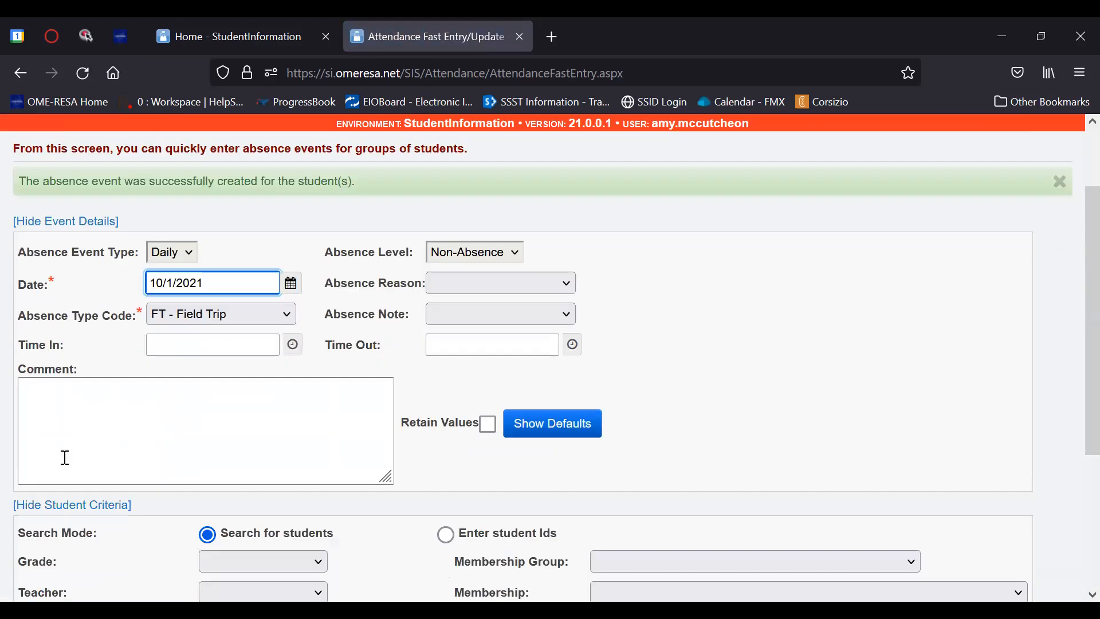
pyautogui.scroll(5, 63, 457)
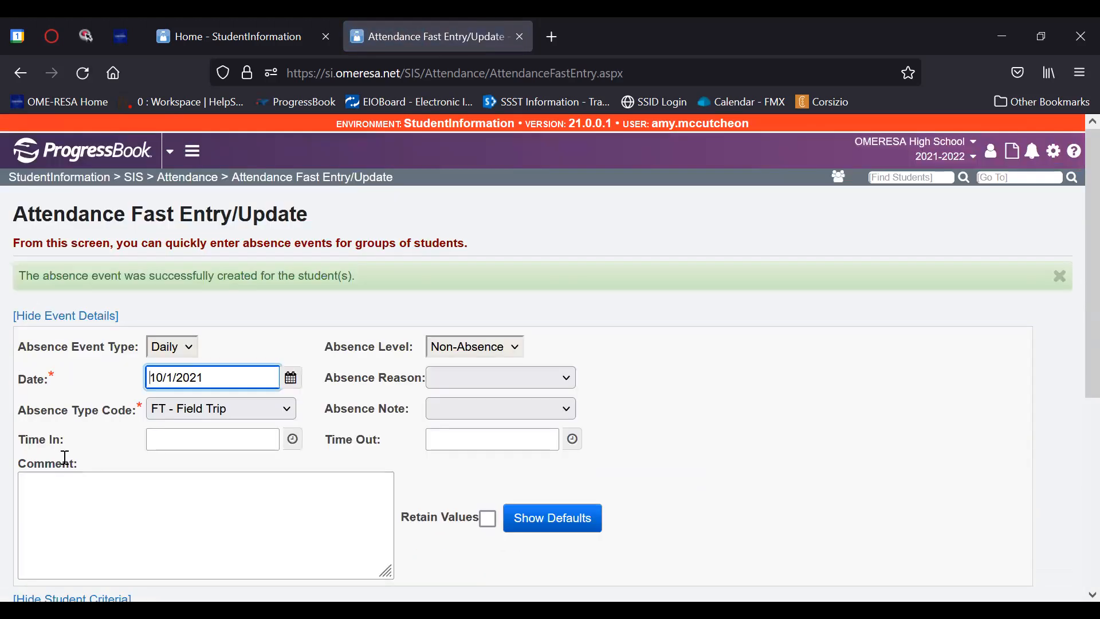
# Step: Find the grade 12 student by last name and open their Student Absence Intervention page
pyautogui.click(110, 181)
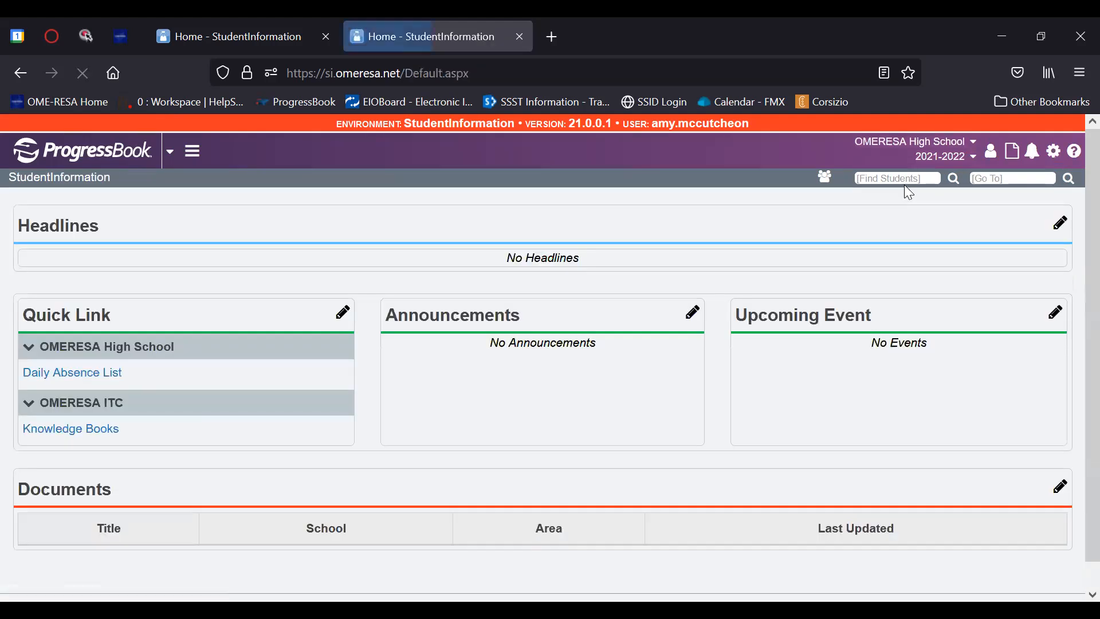
pyautogui.click(900, 179)
pyautogui.write('t')
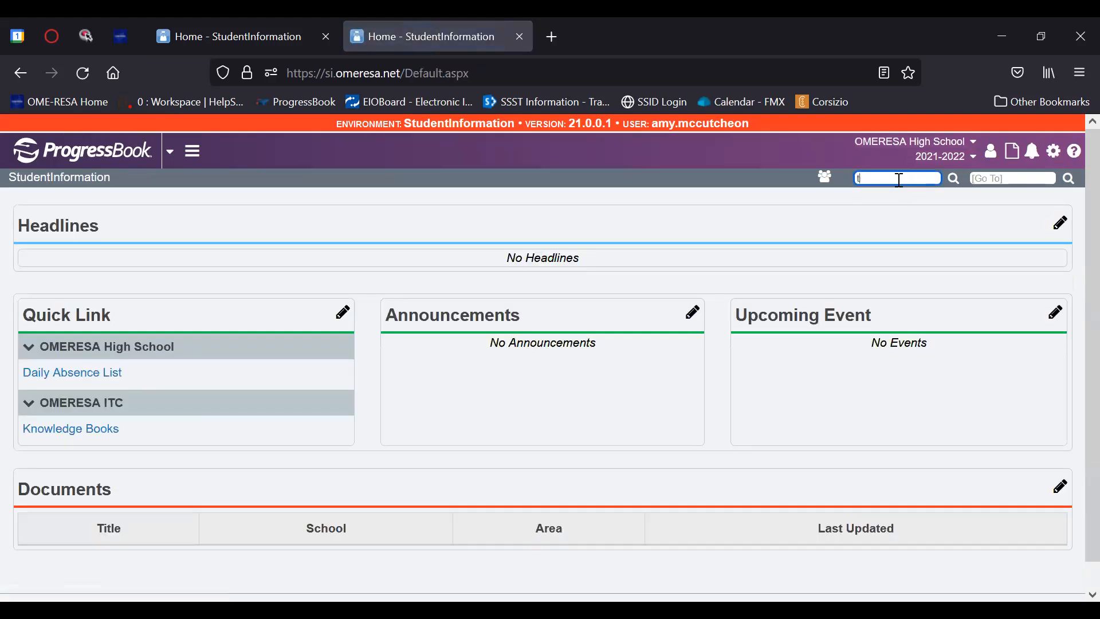
pyautogui.write('ravolta')
pyautogui.press('Return')
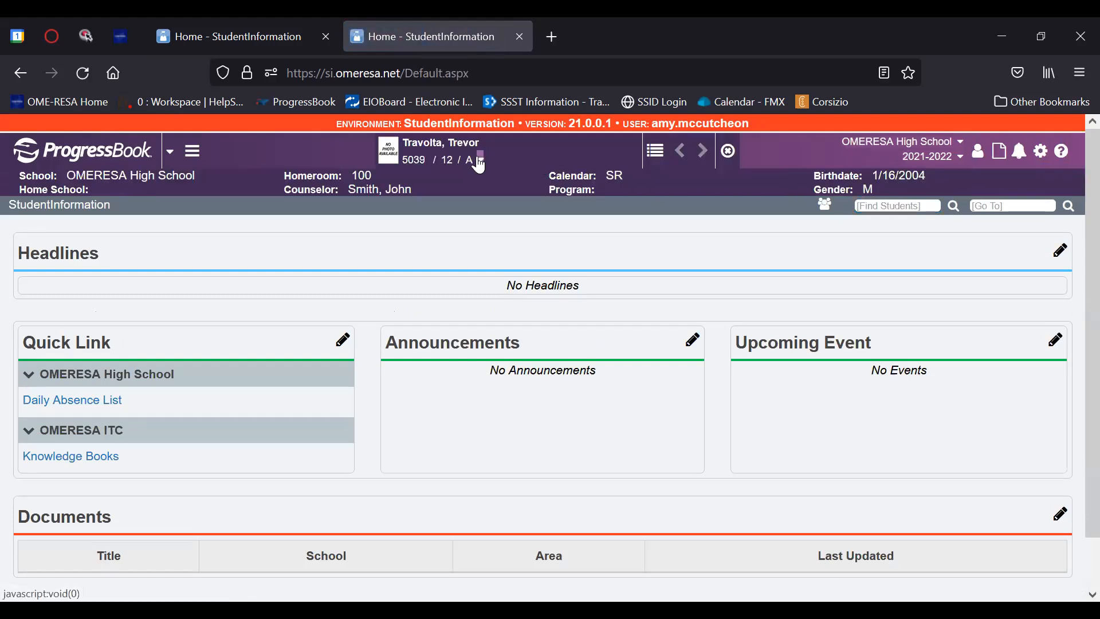
pyautogui.click(480, 160)
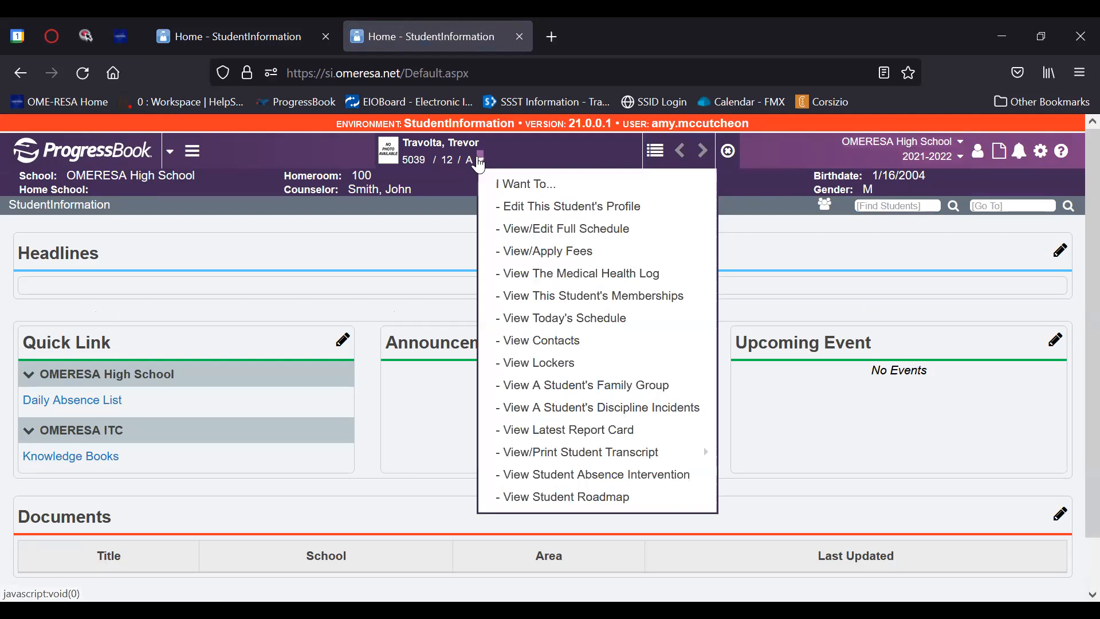
pyautogui.click(592, 497)
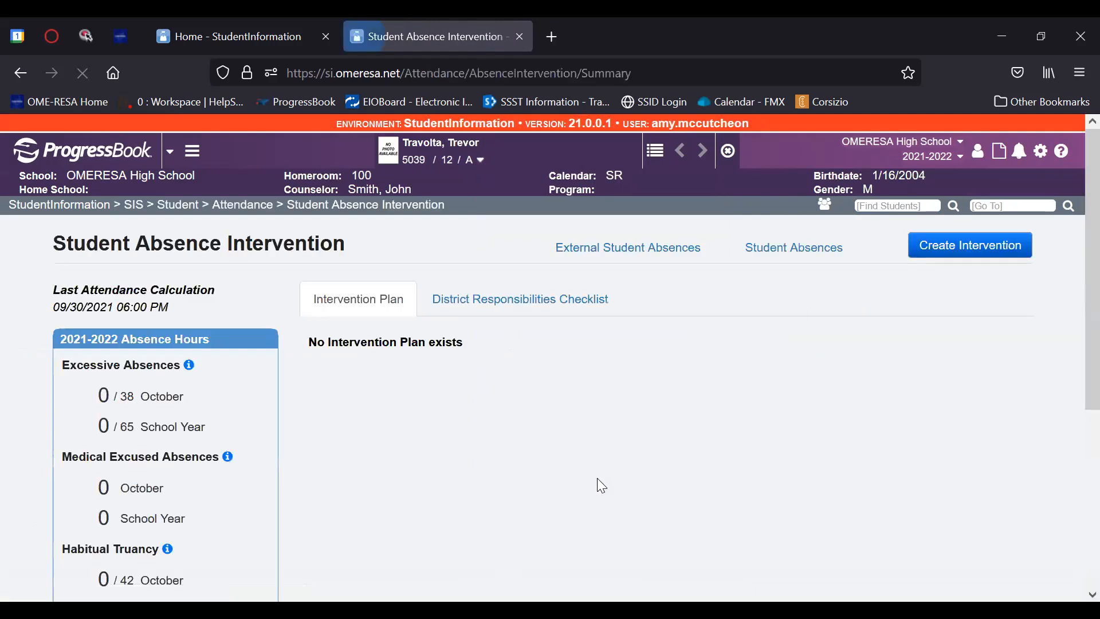
# Step: Open Student Absences and review the Oct 01, 2021 FT - Field Trip entry commented '12th grade museum'
pyautogui.click(757, 256)
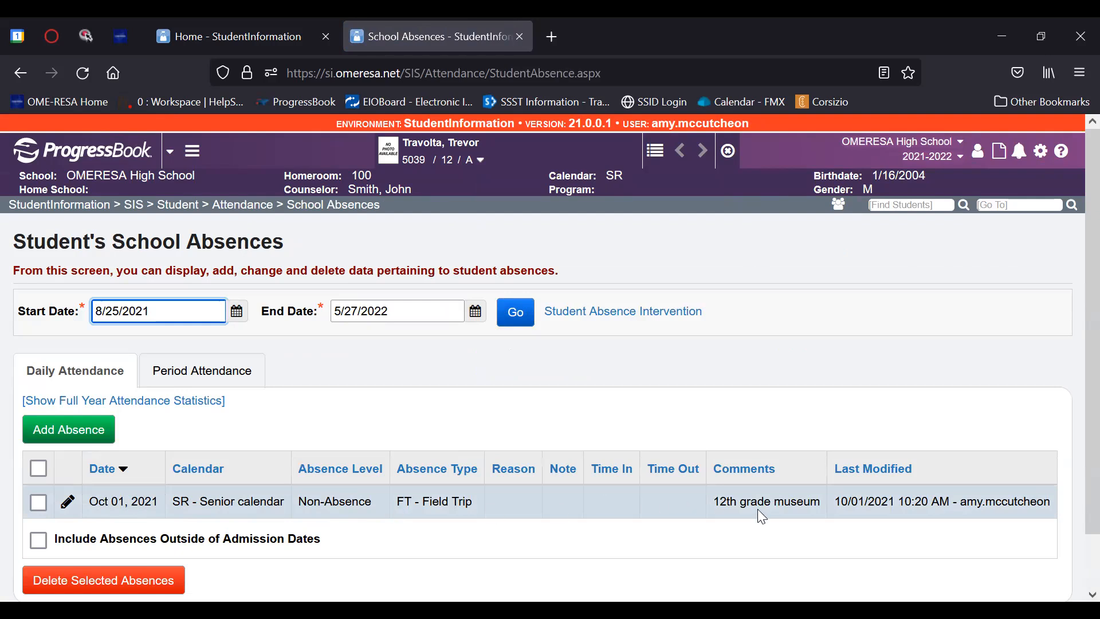
pyautogui.scroll(-2, 758, 509)
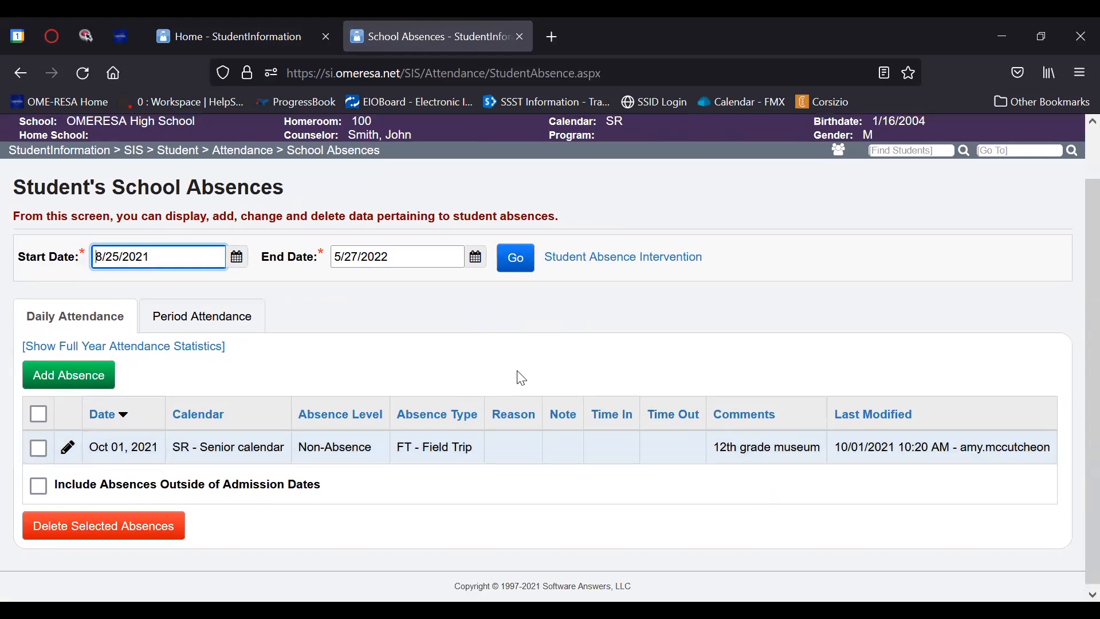
pyautogui.scroll(2, 525, 389)
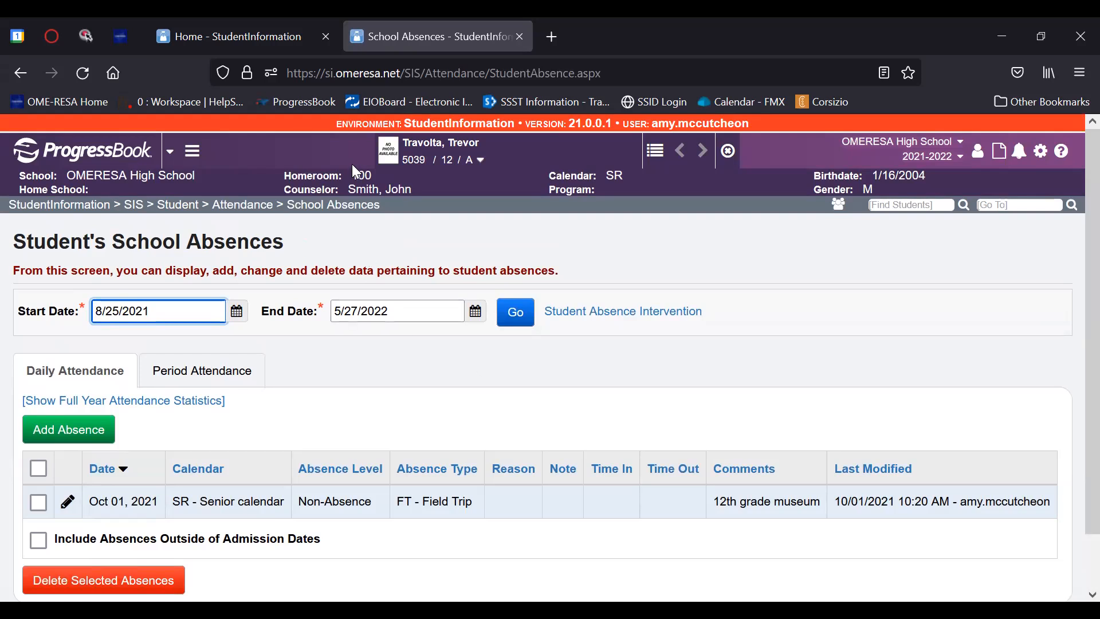
# Step: Start a new absence with type code T - Tardy dated 09/28/2021
pyautogui.click(109, 439)
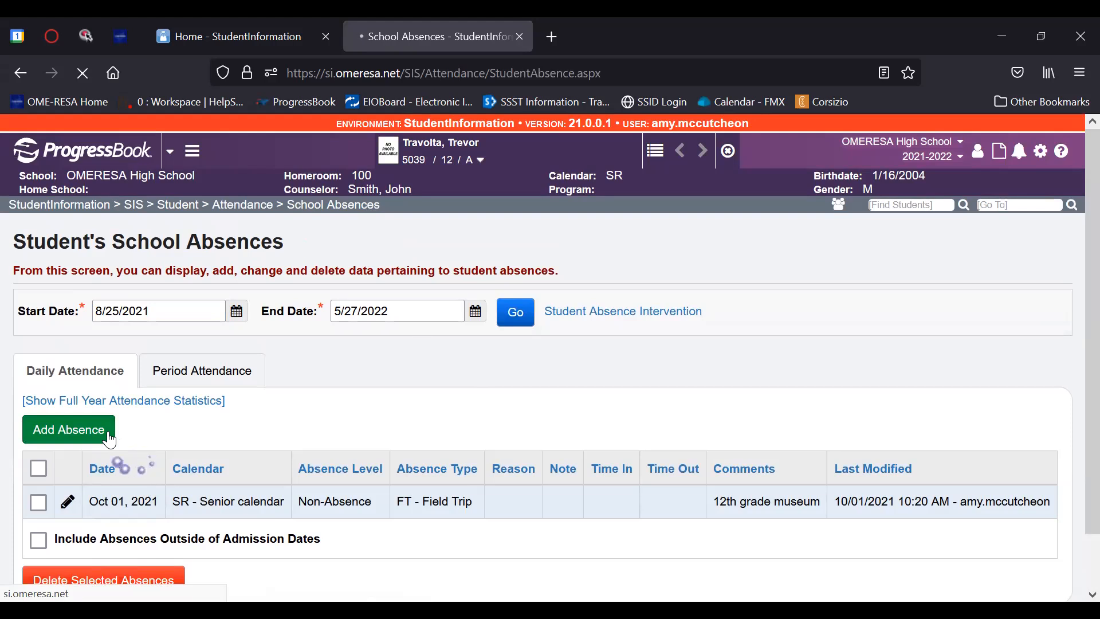
pyautogui.scroll(-2, 67, 424)
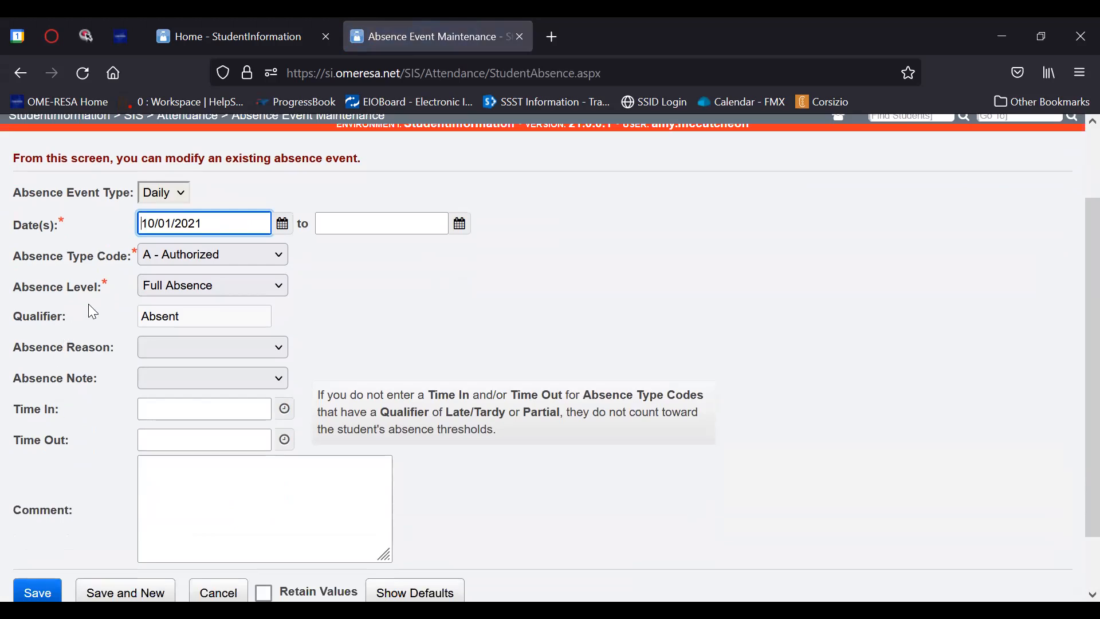
pyautogui.click(258, 258)
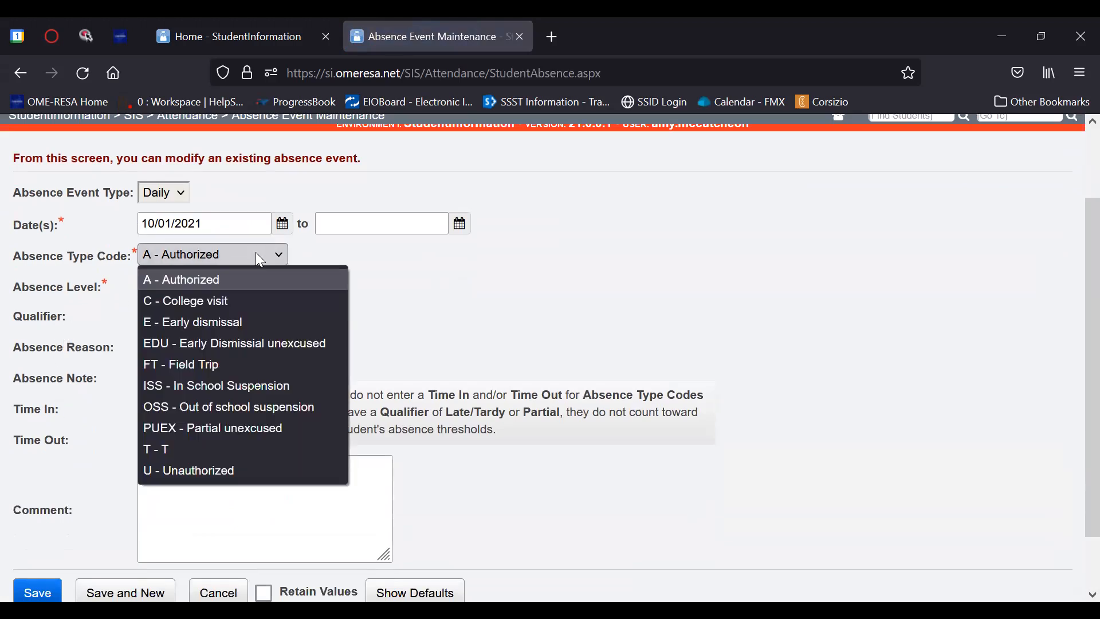
pyautogui.click(226, 447)
pyautogui.click(282, 322)
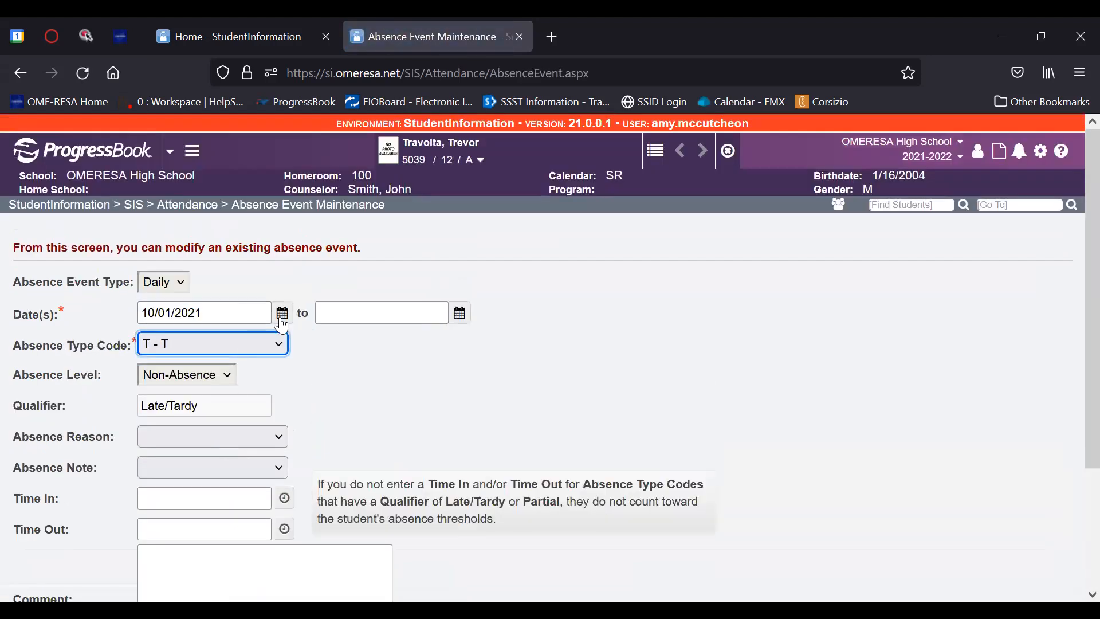
pyautogui.click(217, 402)
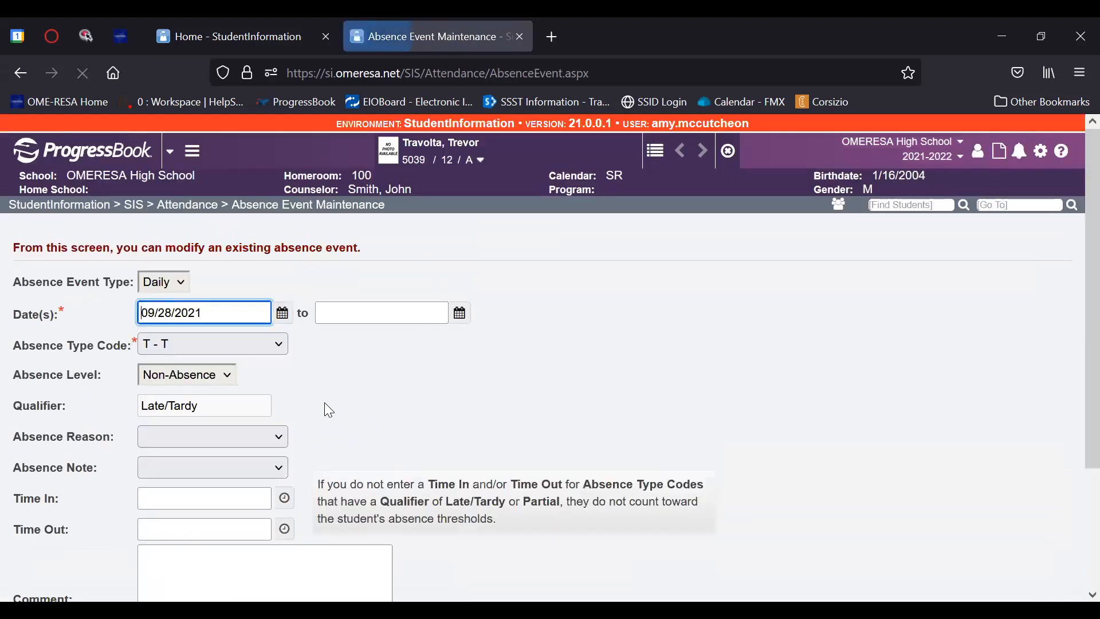
pyautogui.scroll(-1, 324, 402)
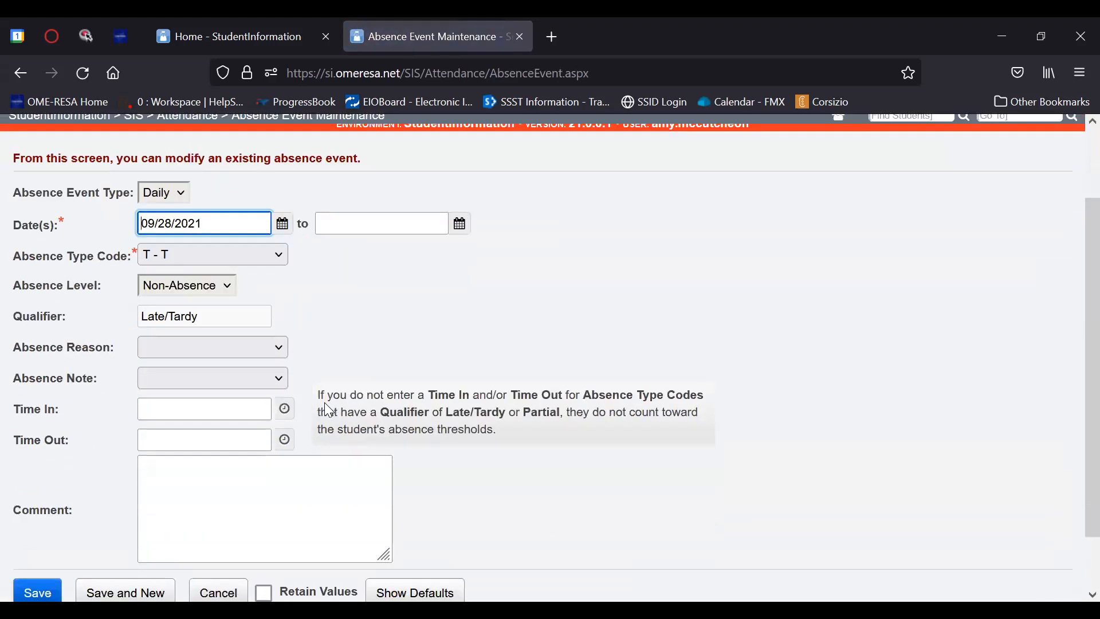
pyautogui.scroll(-1, 325, 402)
# Step: Set the Time In to 08:45 AM
pyautogui.click(251, 344)
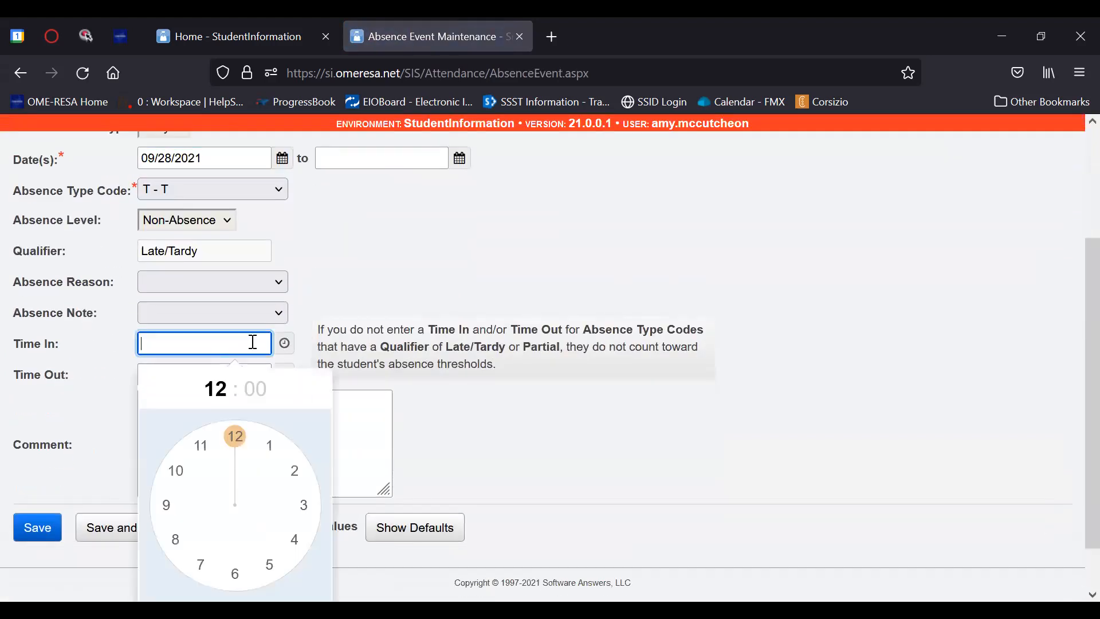
pyautogui.click(177, 539)
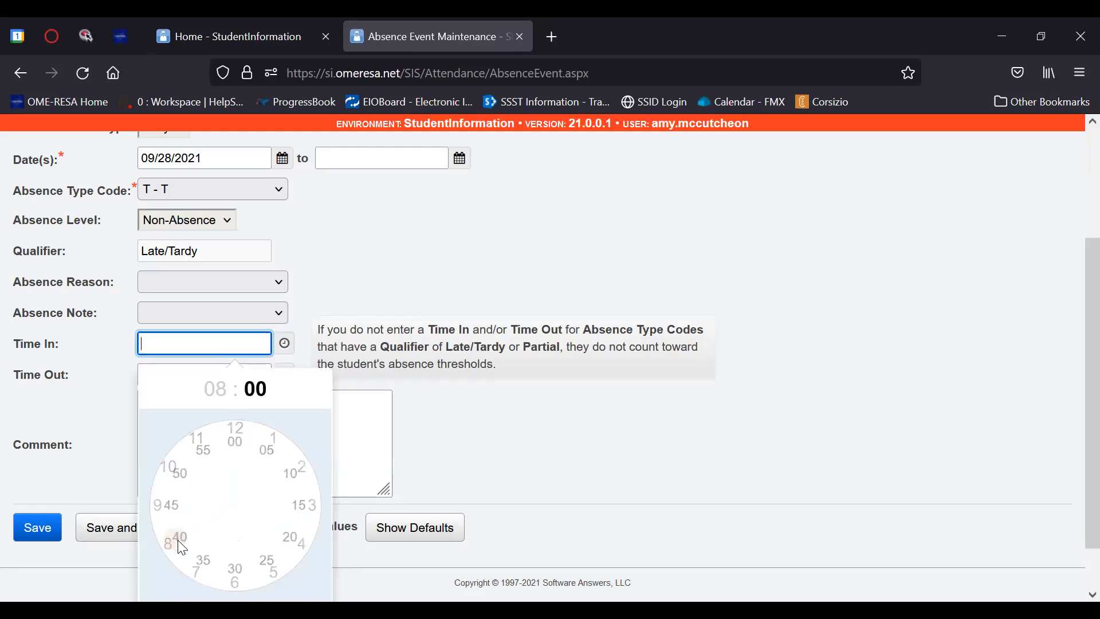
pyautogui.click(166, 515)
pyautogui.scroll(-1, 417, 447)
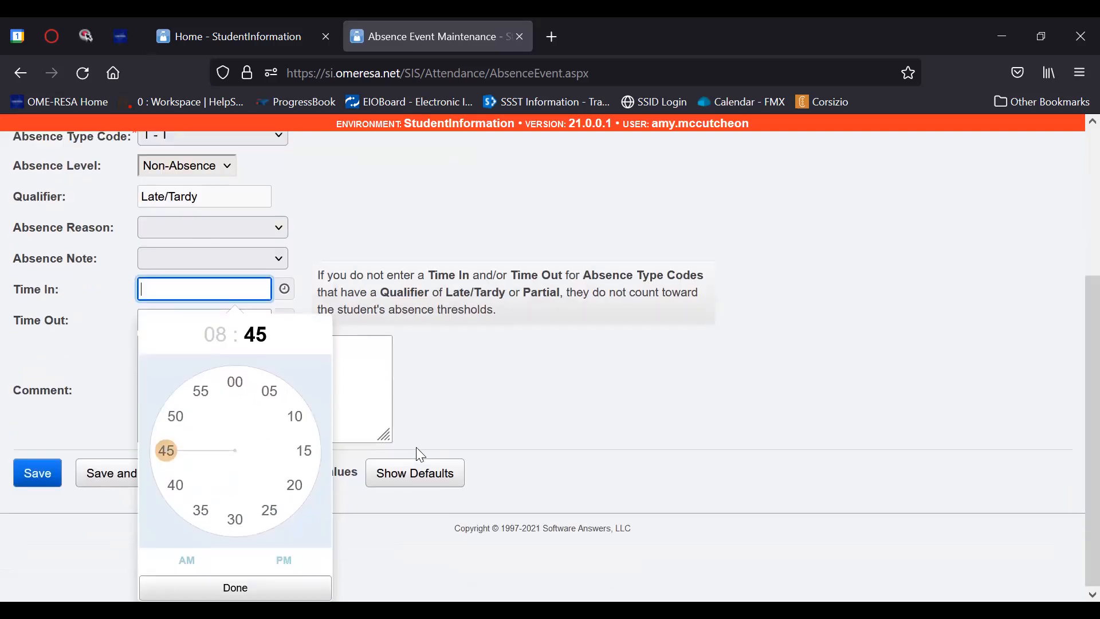
pyautogui.click(194, 566)
pyautogui.click(221, 584)
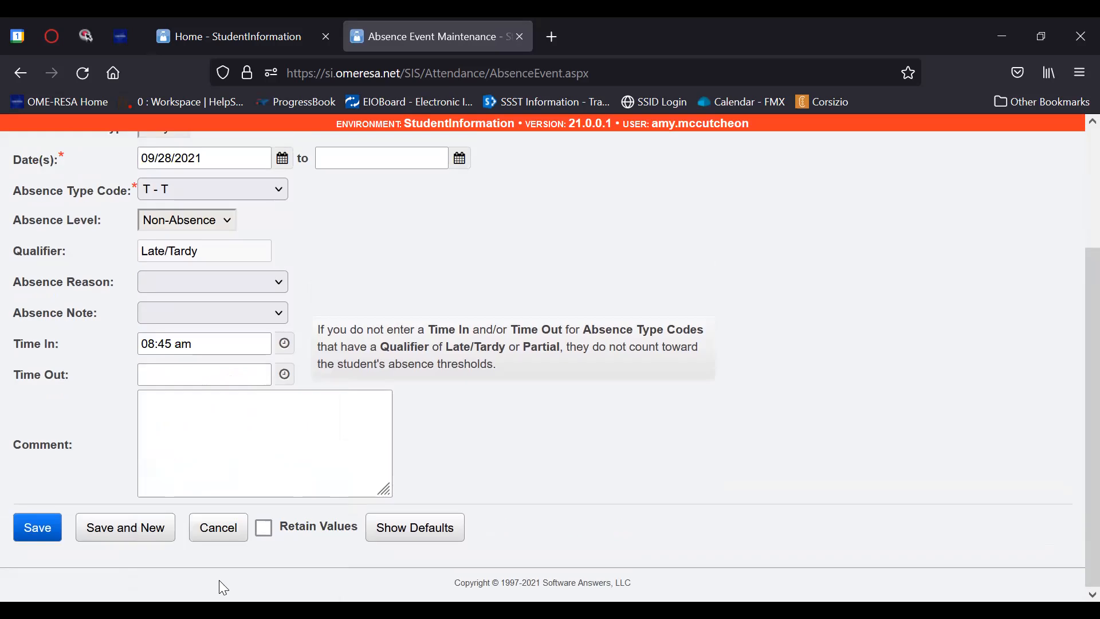
# Step: Add the comment 'Mom called, missed the bus' and save the tardy
pyautogui.click(224, 446)
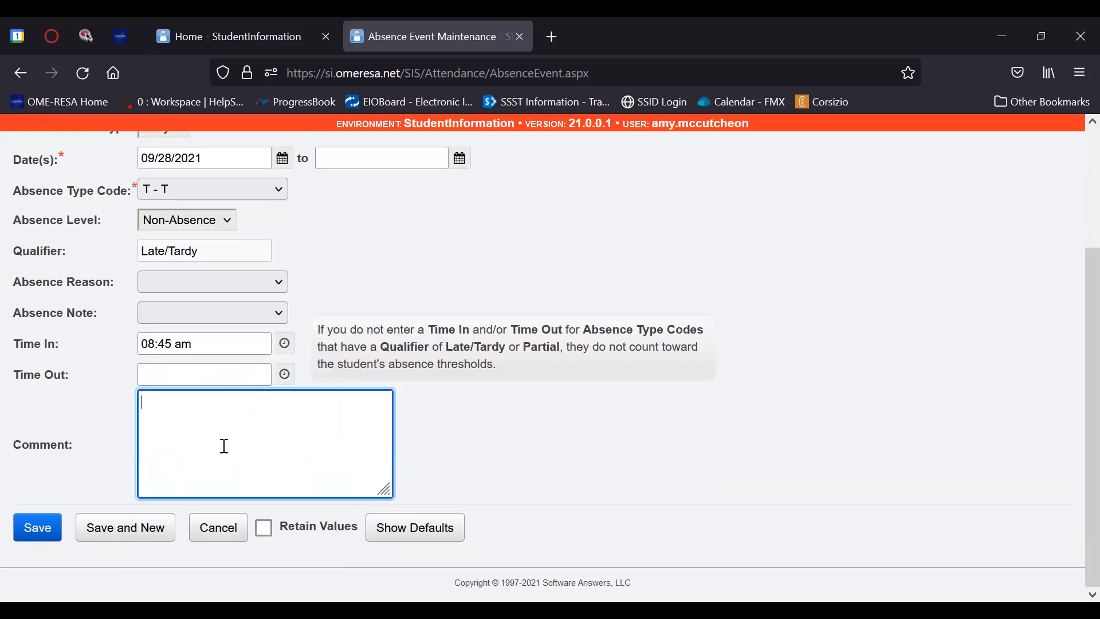
pyautogui.write('Mom called, misse')
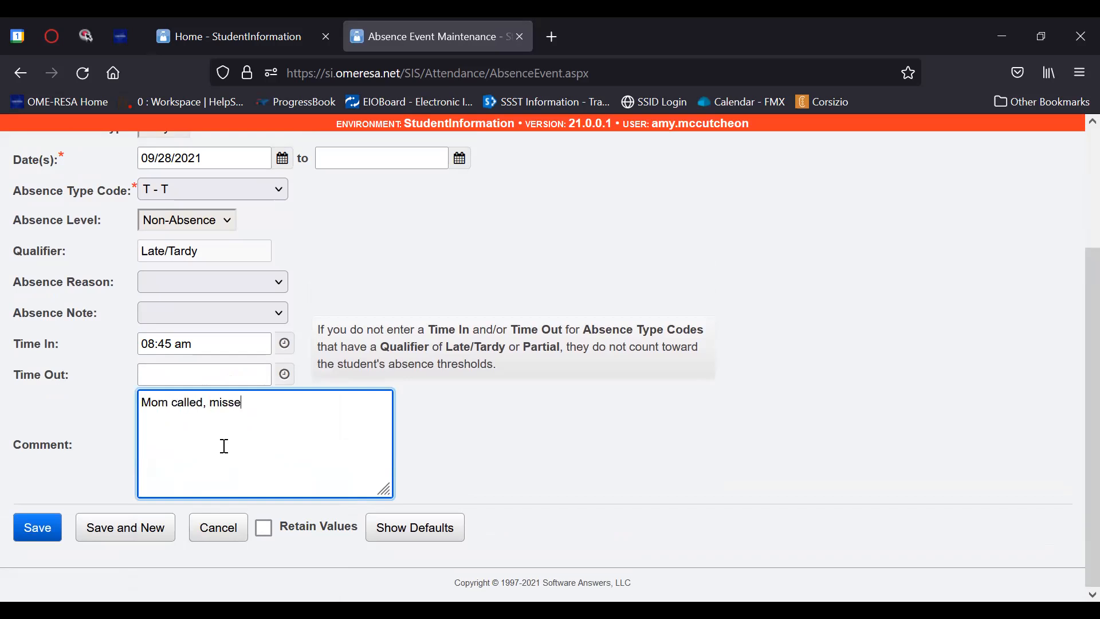
pyautogui.write('d the bus')
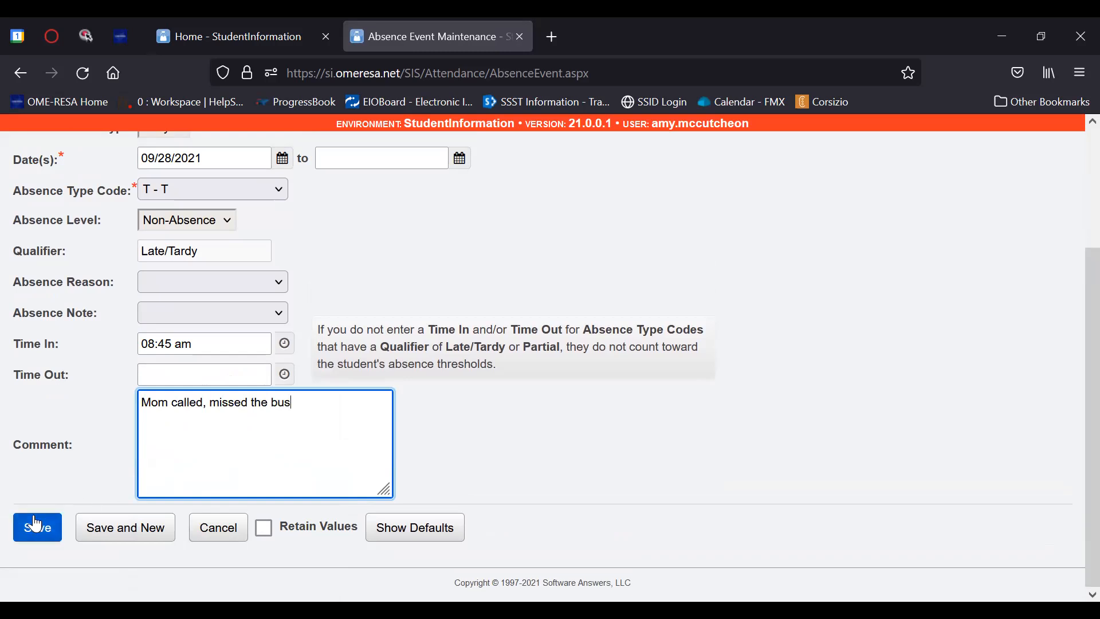
pyautogui.scroll(3, 128, 413)
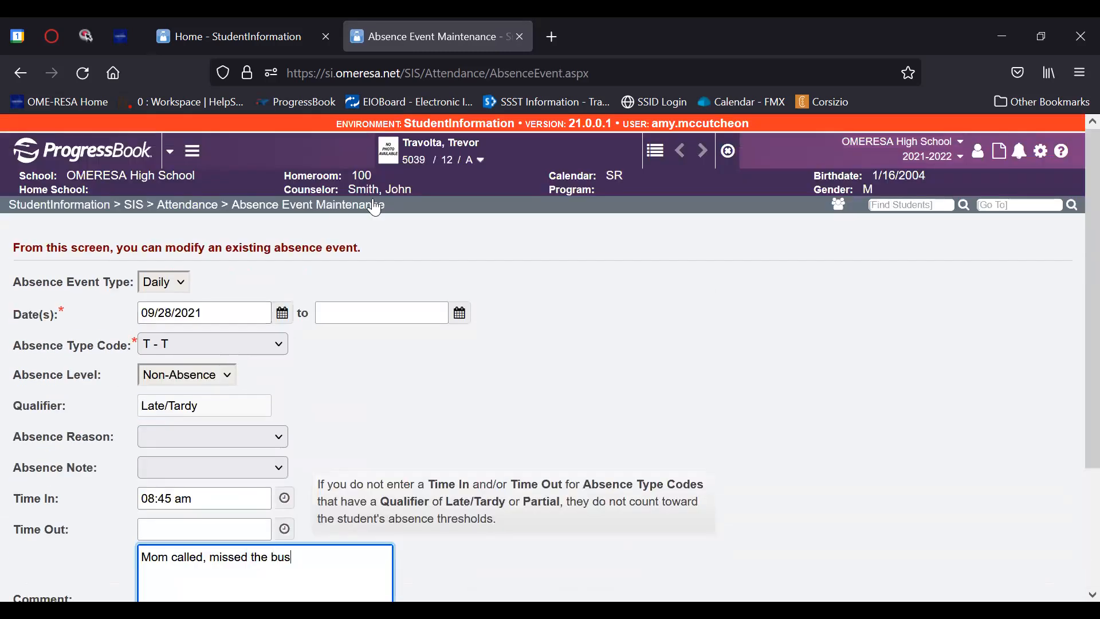
pyautogui.scroll(-3, 410, 233)
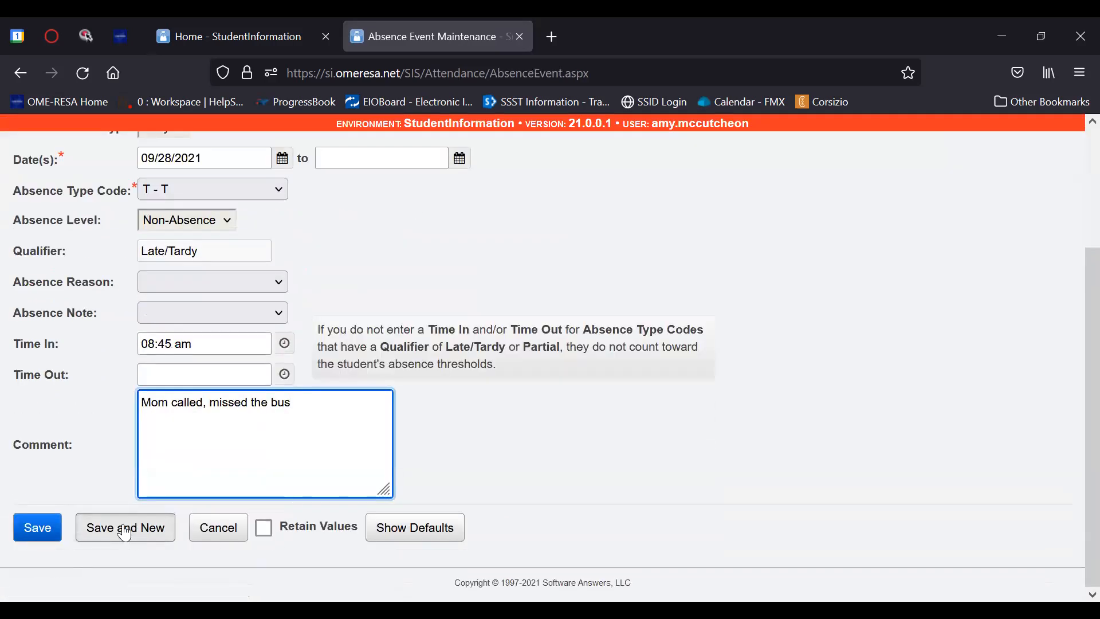
pyautogui.click(30, 529)
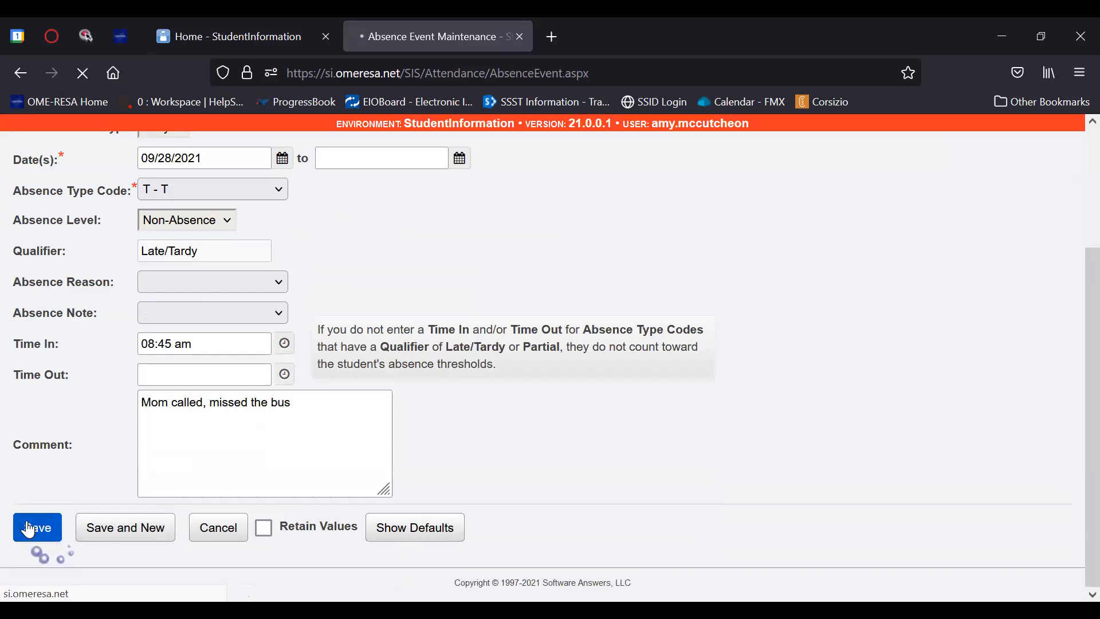
# Step: Check the saved tardy in School Absences, review the Absence Intervention summary, then go home
pyautogui.scroll(-2, 38, 510)
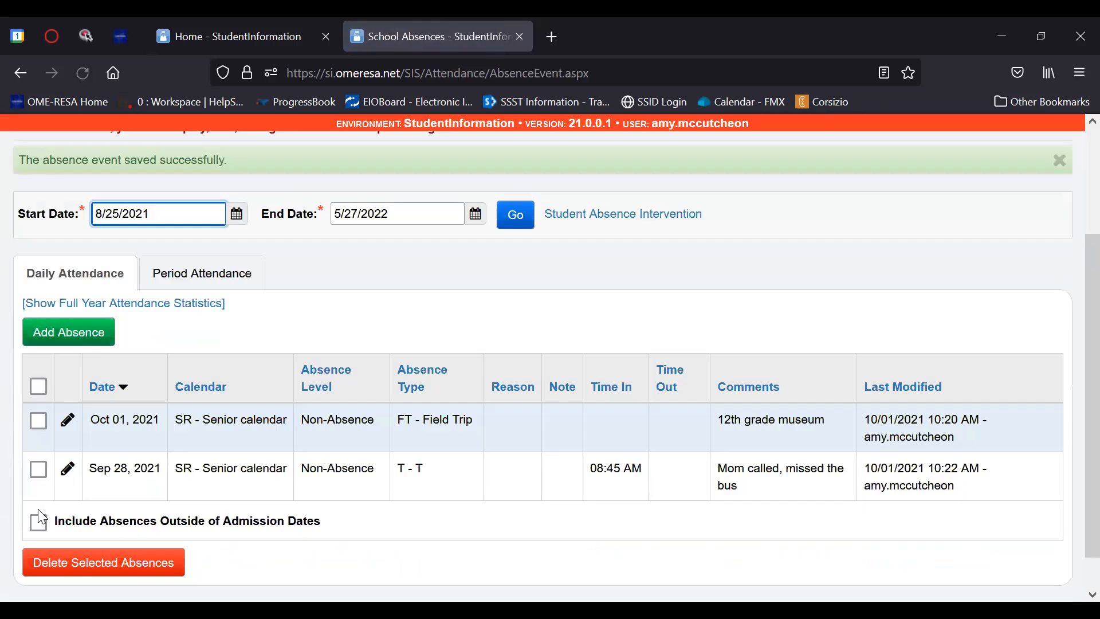
pyautogui.scroll(-1, 39, 511)
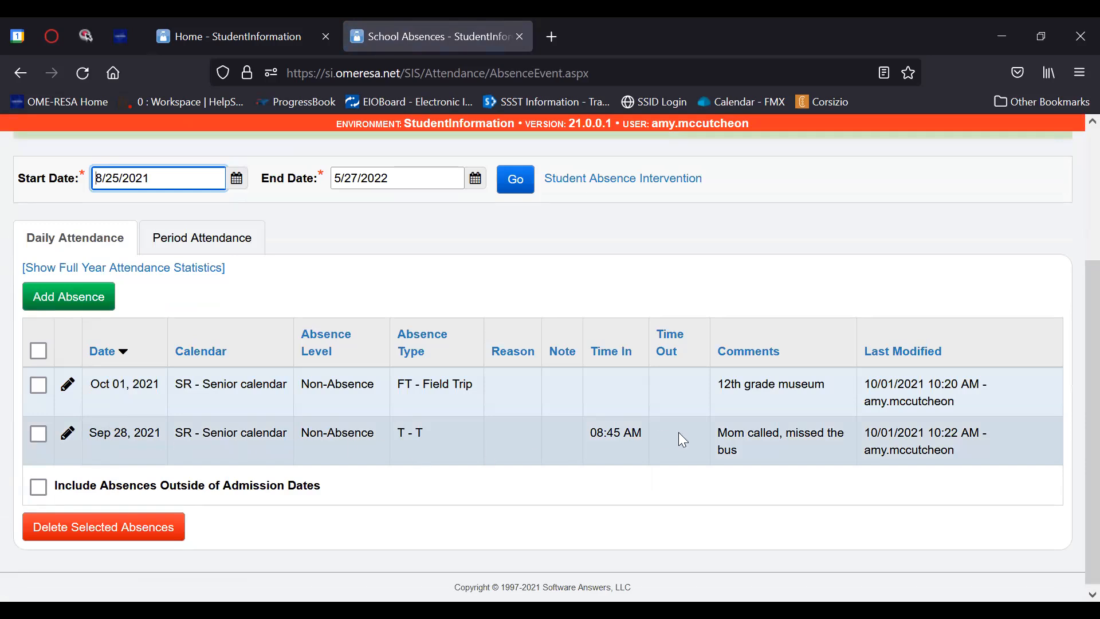
pyautogui.scroll(3, 679, 435)
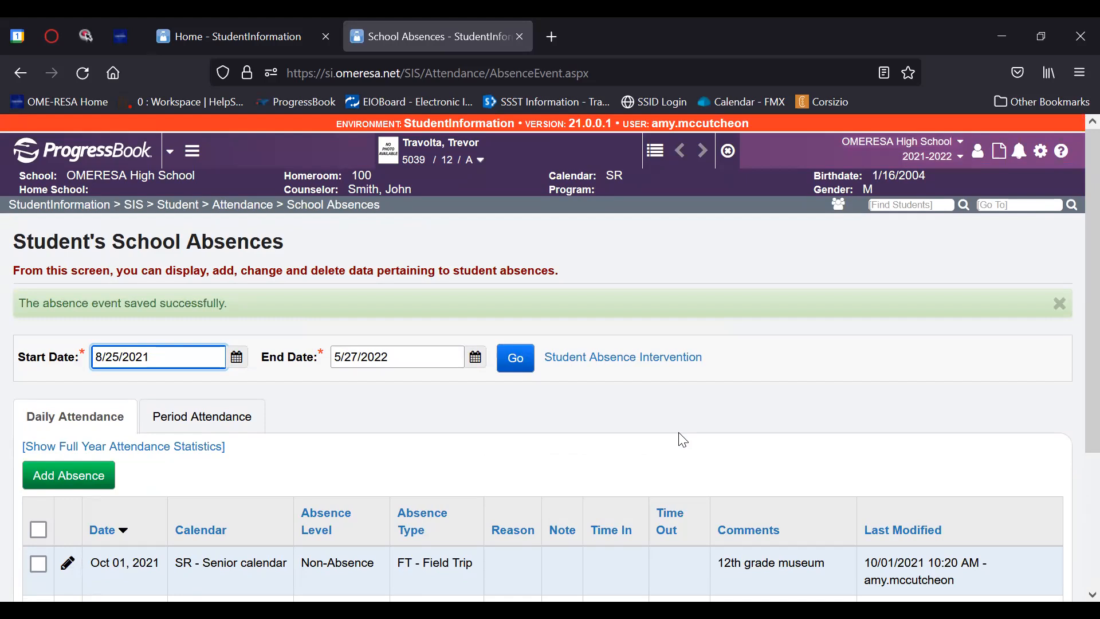
pyautogui.click(630, 362)
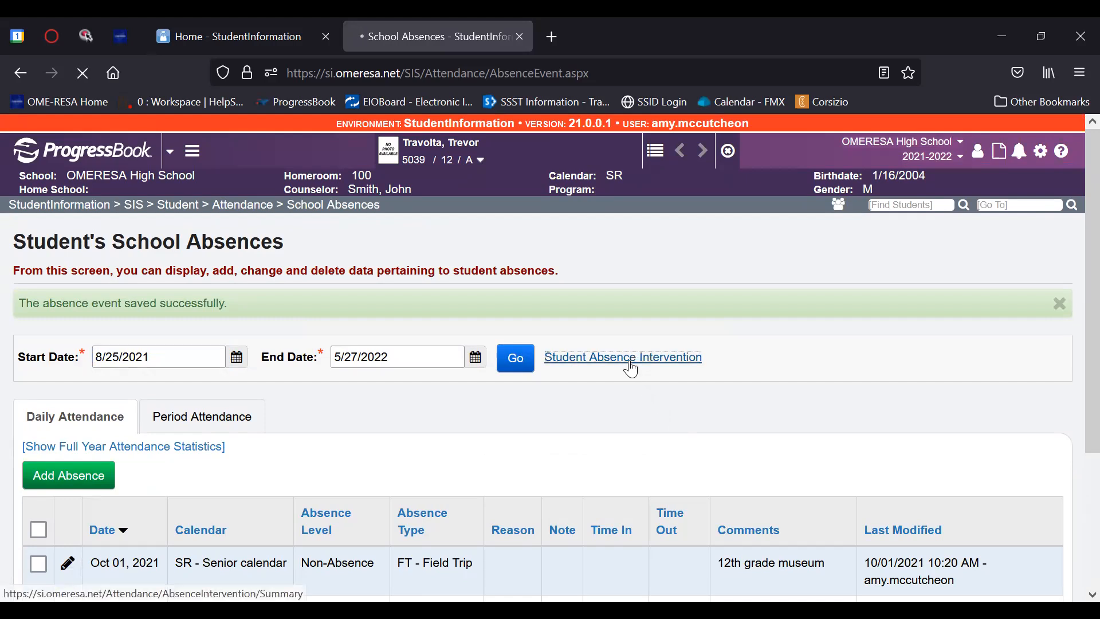
pyautogui.scroll(-4, 631, 362)
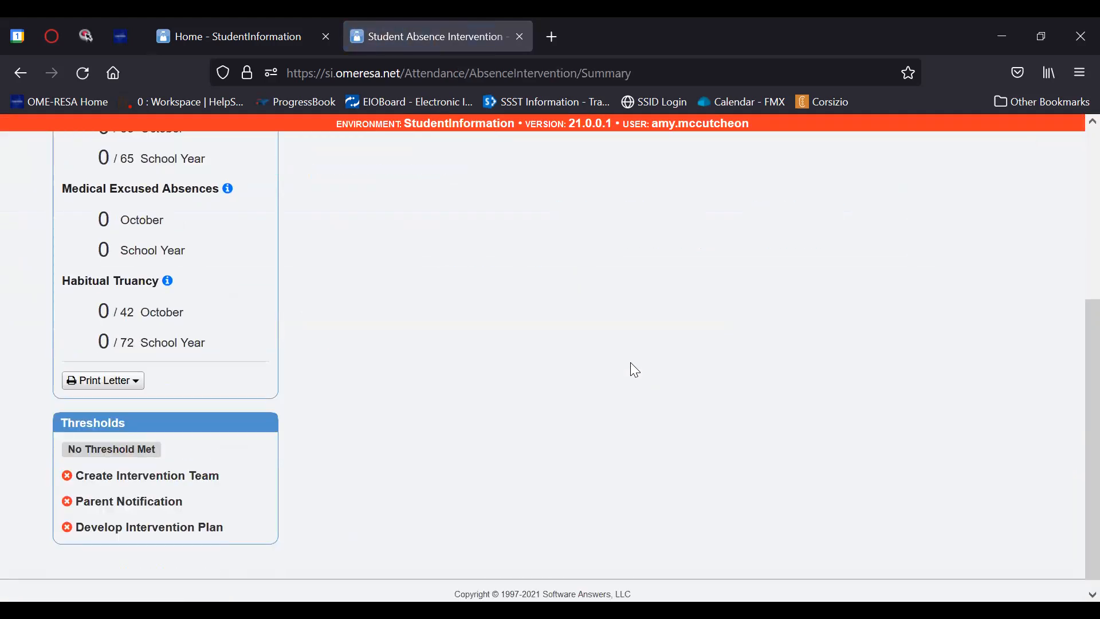
pyautogui.scroll(3, 630, 362)
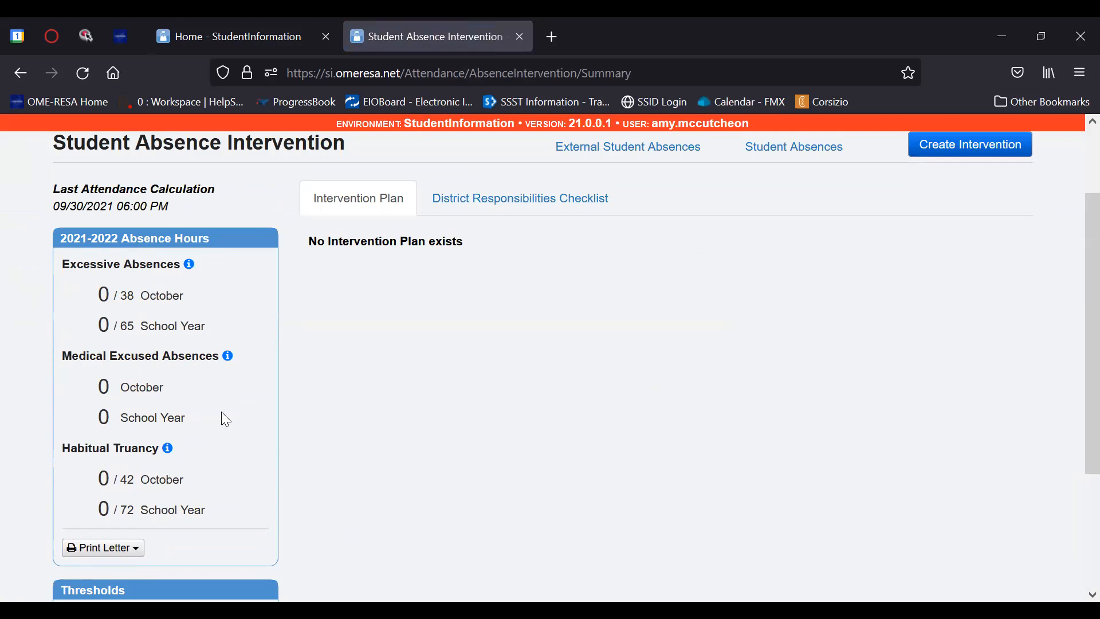
pyautogui.scroll(2, 580, 469)
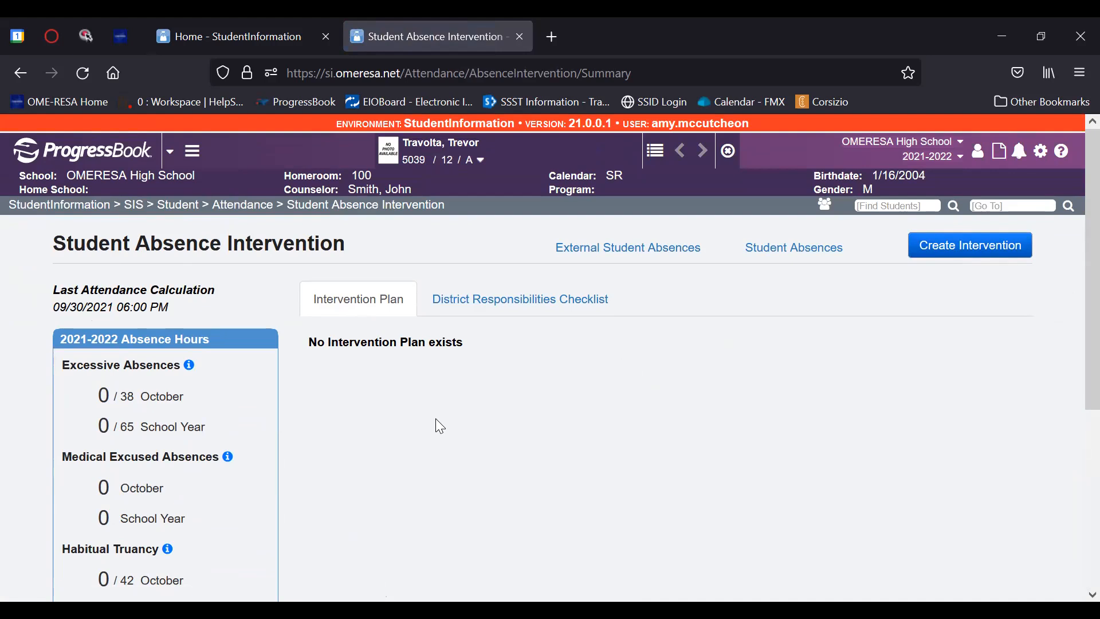
pyautogui.click(84, 211)
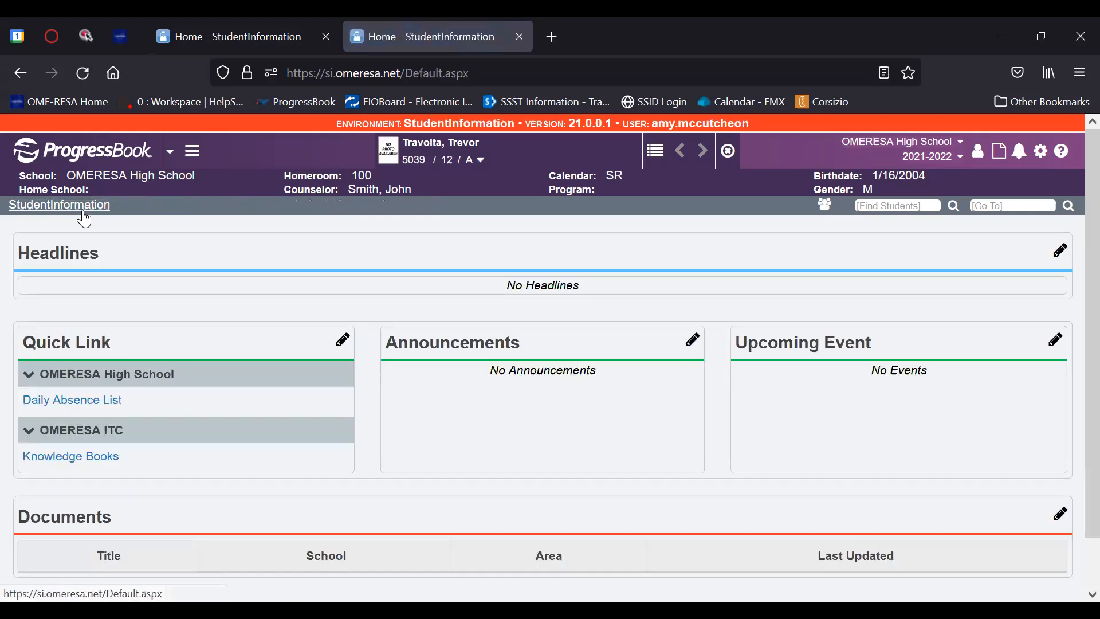
# Step: Clear the loaded student and open SIS Attendance Fast Delete
pyautogui.click(728, 152)
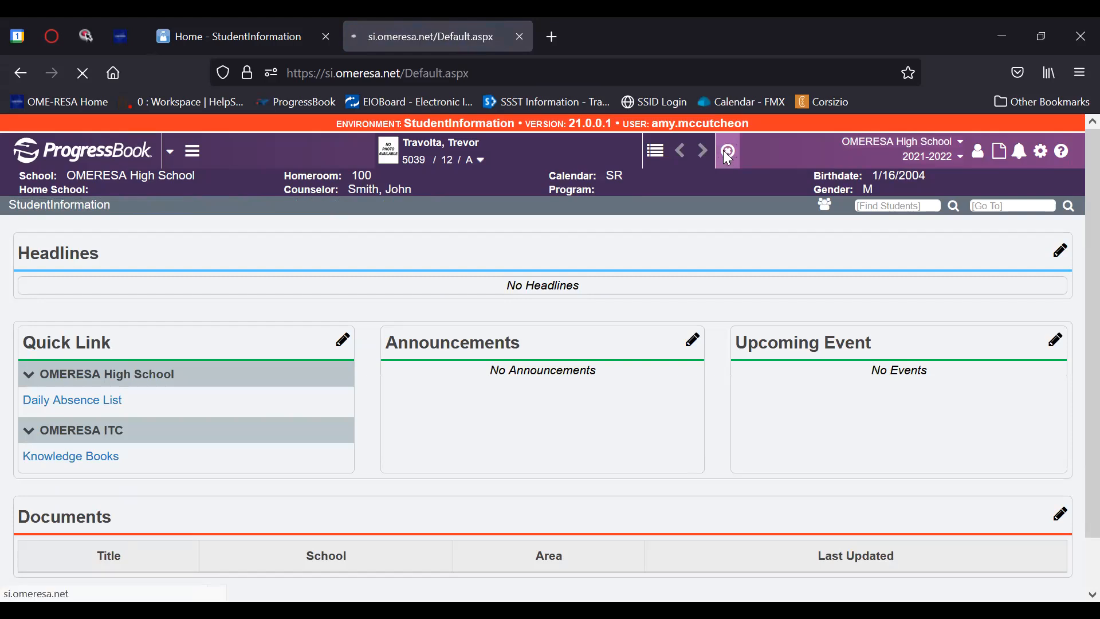
pyautogui.click(198, 156)
pyautogui.click(216, 192)
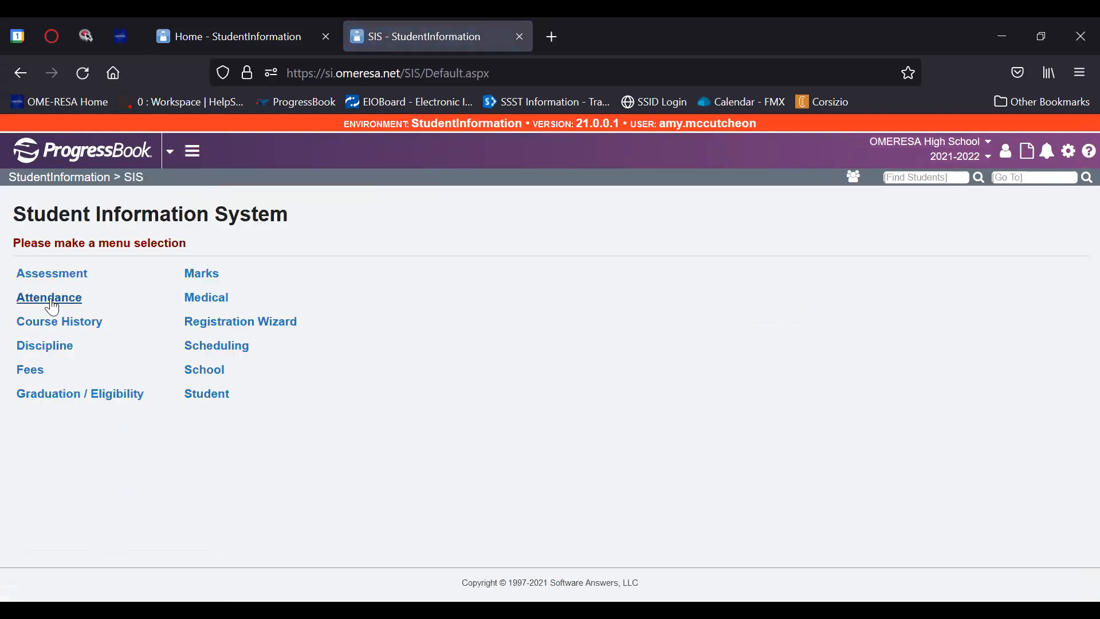
pyautogui.click(52, 300)
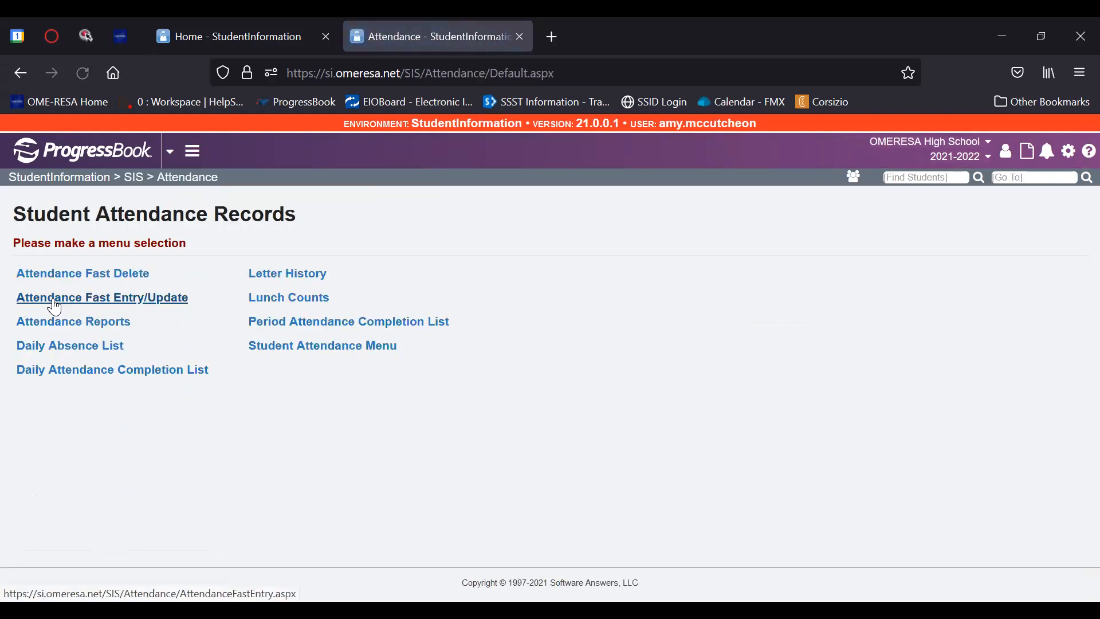
pyautogui.click(73, 280)
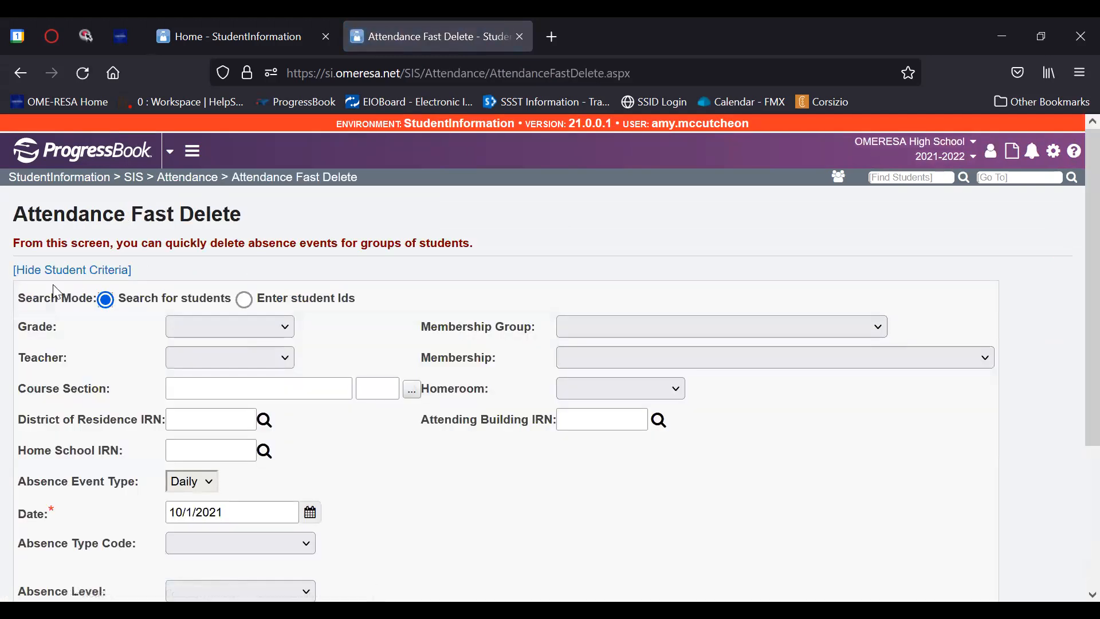
# Step: Filter to Grade 12 - 12 and preview the students' Oct 01, 2021 absence events
pyautogui.scroll(-2, 53, 284)
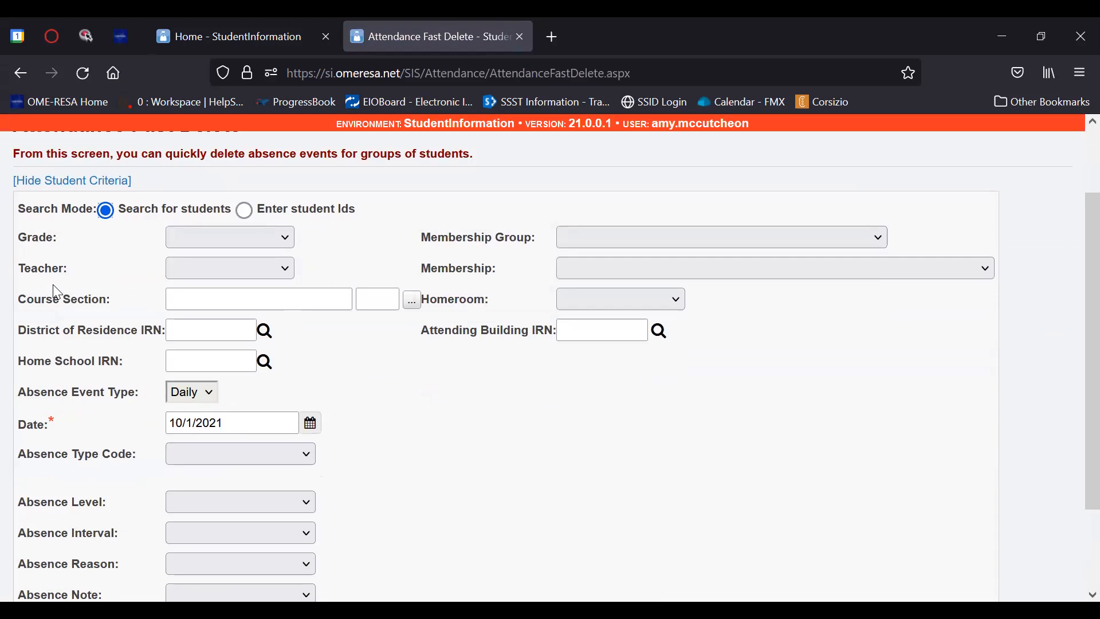
pyautogui.scroll(-2, 58, 293)
pyautogui.scroll(2, 82, 256)
pyautogui.click(216, 238)
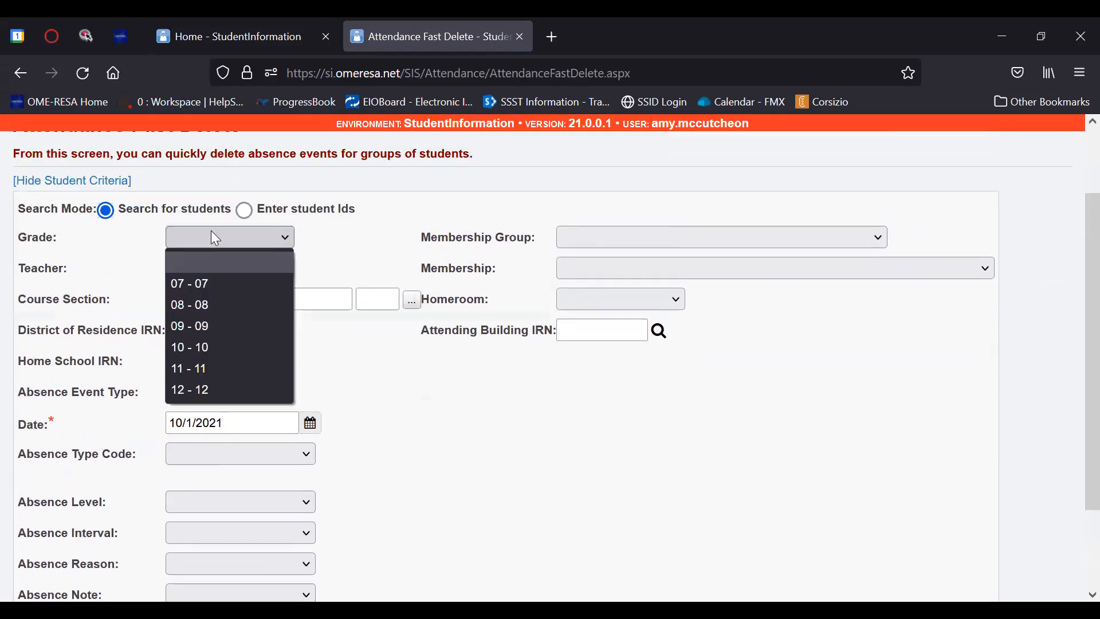
pyautogui.click(211, 390)
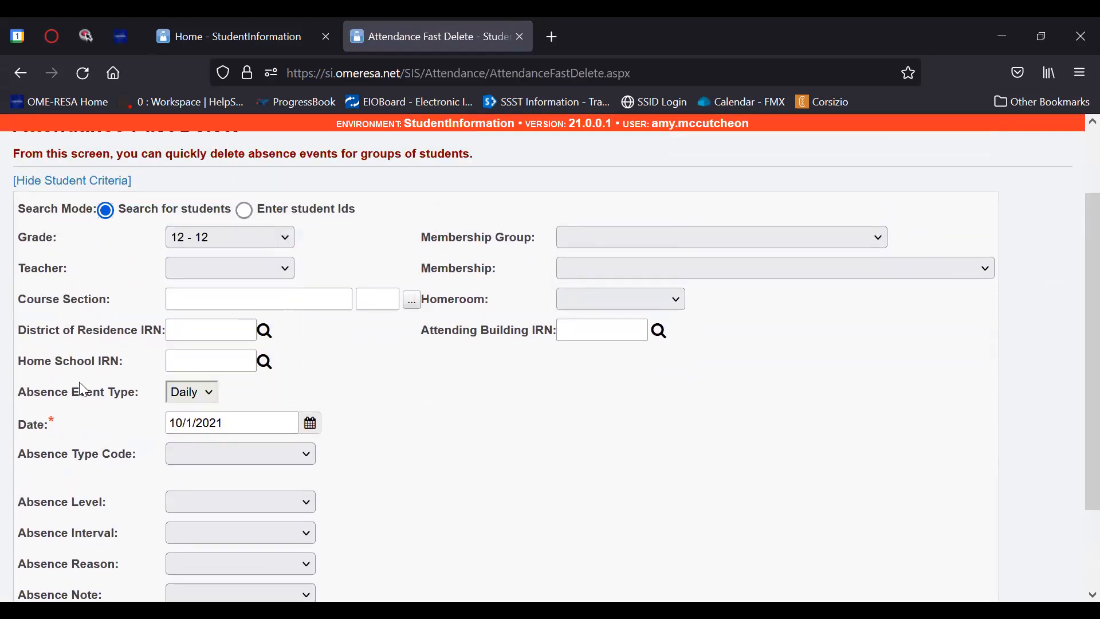
pyautogui.scroll(-2, 83, 389)
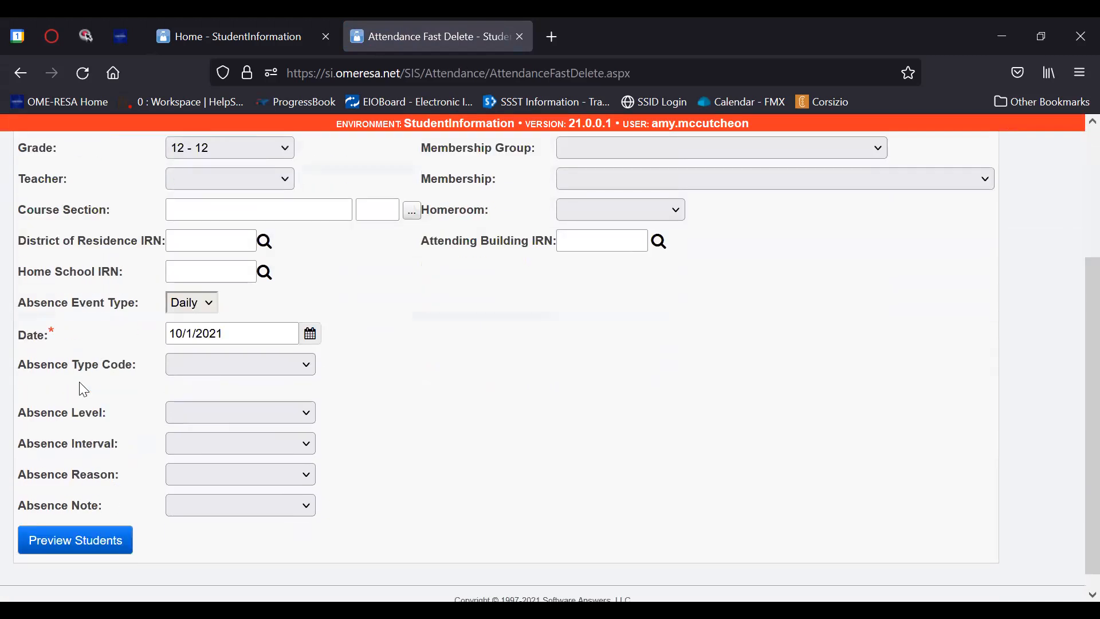
pyautogui.scroll(-1, 80, 383)
pyautogui.click(93, 520)
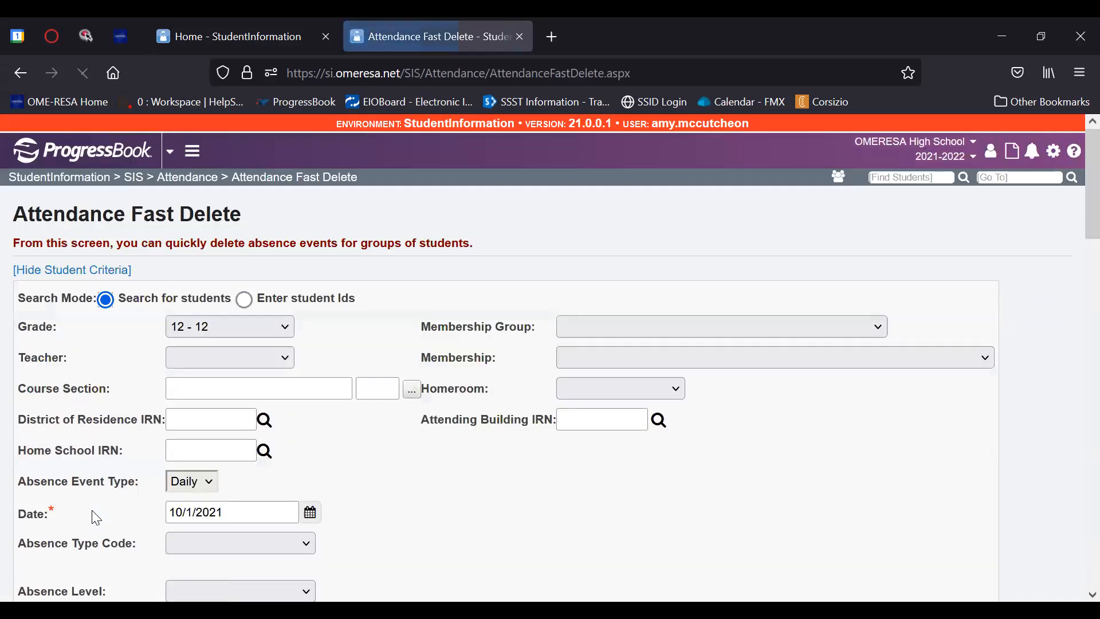
pyautogui.scroll(-10, 112, 477)
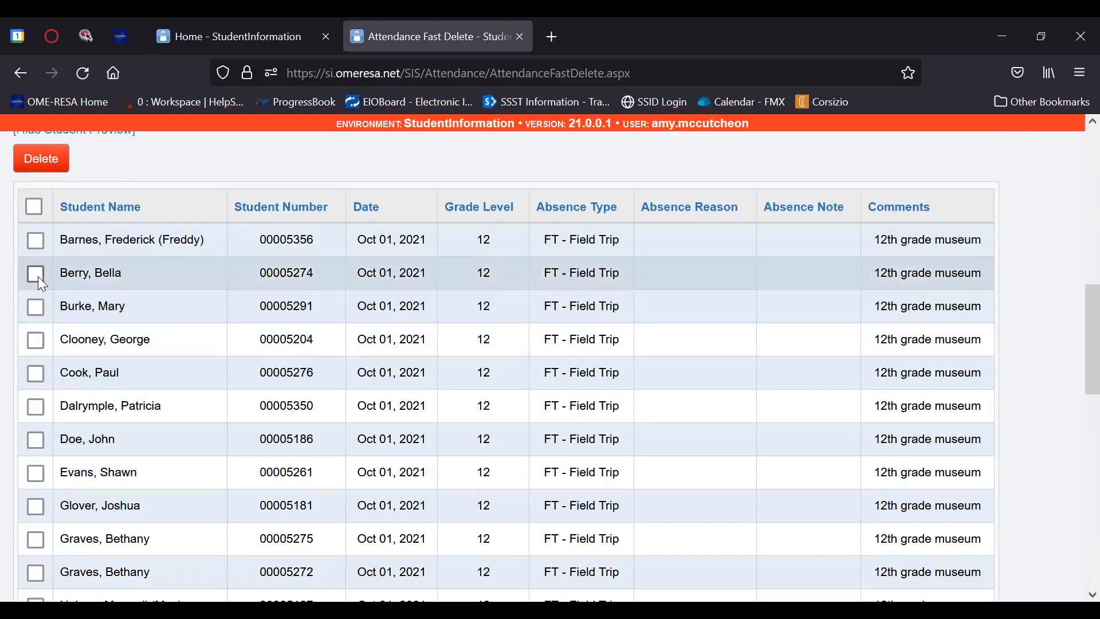
# Step: Select the five 12th-grade Oct 01, 2021 field-trip absences and permanently delete them
pyautogui.click(36, 274)
pyautogui.click(36, 340)
pyautogui.click(35, 374)
pyautogui.click(36, 406)
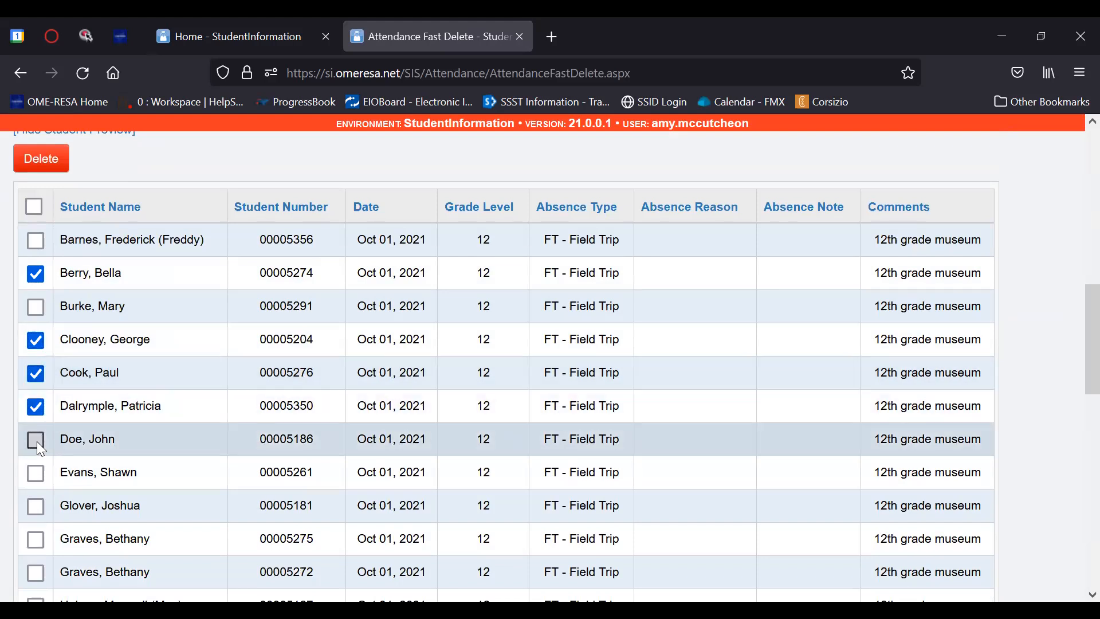
pyautogui.scroll(-2, 37, 442)
pyautogui.scroll(2, 36, 441)
pyautogui.click(37, 163)
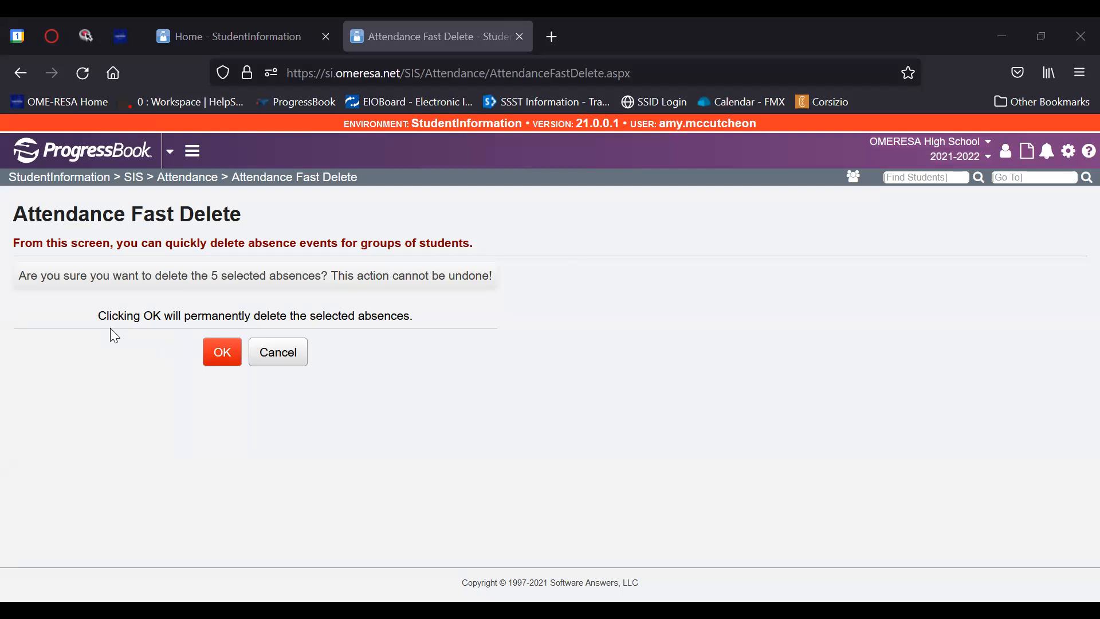
pyautogui.click(211, 365)
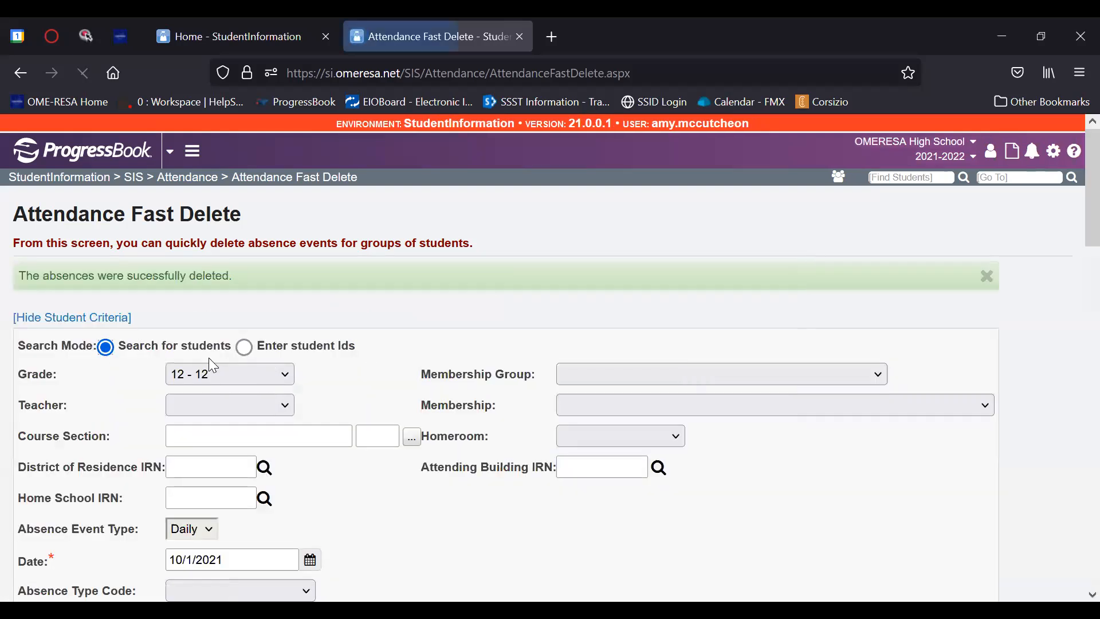
# Step: Check the remaining absence list, then return to the StudentInformation home page
pyautogui.scroll(-10, 229, 314)
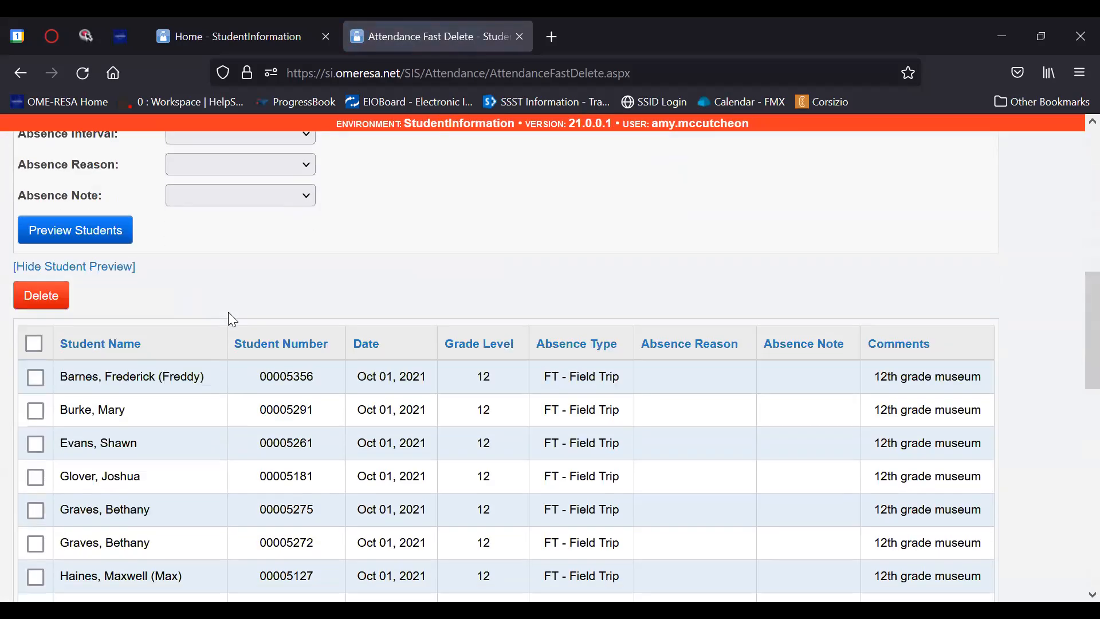
pyautogui.scroll(-15, 231, 319)
pyautogui.scroll(20, 234, 319)
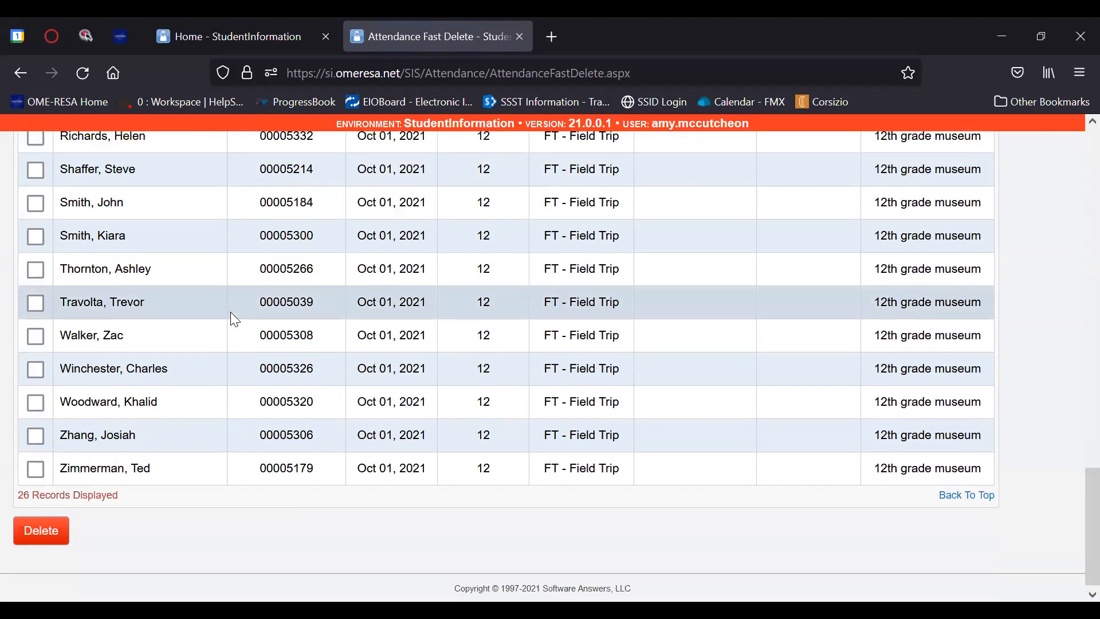
pyautogui.scroll(5, 235, 319)
pyautogui.scroll(-9, 588, 447)
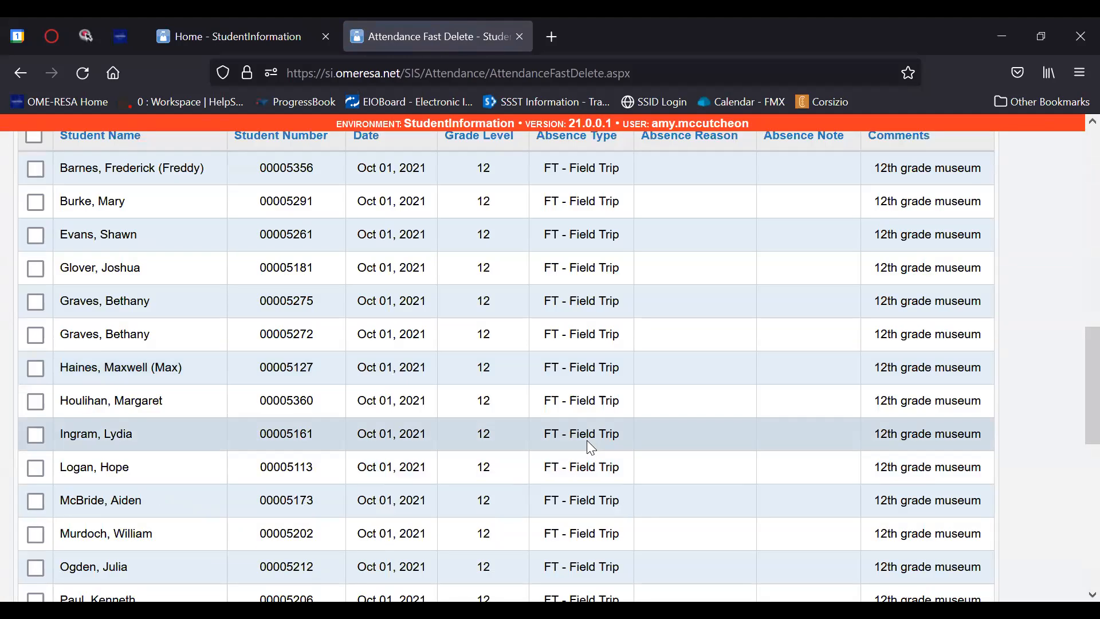
pyautogui.scroll(-3, 590, 447)
pyautogui.scroll(-2, 589, 440)
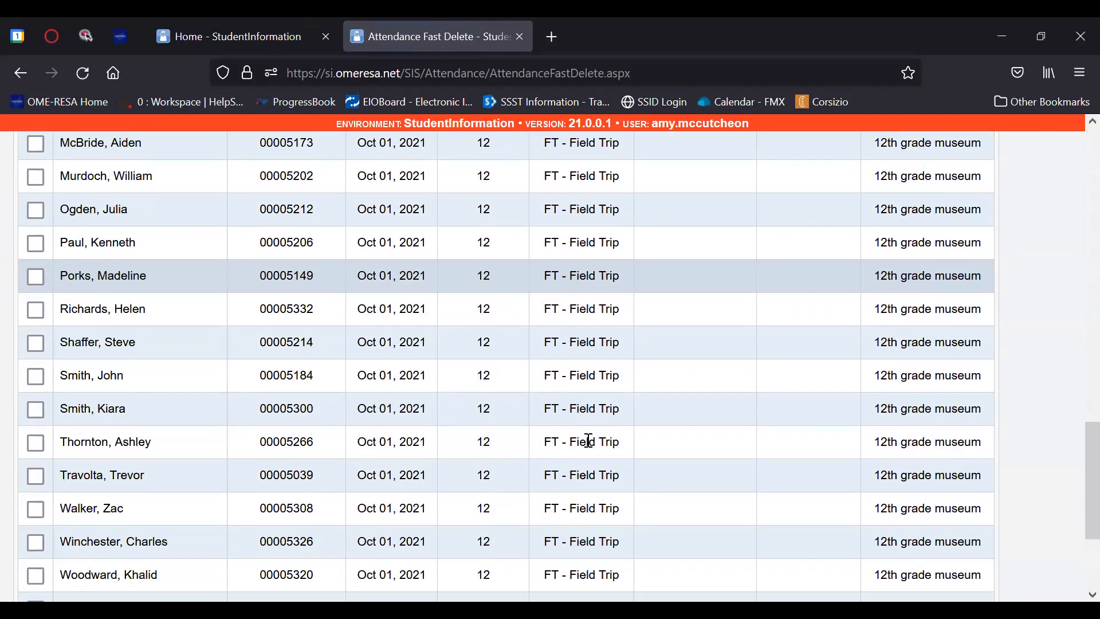
pyautogui.scroll(12, 587, 440)
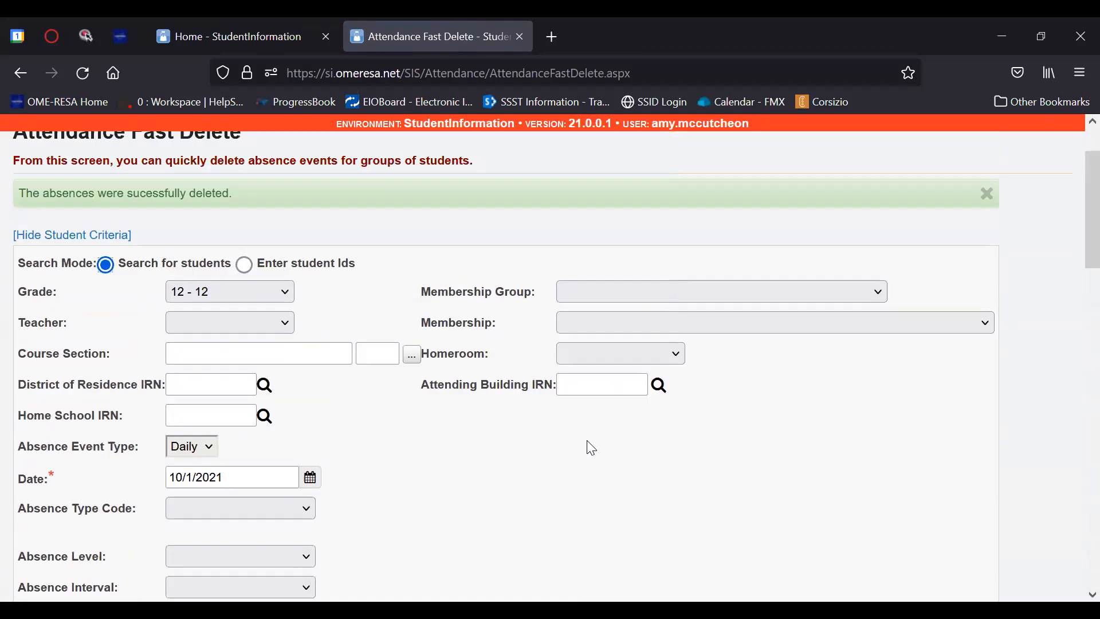
pyautogui.scroll(1, 592, 448)
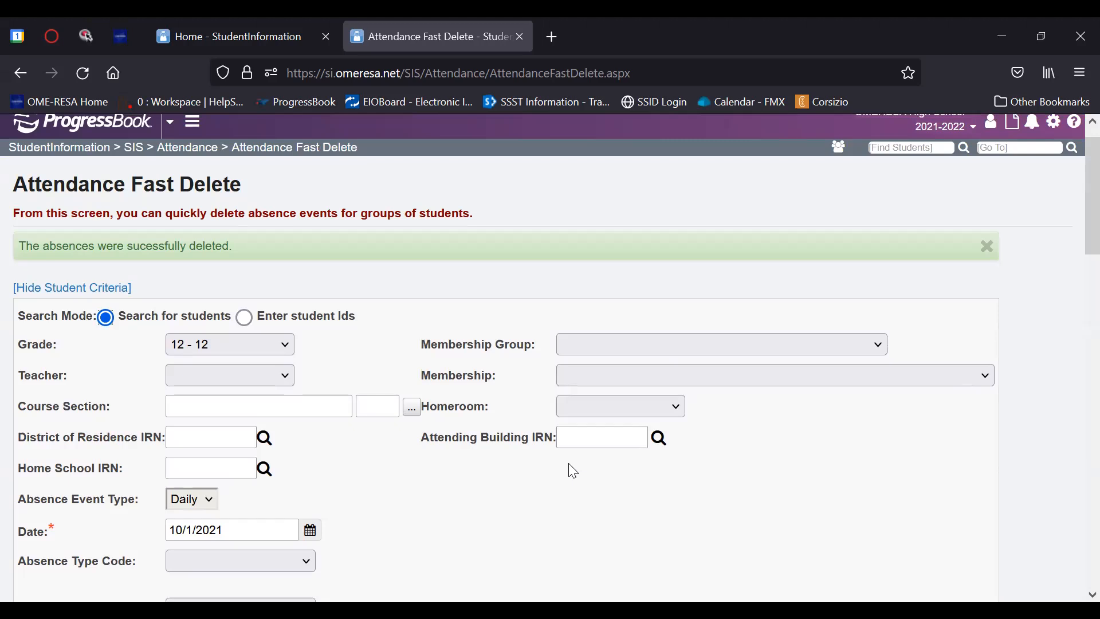
pyautogui.scroll(-5, 574, 471)
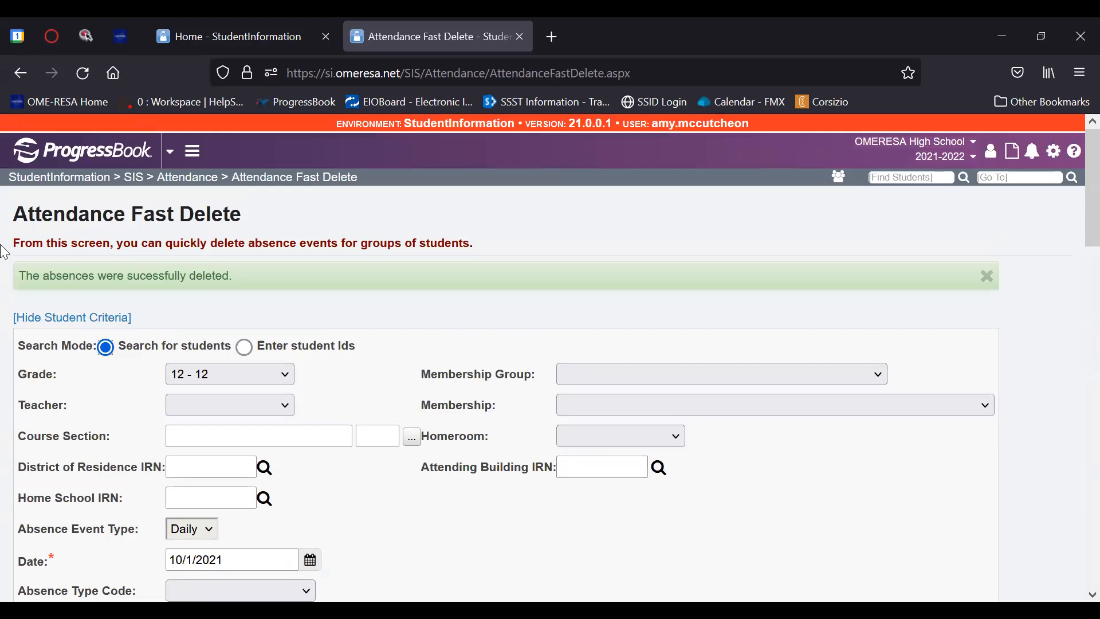
pyautogui.click(60, 179)
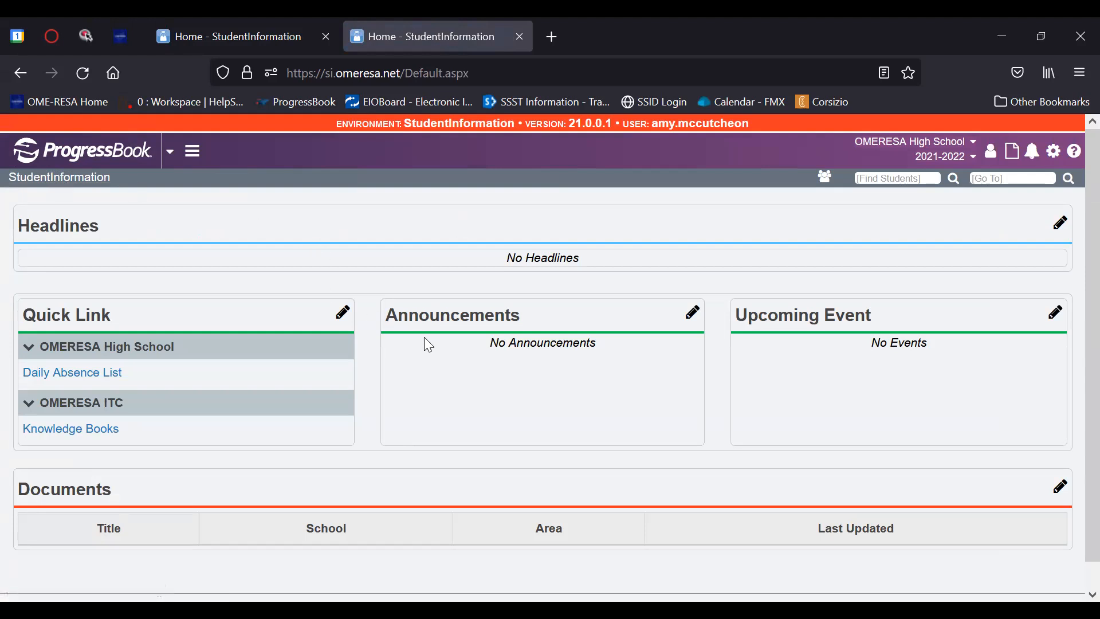
# Step: Jump to the Student Absence Search Detail (R309-A) report page using the r309a code
pyautogui.click(991, 183)
pyautogui.write('r3')
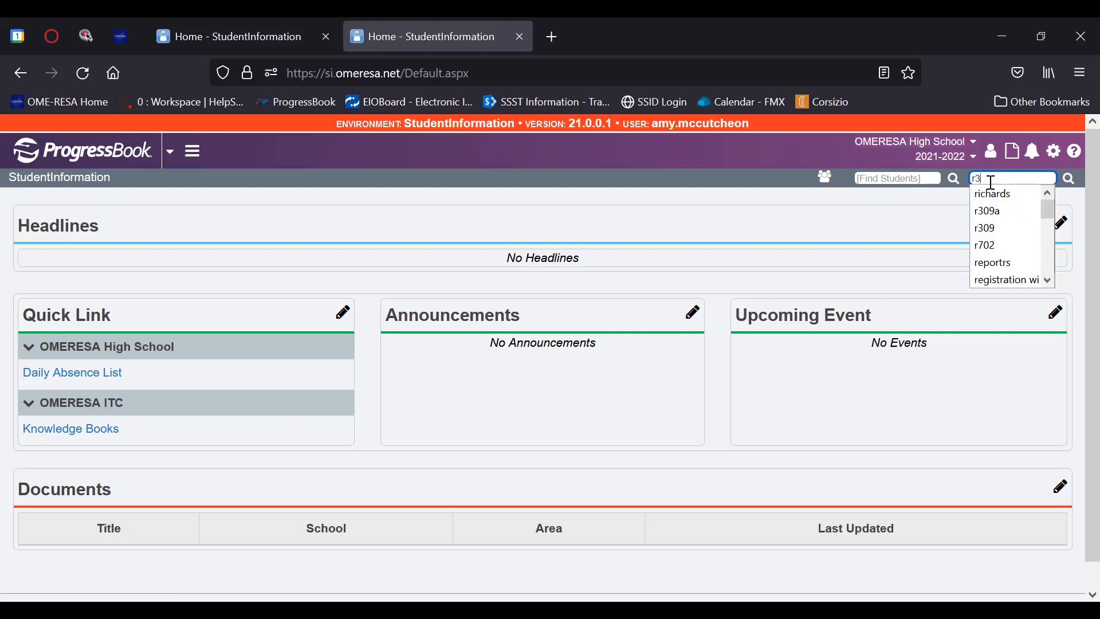
pyautogui.write('09a')
pyautogui.press('Return')
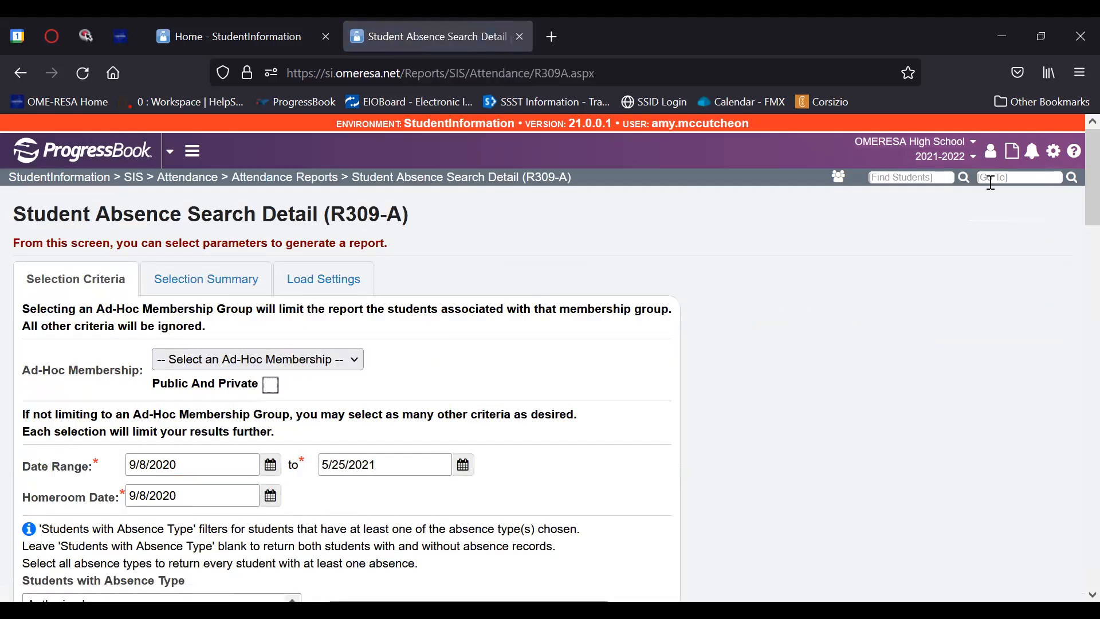
pyautogui.scroll(-2, 980, 310)
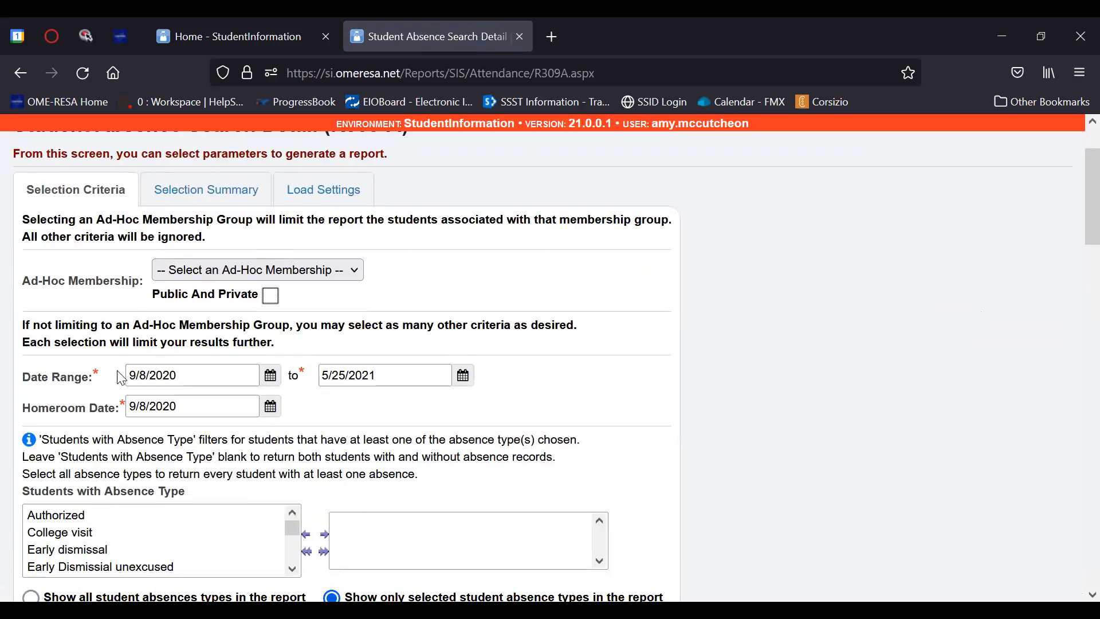
# Step: Set the report date range to 09/08/2021 through 10/01/2021
pyautogui.doubleClick(297, 377)
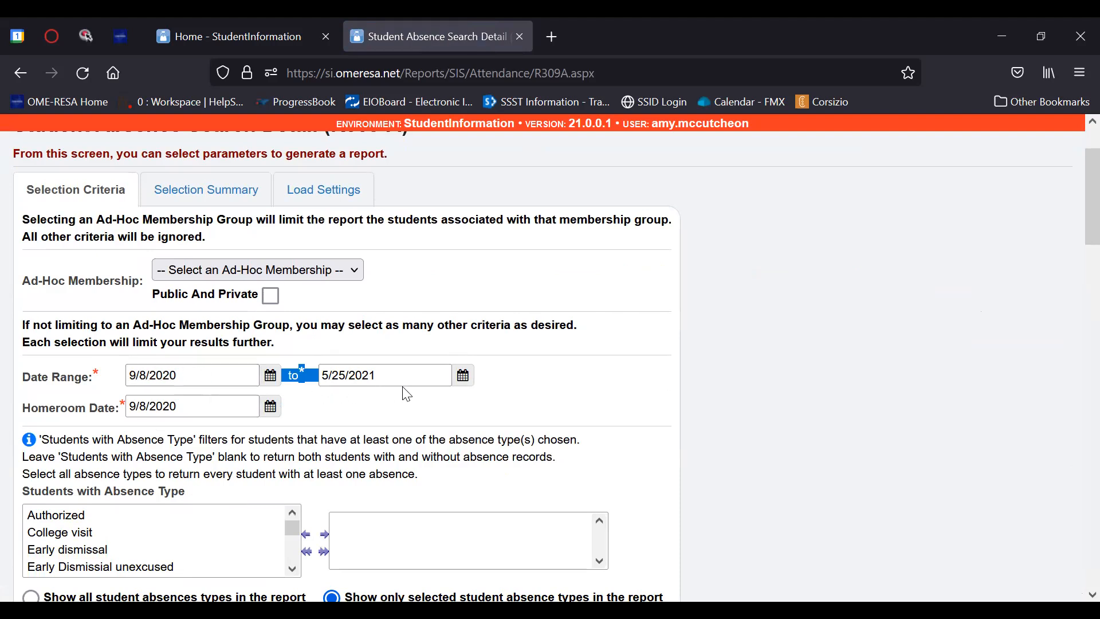
pyautogui.click(397, 405)
pyautogui.click(239, 378)
pyautogui.press('BackSpace')
pyautogui.write('1')
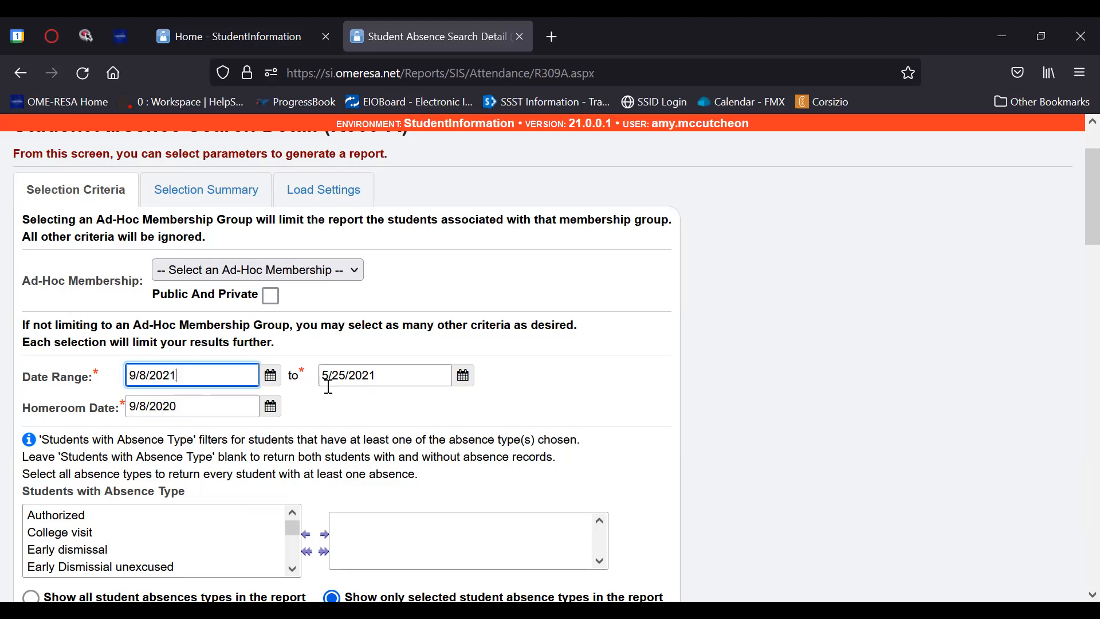
pyautogui.moveTo(402, 378); pyautogui.dragTo(319, 376)
pyautogui.write('10')
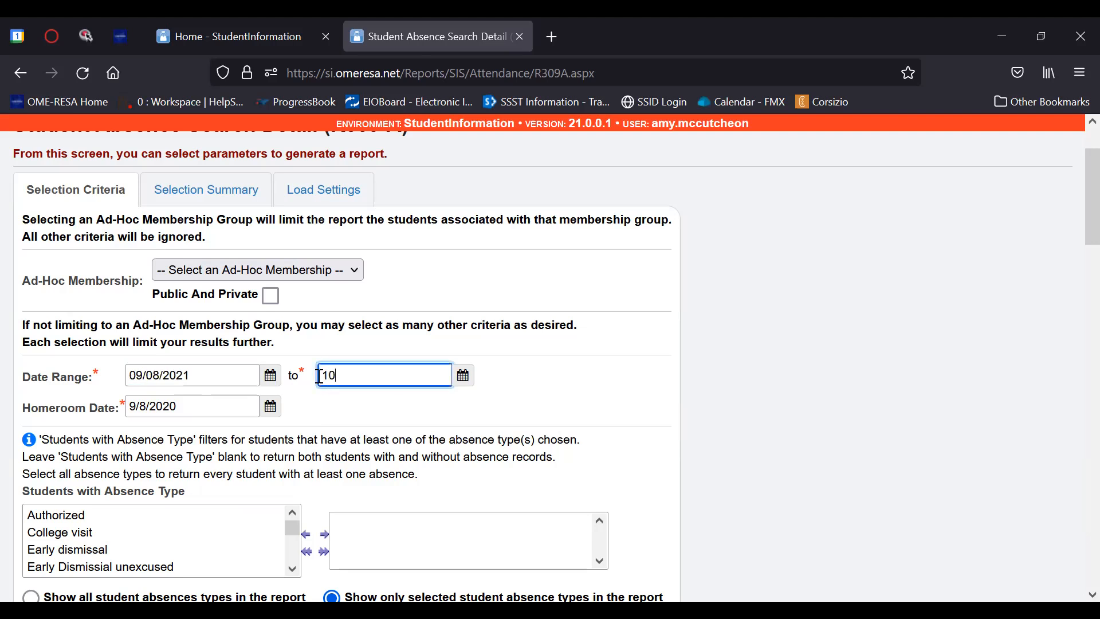
pyautogui.write('/01/2021')
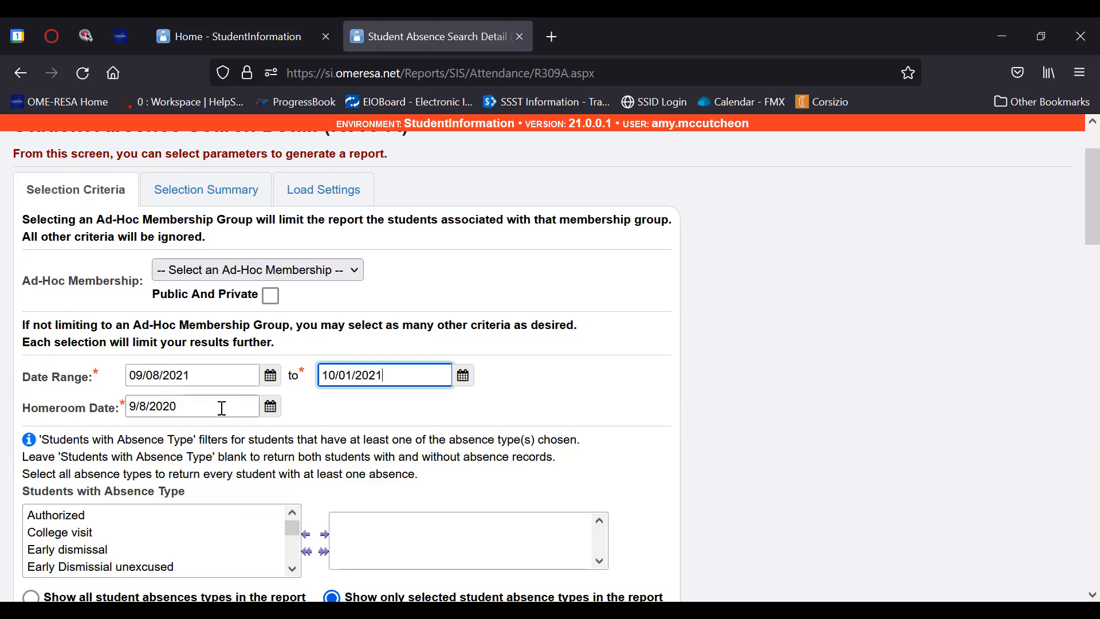
# Step: Pick October 1, 2021 as the homeroom date and submit the report
pyautogui.click(269, 408)
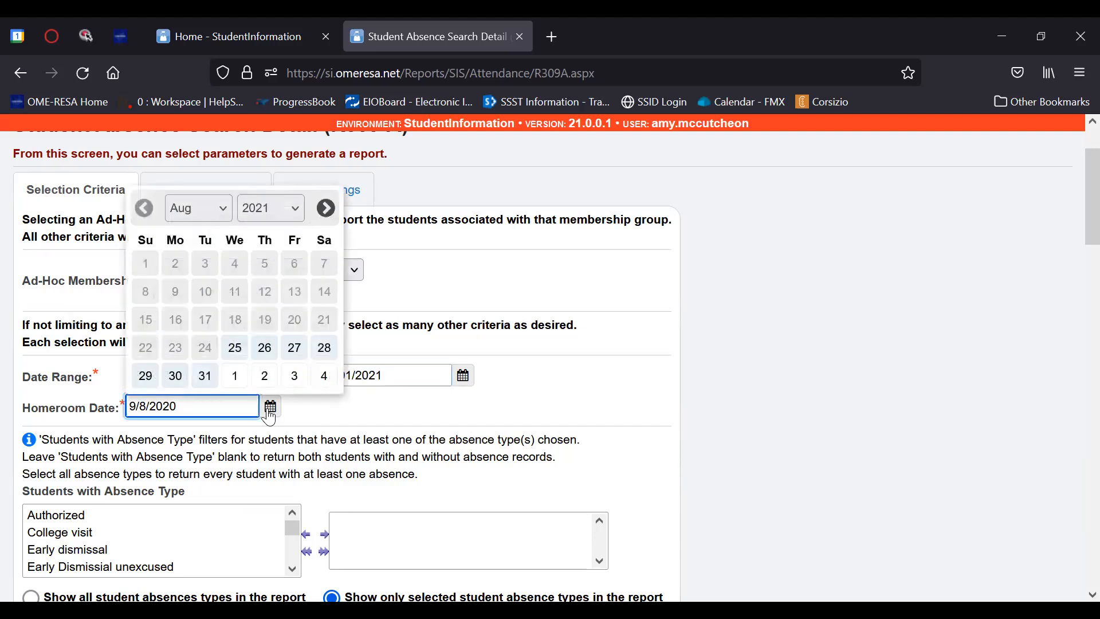
pyautogui.click(198, 213)
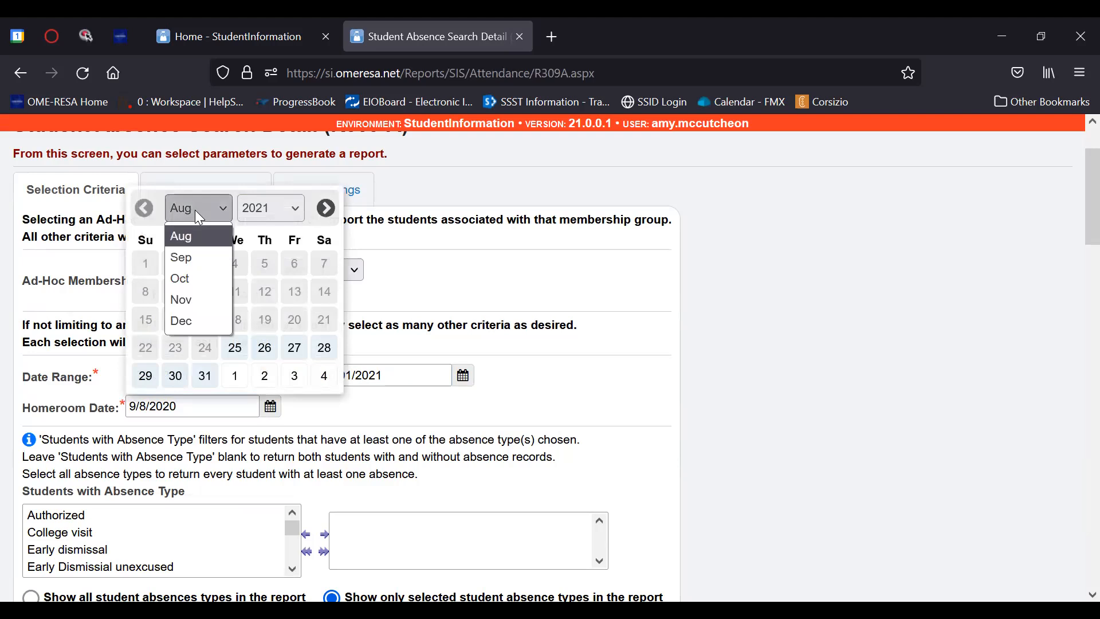
pyautogui.click(188, 277)
pyautogui.click(293, 264)
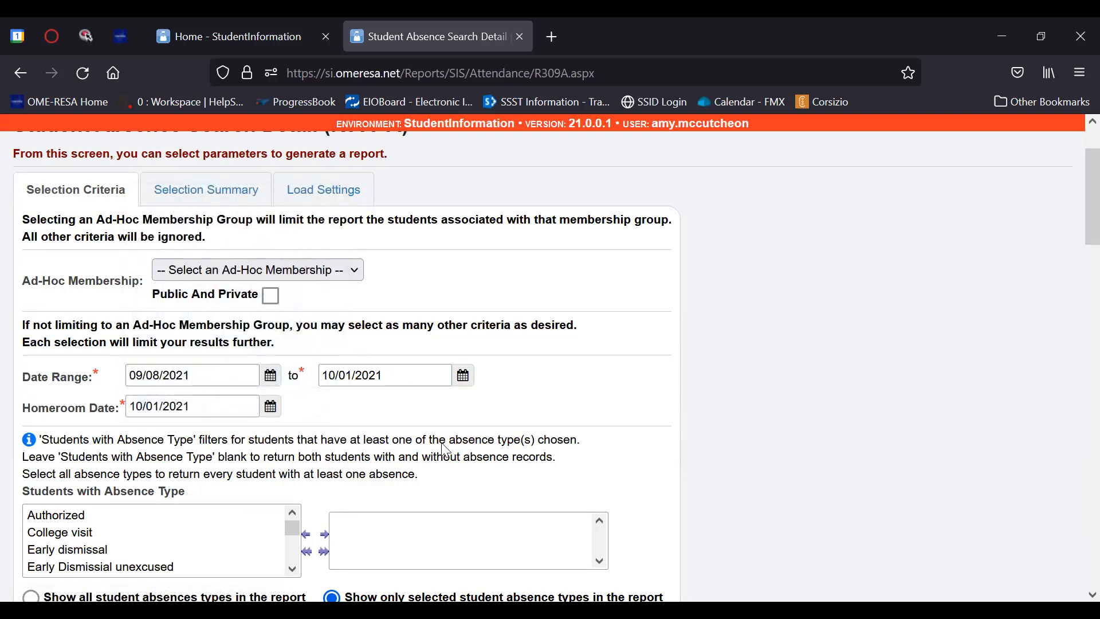
pyautogui.scroll(-3, 410, 447)
pyautogui.scroll(-6, 235, 390)
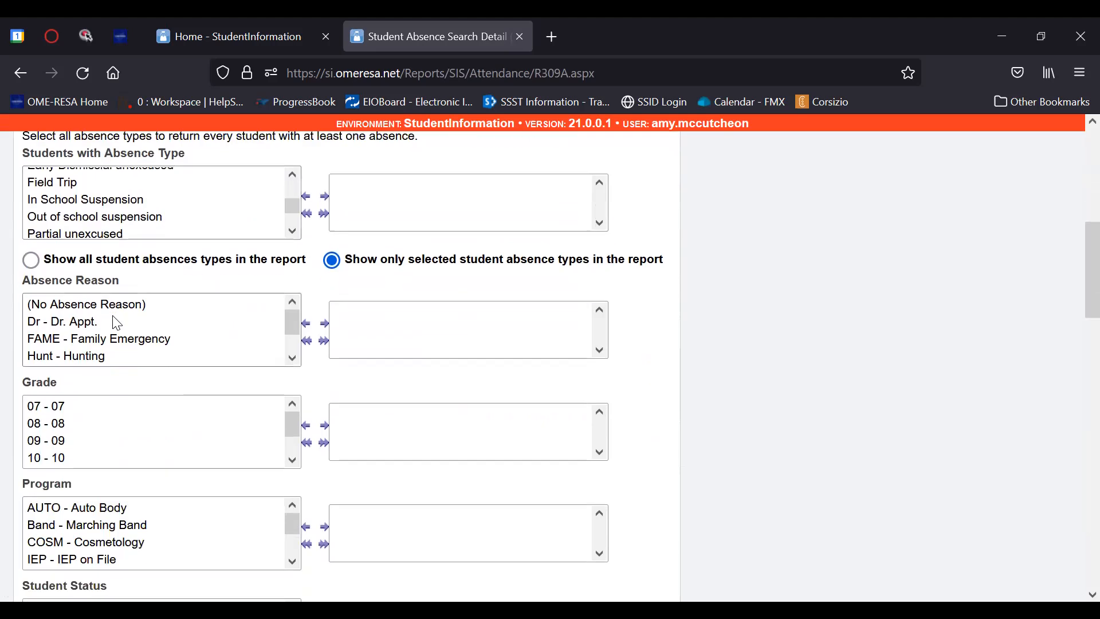
pyautogui.scroll(-1, 114, 325)
pyautogui.scroll(-10, 115, 324)
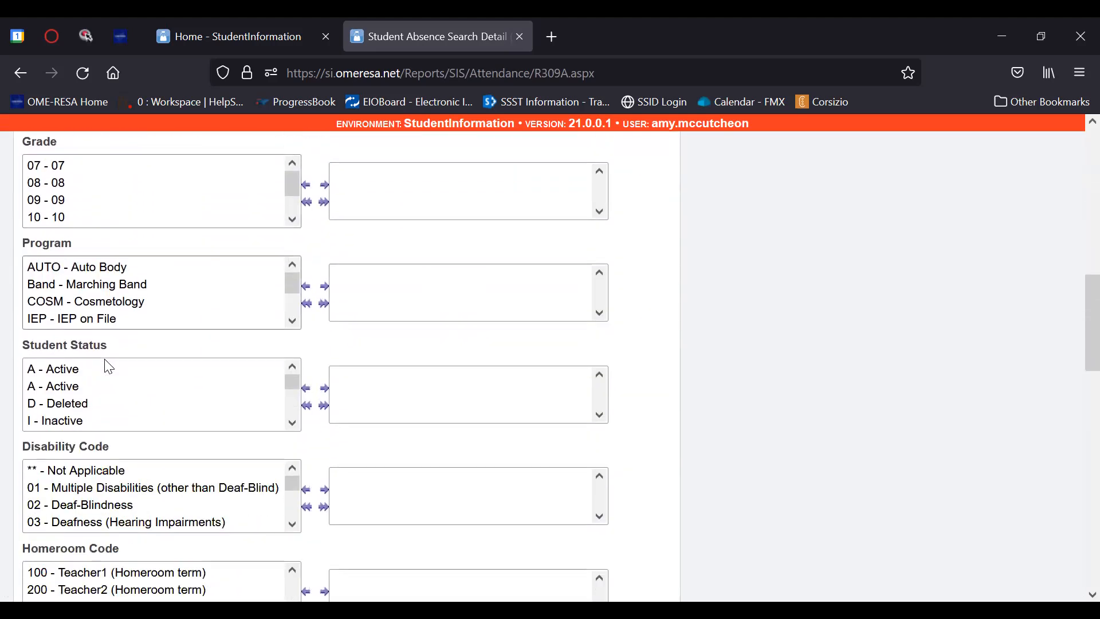
pyautogui.scroll(-3, 108, 366)
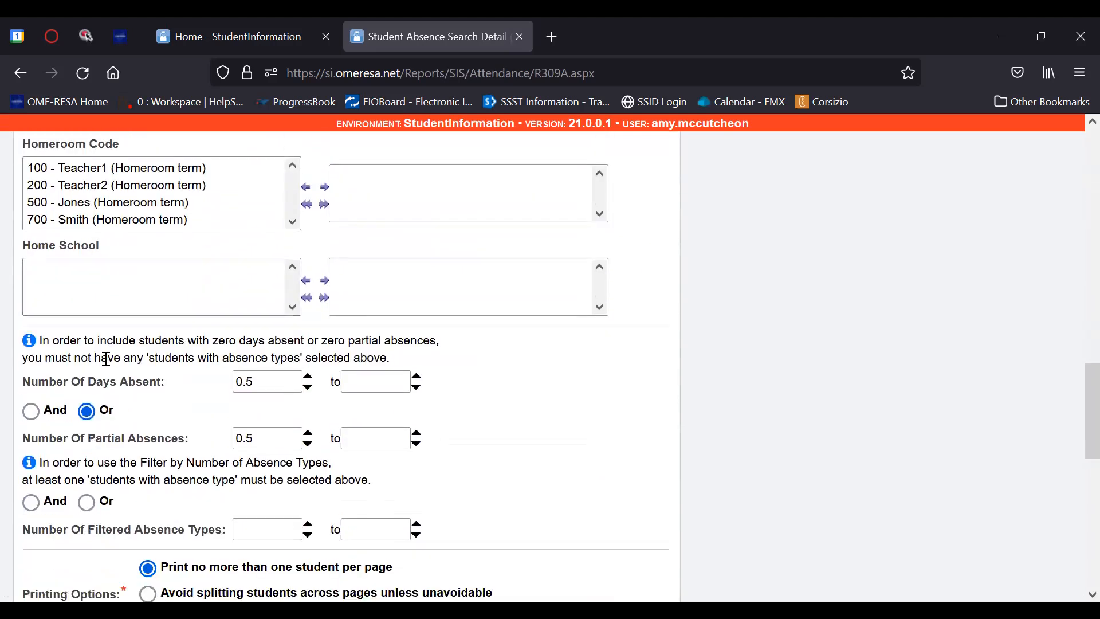
pyautogui.scroll(-2, 109, 367)
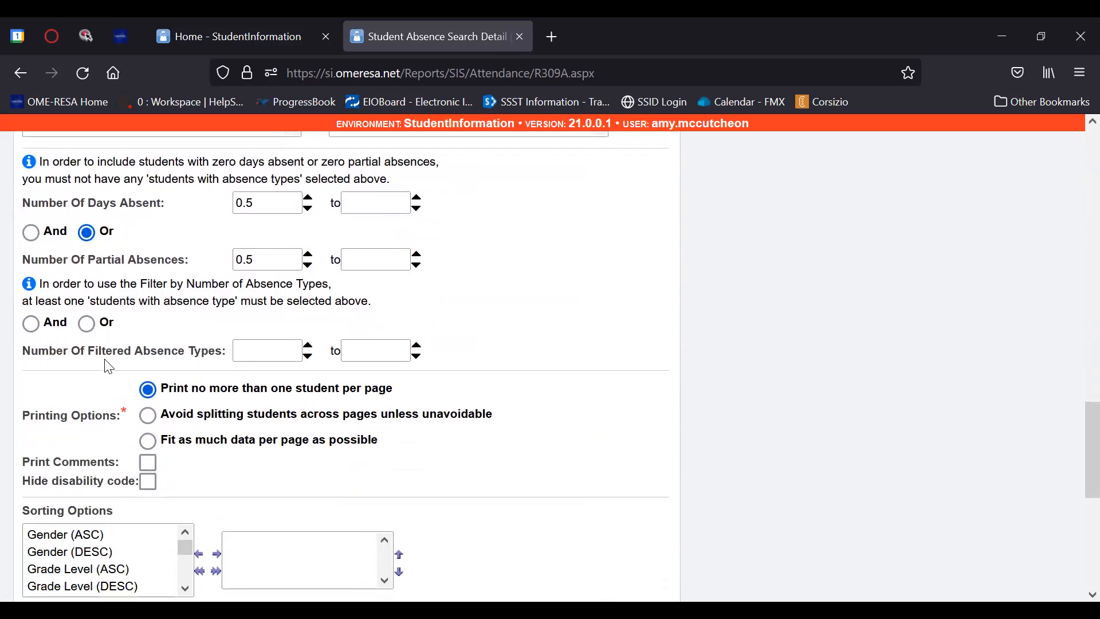
pyautogui.scroll(-5, 109, 367)
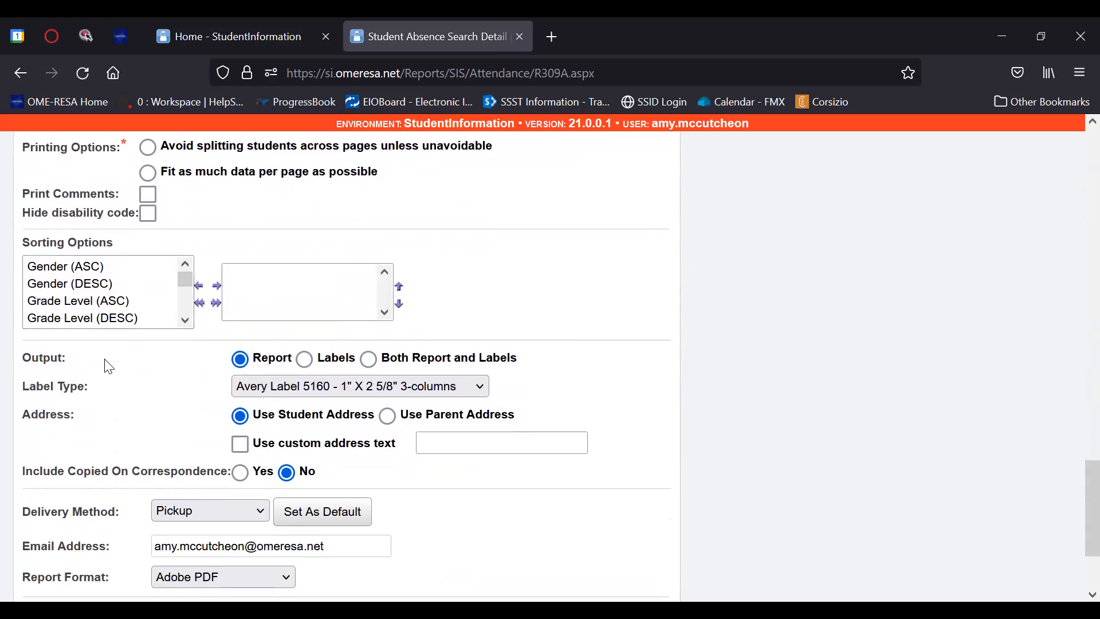
pyautogui.scroll(-3, 109, 366)
pyautogui.click(43, 525)
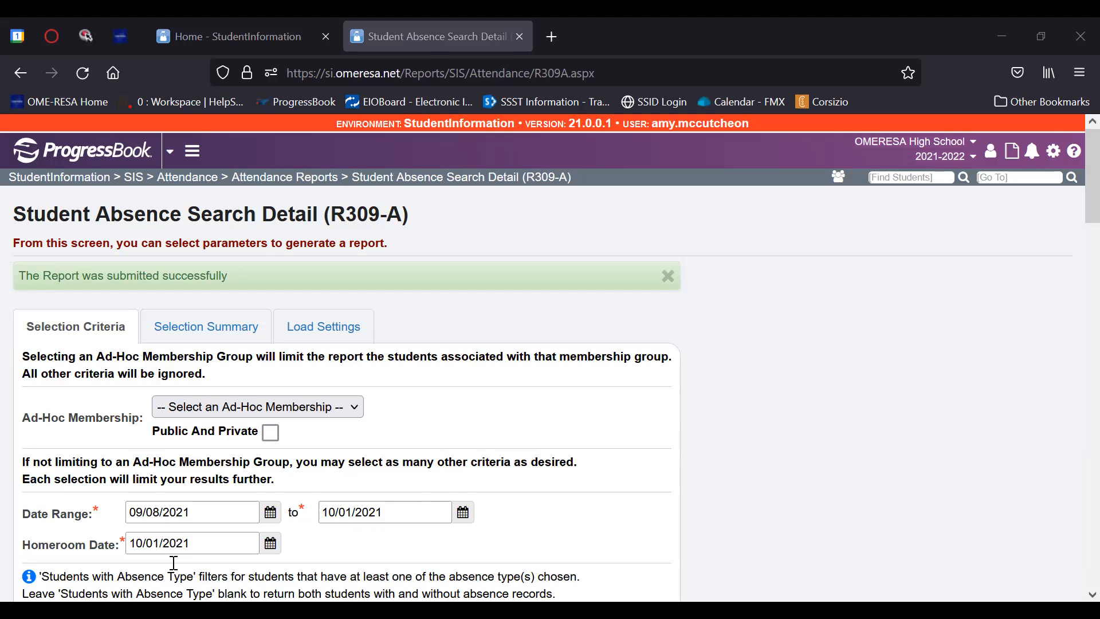
# Step: Page through the R309-A report, highlight the Field Trip row, then close the report tab
pyautogui.scroll(-10, 429, 238)
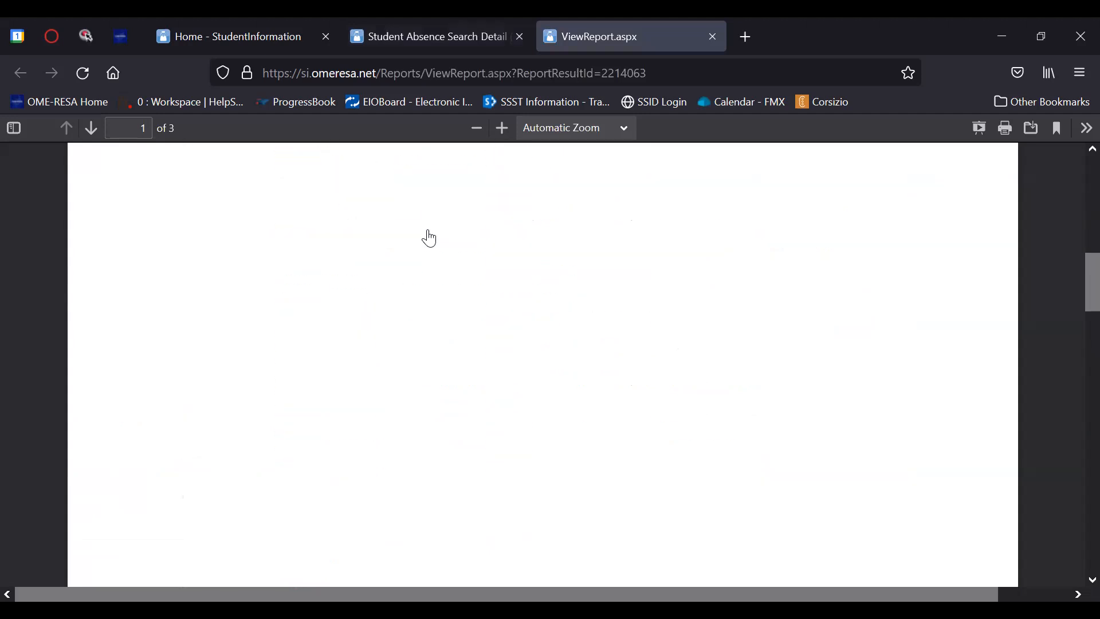
pyautogui.scroll(-5, 430, 238)
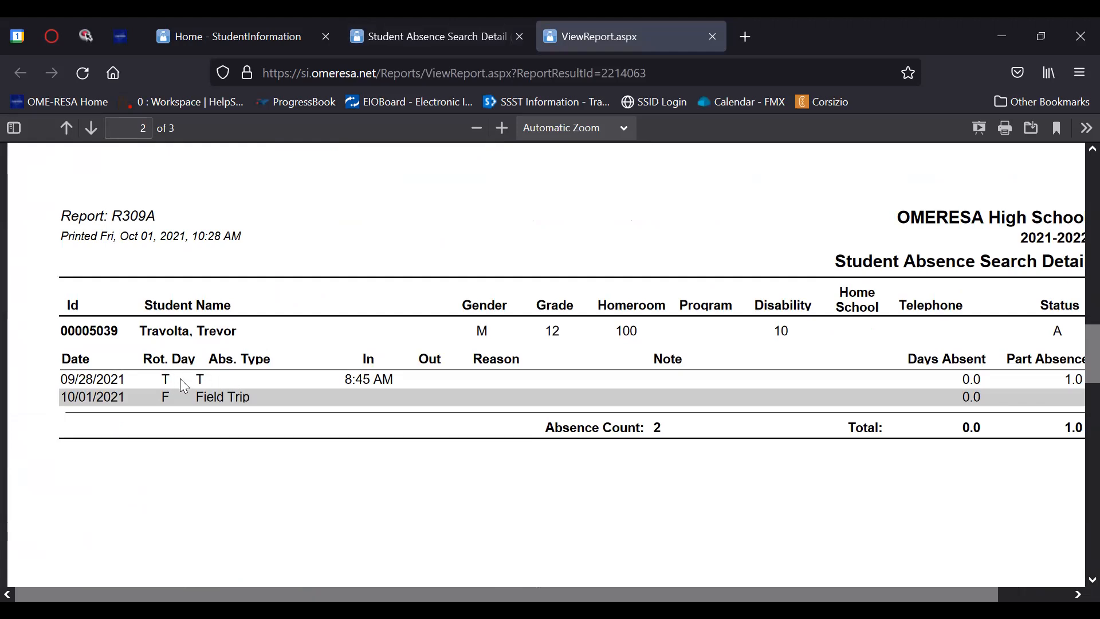
pyautogui.scroll(-5, 238, 395)
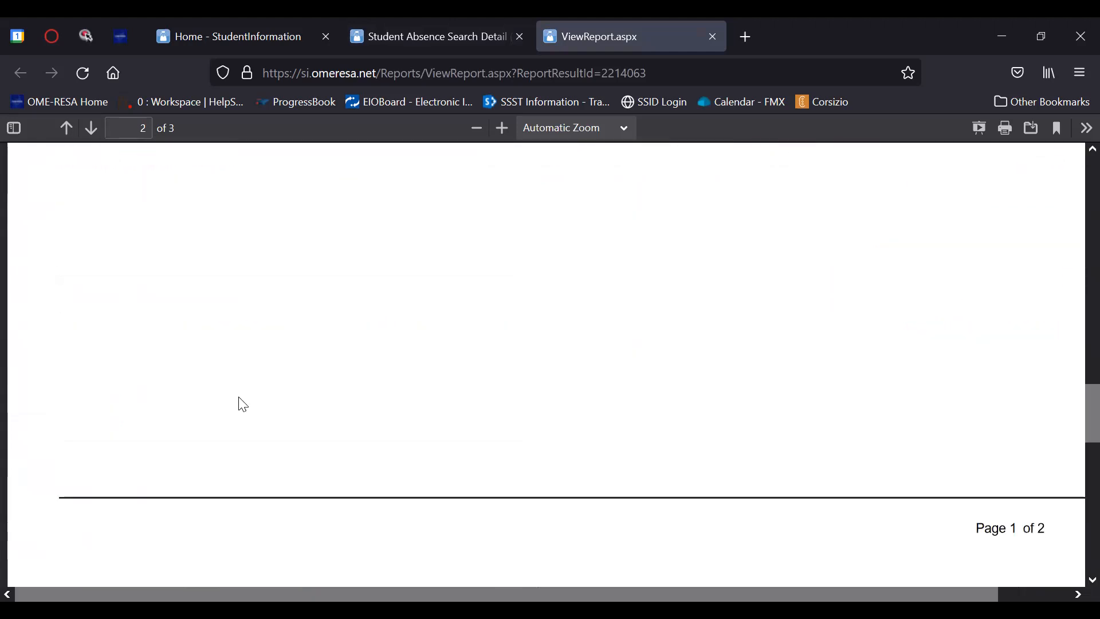
pyautogui.scroll(-8, 243, 405)
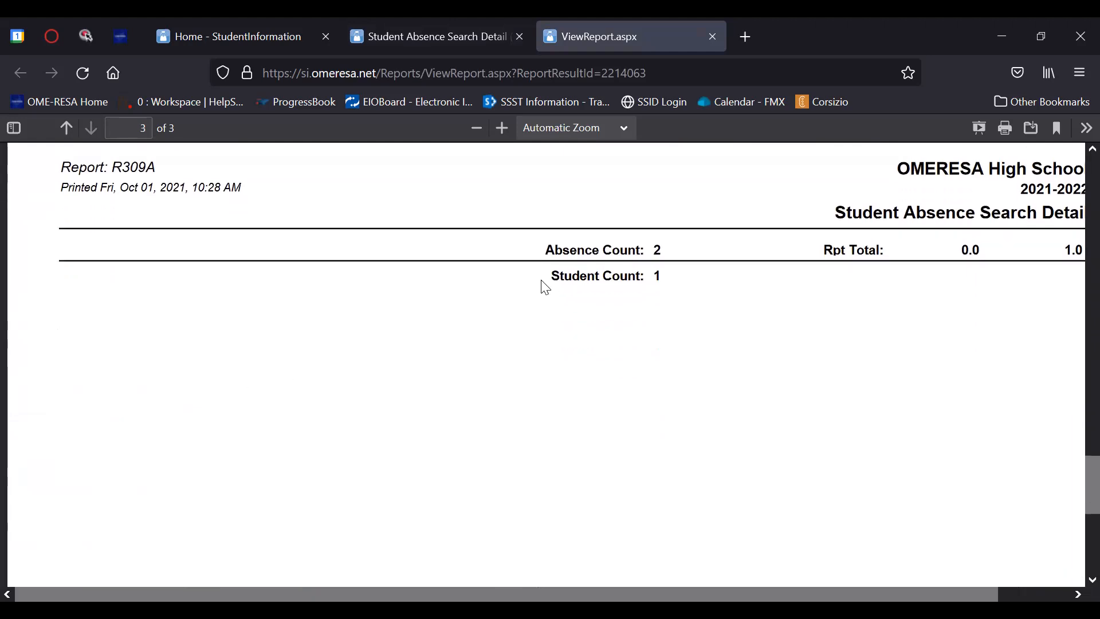
pyautogui.scroll(-5, 545, 287)
pyautogui.scroll(10, 545, 286)
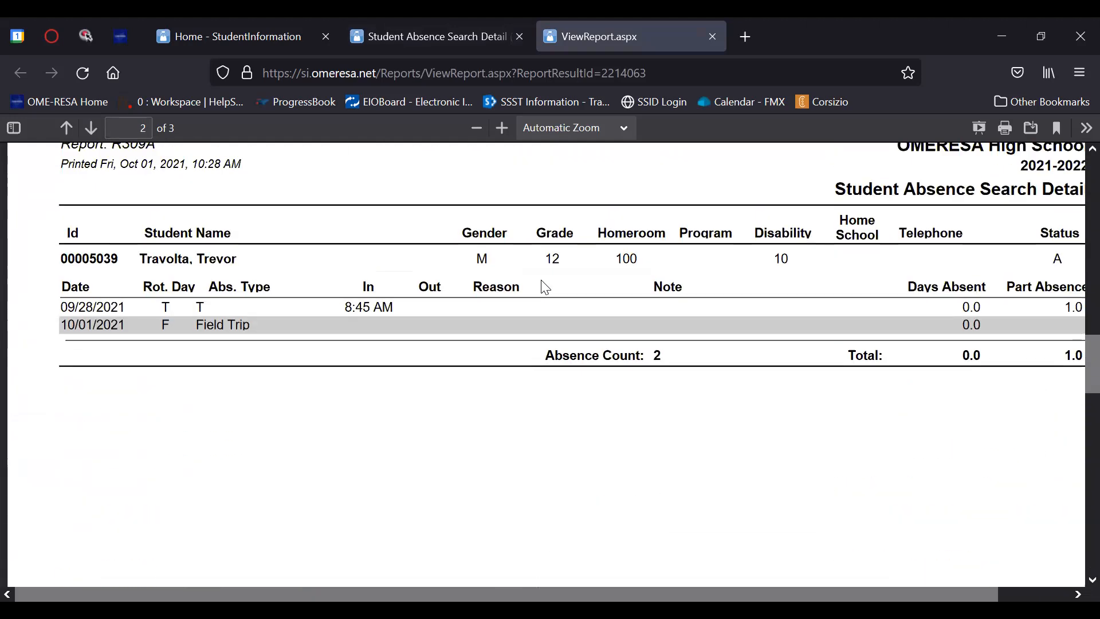
pyautogui.scroll(8, 545, 286)
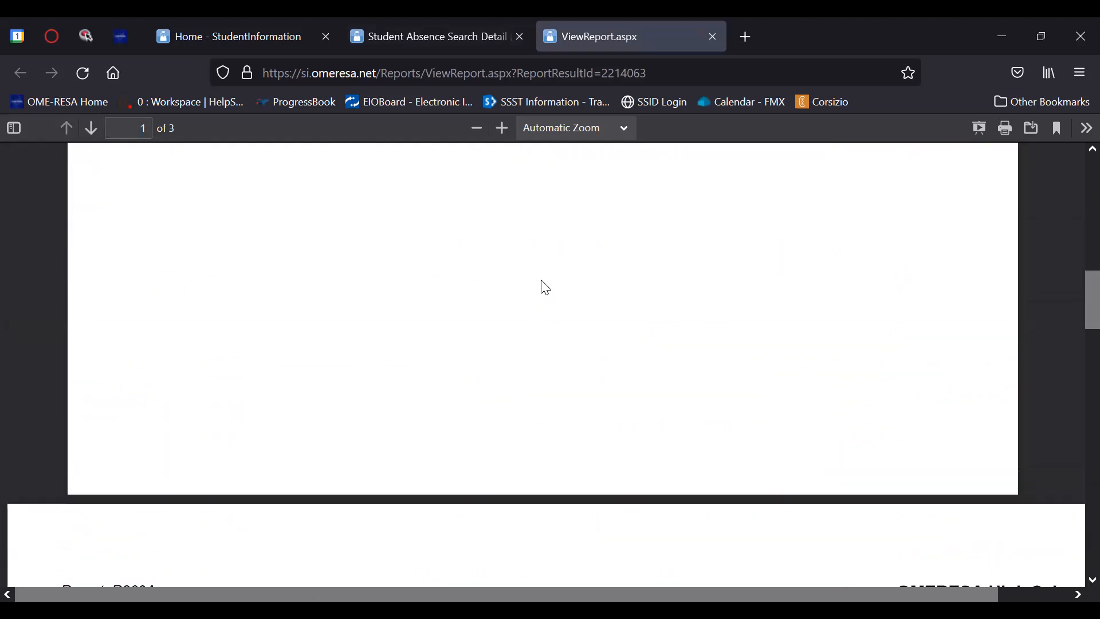
pyautogui.scroll(8, 545, 287)
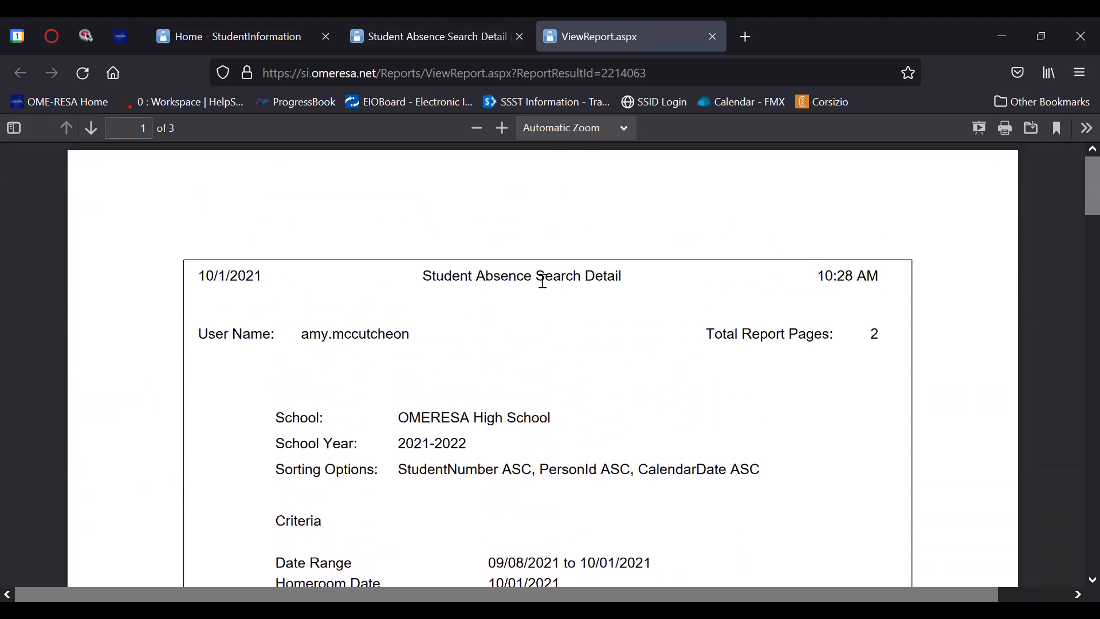
pyautogui.scroll(-15, 544, 282)
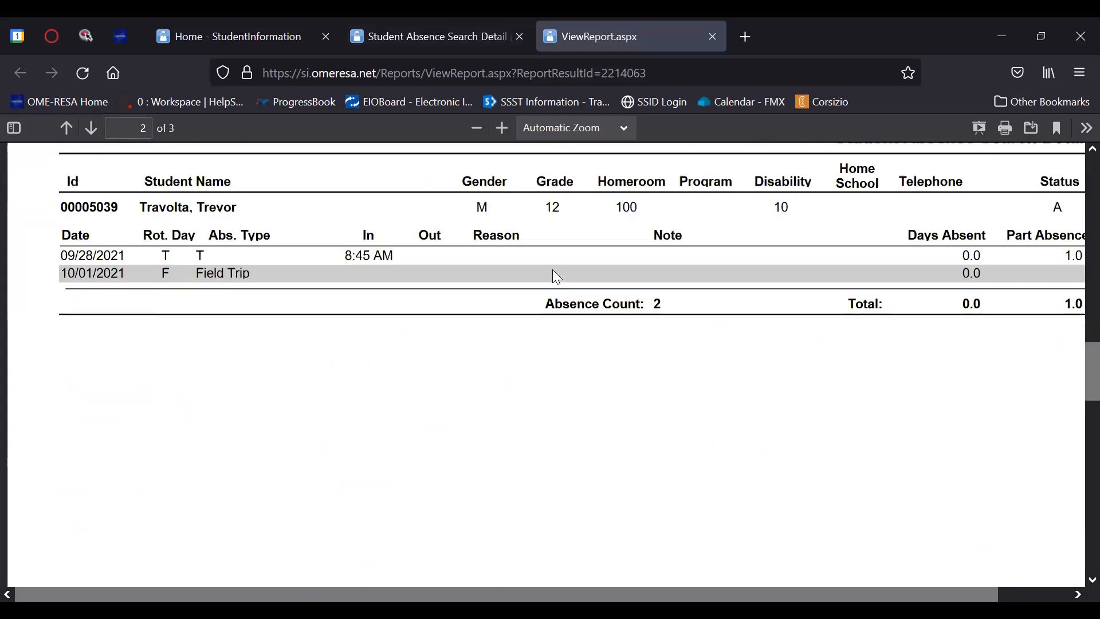
pyautogui.scroll(4, 555, 276)
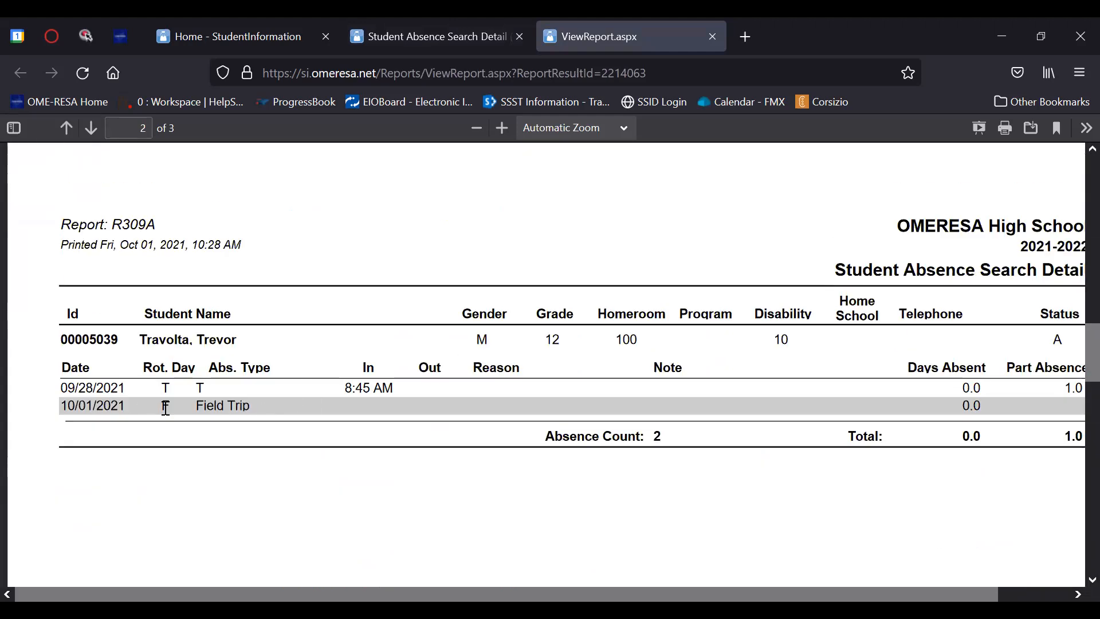
pyautogui.moveTo(165, 408); pyautogui.dragTo(220, 413)
pyautogui.click(367, 465)
pyautogui.scroll(15, 404, 494)
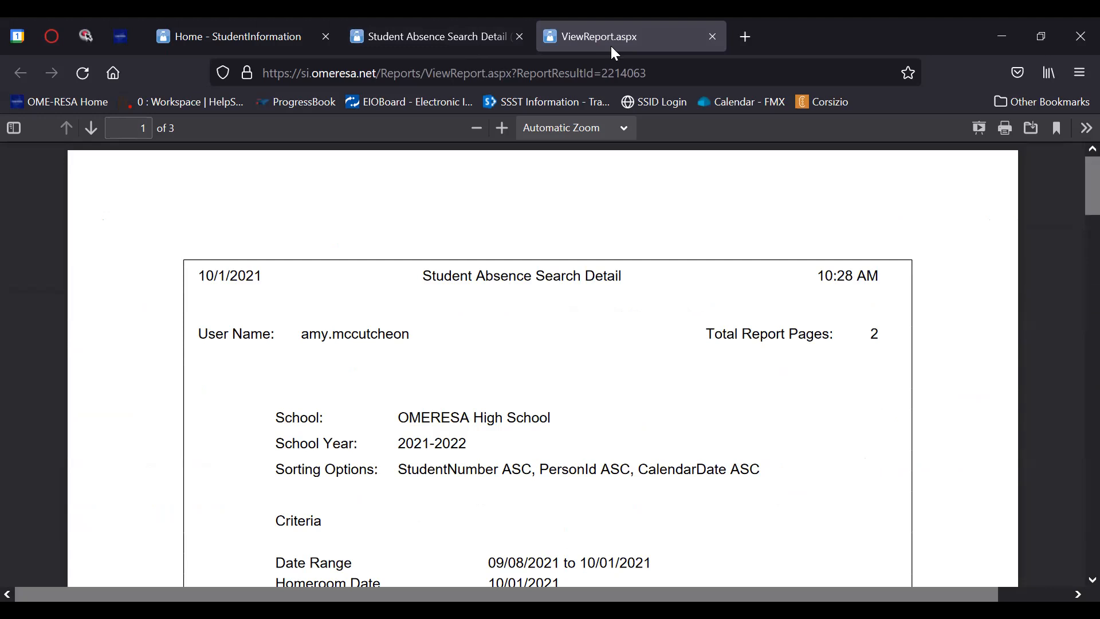
pyautogui.click(713, 36)
# Step: Open the R310-A report page via r310a and submit it for 8/25/2021 to 10/1/2021
pyautogui.click(1037, 177)
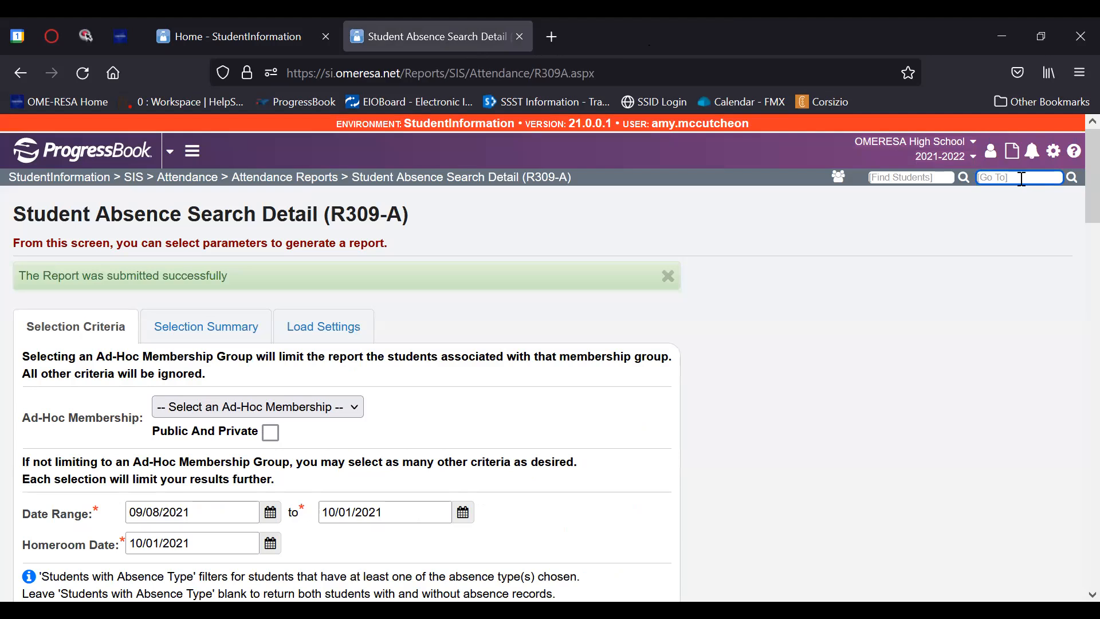
pyautogui.write('r310a')
pyautogui.press('Return')
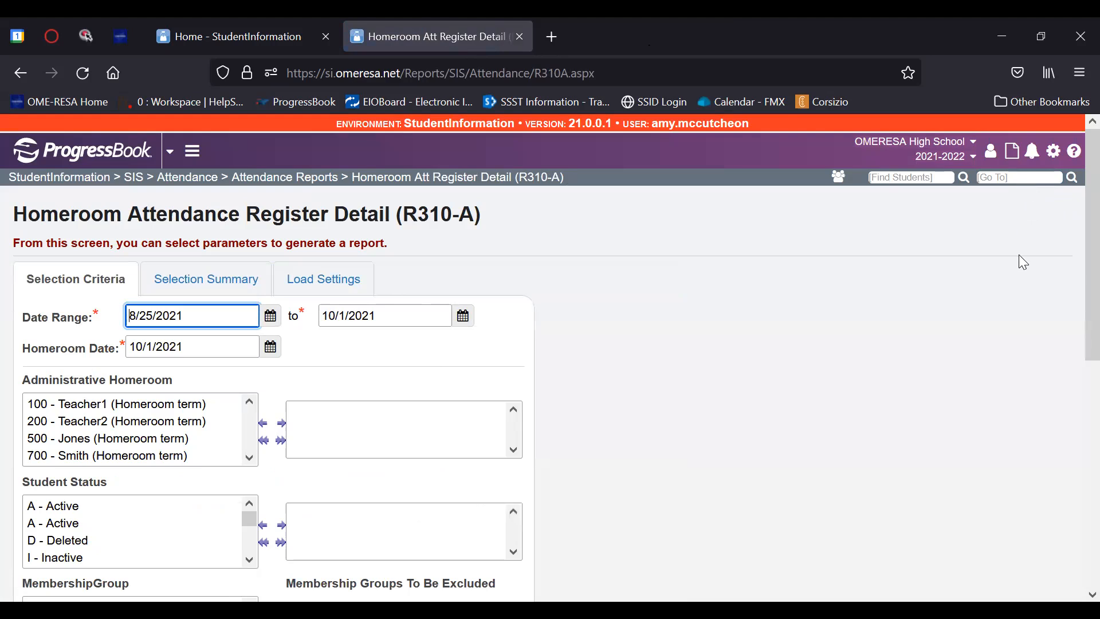
pyautogui.scroll(-3, 169, 332)
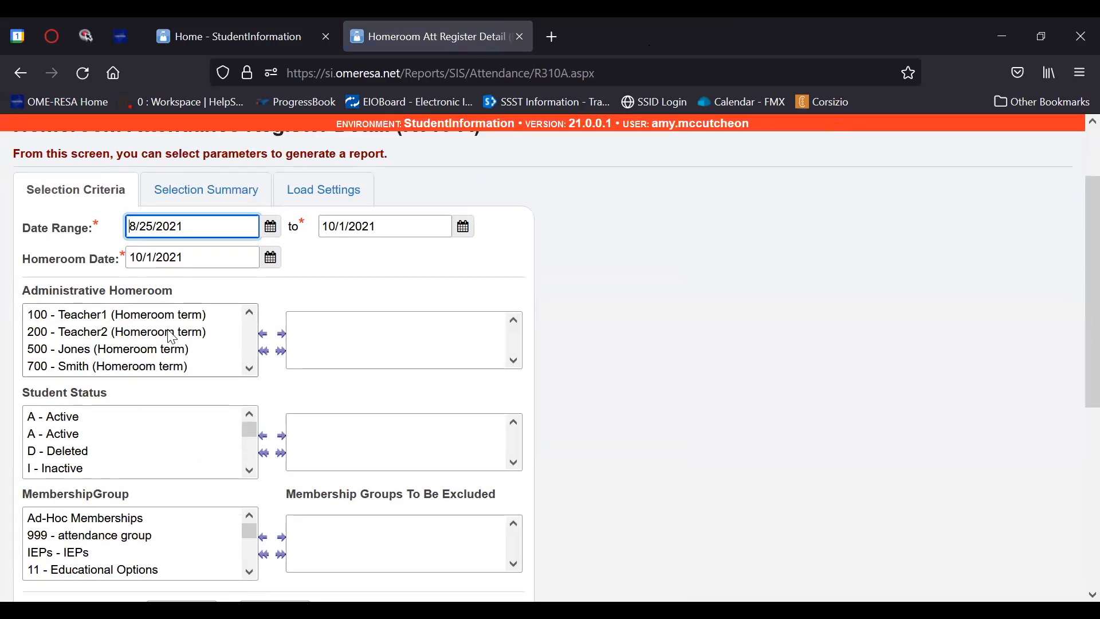
pyautogui.scroll(-3, 171, 337)
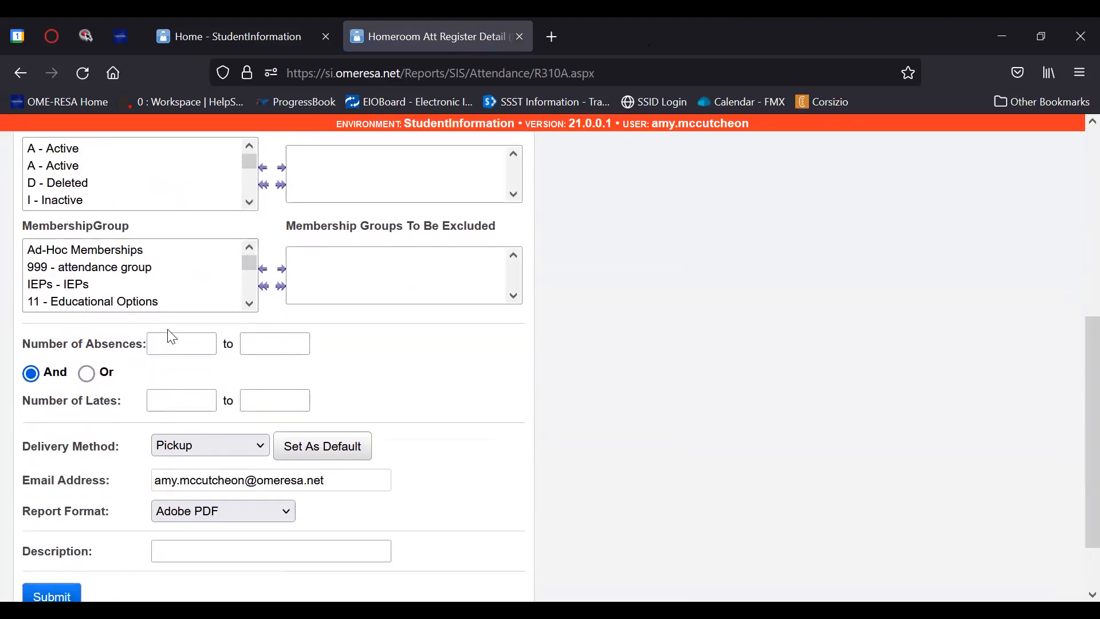
pyautogui.scroll(6, 171, 337)
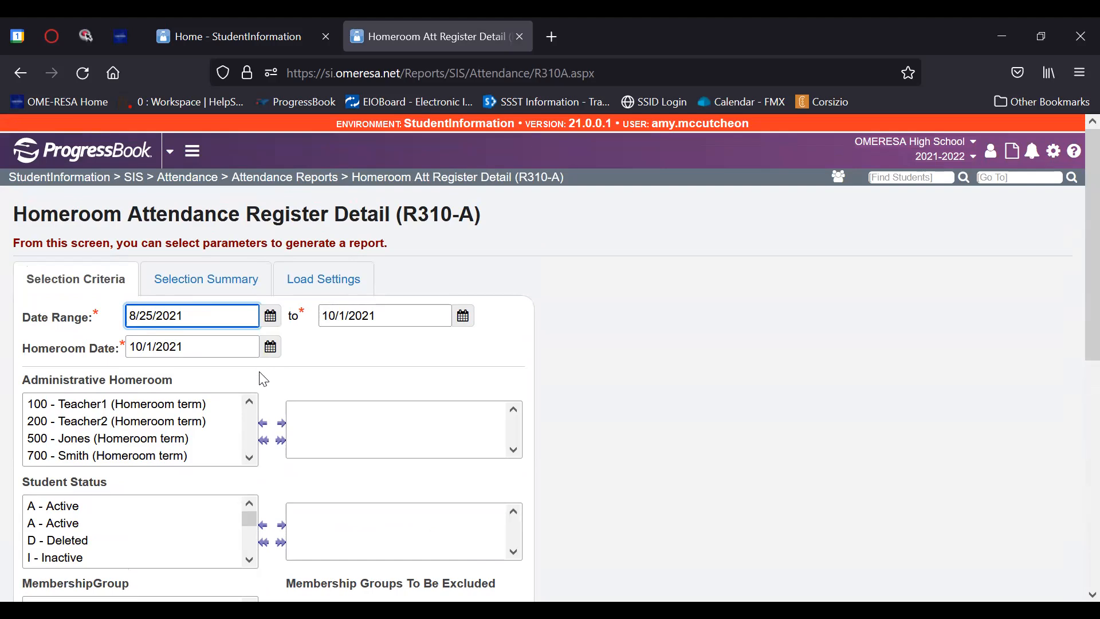
pyautogui.scroll(-8, 263, 378)
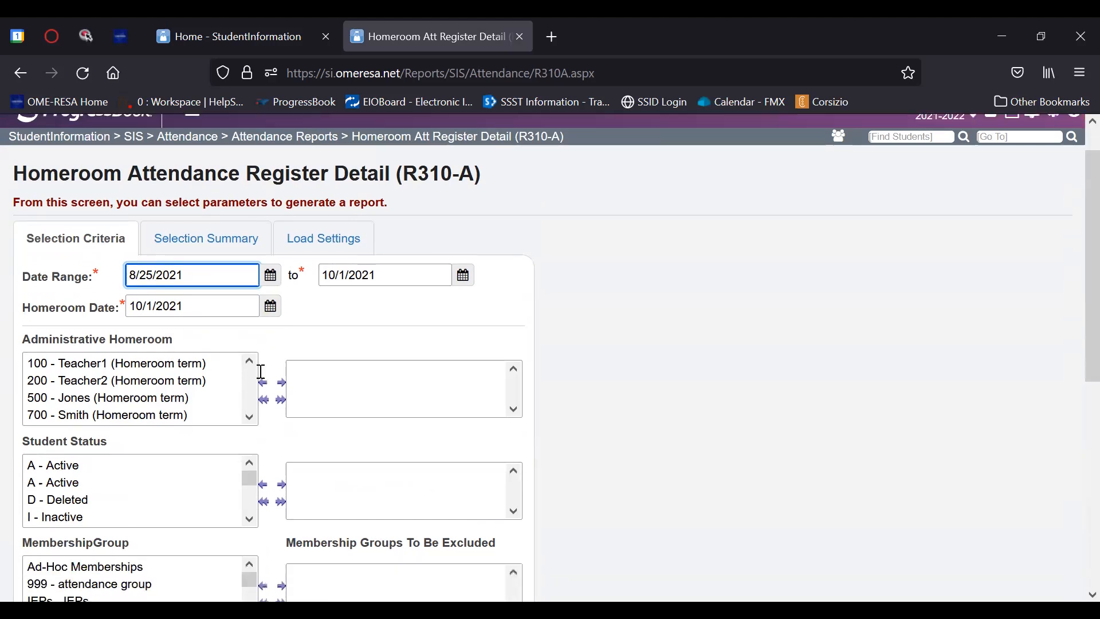
pyautogui.click(52, 523)
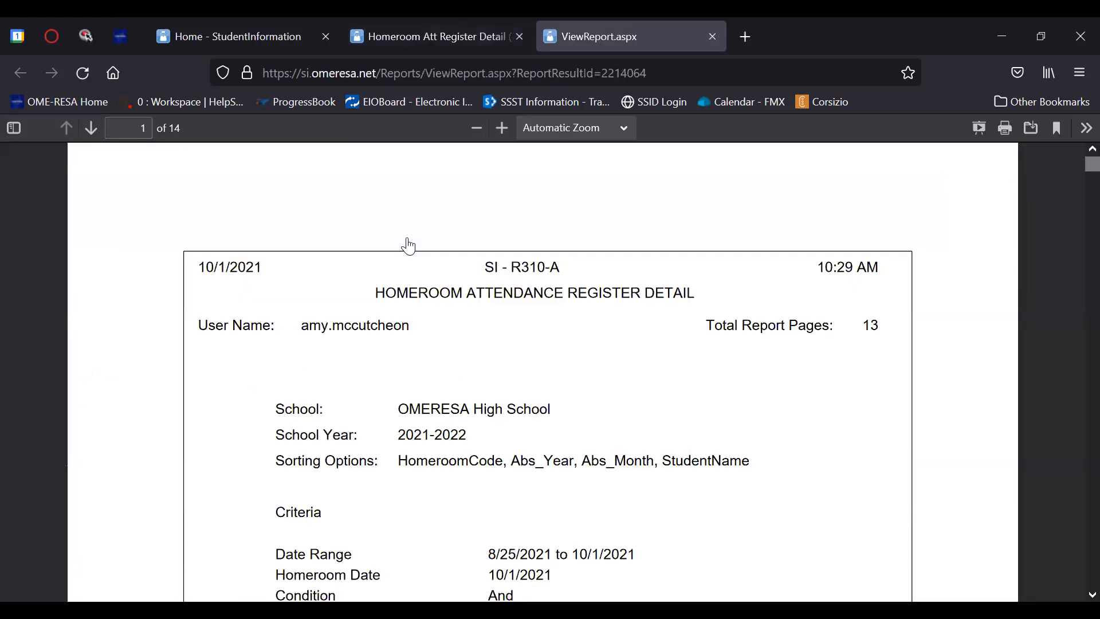
# Step: Scroll through homeroom 100's student list in the R310-A report, then close the report tab
pyautogui.scroll(-10, 408, 246)
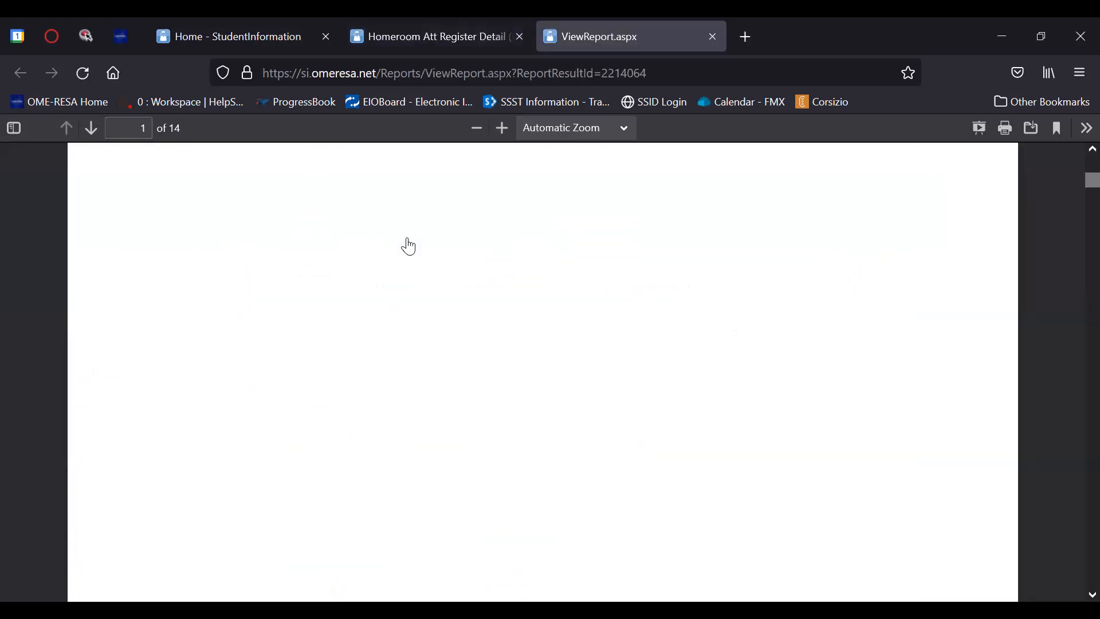
pyautogui.scroll(-8, 408, 246)
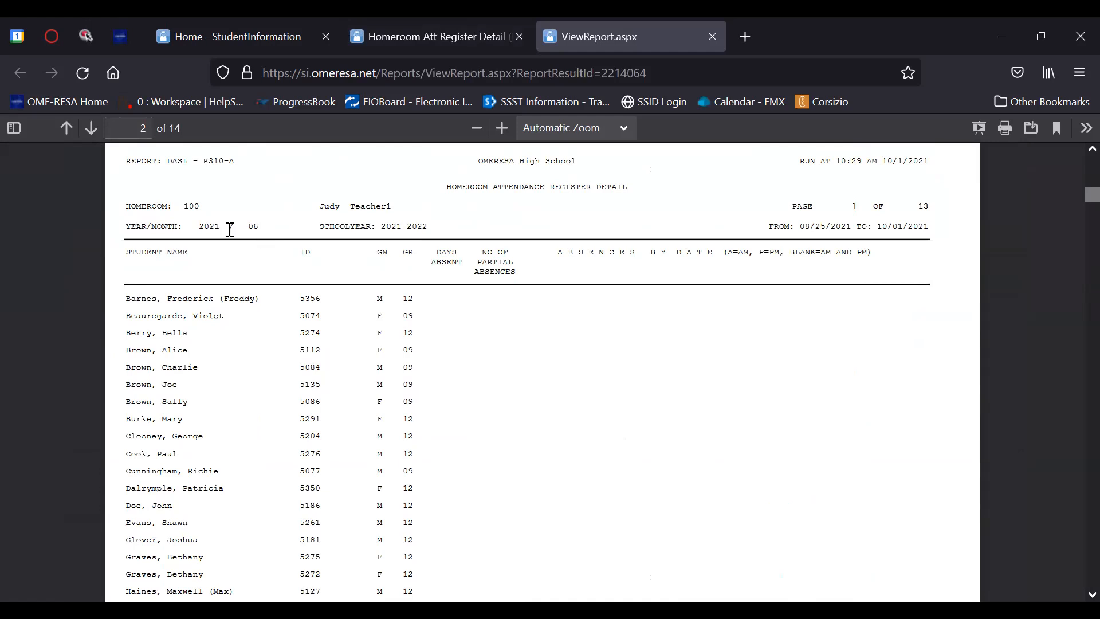
pyautogui.scroll(-3, 230, 229)
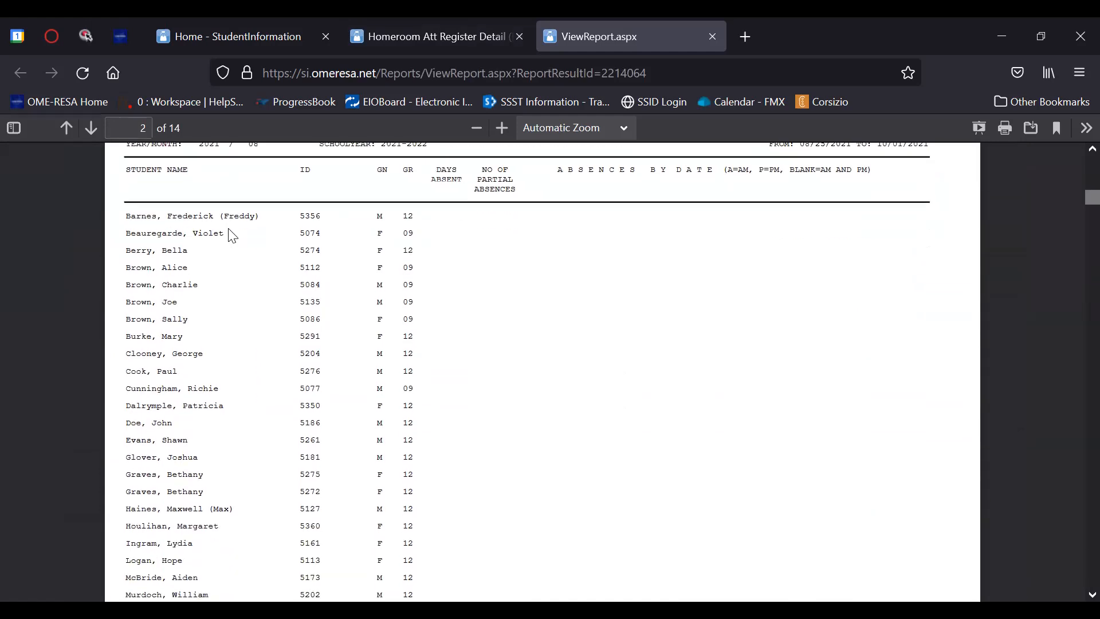
pyautogui.scroll(-3, 233, 235)
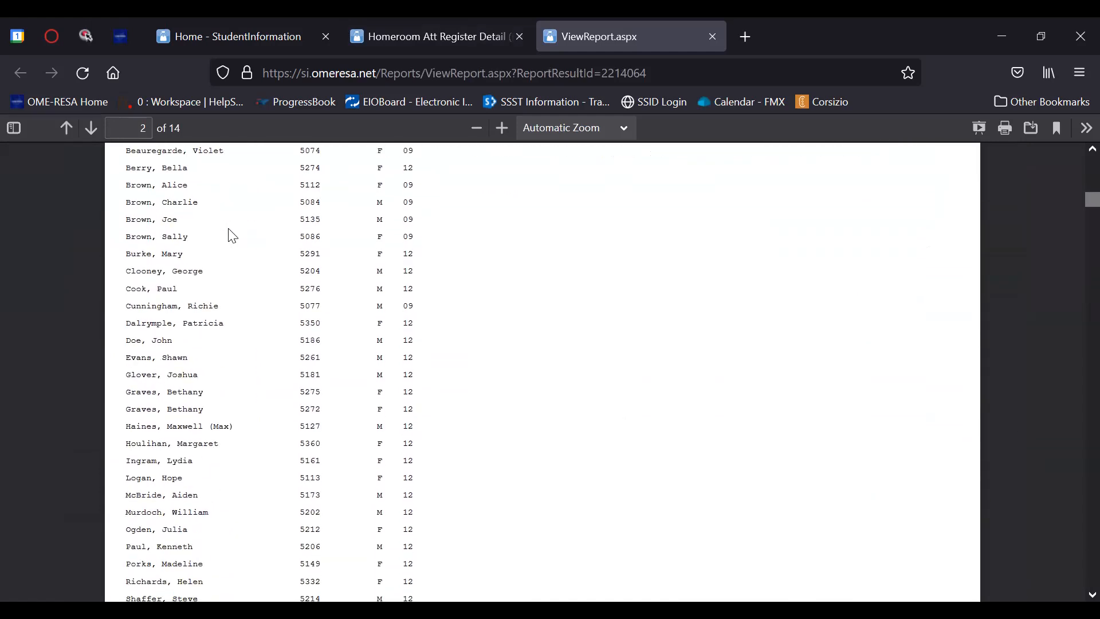
pyautogui.scroll(-15, 232, 235)
pyautogui.scroll(20, 232, 236)
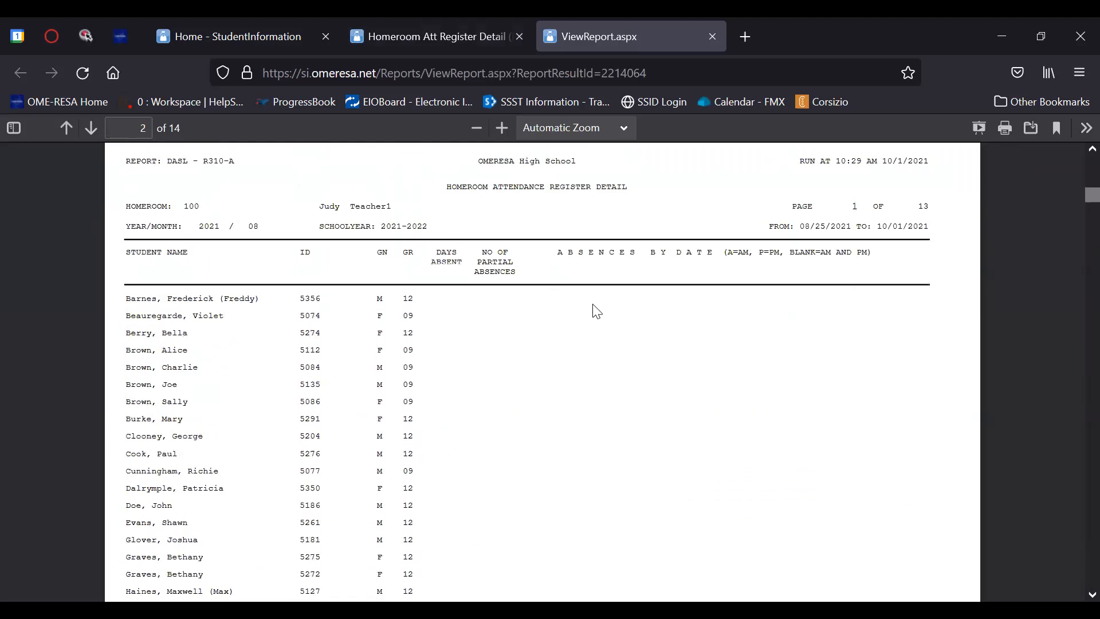
pyautogui.scroll(-5, 346, 241)
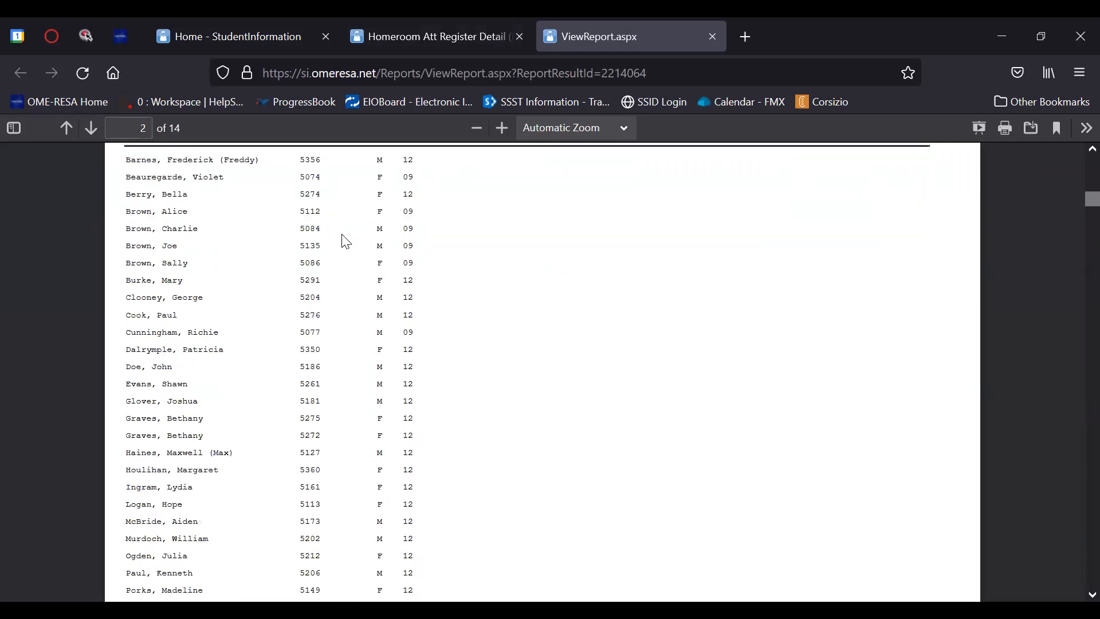
pyautogui.scroll(-1, 346, 241)
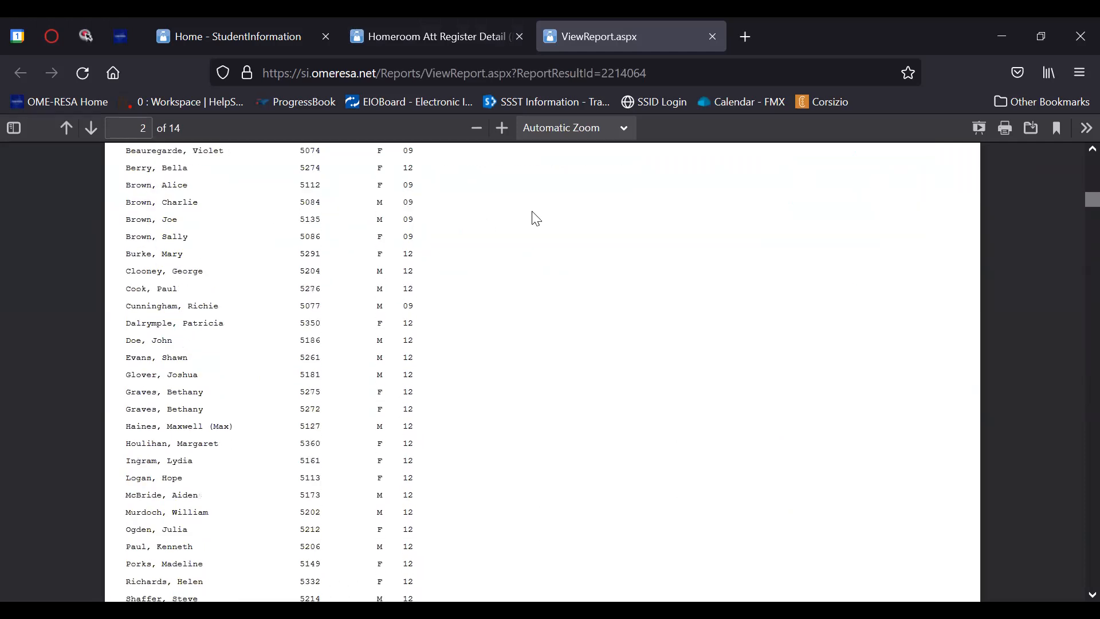
pyautogui.click(713, 37)
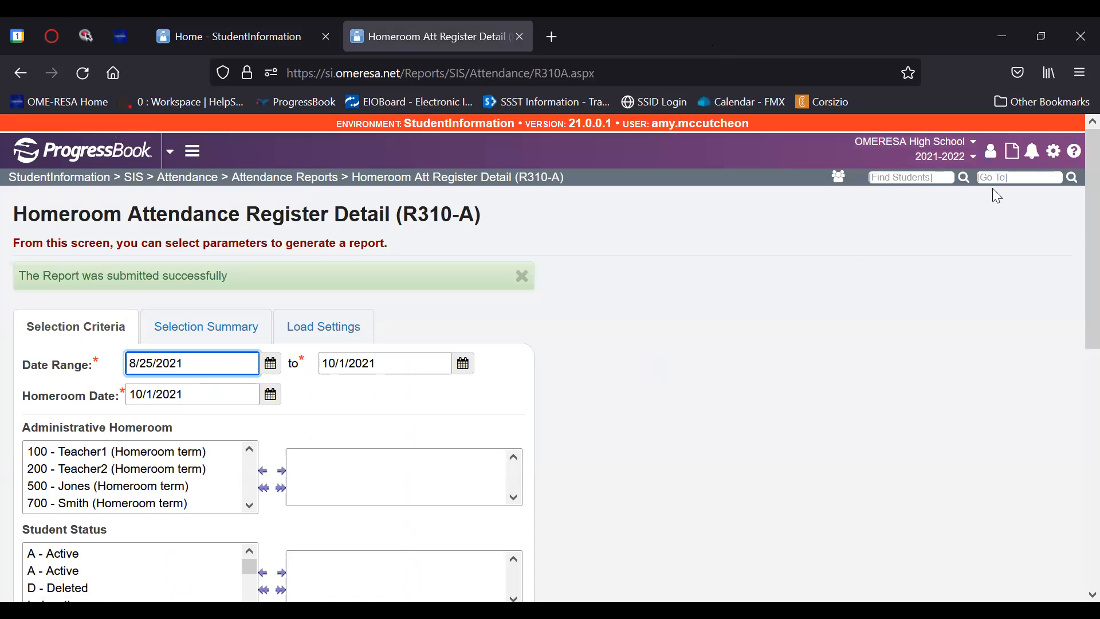
pyautogui.click(1010, 178)
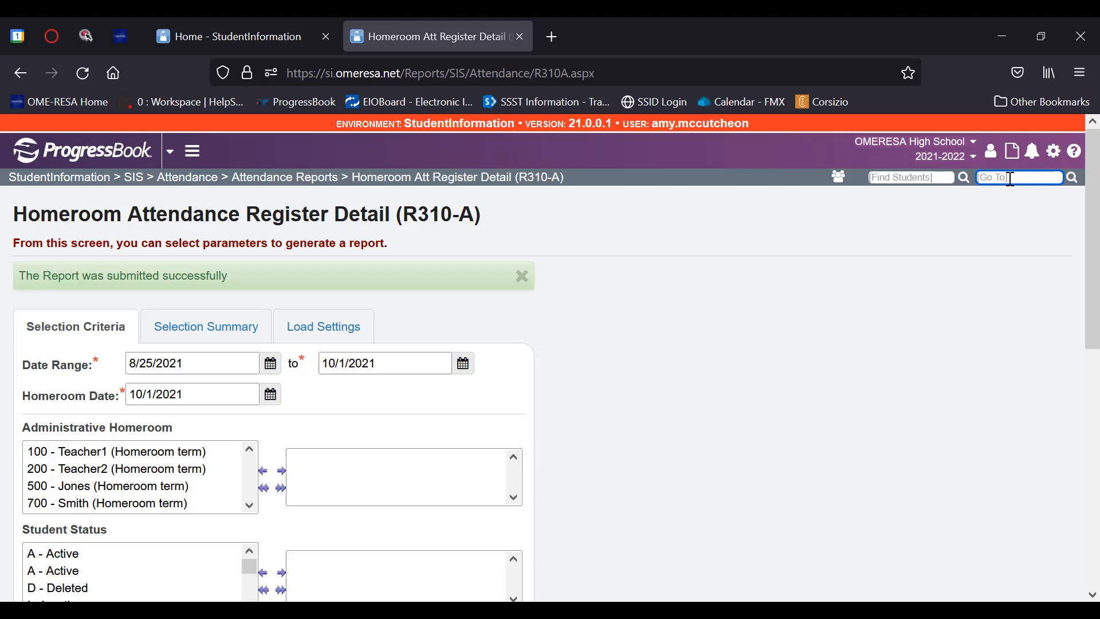
# Step: Open the PERF report page, change the start date to 09/06/2021, and submit
pyautogui.write('PERF')
pyautogui.press('Return')
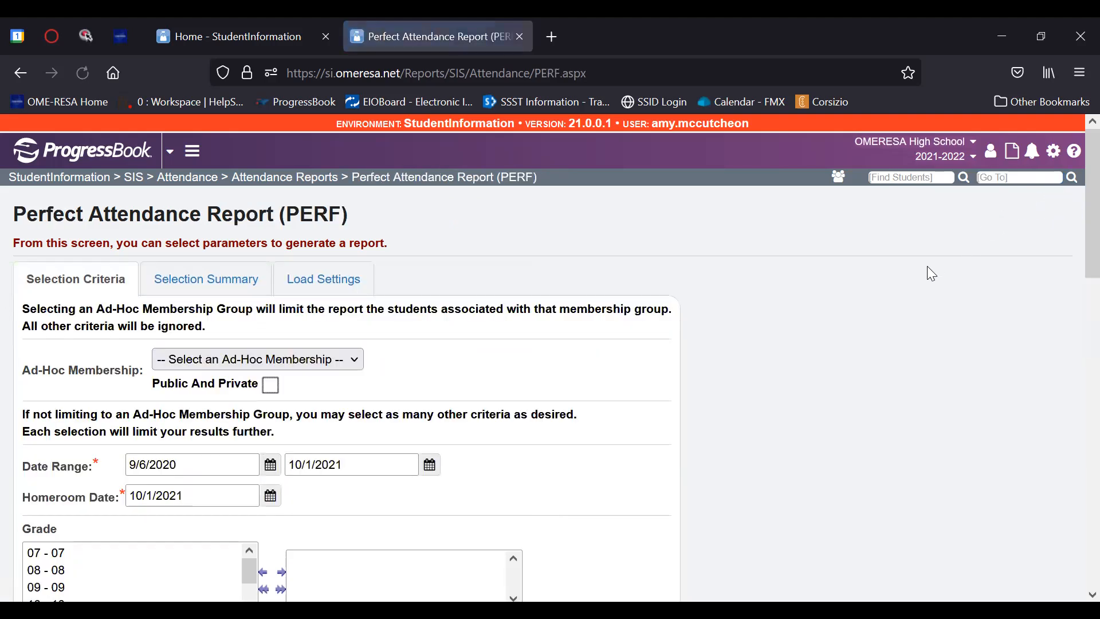
pyautogui.scroll(-3, 912, 274)
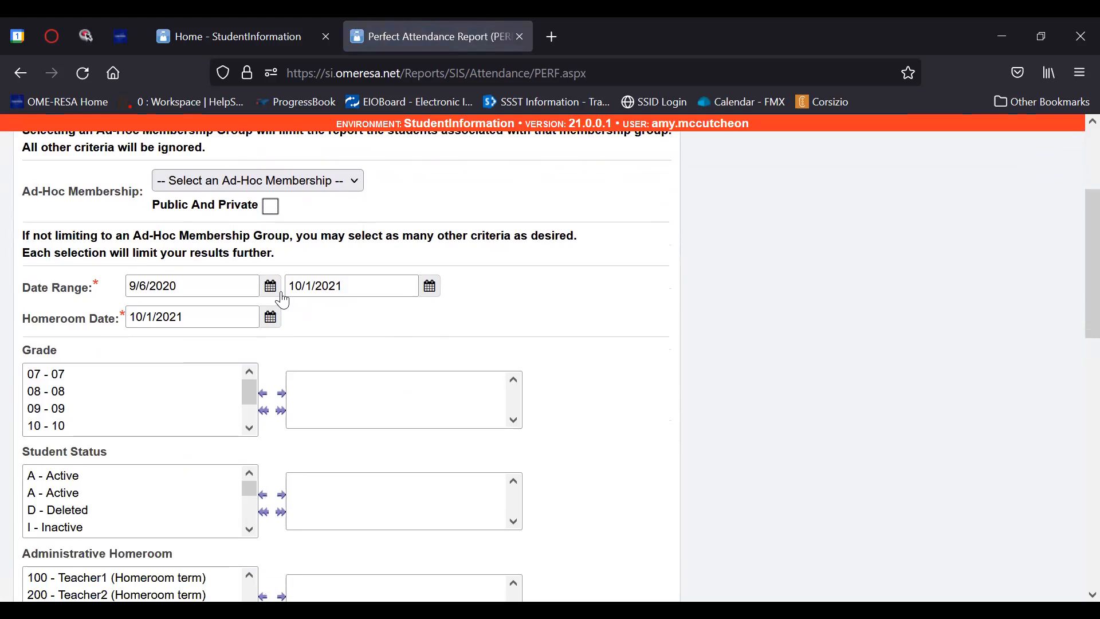
pyautogui.click(246, 284)
pyautogui.press('BackSpace')
pyautogui.write('1')
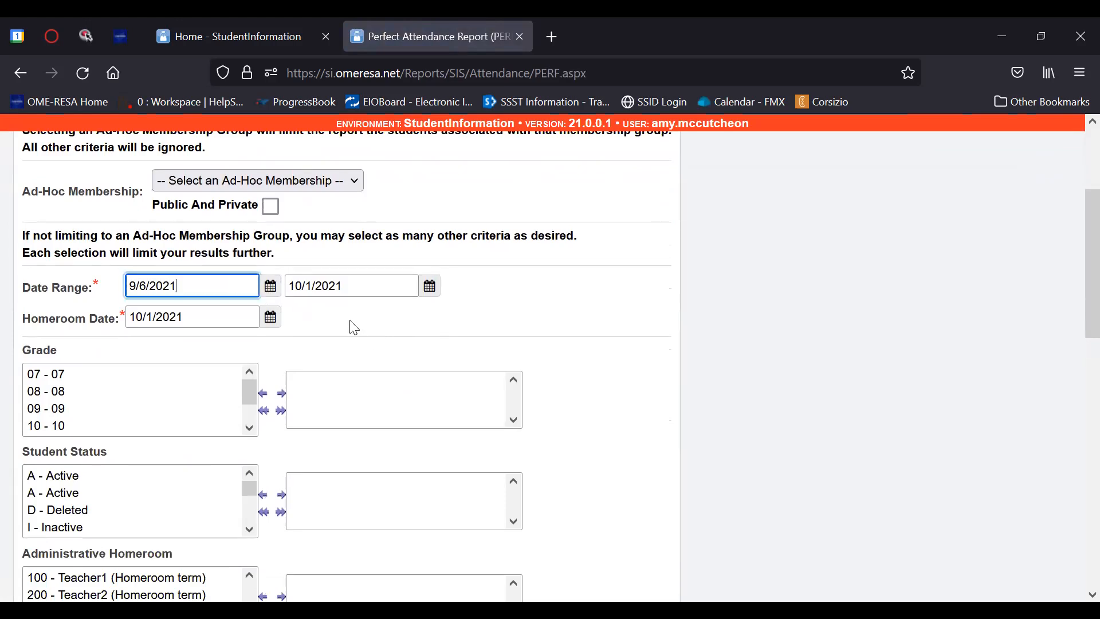
pyautogui.scroll(-9, 354, 328)
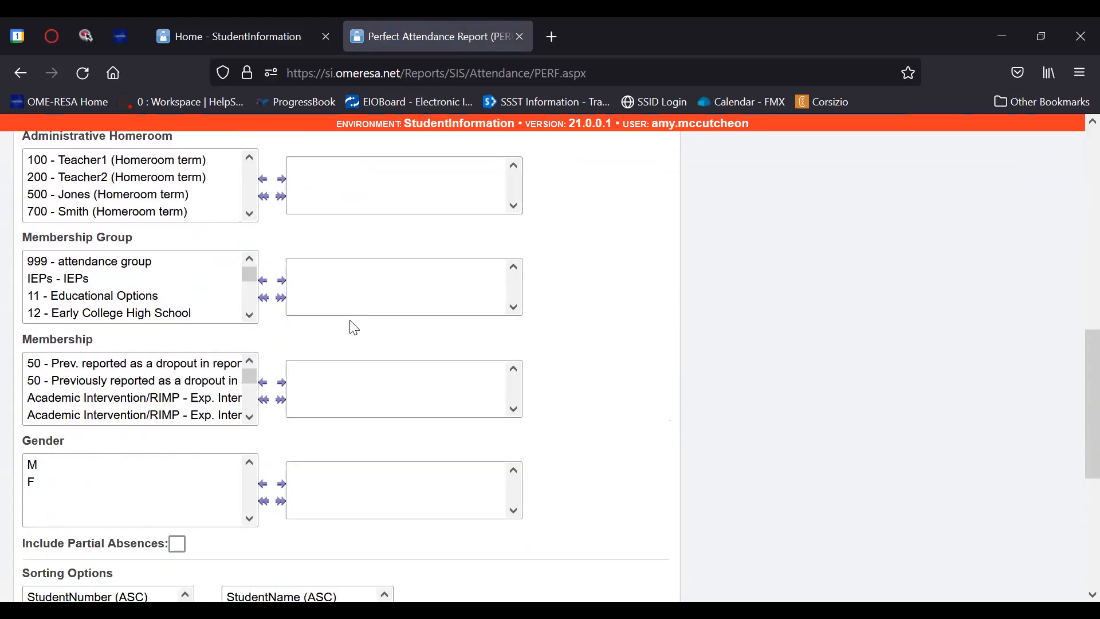
pyautogui.scroll(-4, 354, 327)
pyautogui.click(58, 529)
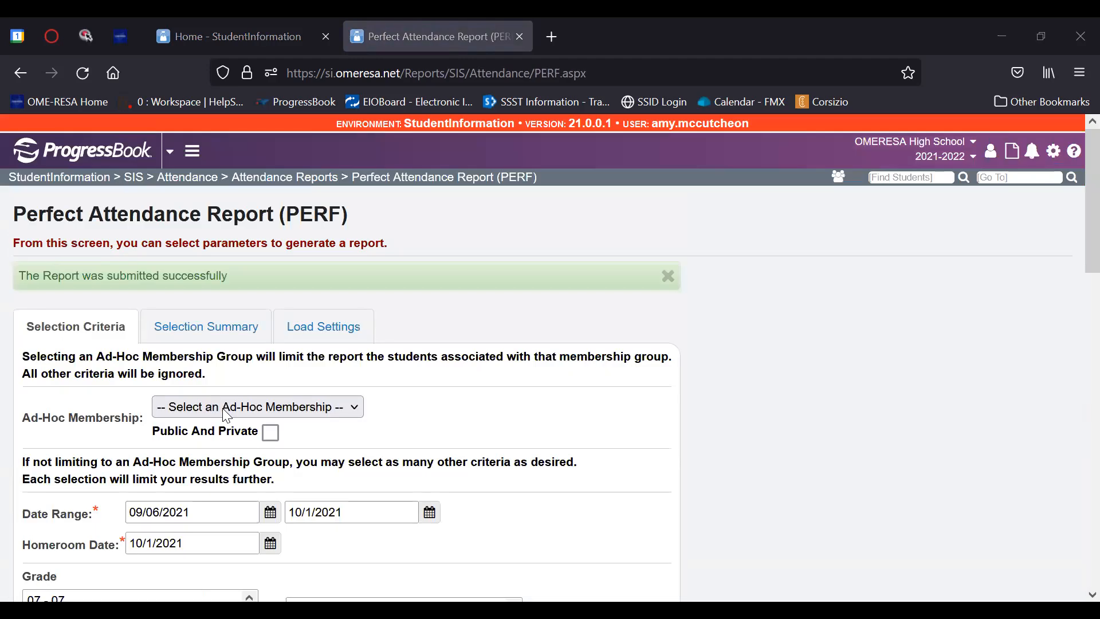
# Step: Page through the Perfect Attendance Report grade by grade, then close the report tab
pyautogui.scroll(-3, 422, 238)
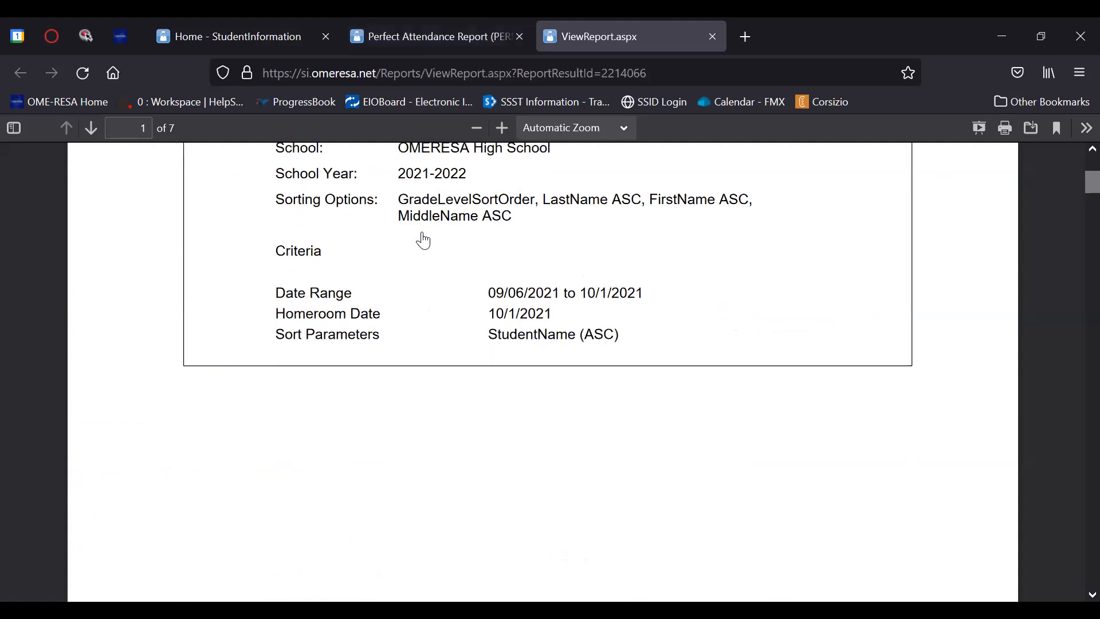
pyautogui.scroll(-3, 424, 240)
pyautogui.scroll(-3, 424, 241)
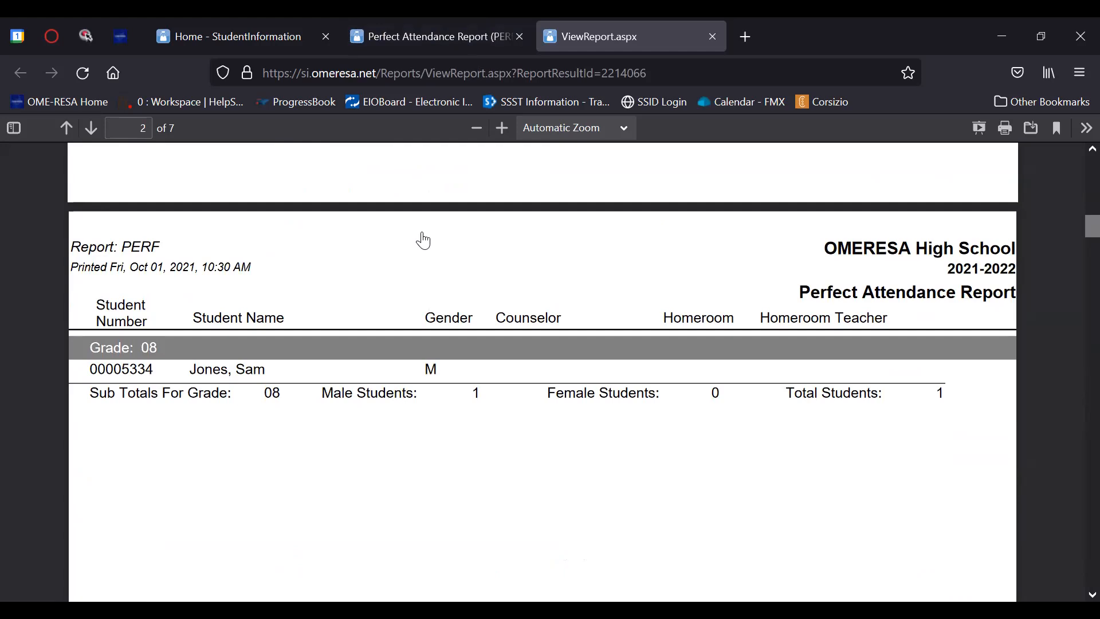
pyautogui.scroll(-5, 423, 241)
pyautogui.scroll(-10, 424, 240)
pyautogui.scroll(-5, 423, 241)
pyautogui.scroll(3, 423, 241)
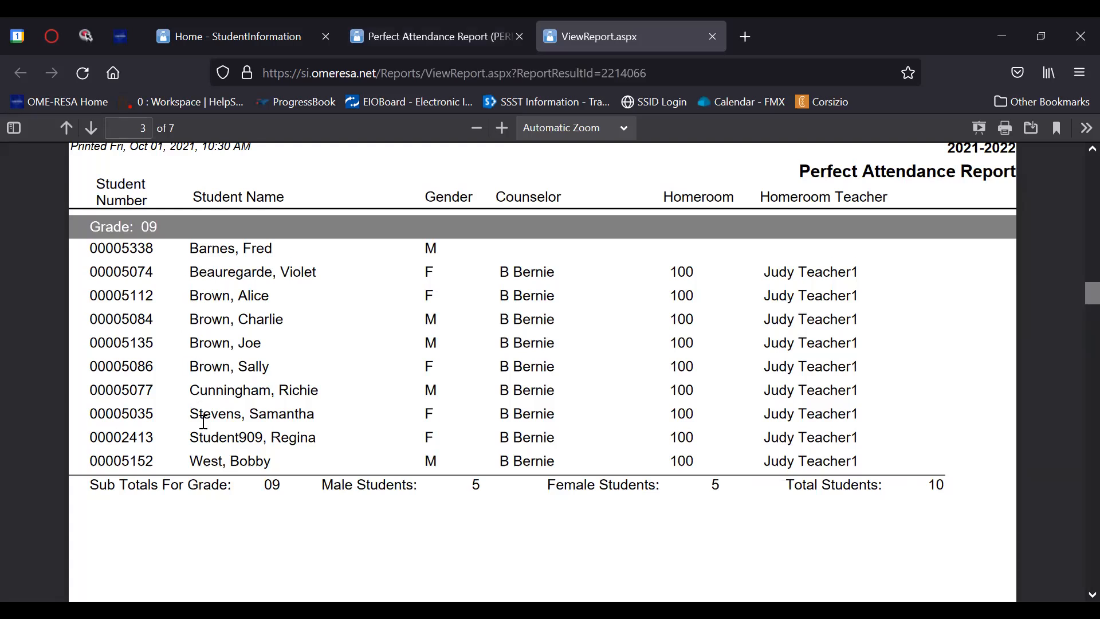
pyautogui.scroll(-15, 203, 423)
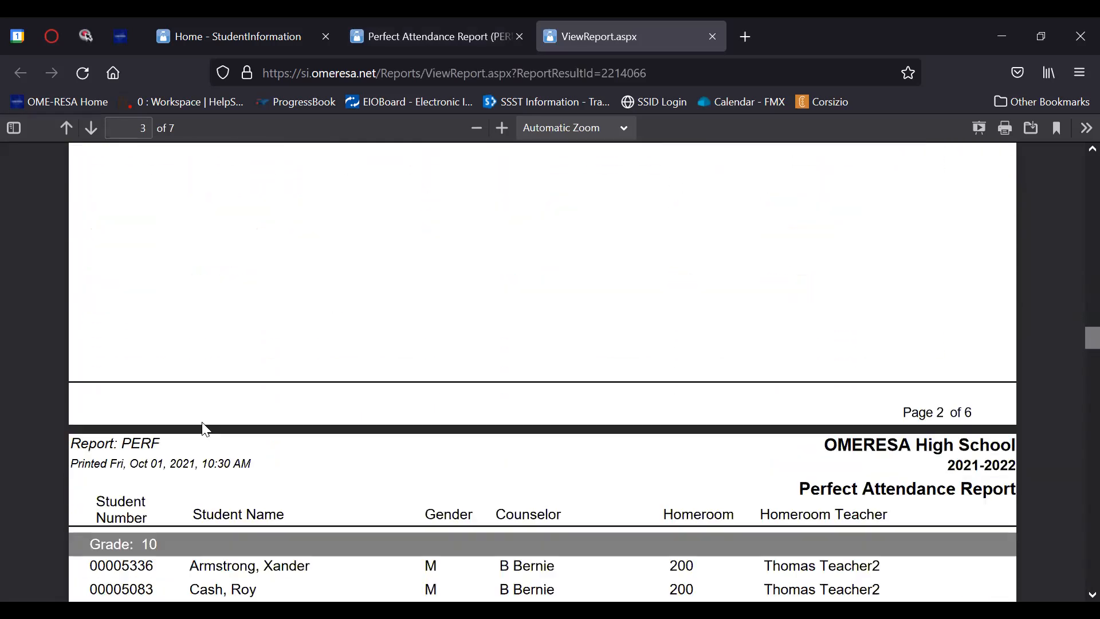
pyautogui.scroll(-3, 205, 426)
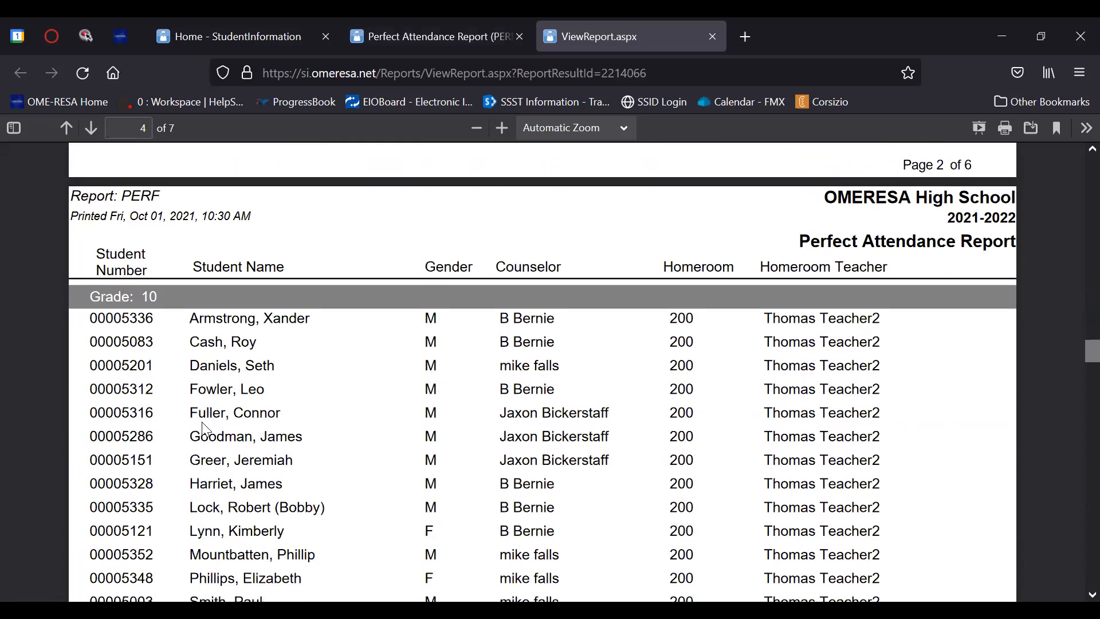
pyautogui.scroll(-3, 205, 427)
pyautogui.scroll(-3, 203, 423)
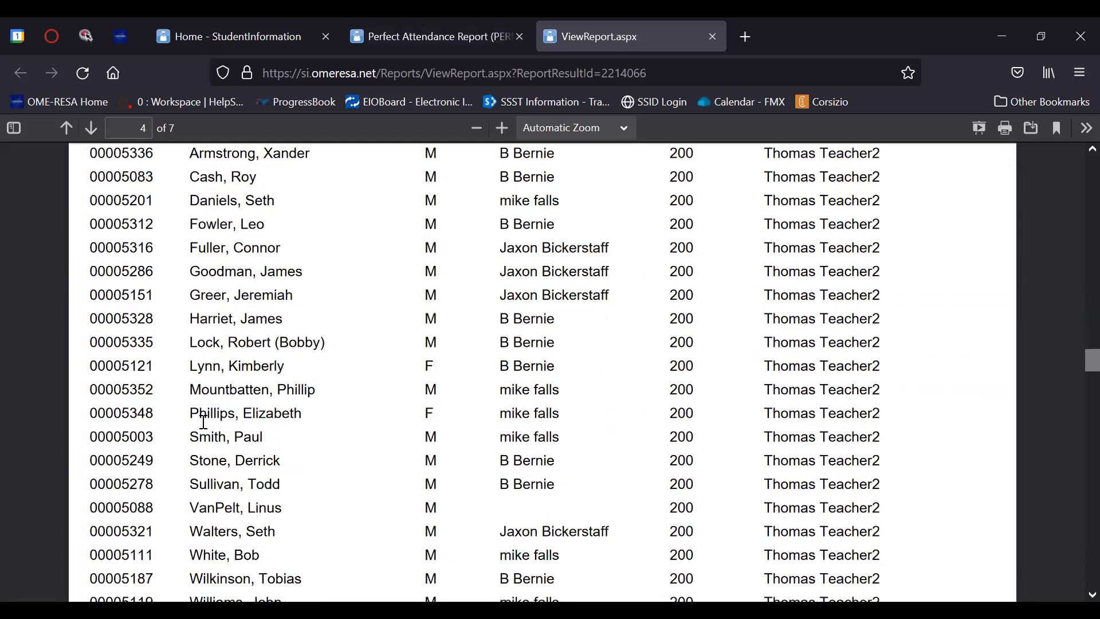
pyautogui.scroll(-20, 204, 423)
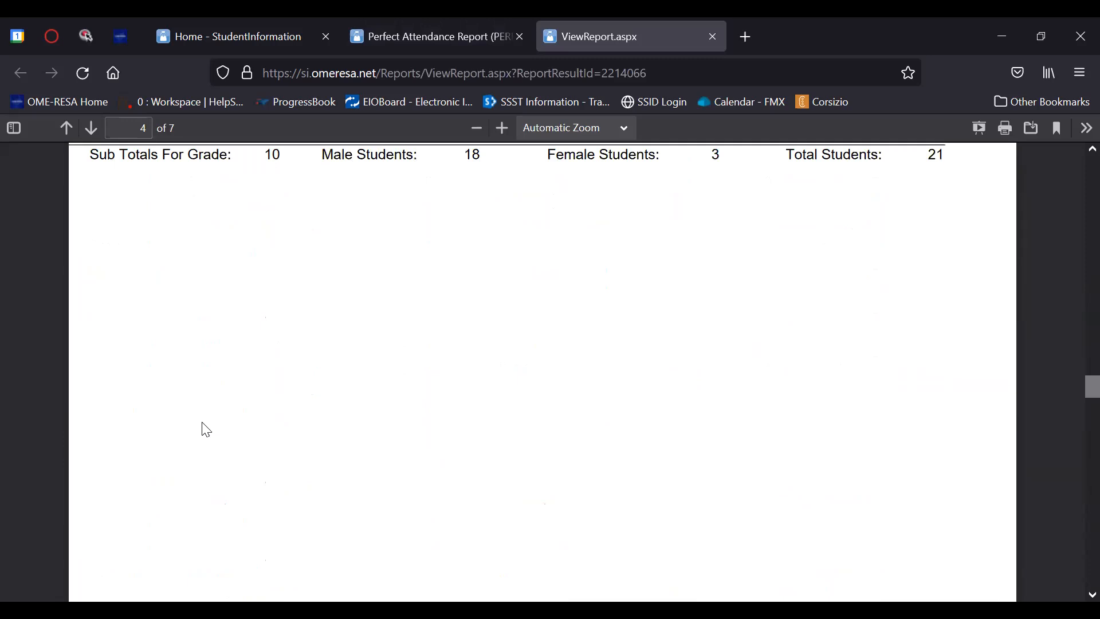
pyautogui.scroll(-18, 206, 427)
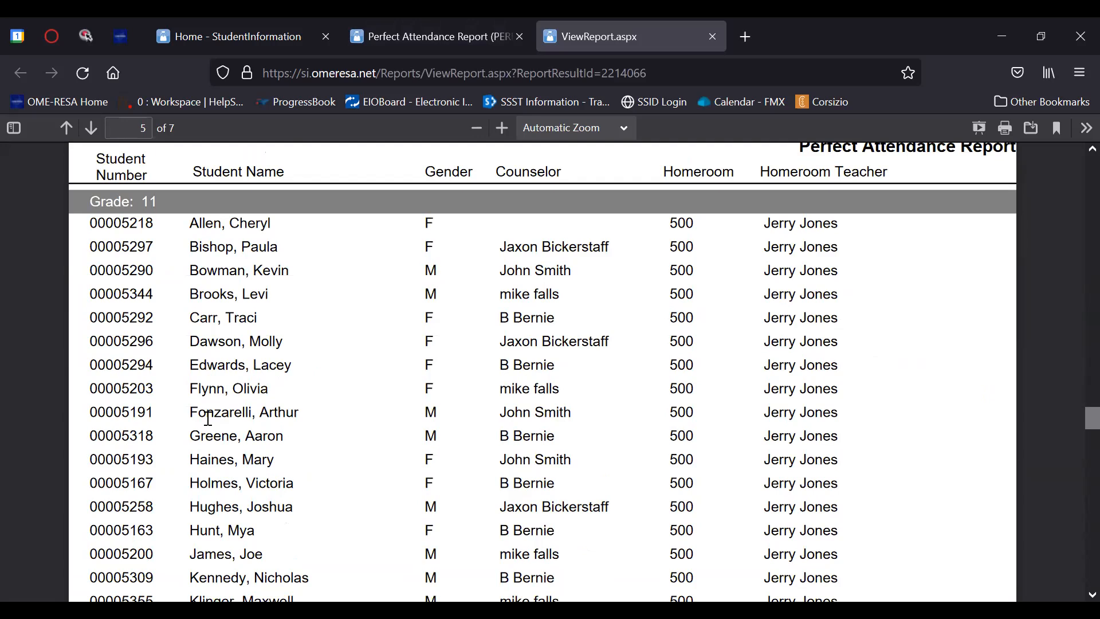
pyautogui.scroll(-3, 208, 418)
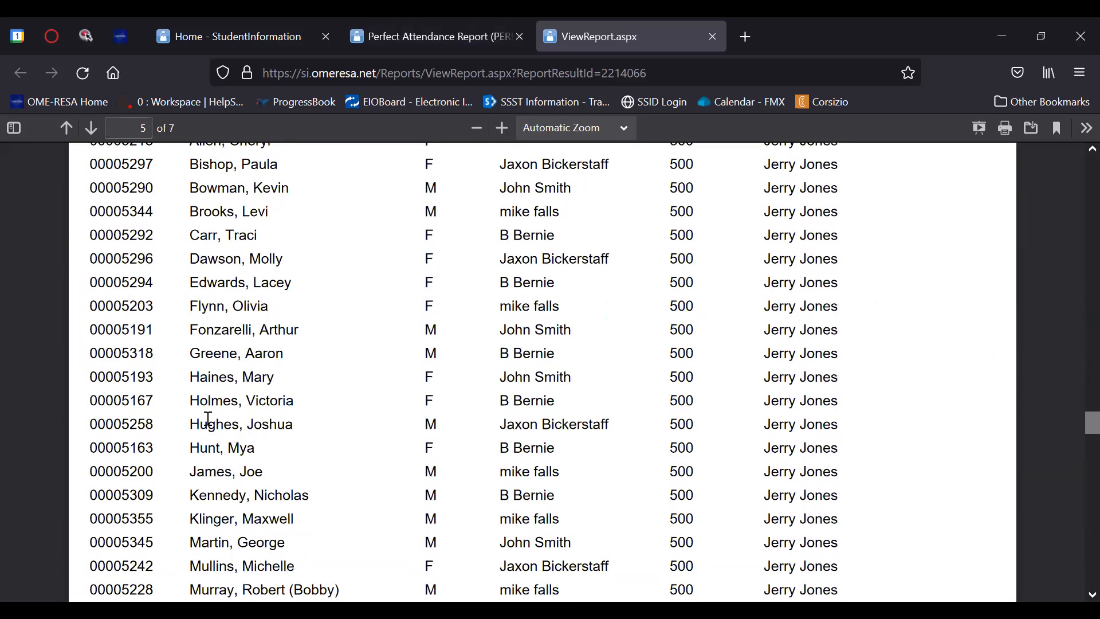
pyautogui.scroll(-15, 129, 406)
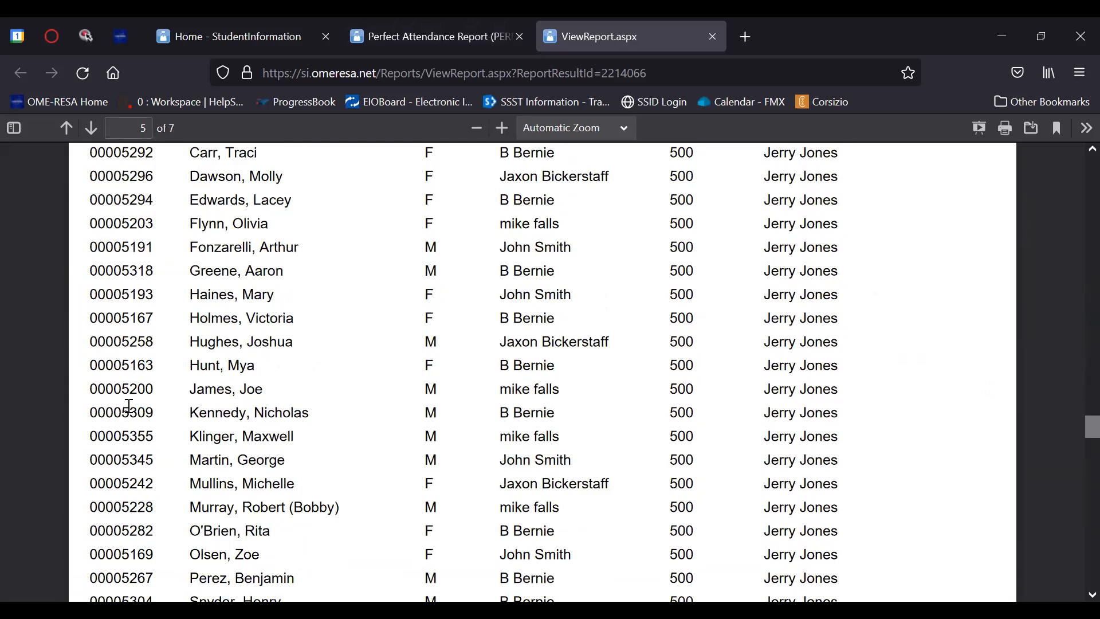
pyautogui.scroll(-20, 129, 406)
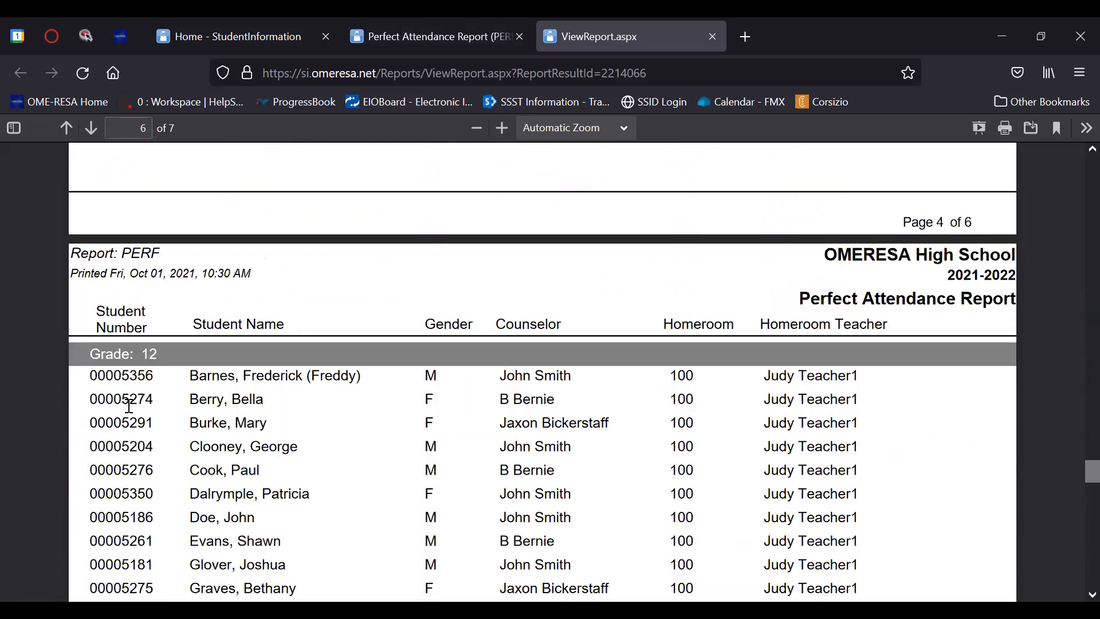
pyautogui.scroll(-3, 130, 406)
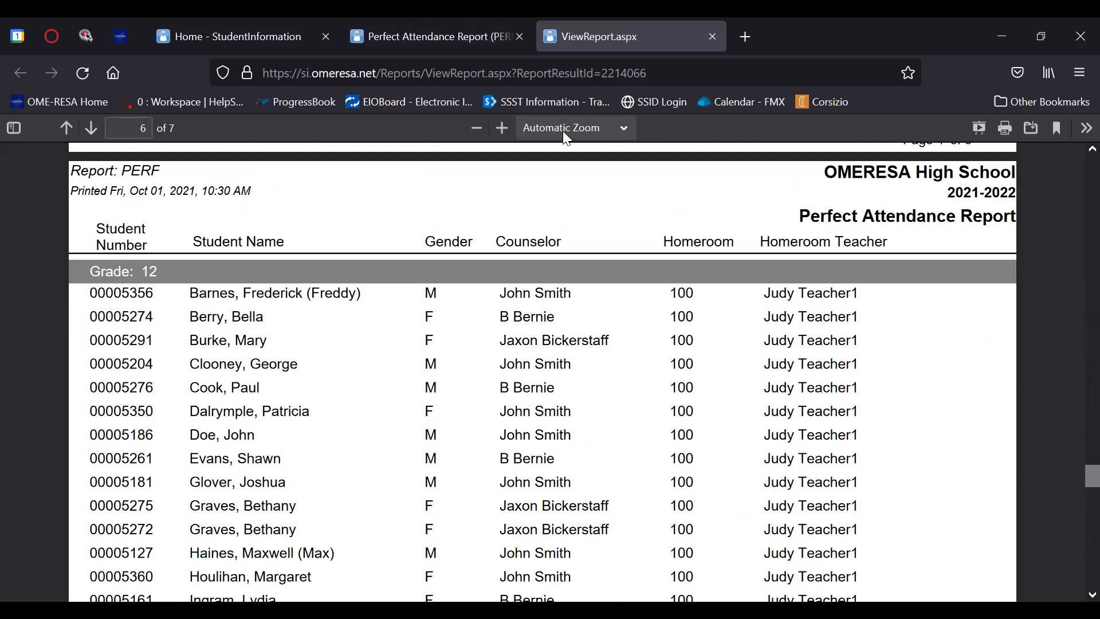
pyautogui.click(704, 46)
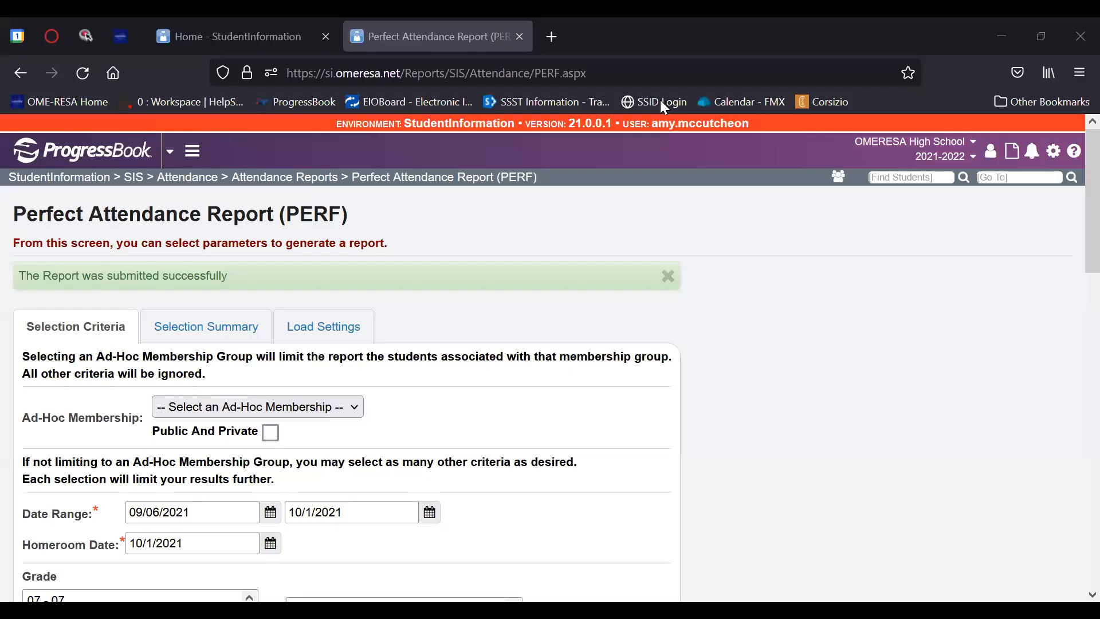
# Step: Go from the StudentInformation home page to the Analytics Hub report catalog
pyautogui.click(63, 181)
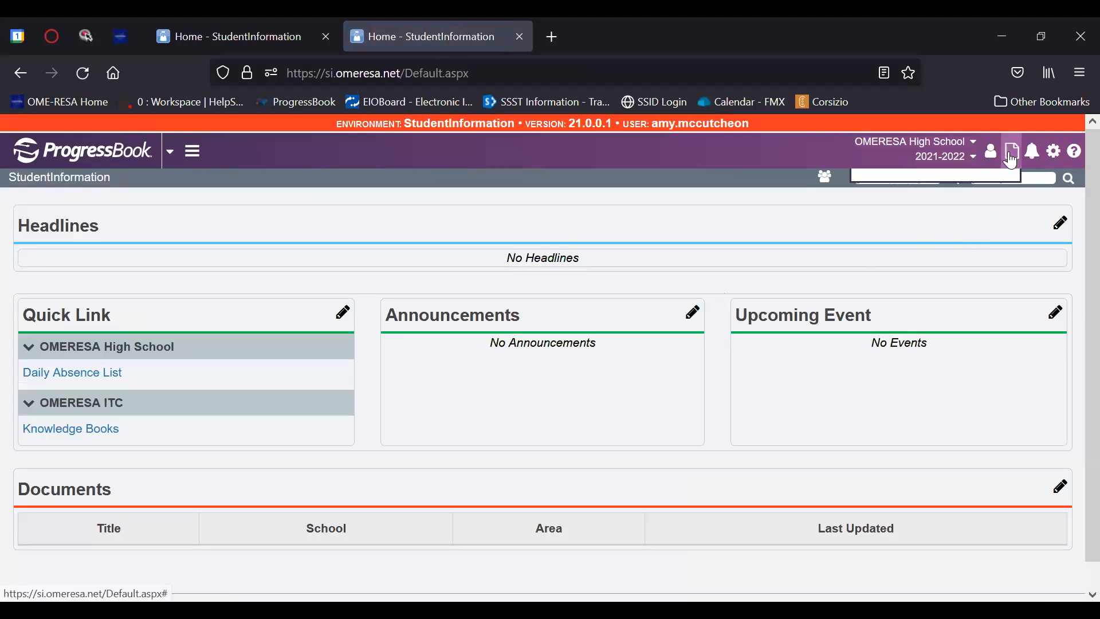
pyautogui.click(1012, 162)
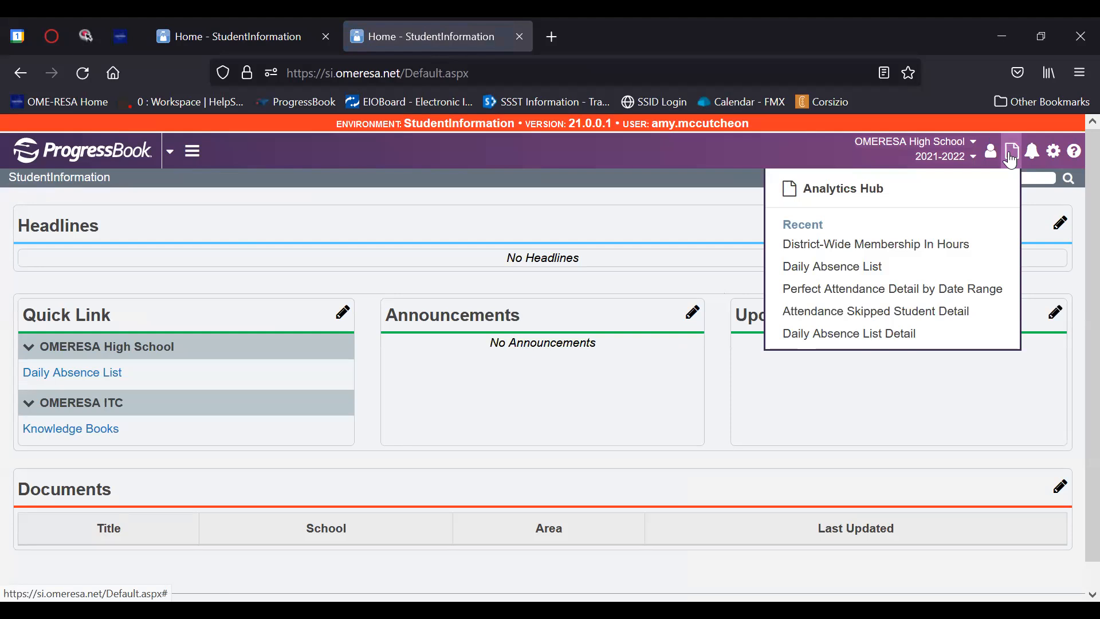
pyautogui.click(898, 194)
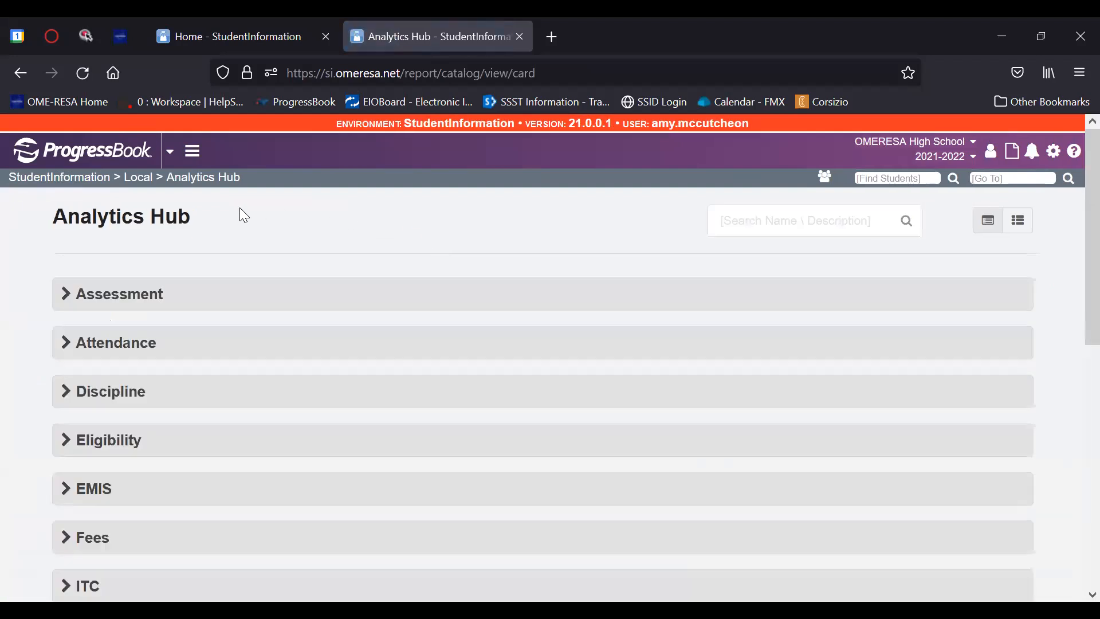
pyautogui.scroll(-2, 244, 215)
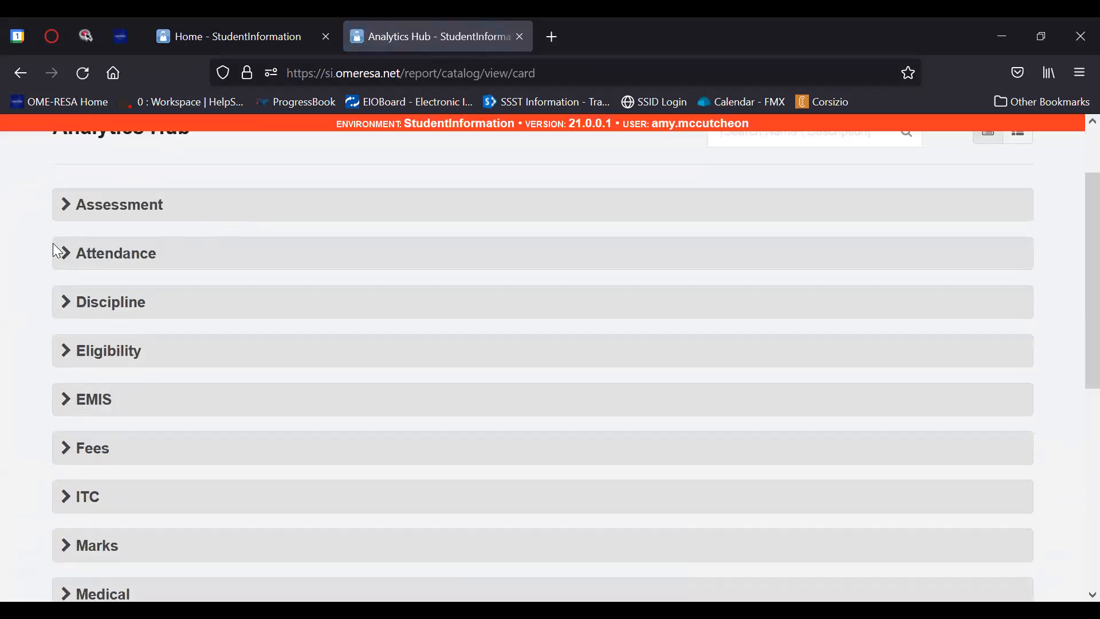
# Step: Expand the Attendance category and browse its report cards, e.g. Absence Thresholds Summary
pyautogui.click(69, 258)
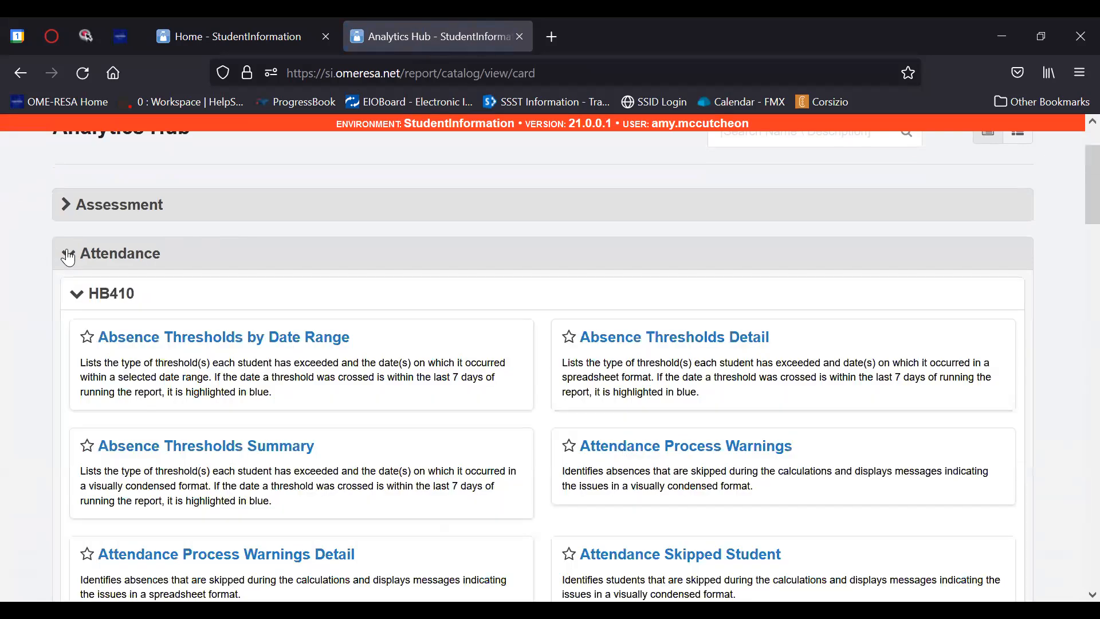
pyautogui.scroll(-2, 68, 256)
pyautogui.scroll(-7, 68, 256)
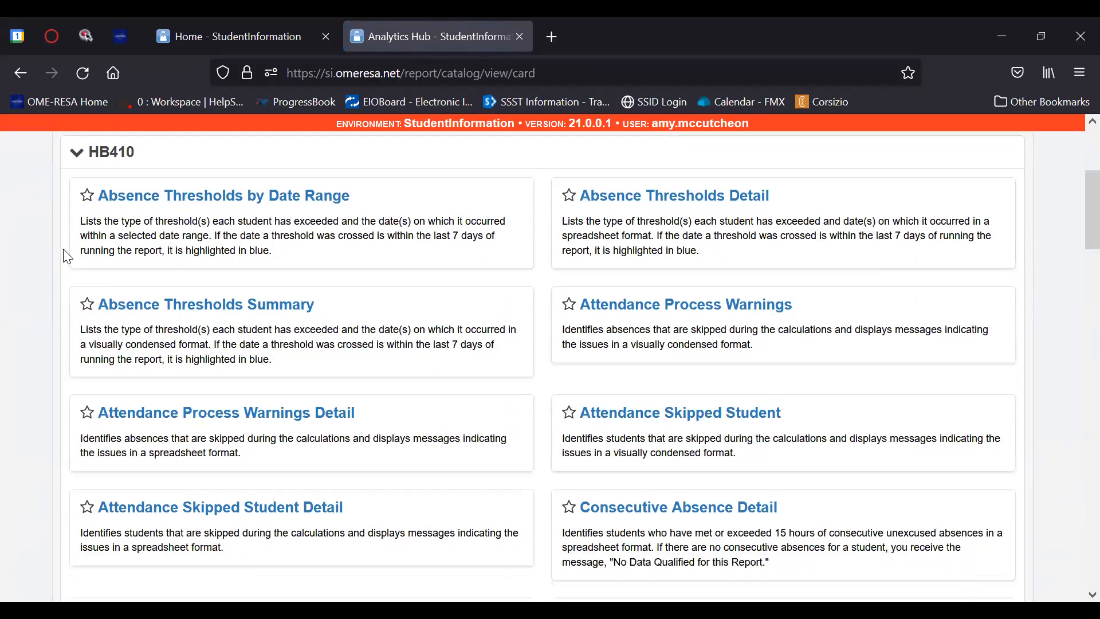
pyautogui.scroll(-6, 68, 257)
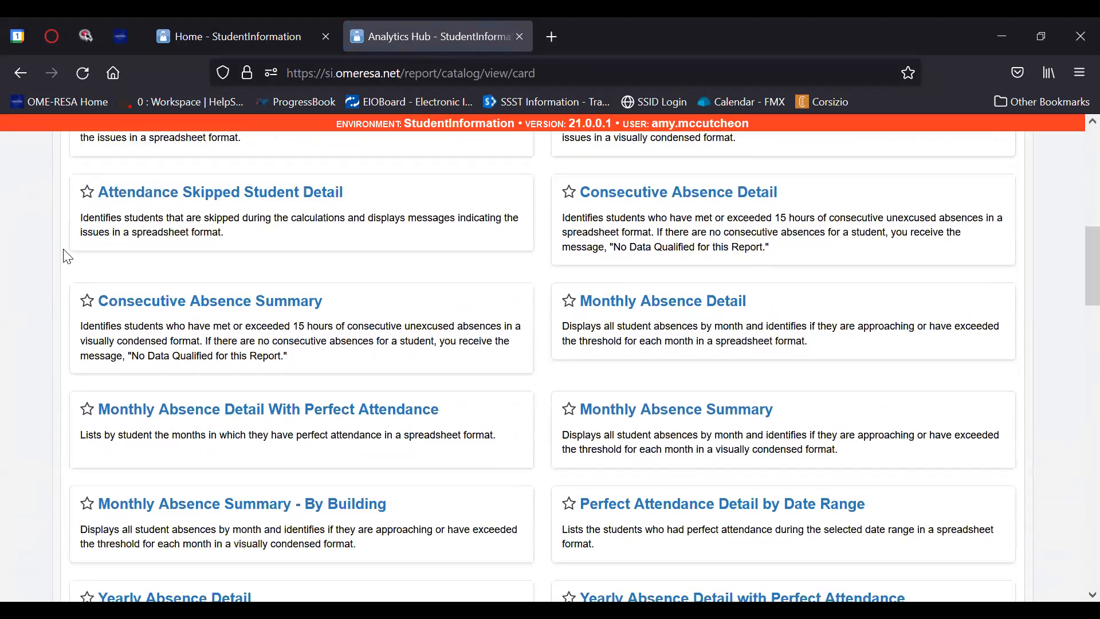
pyautogui.scroll(-5, 67, 256)
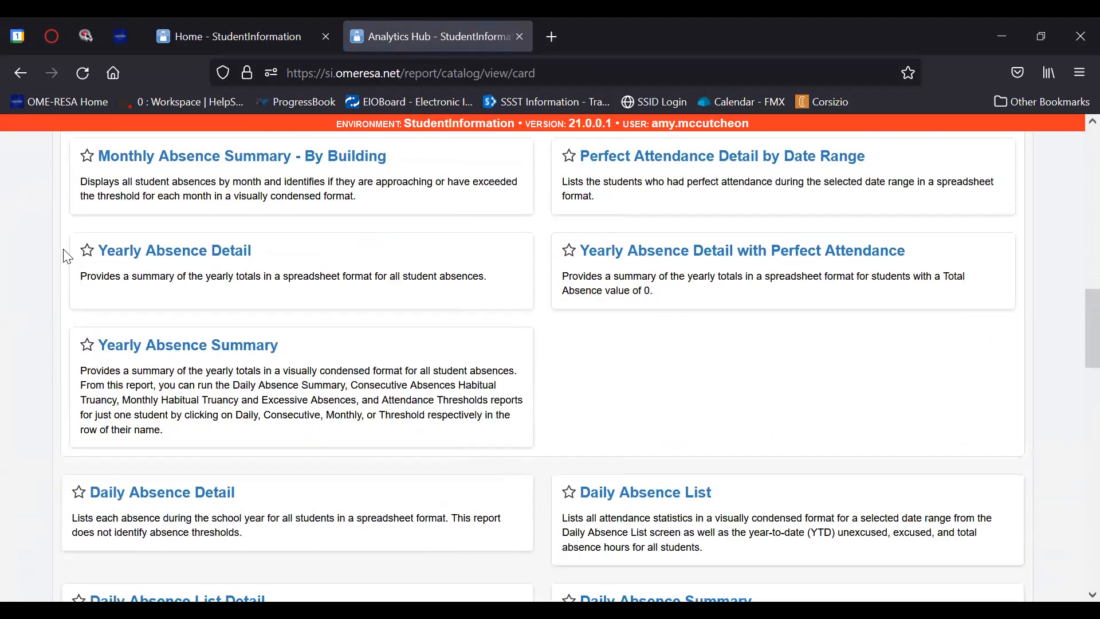
pyautogui.scroll(-5, 68, 257)
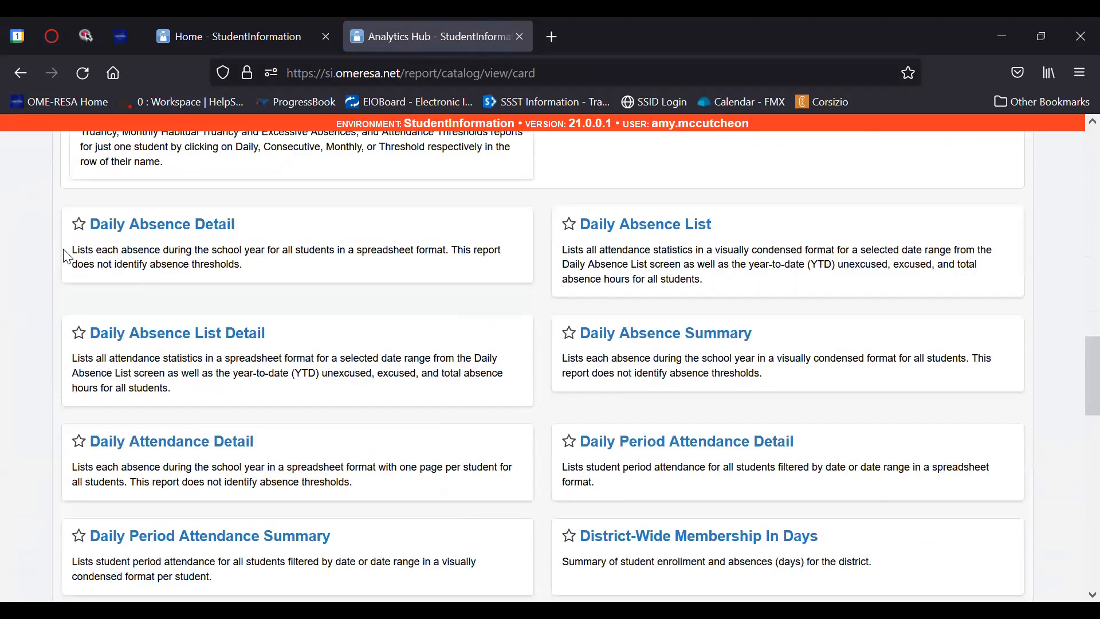
pyautogui.scroll(-2, 68, 257)
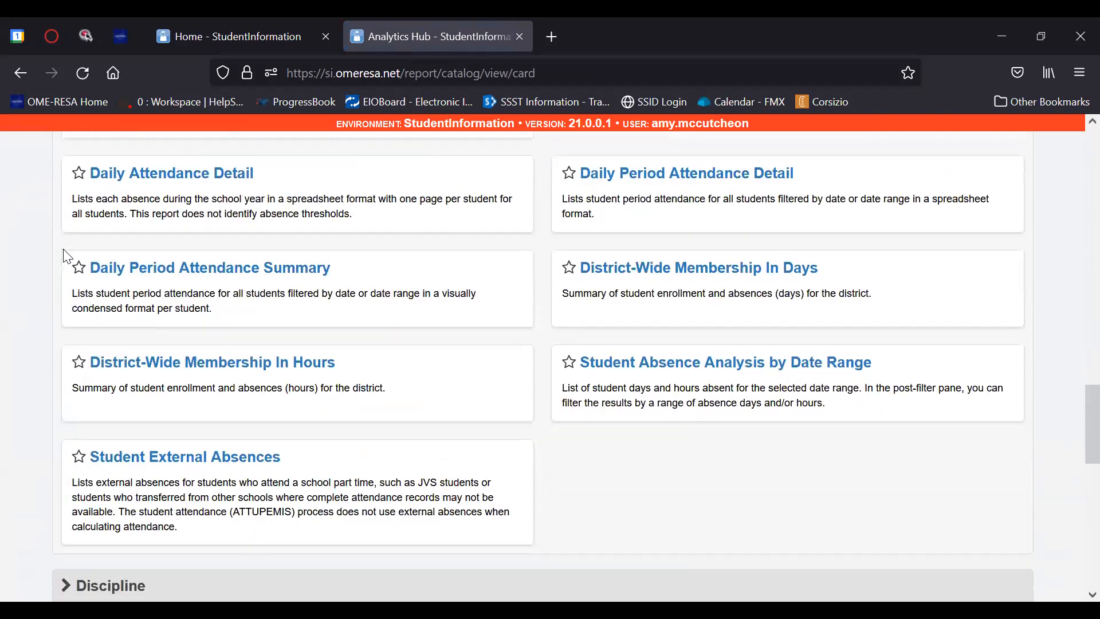
pyautogui.scroll(10, 67, 257)
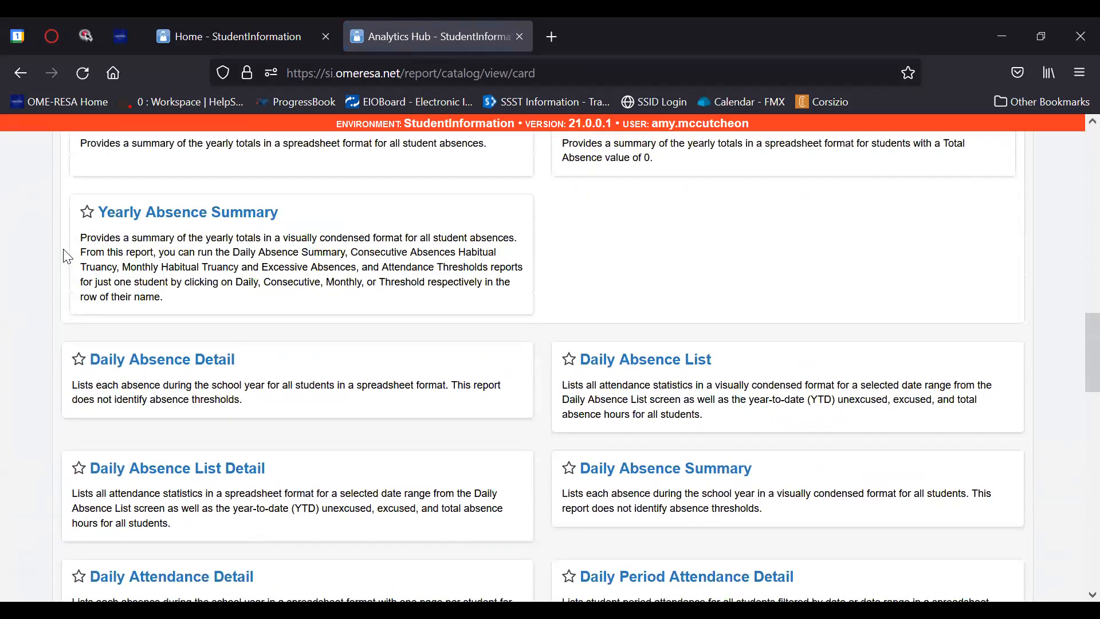
pyautogui.scroll(8, 67, 256)
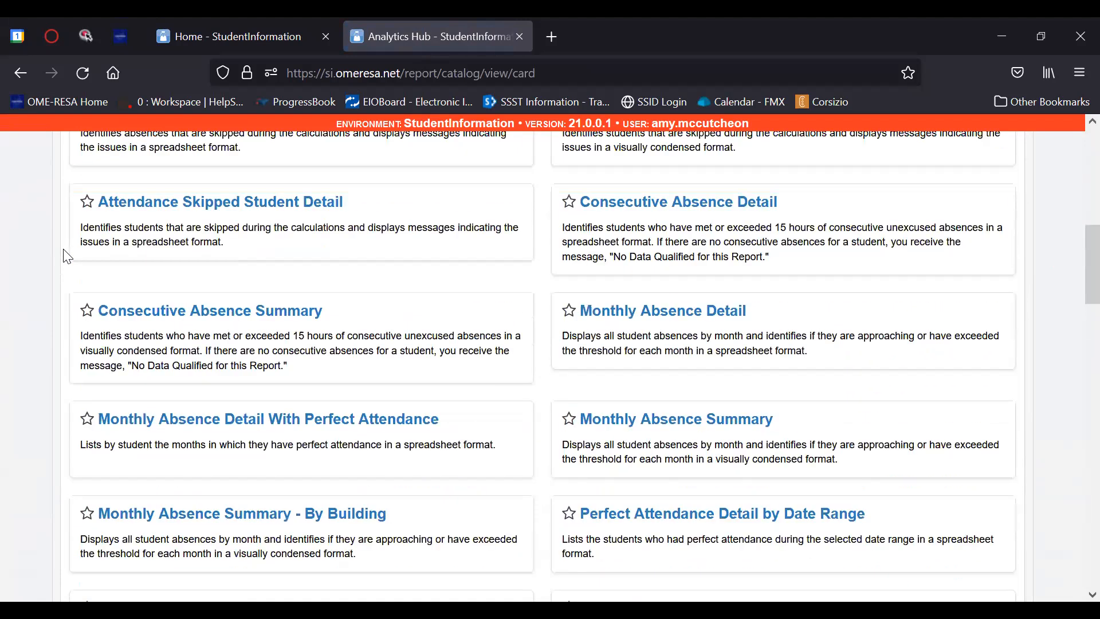
pyautogui.scroll(3, 68, 256)
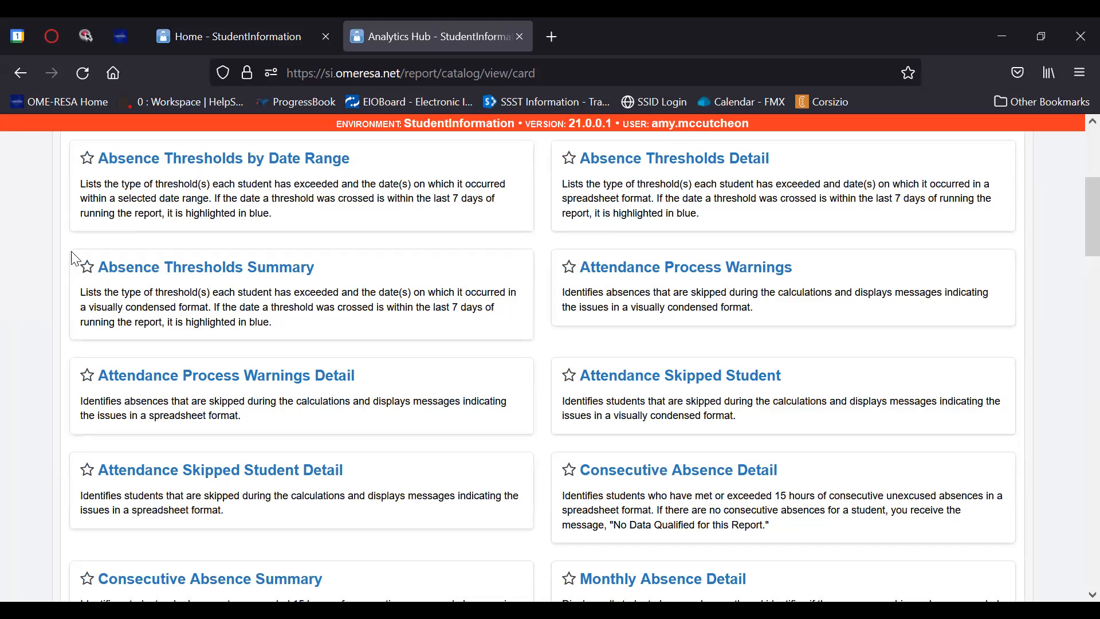
# Step: Open Attendance Skipped Student Detail filtered to school year 2021-2022 and OMERESA High School
pyautogui.click(220, 473)
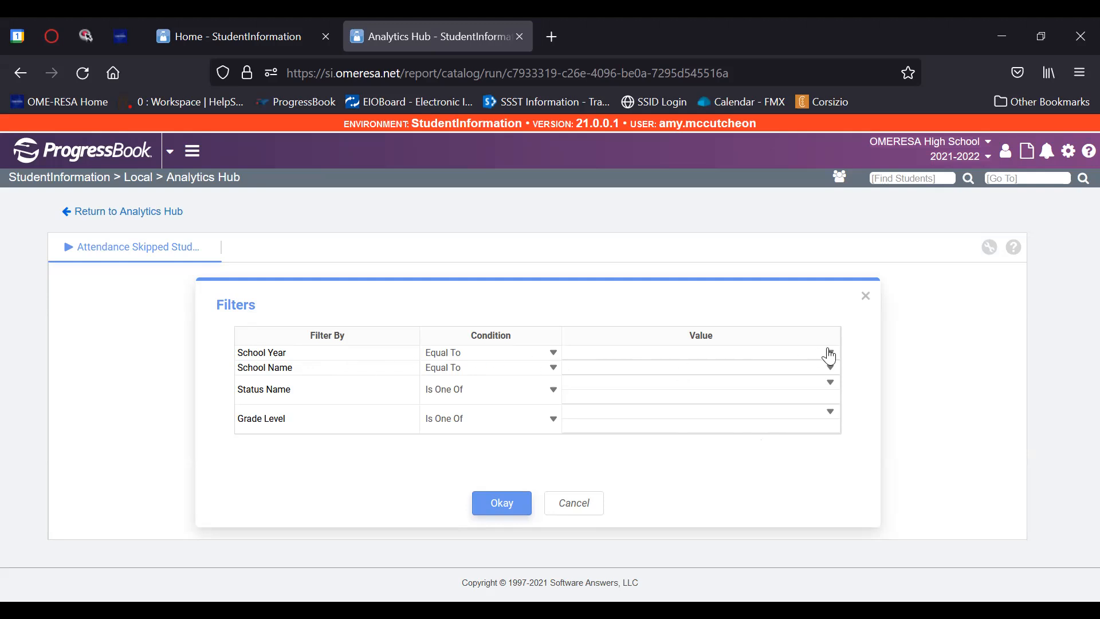
pyautogui.click(709, 371)
pyautogui.click(831, 369)
pyautogui.click(754, 399)
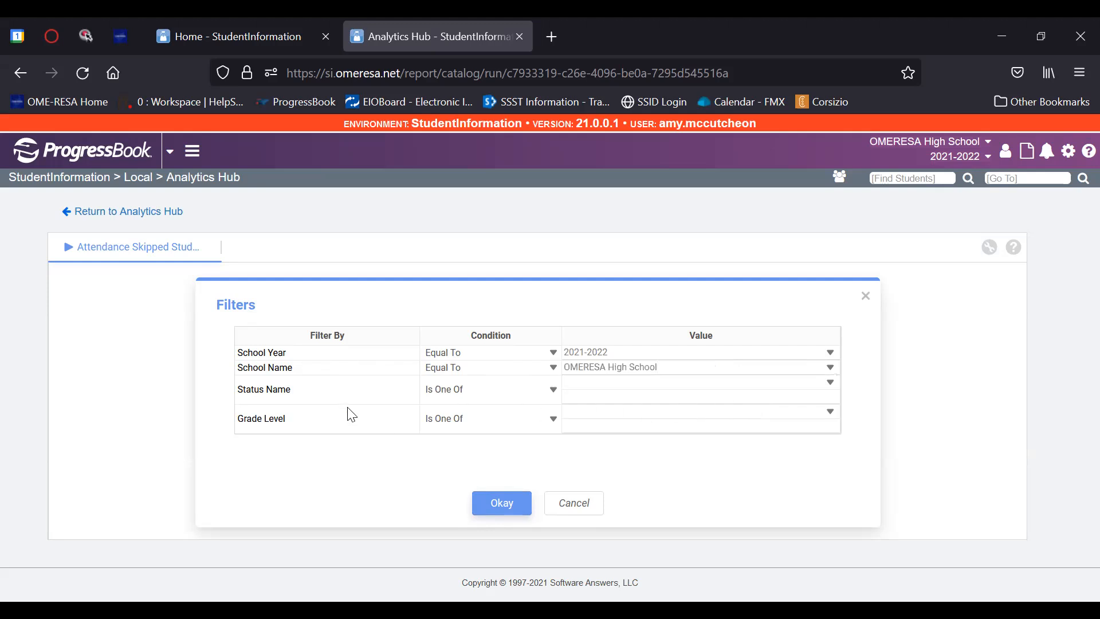
# Step: Set the Status Name and Grade Level conditions to Is Not One Of and run the report
pyautogui.click(554, 390)
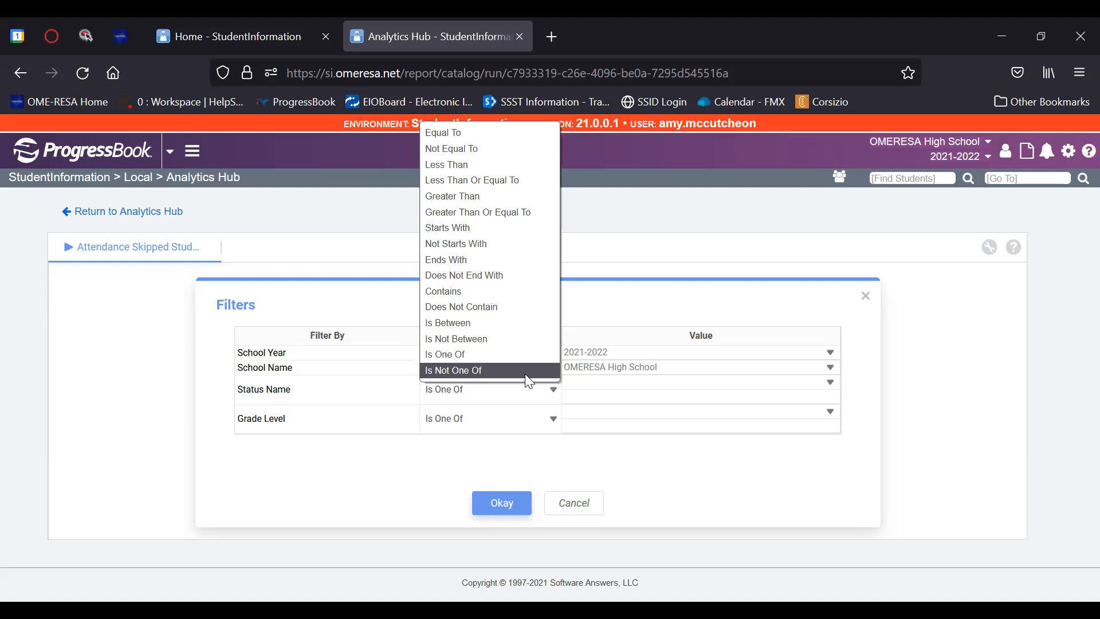
pyautogui.click(525, 372)
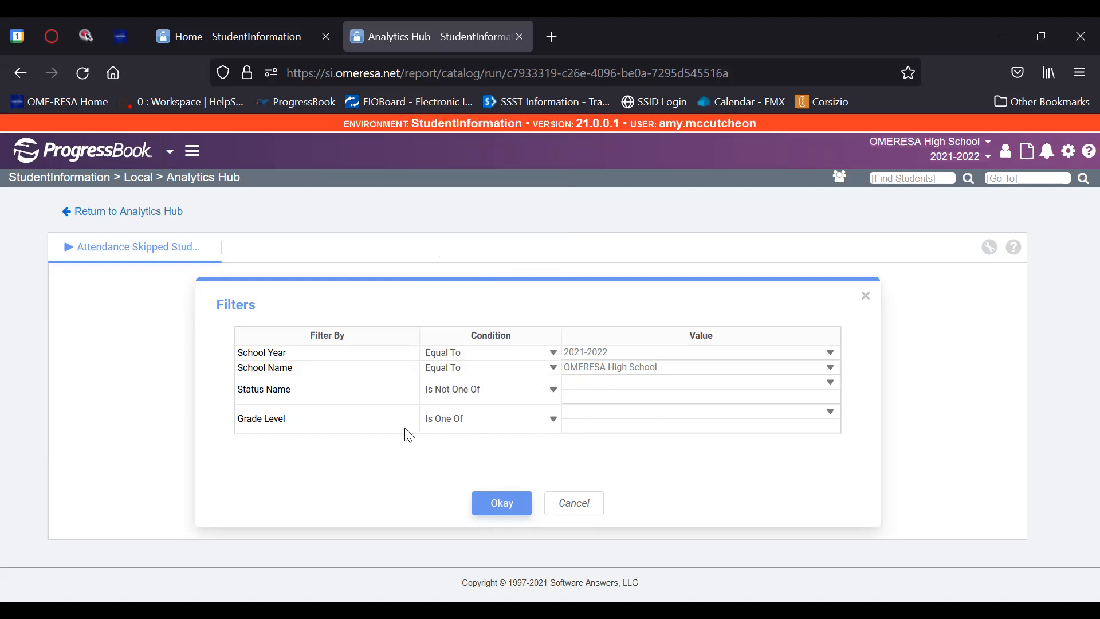
pyautogui.click(552, 422)
pyautogui.click(541, 400)
pyautogui.click(500, 510)
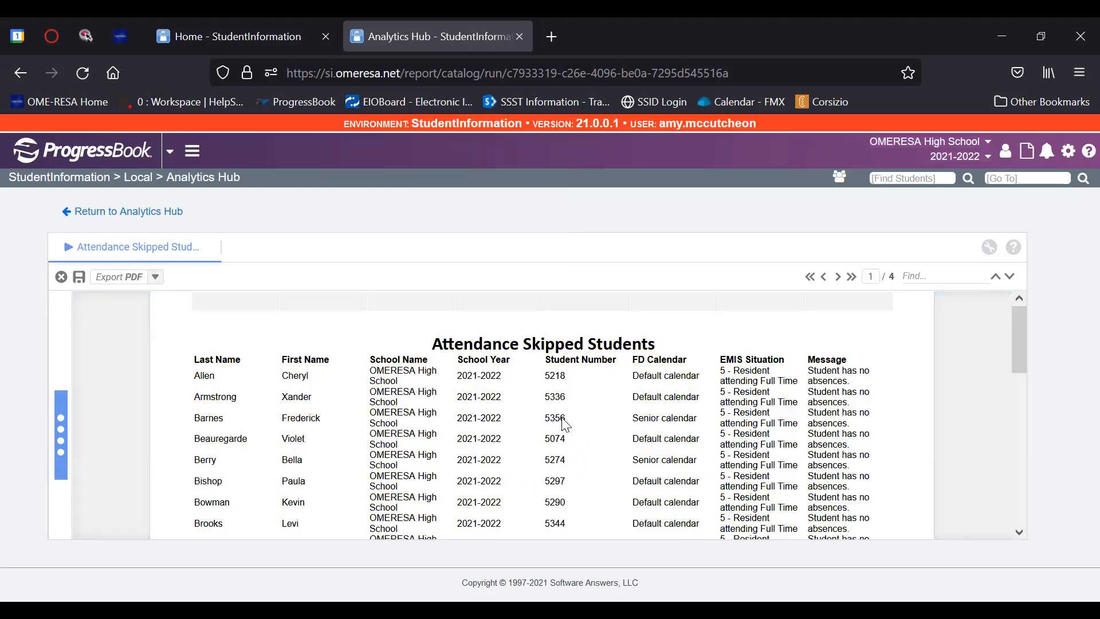
pyautogui.scroll(-3, 566, 424)
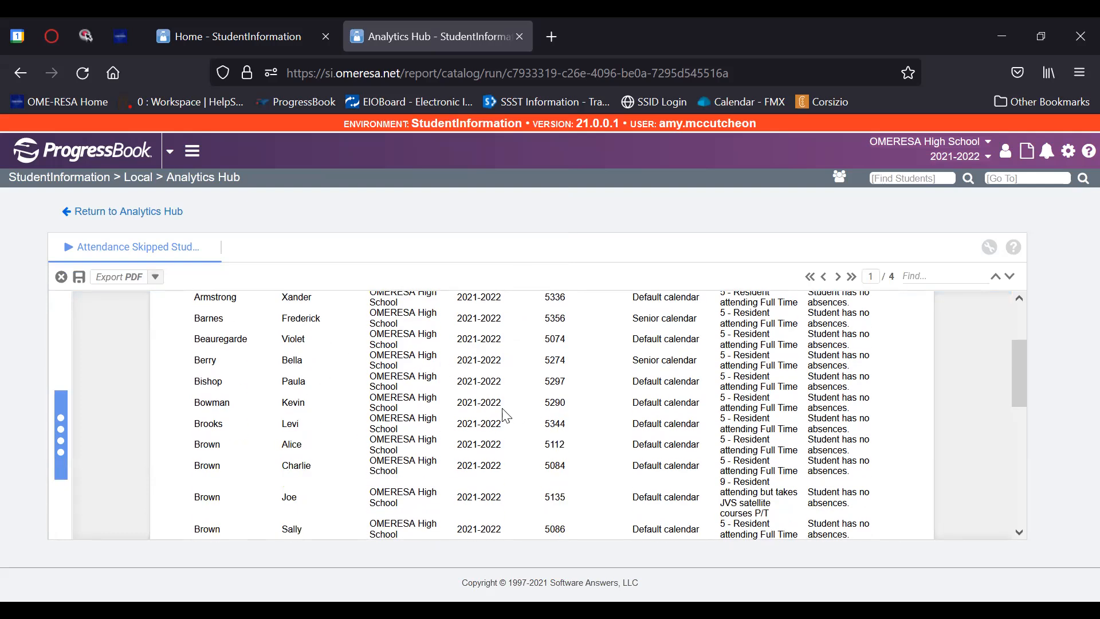
pyautogui.click(156, 277)
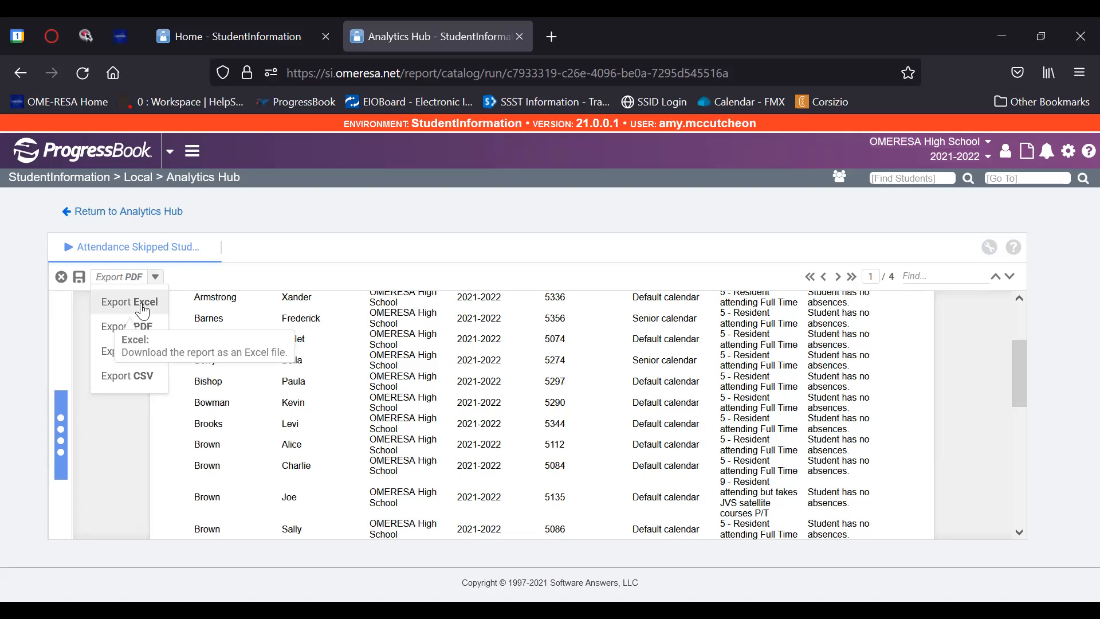
pyautogui.scroll(3, 775, 433)
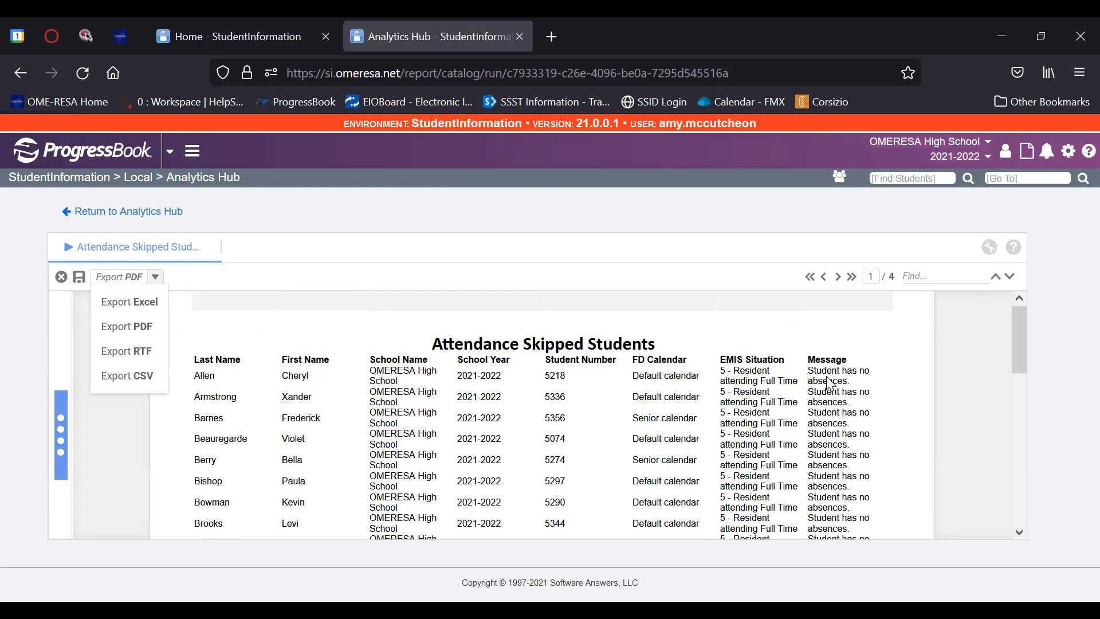
pyautogui.scroll(-10, 829, 381)
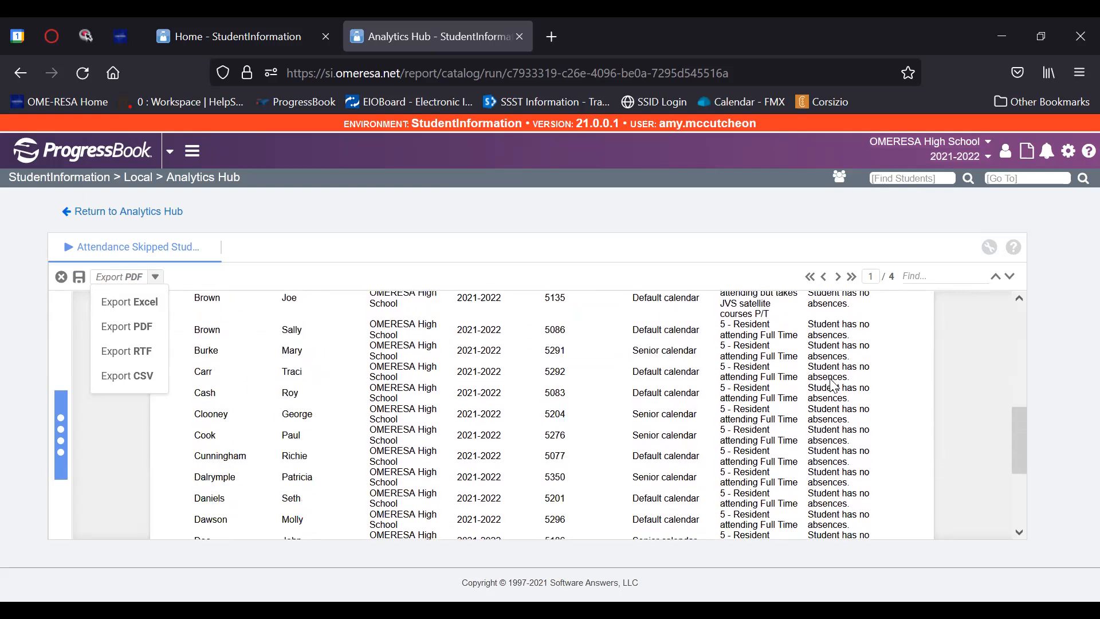
pyautogui.click(837, 278)
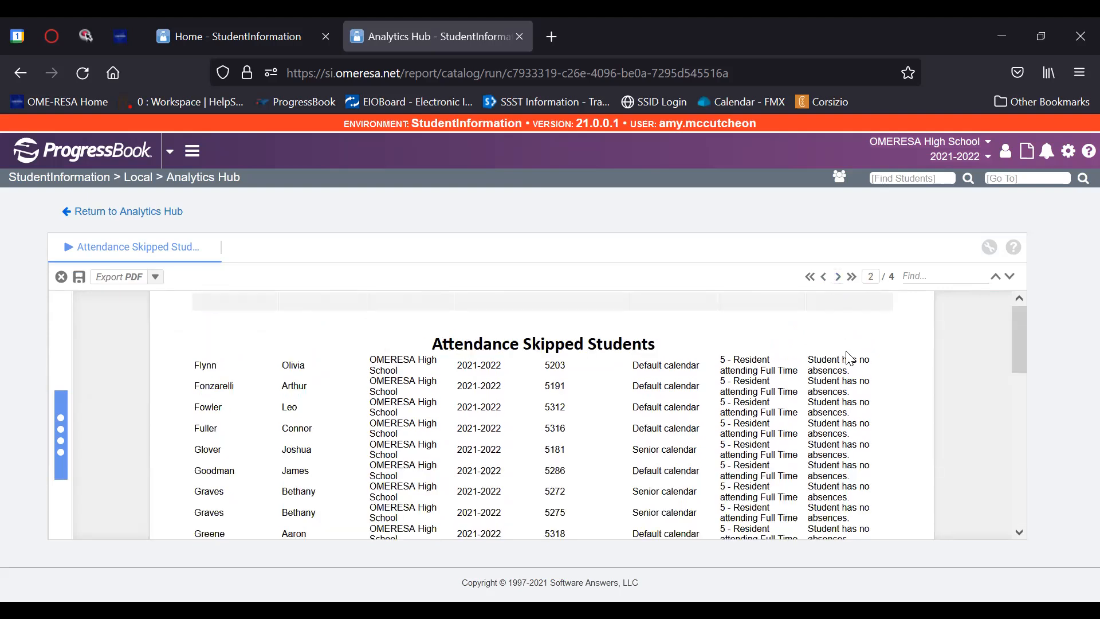
pyautogui.scroll(-8, 839, 338)
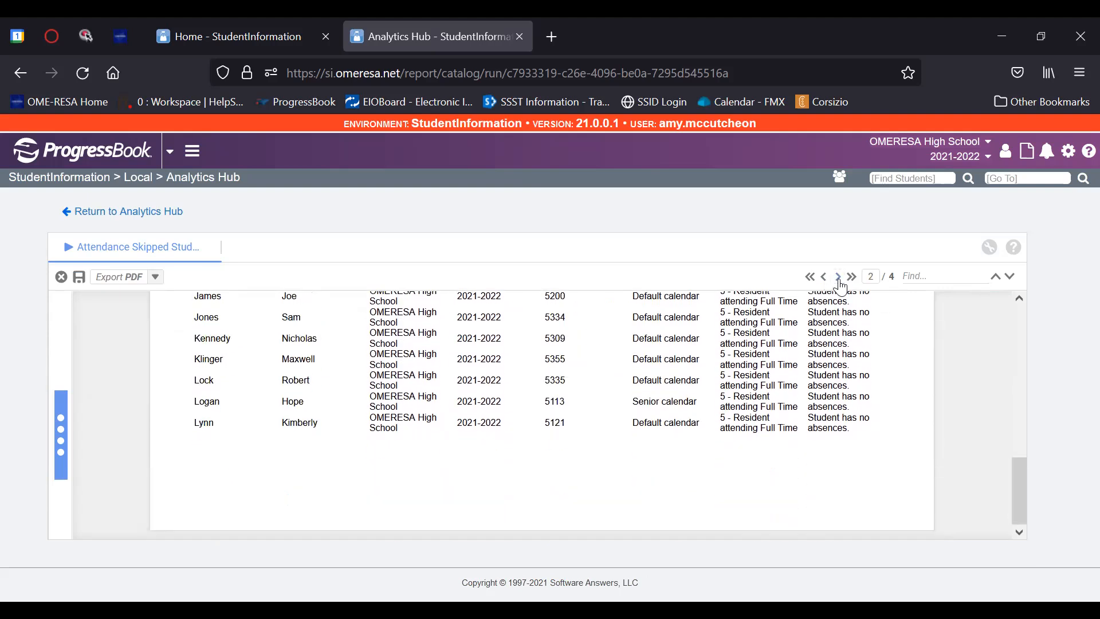
pyautogui.click(838, 277)
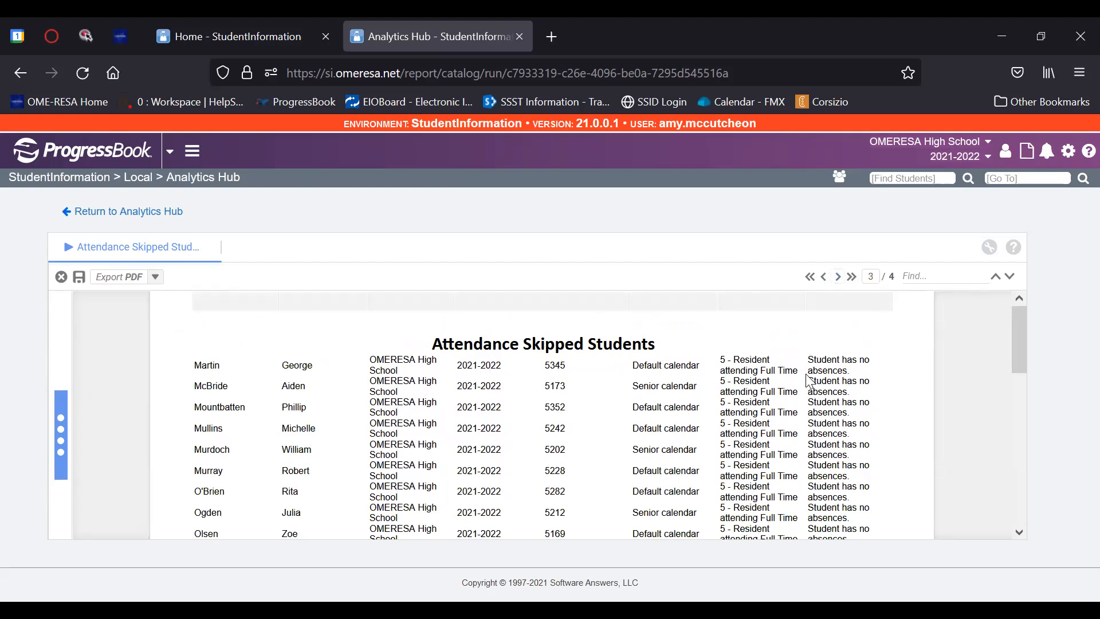
pyautogui.scroll(-10, 810, 382)
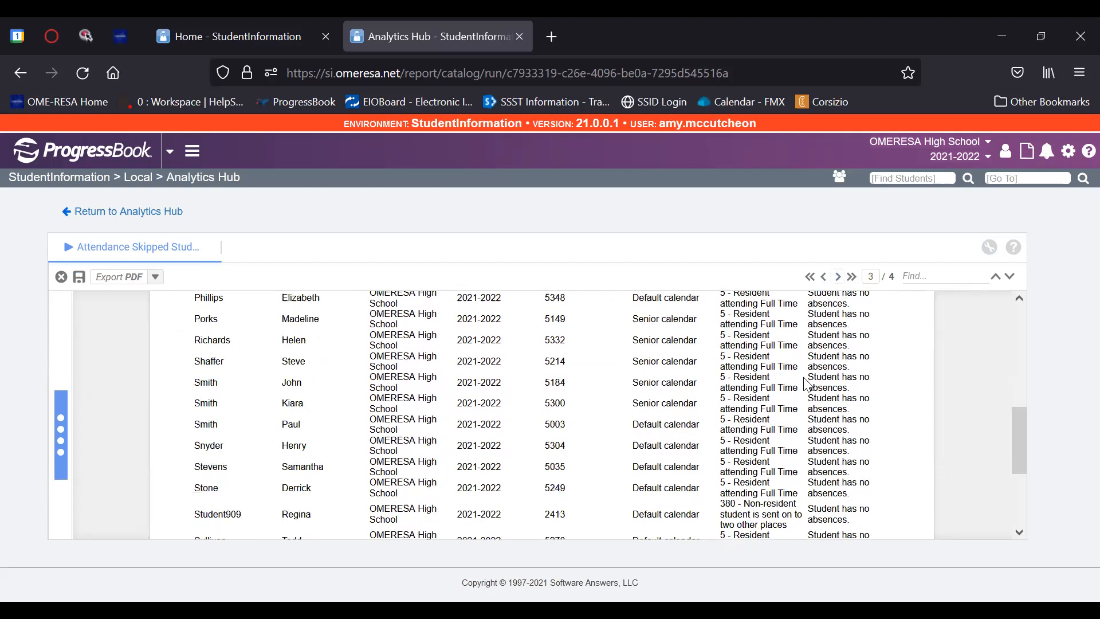
pyautogui.click(838, 277)
pyautogui.scroll(-5, 840, 346)
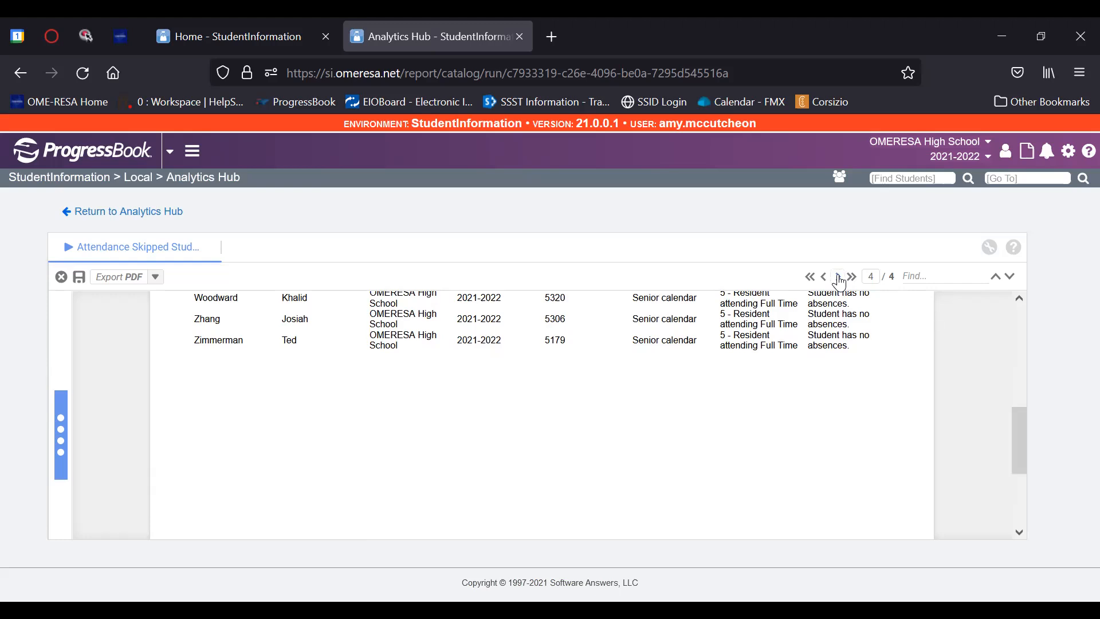
pyautogui.scroll(4, 783, 384)
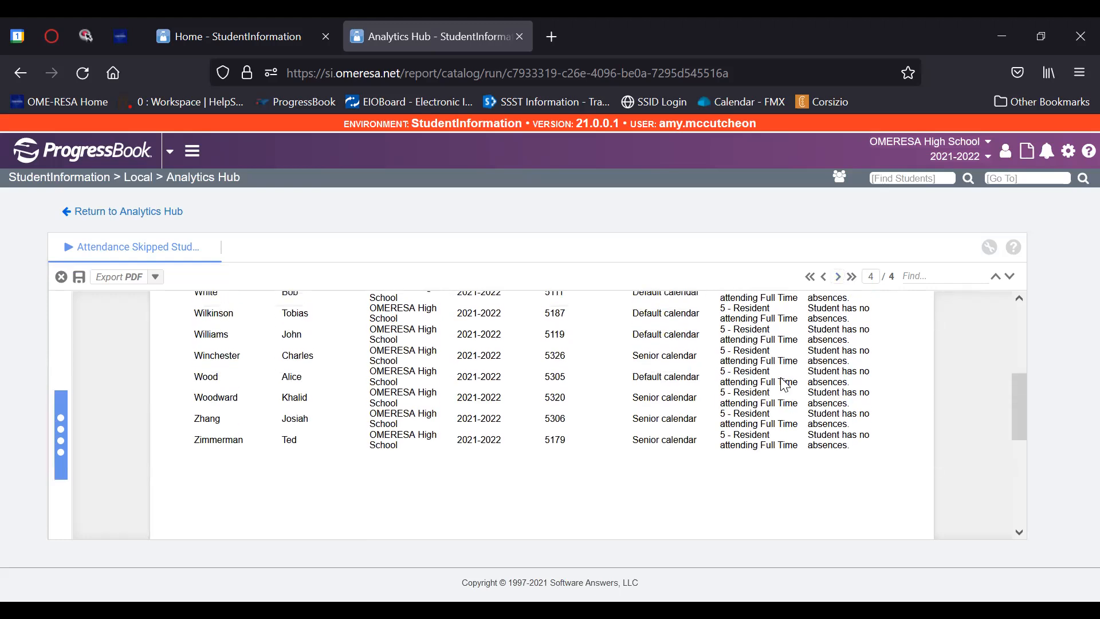
pyautogui.scroll(3, 785, 385)
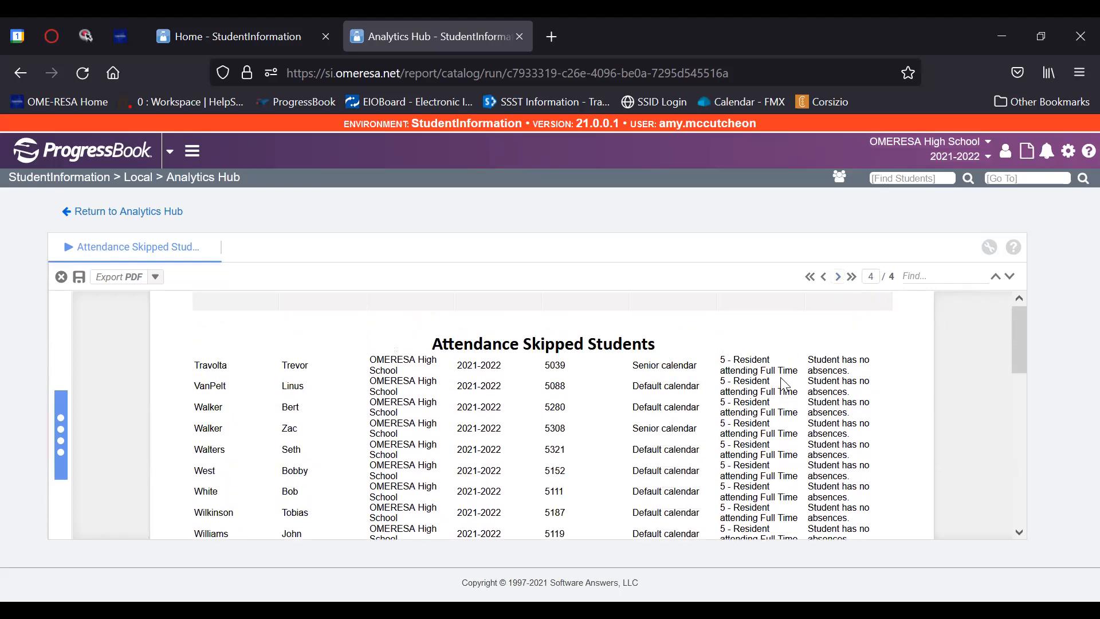
pyautogui.click(824, 278)
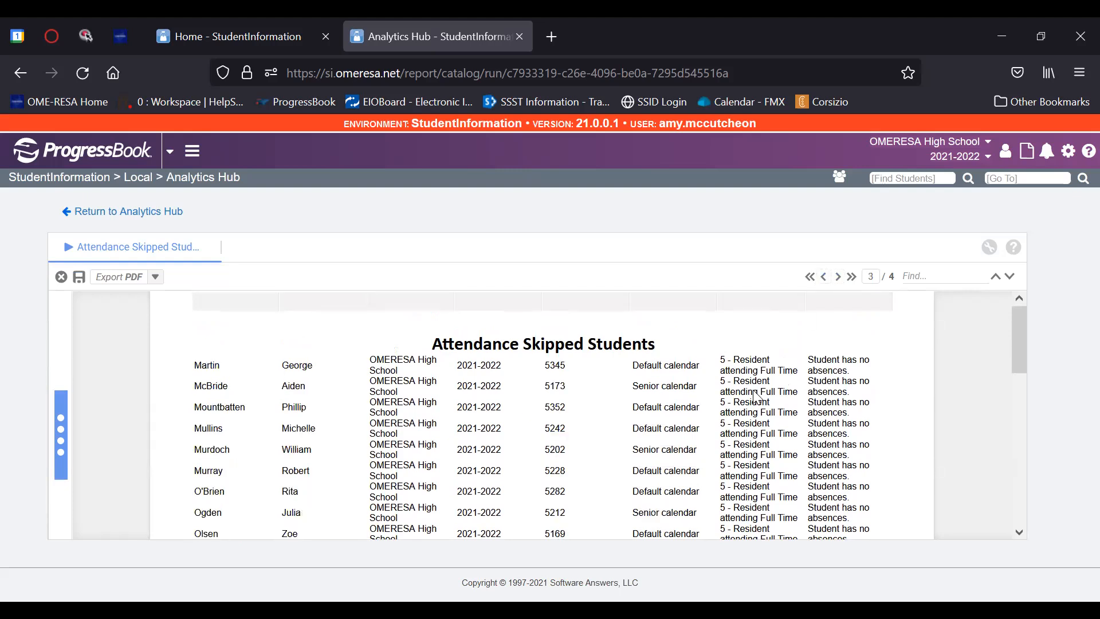
pyautogui.click(826, 278)
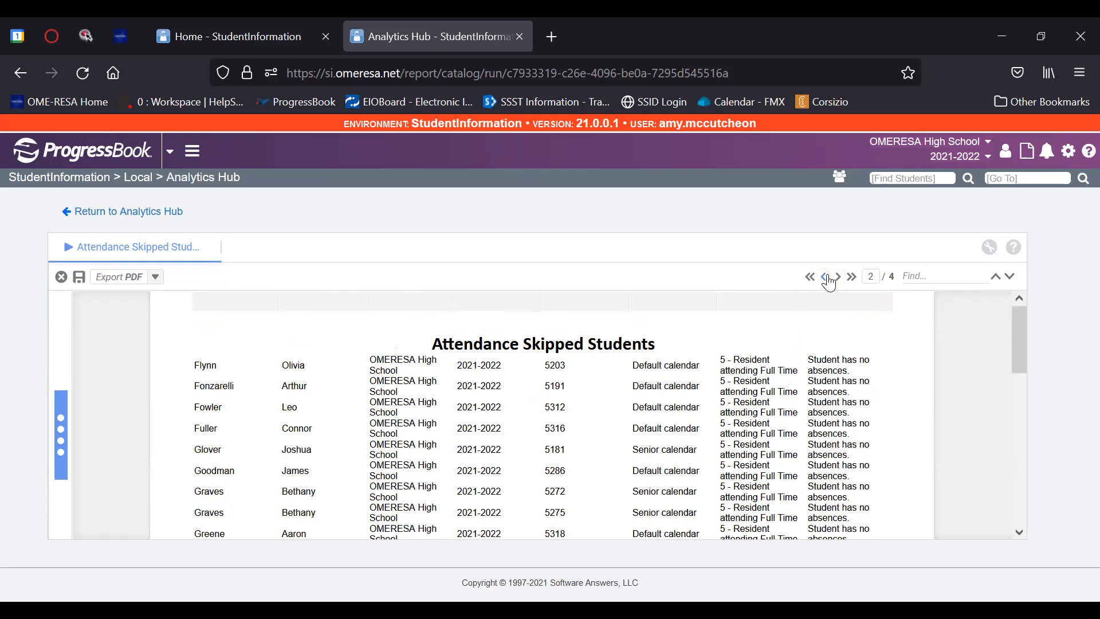
pyautogui.click(825, 278)
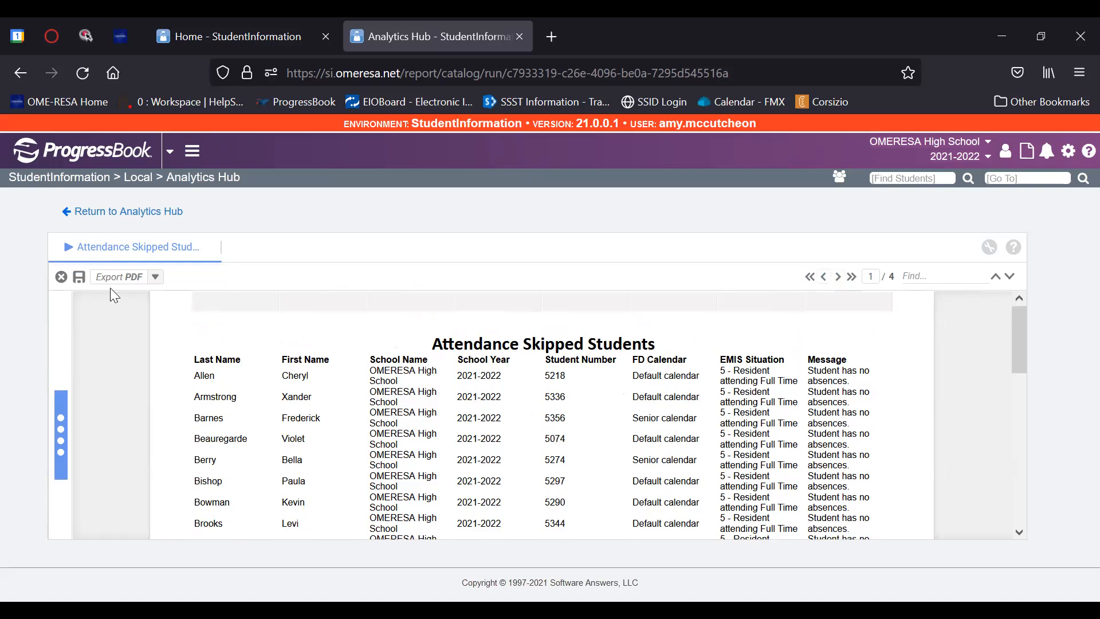
# Step: Return to the Analytics Hub, expand Attendance, and open the Absence Thresholds Detail report
pyautogui.click(87, 217)
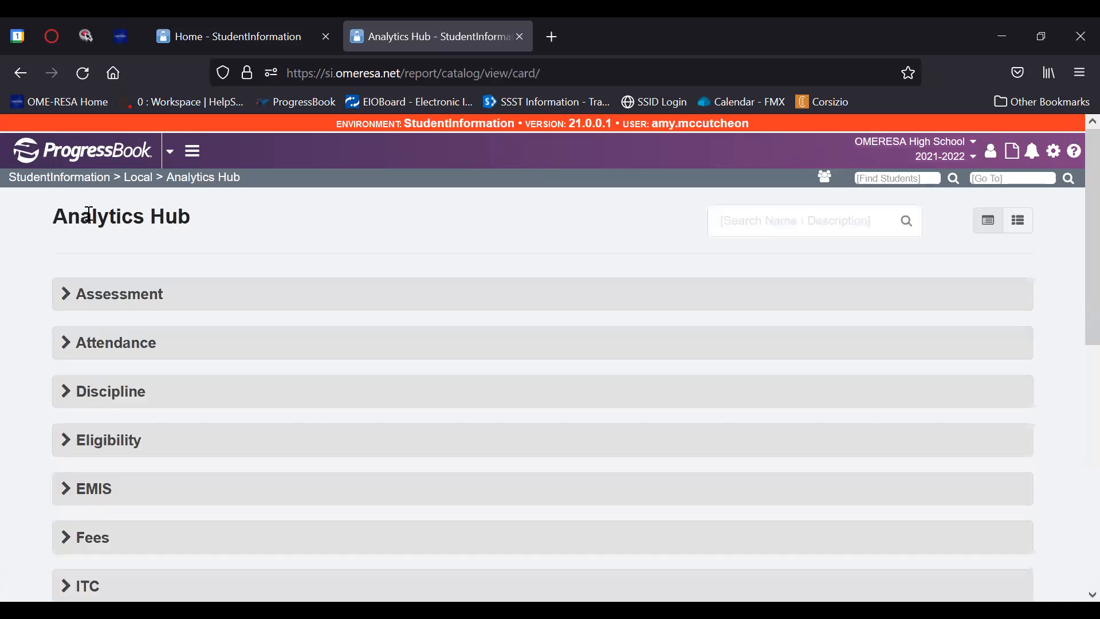
pyautogui.click(66, 351)
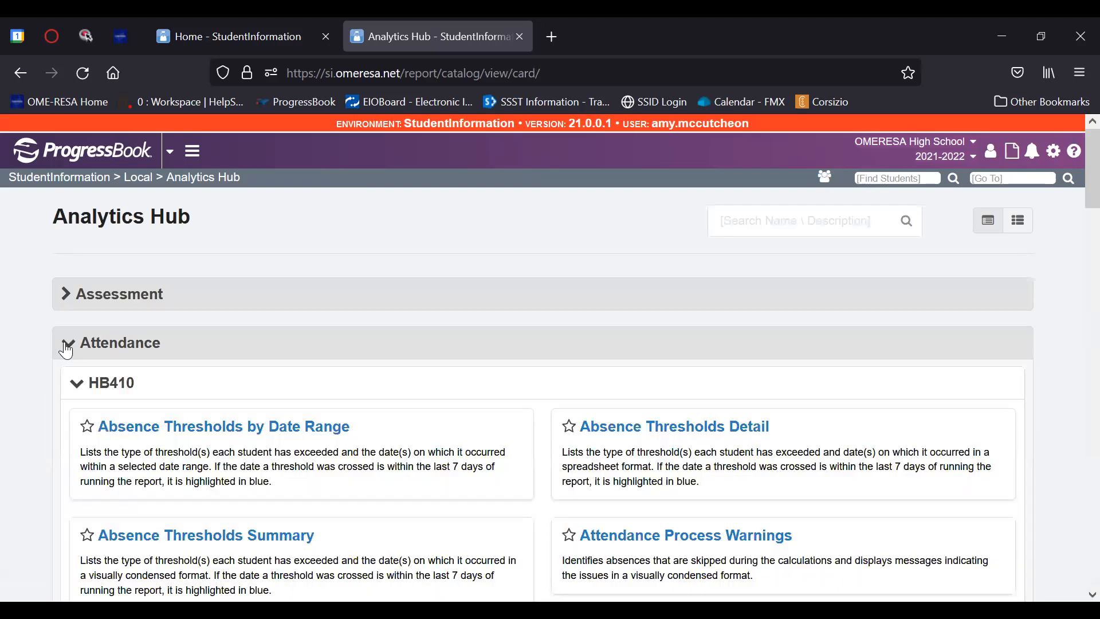
pyautogui.scroll(-2, 67, 347)
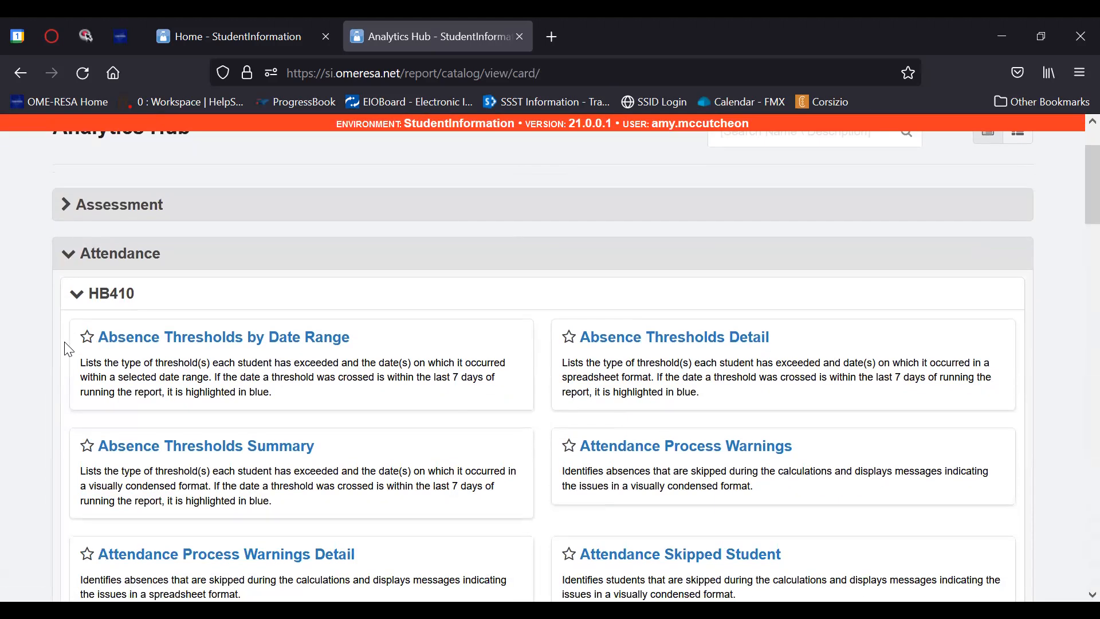
pyautogui.scroll(-2, 69, 349)
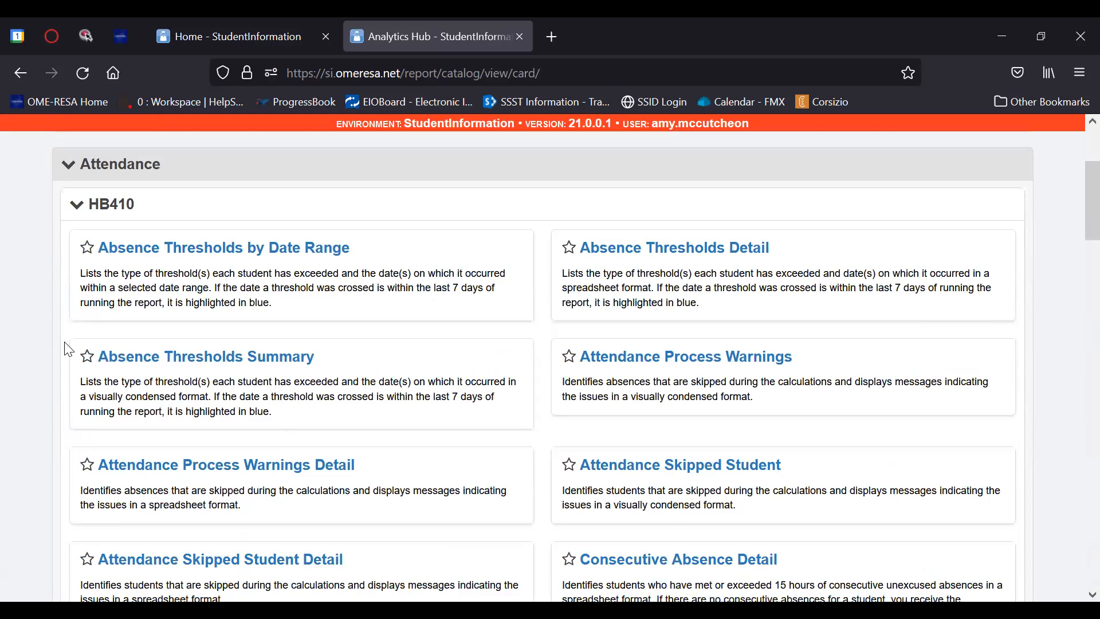
pyautogui.click(697, 251)
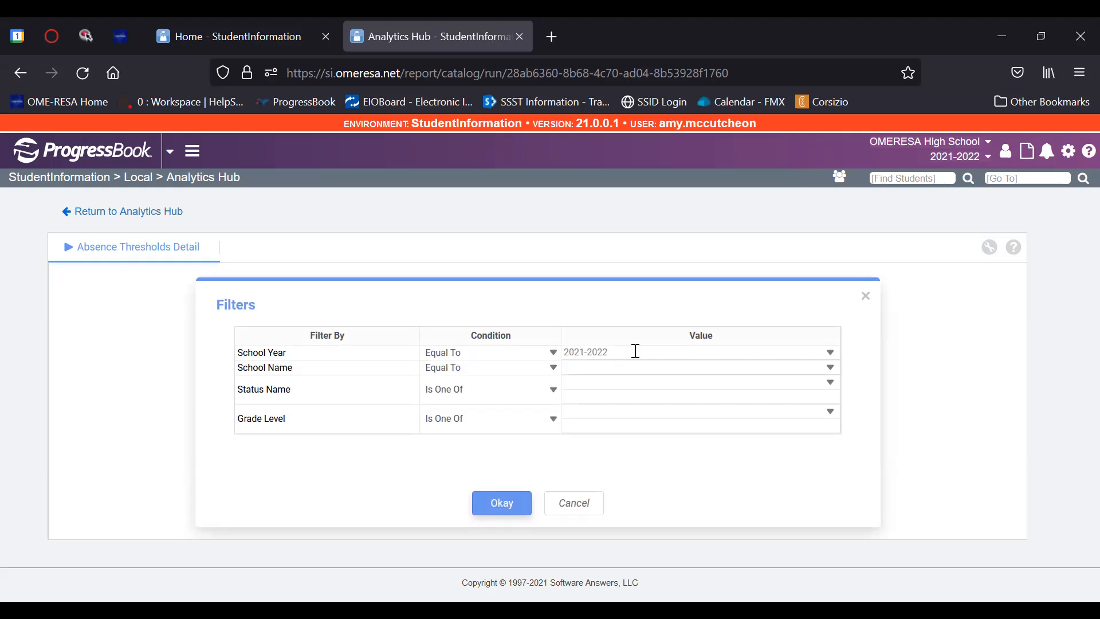
# Step: Try twice to list the School Name and Grade Level values, dismissing each load error
pyautogui.click(831, 368)
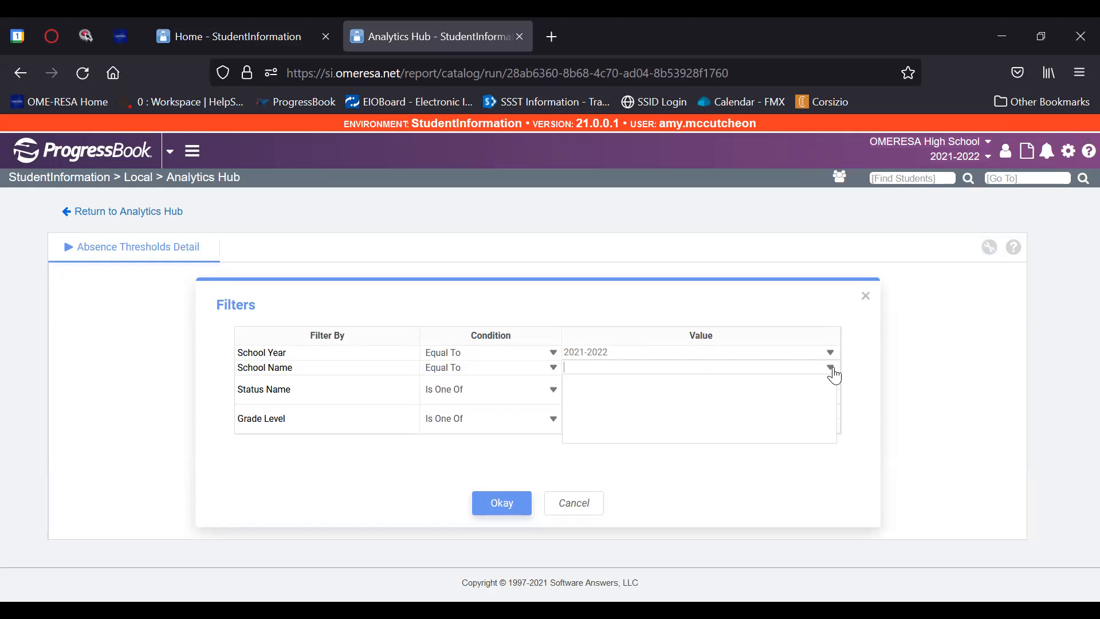
pyautogui.click(832, 369)
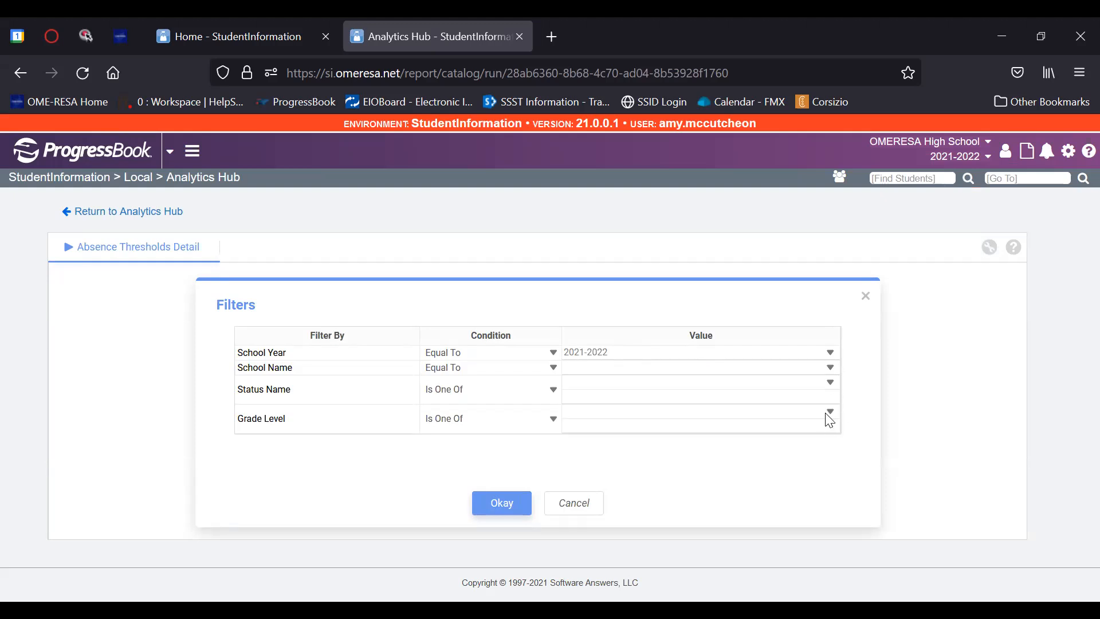
pyautogui.click(829, 414)
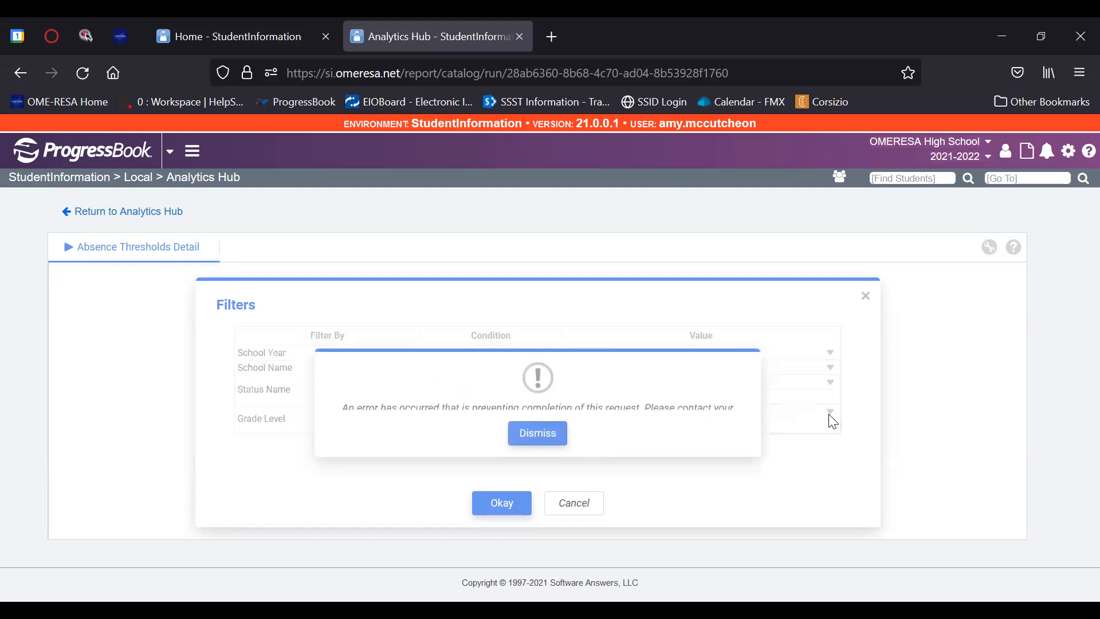
pyautogui.click(518, 437)
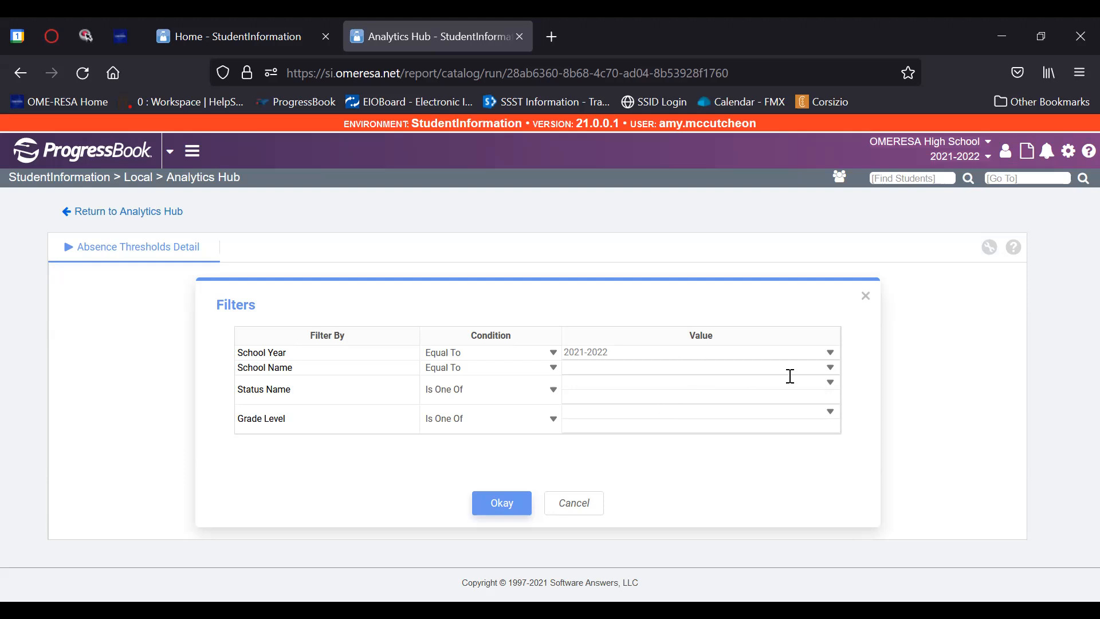
pyautogui.click(832, 368)
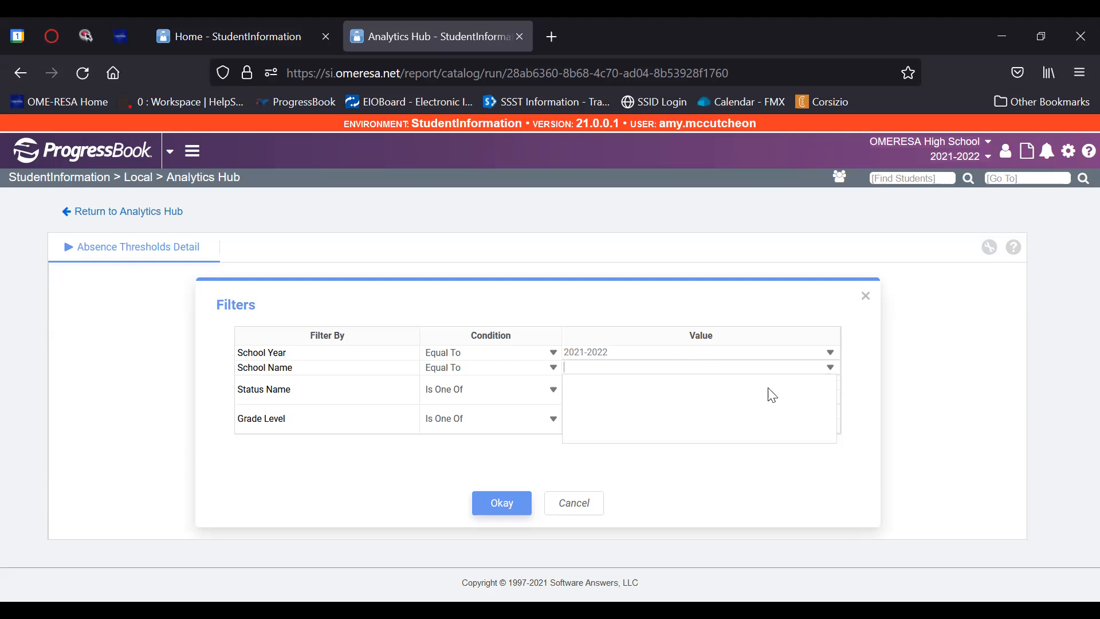
pyautogui.click(863, 420)
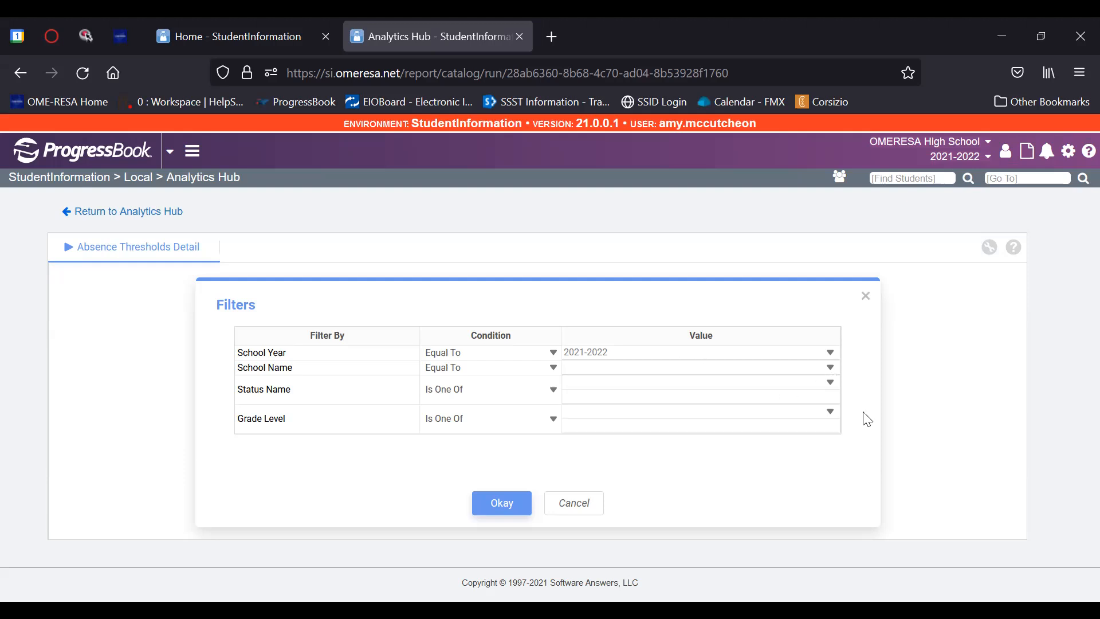
pyautogui.click(829, 417)
pyautogui.click(547, 432)
# Step: Return to the Analytics Hub, expand Attendance, and scroll to the Attendance Process Warnings Detail card
pyautogui.click(148, 212)
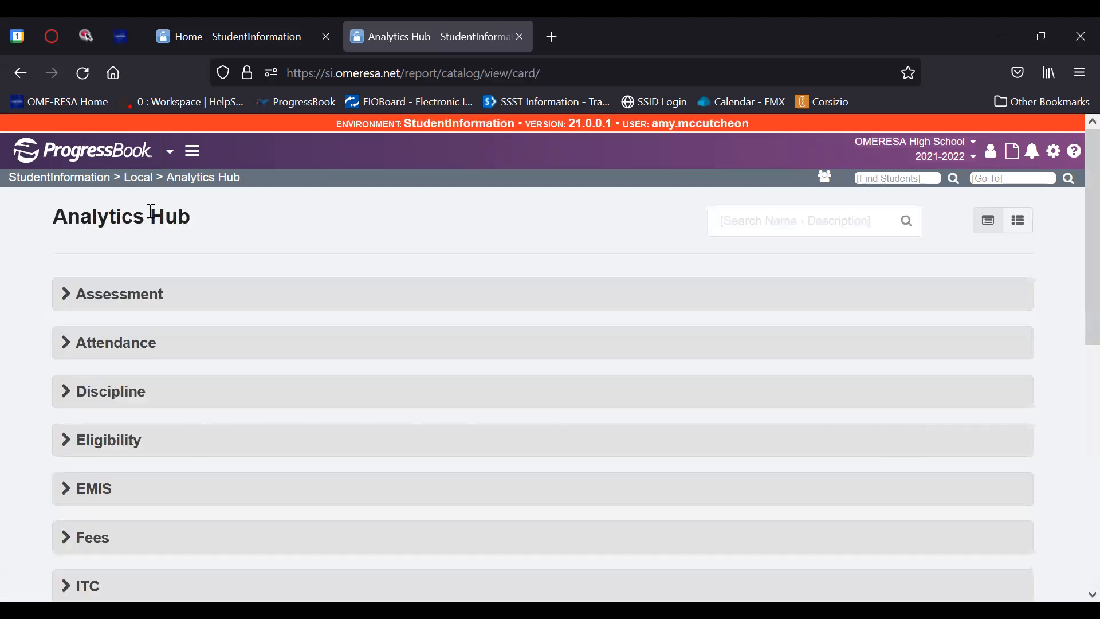
pyautogui.click(68, 342)
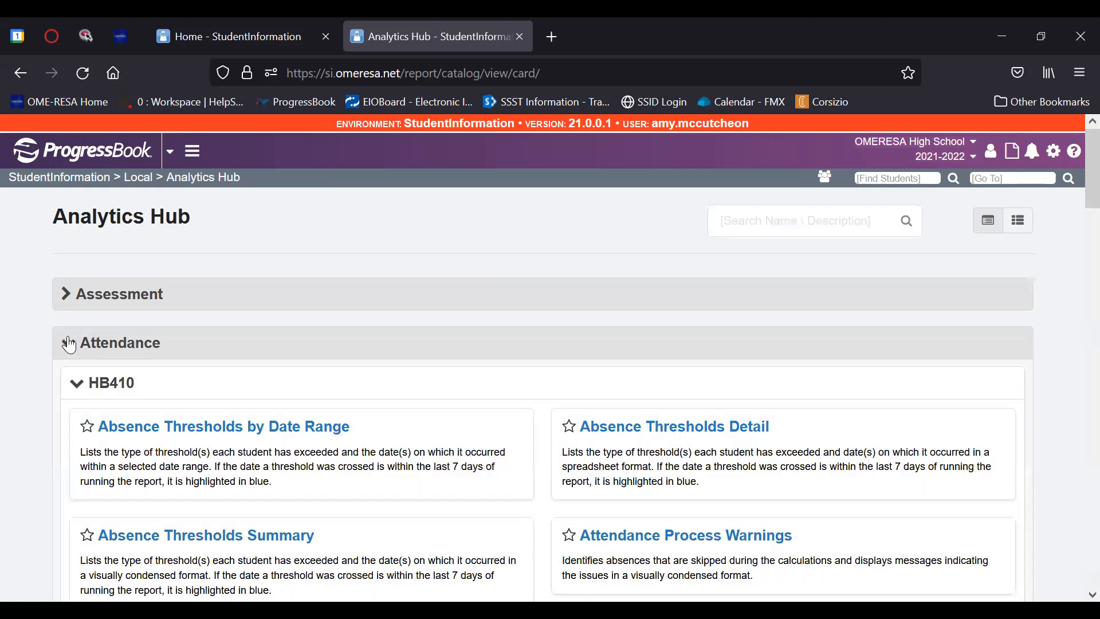
pyautogui.scroll(-3, 372, 328)
pyautogui.scroll(-2, 371, 328)
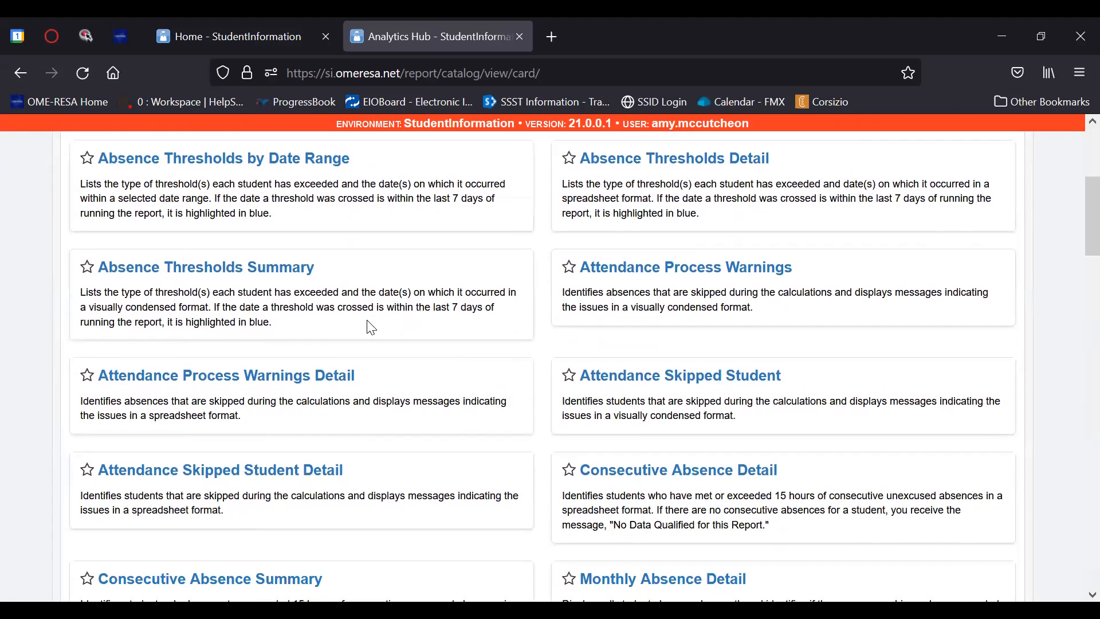
pyautogui.scroll(-2, 371, 328)
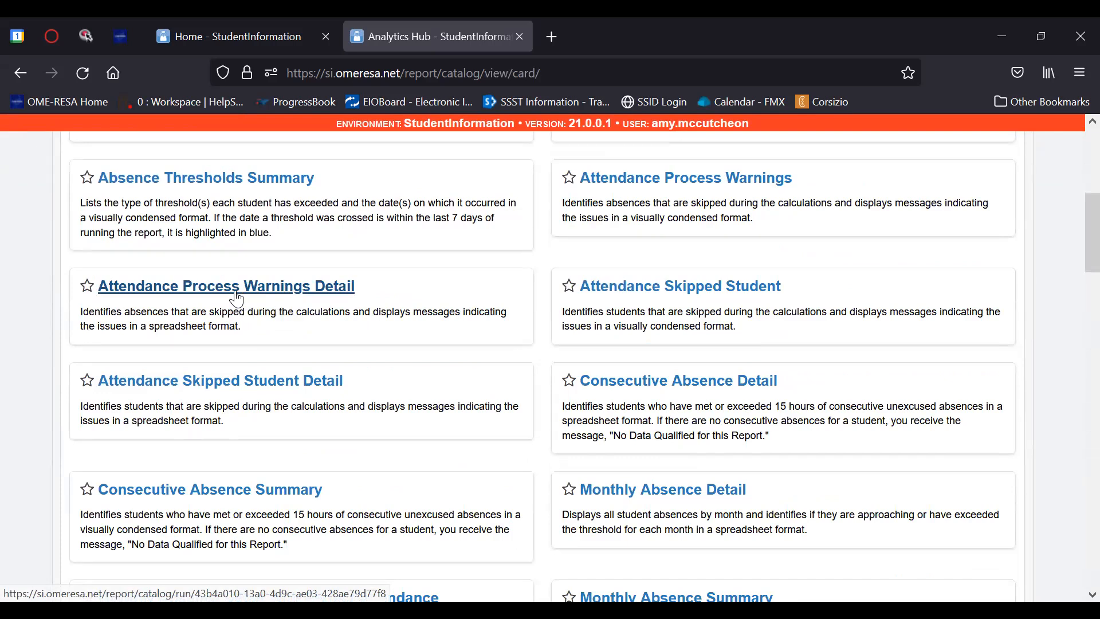
# Step: Open Attendance Process Warnings Detail, check its School Name list, then return to the catalog
pyautogui.click(233, 289)
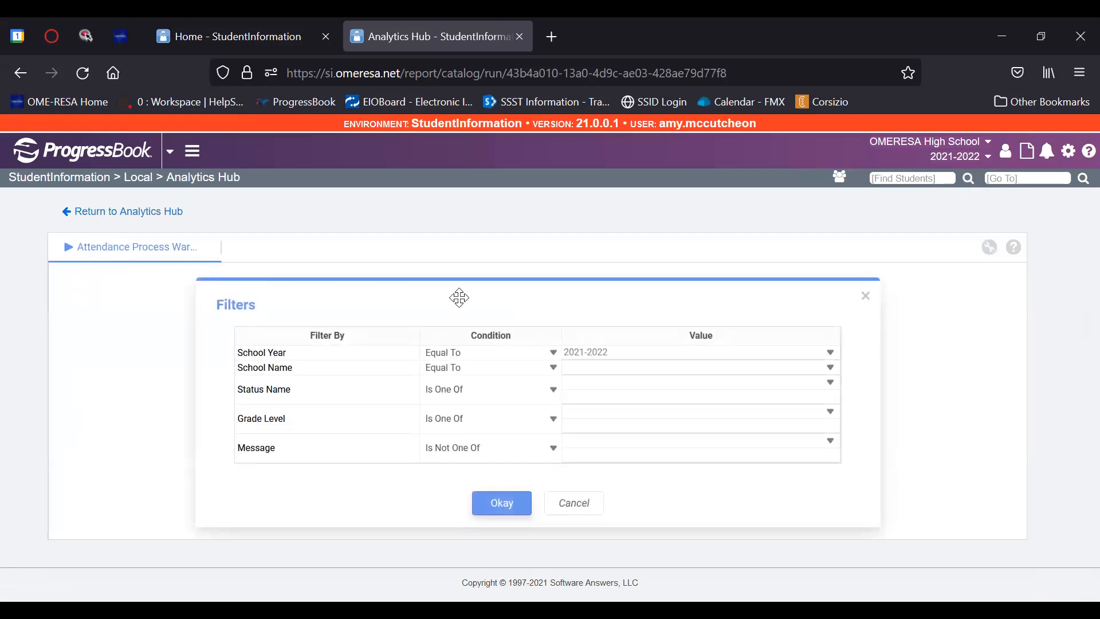
pyautogui.click(834, 368)
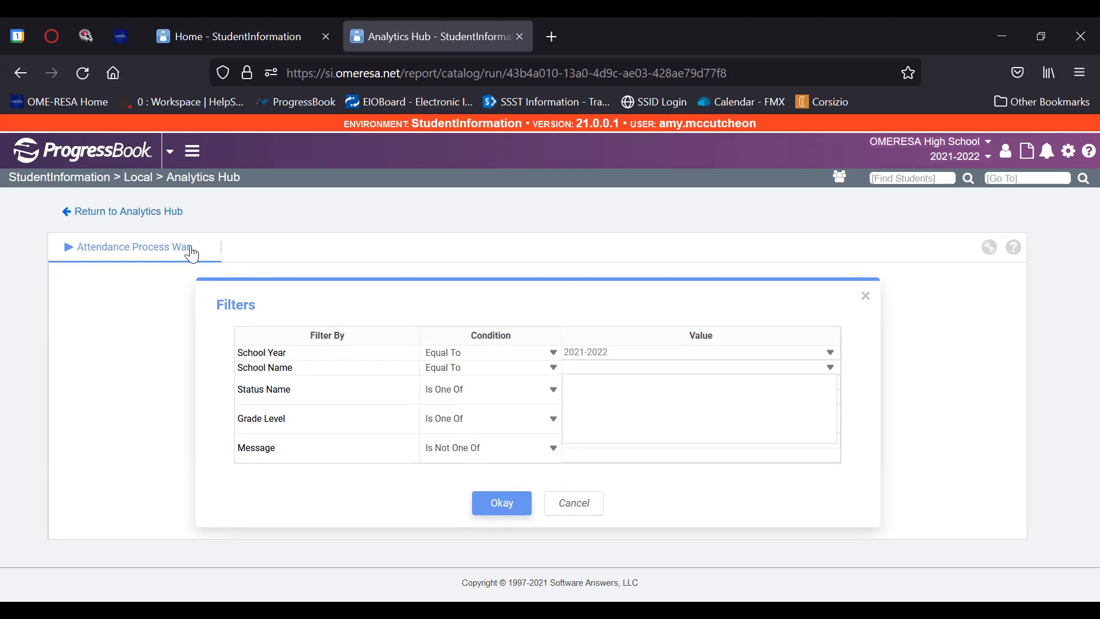
pyautogui.click(147, 213)
# Step: Expand Attendance, scroll past Consecutive Absence Summary, and open Perfect Attendance Detail by Date Range
pyautogui.scroll(-2, 144, 252)
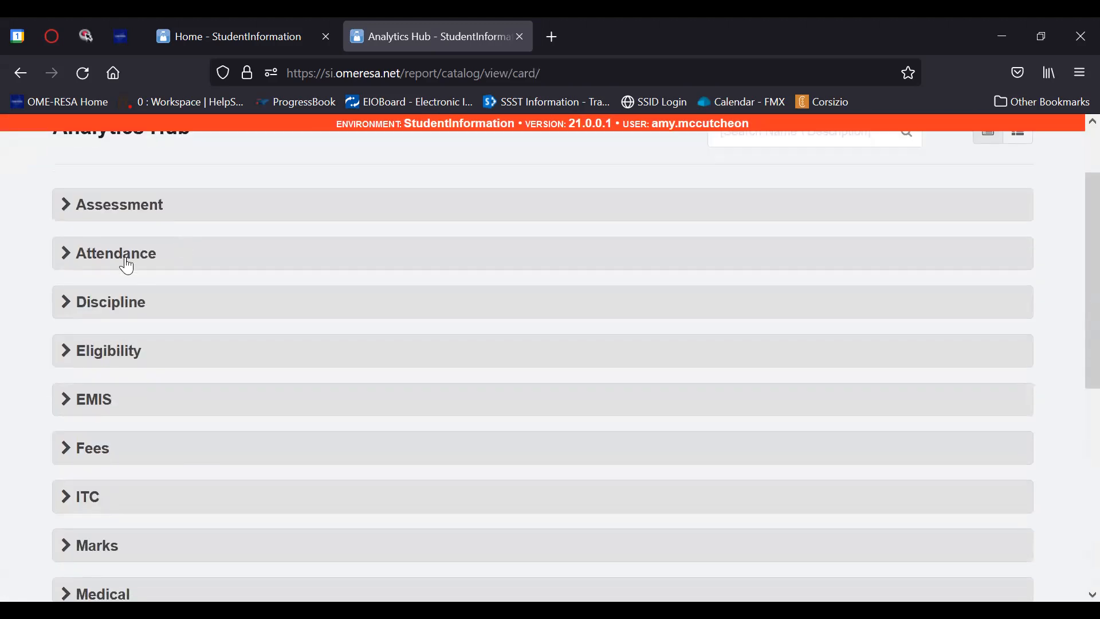
pyautogui.click(114, 267)
pyautogui.scroll(-2, 114, 267)
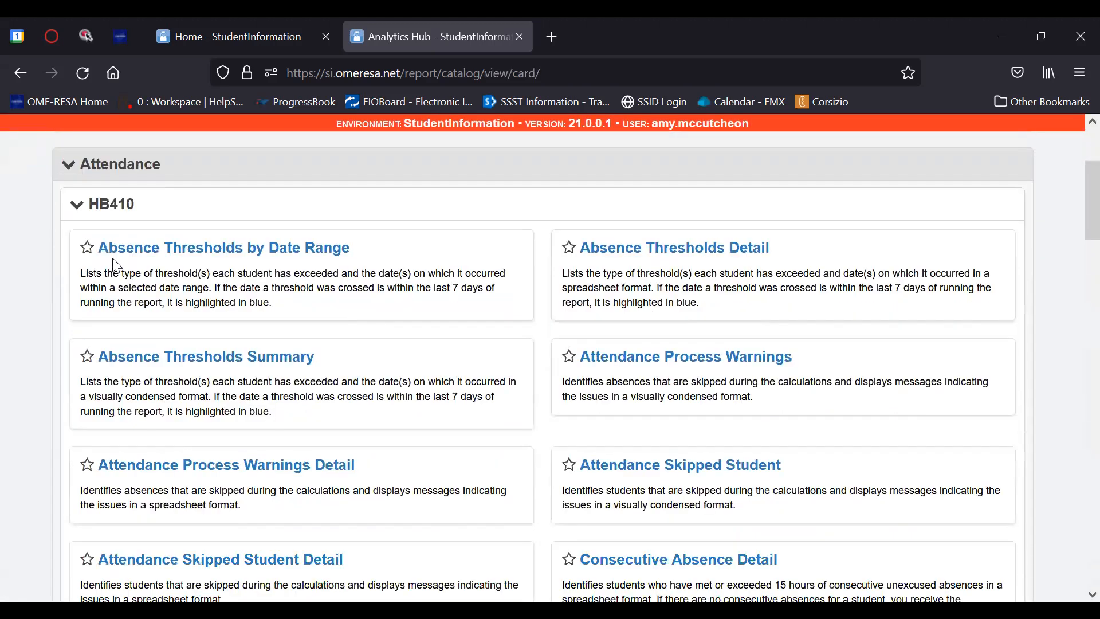
pyautogui.scroll(-2, 115, 266)
pyautogui.scroll(-4, 117, 266)
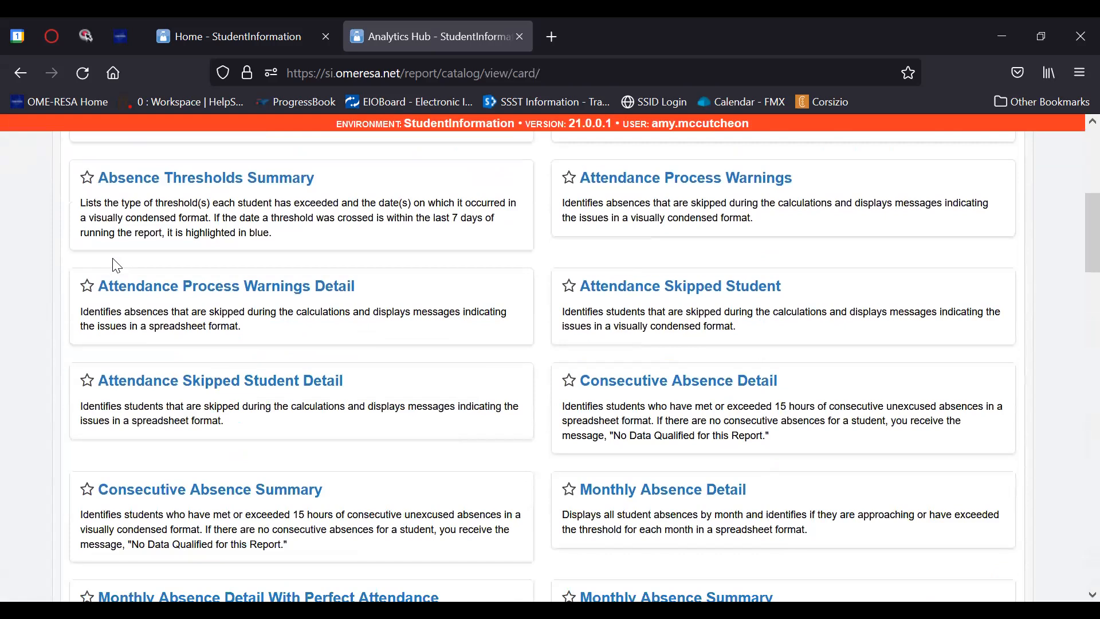
pyautogui.scroll(-2, 116, 266)
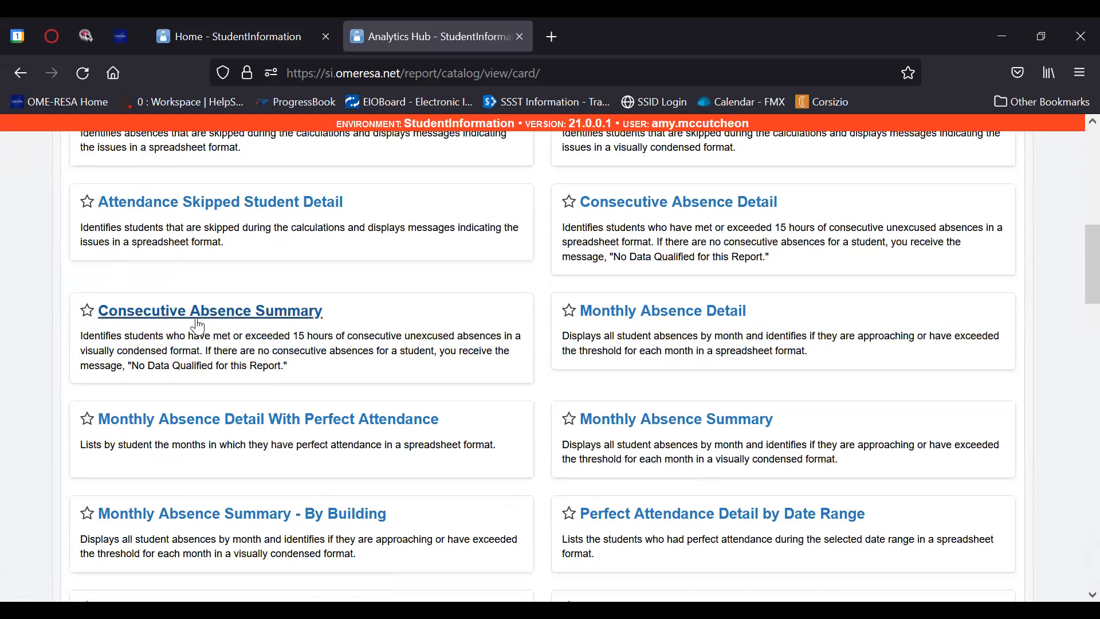
pyautogui.moveTo(84, 341); pyautogui.dragTo(303, 382)
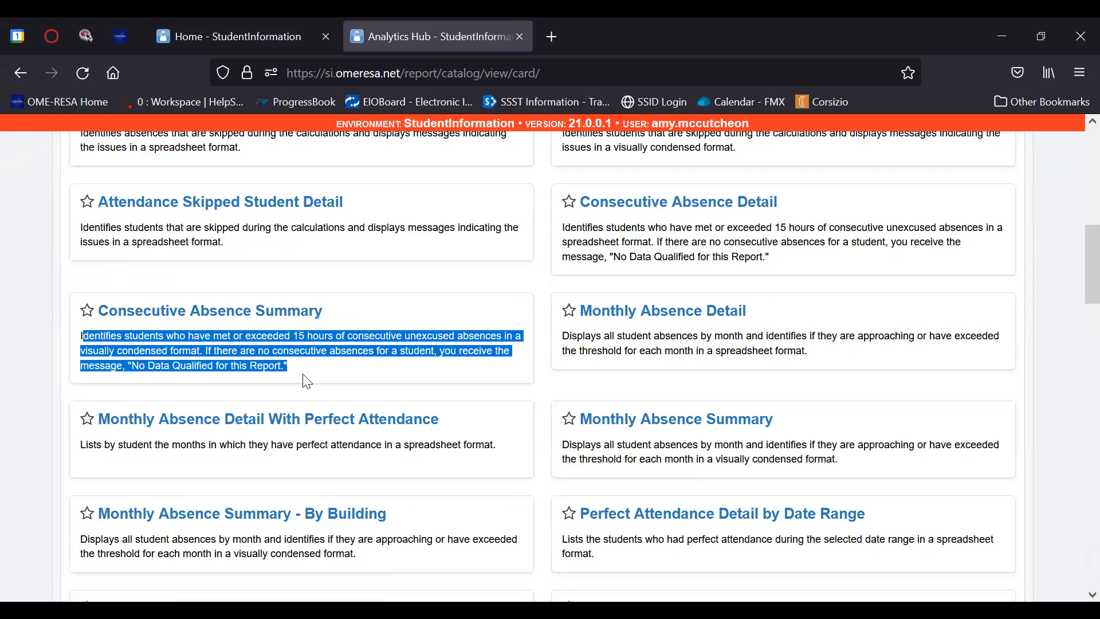
pyautogui.click(308, 381)
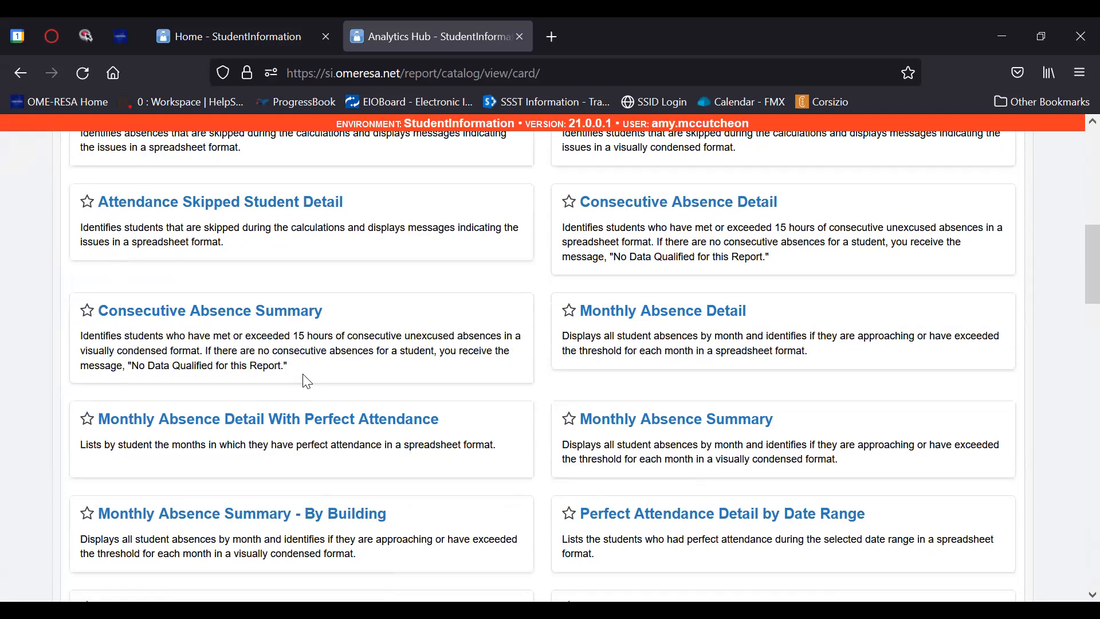
pyautogui.scroll(-3, 304, 377)
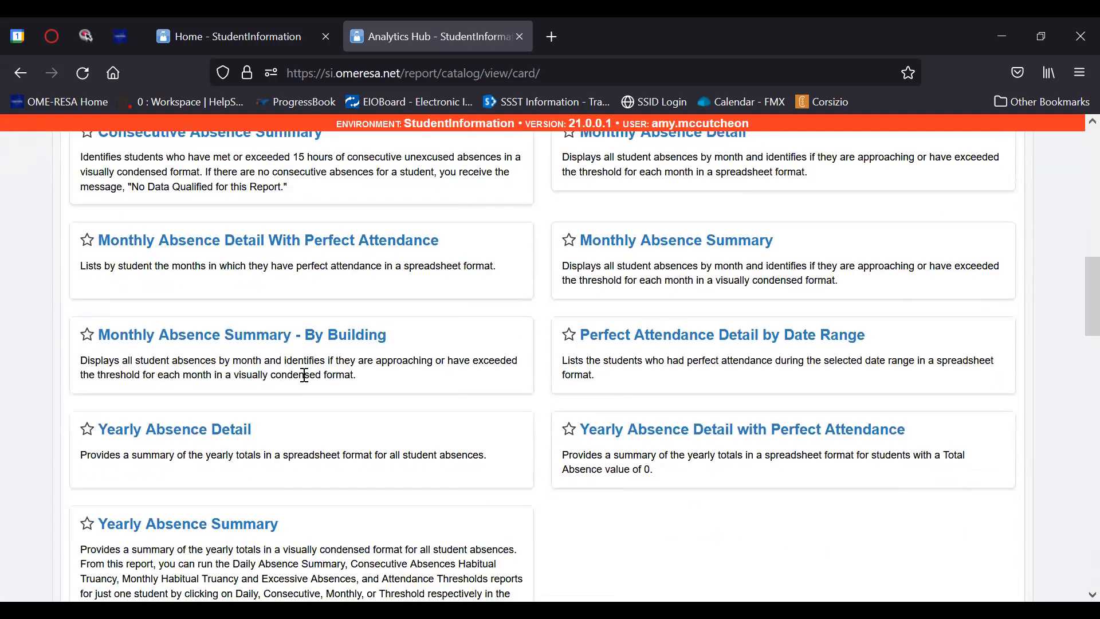
pyautogui.click(713, 339)
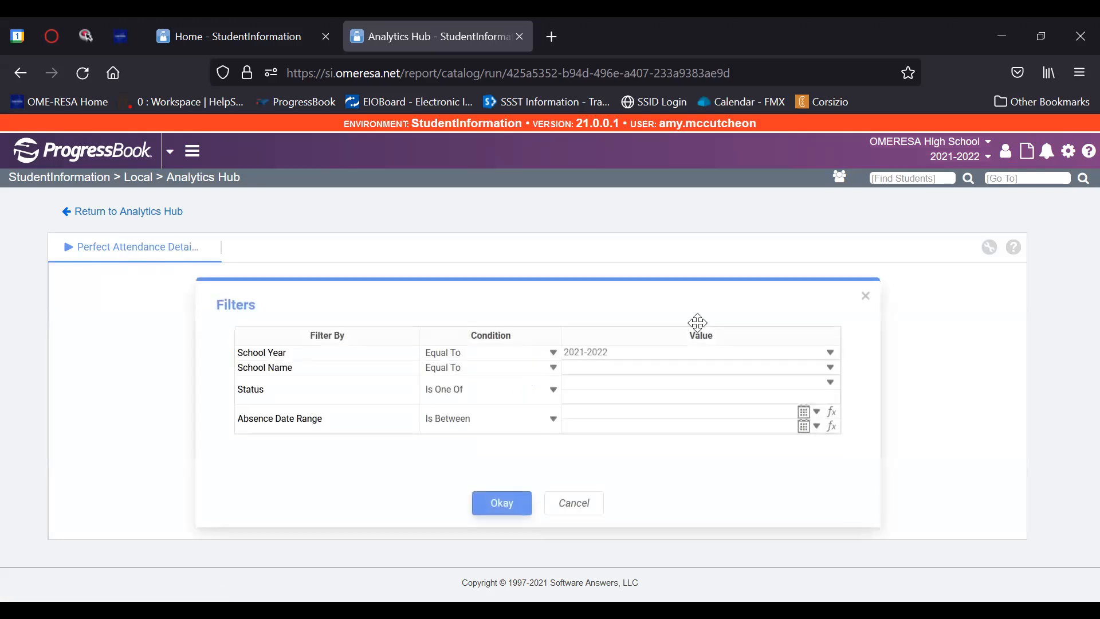
# Step: Filter to OMERESA High School and set the Status condition to Is Not One Of
pyautogui.click(831, 371)
pyautogui.click(800, 398)
pyautogui.click(553, 390)
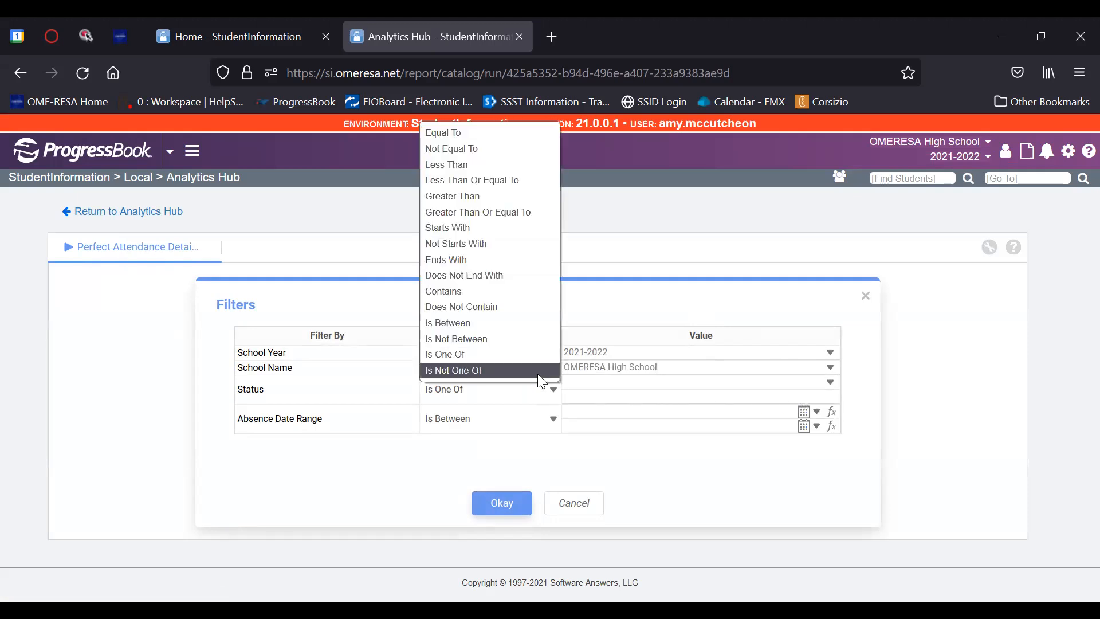
pyautogui.click(538, 374)
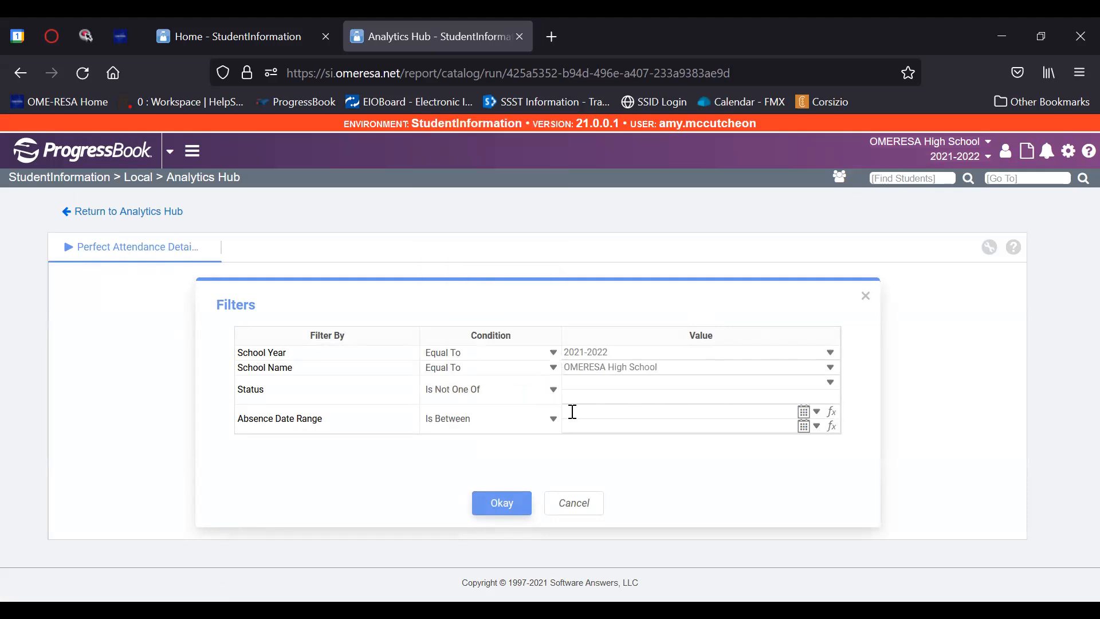
# Step: Set the date range 08/27/2021 to 10/01/2021 and run the report
pyautogui.click(803, 415)
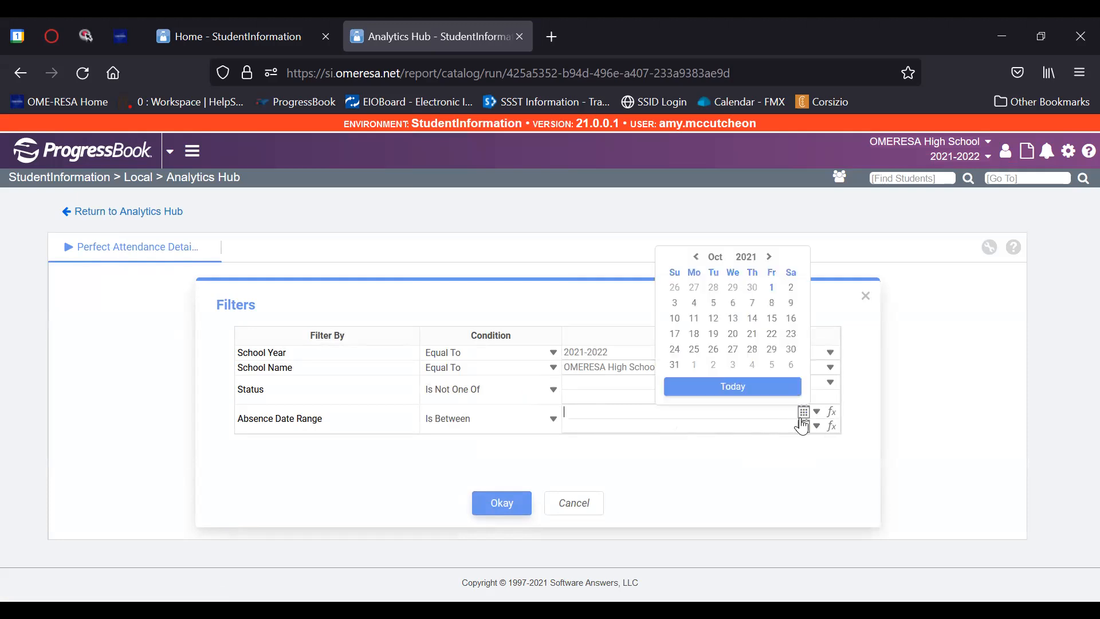
pyautogui.click(697, 257)
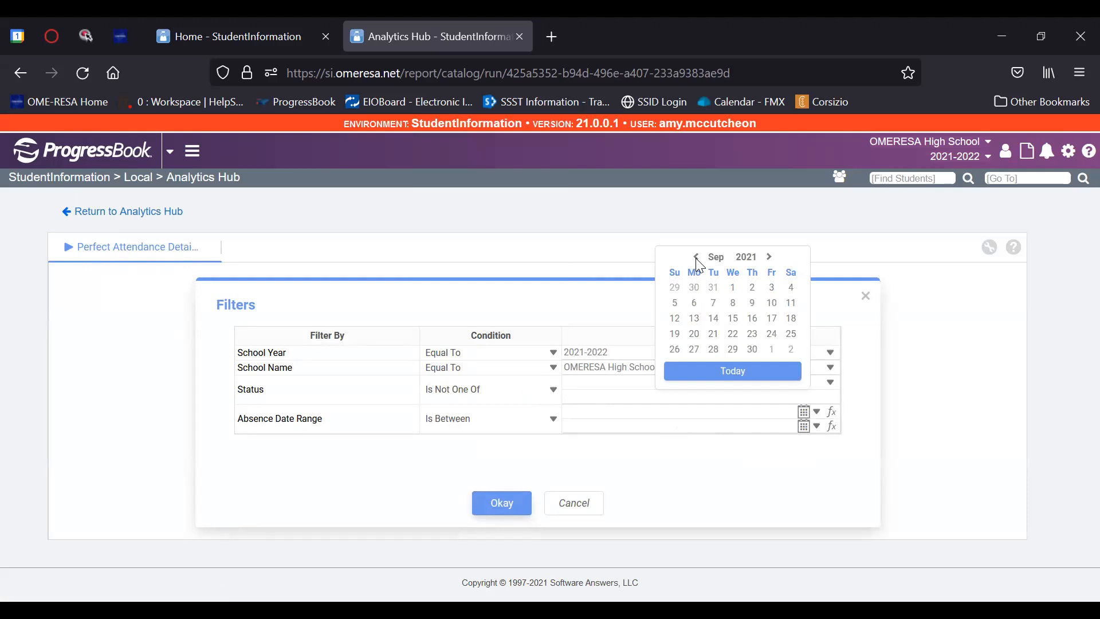
pyautogui.click(696, 258)
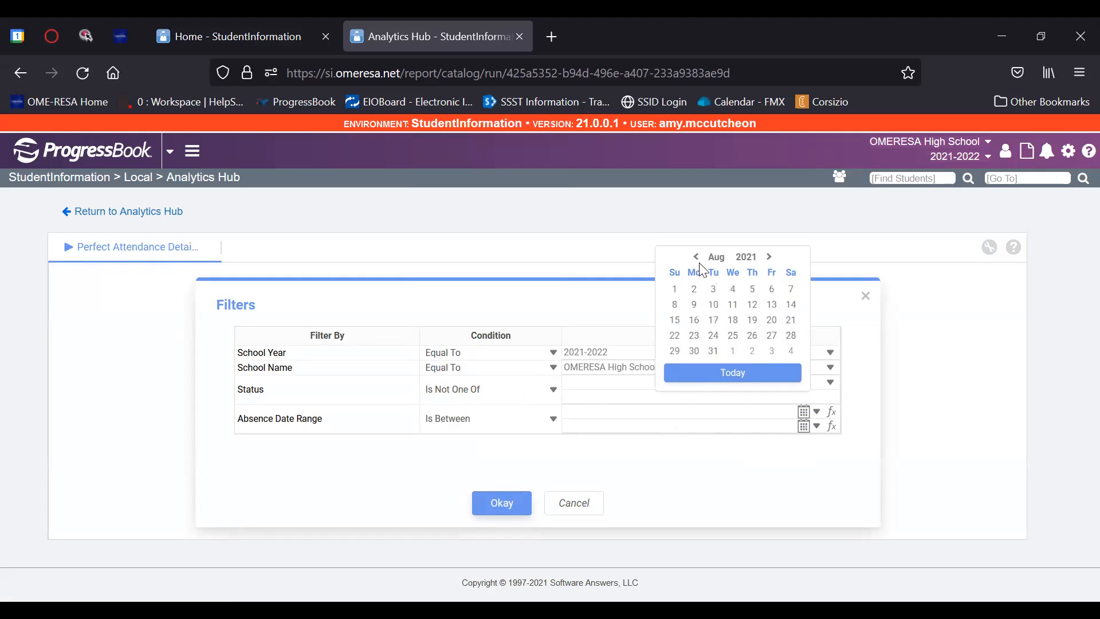
pyautogui.click(772, 336)
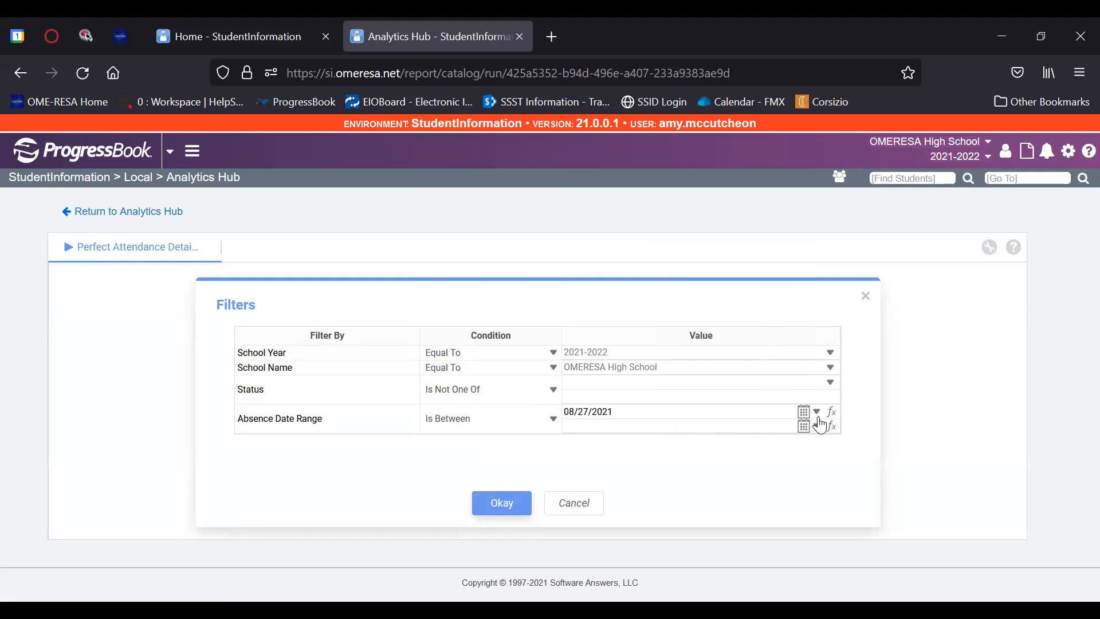
pyautogui.click(802, 429)
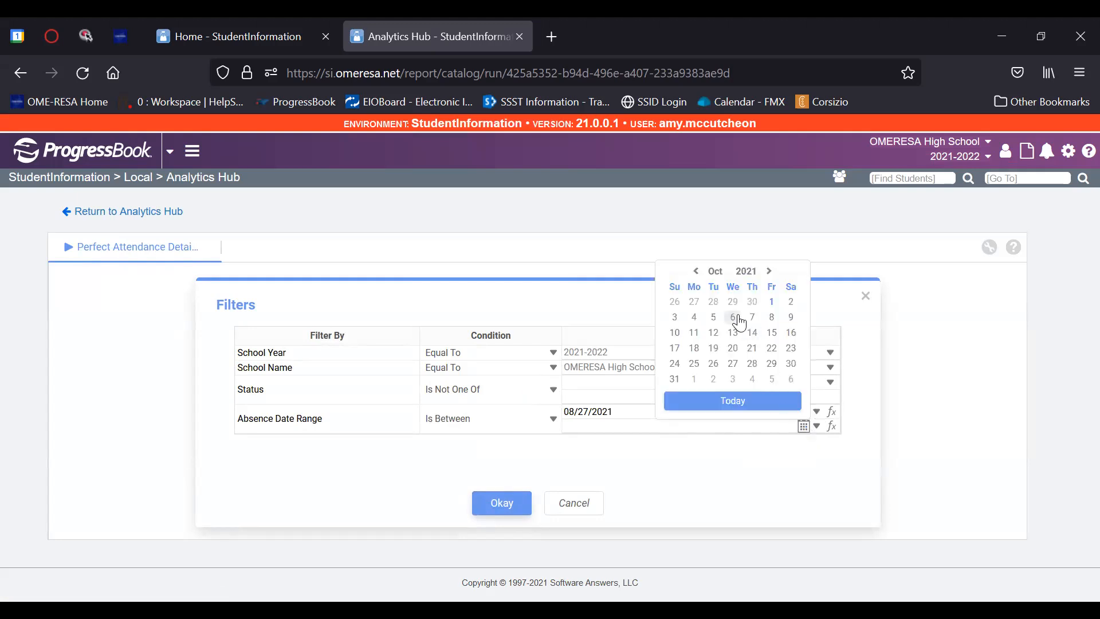
pyautogui.click(771, 301)
pyautogui.click(512, 503)
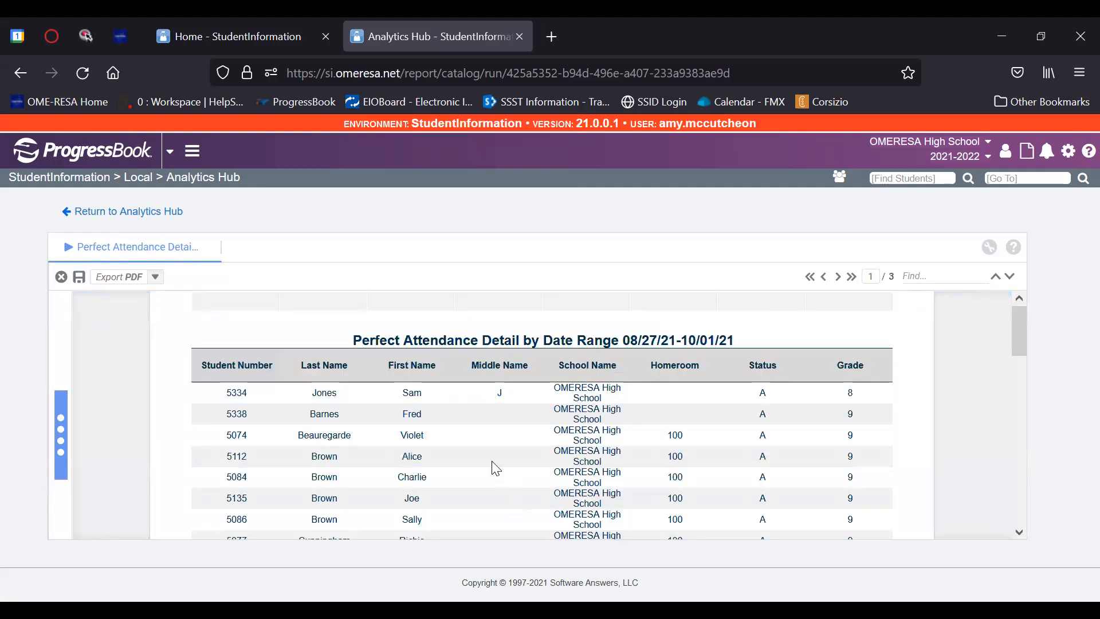
# Step: Scroll through the perfect attendance results and advance to page 2
pyautogui.scroll(-3, 492, 461)
pyautogui.scroll(-12, 492, 462)
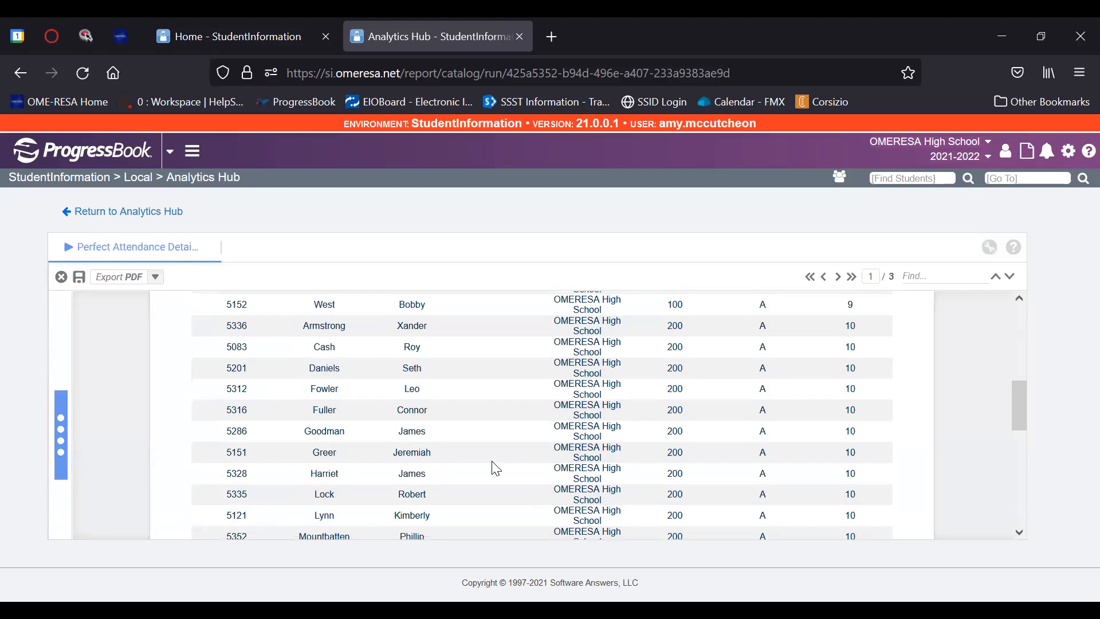
pyautogui.scroll(-3, 491, 462)
pyautogui.scroll(15, 492, 462)
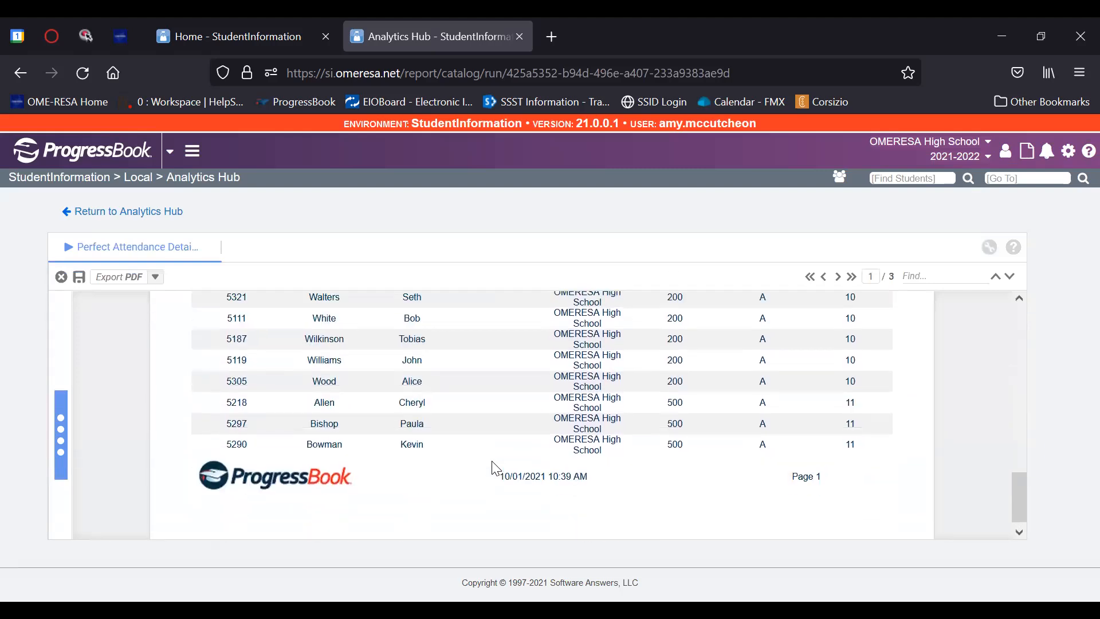
pyautogui.click(837, 277)
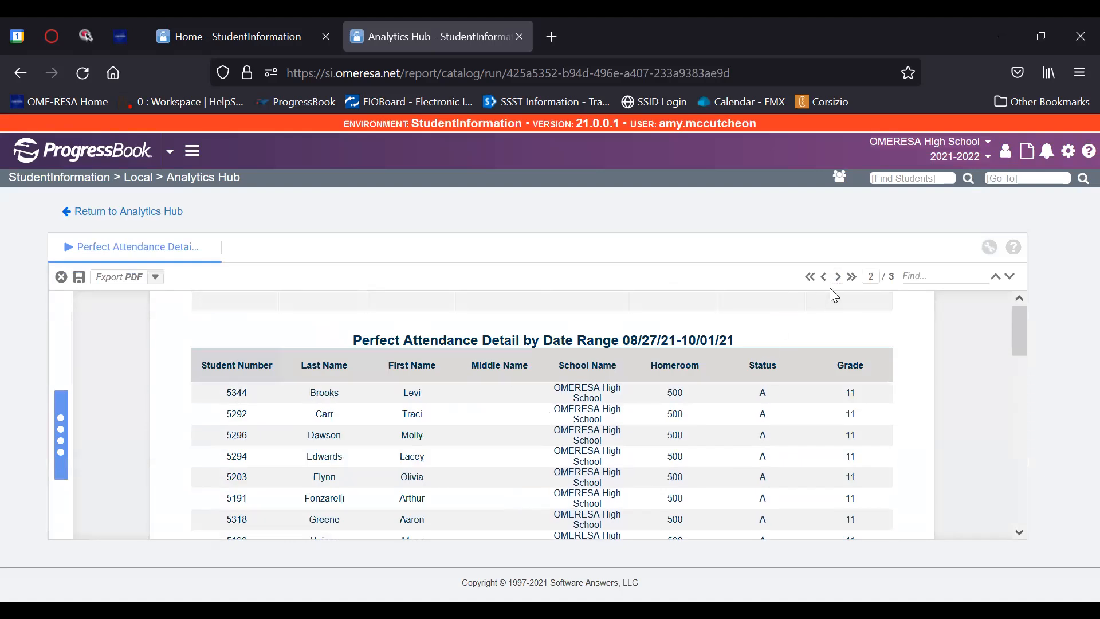
# Step: Check the export formats, scroll page 2, and return to the Analytics Hub catalog
pyautogui.click(162, 279)
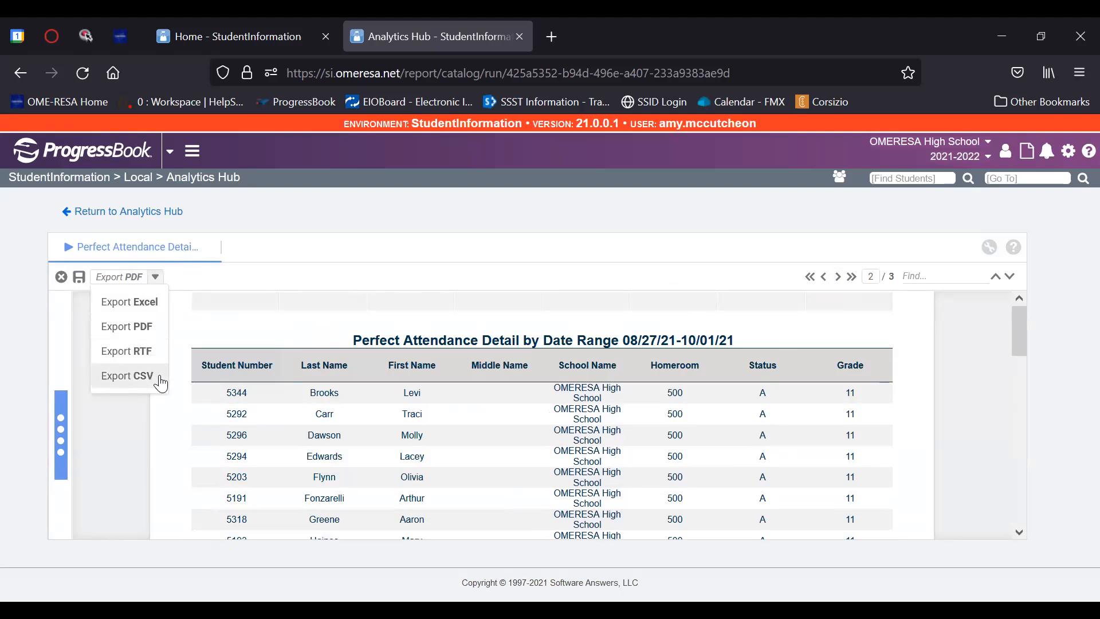
pyautogui.click(179, 308)
pyautogui.scroll(-5, 307, 335)
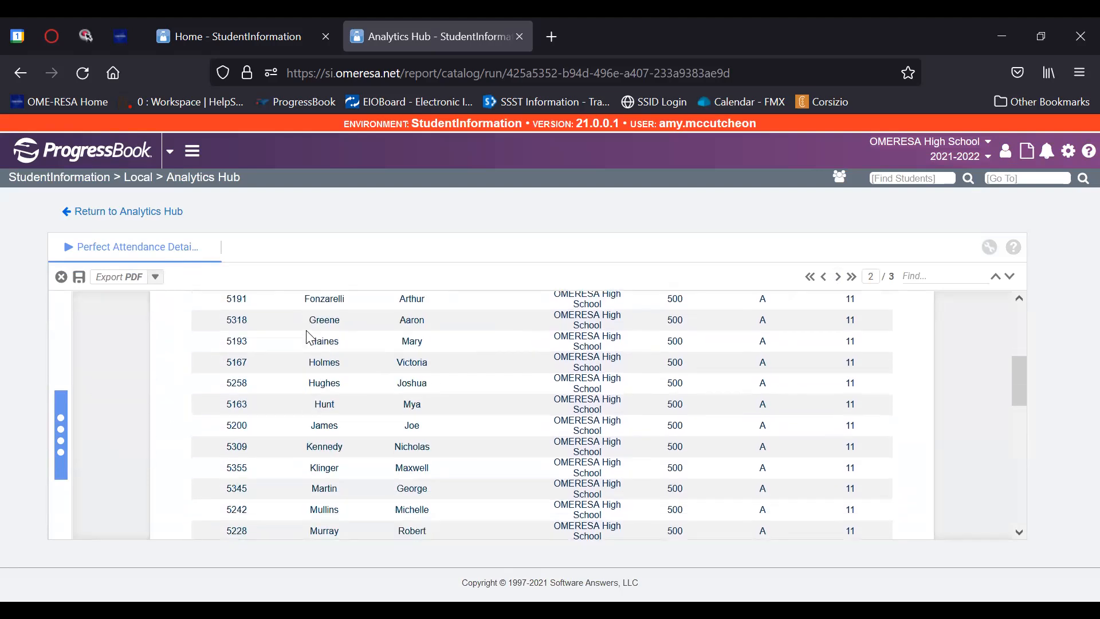
pyautogui.scroll(-3, 307, 337)
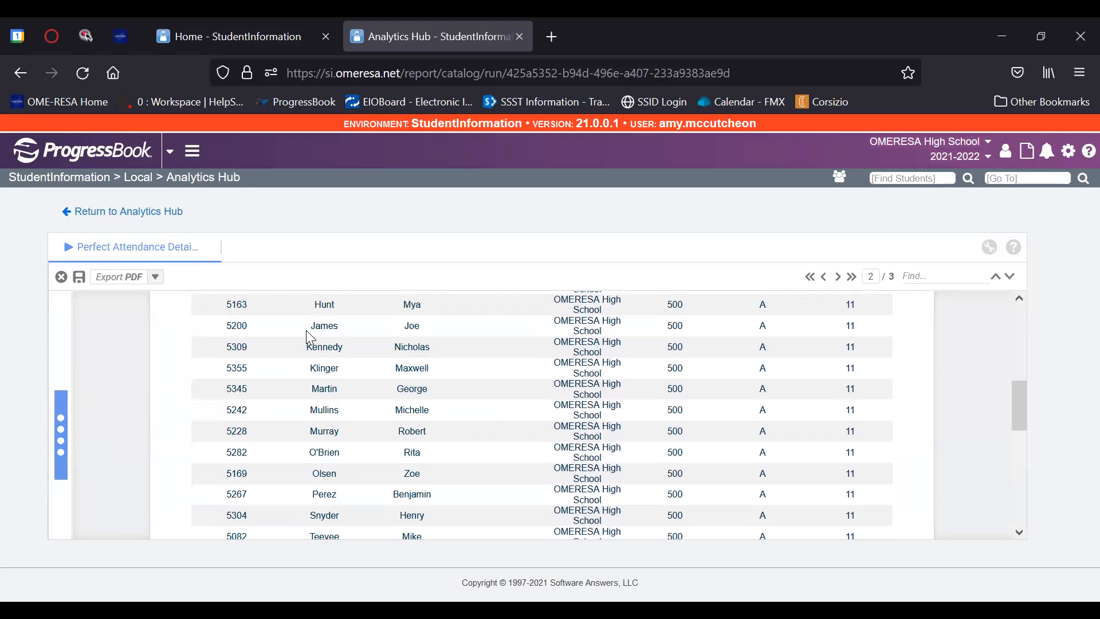
pyautogui.scroll(-3, 307, 335)
pyautogui.scroll(-6, 307, 338)
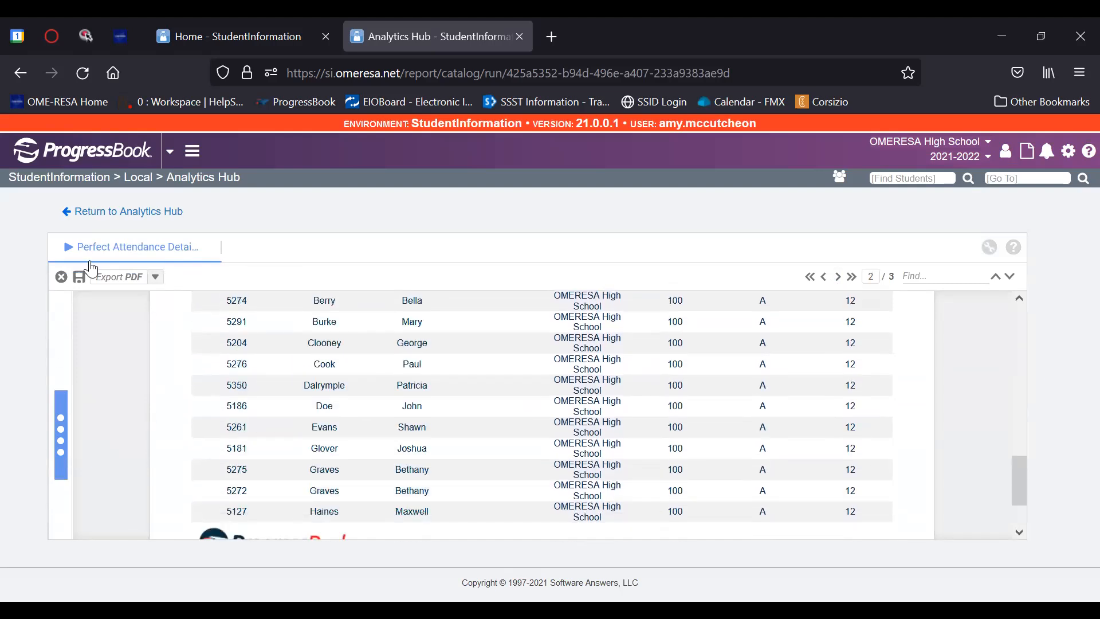
pyautogui.click(91, 213)
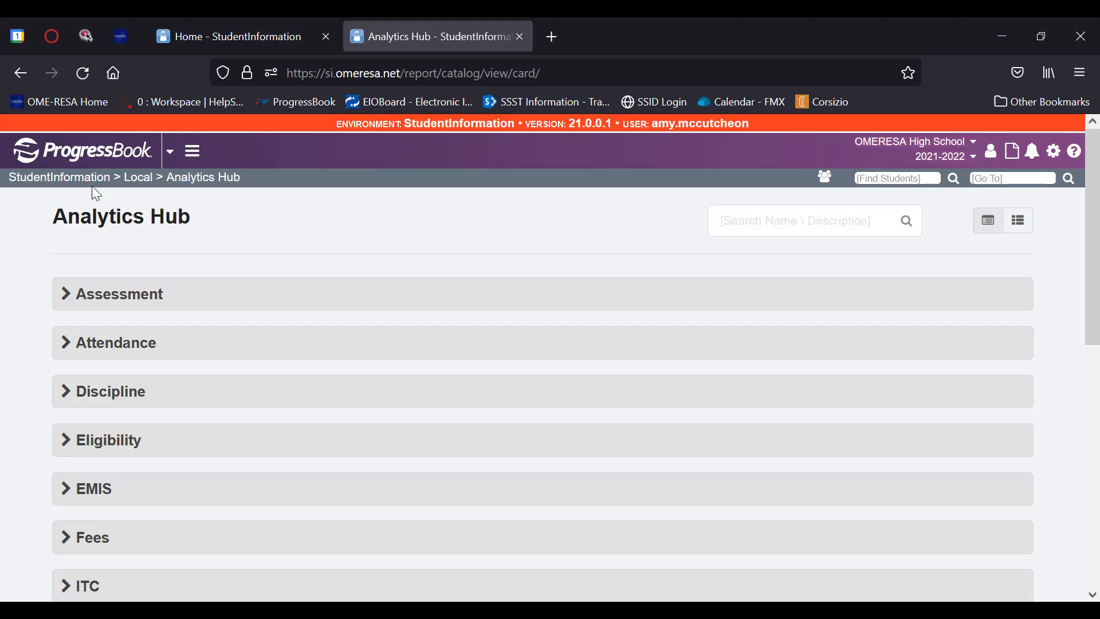
# Step: Navigate through EZ Query and EZ Students to the Attendance query
pyautogui.click(194, 153)
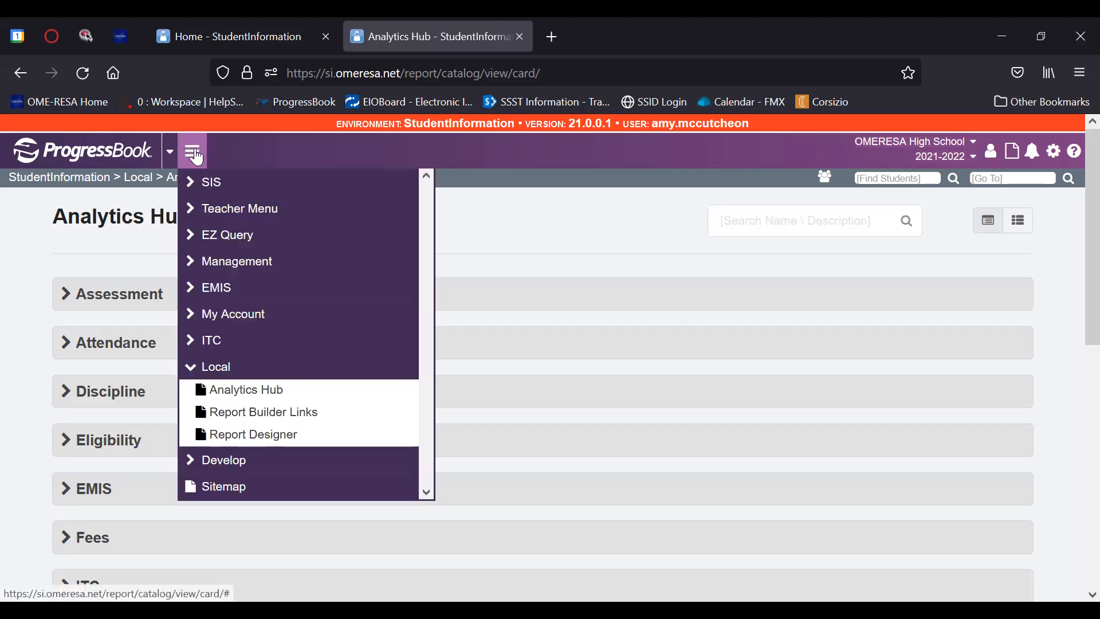
pyautogui.click(212, 238)
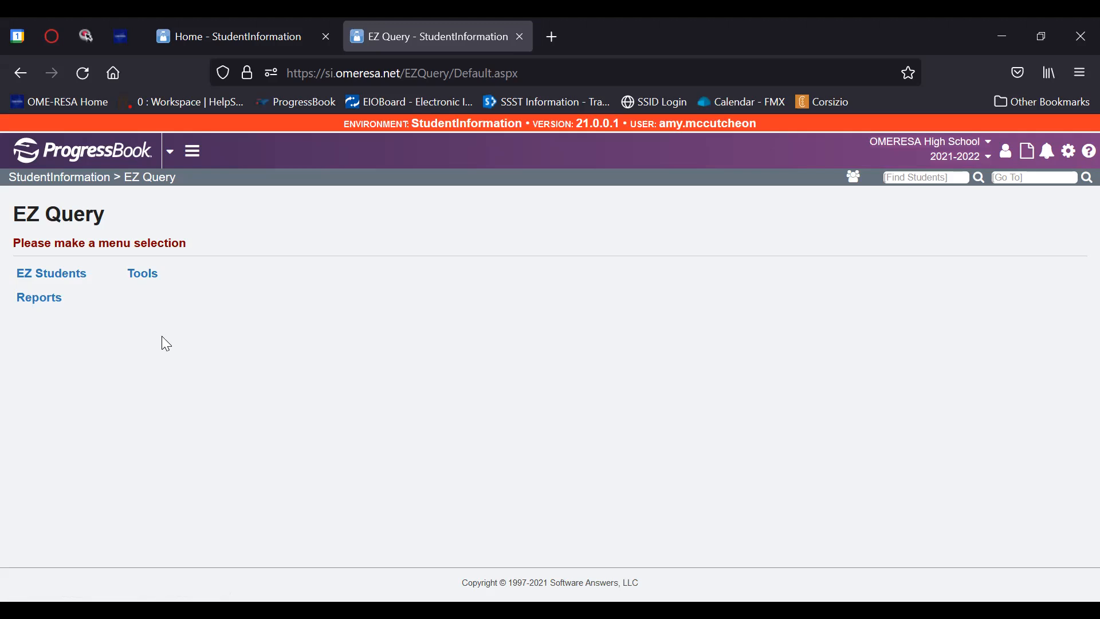
pyautogui.click(75, 277)
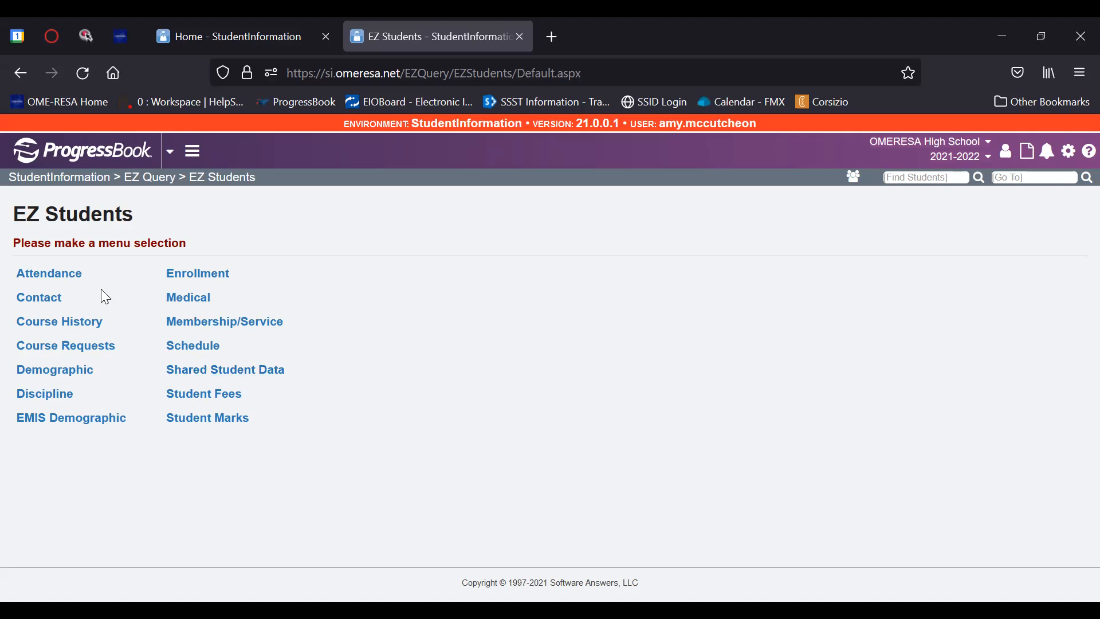
pyautogui.click(81, 283)
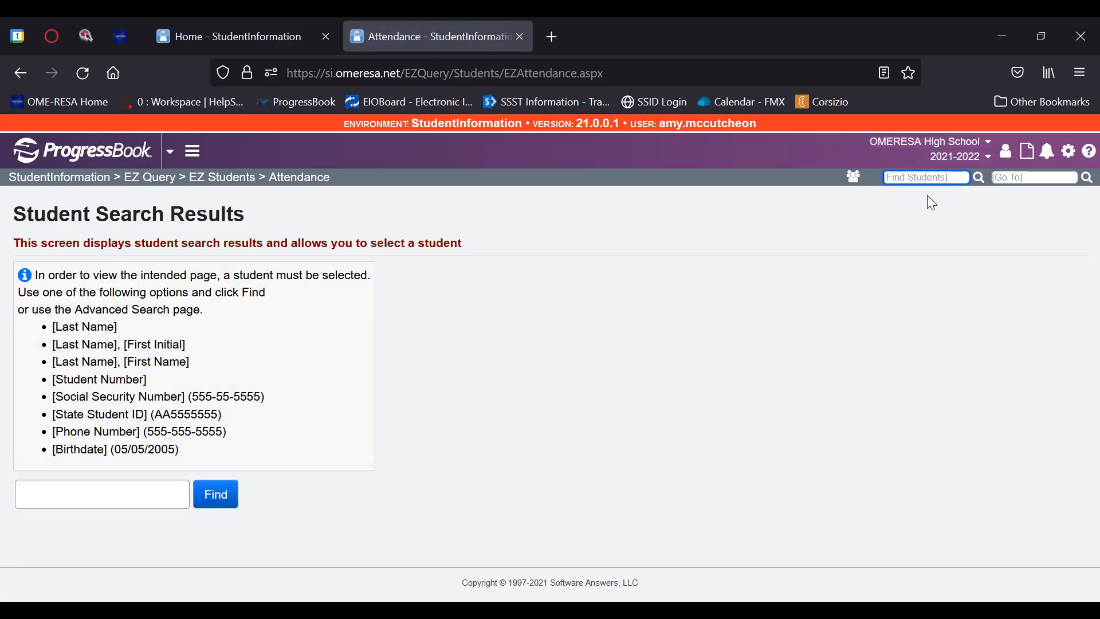
# Step: Search Find Students by the student's last name to load their attendance record
pyautogui.click(929, 179)
pyautogui.write('t')
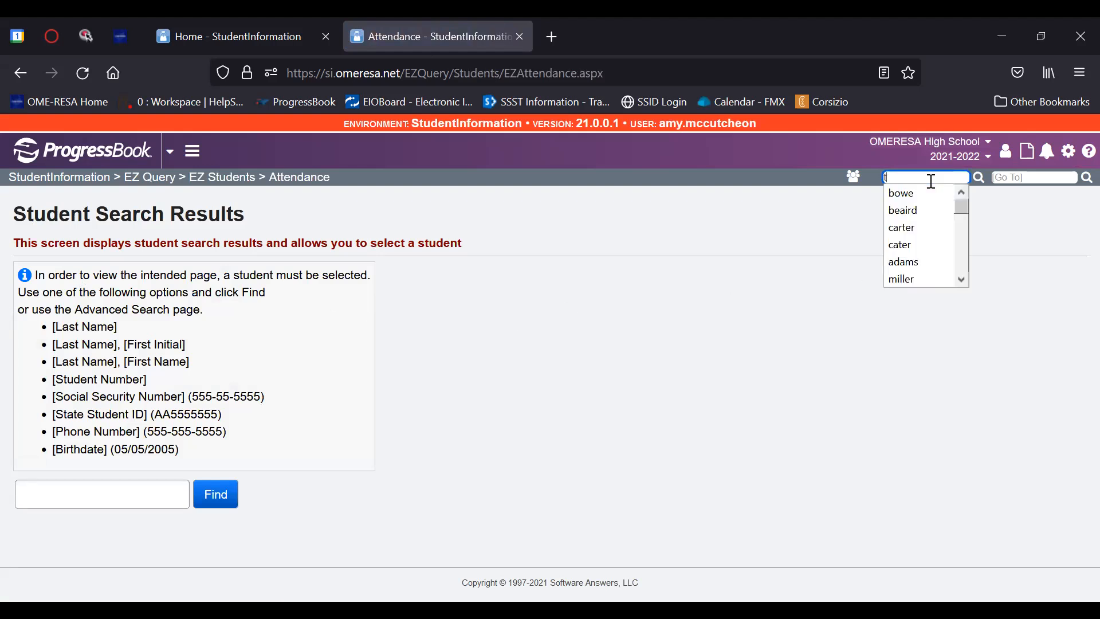
pyautogui.write('ravolta')
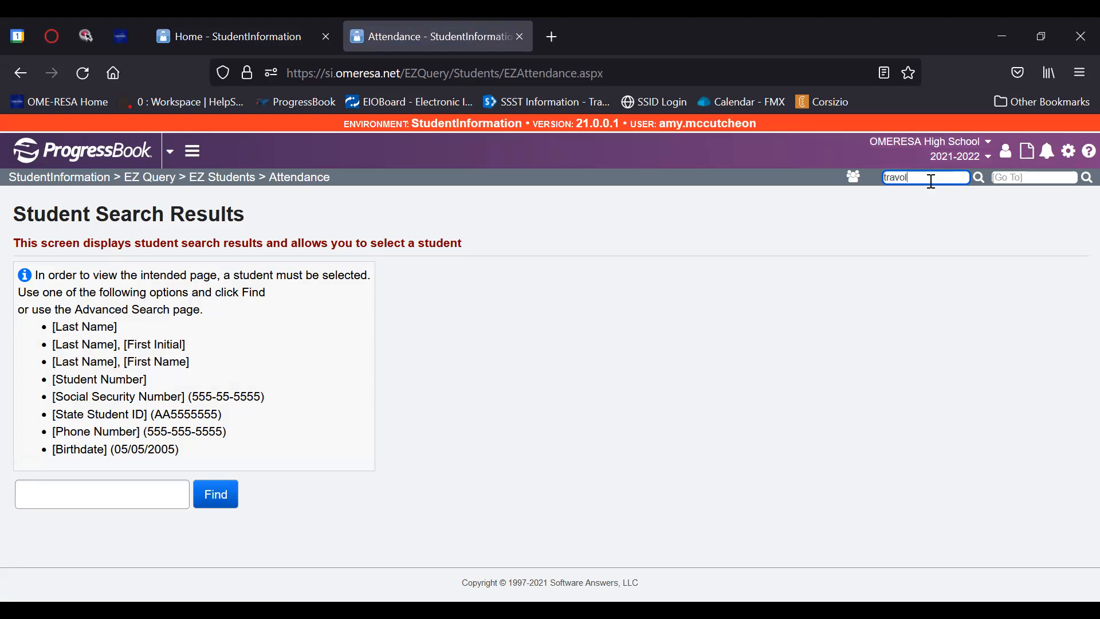
pyautogui.press('Return')
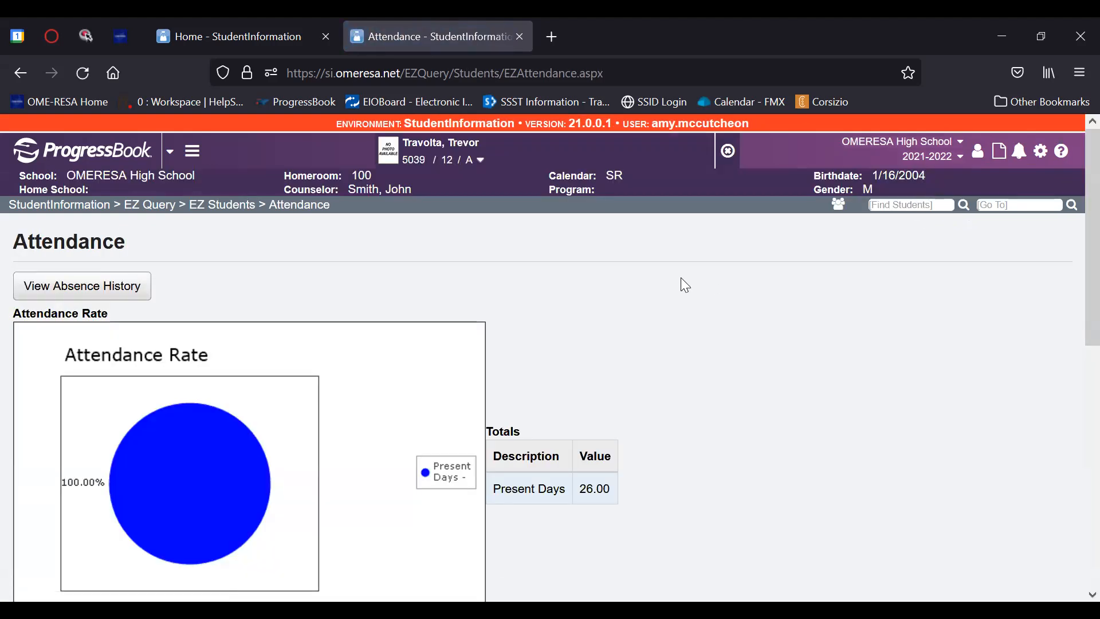
# Step: Review the 100% attendance rate, one tardy and one field trip, then return to EZ Students
pyautogui.scroll(-2, 683, 284)
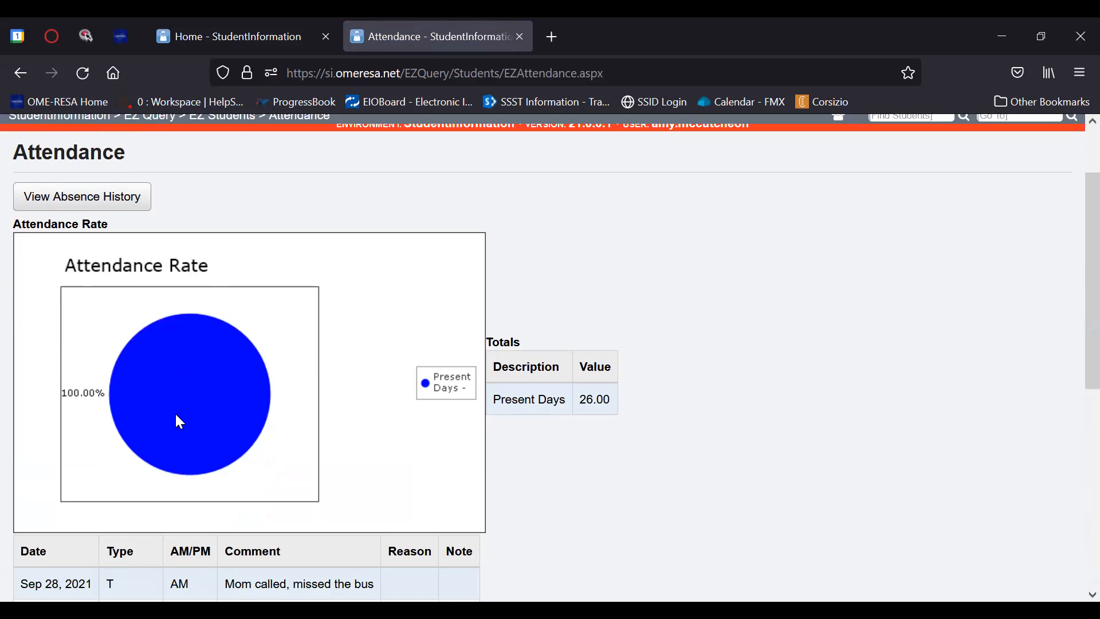
pyautogui.scroll(-2, 183, 402)
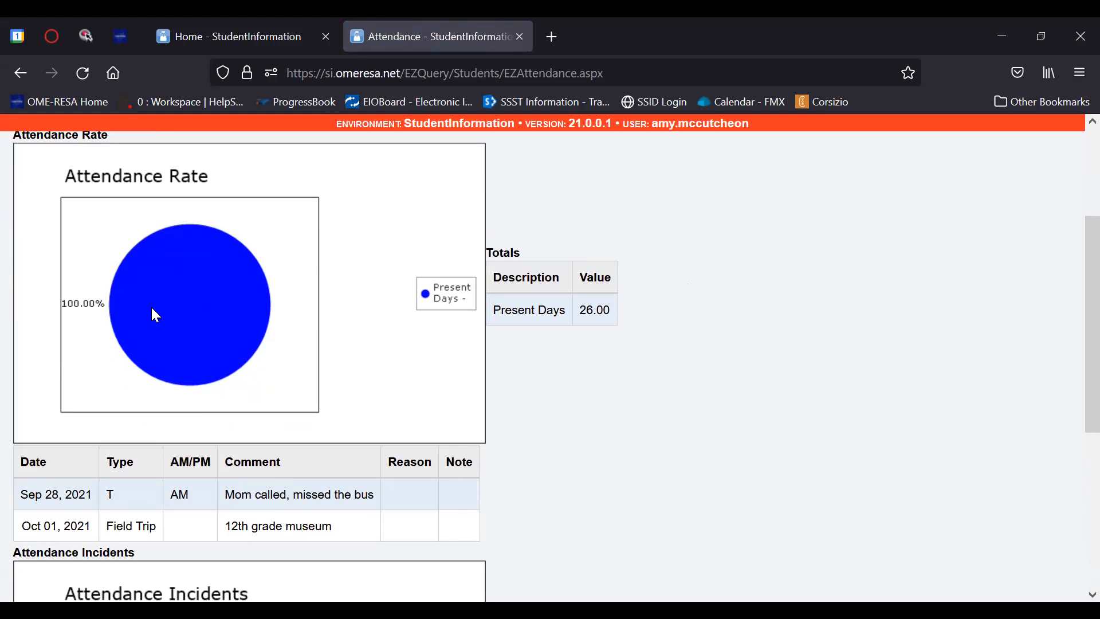
pyautogui.scroll(-4, 155, 315)
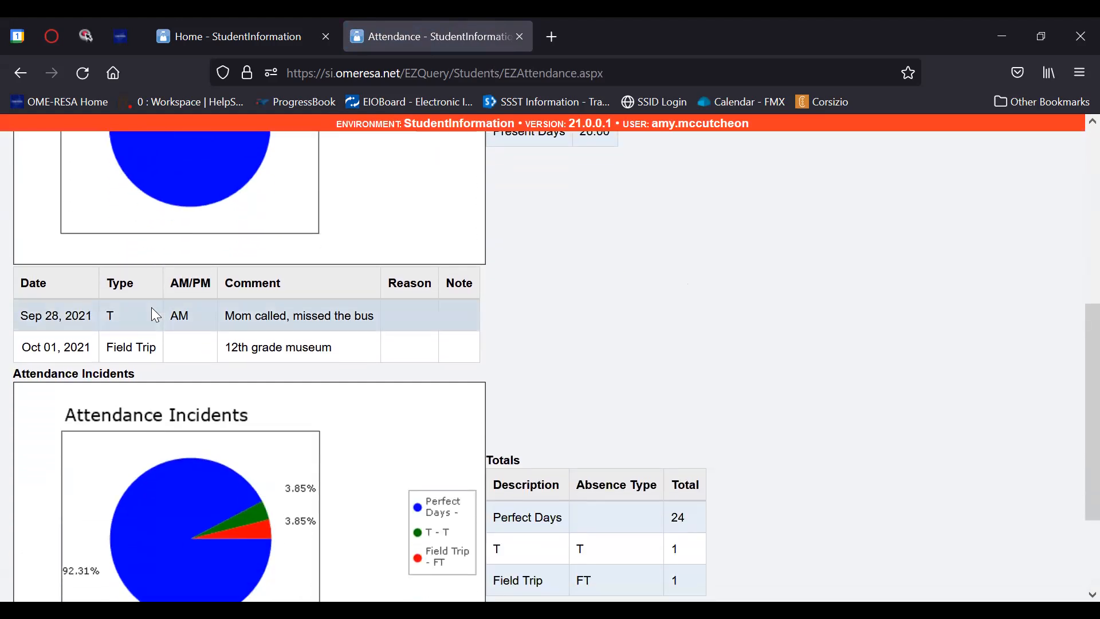
pyautogui.scroll(-2, 152, 309)
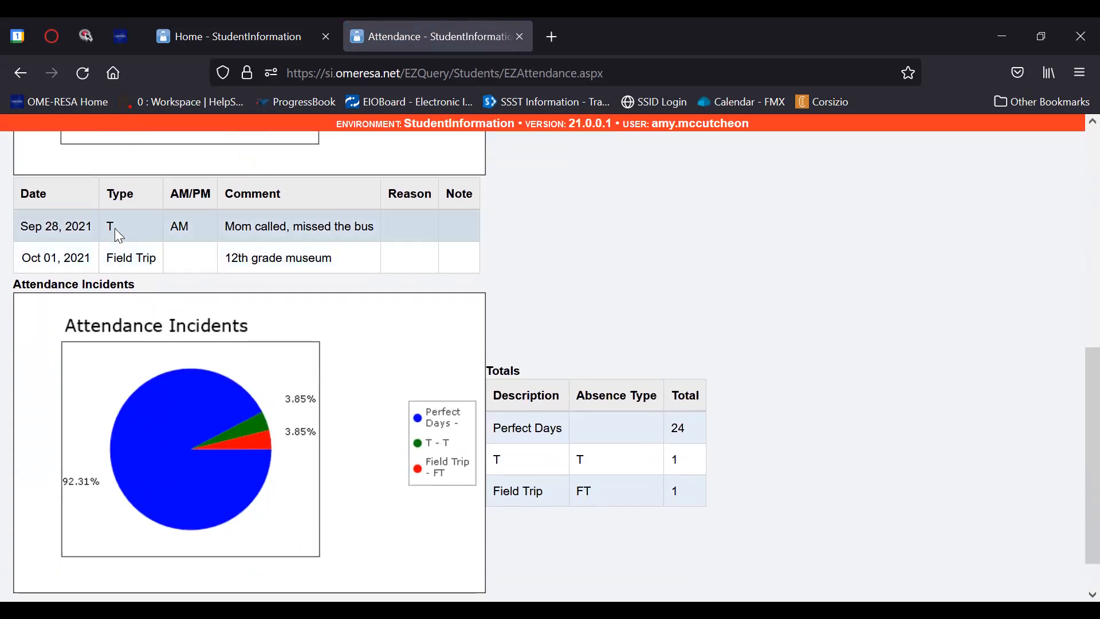
pyautogui.scroll(-1, 137, 238)
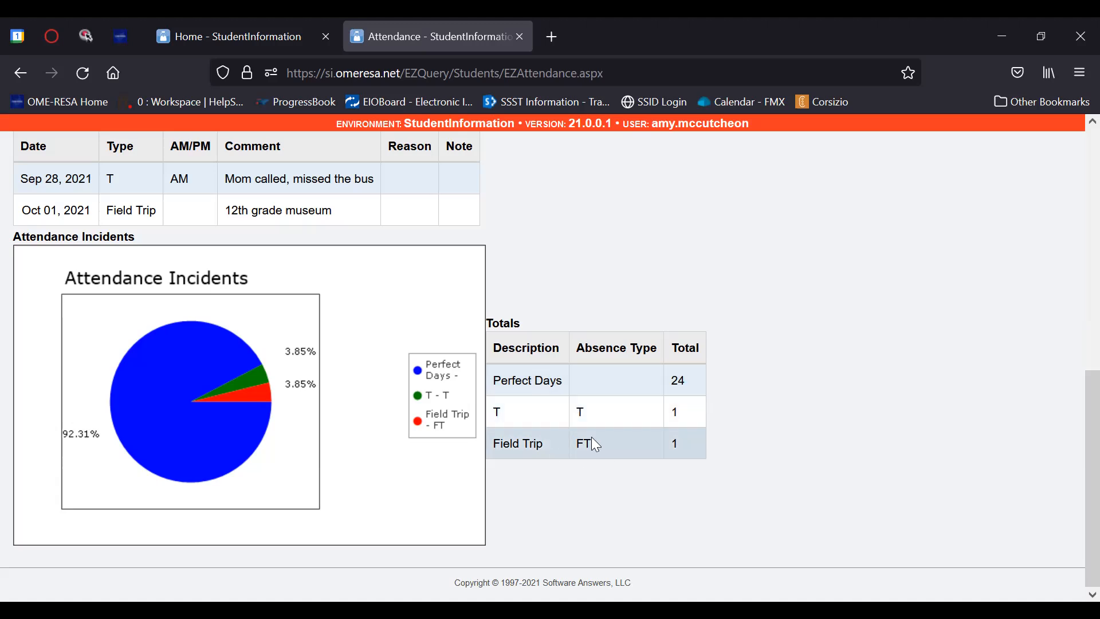
pyautogui.scroll(5, 591, 437)
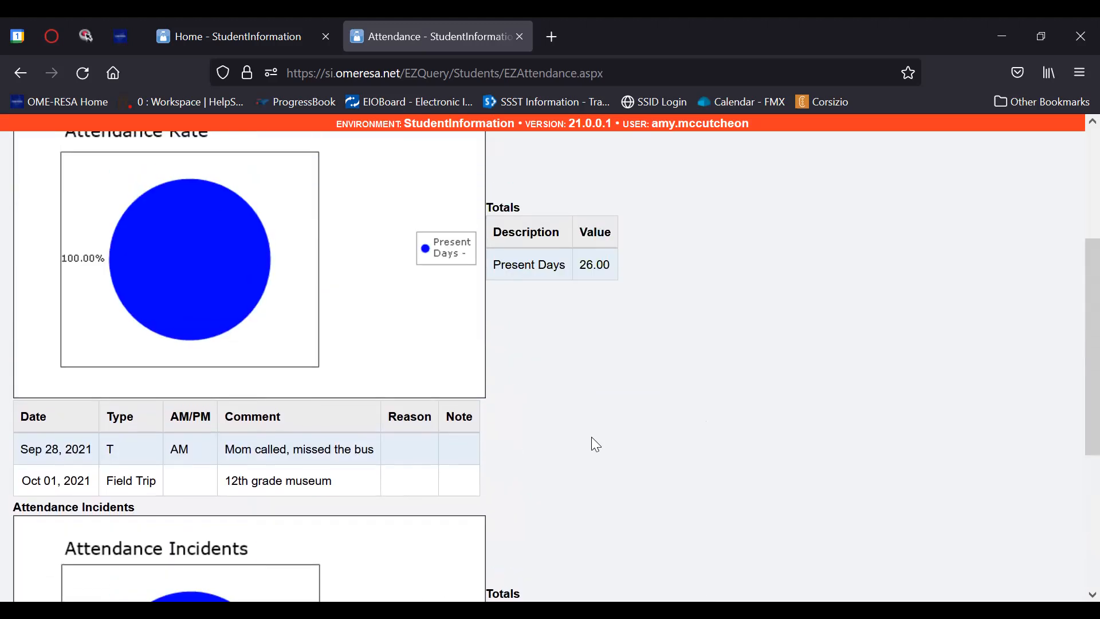
pyautogui.scroll(4, 592, 437)
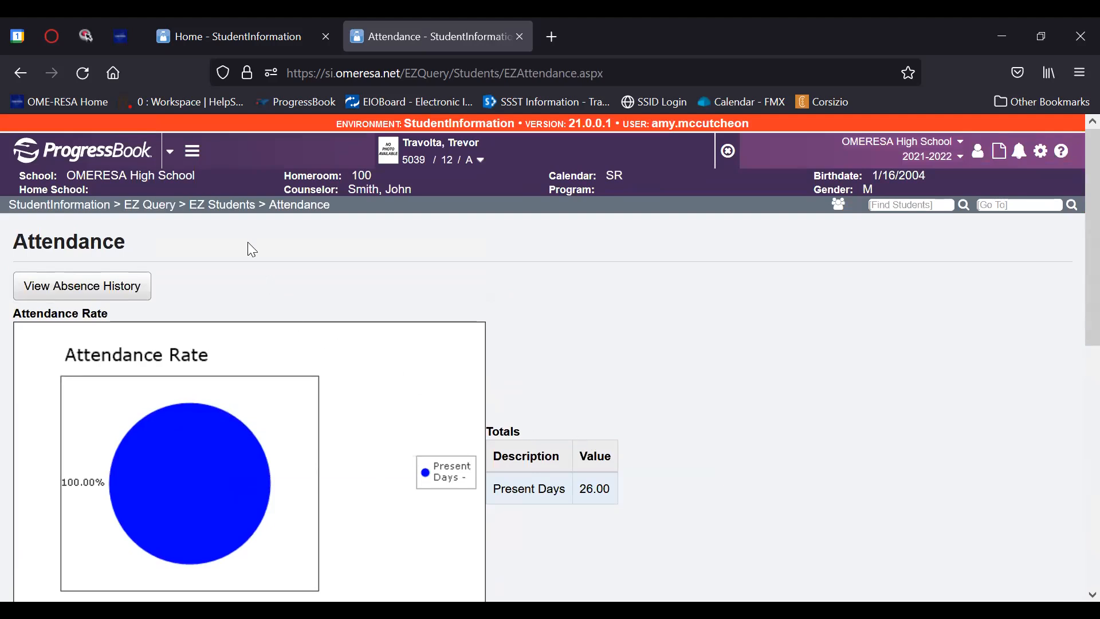
pyautogui.click(225, 206)
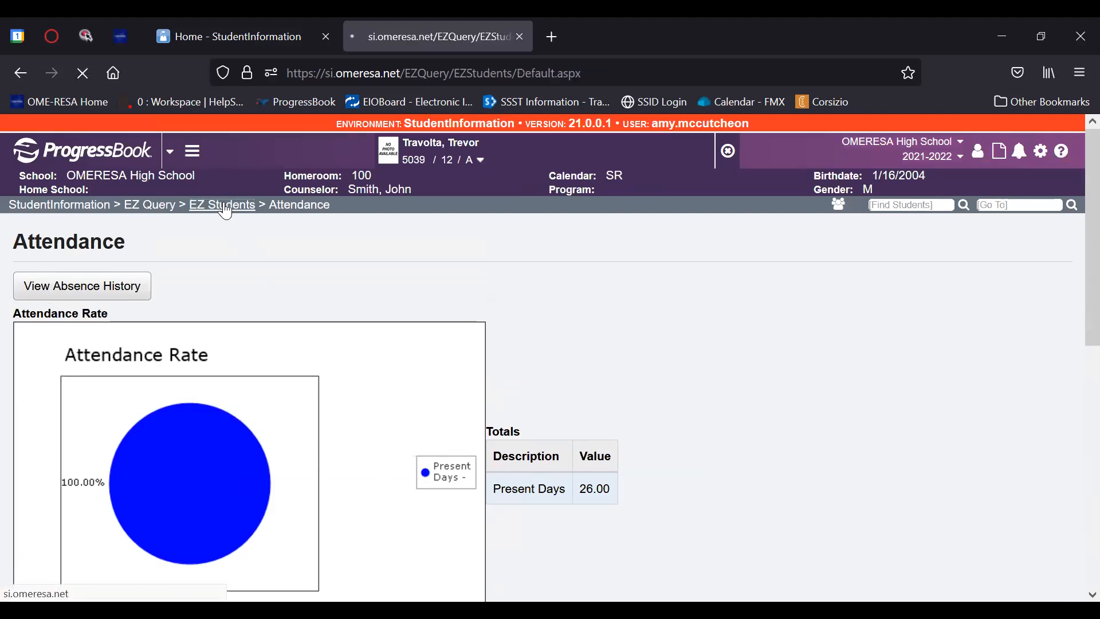
# Step: Open the student Contact query, keeping AddressLine as the display format
pyautogui.click(55, 332)
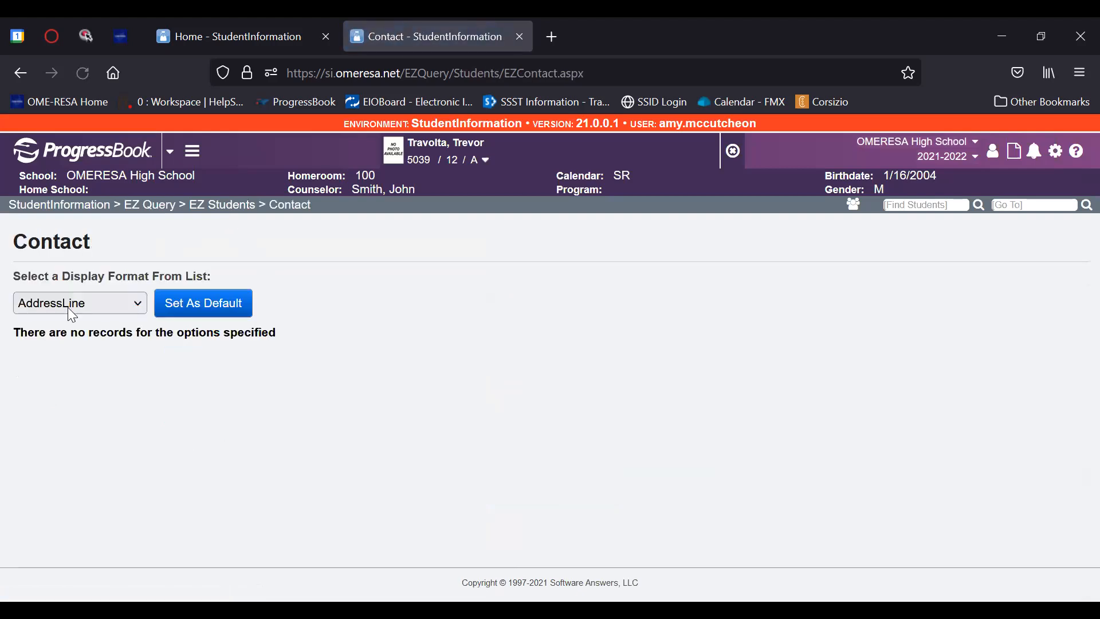
pyautogui.click(68, 307)
pyautogui.click(74, 349)
# Step: Go to the student's Contacts Summary and start adding a new contact
pyautogui.click(486, 160)
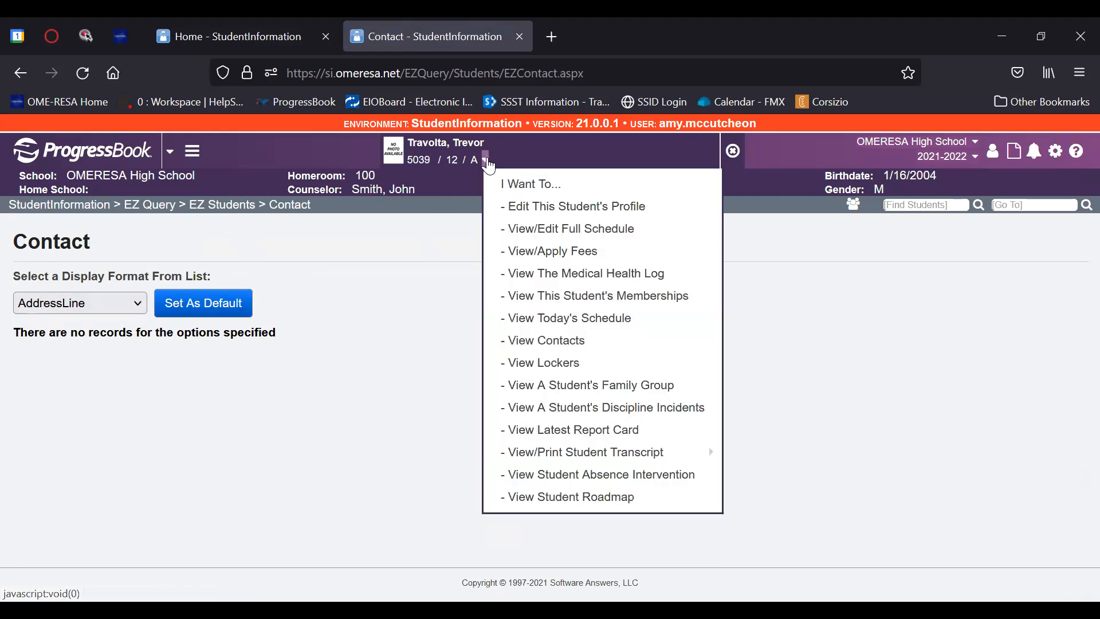
pyautogui.click(569, 344)
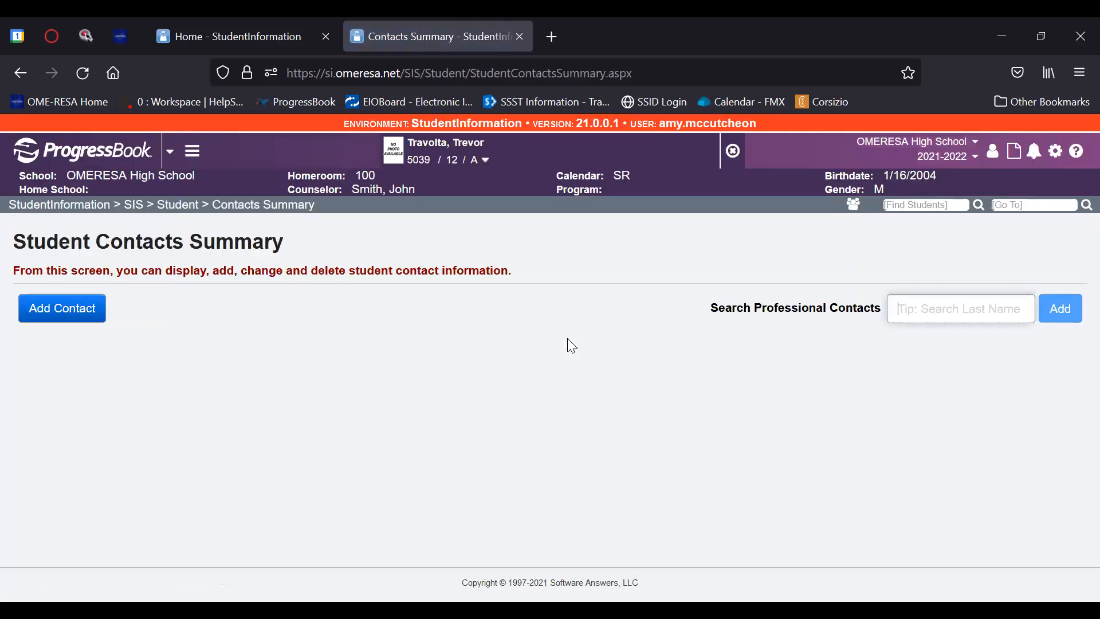
pyautogui.click(75, 307)
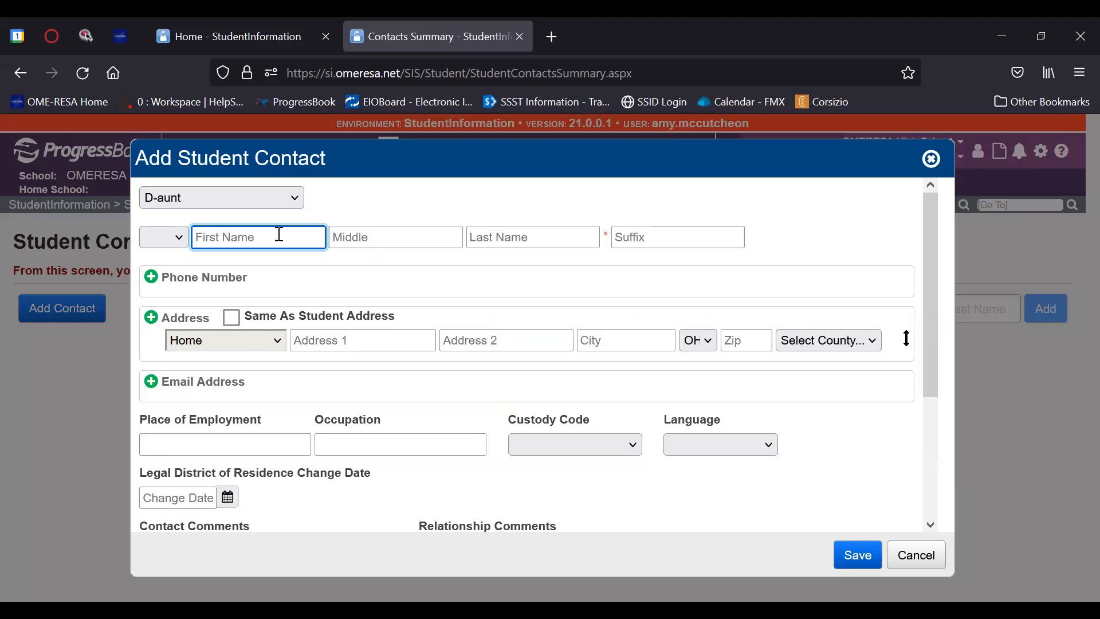
# Step: Enter the father's first and last name and set relationship to D-Father
pyautogui.write('John')
pyautogui.press('Tab')
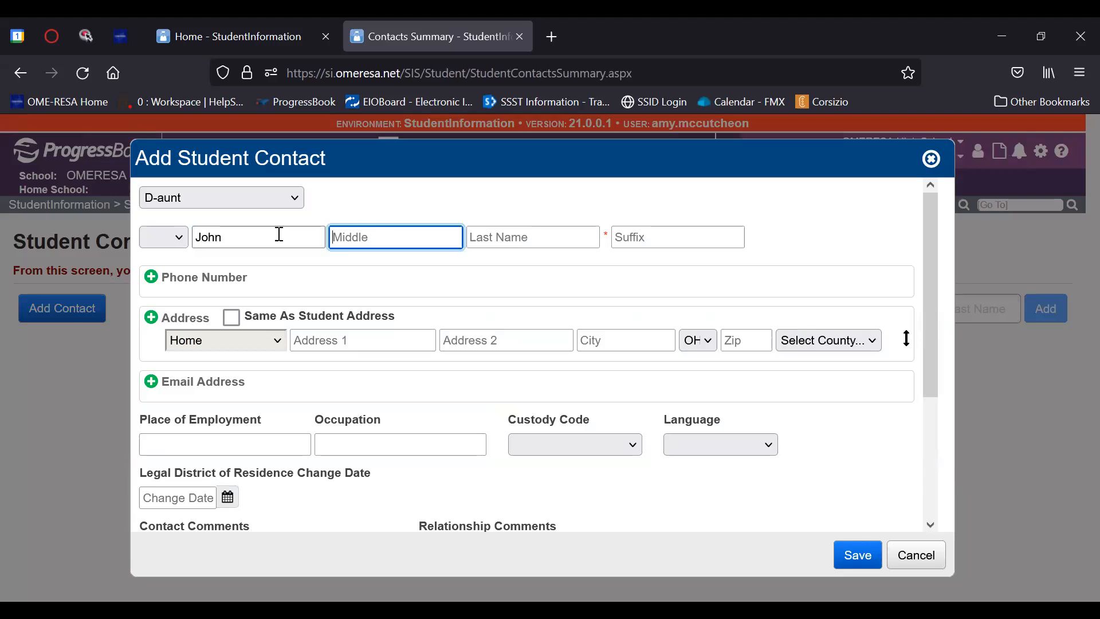
pyautogui.click(248, 196)
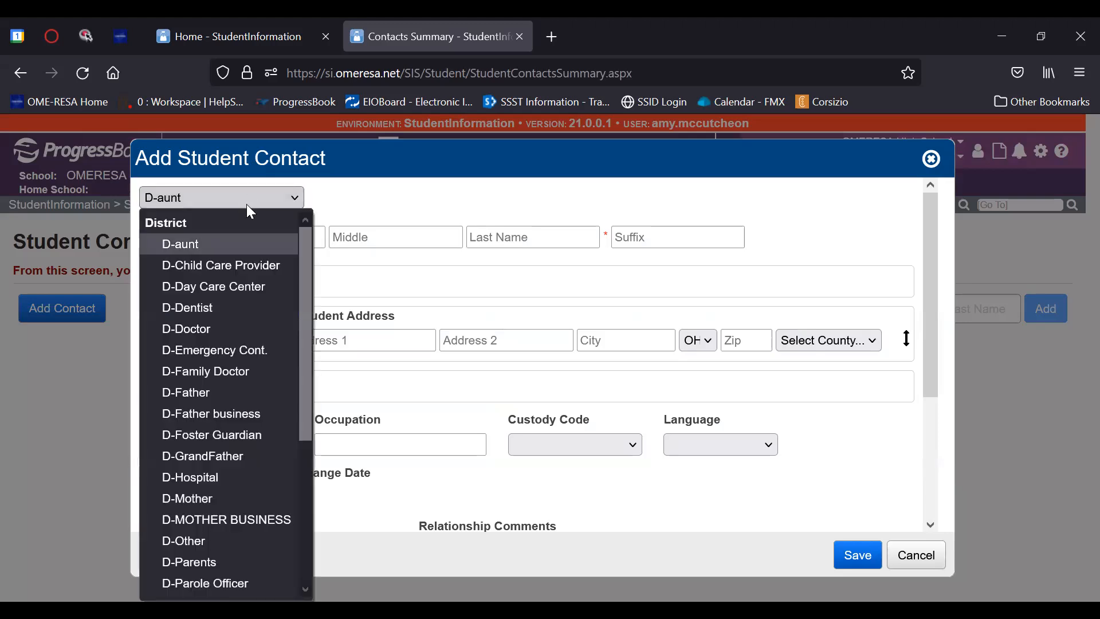
pyautogui.click(252, 393)
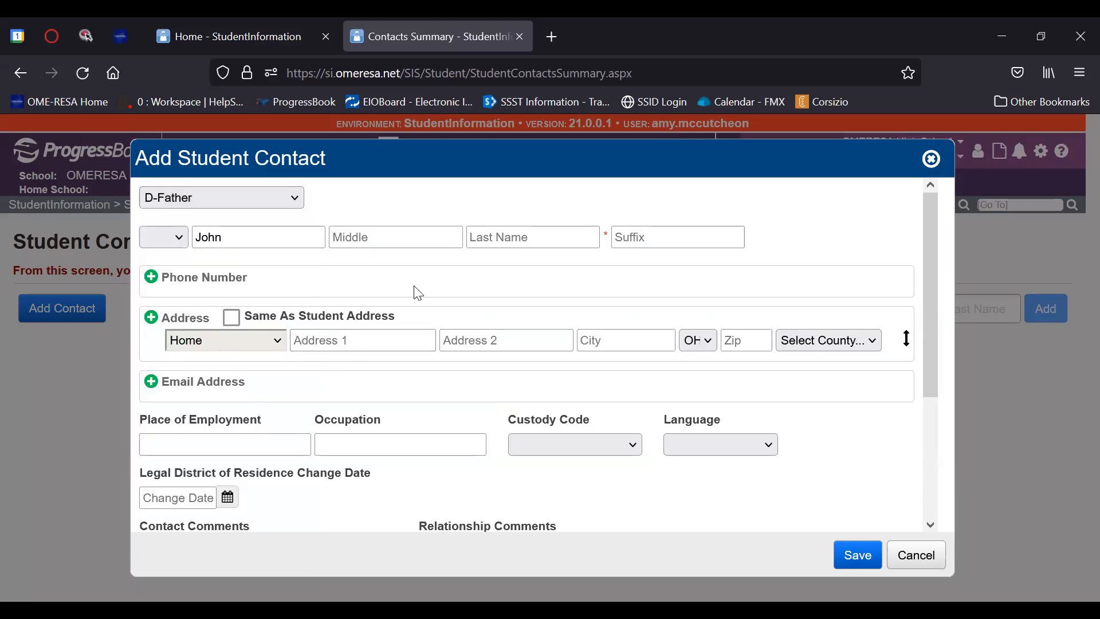
pyautogui.click(493, 236)
pyautogui.write('Travolta')
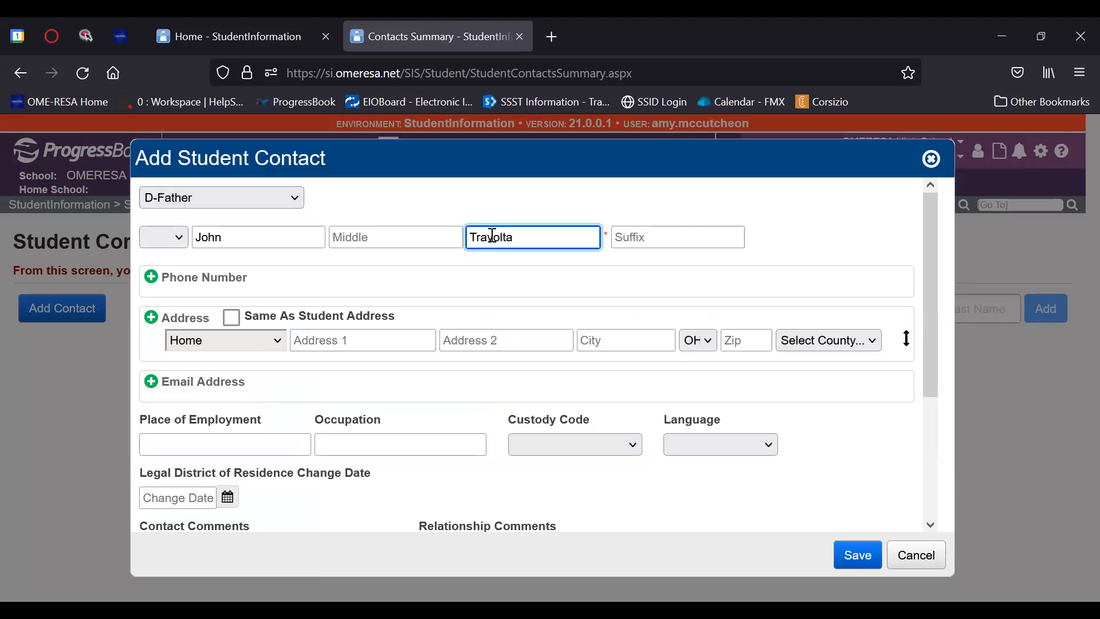
# Step: Flag the contact as legal guardian, pickup, emergency, medical, living-with-student, available-at-work, and save
pyautogui.scroll(-2, 411, 292)
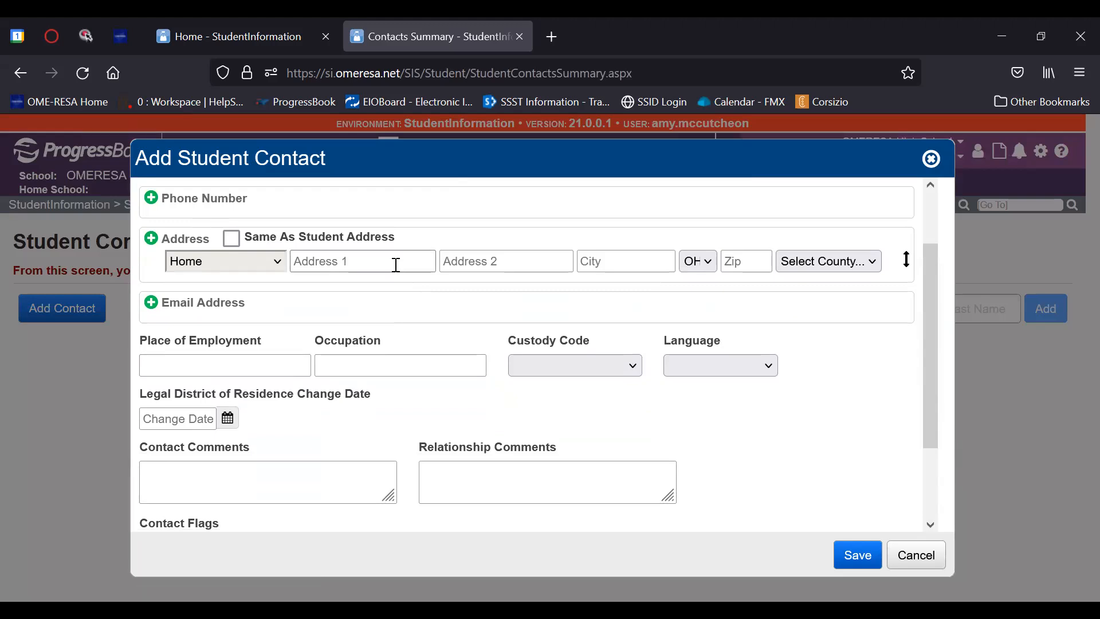
pyautogui.scroll(-3, 396, 265)
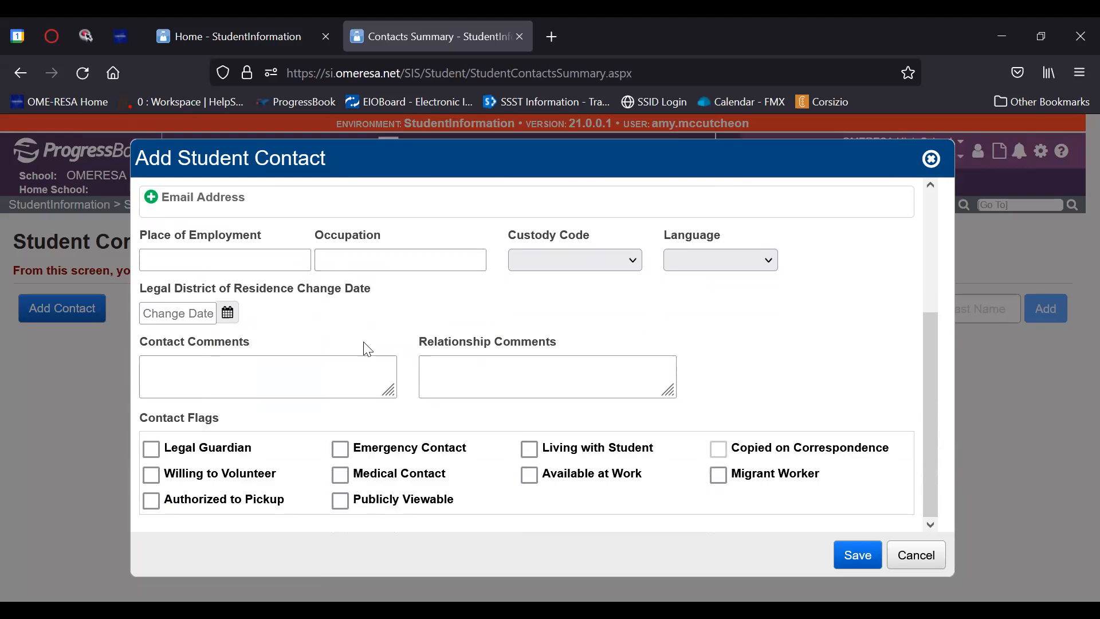
pyautogui.click(251, 448)
pyautogui.click(228, 502)
pyautogui.click(459, 449)
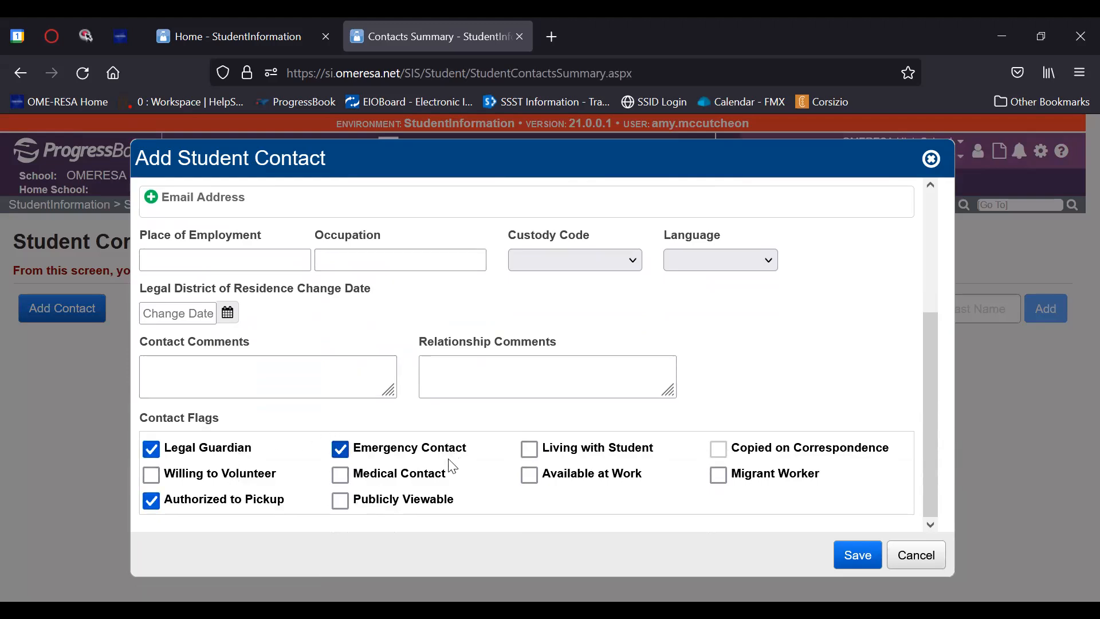
pyautogui.click(440, 477)
pyautogui.click(594, 460)
pyautogui.click(611, 476)
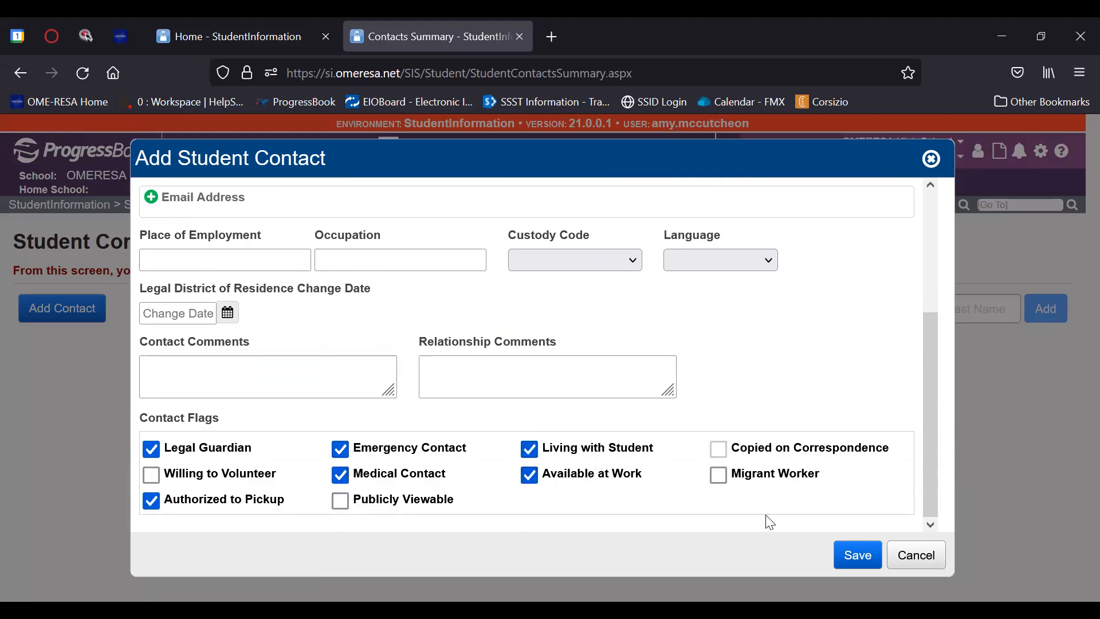
pyautogui.click(871, 558)
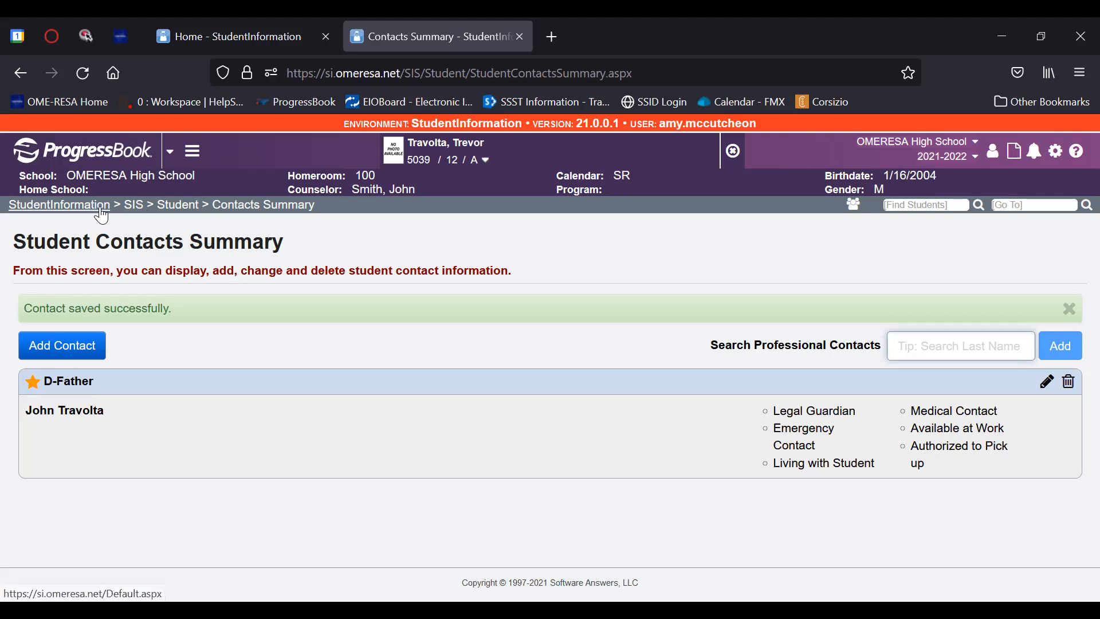
# Step: Open the EZ Students Contact report and switch its display format to AddressLabels
pyautogui.click(193, 163)
pyautogui.click(193, 181)
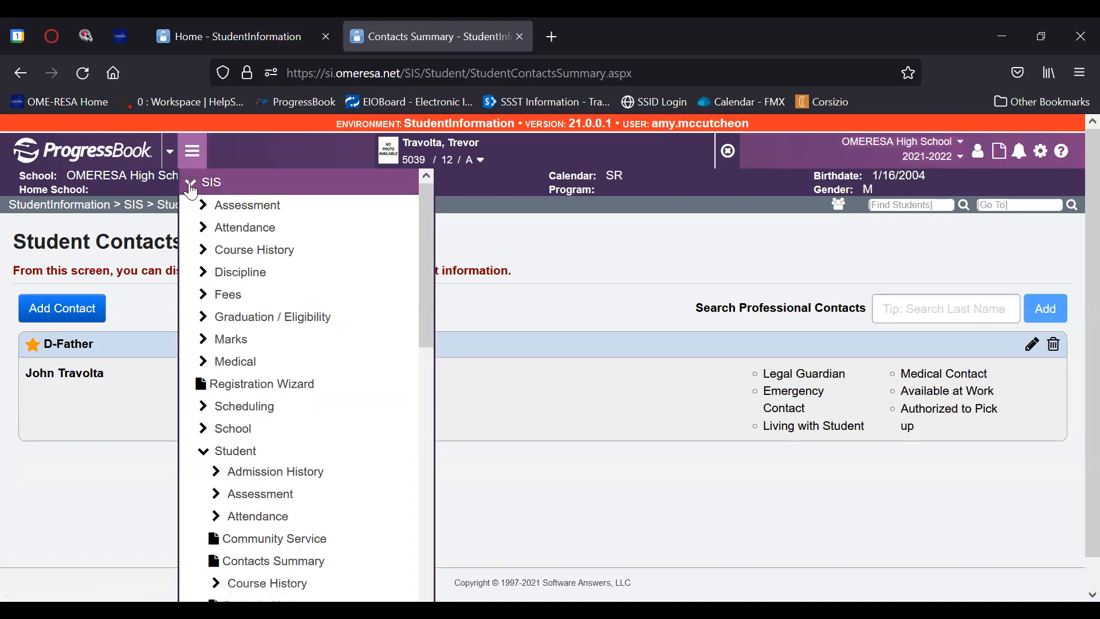
pyautogui.click(218, 241)
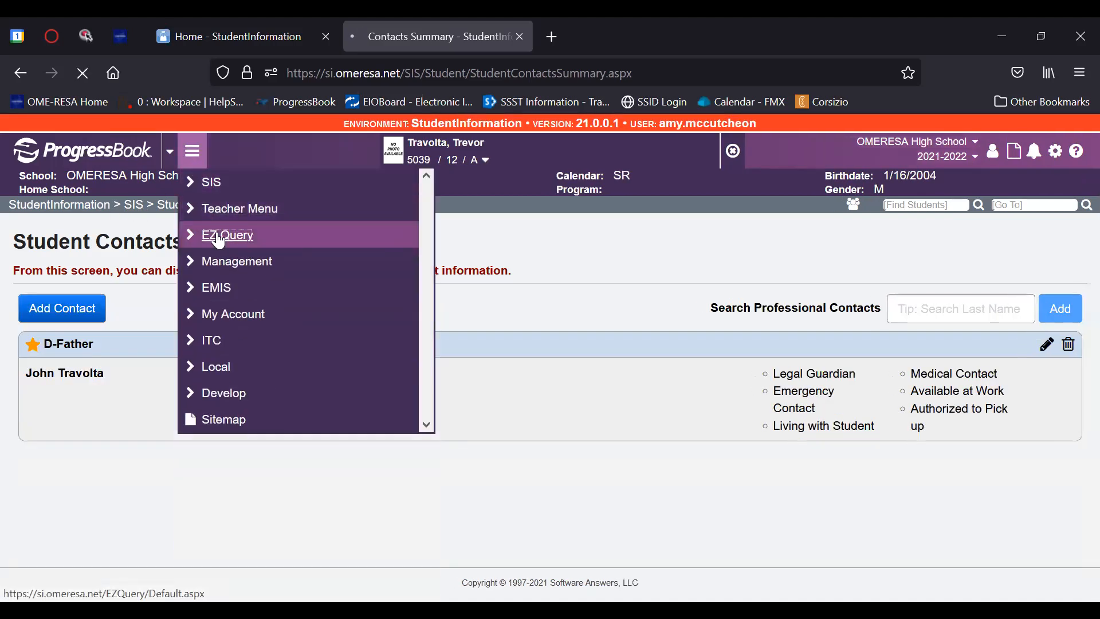
pyautogui.click(81, 304)
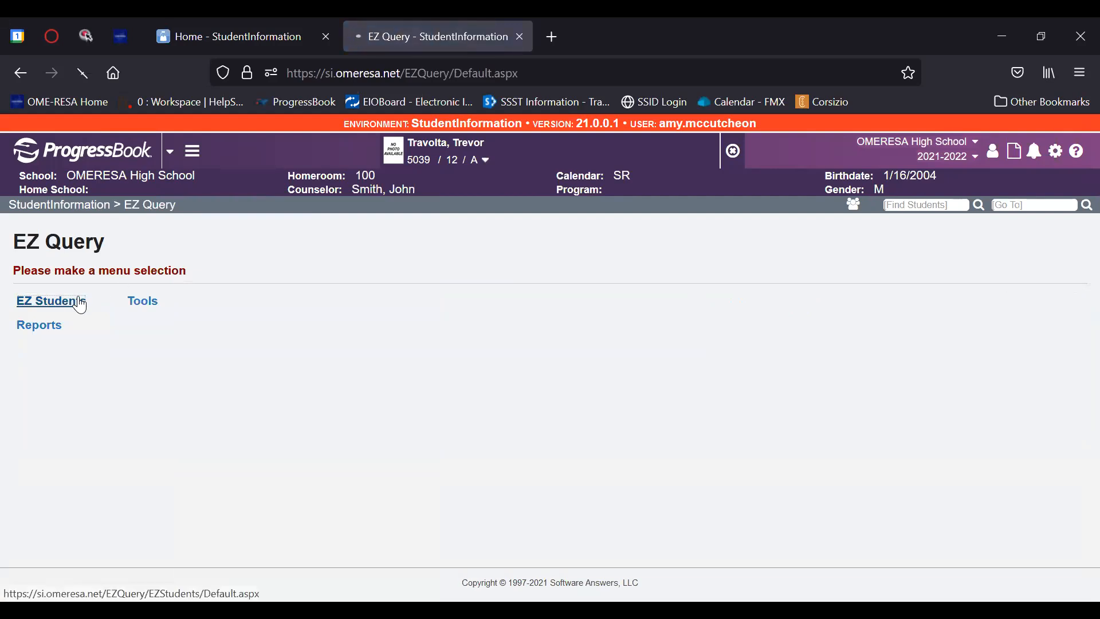
pyautogui.click(48, 331)
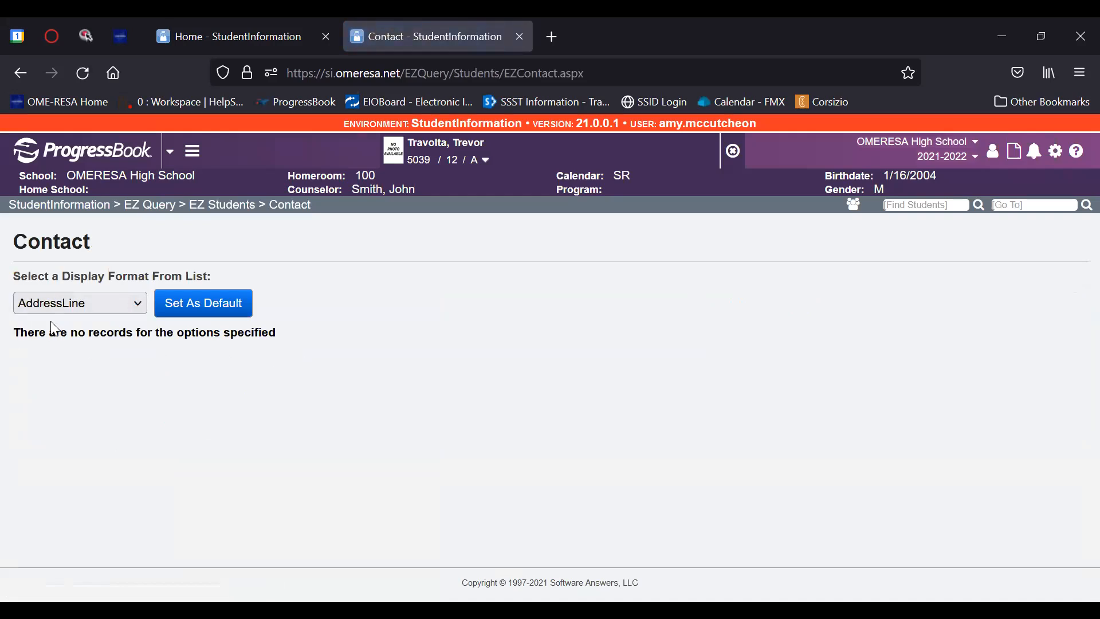
pyautogui.click(60, 308)
pyautogui.click(72, 328)
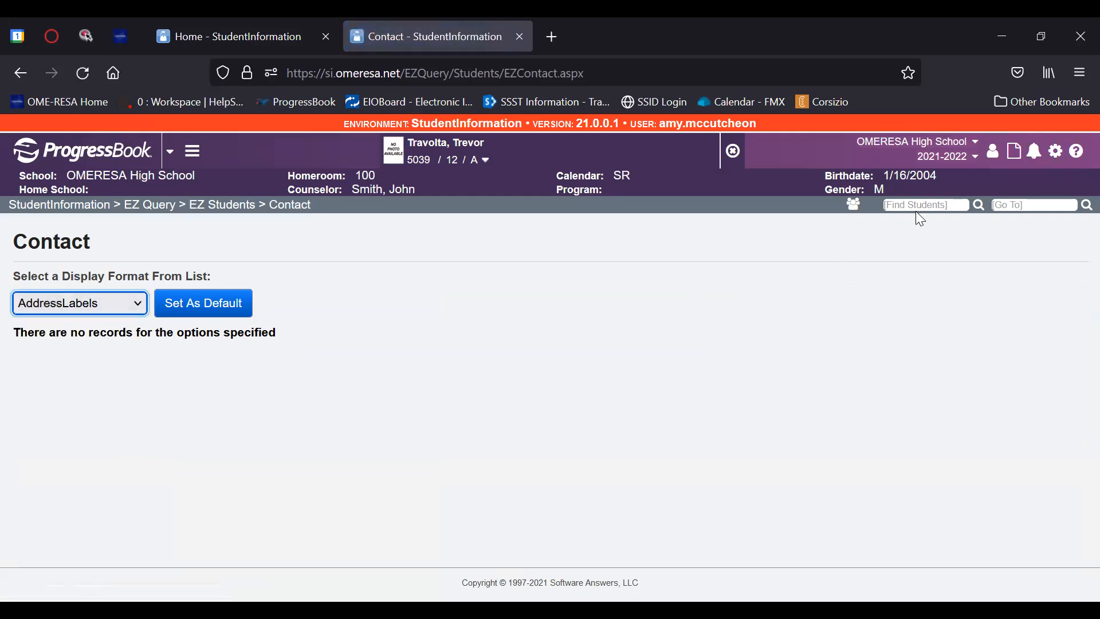
# Step: Change the building to OMERESA Elementary and bring up the student search
pyautogui.click(911, 143)
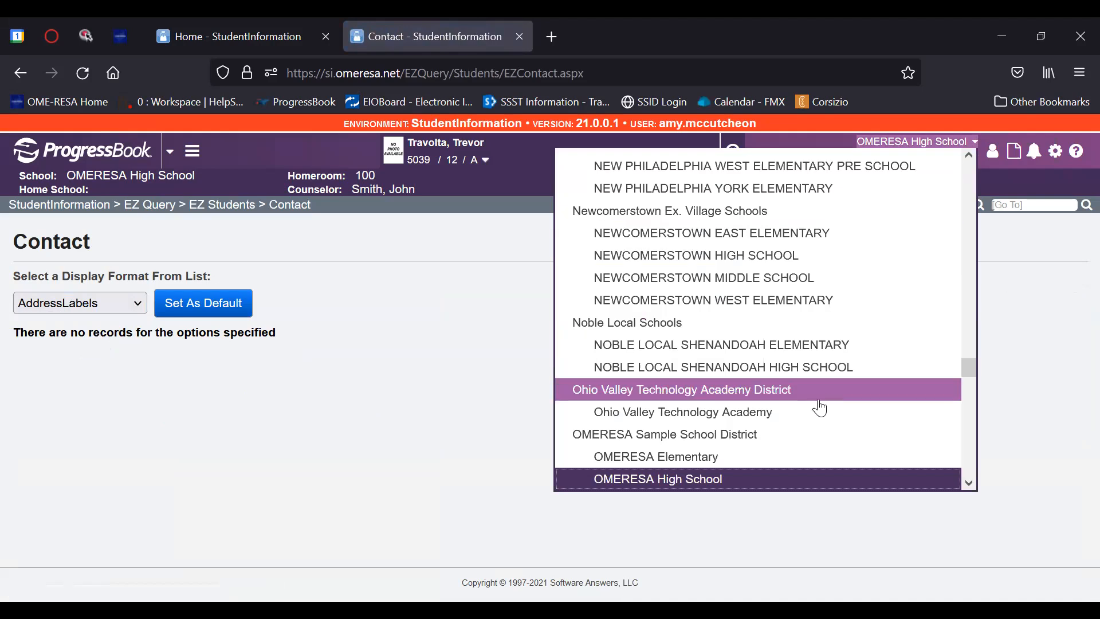
pyautogui.scroll(-3, 762, 401)
pyautogui.click(806, 380)
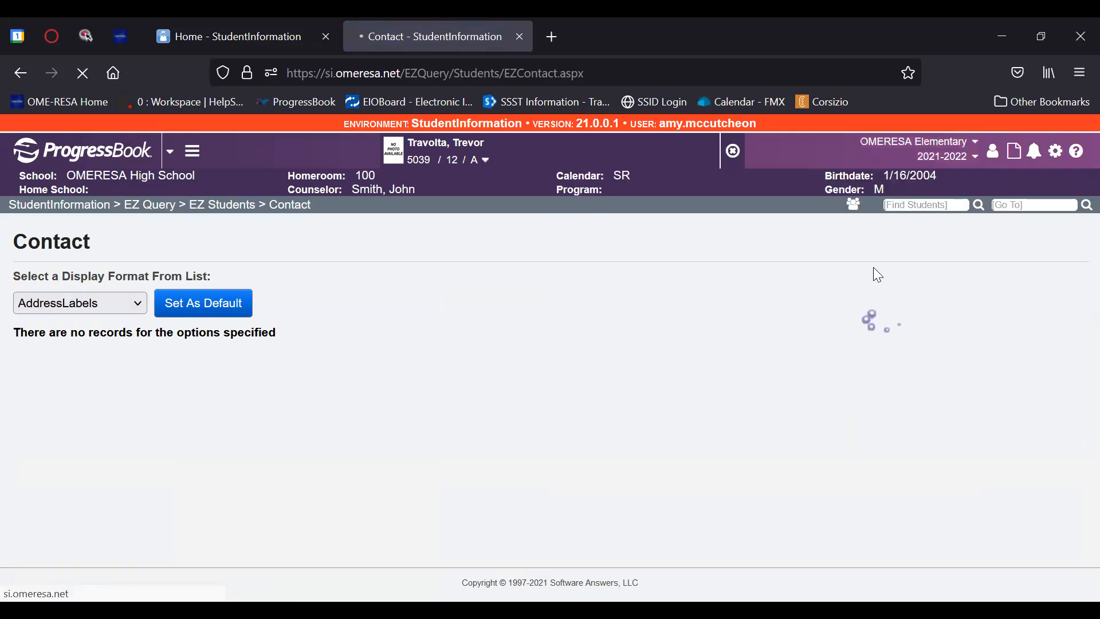
pyautogui.click(896, 180)
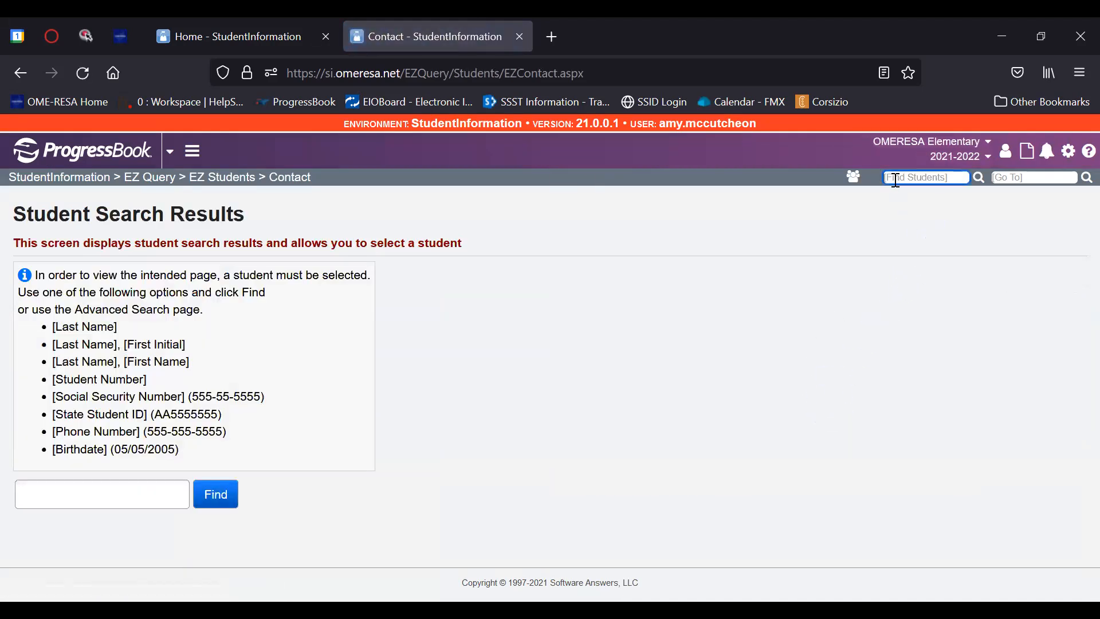
# Step: Search for the student by surname and open the first matching record
pyautogui.write('brown')
pyautogui.press('Return')
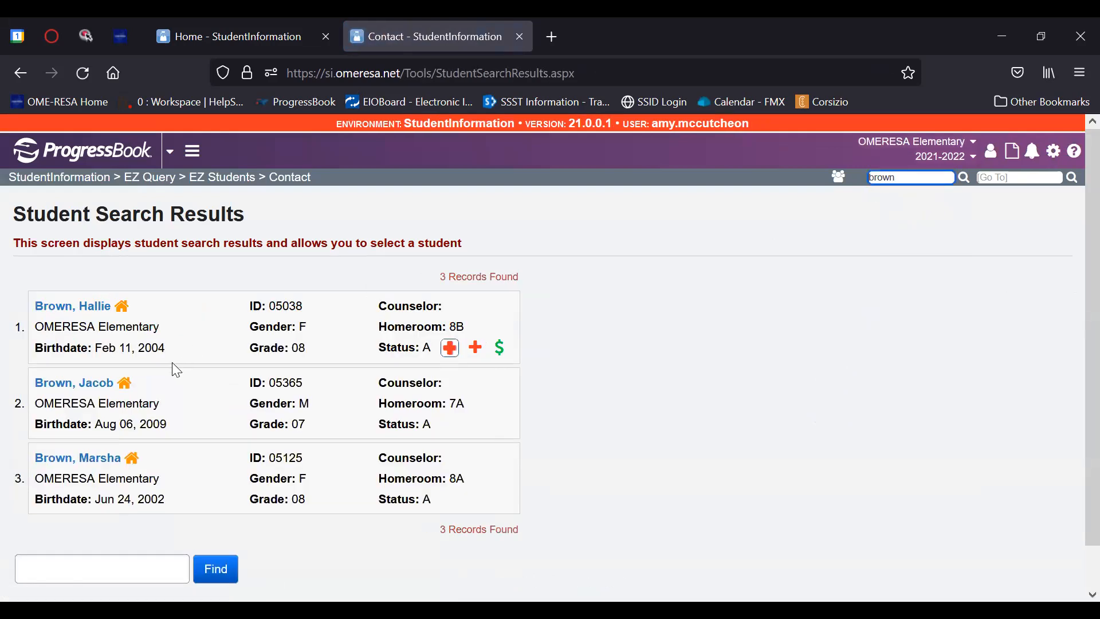
pyautogui.click(87, 308)
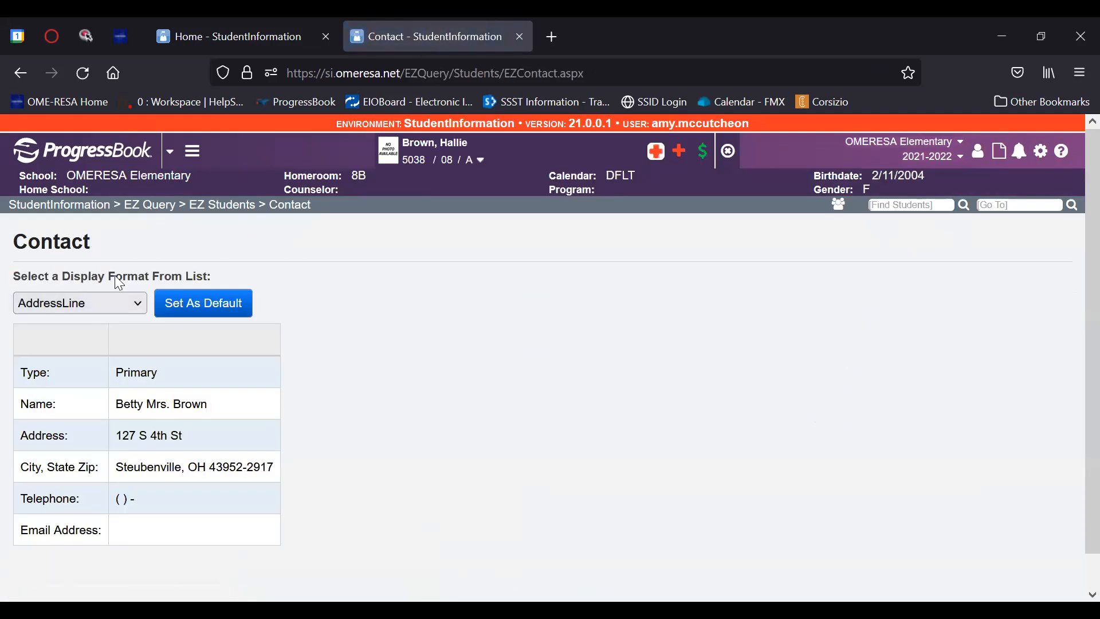
# Step: Try AddressLabels, AddressLine2 and AddressLineGrid formats, setting AddressLineGrid as the default
pyautogui.click(54, 303)
pyautogui.click(72, 324)
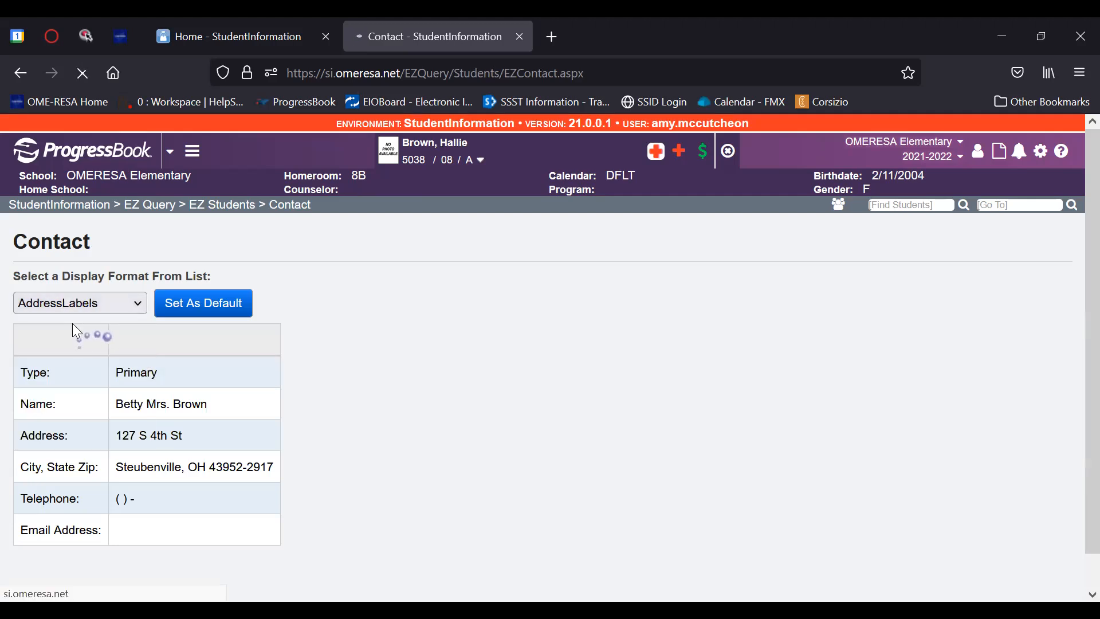
pyautogui.click(76, 309)
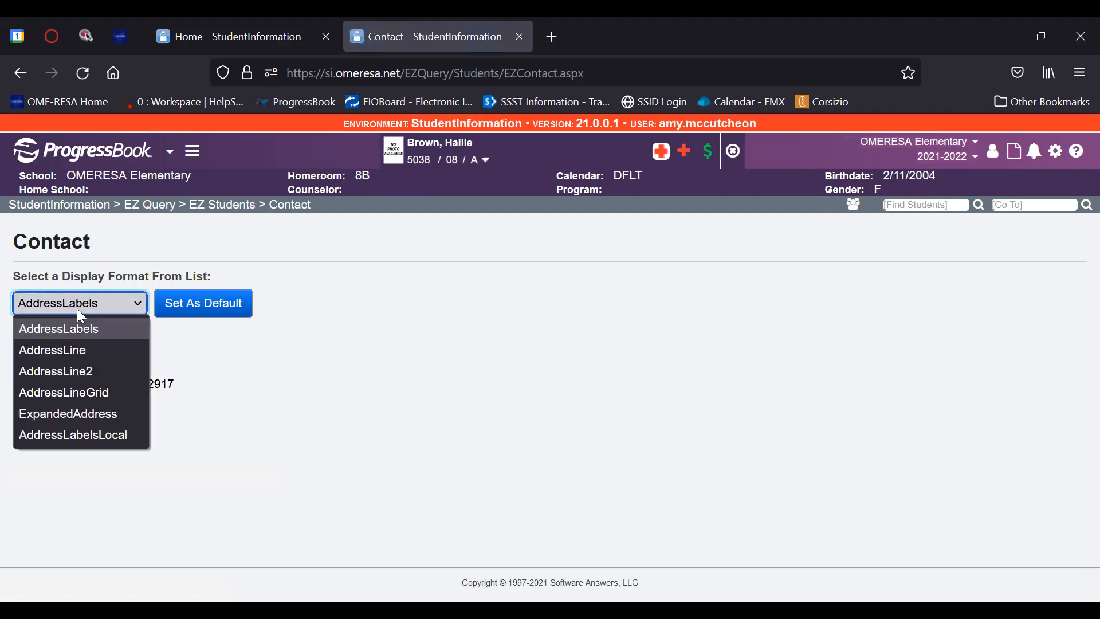
pyautogui.click(100, 366)
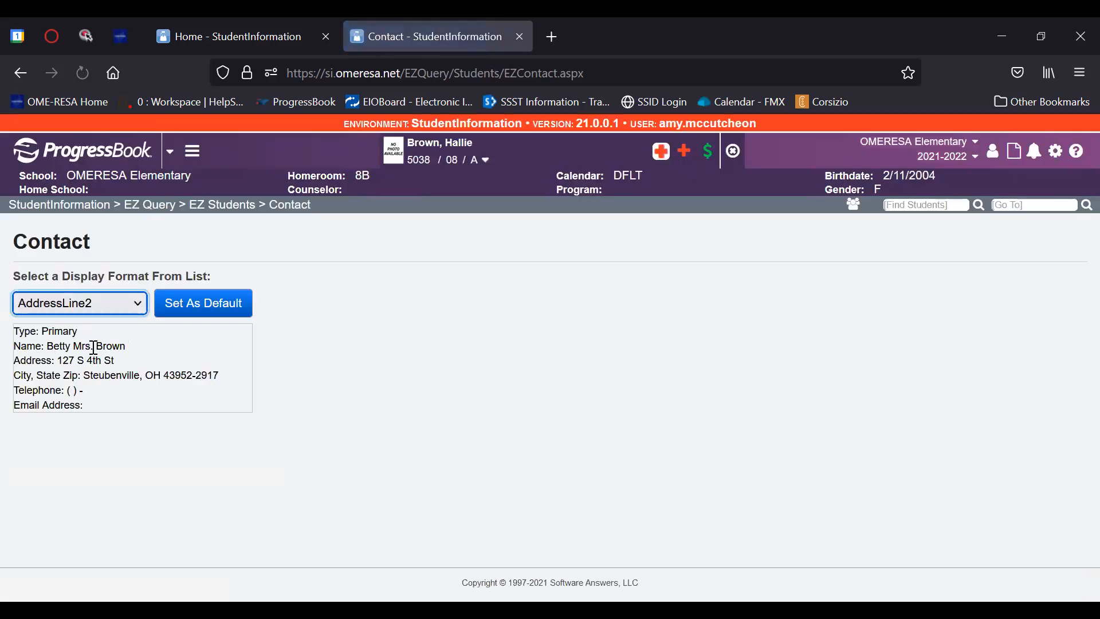
pyautogui.click(90, 309)
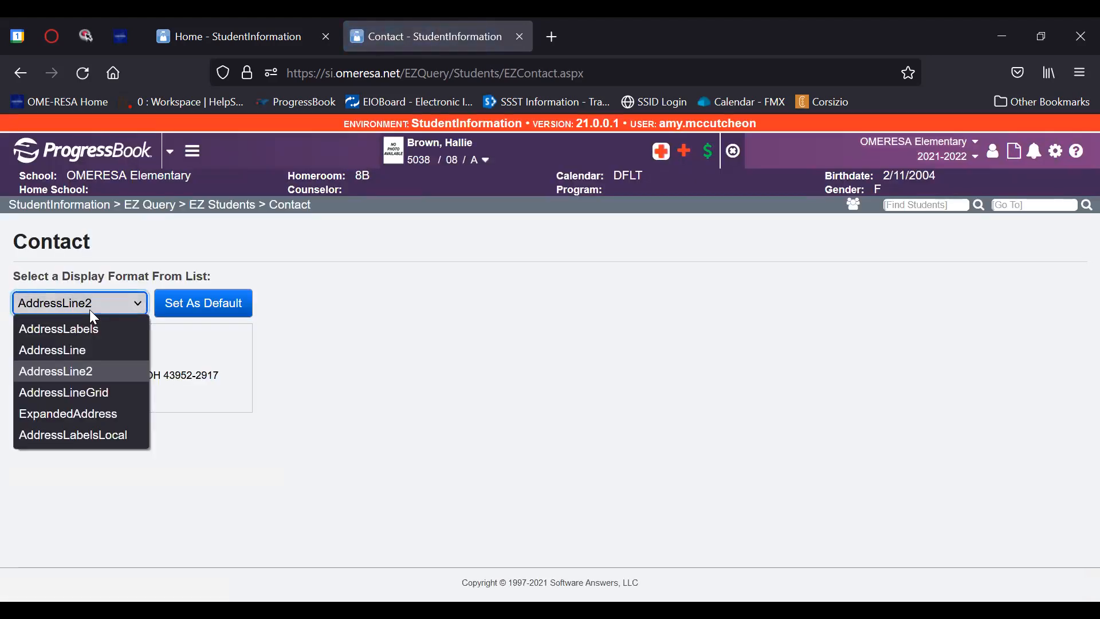
pyautogui.click(96, 390)
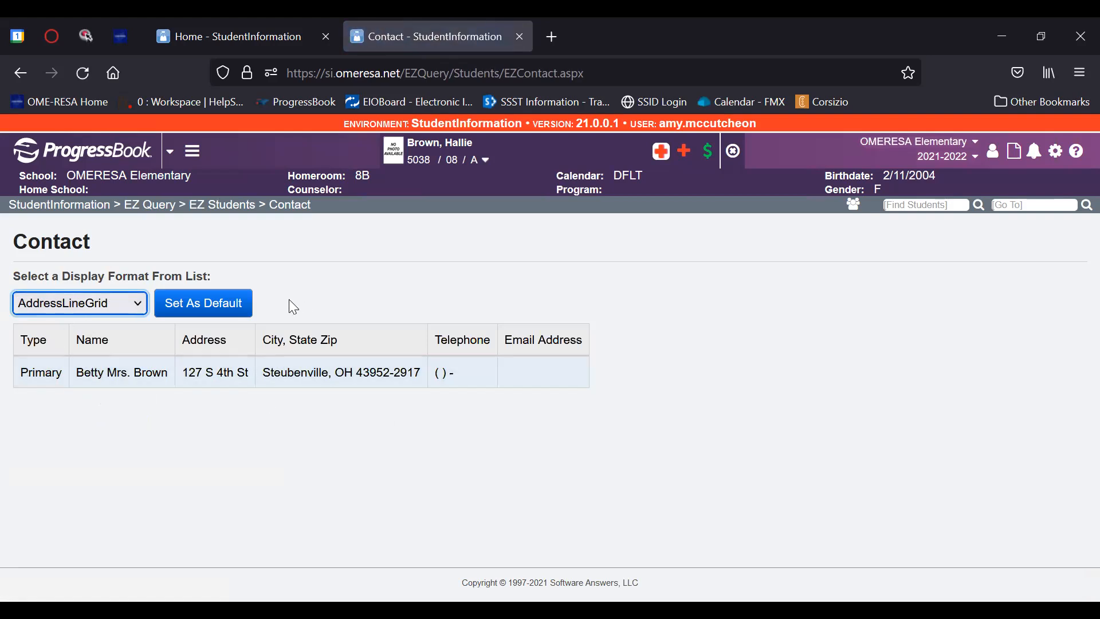
pyautogui.click(239, 304)
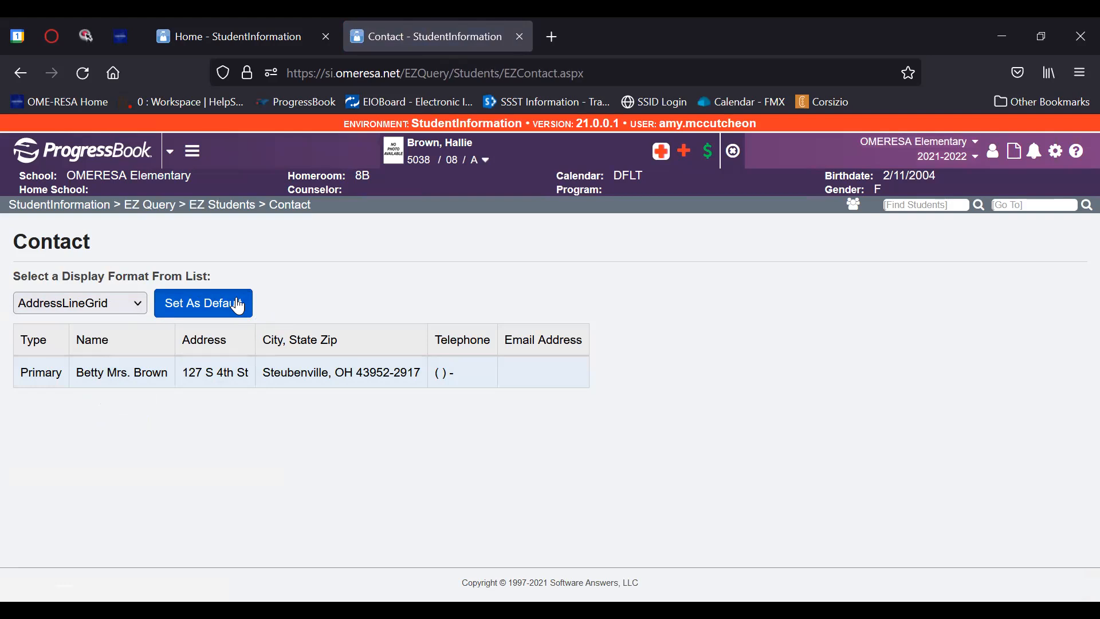
pyautogui.click(209, 213)
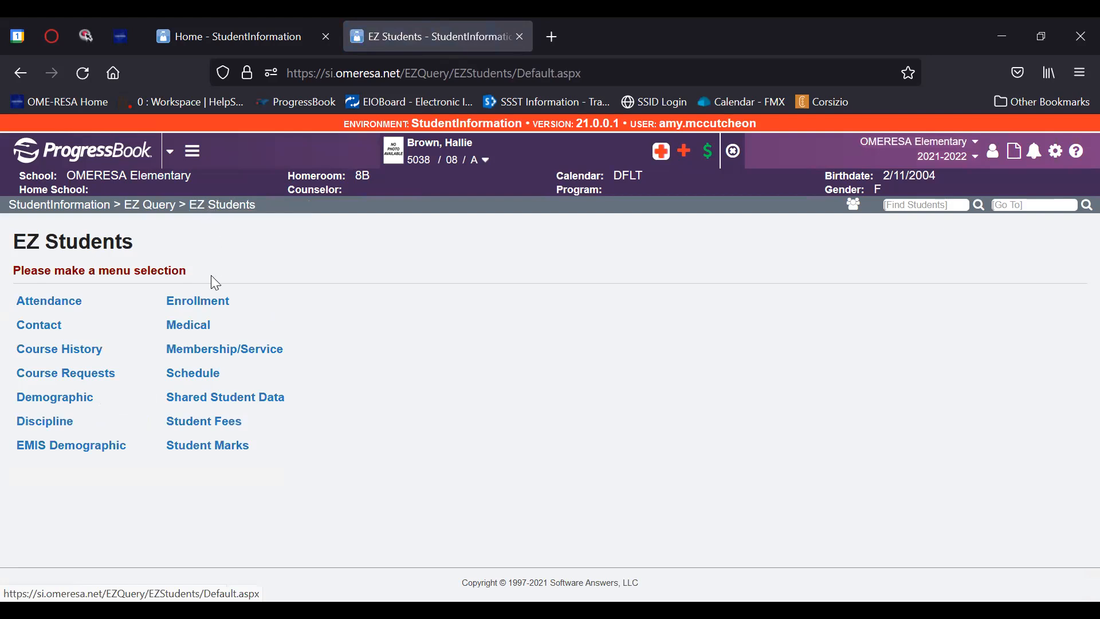
pyautogui.click(93, 401)
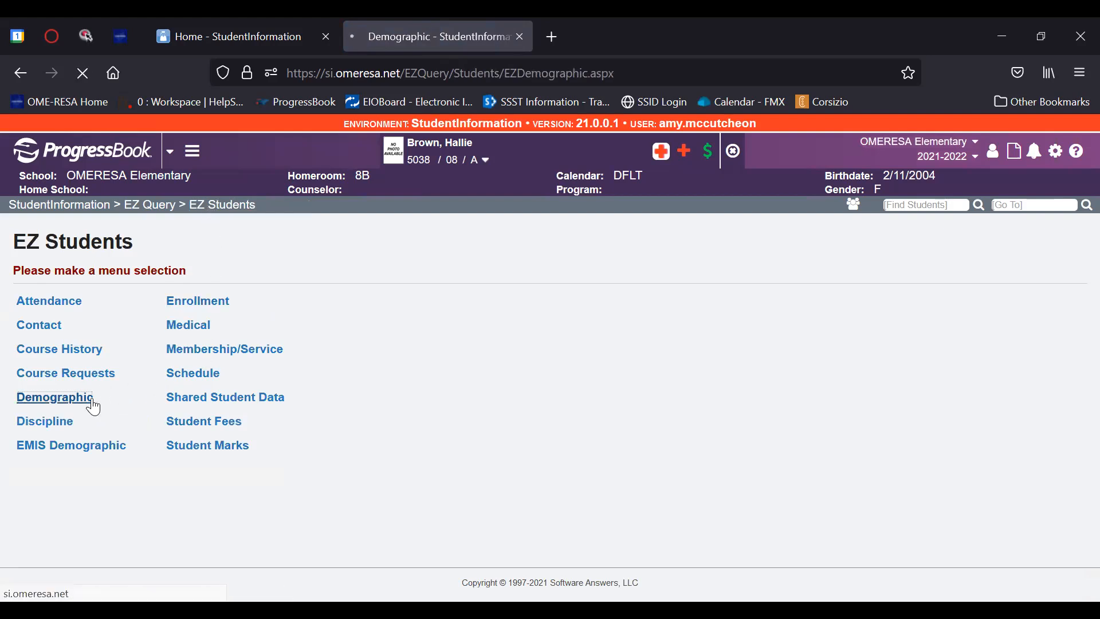
pyautogui.scroll(-2, 92, 398)
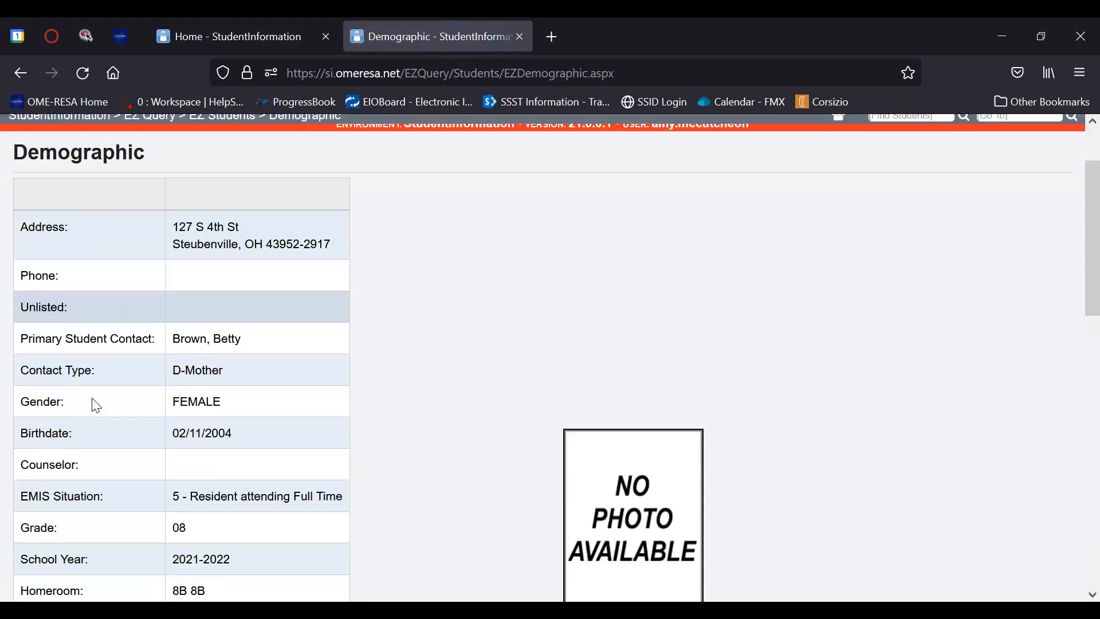
pyautogui.scroll(-2, 96, 406)
pyautogui.scroll(-3, 96, 406)
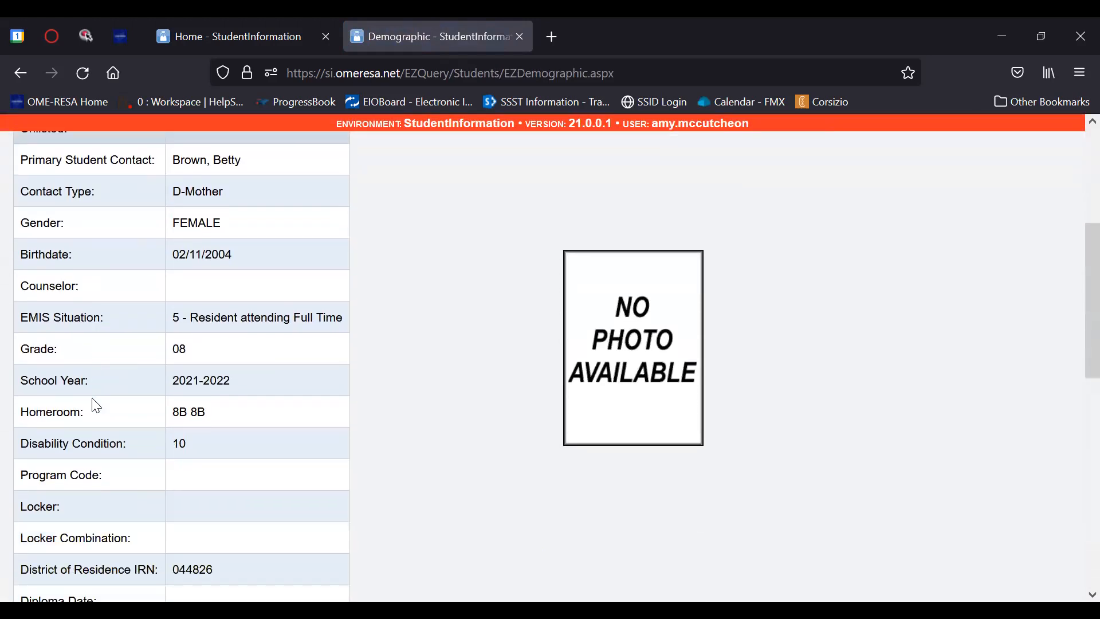
pyautogui.scroll(-4, 96, 406)
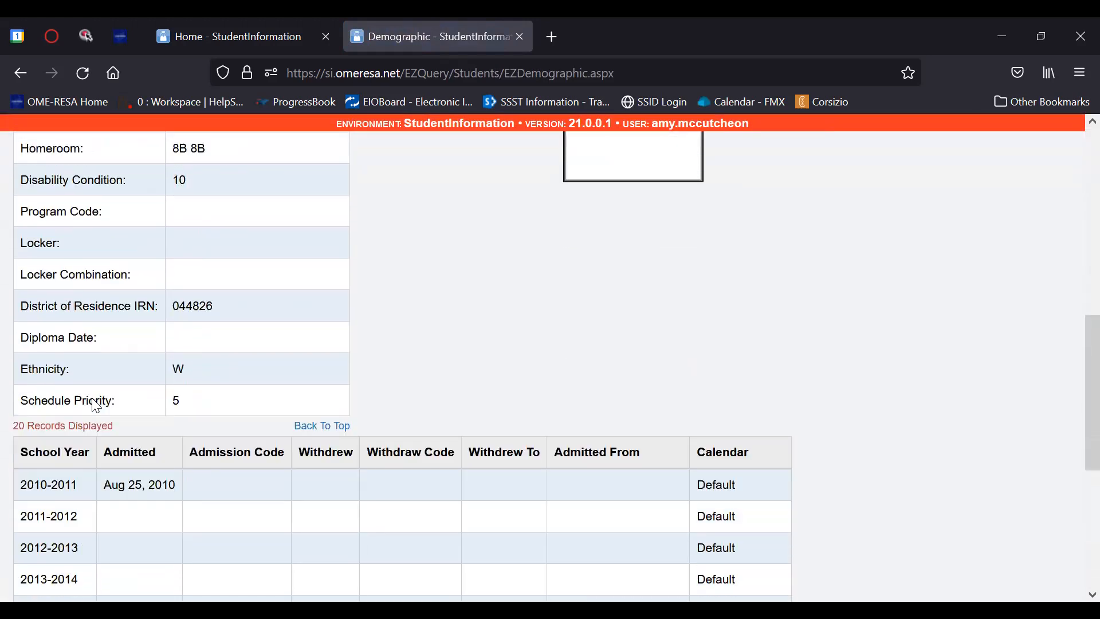
pyautogui.scroll(-5, 95, 405)
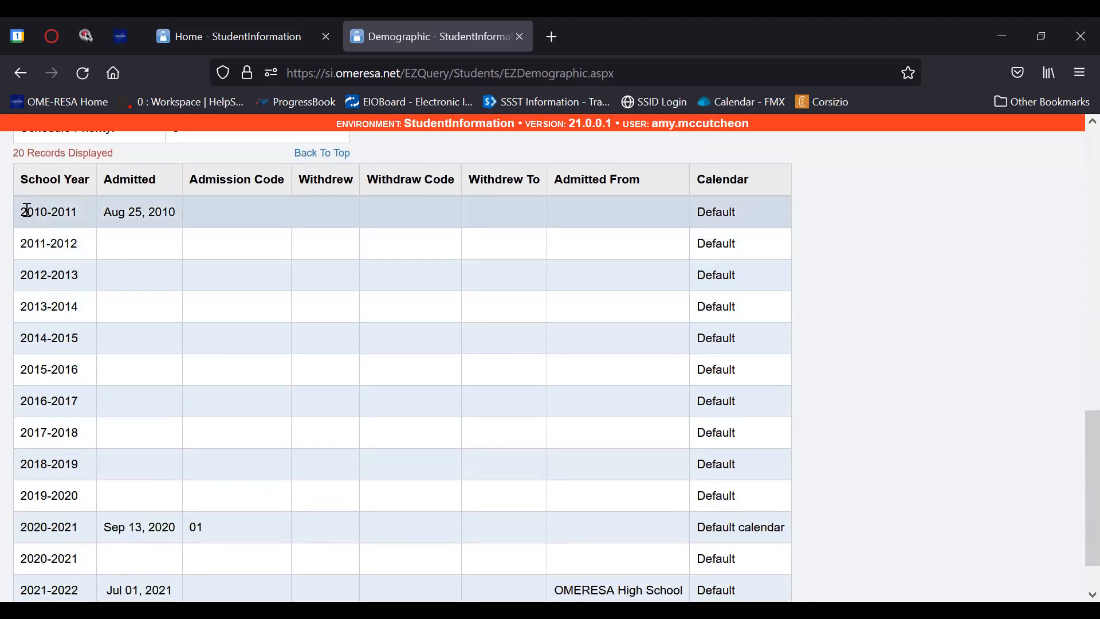
pyautogui.scroll(-1, 27, 210)
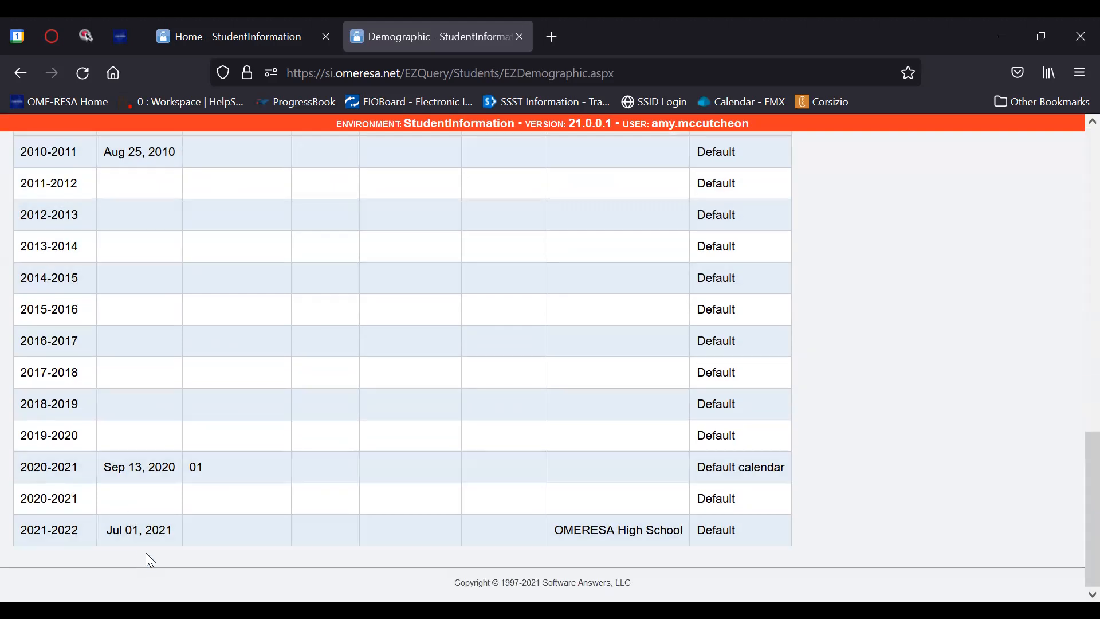
pyautogui.scroll(7, 146, 553)
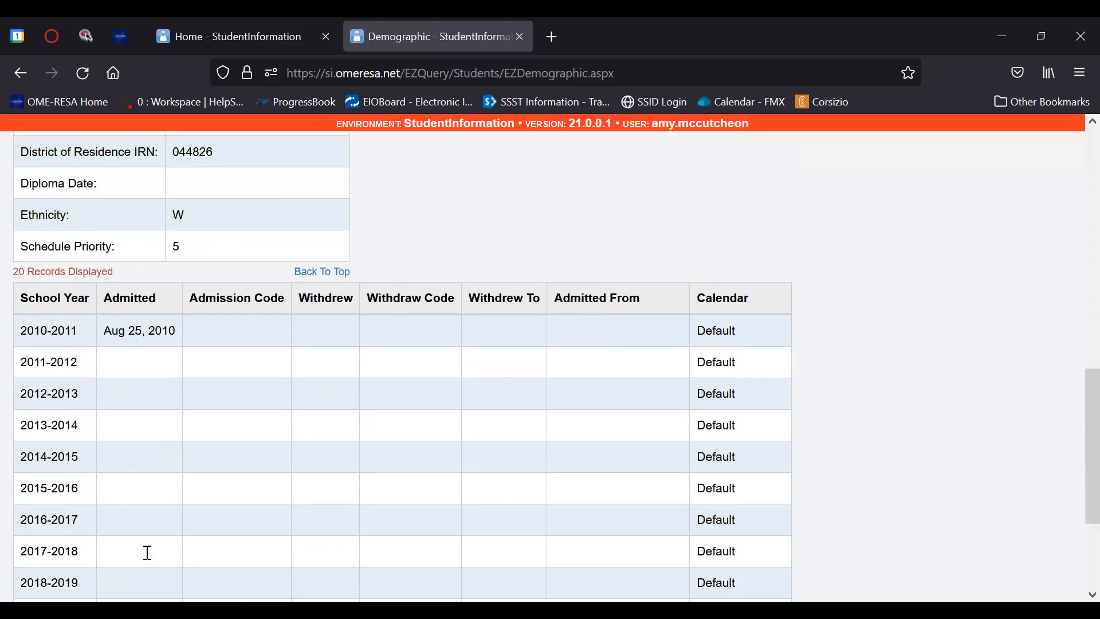
pyautogui.scroll(7, 145, 552)
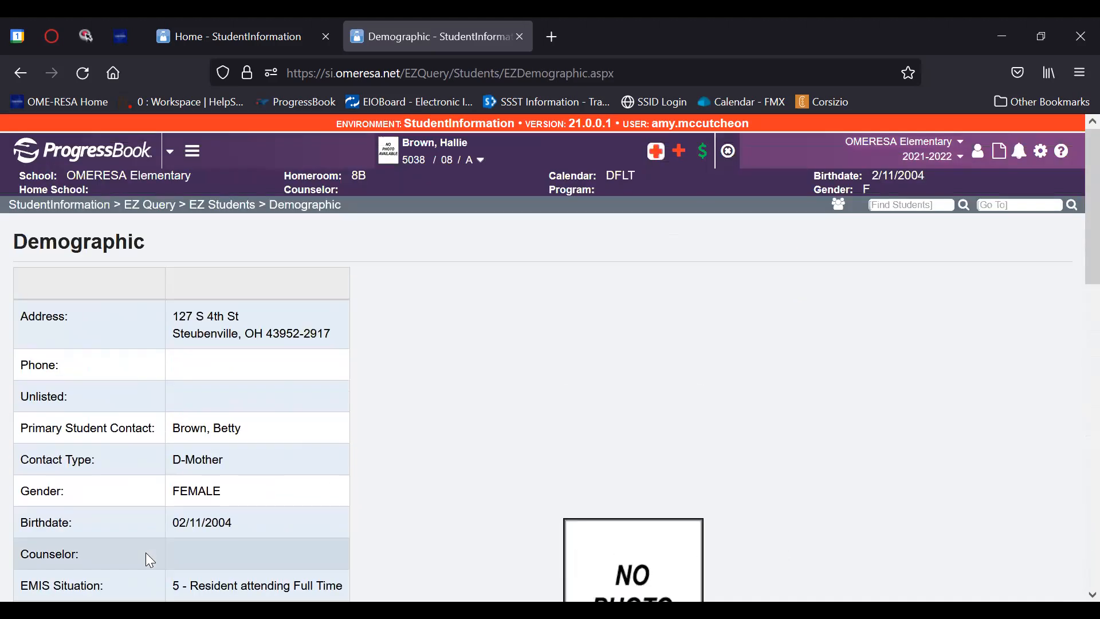
pyautogui.click(218, 210)
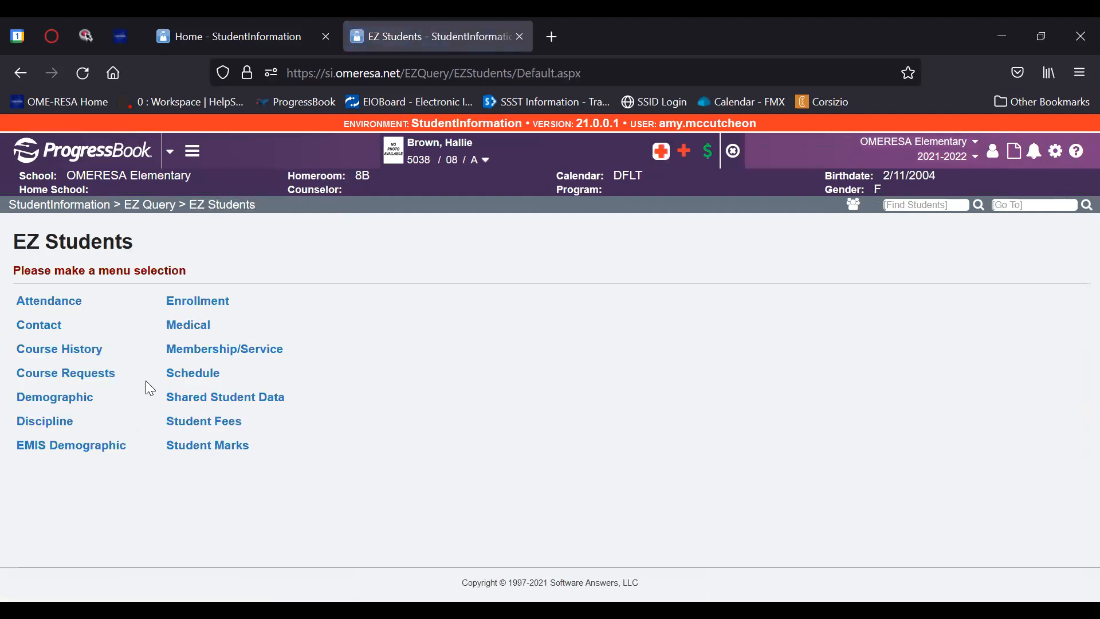
# Step: Review the student's schedule, fees ($5.00 owed) and marks reports, then go back home
pyautogui.click(188, 379)
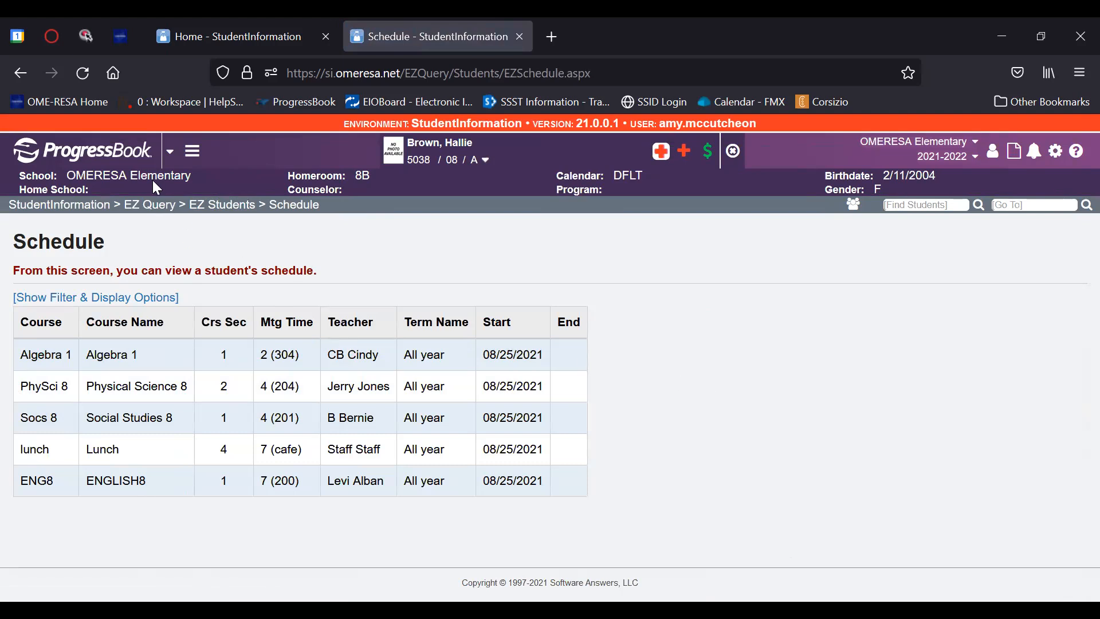
pyautogui.click(205, 210)
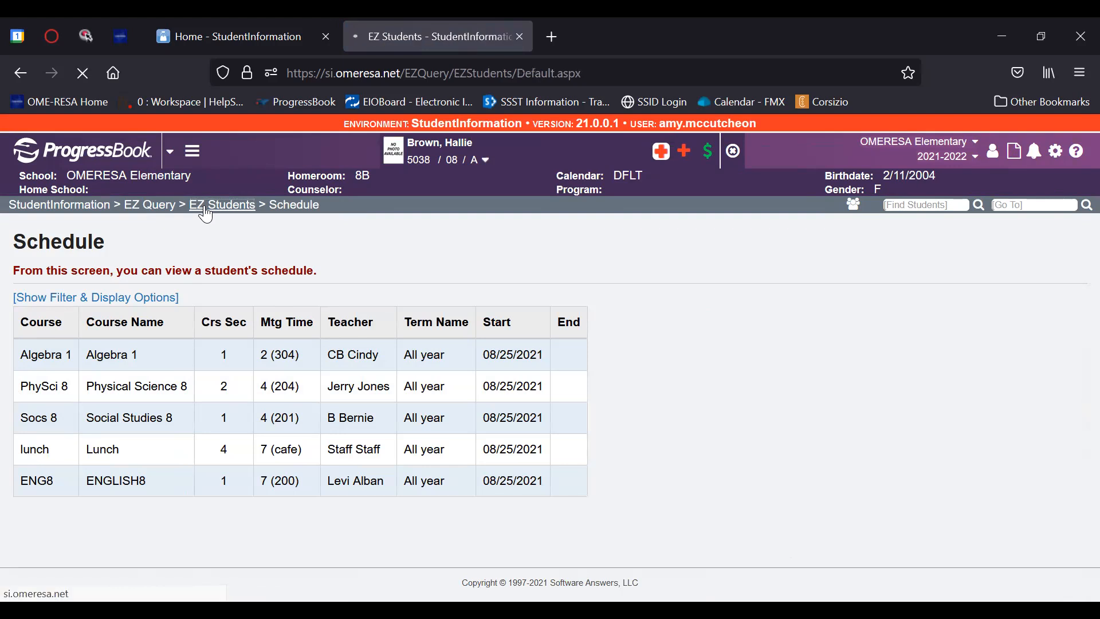
pyautogui.click(217, 424)
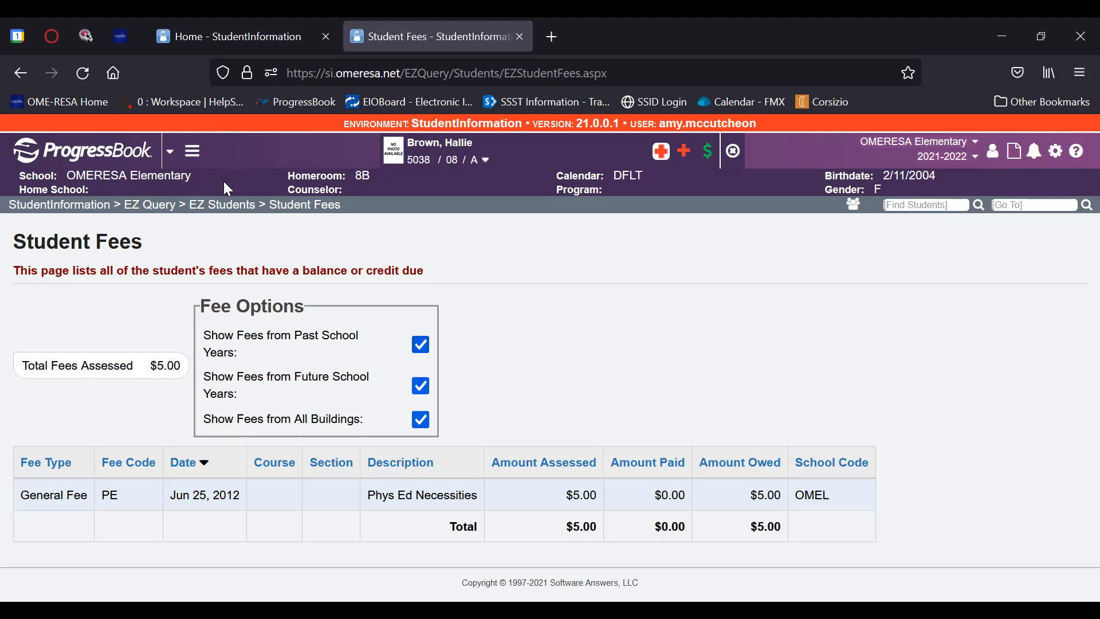
pyautogui.click(229, 208)
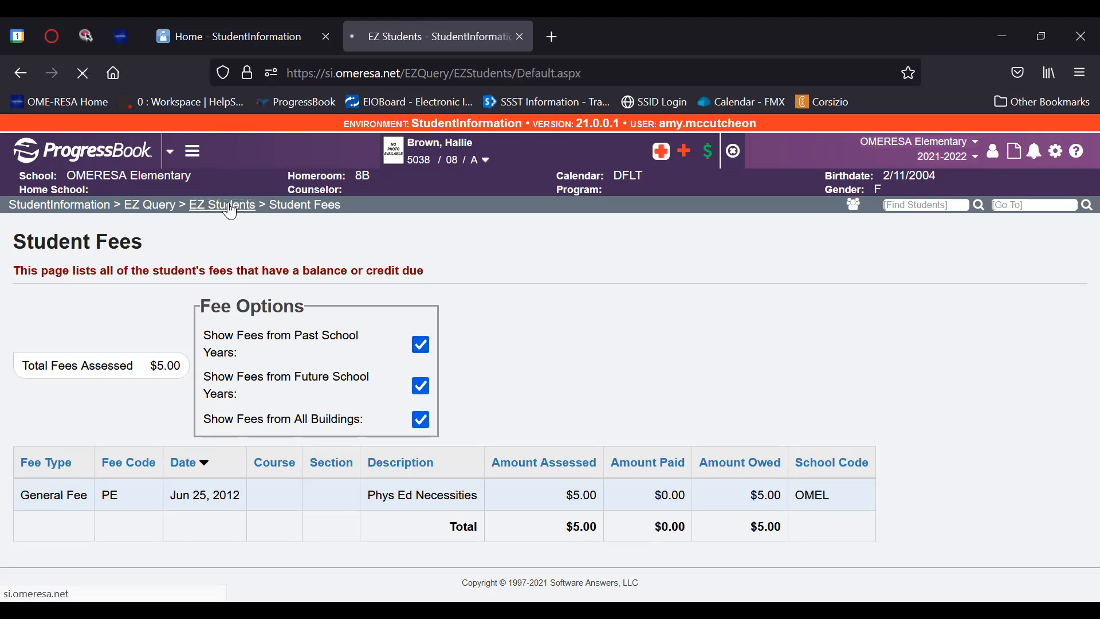
pyautogui.click(223, 448)
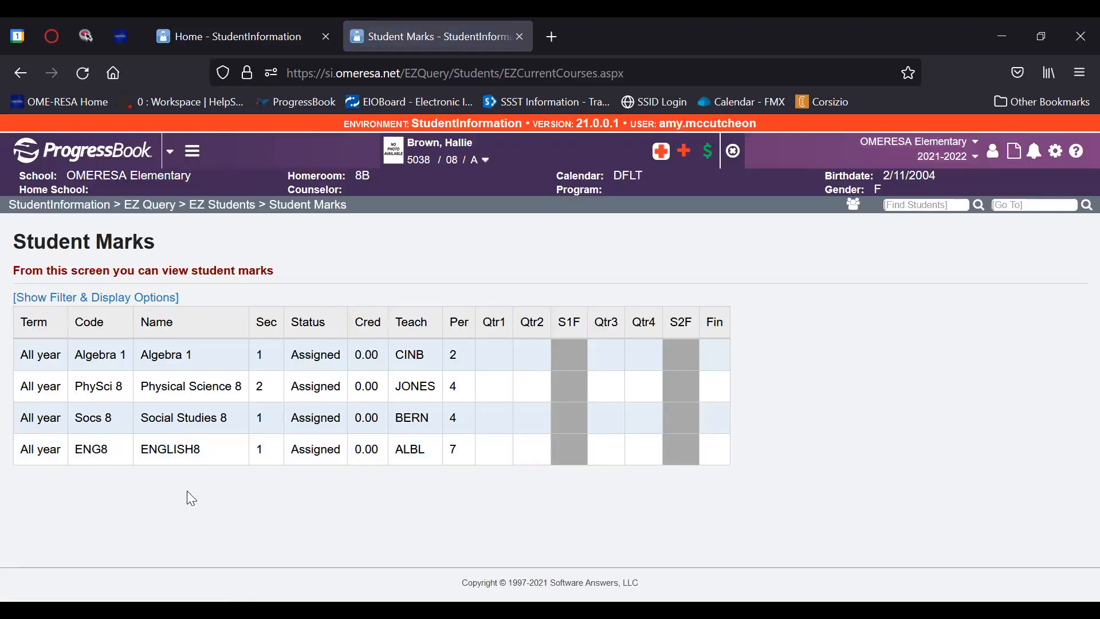
pyautogui.click(62, 208)
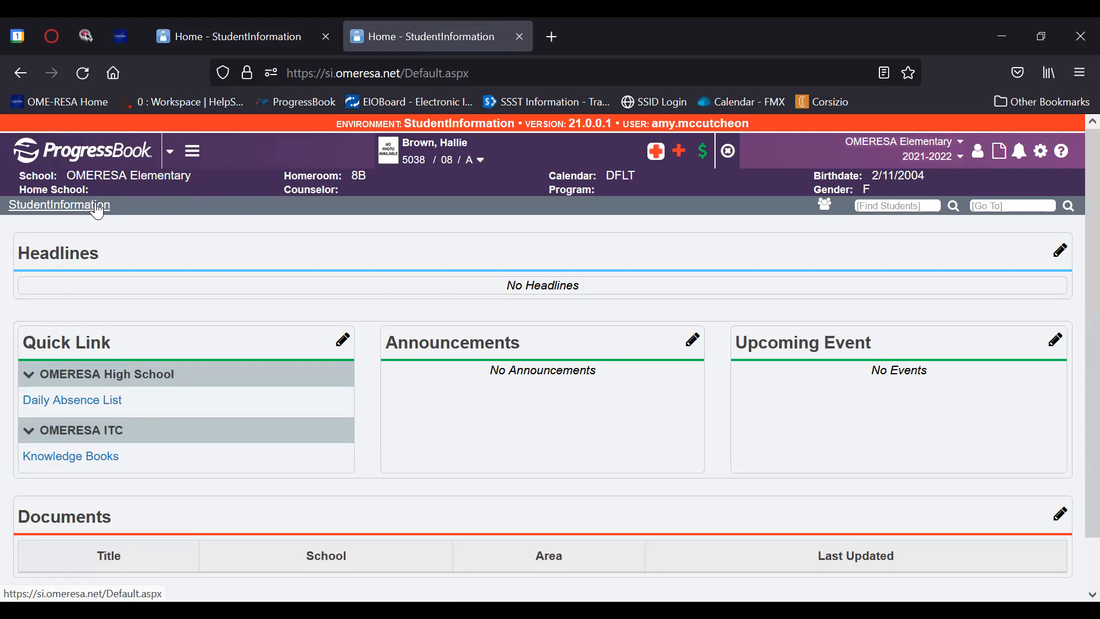
# Step: Open the Teacher Class Schedule report from the EZ Query Tools list
pyautogui.click(195, 165)
pyautogui.click(227, 235)
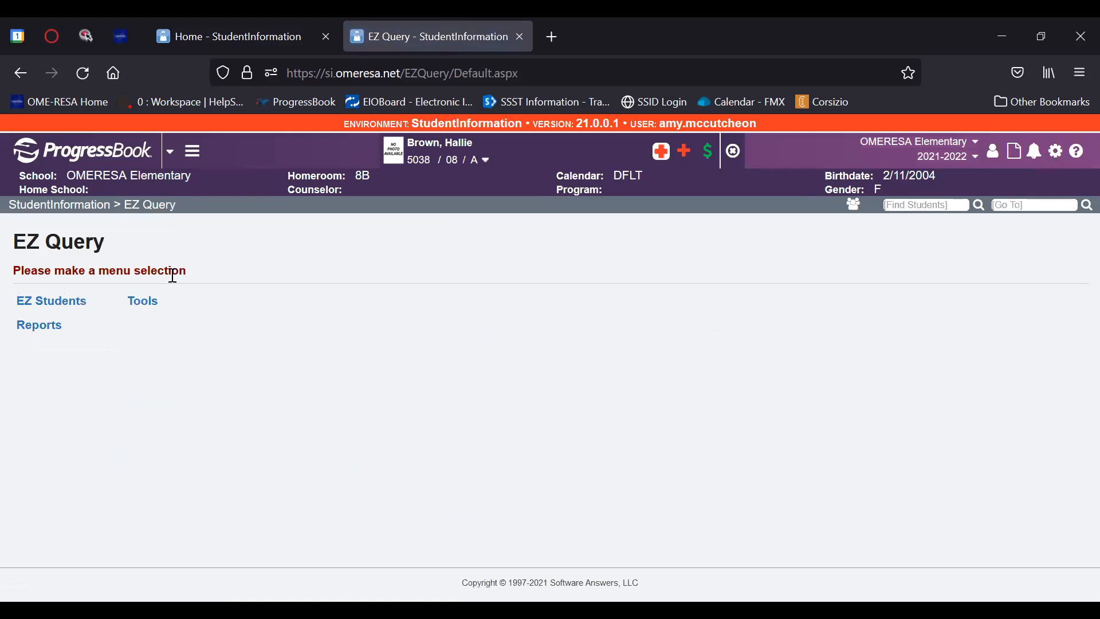
pyautogui.click(150, 301)
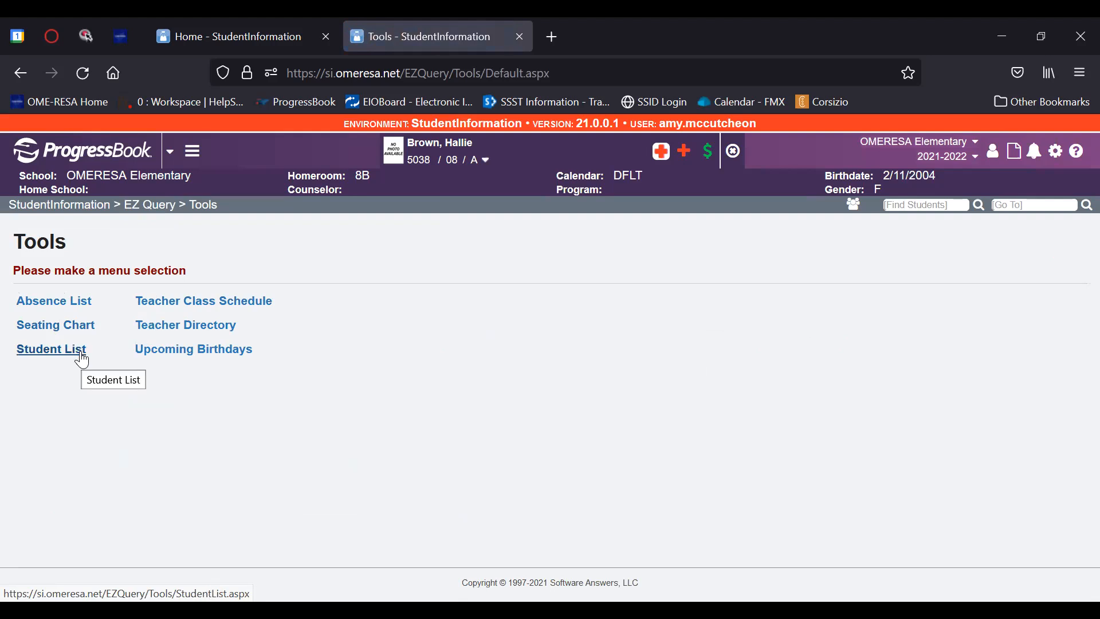
pyautogui.click(143, 311)
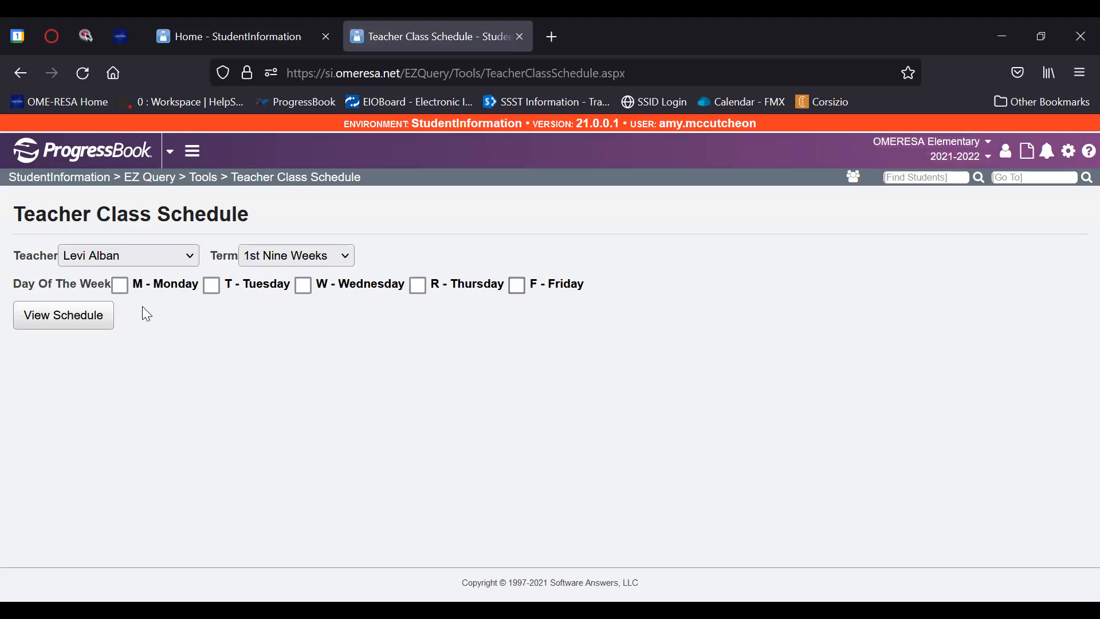
# Step: View the chosen teacher's Monday schedule with Term set to All year
pyautogui.click(145, 257)
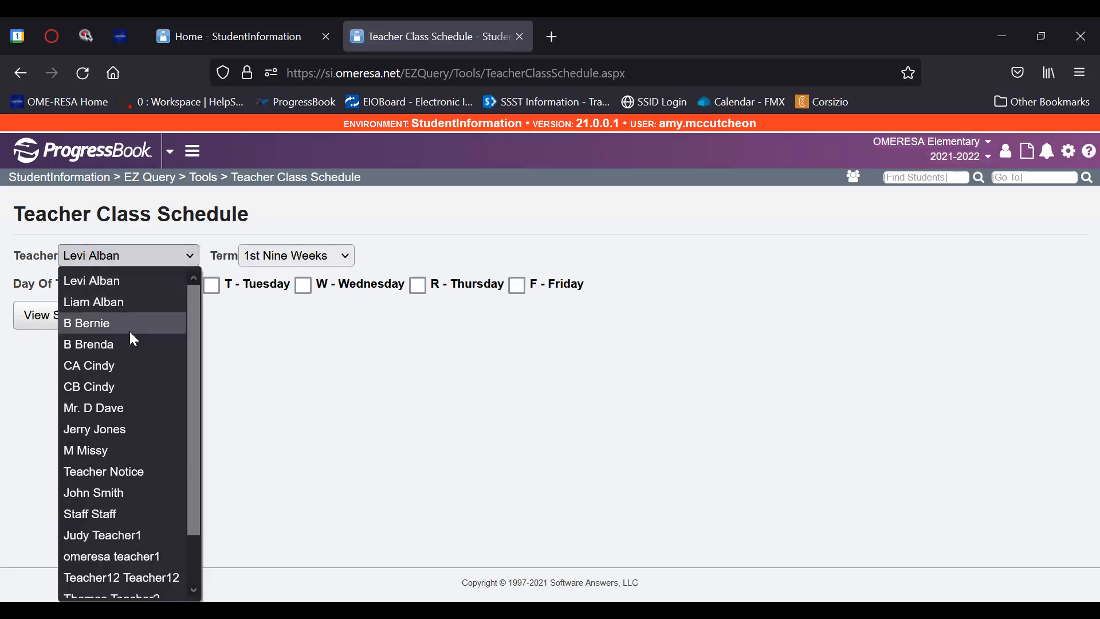
pyautogui.click(131, 331)
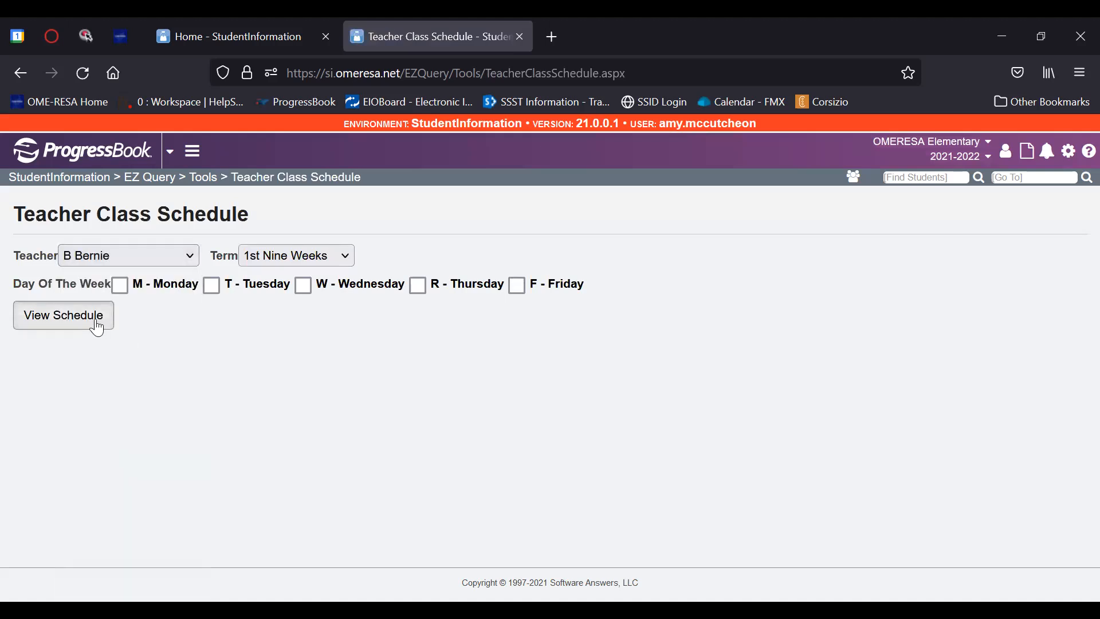
pyautogui.click(119, 285)
pyautogui.click(108, 321)
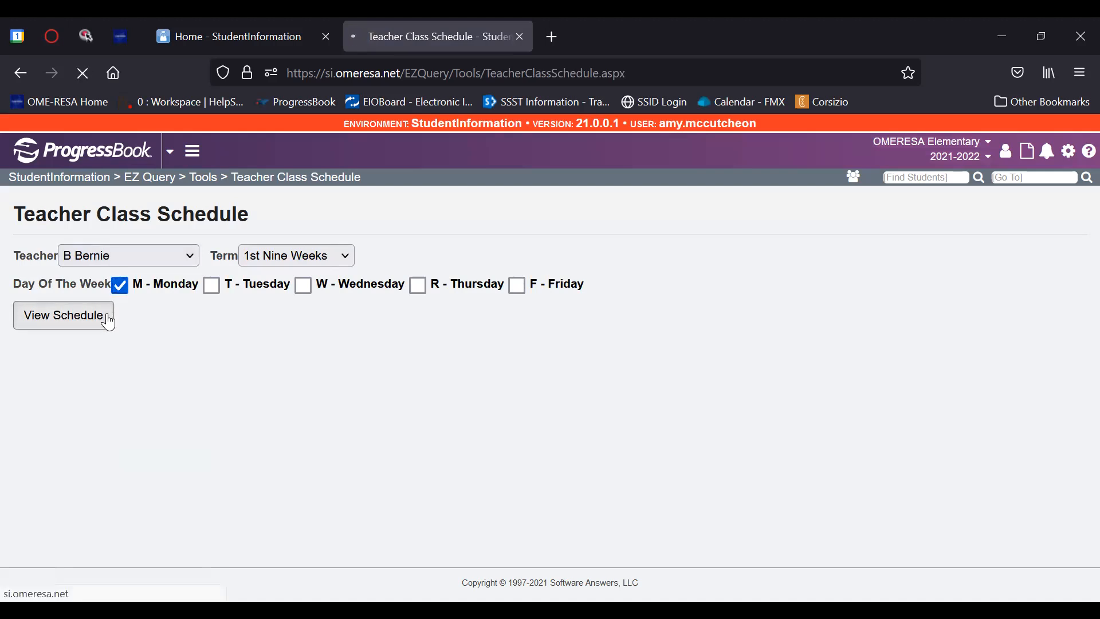
pyautogui.click(252, 264)
pyautogui.click(265, 331)
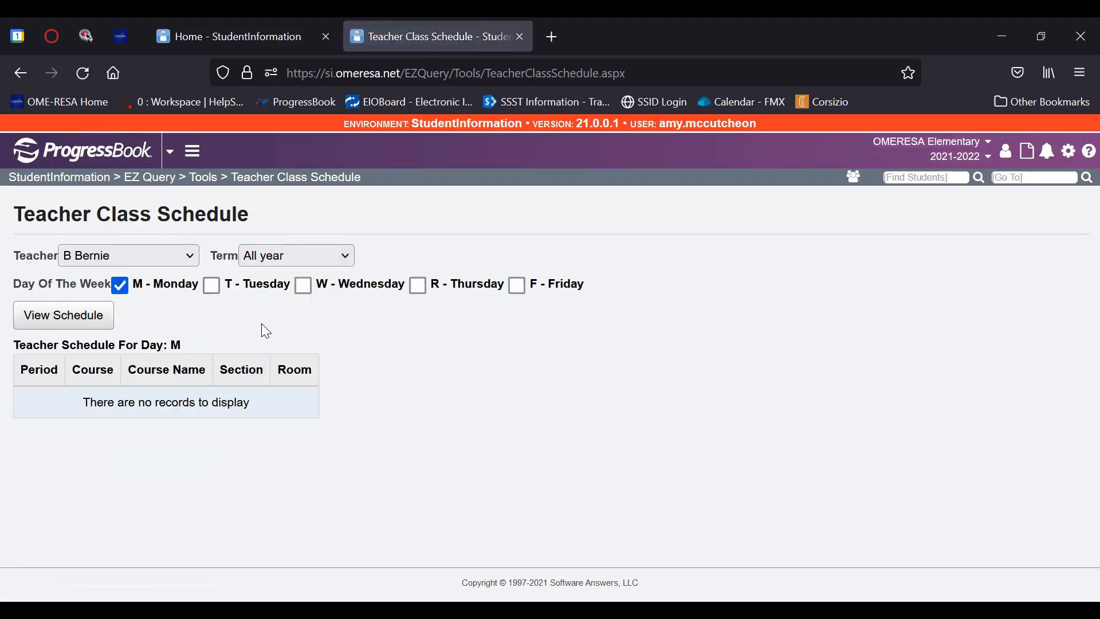
pyautogui.click(110, 322)
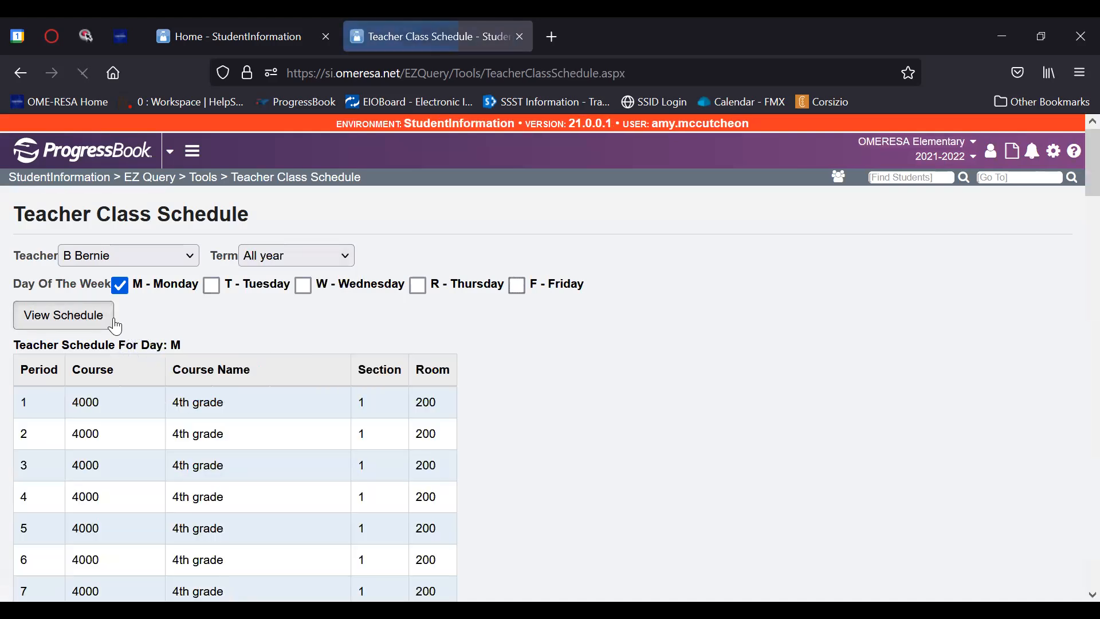
# Step: Scroll through the all-year Monday schedule and return to the EZ Query Tools list
pyautogui.scroll(-5, 115, 327)
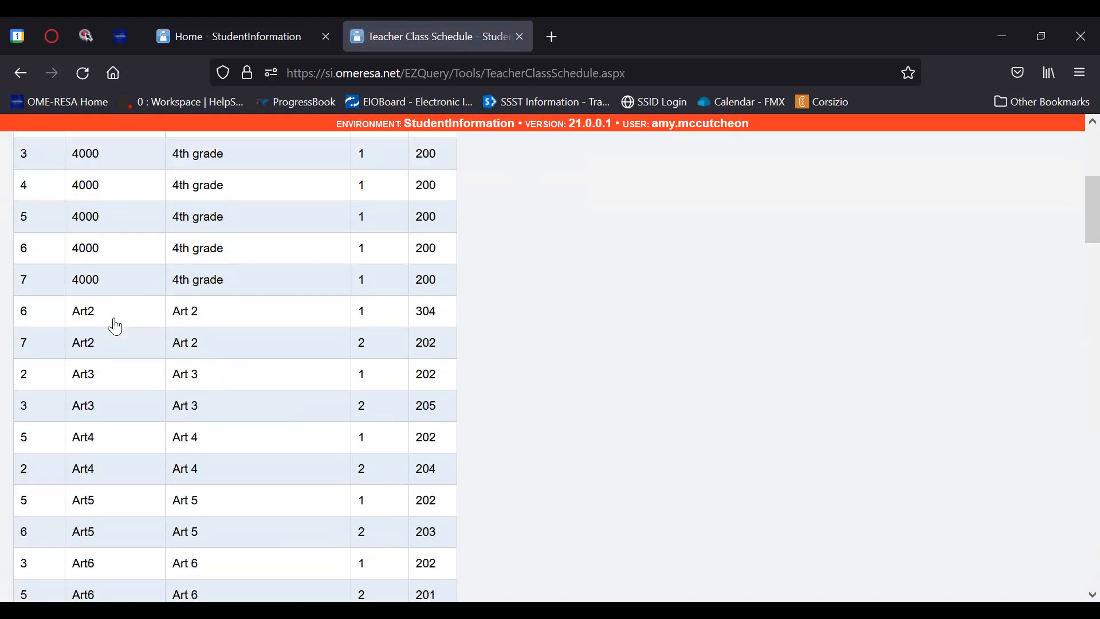
pyautogui.scroll(-11, 115, 326)
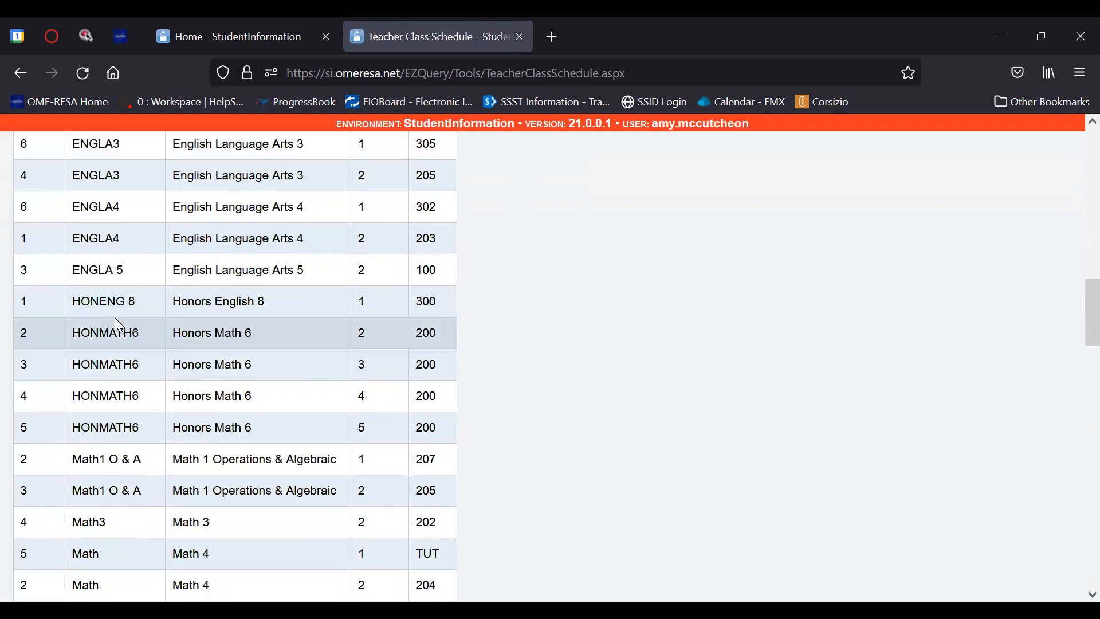
pyautogui.scroll(18, 114, 325)
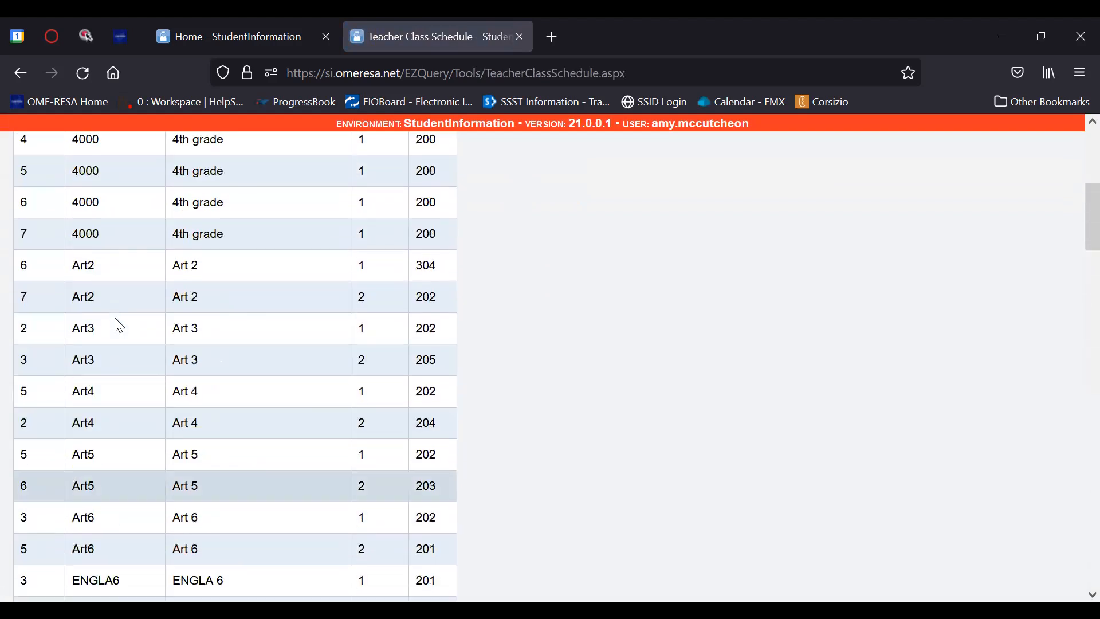
pyautogui.scroll(2, 116, 316)
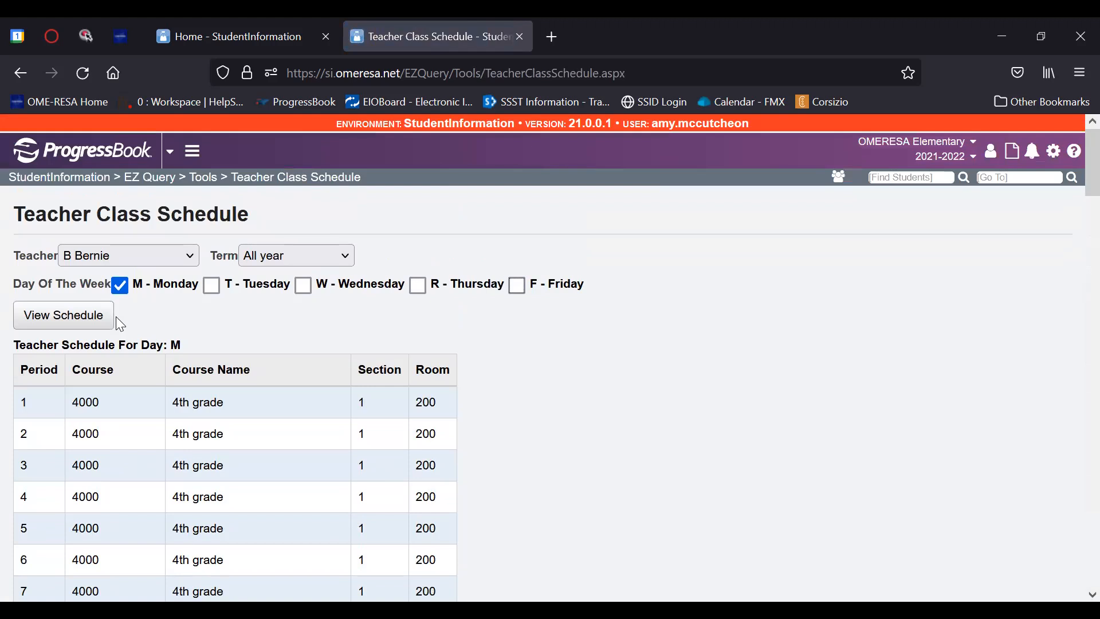
pyautogui.click(201, 182)
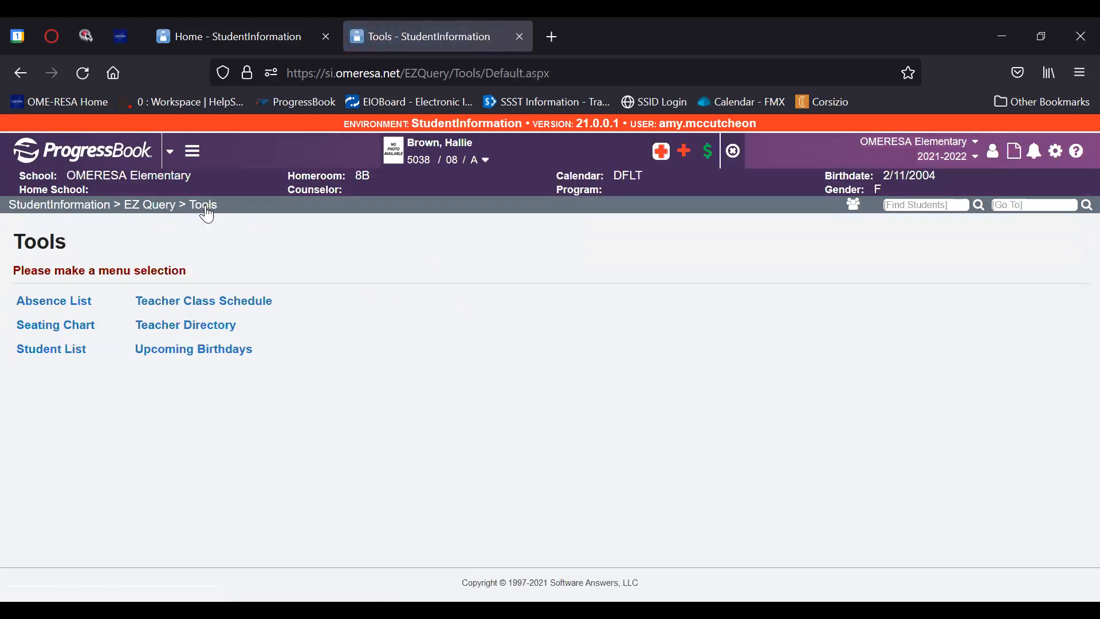
pyautogui.click(217, 326)
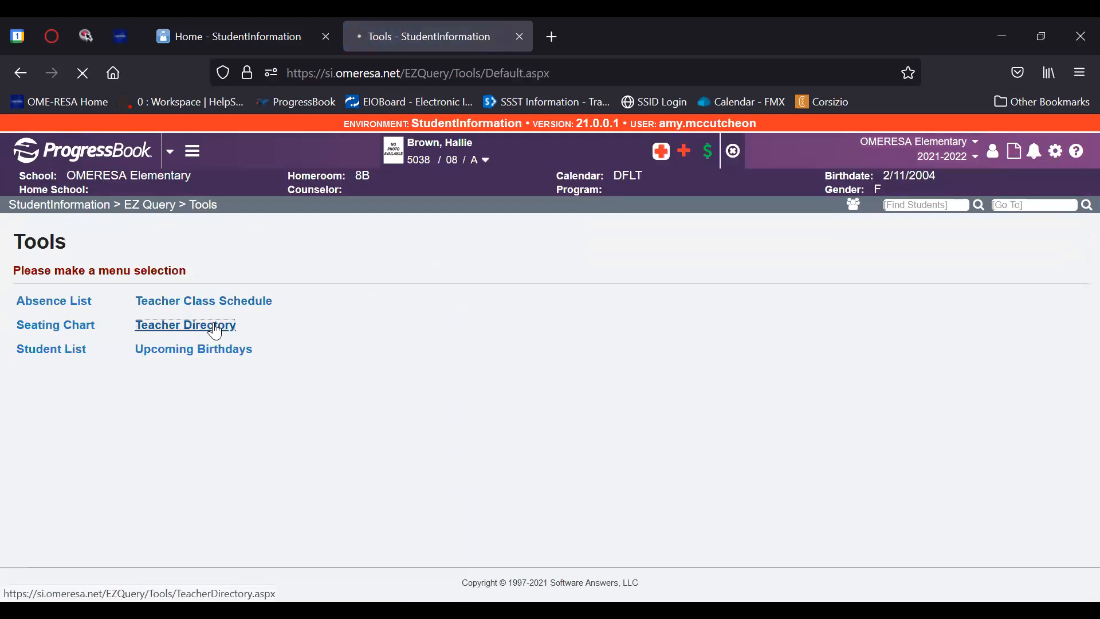
pyautogui.click(145, 258)
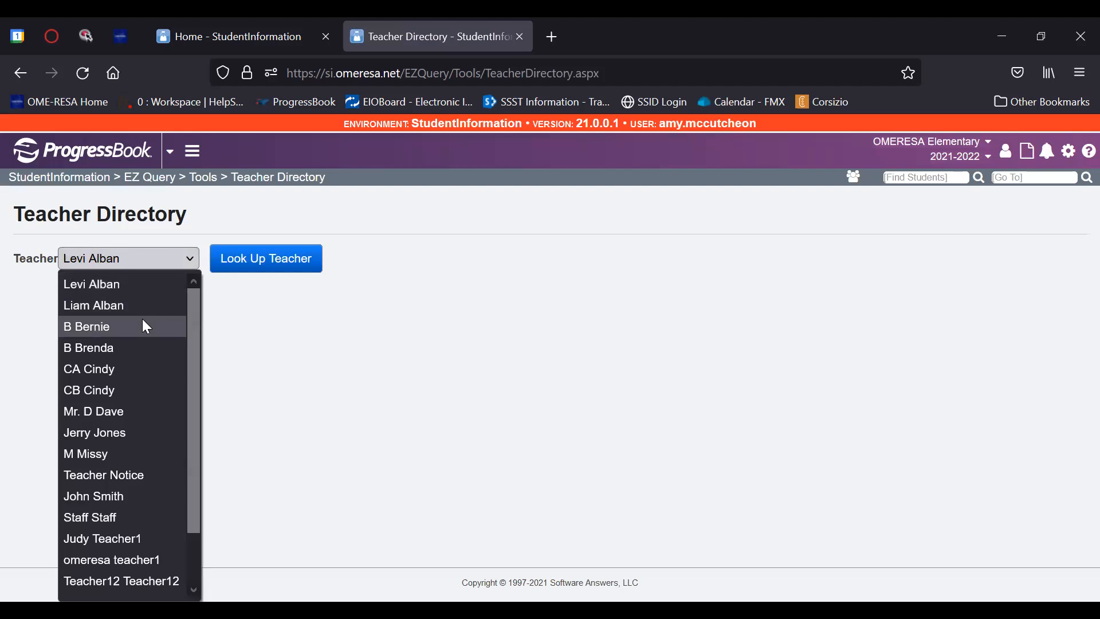
pyautogui.click(142, 320)
pyautogui.click(238, 266)
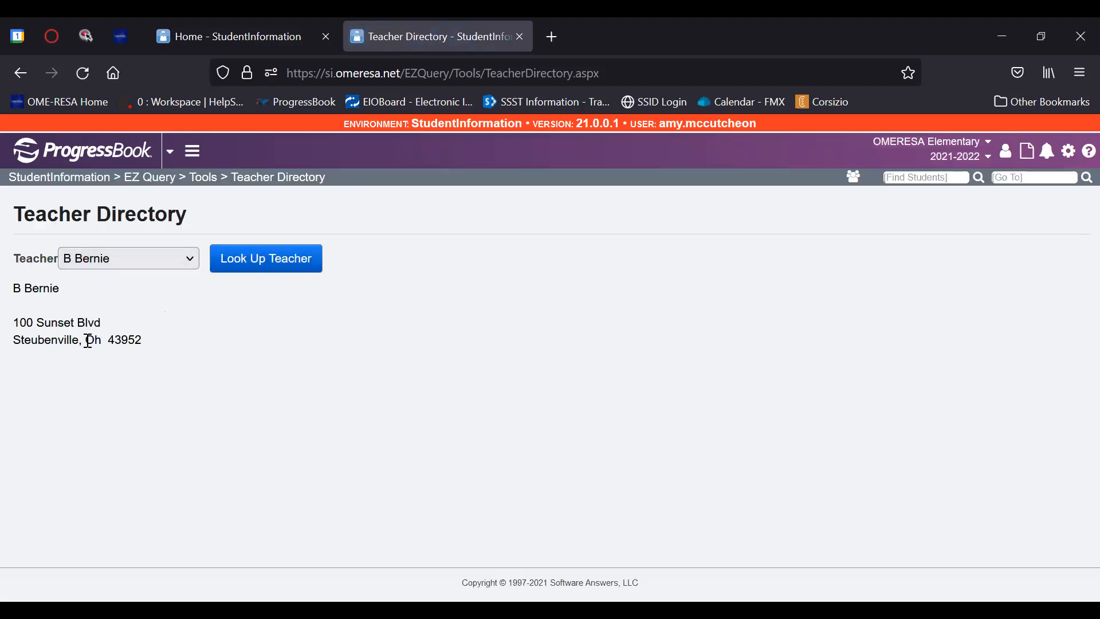
pyautogui.click(10, 77)
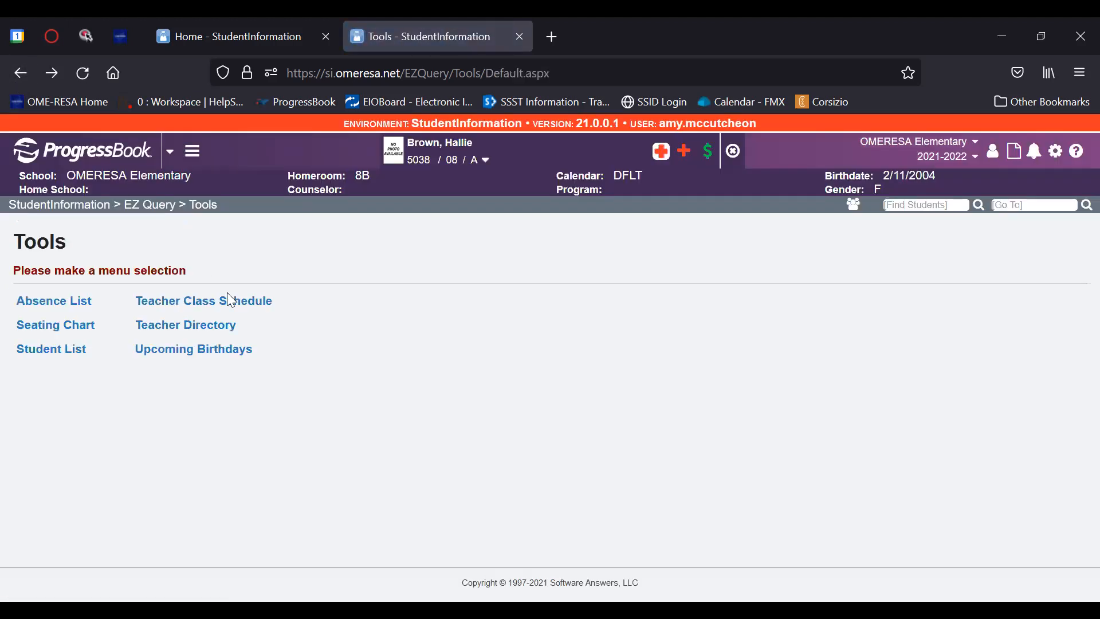
# Step: List upcoming birthdays for OMERESA Elementary
pyautogui.click(191, 352)
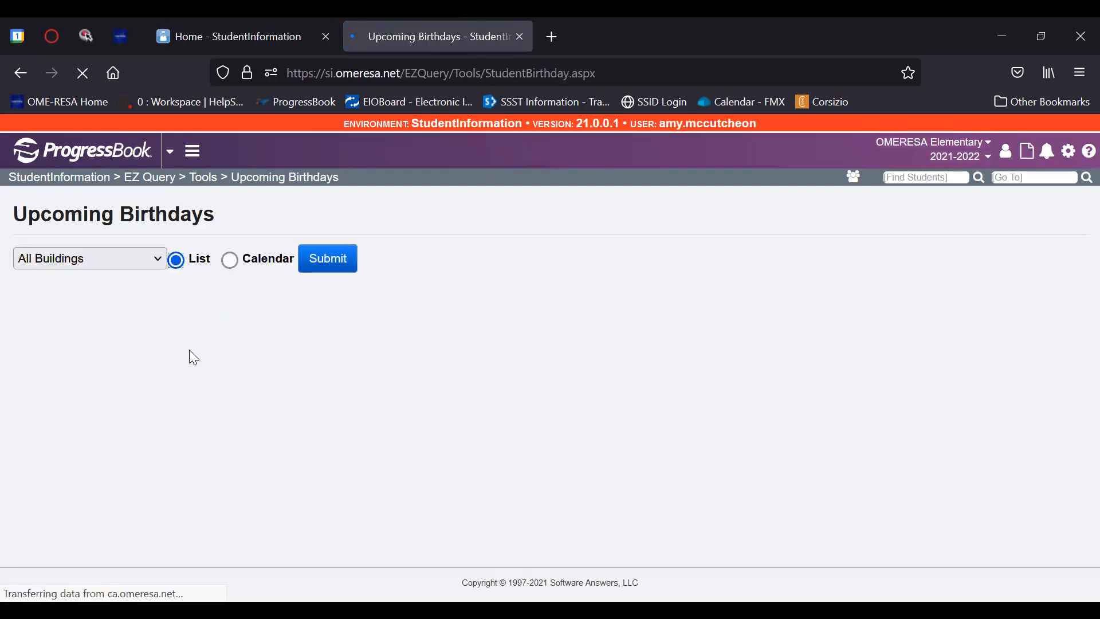
pyautogui.click(124, 267)
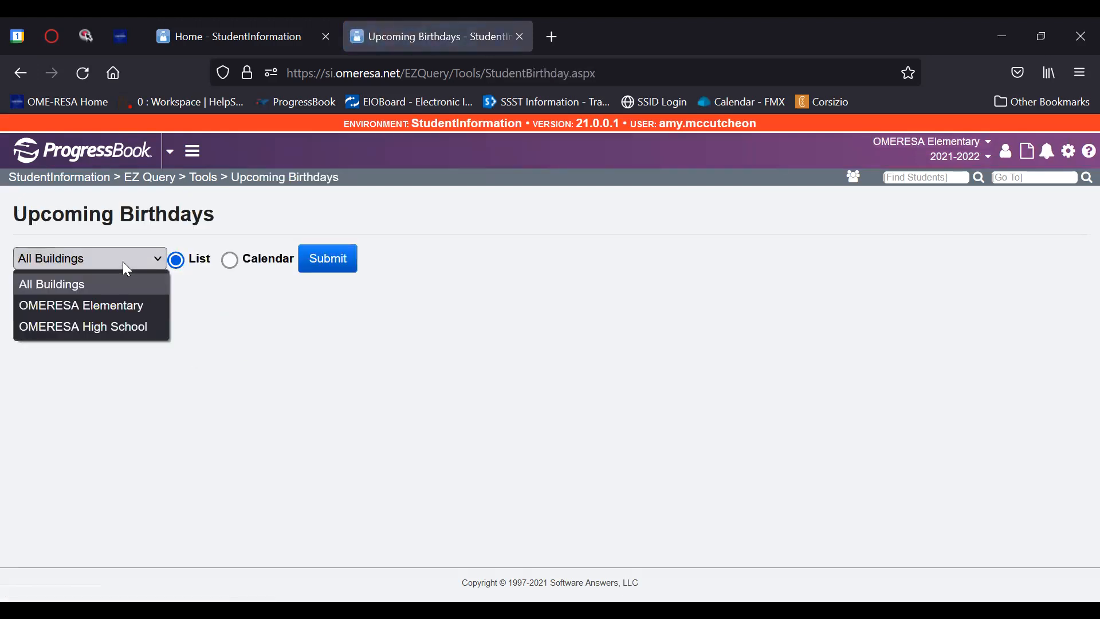
pyautogui.click(128, 303)
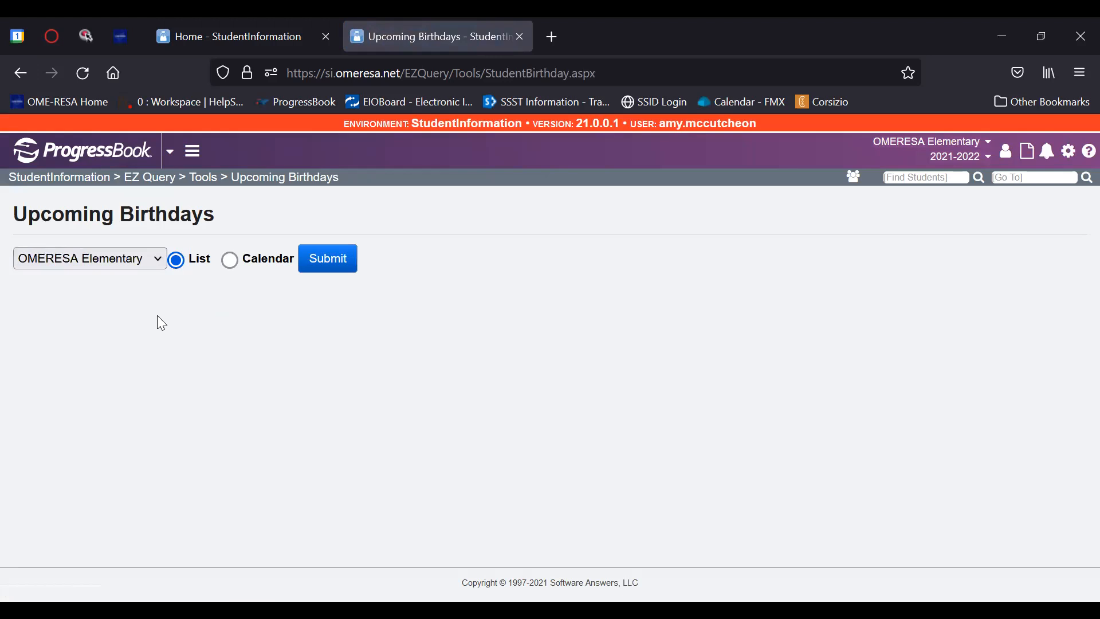
pyautogui.click(320, 273)
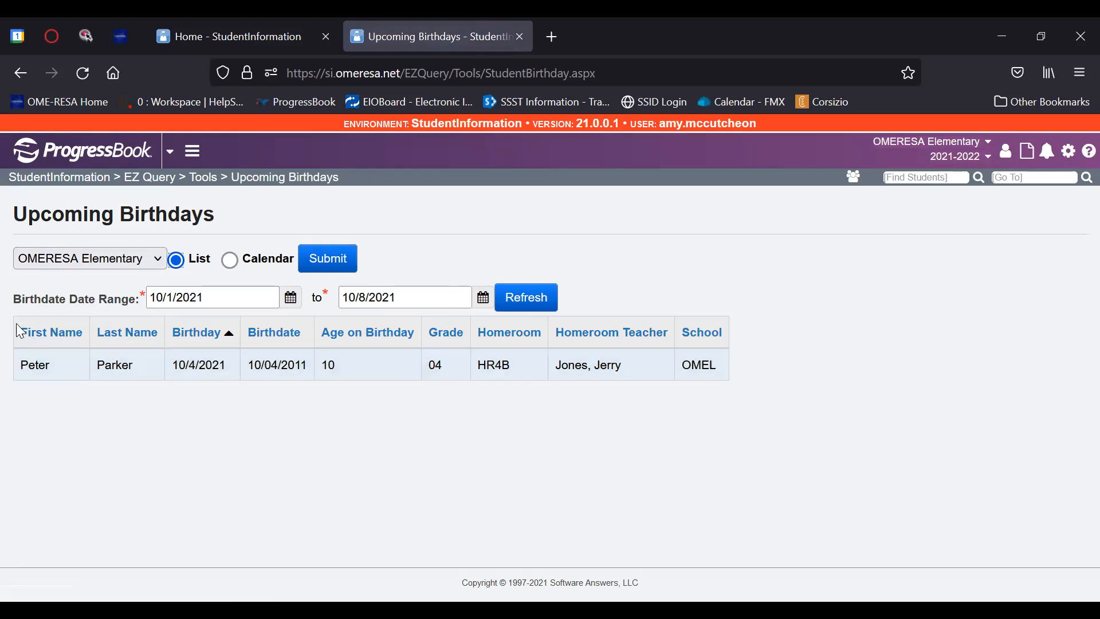
# Step: Show the birthdays as a calendar, advance to November 2021, then return to EZ Query
pyautogui.click(230, 261)
pyautogui.click(302, 263)
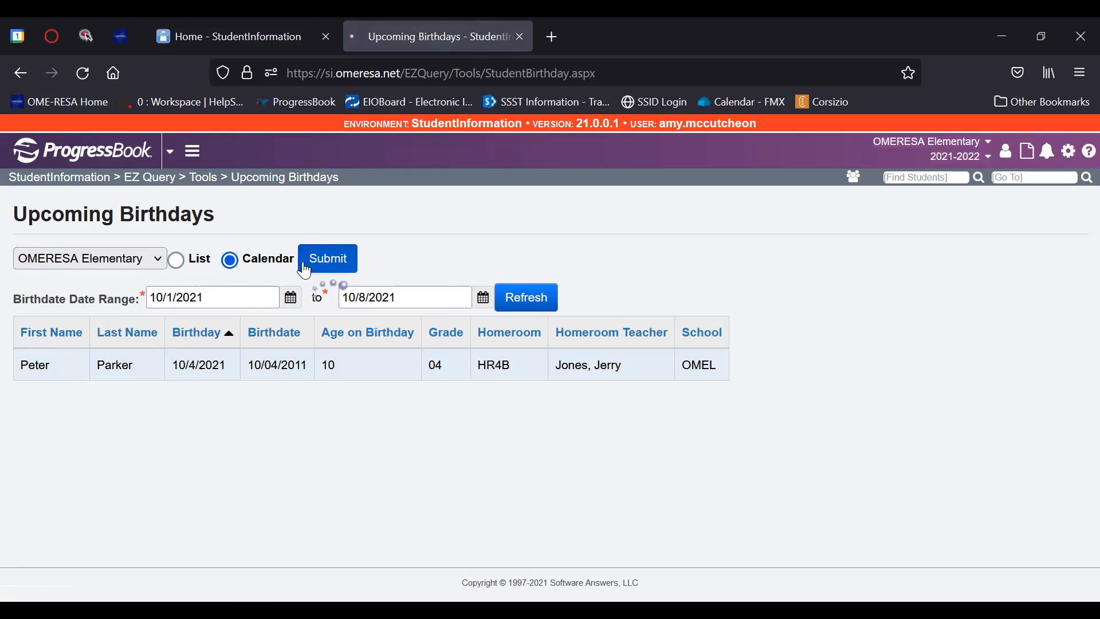
pyautogui.scroll(-8, 329, 329)
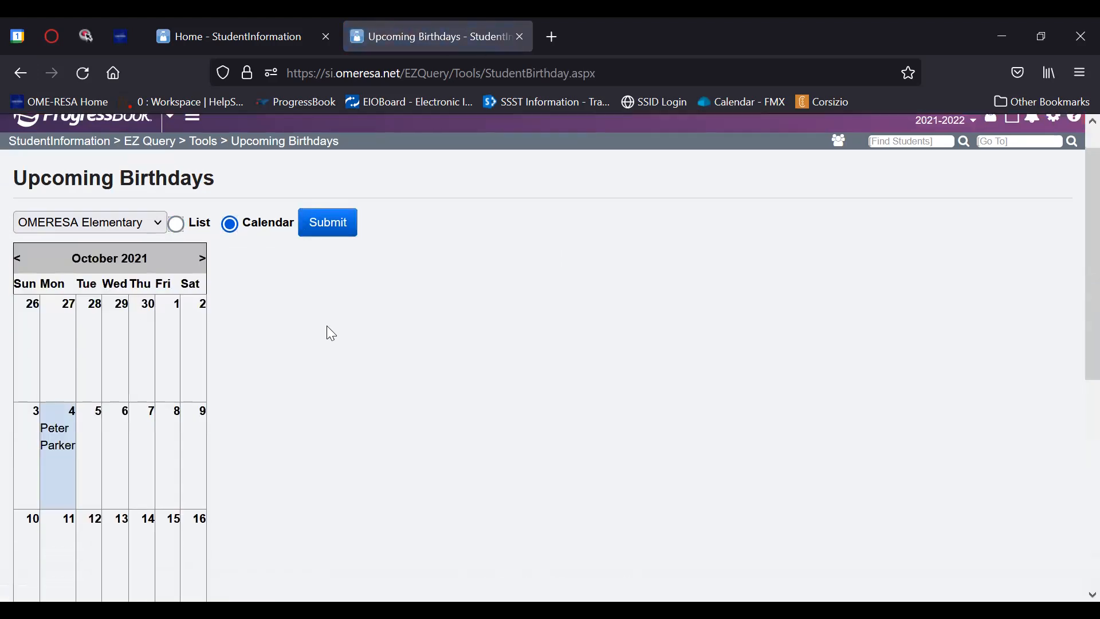
pyautogui.scroll(8, 331, 332)
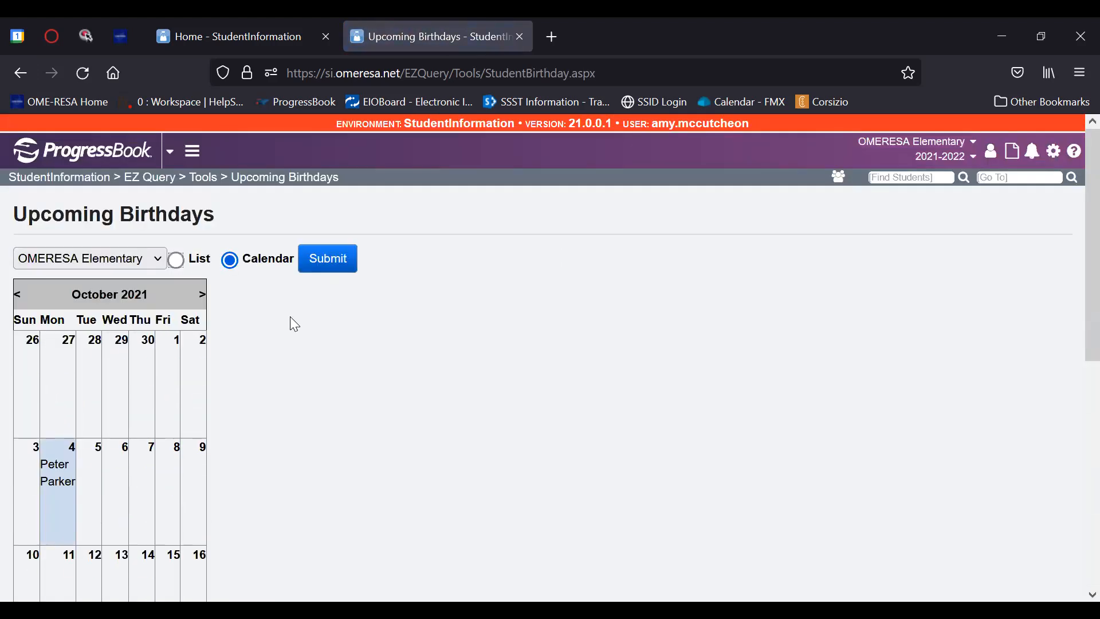
pyautogui.click(202, 296)
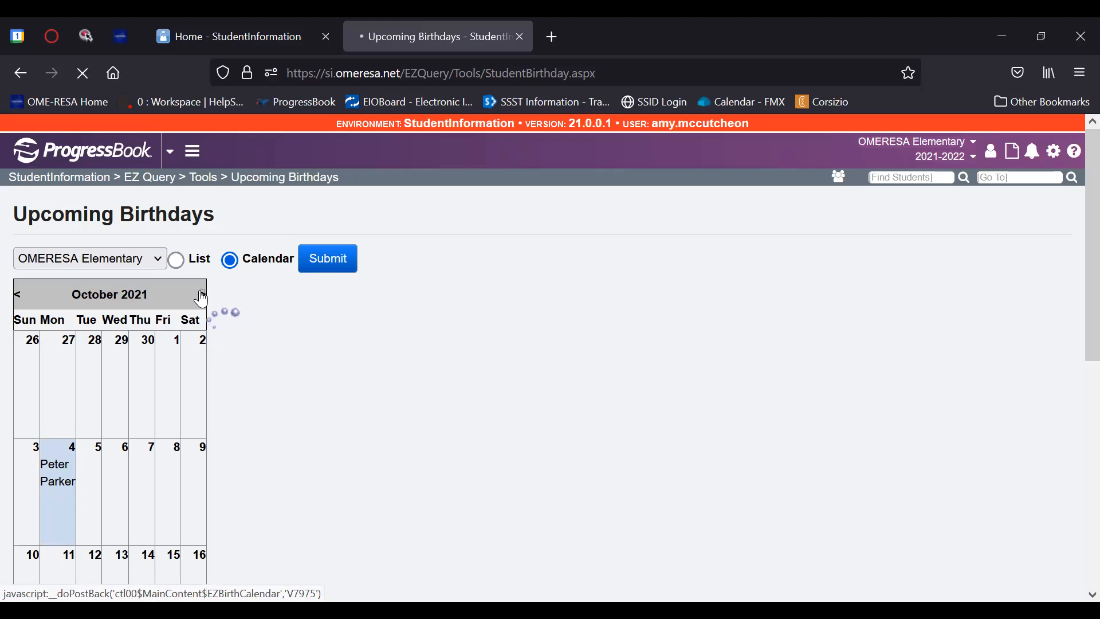
pyautogui.scroll(-5, 293, 319)
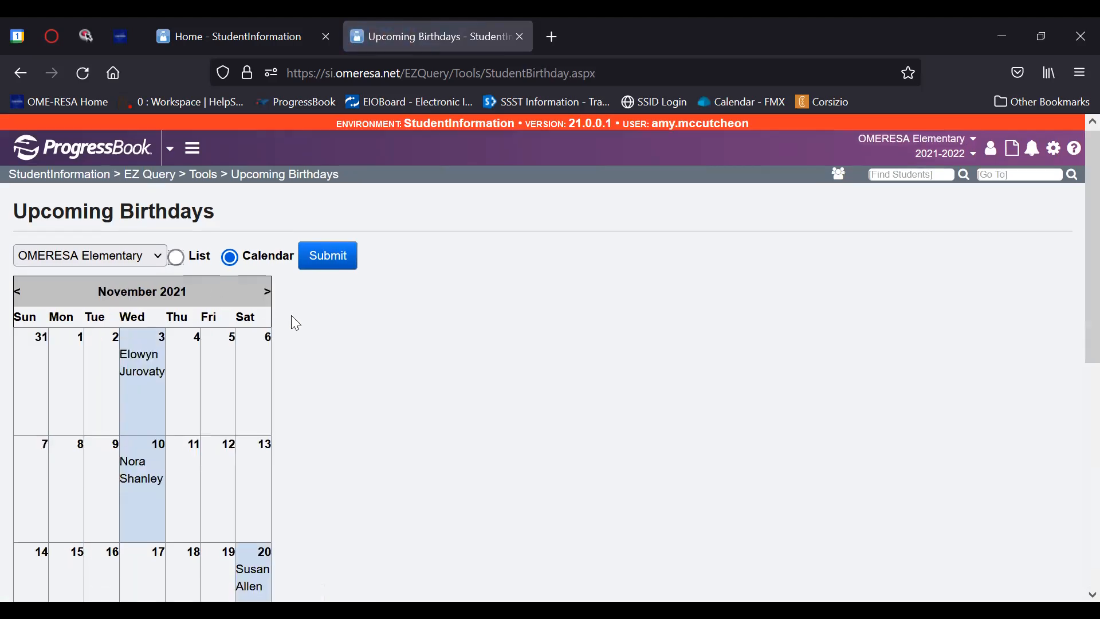
pyautogui.scroll(-3, 296, 324)
pyautogui.scroll(8, 296, 326)
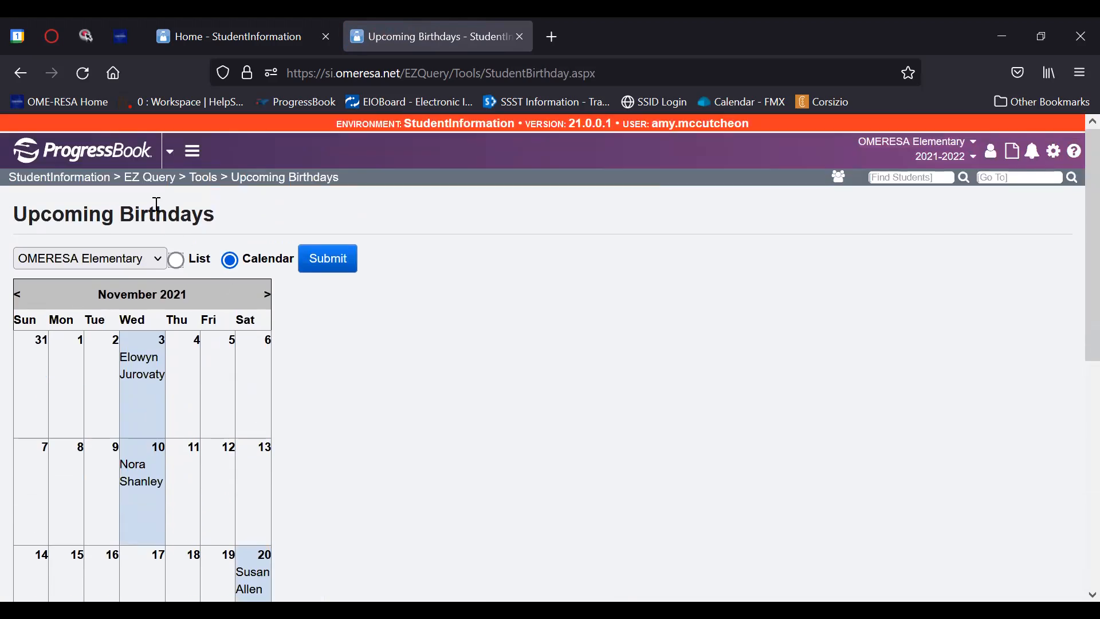
pyautogui.click(154, 179)
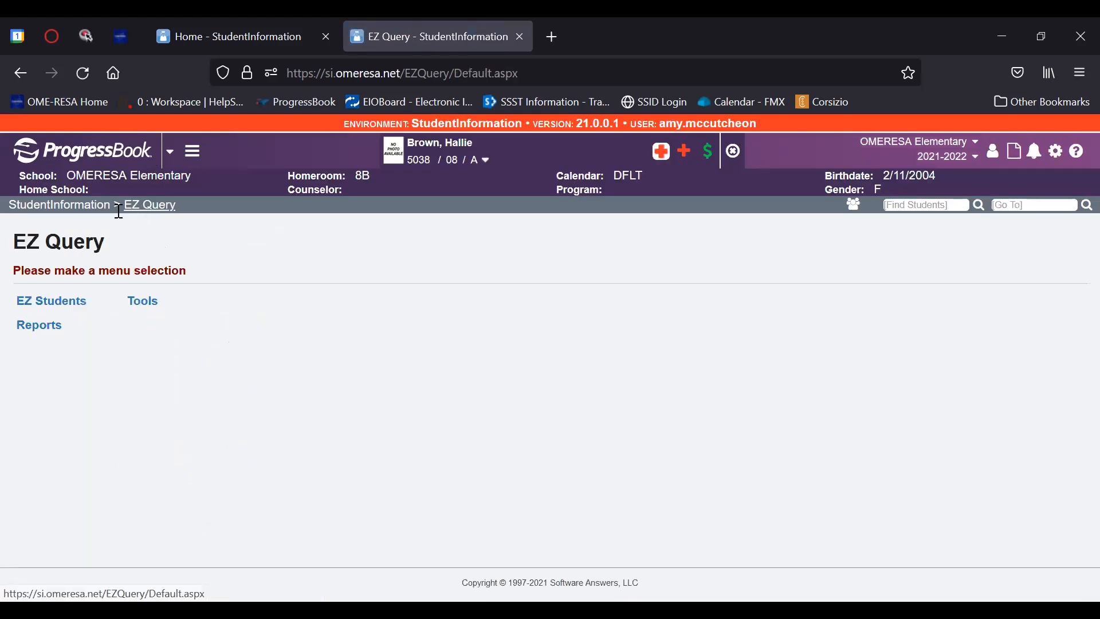
# Step: Open the Absence Graph report, cancel the slow run, and display it for grade 03
pyautogui.click(54, 331)
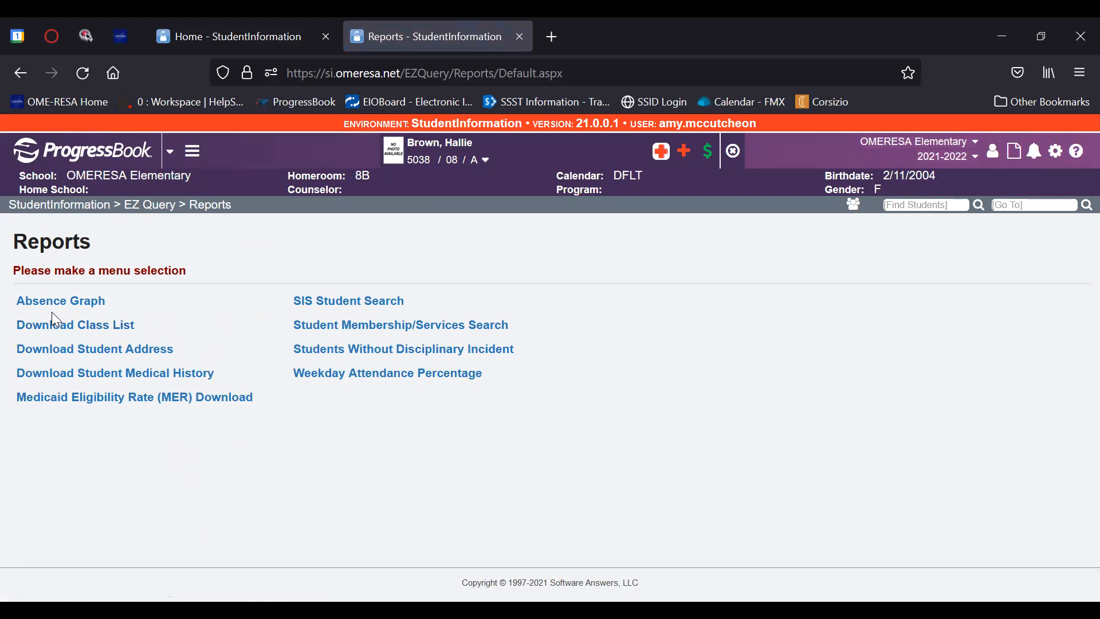
pyautogui.click(33, 303)
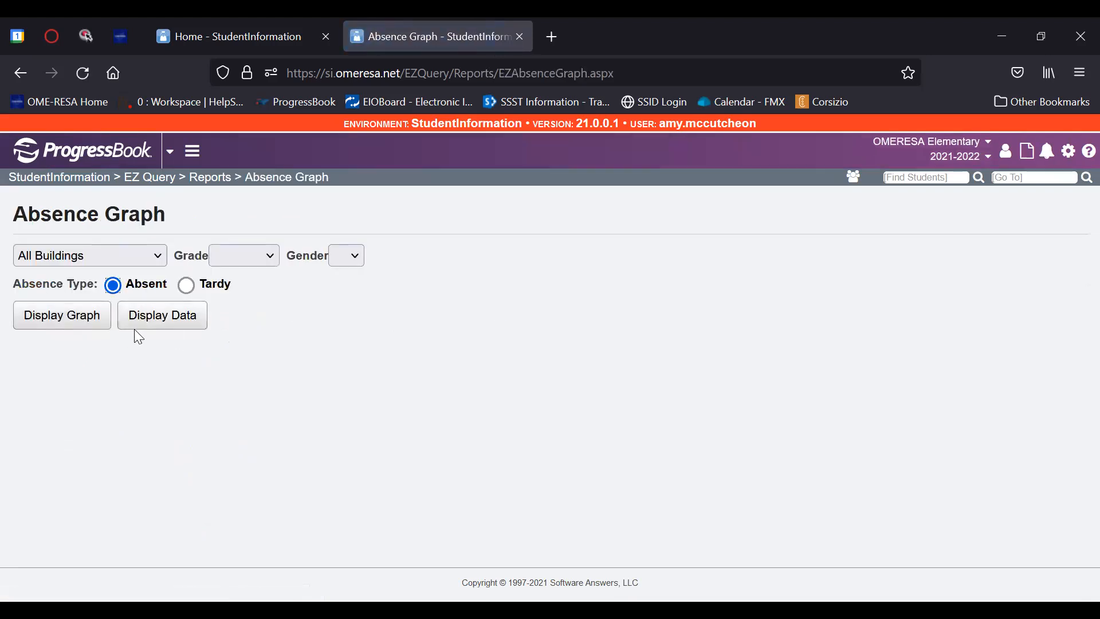
pyautogui.click(86, 317)
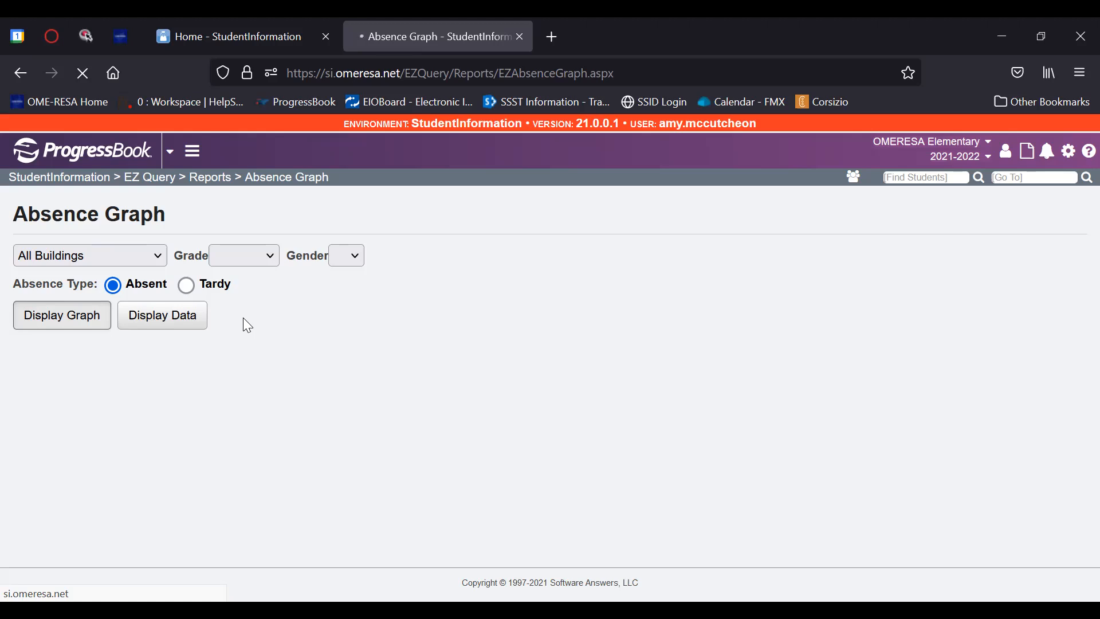
pyautogui.click(82, 72)
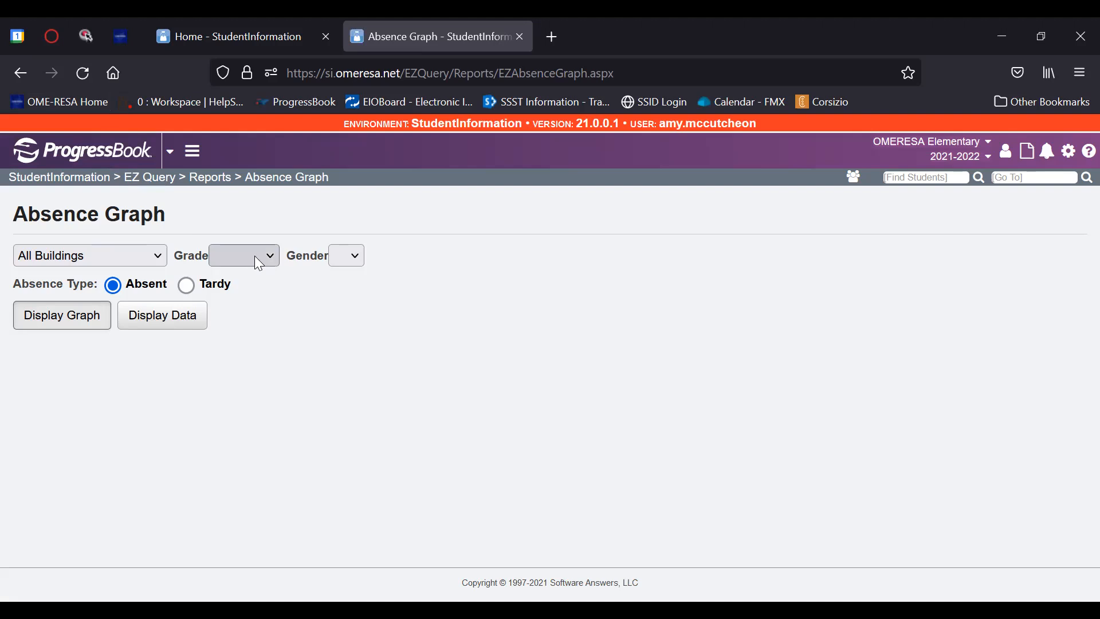
pyautogui.click(254, 255)
pyautogui.click(247, 408)
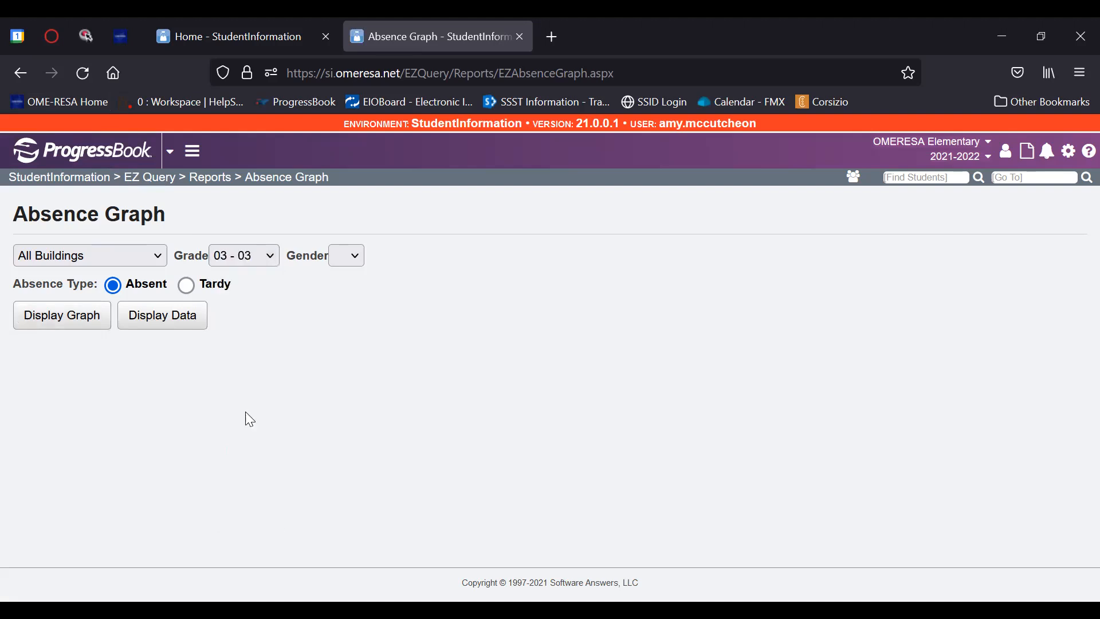
pyautogui.click(107, 326)
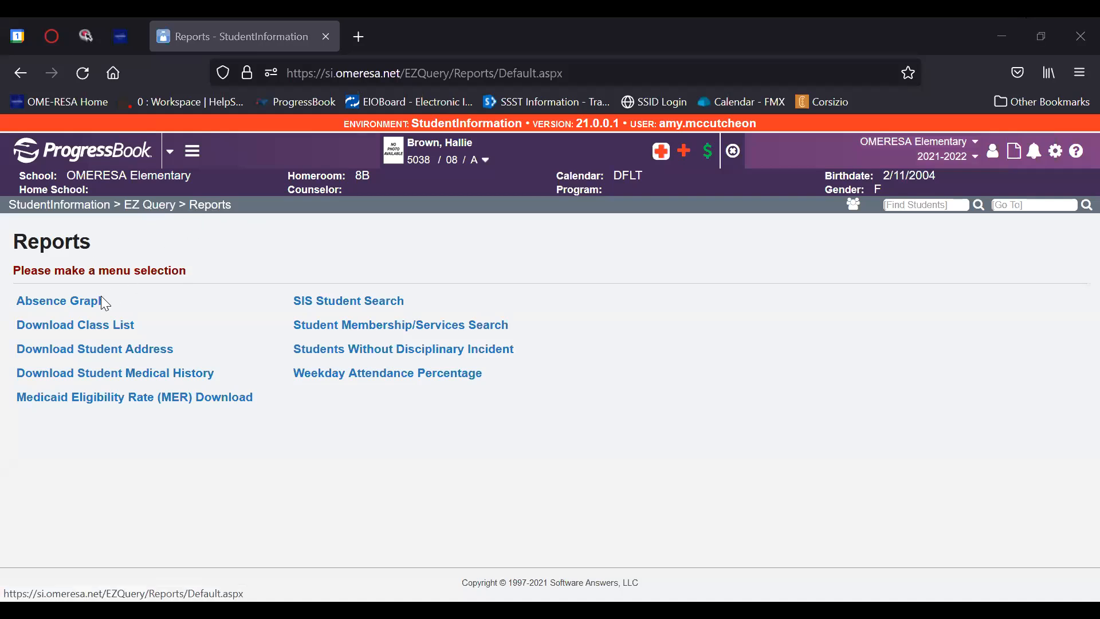
pyautogui.click(86, 313)
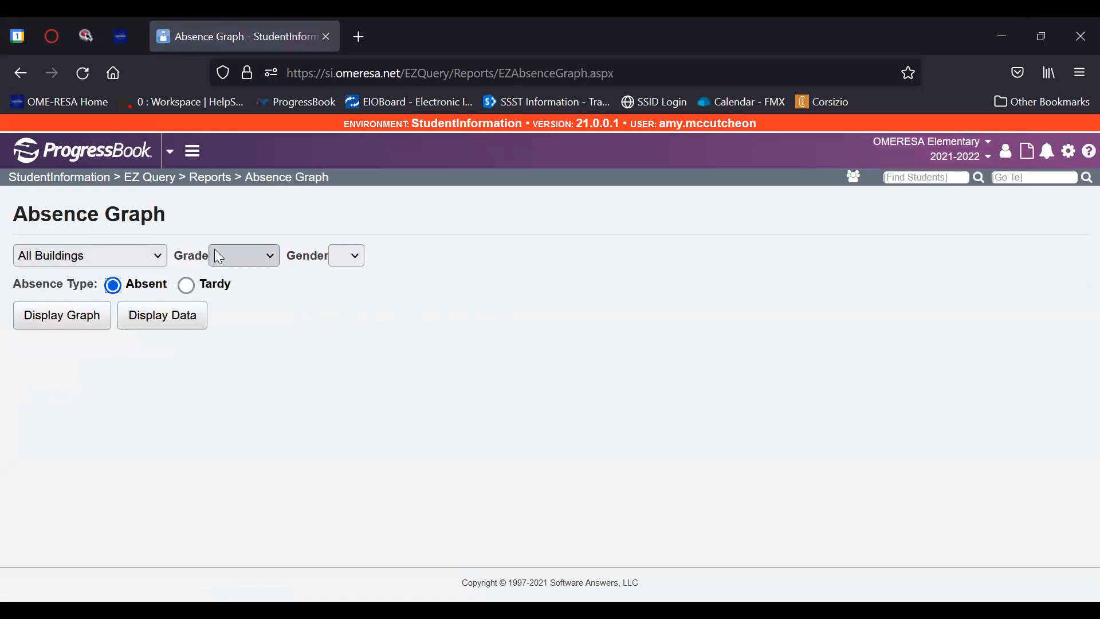
pyautogui.click(221, 256)
pyautogui.click(239, 406)
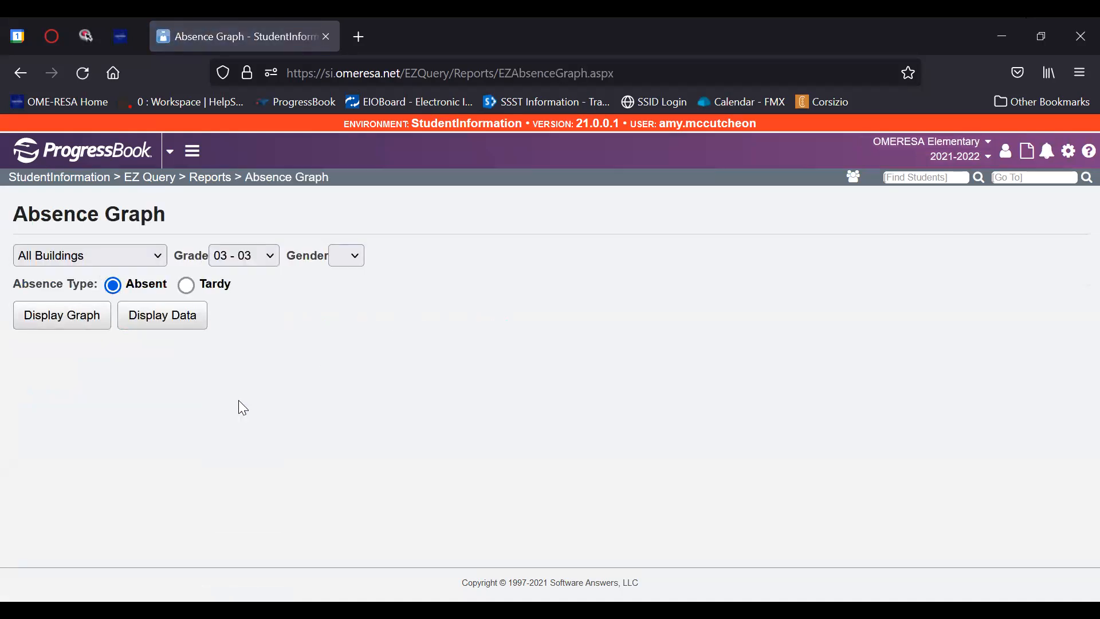
pyautogui.click(56, 318)
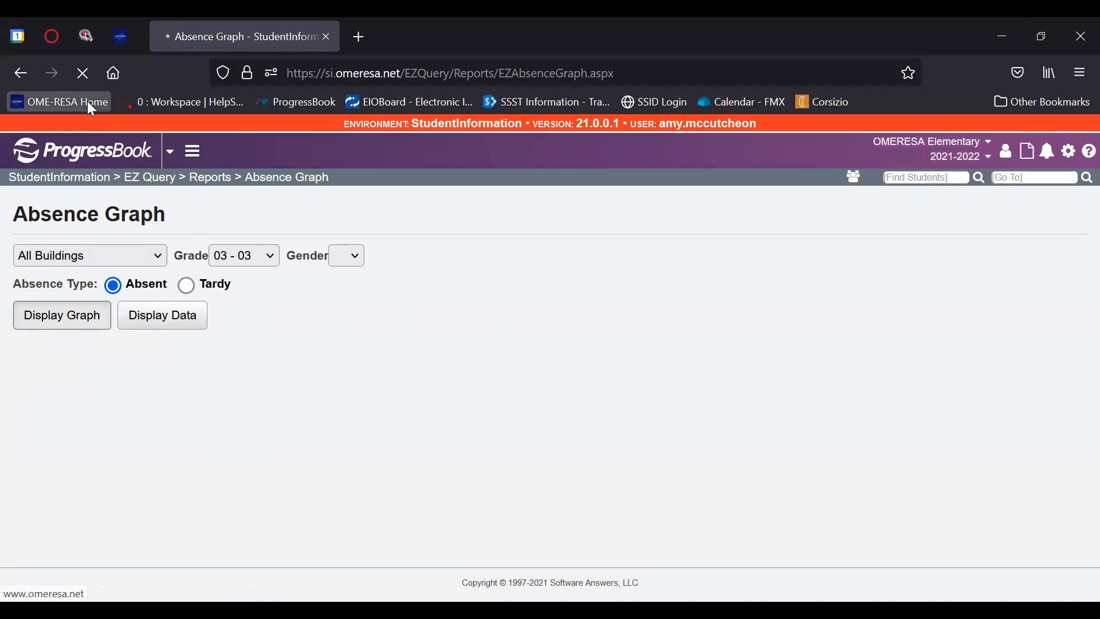
pyautogui.click(84, 75)
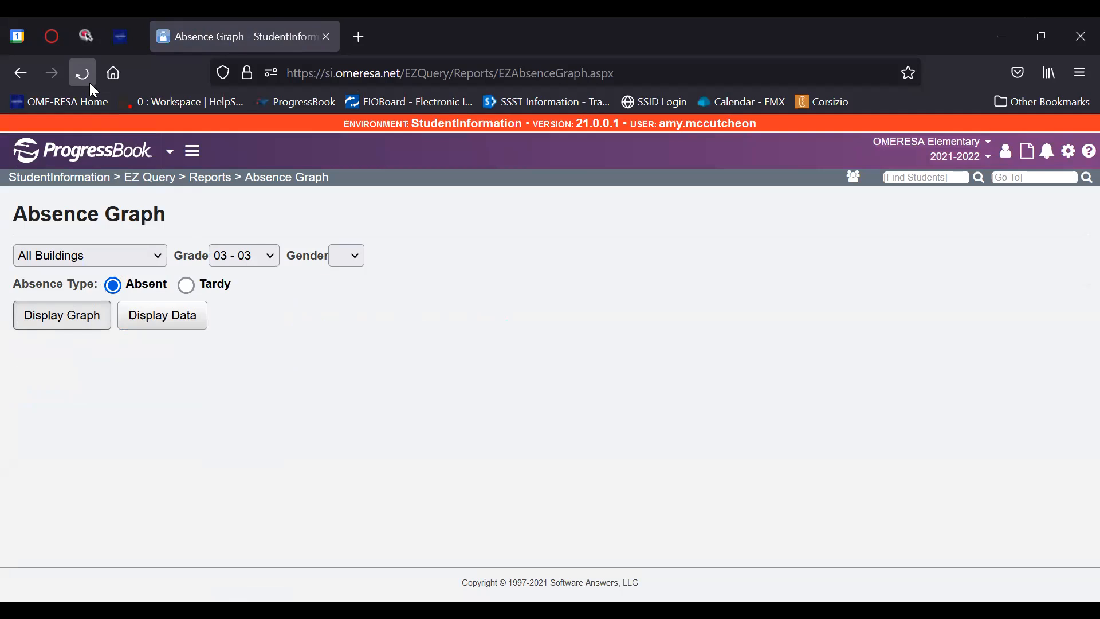
pyautogui.click(207, 178)
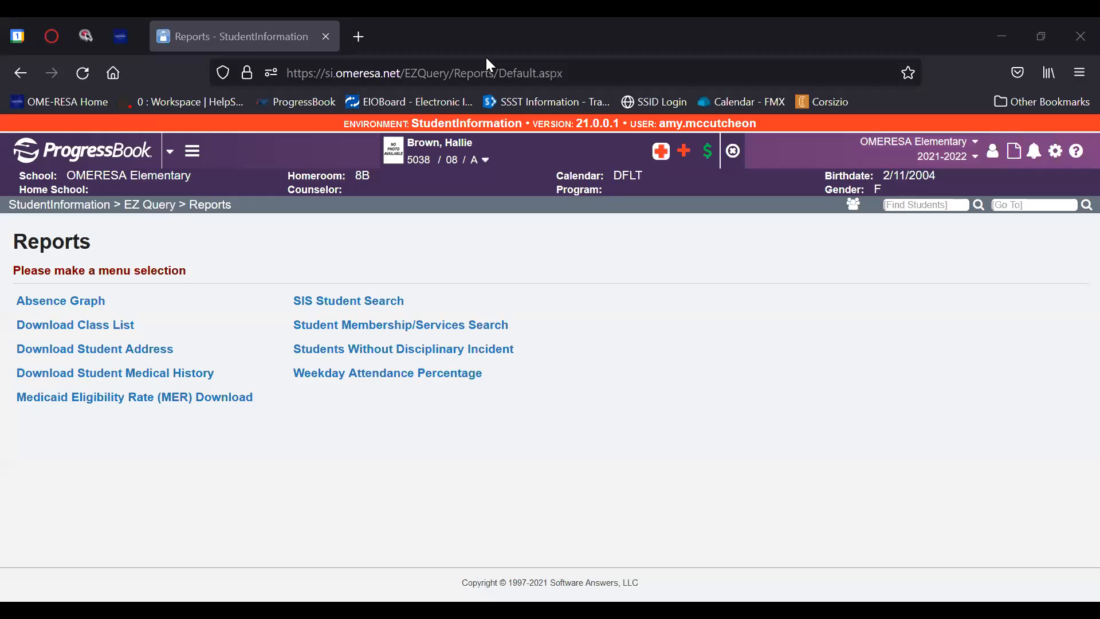
# Step: Open the SIS Student Search report from the Reports page
pyautogui.click(346, 305)
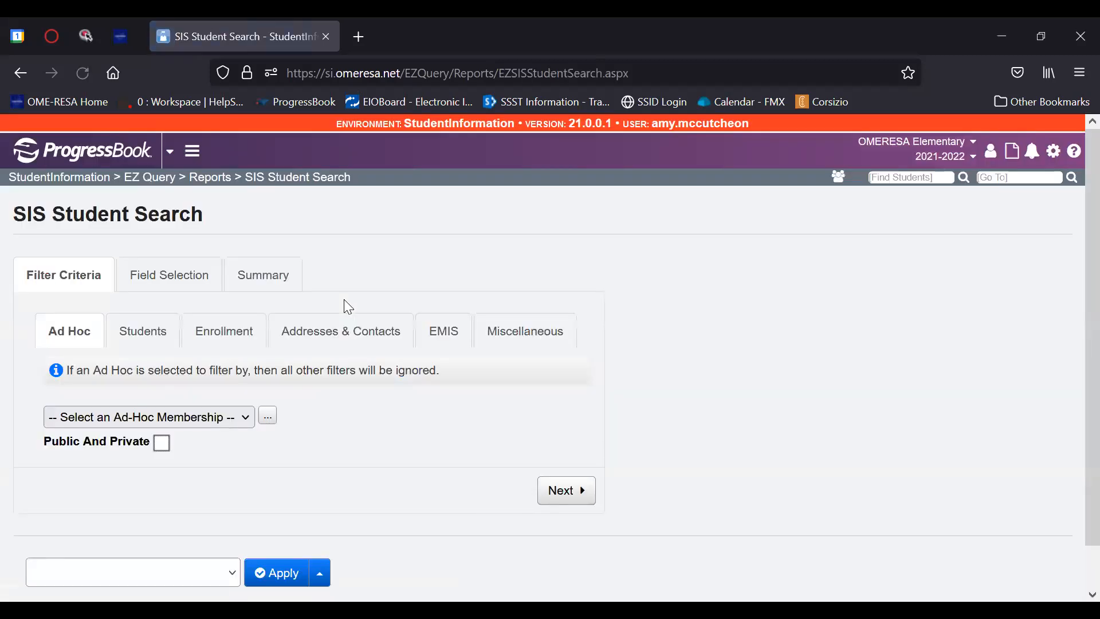
pyautogui.scroll(-1, 650, 341)
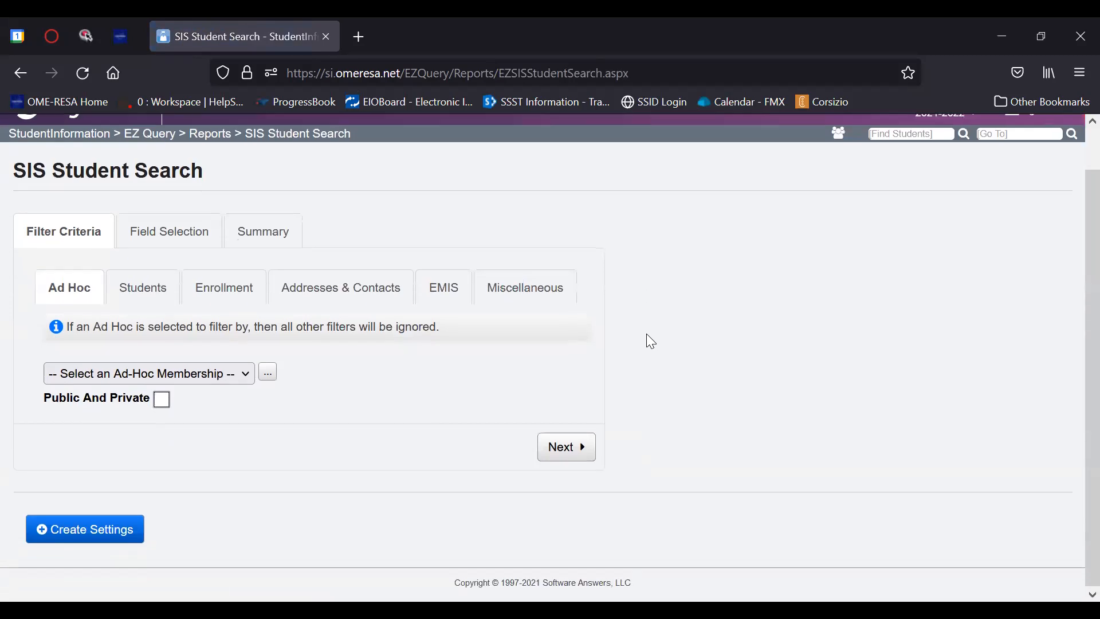
pyautogui.scroll(1, 651, 341)
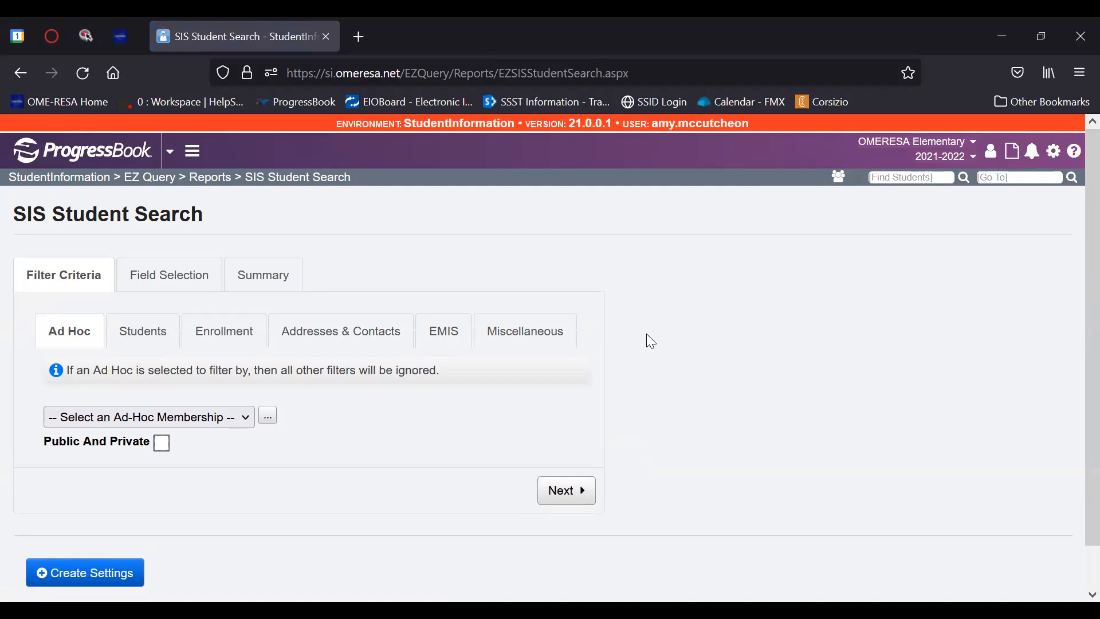
pyautogui.scroll(-1, 651, 341)
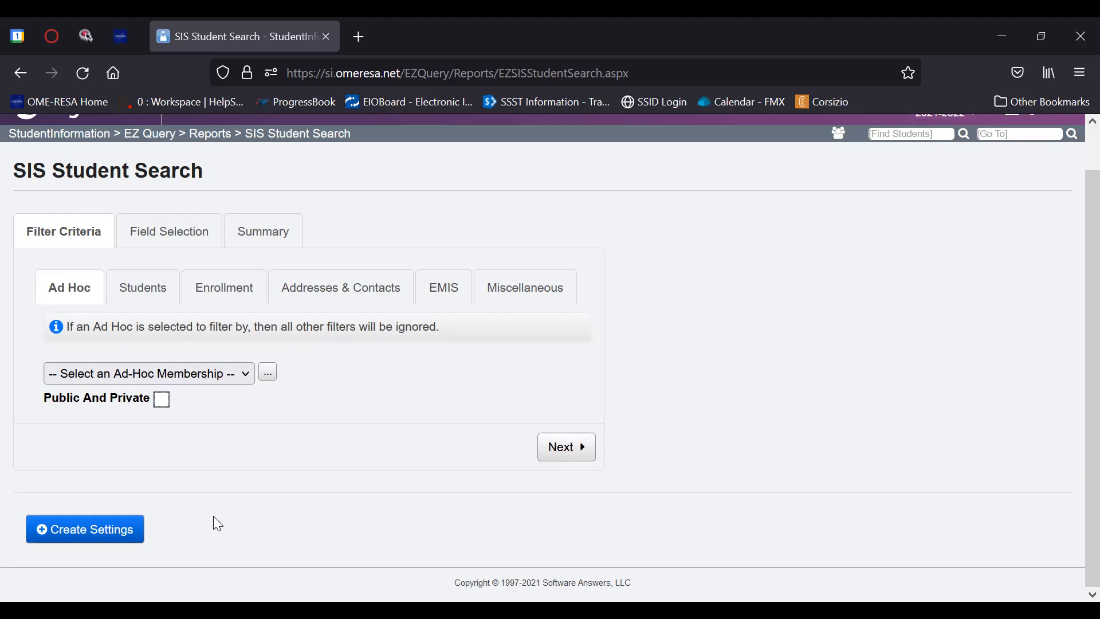
# Step: Check the Ad-Hoc Membership options without choosing one, then show the Students filters
pyautogui.click(220, 374)
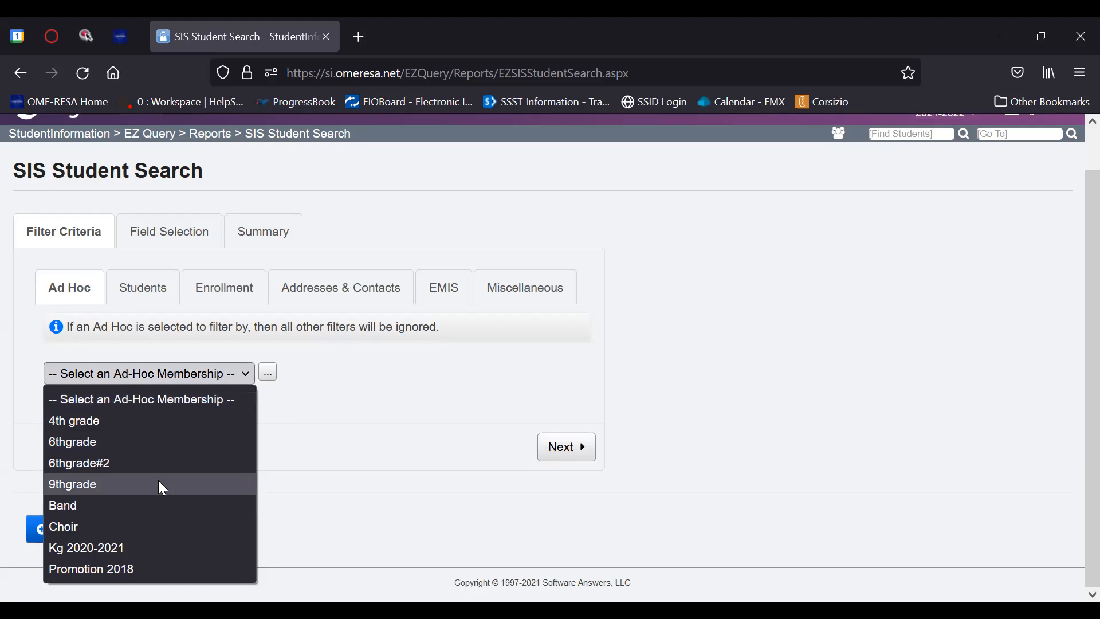
pyautogui.click(328, 459)
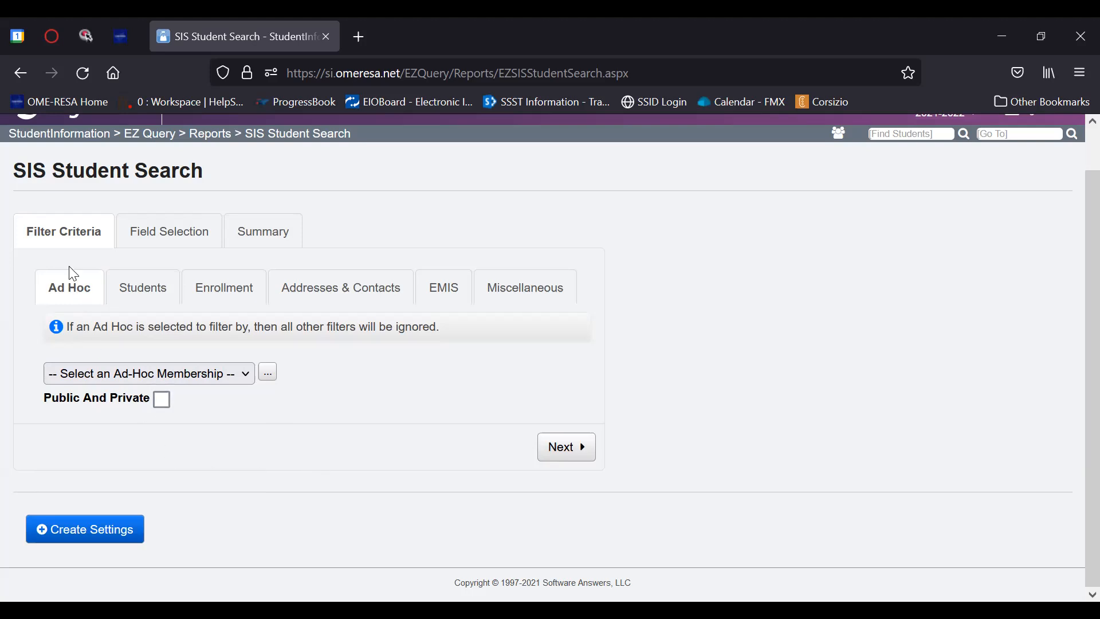
pyautogui.click(123, 292)
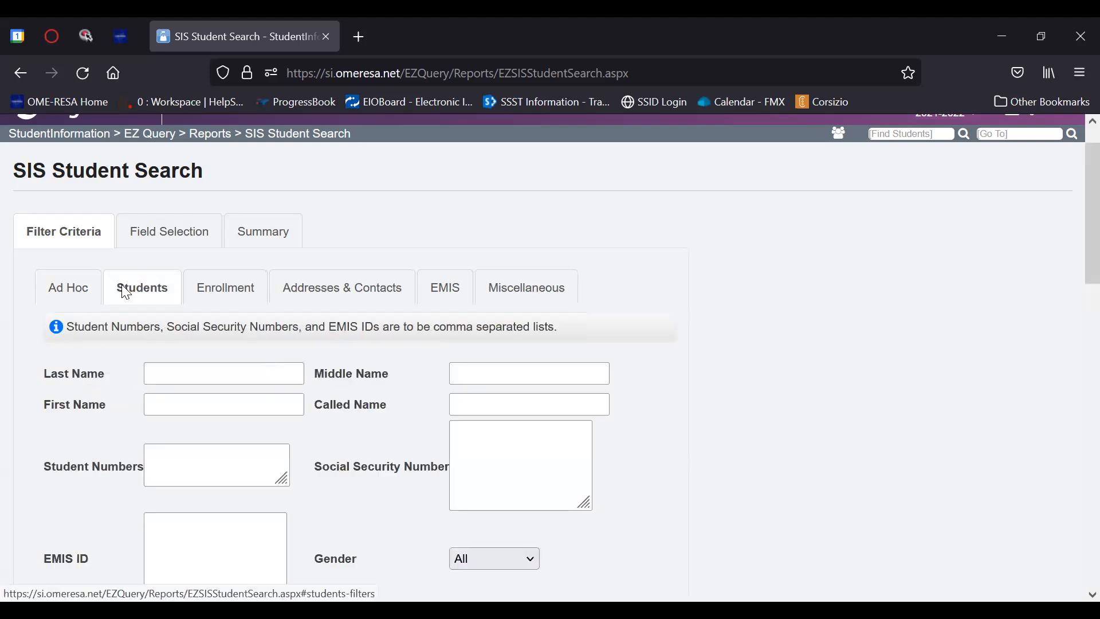
# Step: Scroll through the Students search filters
pyautogui.scroll(-3, 126, 293)
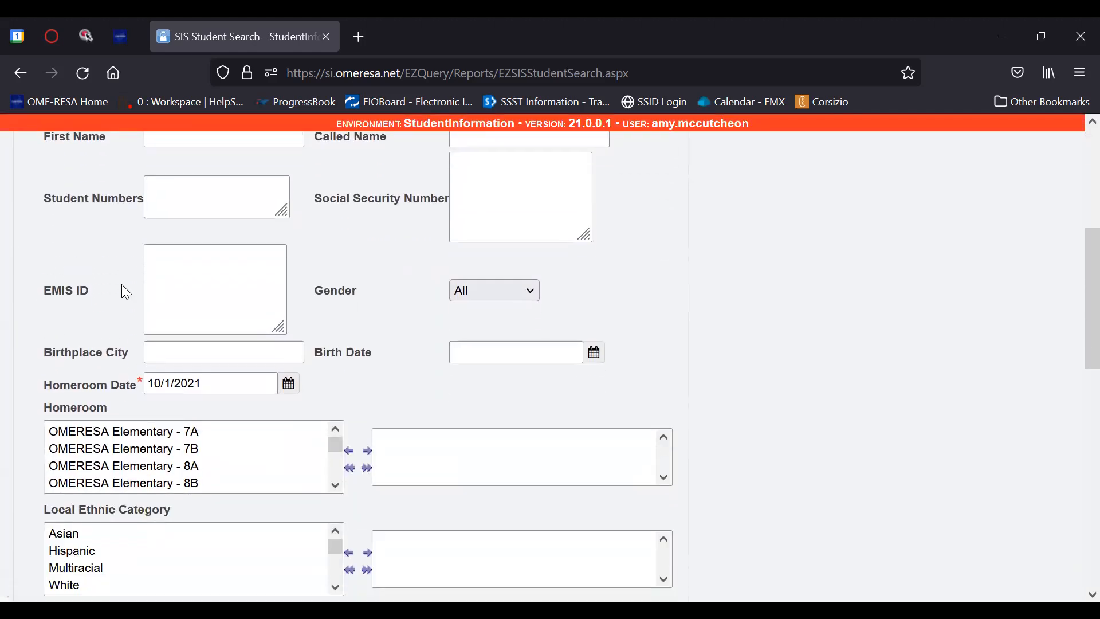
pyautogui.scroll(-2, 126, 293)
pyautogui.scroll(-3, 126, 293)
pyautogui.scroll(-5, 126, 292)
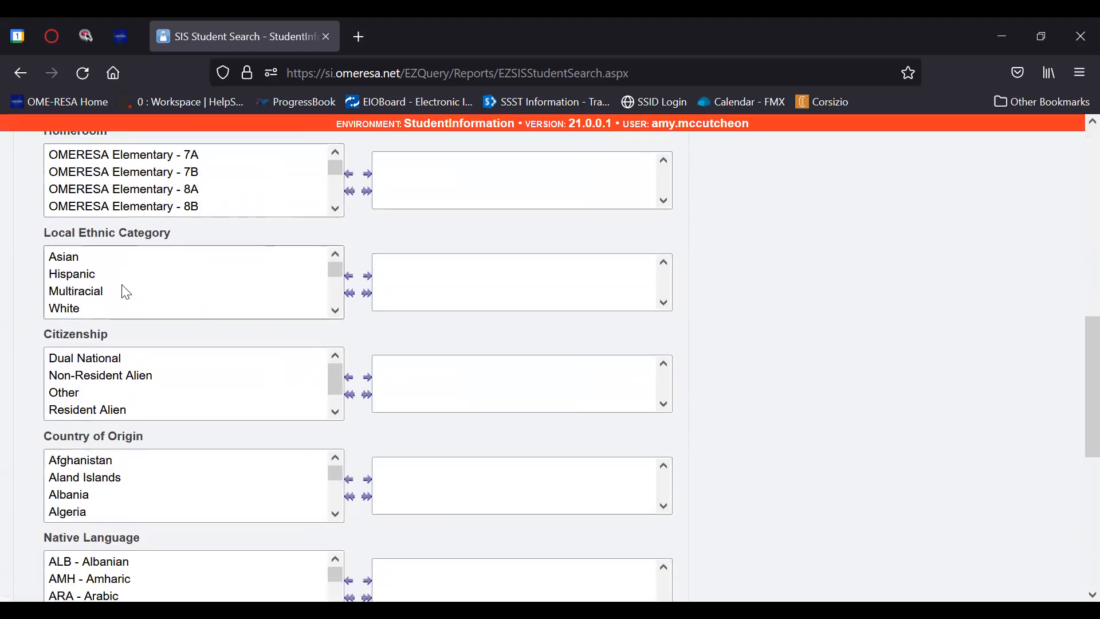
pyautogui.scroll(-1, 124, 285)
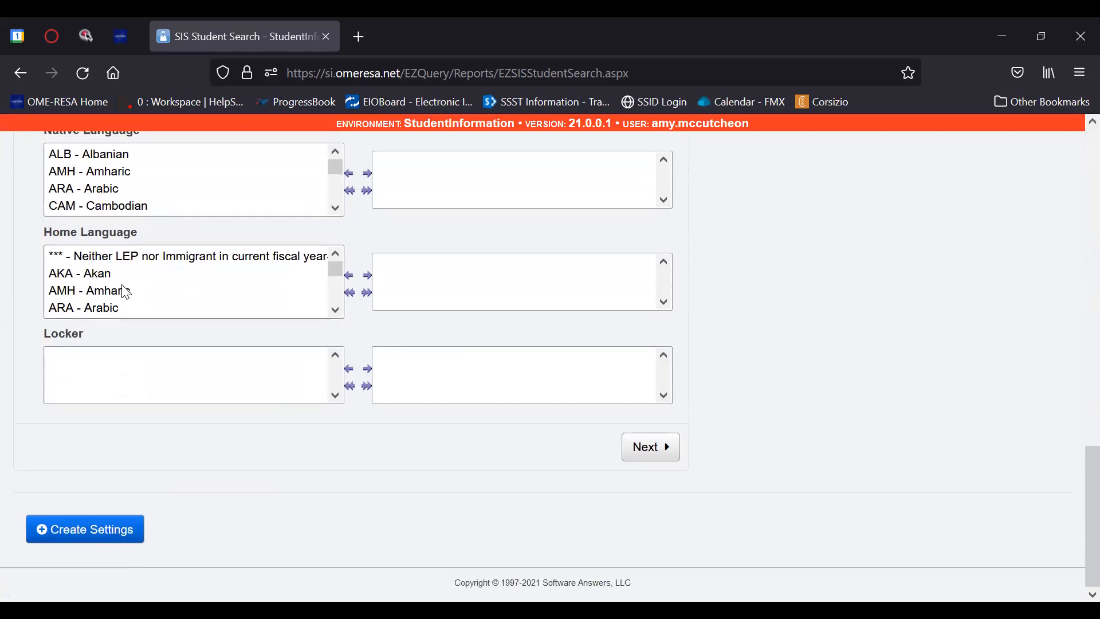
pyautogui.scroll(12, 124, 289)
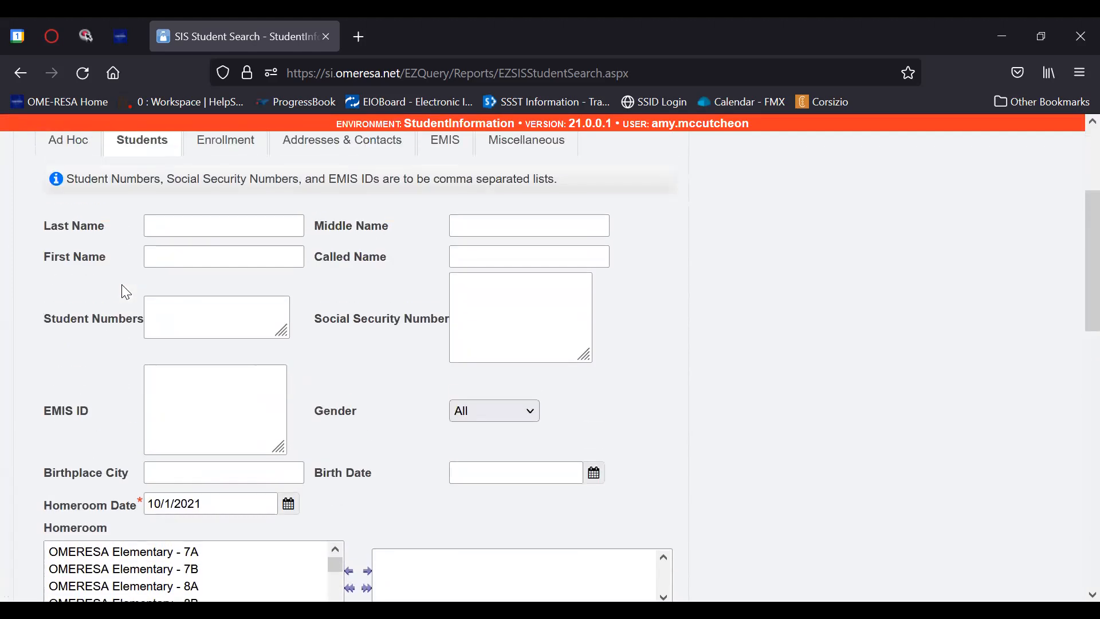
pyautogui.scroll(-2, 172, 308)
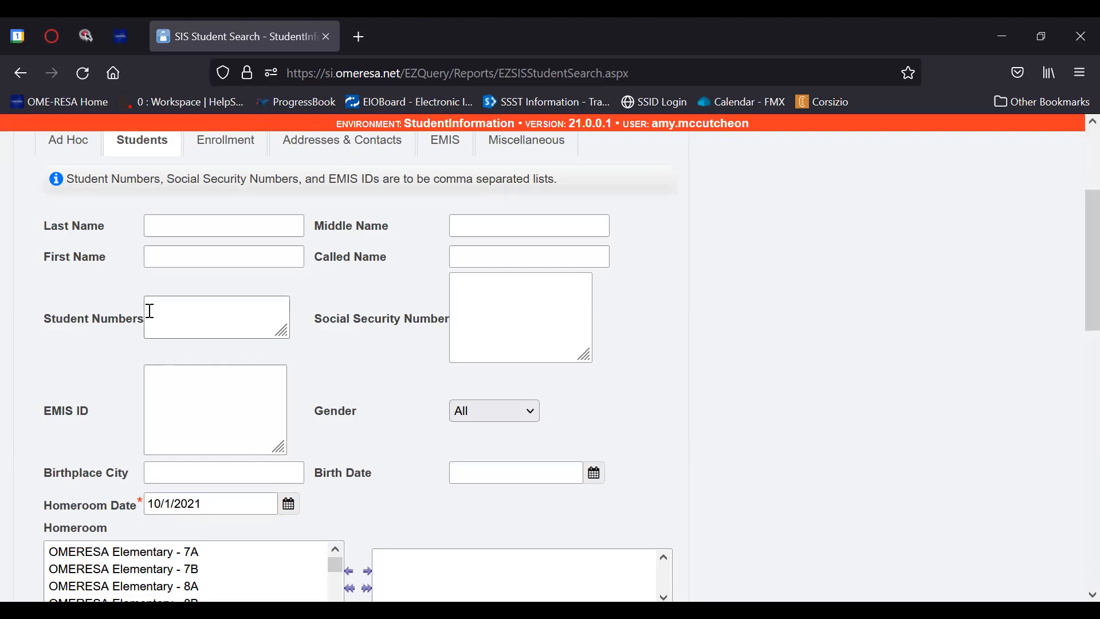
pyautogui.scroll(2, 167, 270)
# Step: Review the Enrollment filter lists, then bring up the Addresses & Contacts filters
pyautogui.click(212, 238)
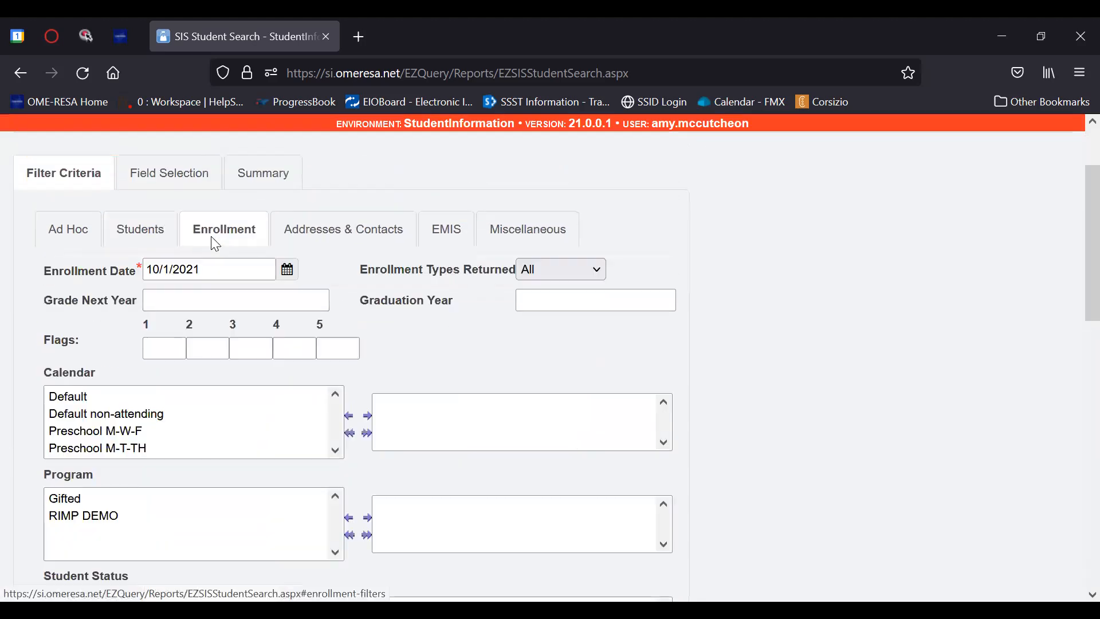
pyautogui.scroll(-2, 81, 319)
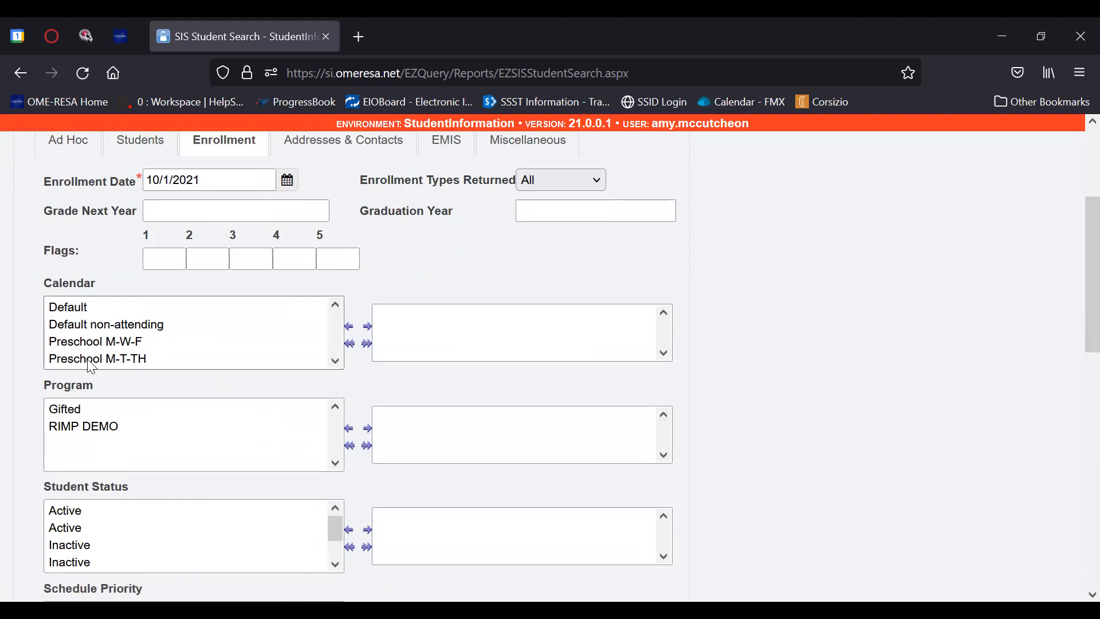
pyautogui.scroll(-6, 83, 434)
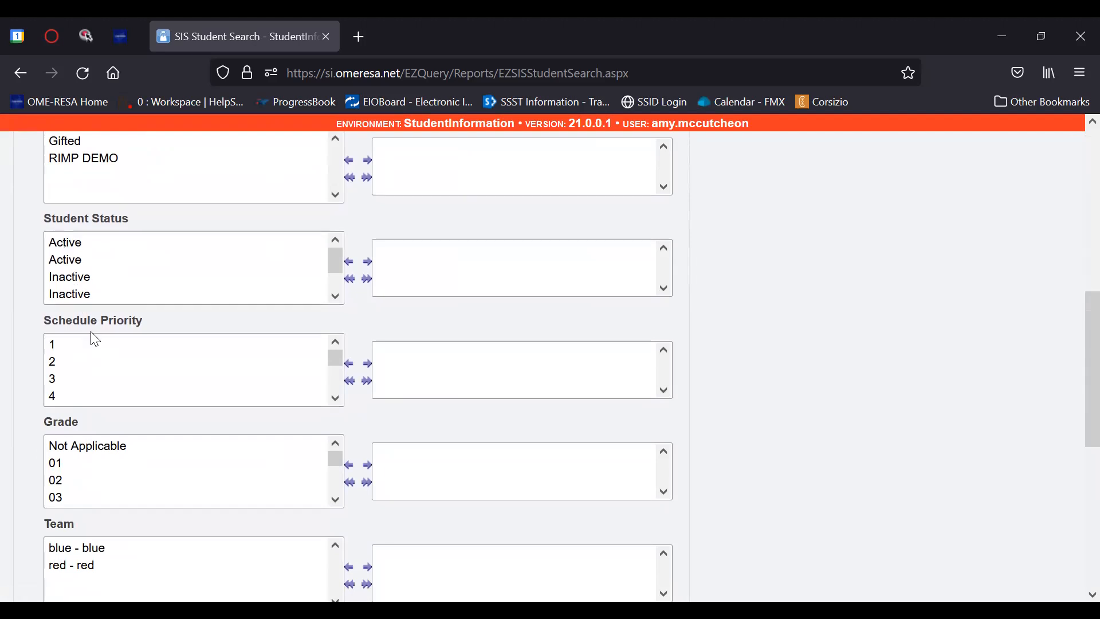
pyautogui.scroll(-2, 95, 338)
pyautogui.scroll(-2, 91, 331)
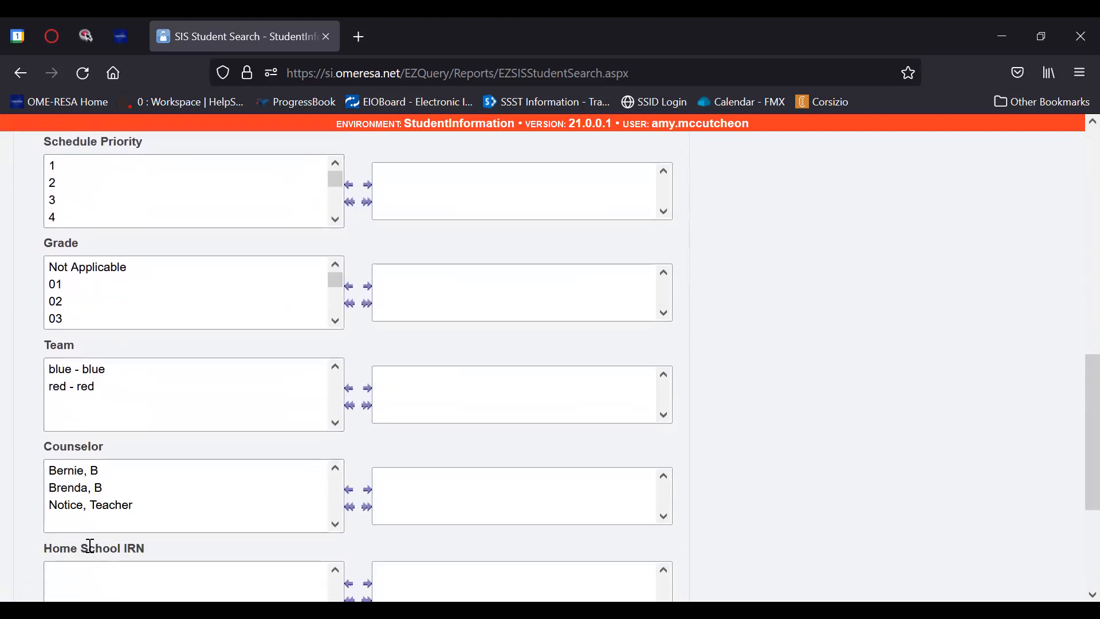
pyautogui.scroll(-4, 80, 441)
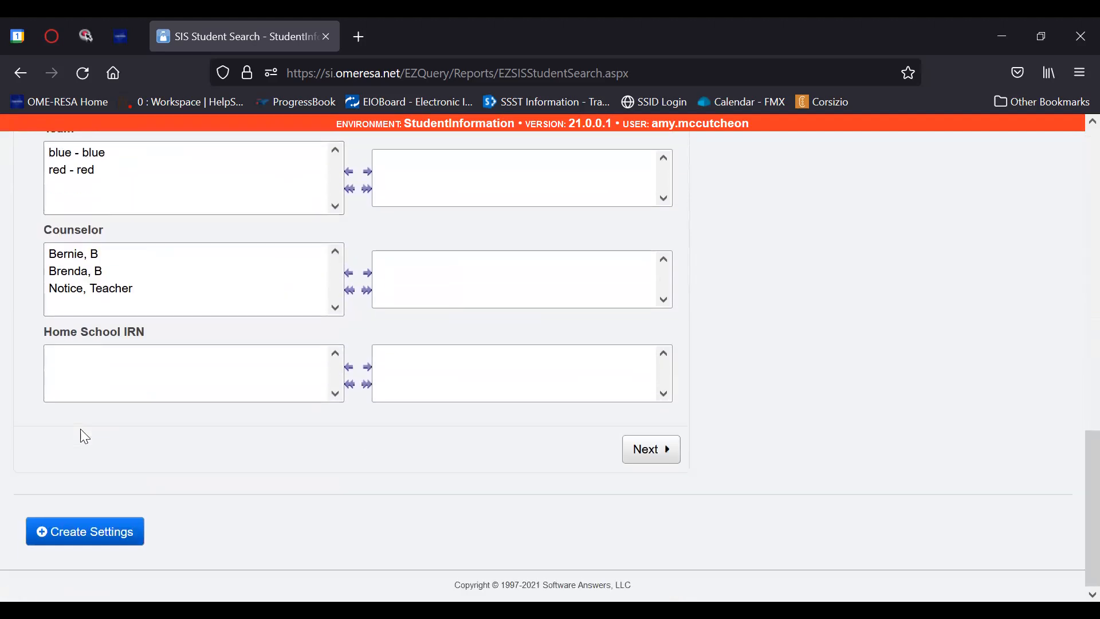
pyautogui.scroll(15, 86, 429)
pyautogui.scroll(1, 94, 418)
pyautogui.click(380, 337)
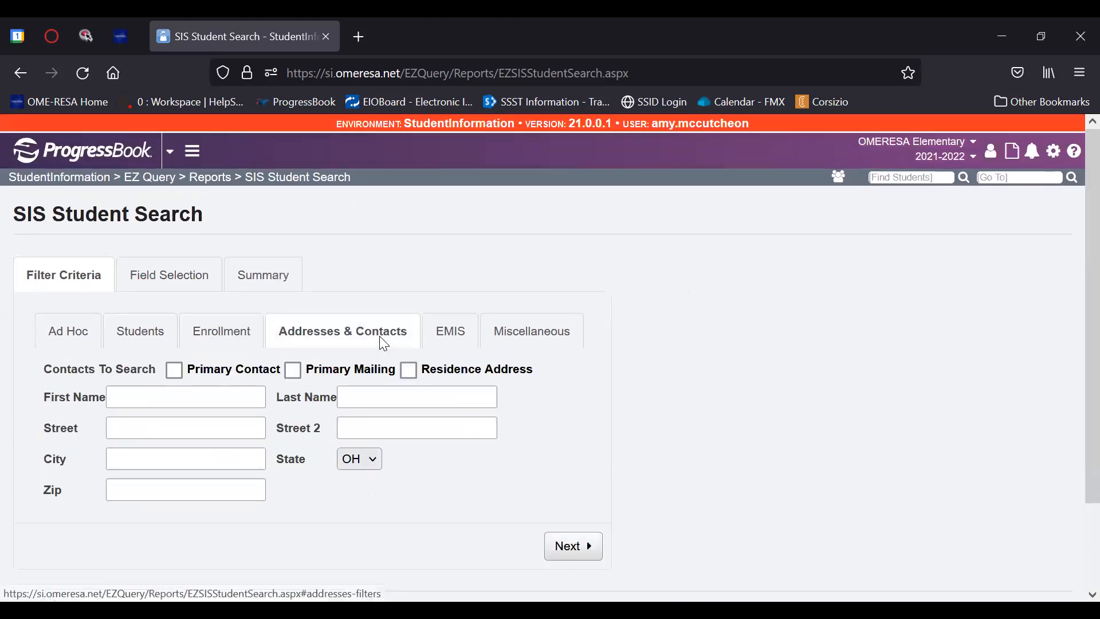
# Step: Look over the EMIS search filters
pyautogui.scroll(-2, 380, 337)
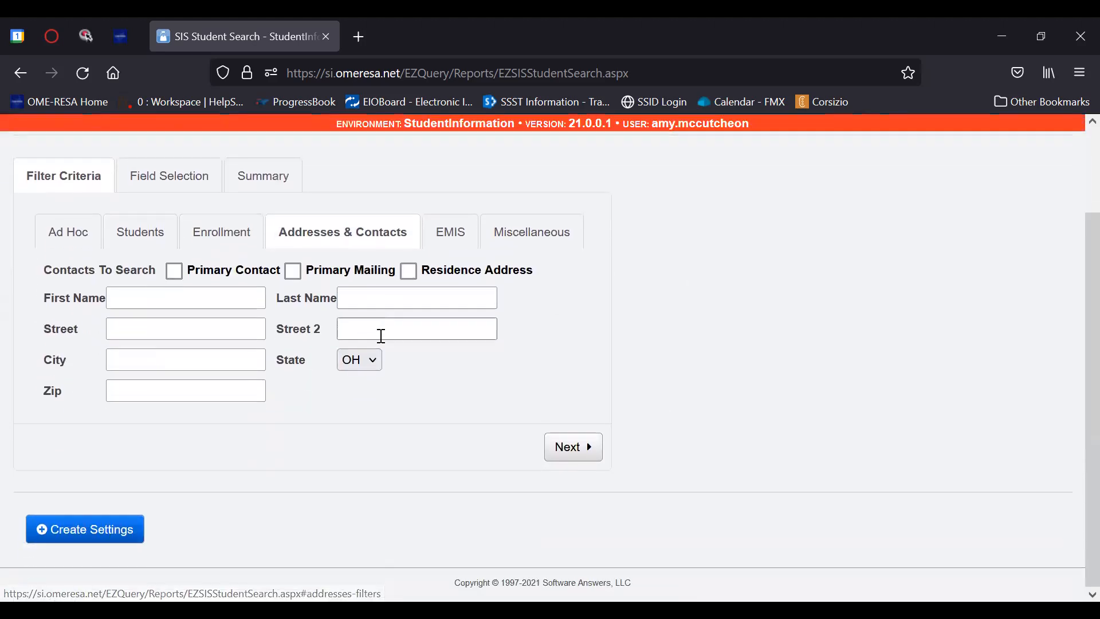
pyautogui.click(428, 239)
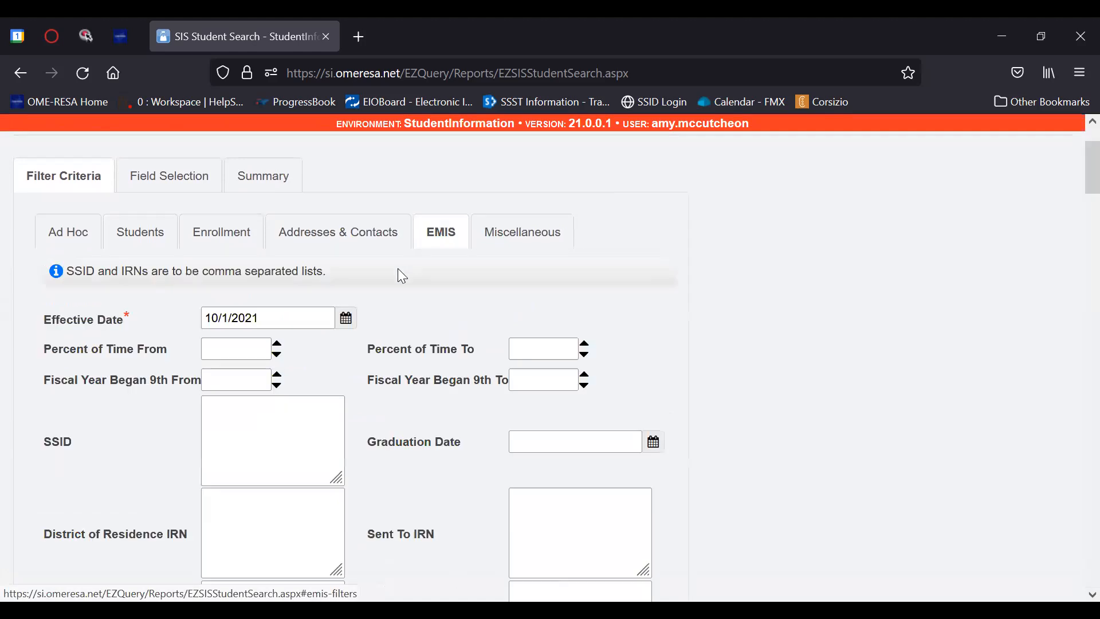
pyautogui.scroll(-6, 398, 269)
pyautogui.scroll(-3, 400, 269)
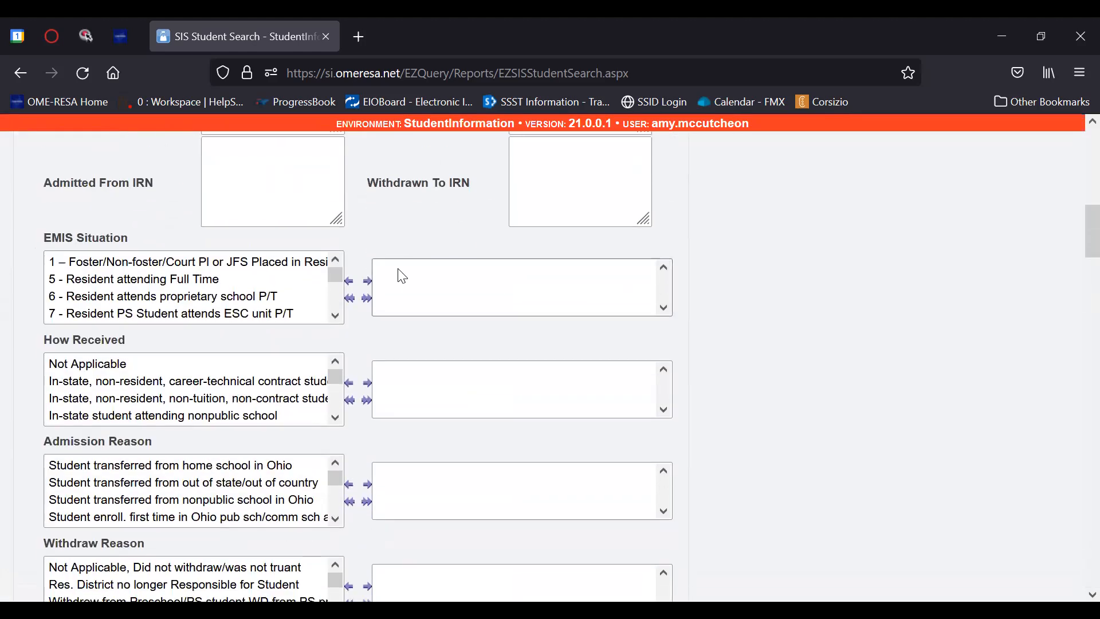
pyautogui.scroll(-2, 401, 275)
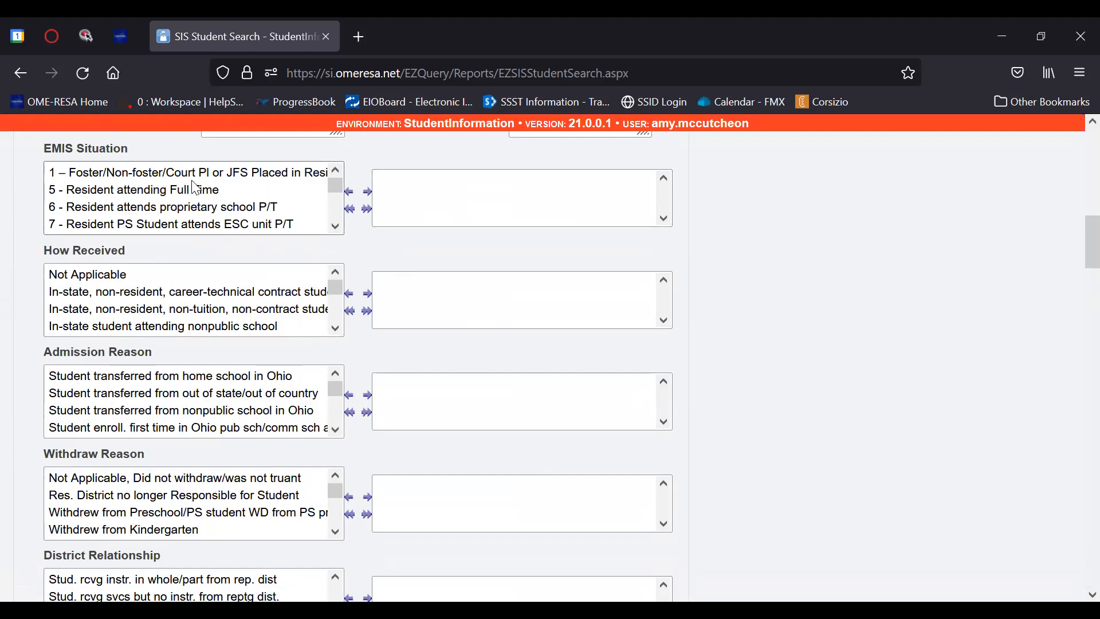
pyautogui.scroll(12, 195, 186)
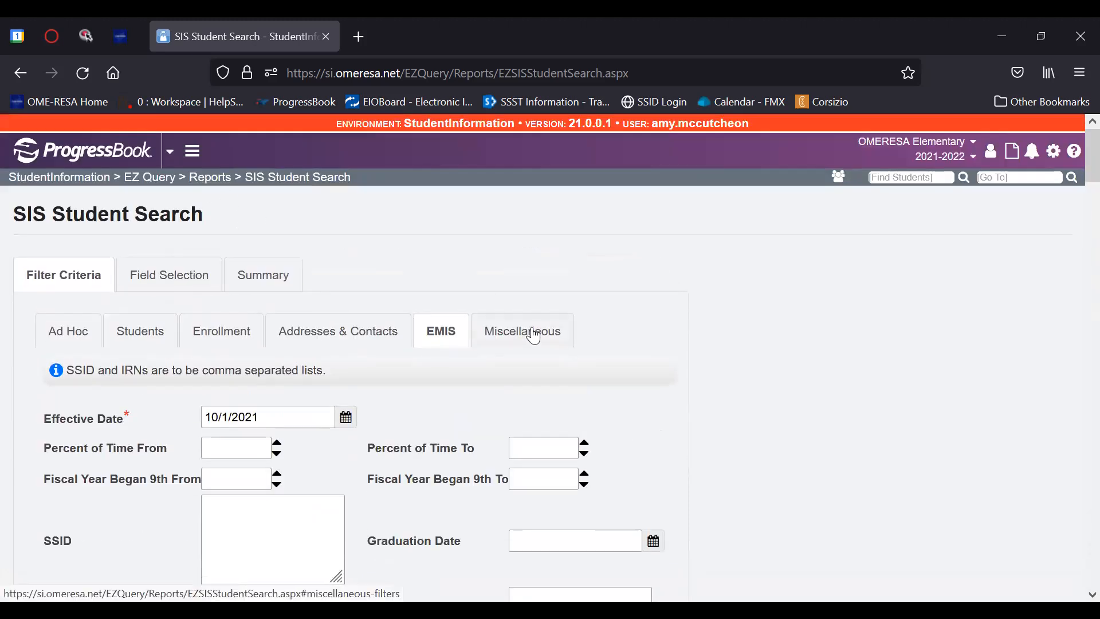
# Step: Review the Miscellaneous alert and bus filters, then return to the Ad Hoc membership filter
pyautogui.click(535, 331)
pyautogui.scroll(-3, 533, 332)
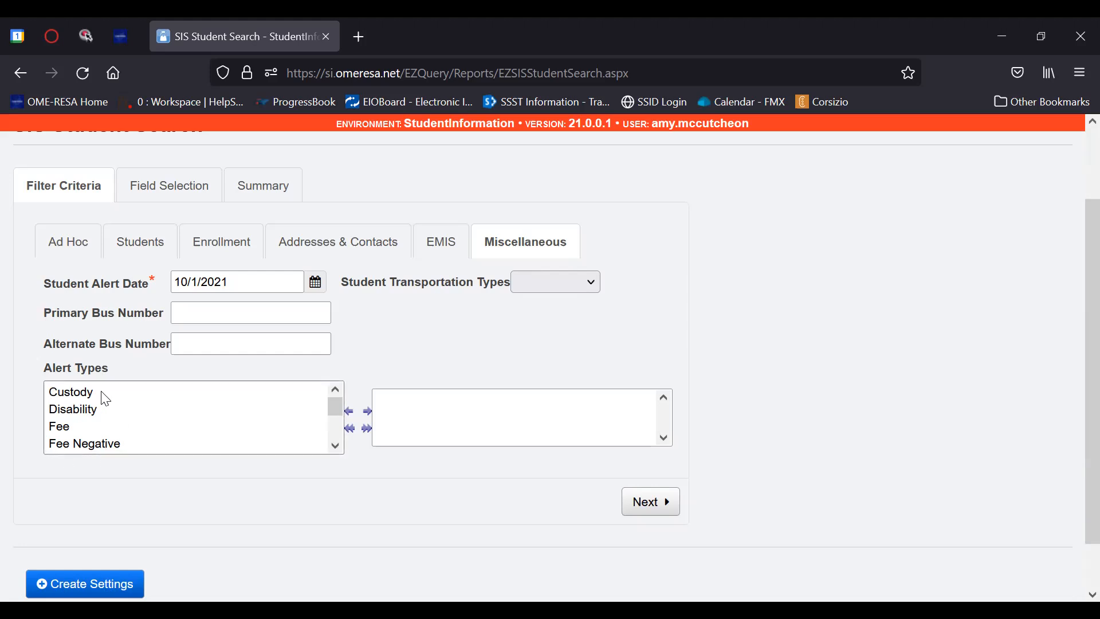
pyautogui.scroll(3, 80, 367)
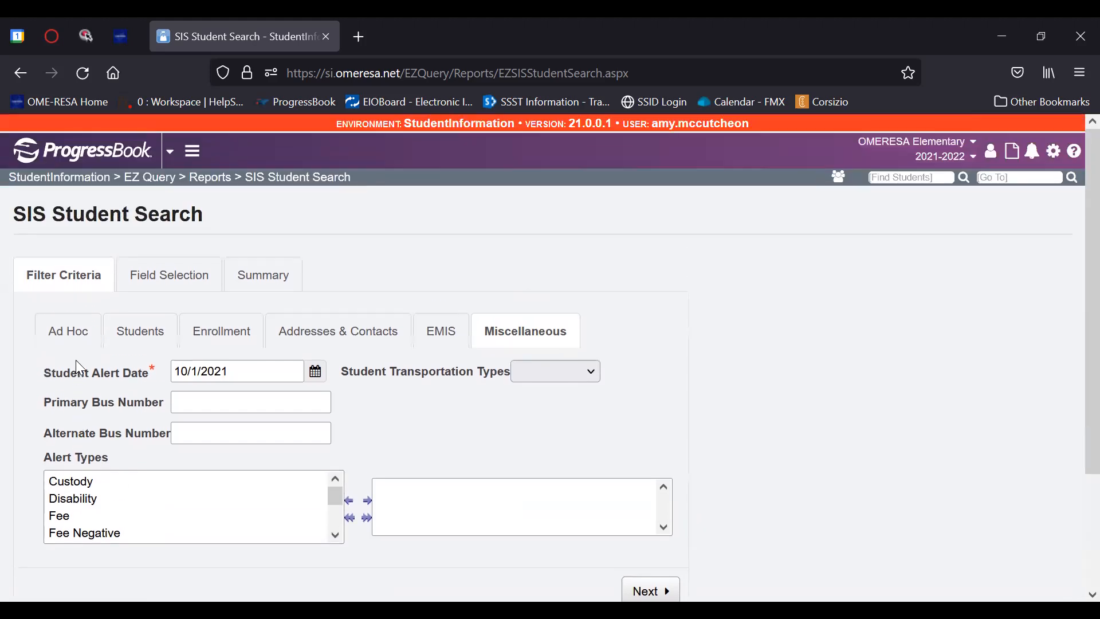
pyautogui.scroll(-5, 494, 349)
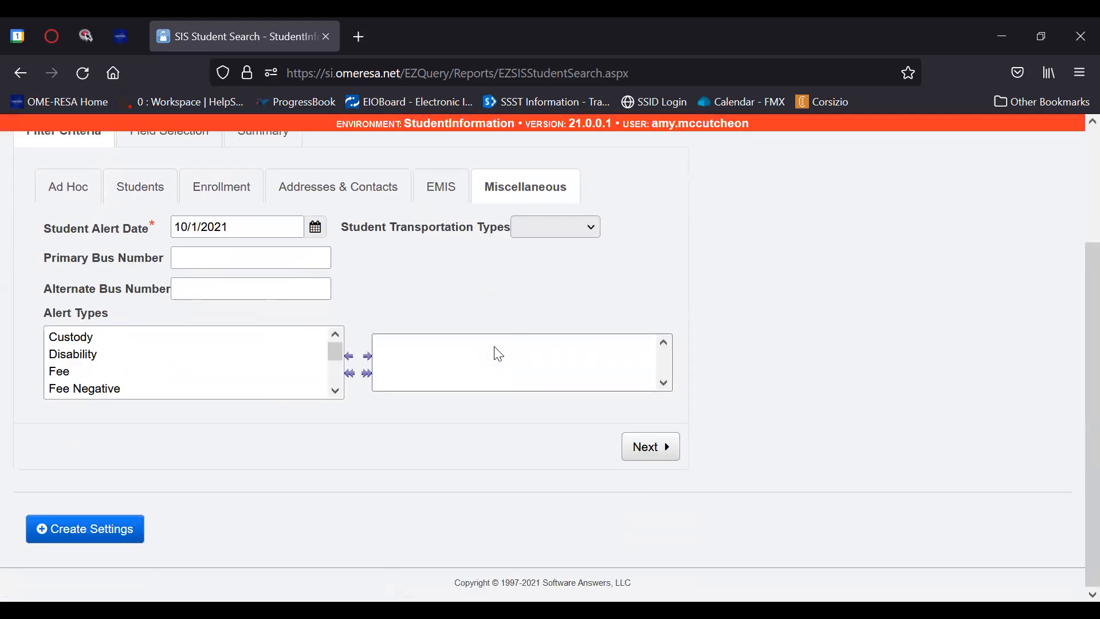
pyautogui.scroll(5, 496, 352)
pyautogui.click(77, 336)
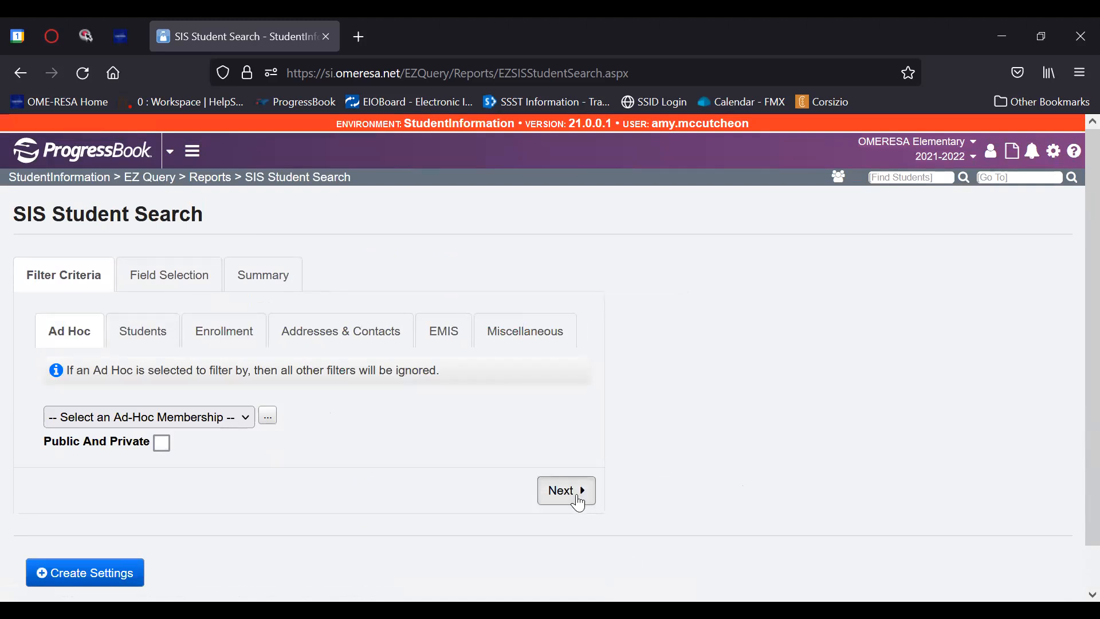
# Step: On Field Selection, check First Name, Birthdate, Homeroom Teacher and Homeroom as report fields
pyautogui.click(579, 504)
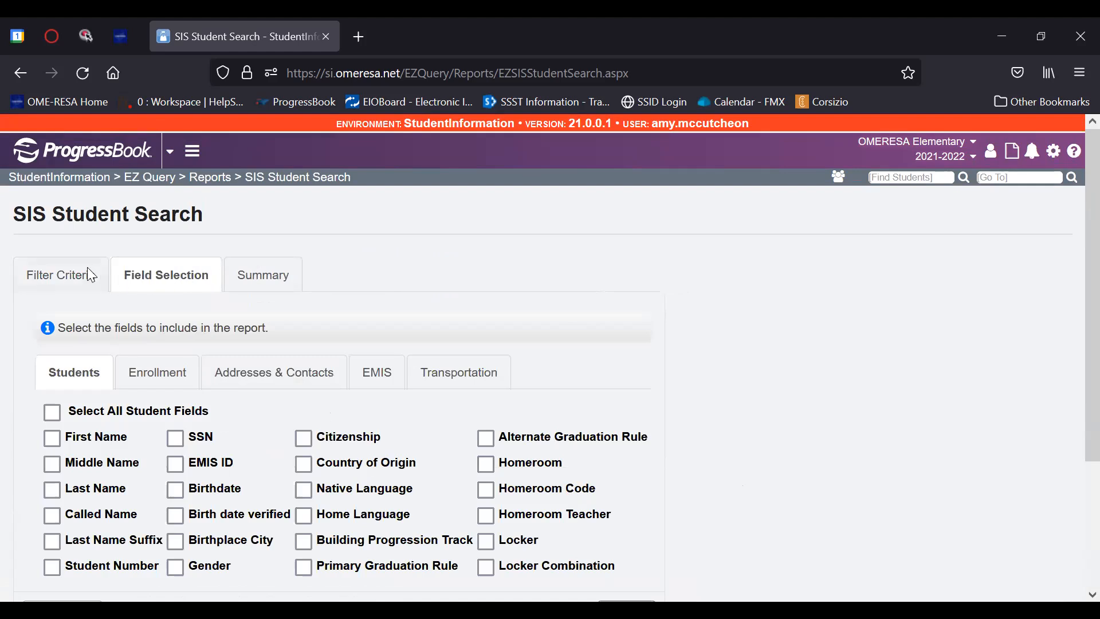
pyautogui.scroll(-3, 180, 282)
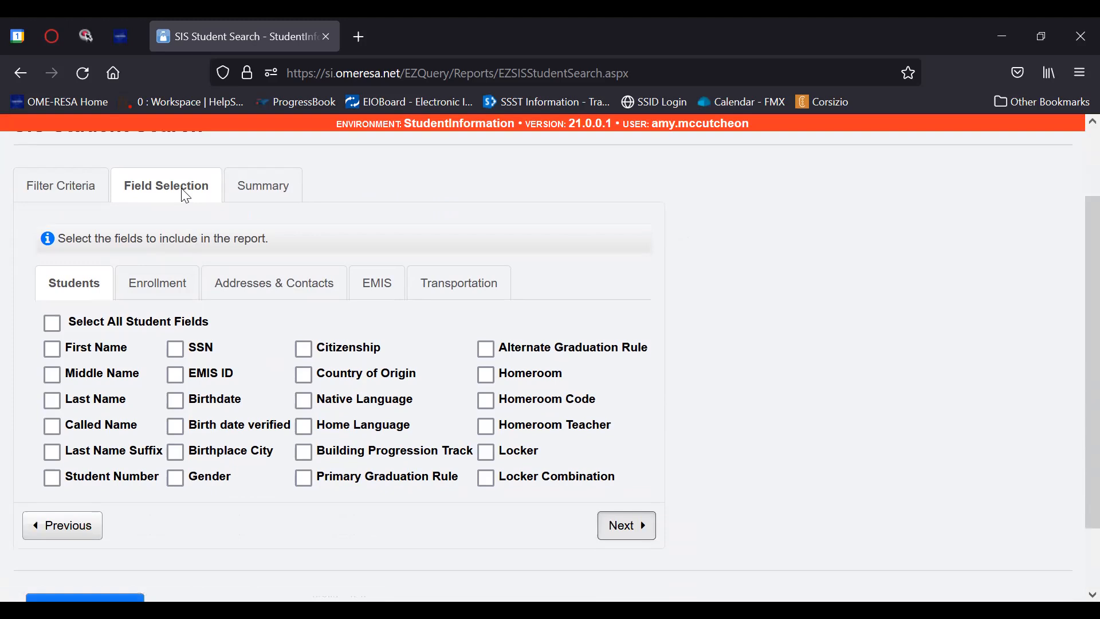
pyautogui.click(57, 347)
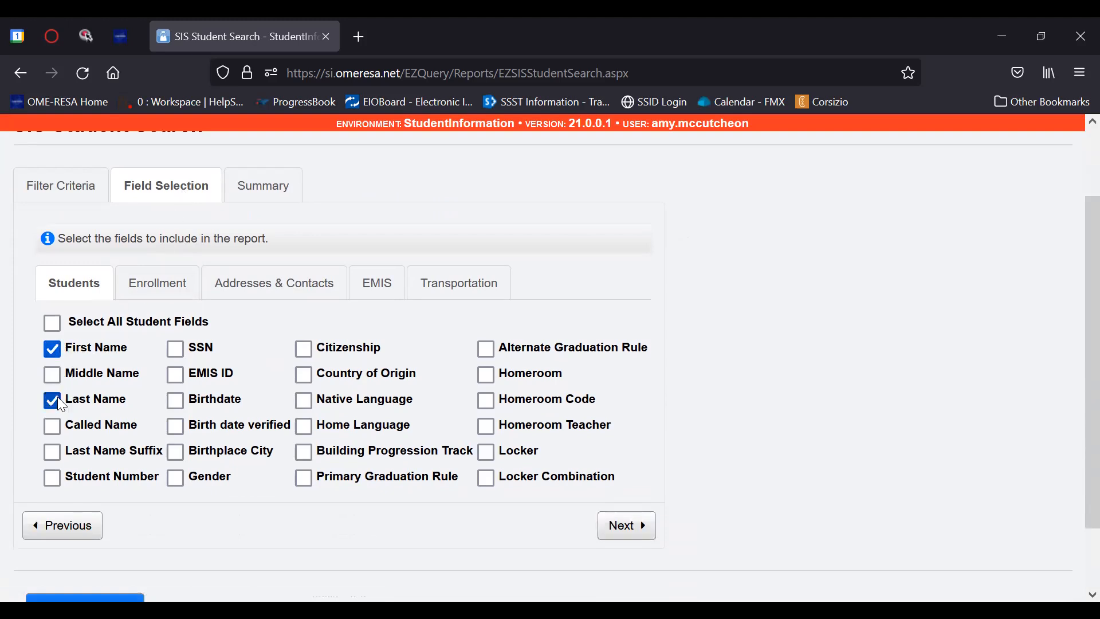
pyautogui.click(210, 406)
pyautogui.click(490, 427)
pyautogui.click(489, 379)
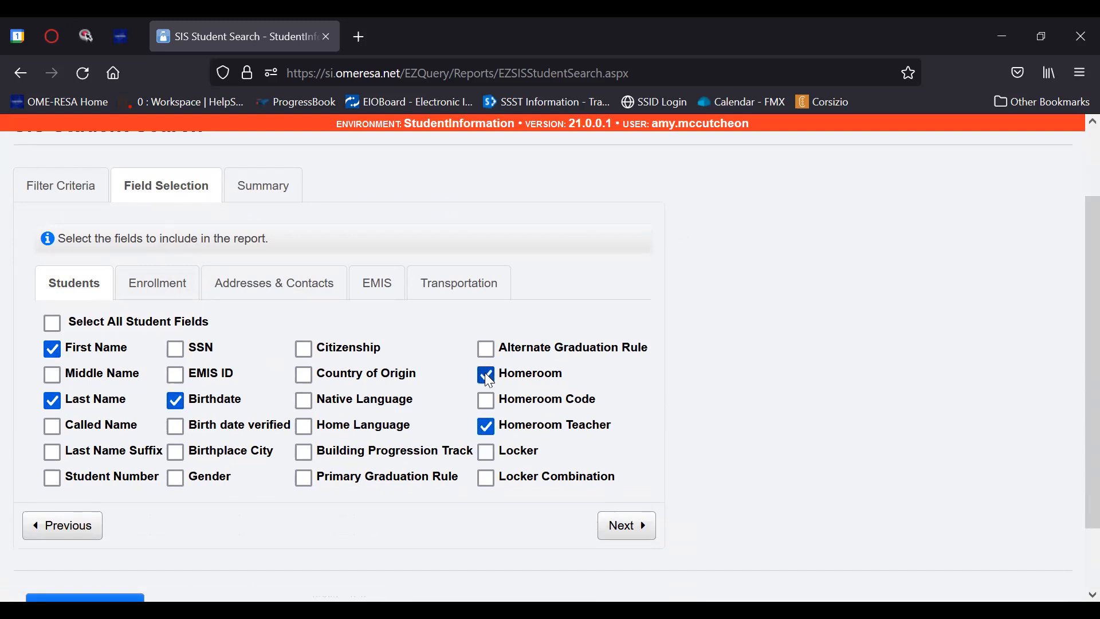
# Step: Add the Enrollment fields Student Status, Building Grade and Attendance Calendar
pyautogui.click(181, 290)
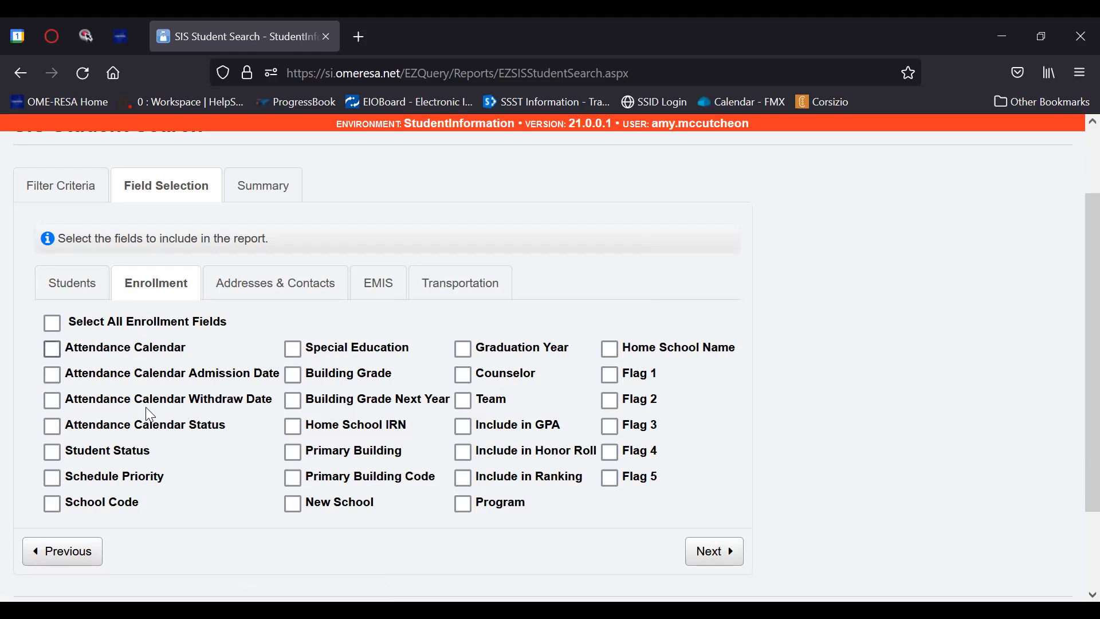
pyautogui.click(124, 456)
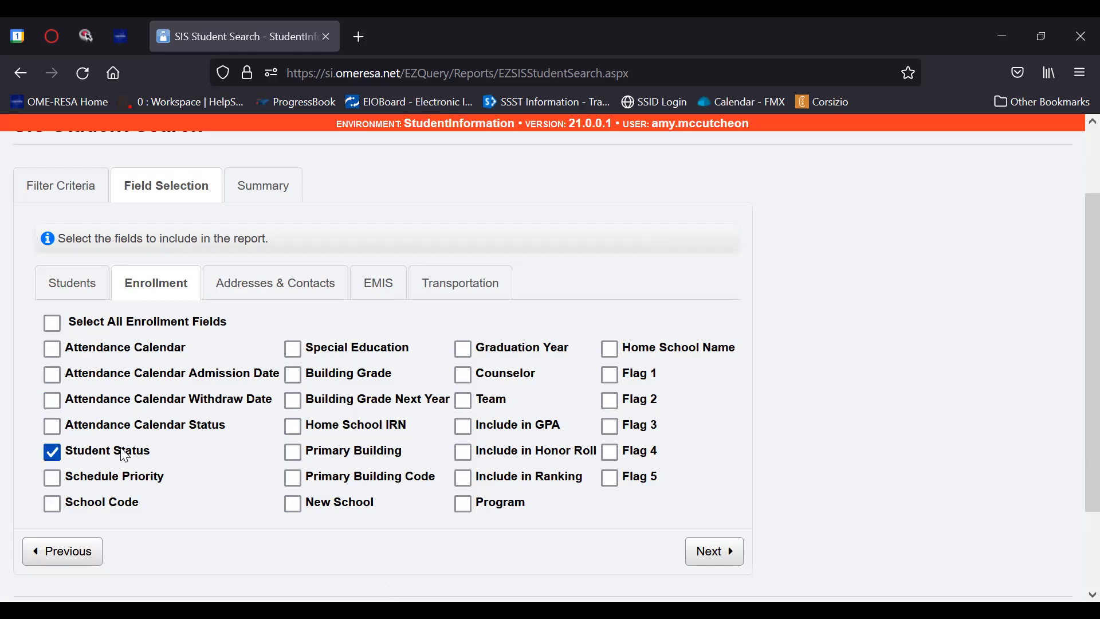
pyautogui.click(295, 383)
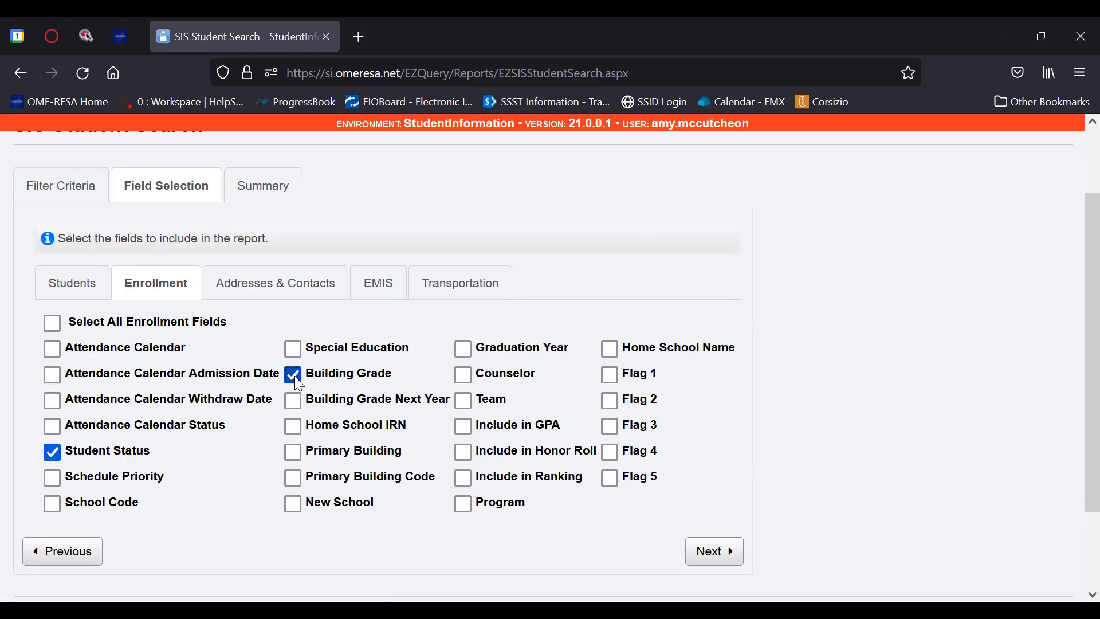
pyautogui.click(148, 348)
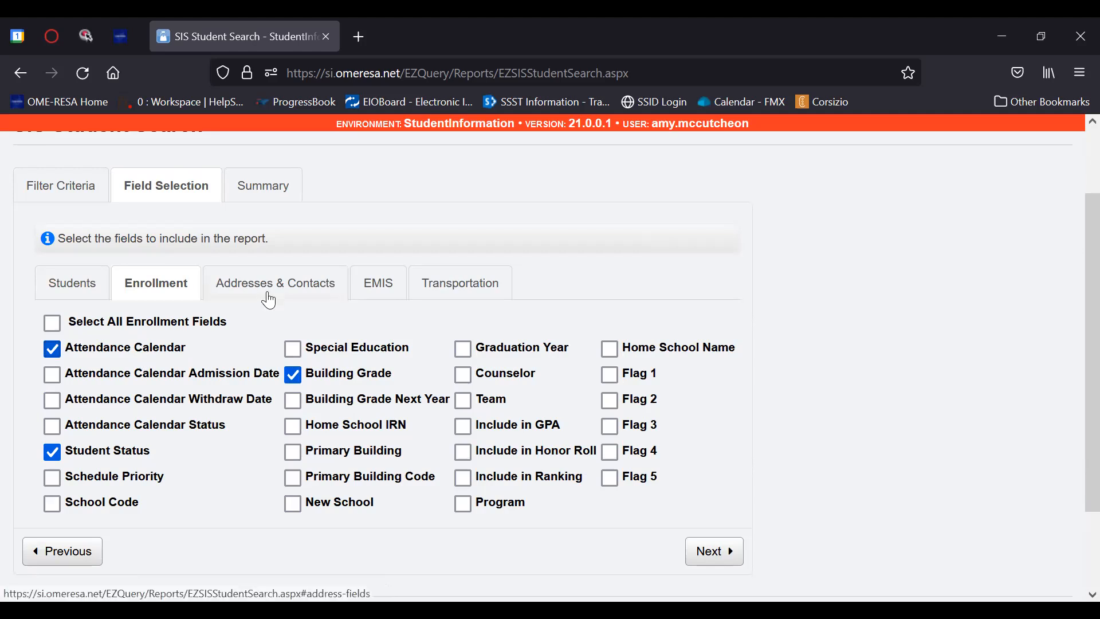
pyautogui.scroll(-3, 300, 344)
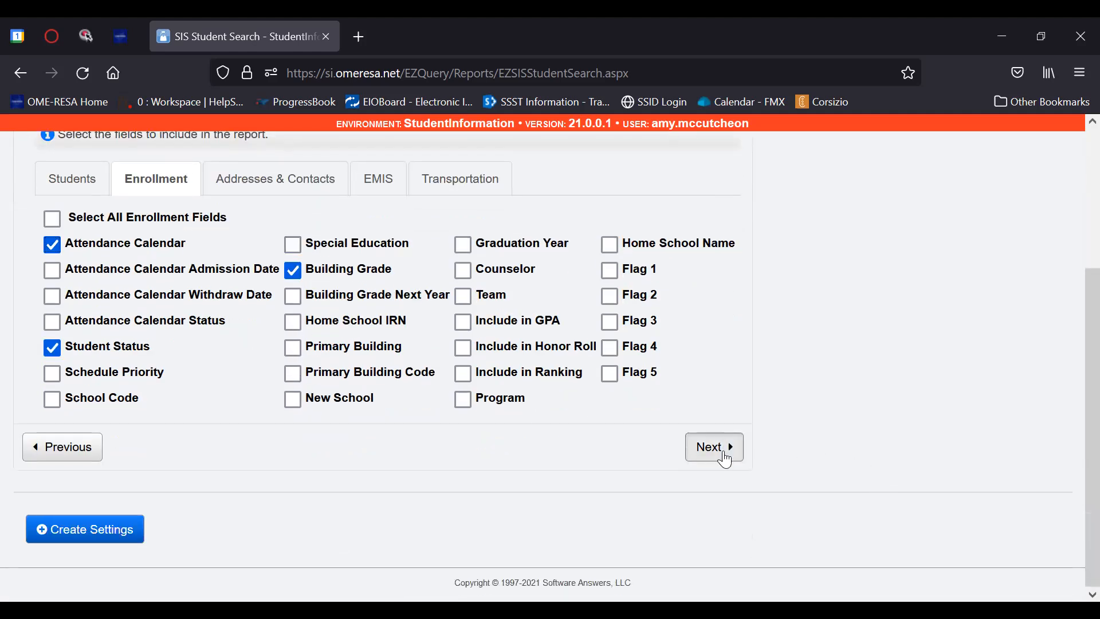
# Step: On the Summary, choose CSV file type and Download method, finish, and open the downloaded file
pyautogui.click(725, 459)
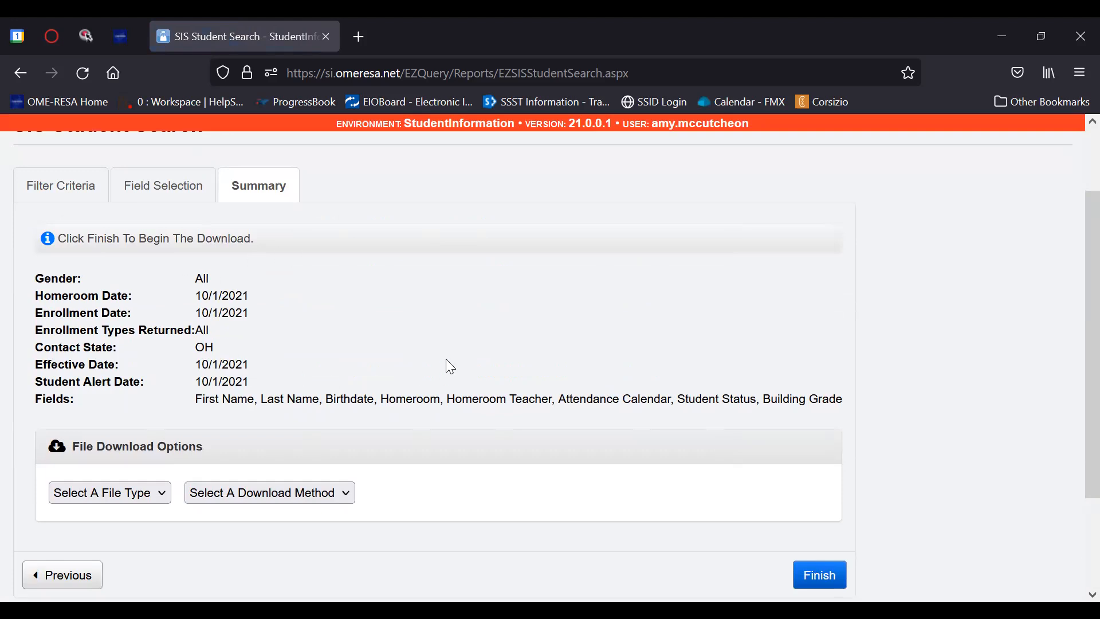
pyautogui.click(131, 493)
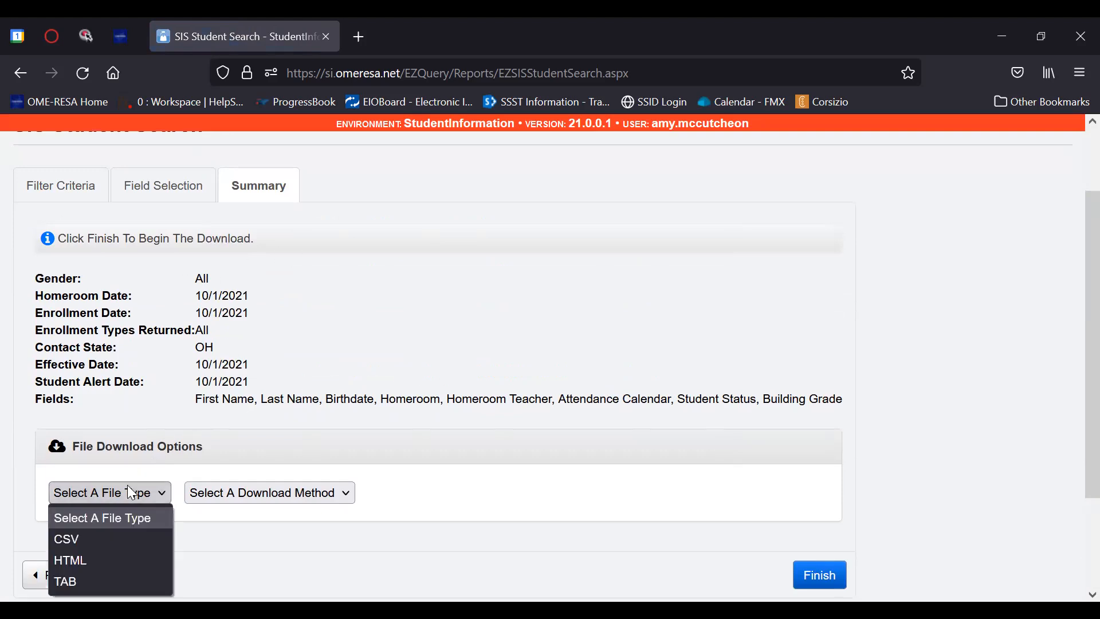
pyautogui.click(103, 544)
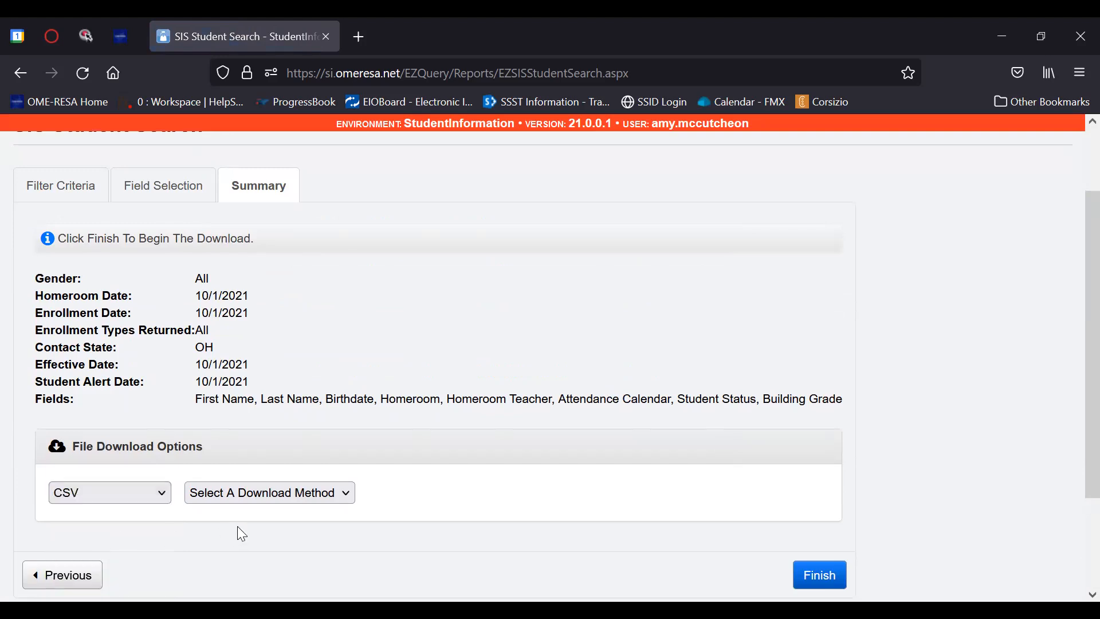
pyautogui.click(273, 501)
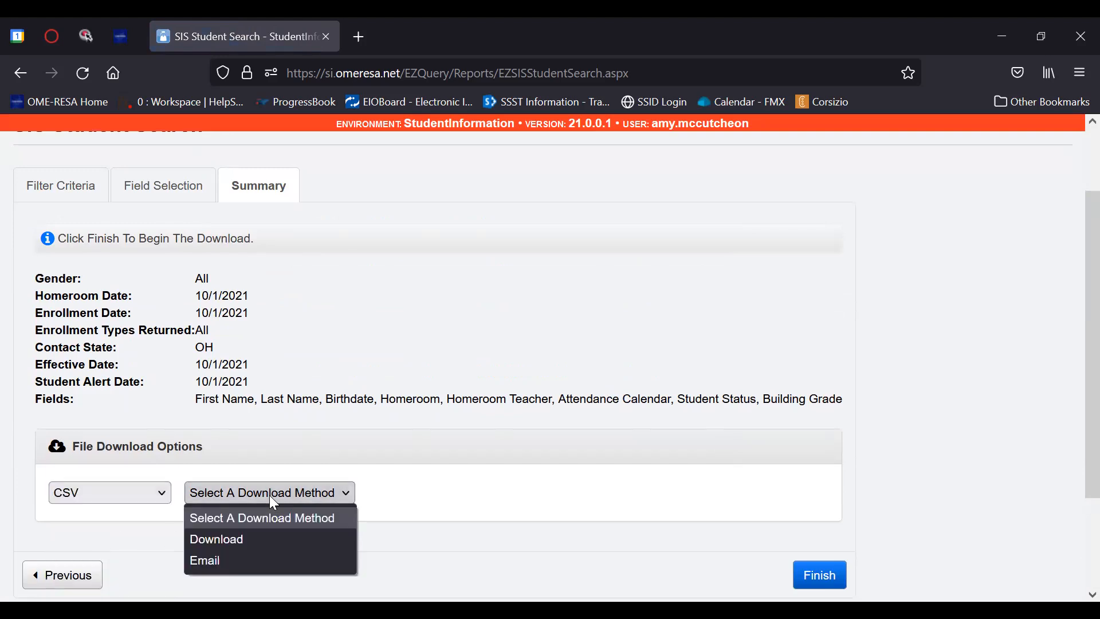
pyautogui.click(255, 541)
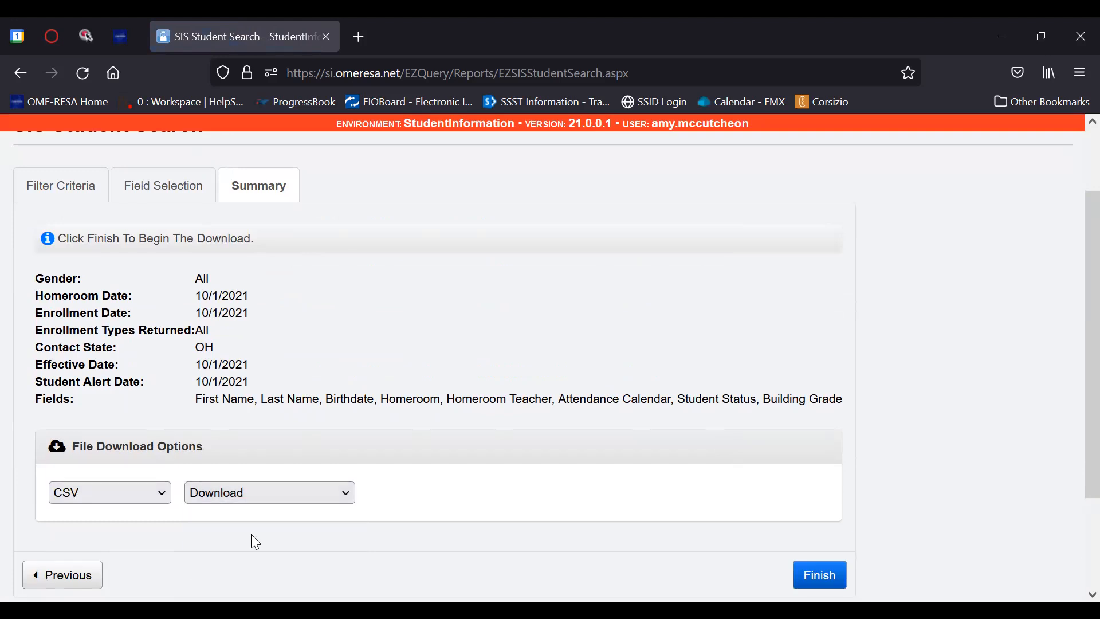
pyautogui.click(820, 576)
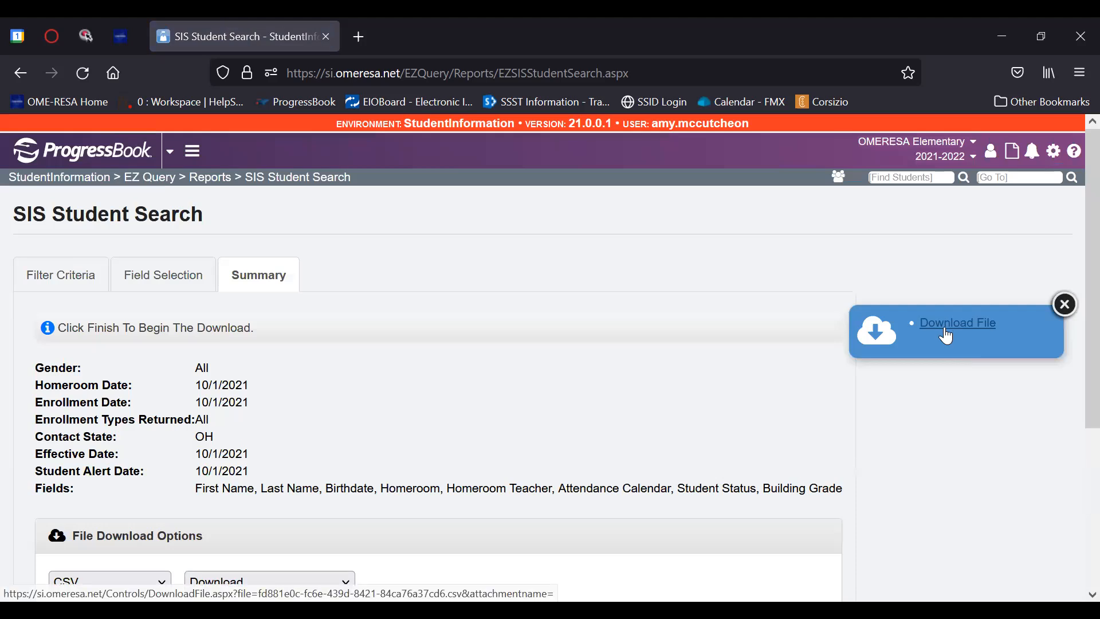
pyautogui.click(947, 331)
# Step: Open the CSV in Excel and run the Formatter macro to autofit columns and add filters
pyautogui.click(621, 422)
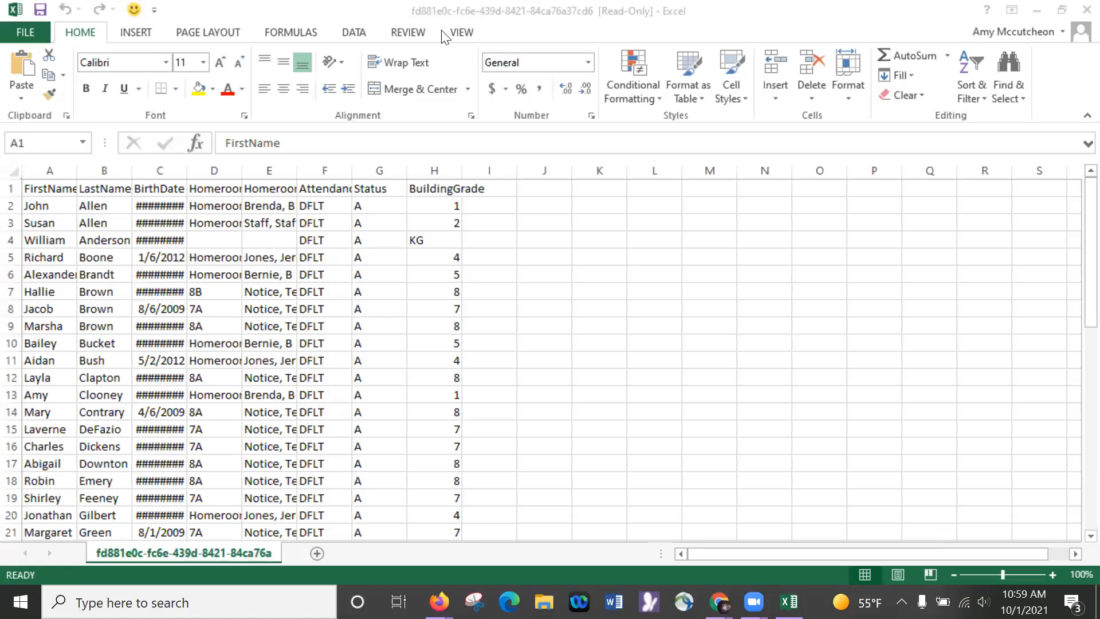
pyautogui.click(134, 11)
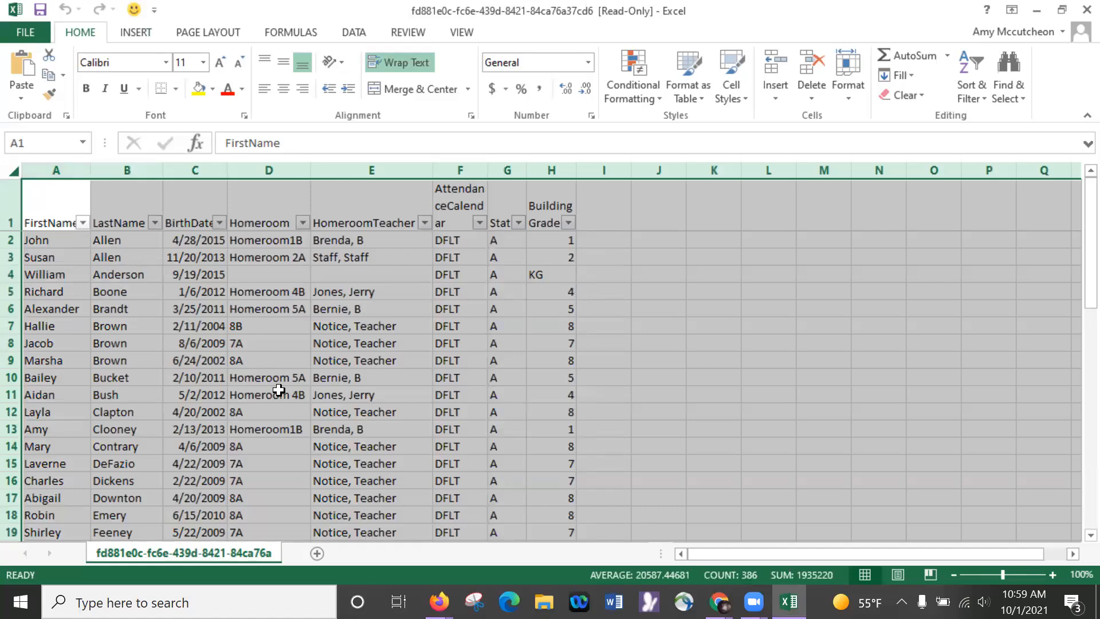
pyautogui.scroll(-11, 279, 391)
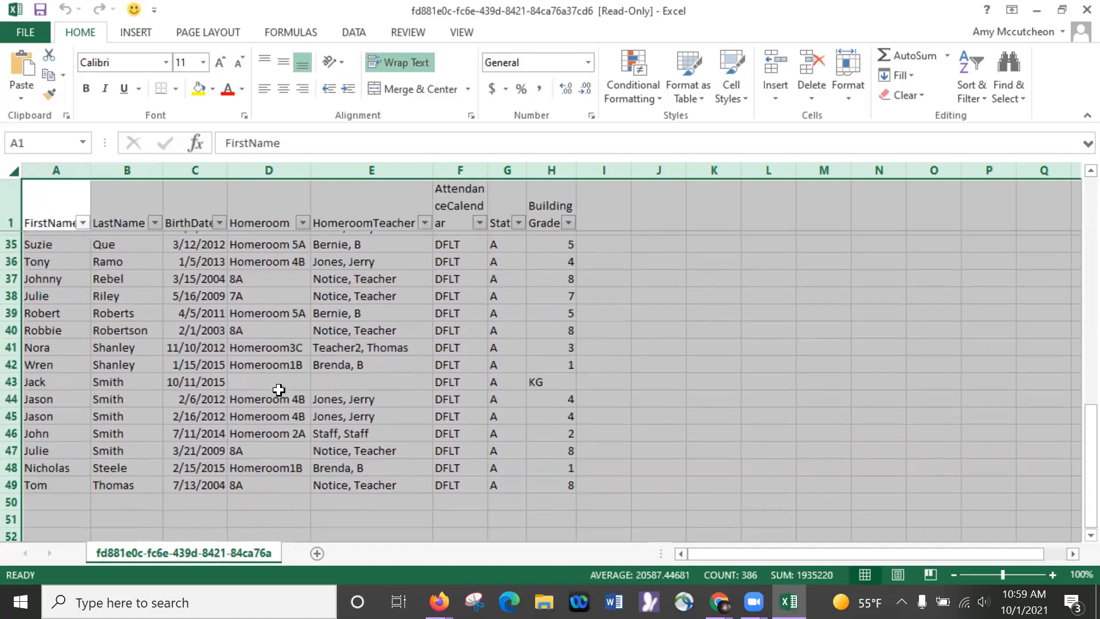
pyautogui.scroll(6, 279, 391)
pyautogui.scroll(5, 279, 390)
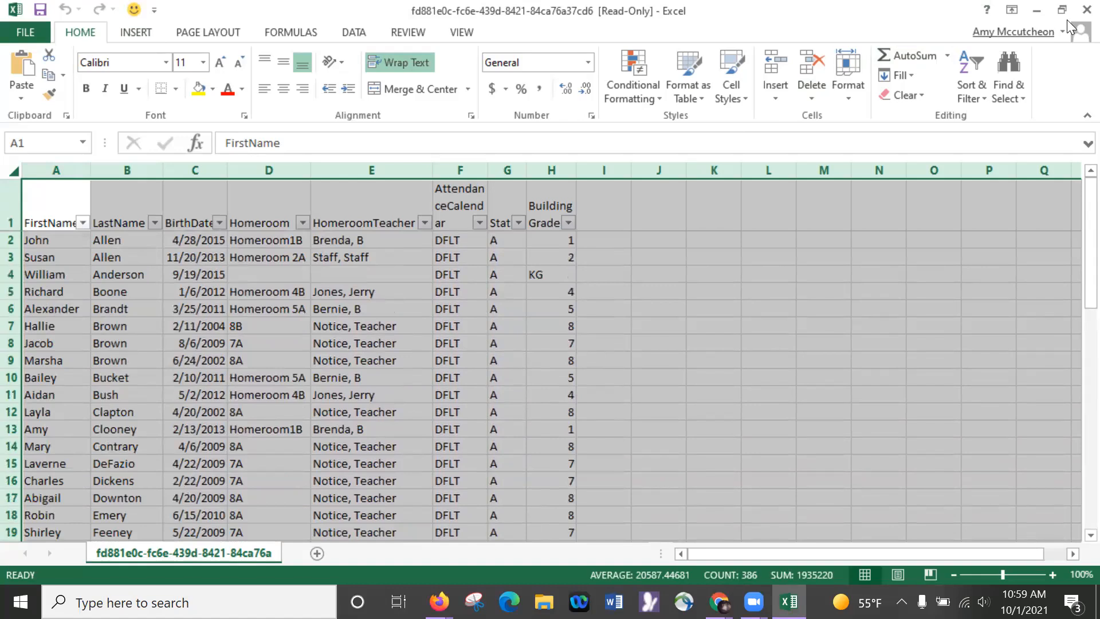
# Step: Close the spreadsheet in Excel without saving
pyautogui.doubleClick(901, 12)
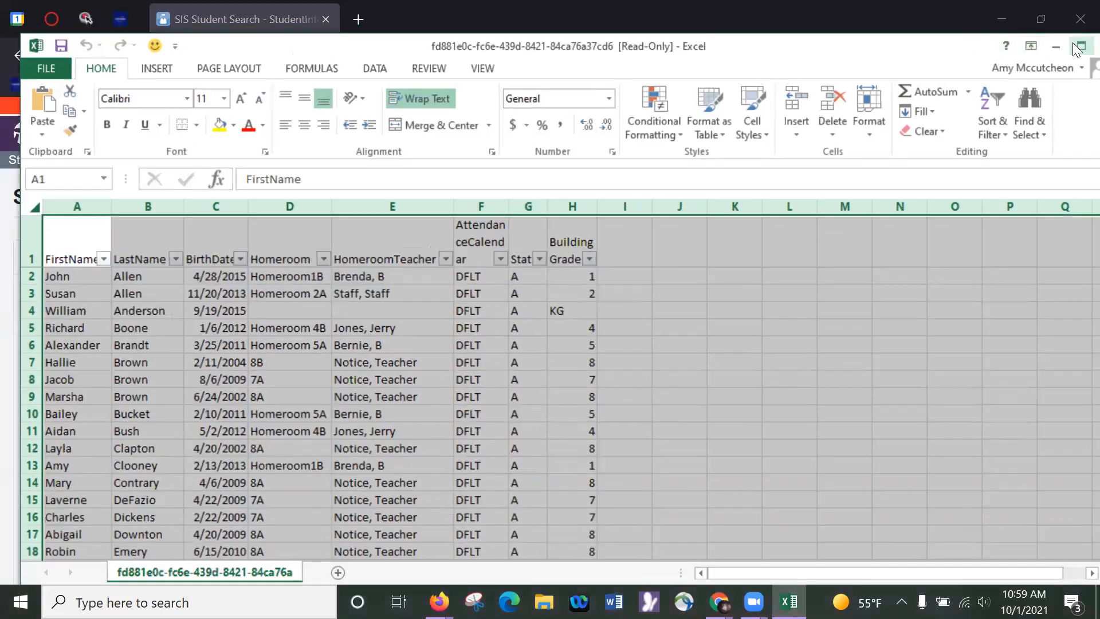
pyautogui.click(1097, 46)
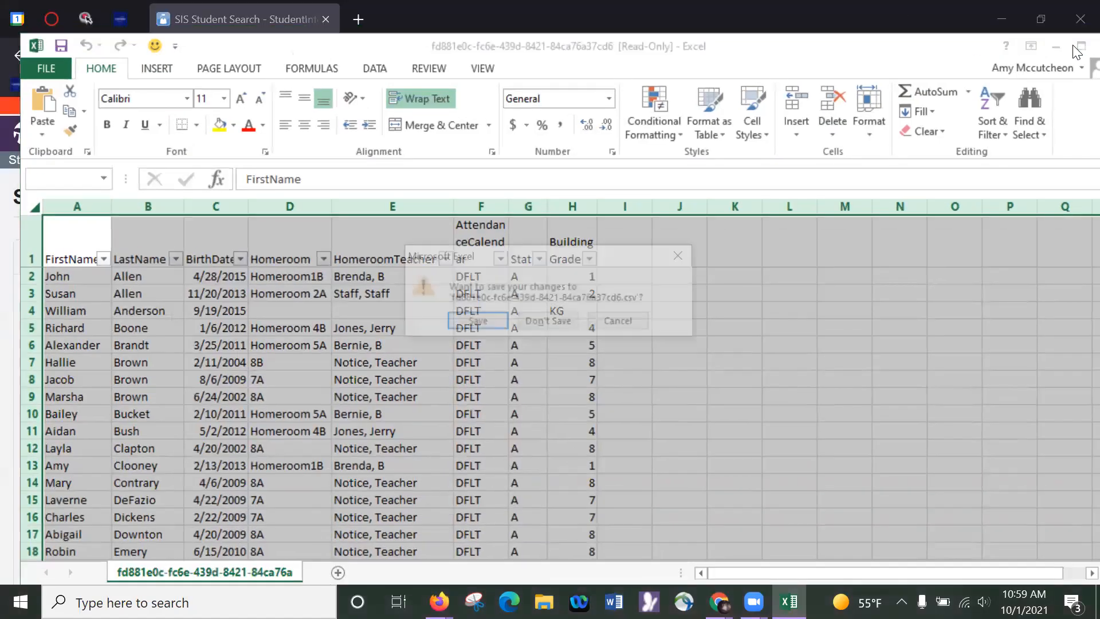
pyautogui.click(546, 322)
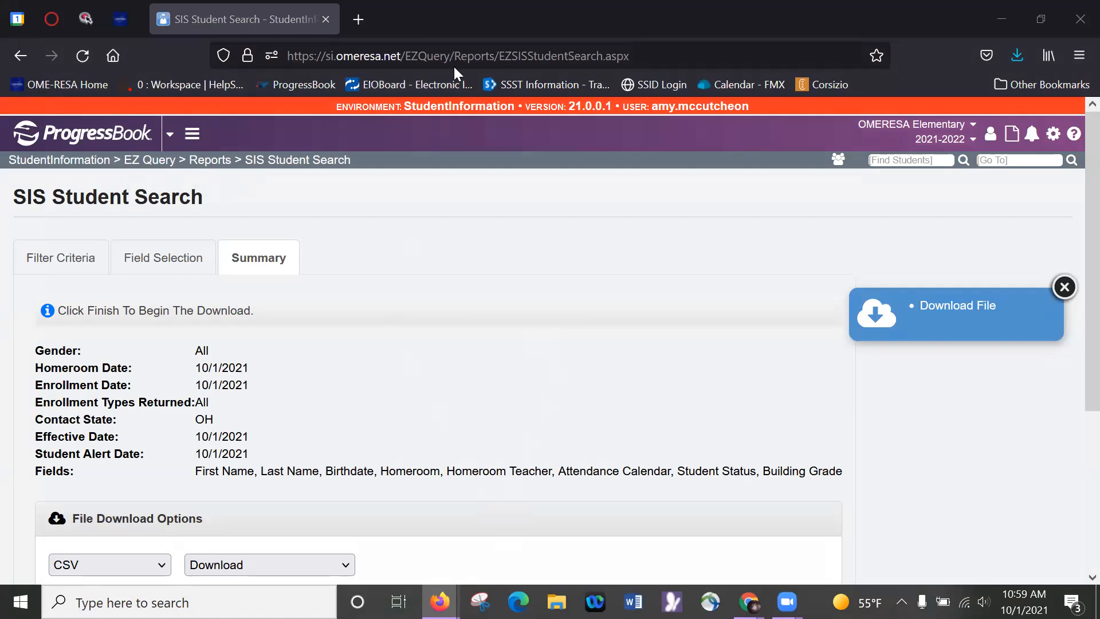
# Step: Back on Field Selection, remove Birthdate, Homeroom and Homeroom Teacher from the report fields
pyautogui.scroll(-3, 405, 326)
pyautogui.click(79, 484)
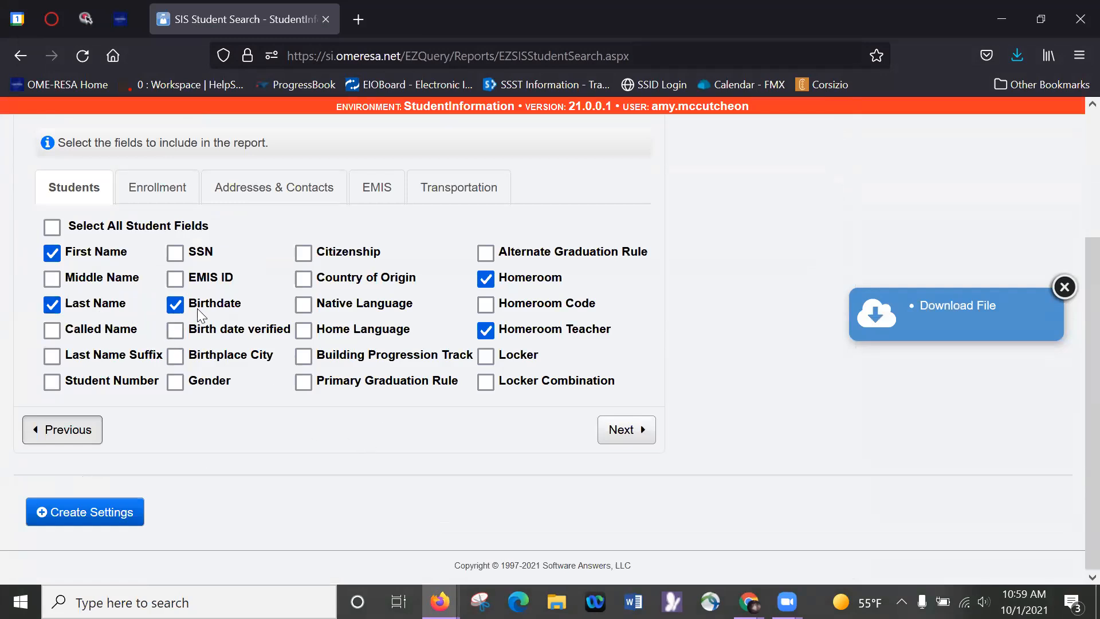
pyautogui.click(183, 305)
pyautogui.click(486, 279)
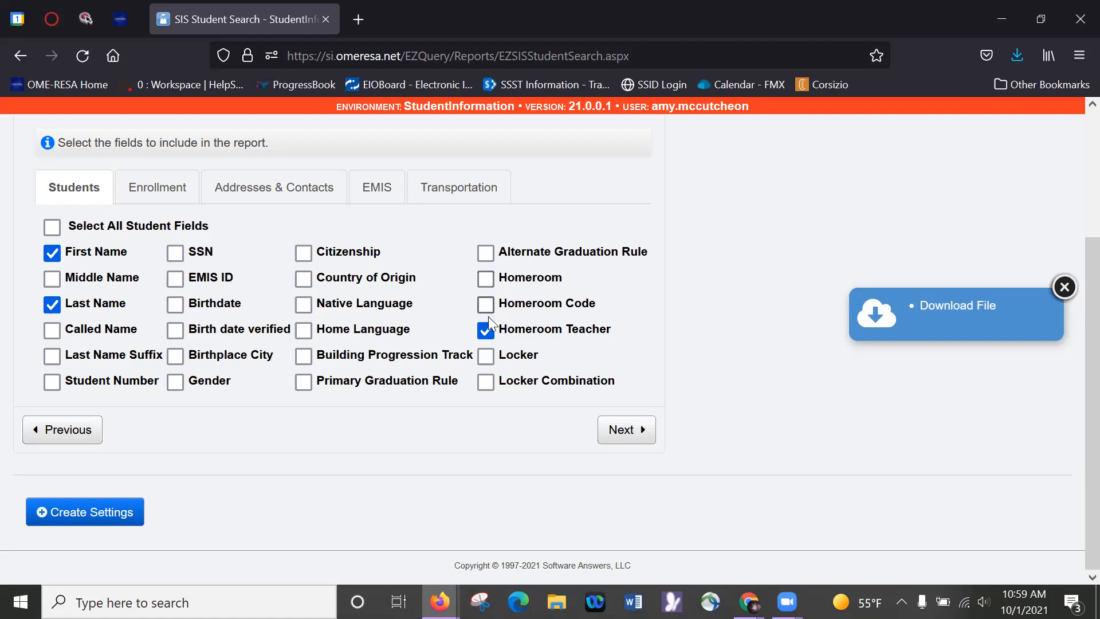
pyautogui.click(486, 331)
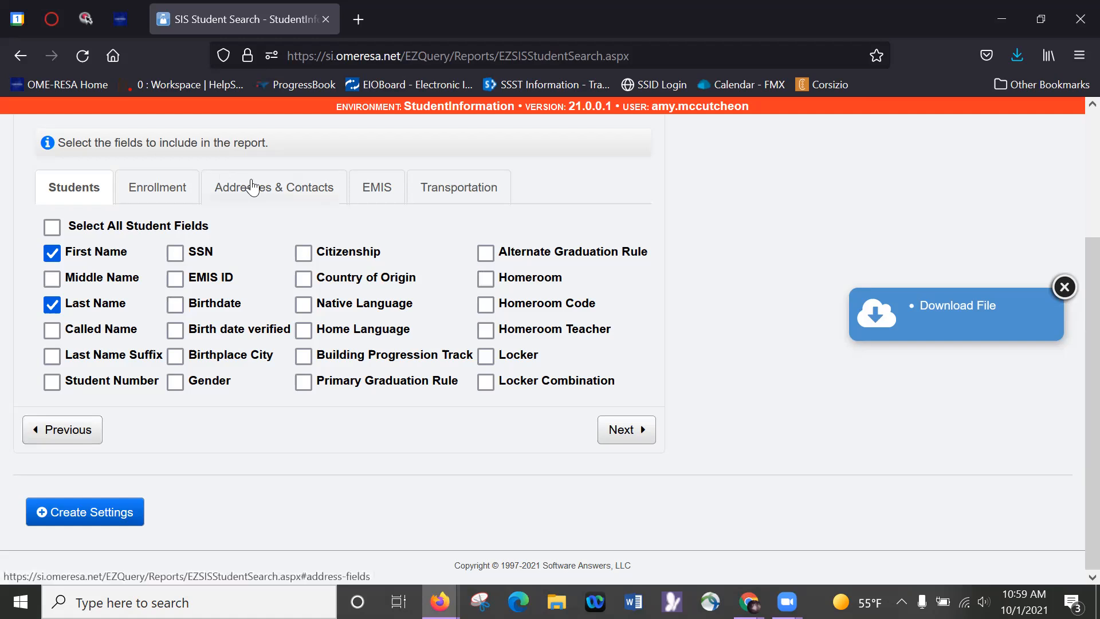
# Step: Add Mailing Address Street and City plus Primary Contact First and Last Name, then continue to Summary
pyautogui.click(254, 186)
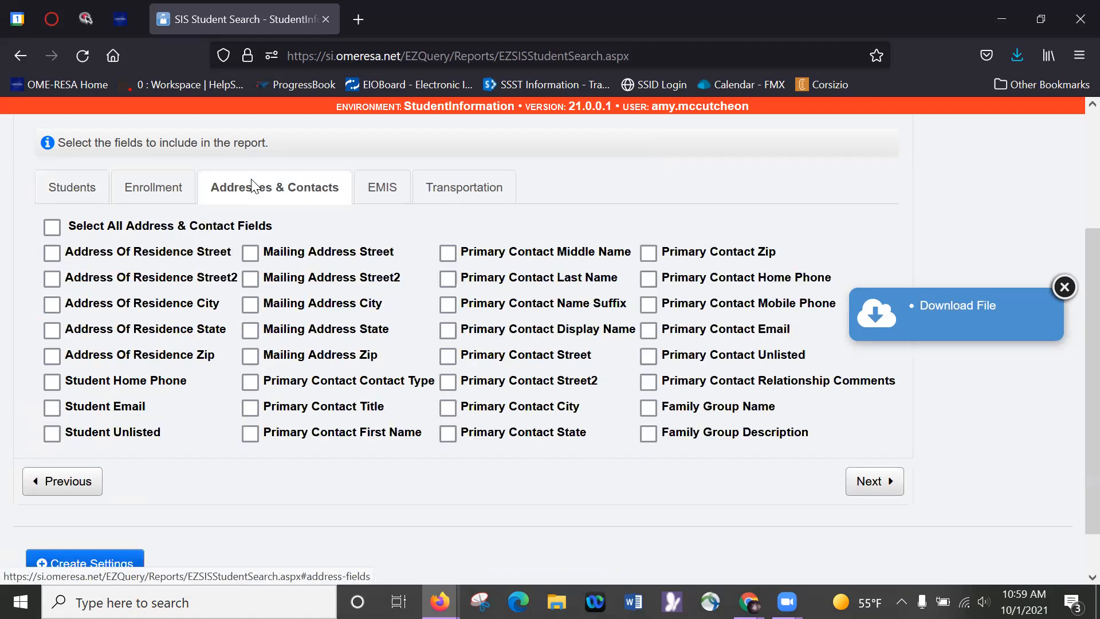
pyautogui.click(53, 254)
pyautogui.click(53, 253)
pyautogui.click(250, 253)
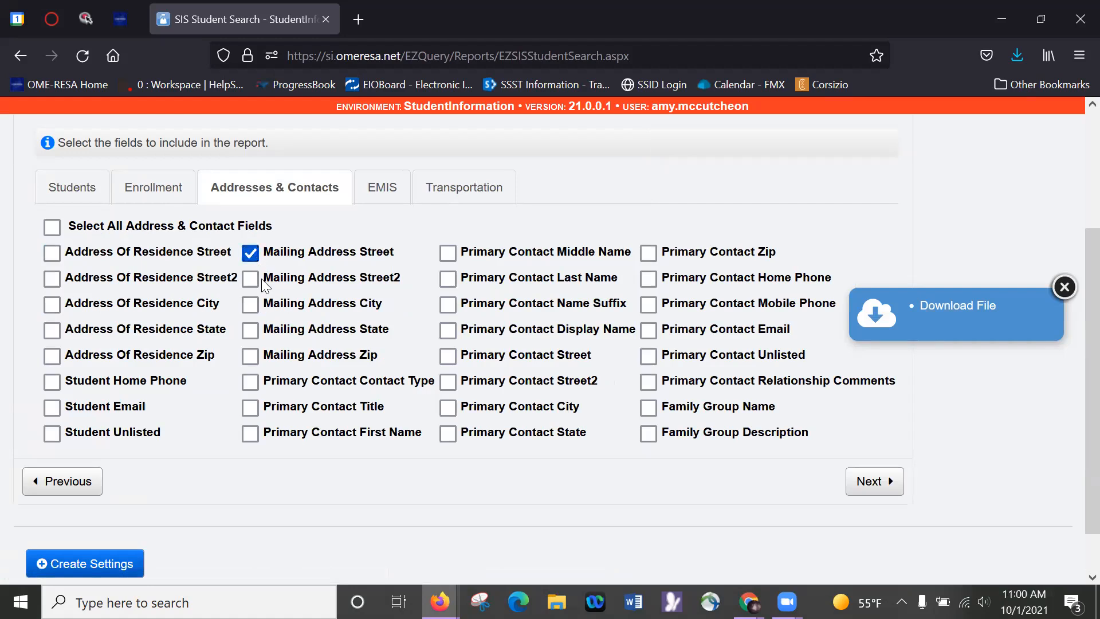
pyautogui.click(251, 304)
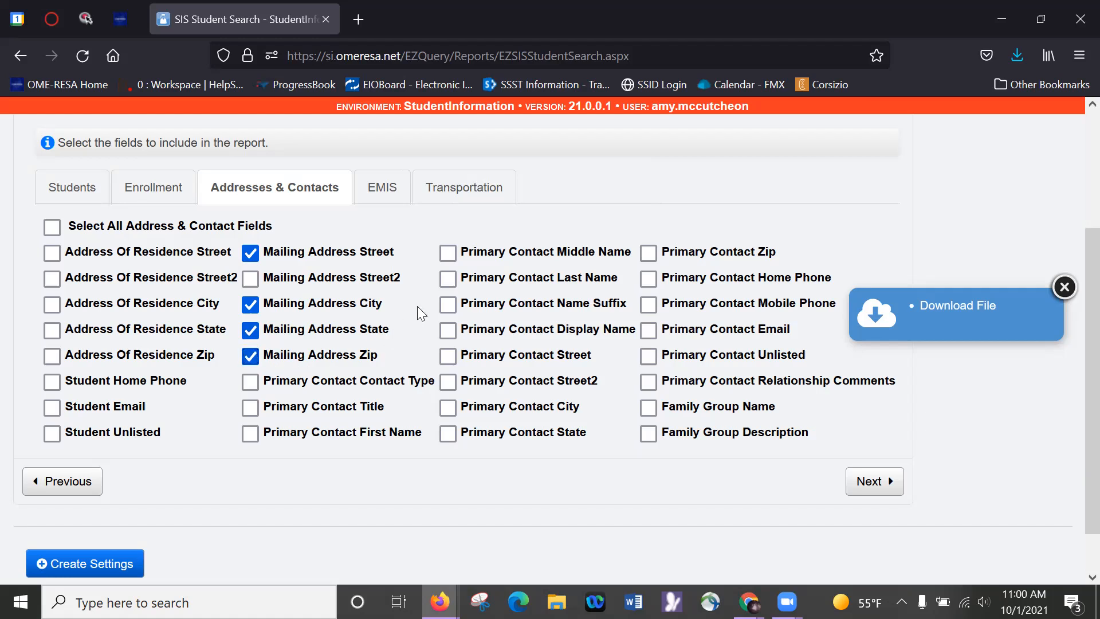
pyautogui.click(331, 434)
pyautogui.click(449, 279)
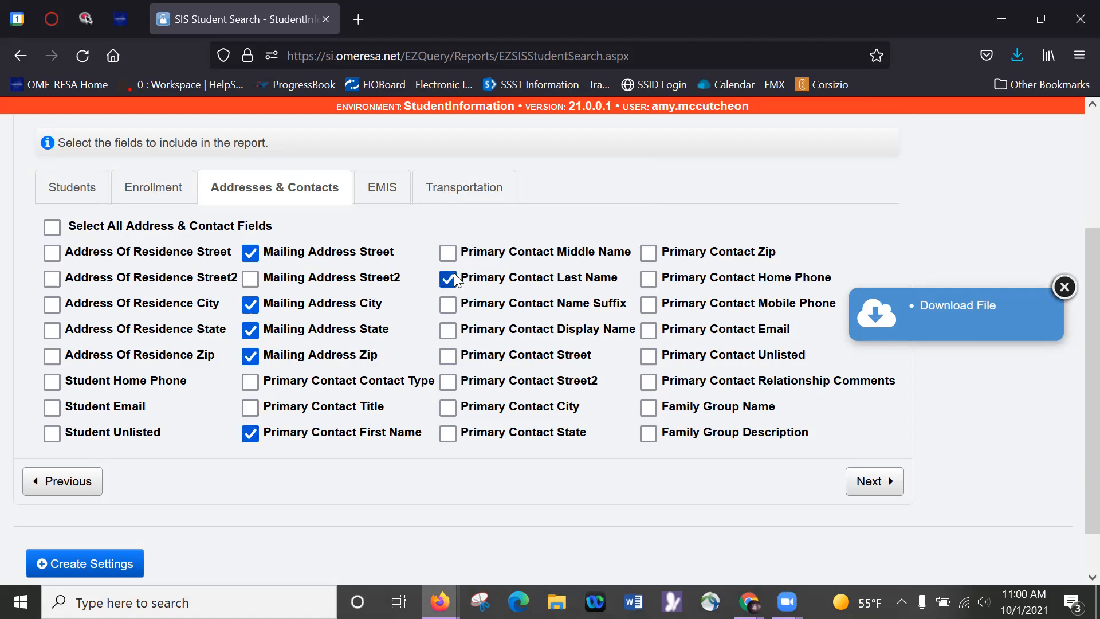
pyautogui.click(877, 484)
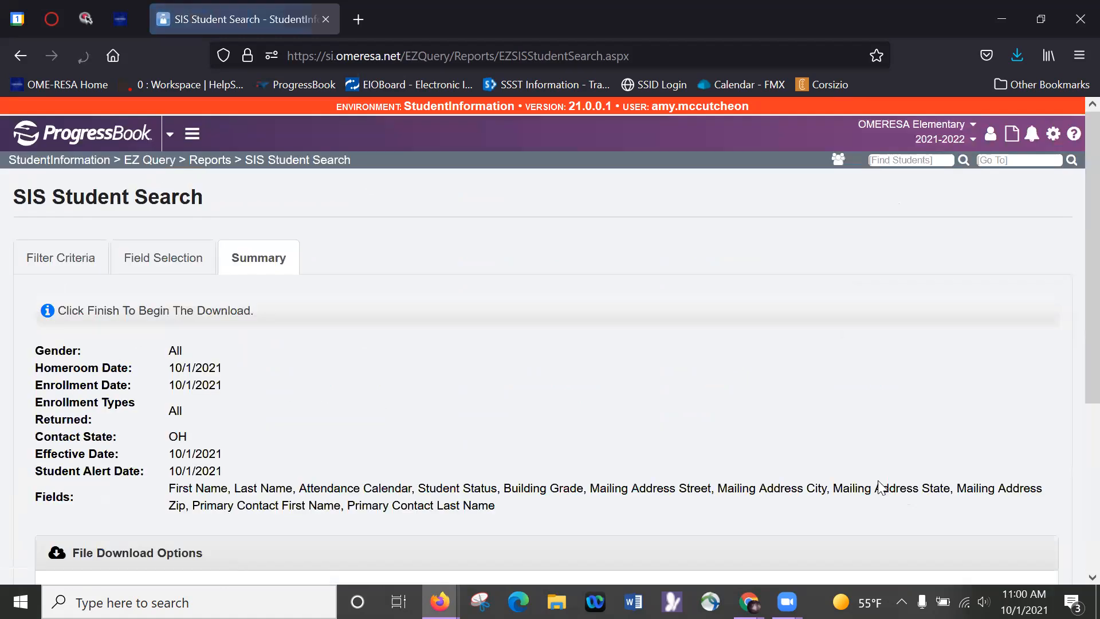
# Step: Finish the search, note the 48 Students Returned count, and open the CSV with Excel
pyautogui.scroll(-3, 322, 508)
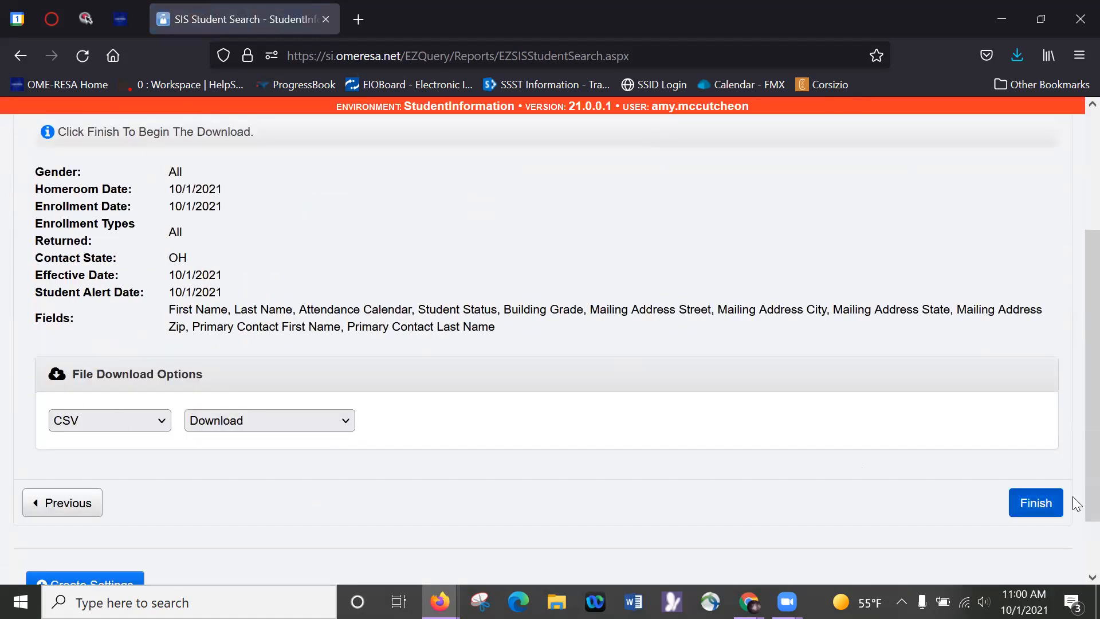
pyautogui.click(1052, 505)
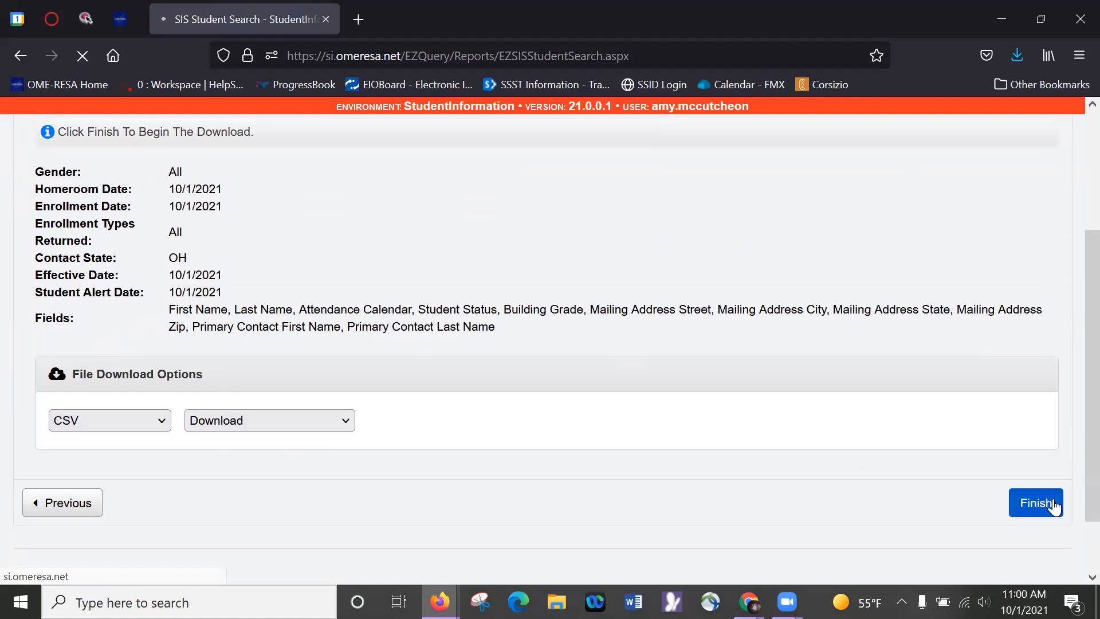
pyautogui.scroll(-3, 975, 458)
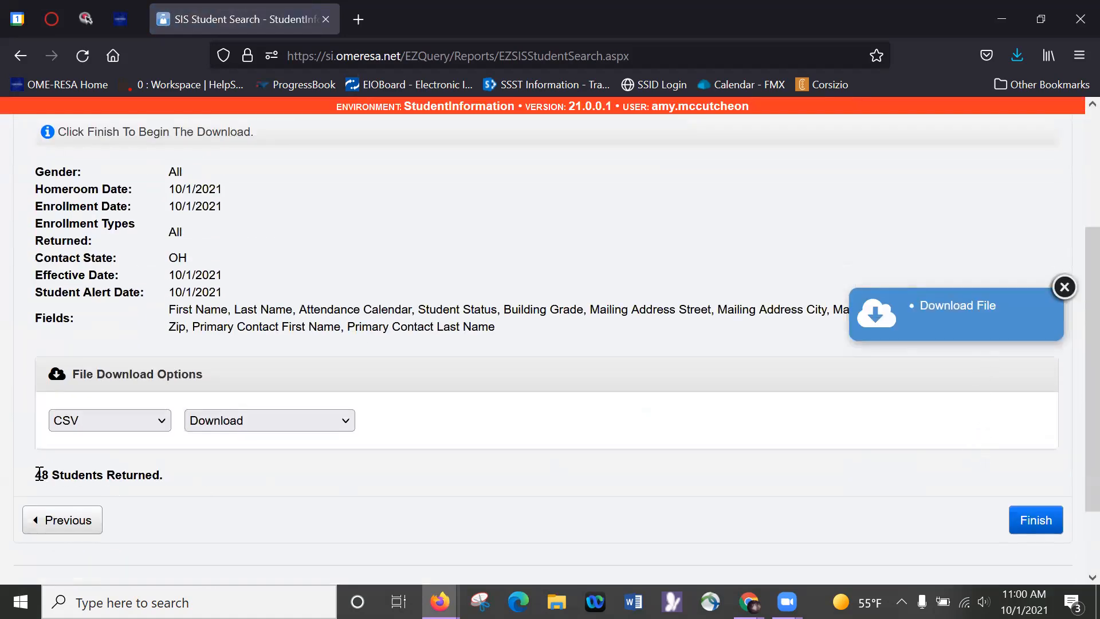
pyautogui.moveTo(39, 474); pyautogui.dragTo(172, 479)
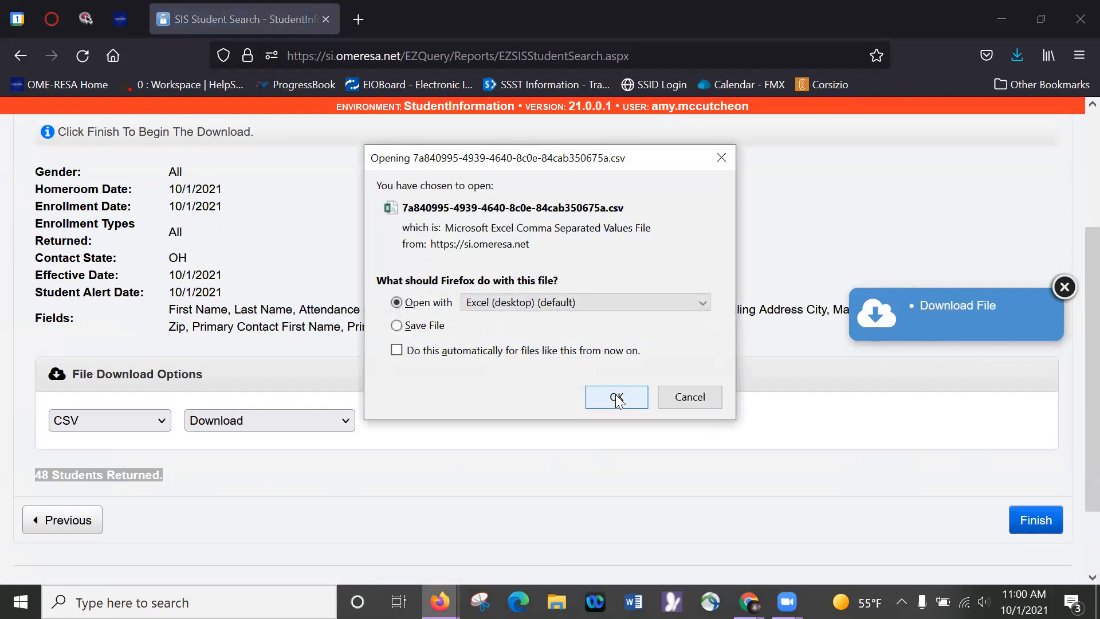
pyautogui.click(617, 398)
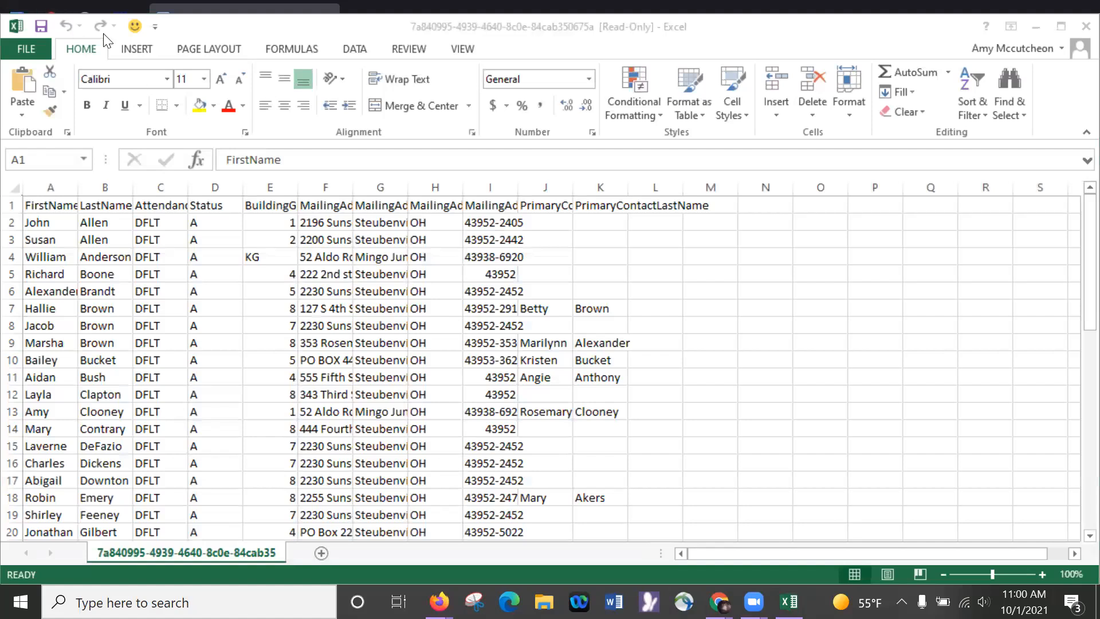
# Step: Run the Formatter macro to wrap headers, add filters and widen columns, then close without saving
pyautogui.click(137, 28)
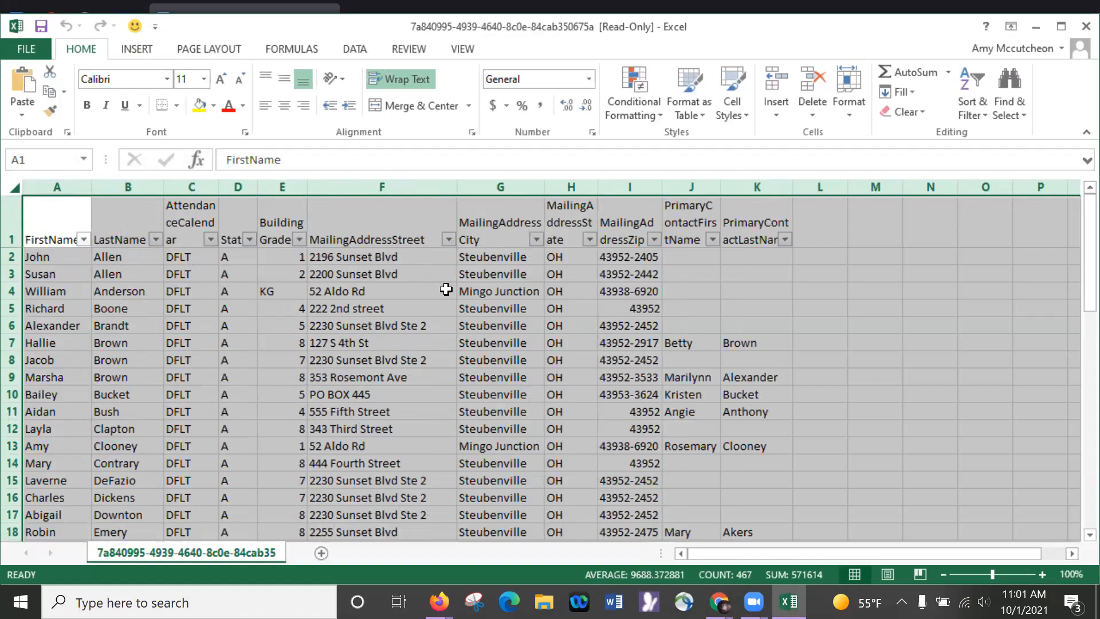
pyautogui.scroll(-5, 449, 290)
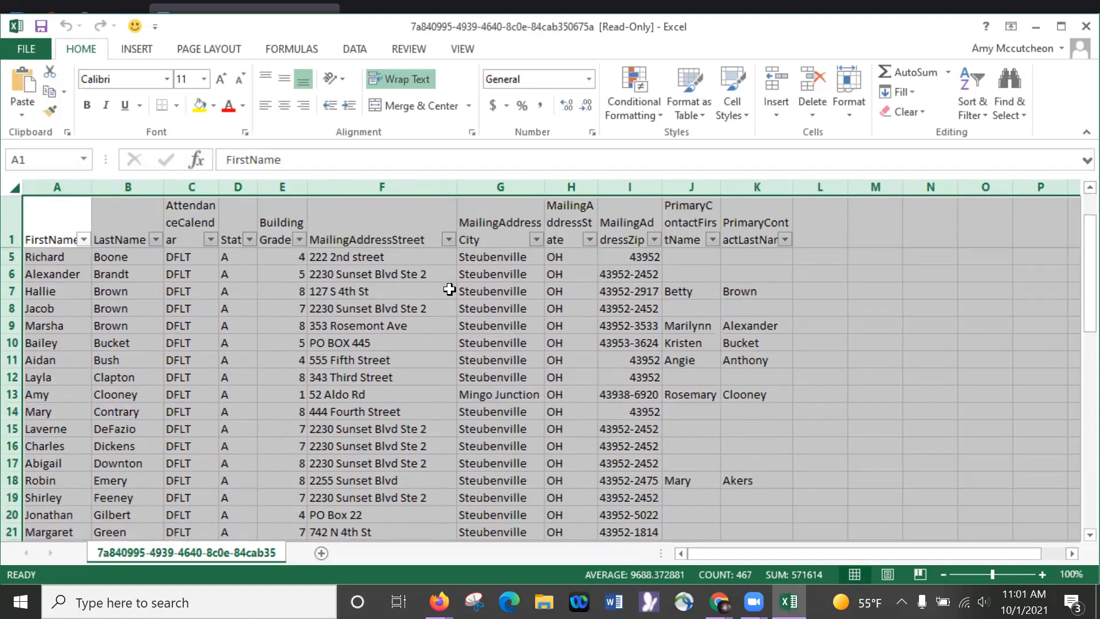
pyautogui.scroll(5, 449, 290)
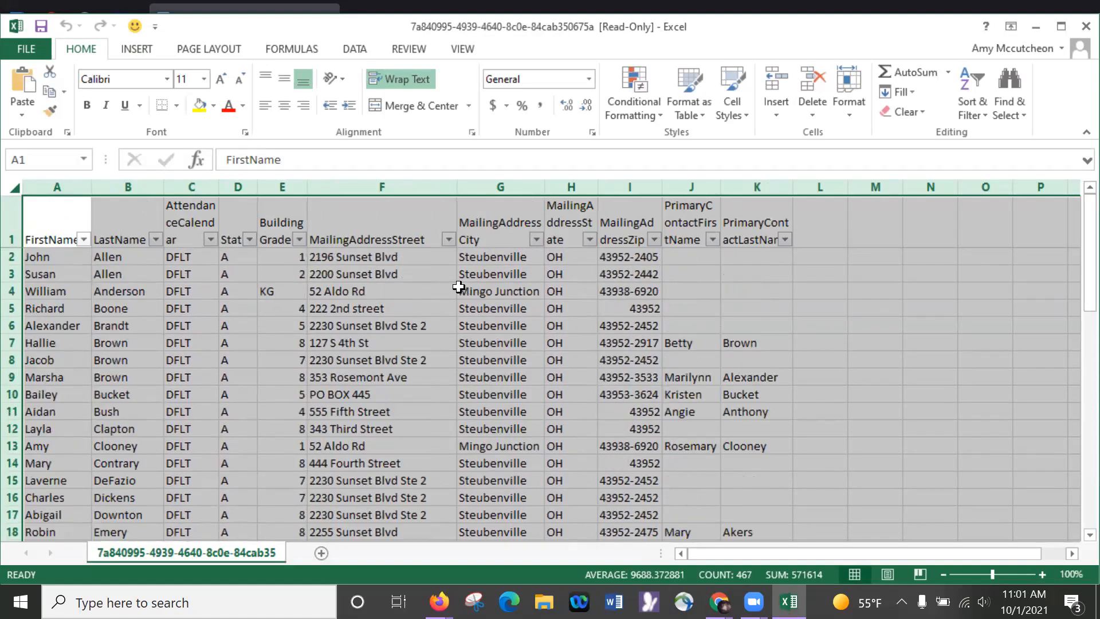
pyautogui.click(1074, 29)
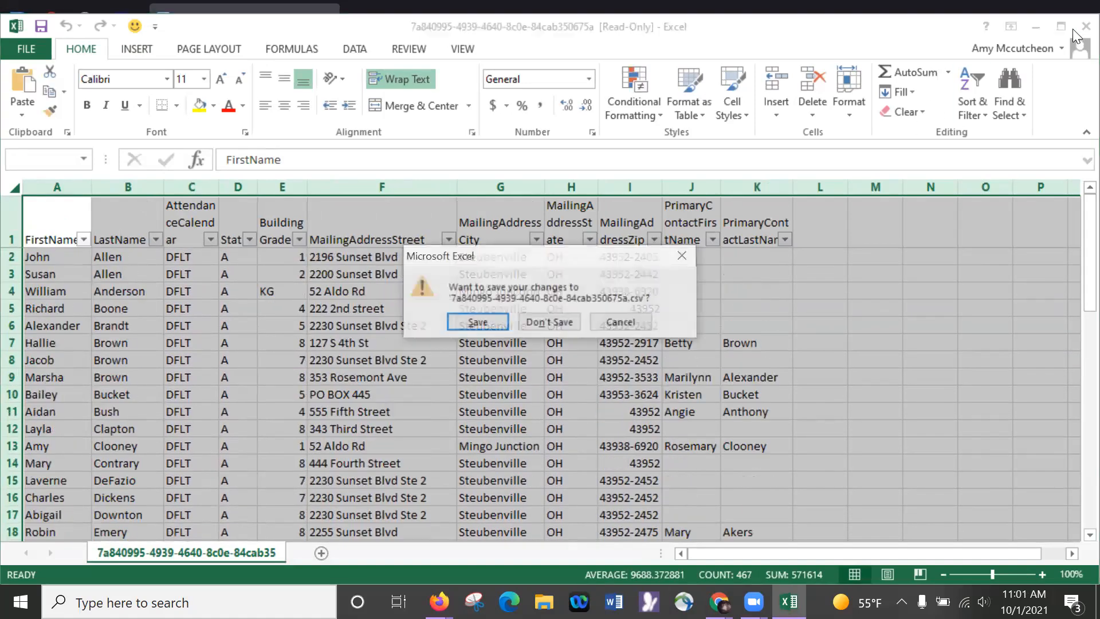
pyautogui.click(535, 322)
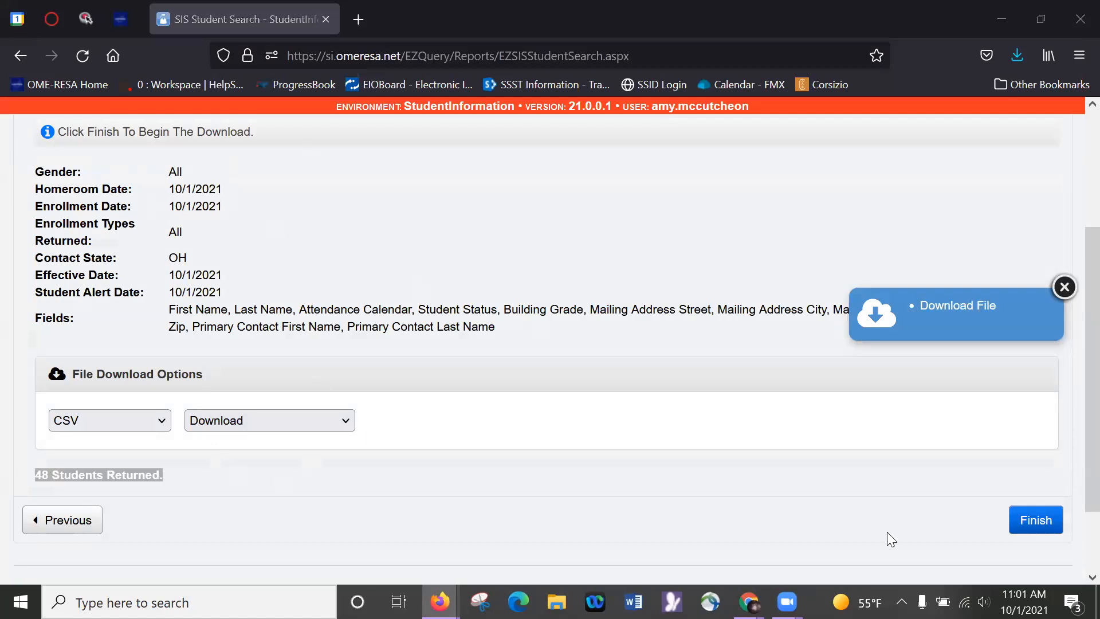
# Step: Go back to the StudentInformation home page via the breadcrumb and clear the selected student
pyautogui.scroll(3, 409, 350)
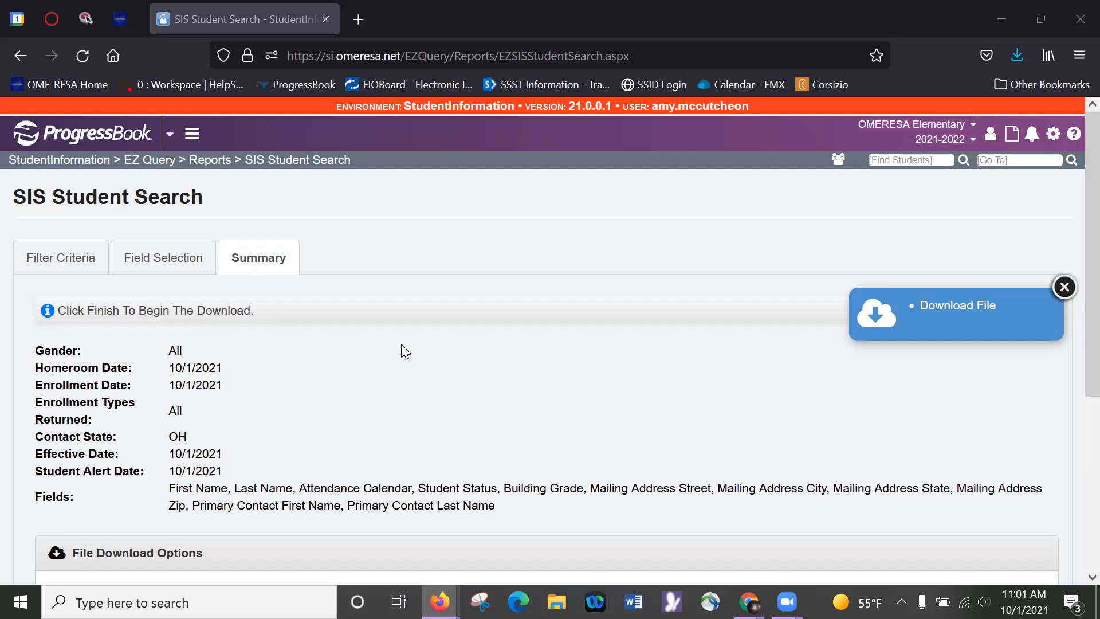
pyautogui.click(57, 163)
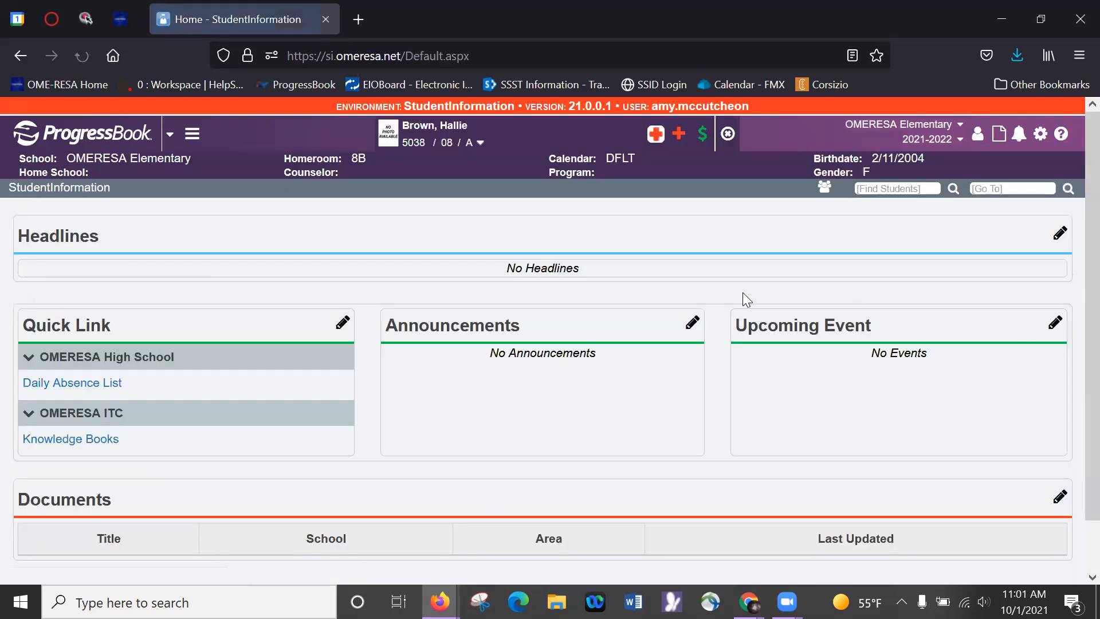
pyautogui.click(732, 139)
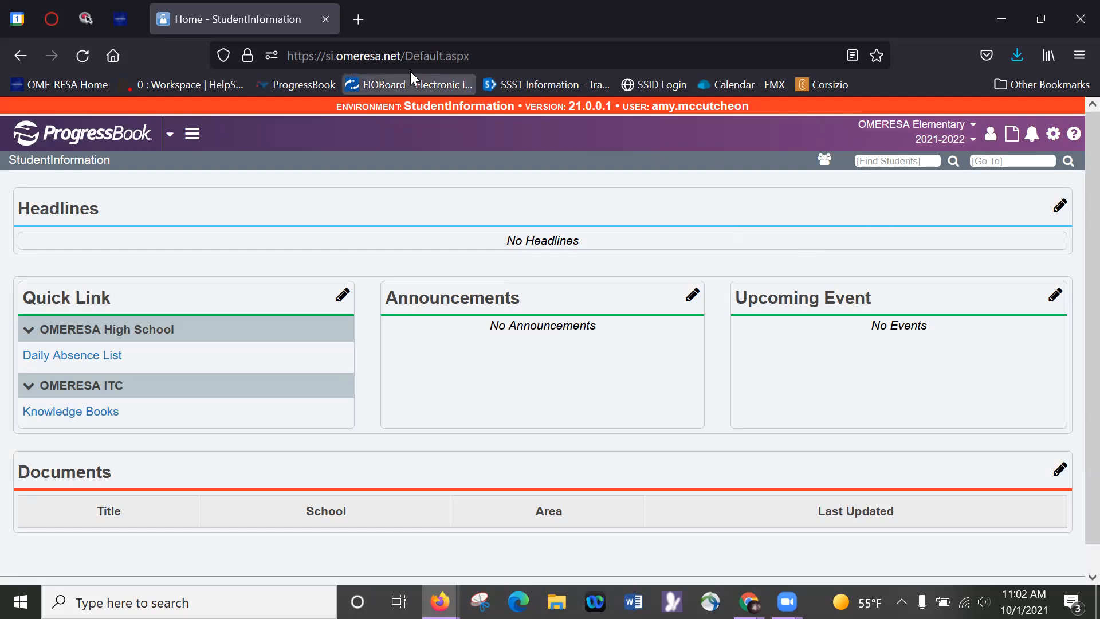
pyautogui.click(192, 140)
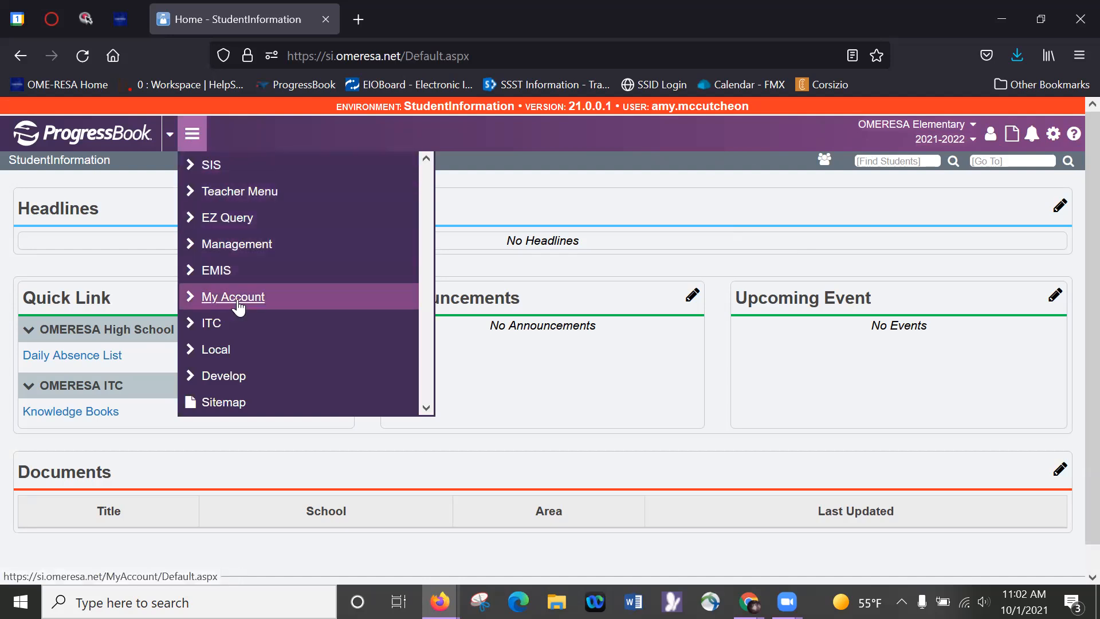
# Step: Show the Ad Hoc Memberships list from the My Account page
pyautogui.click(238, 299)
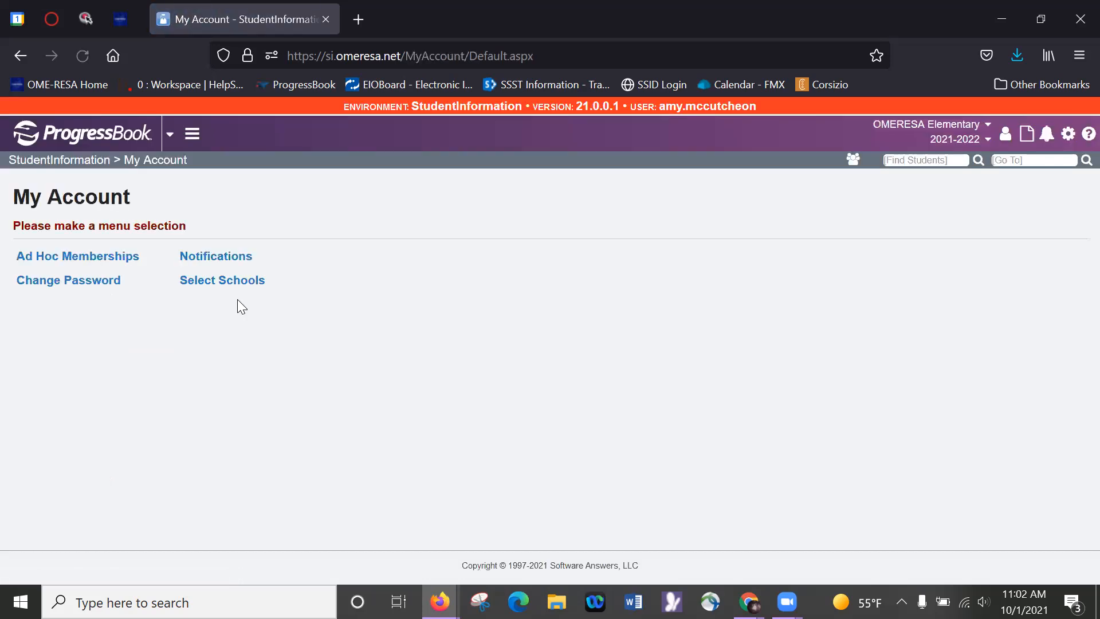
pyautogui.click(132, 260)
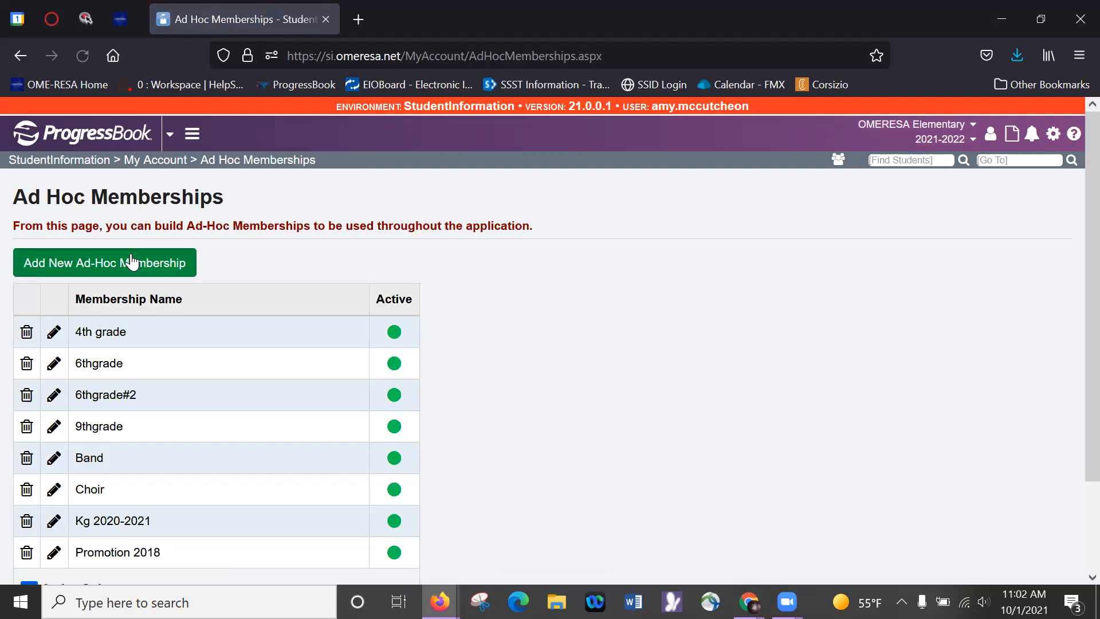
pyautogui.scroll(-2, 236, 256)
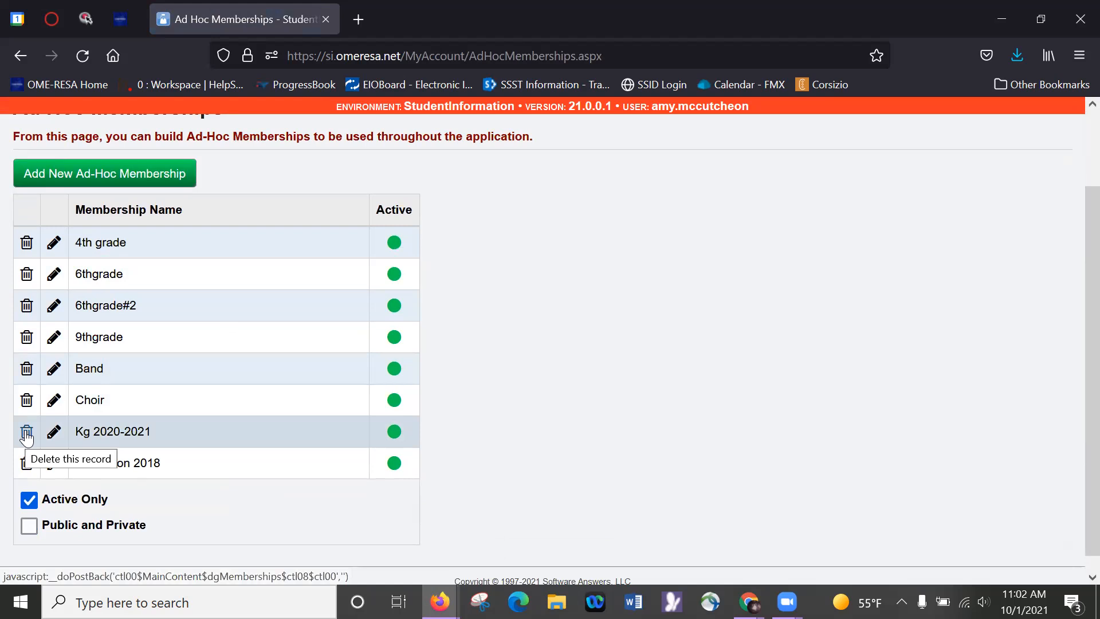
# Step: Start a new ad hoc membership named 'Kg 21-22'
pyautogui.click(71, 176)
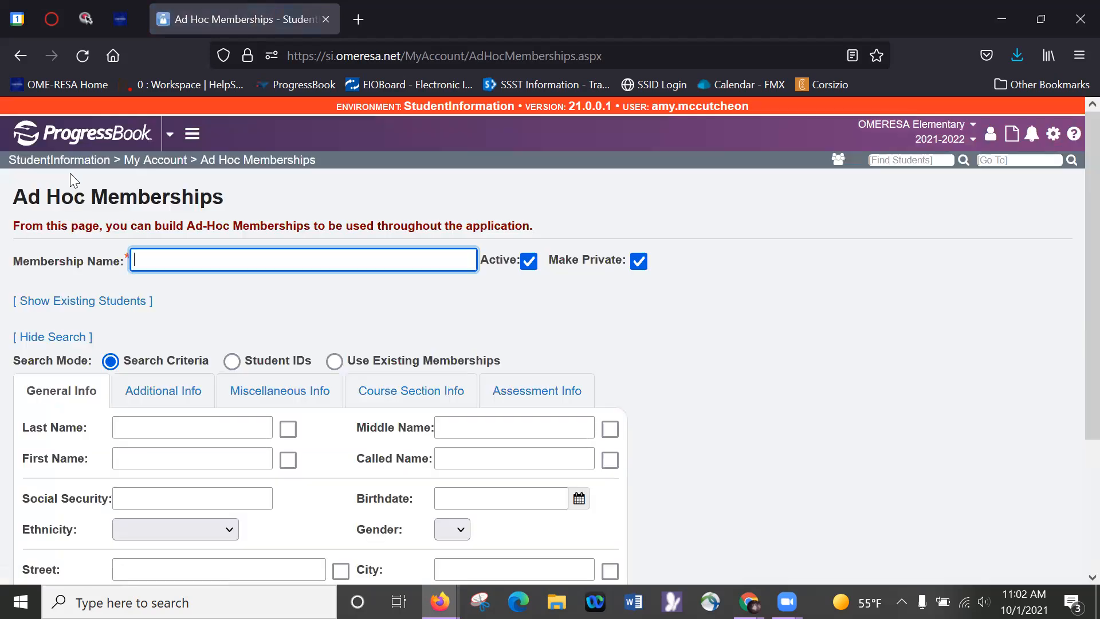
pyautogui.write('Kg')
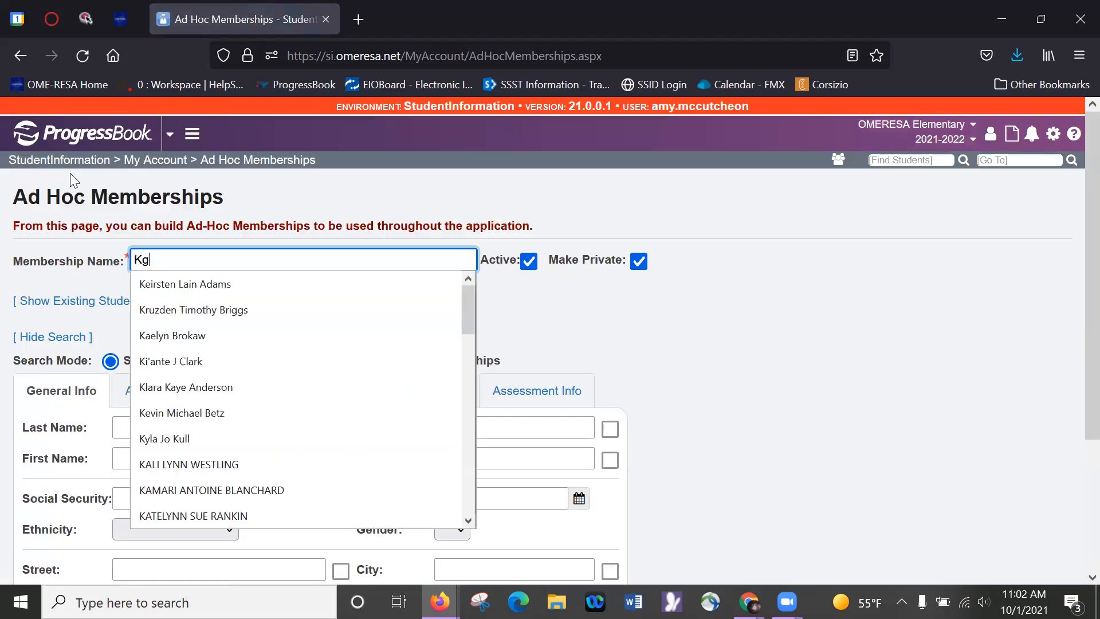
pyautogui.write(' 2')
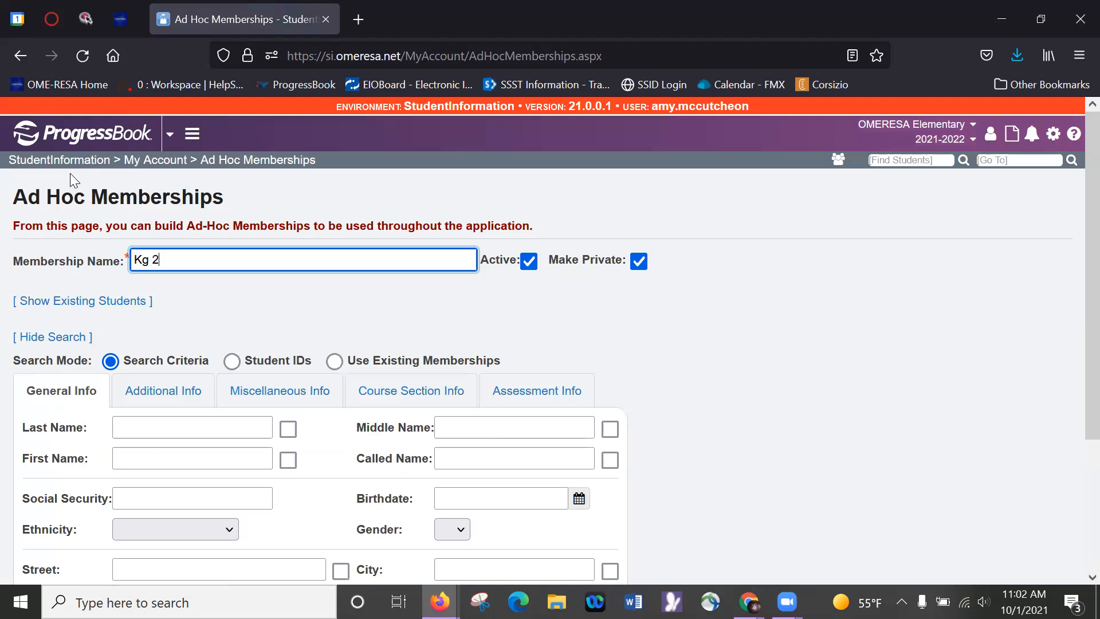
pyautogui.write('1-22')
pyautogui.scroll(-2, 92, 193)
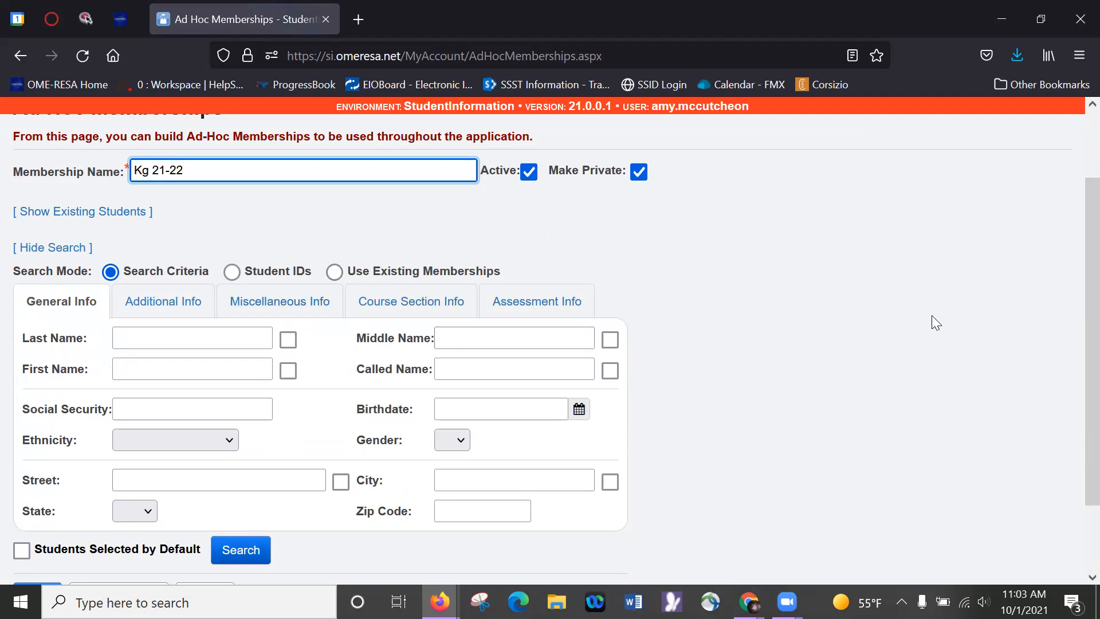
pyautogui.scroll(2, 932, 322)
pyautogui.scroll(-3, 850, 255)
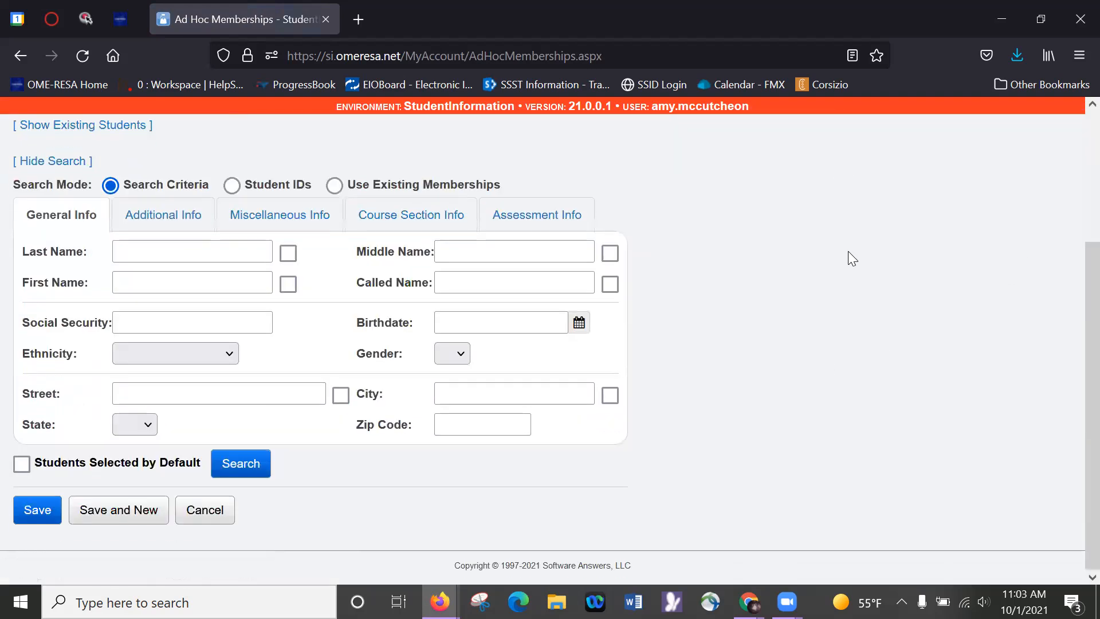
# Step: Search grade KG - KG with students selected by default and add both found students
pyautogui.click(143, 225)
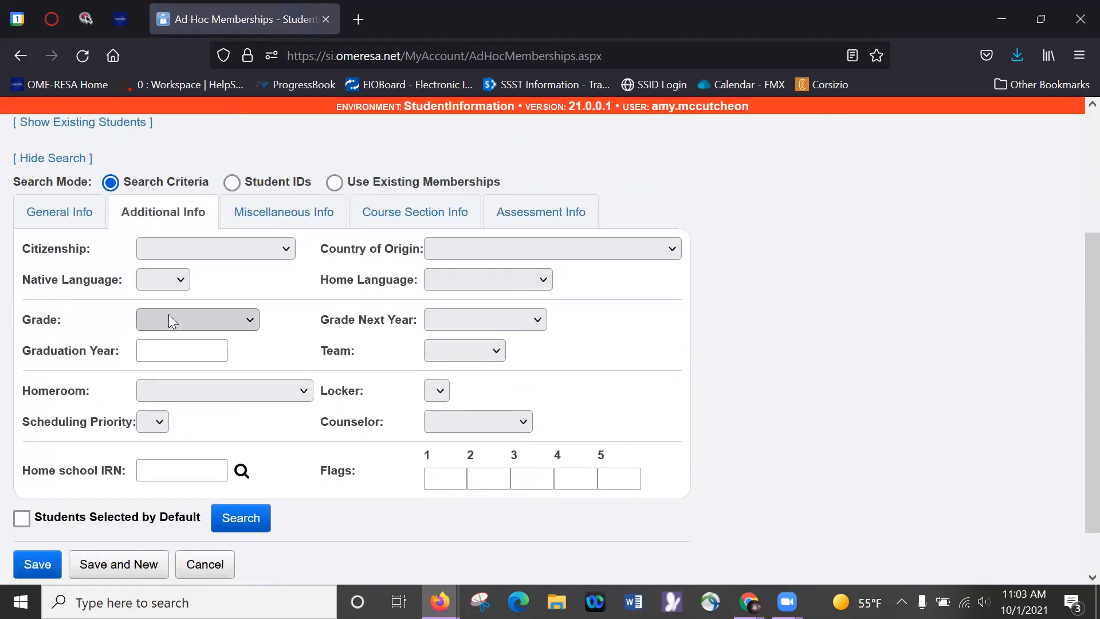
pyautogui.click(169, 314)
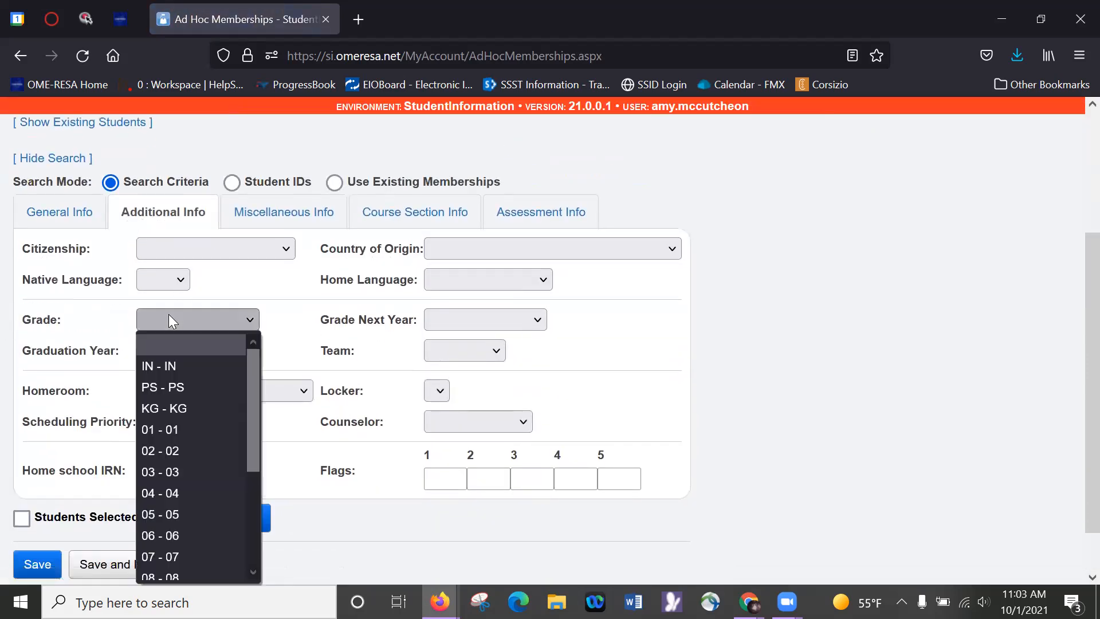
pyautogui.click(201, 408)
pyautogui.scroll(-2, 198, 416)
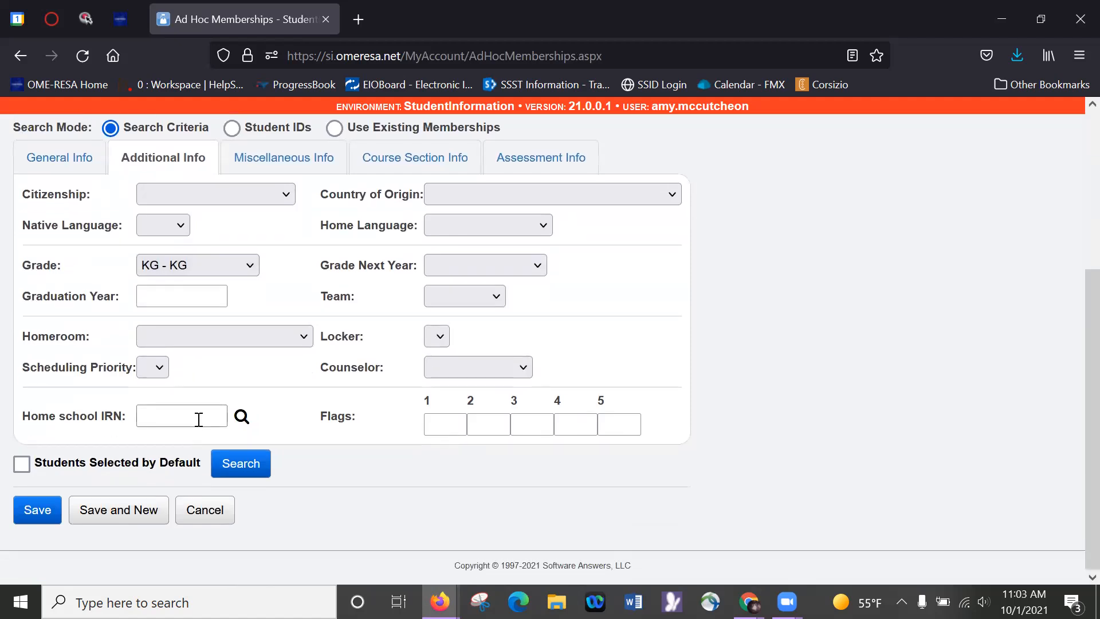
pyautogui.click(23, 466)
pyautogui.click(250, 467)
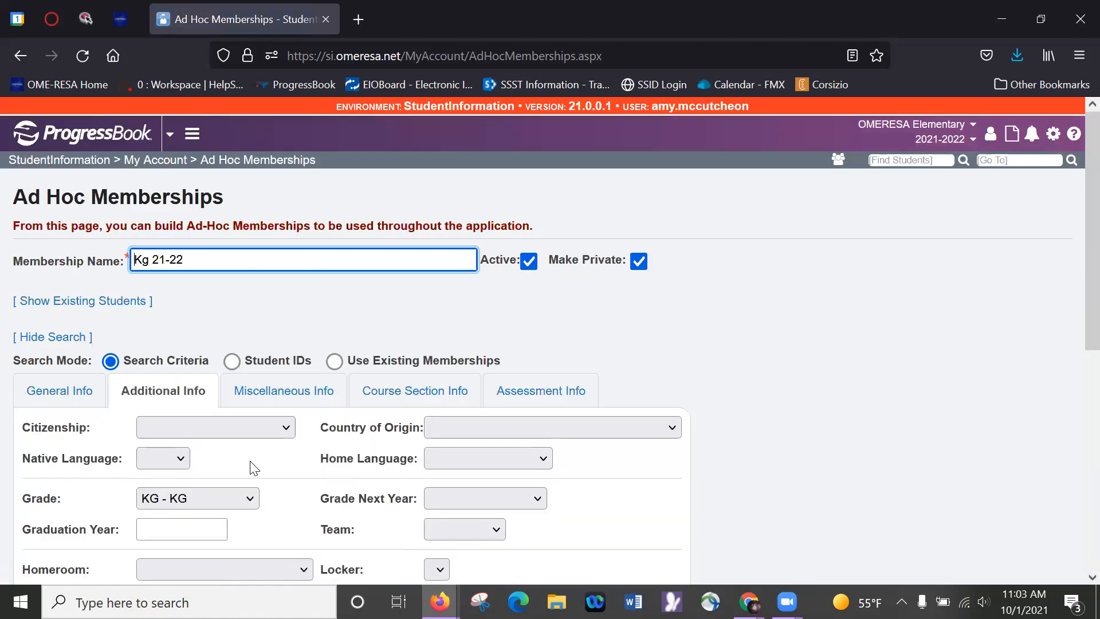
pyautogui.scroll(-6, 250, 462)
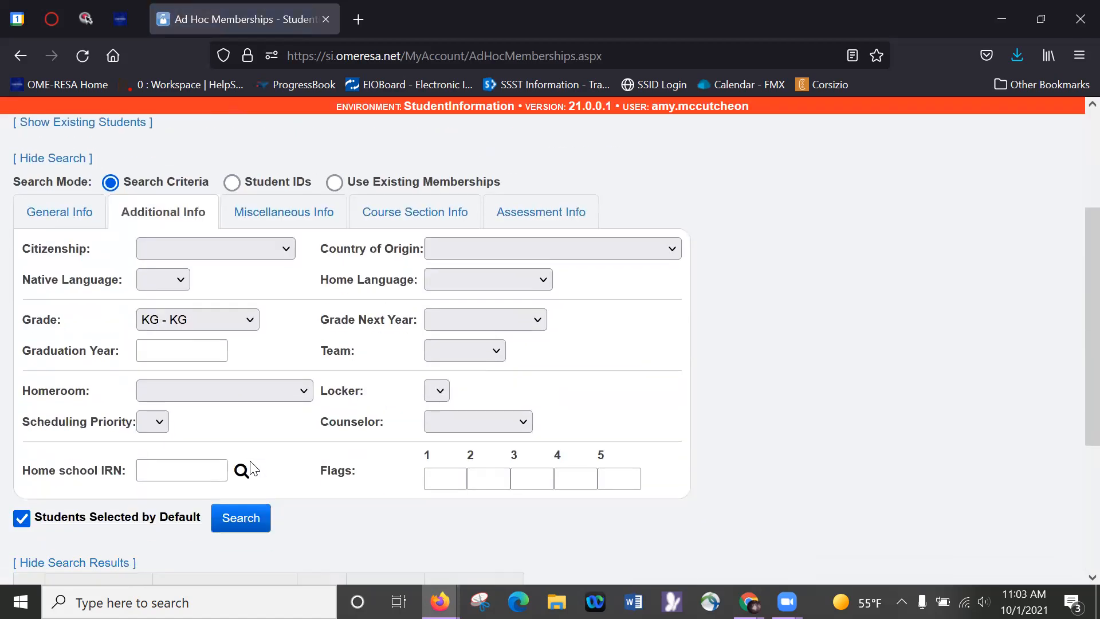
pyautogui.scroll(-2, 249, 466)
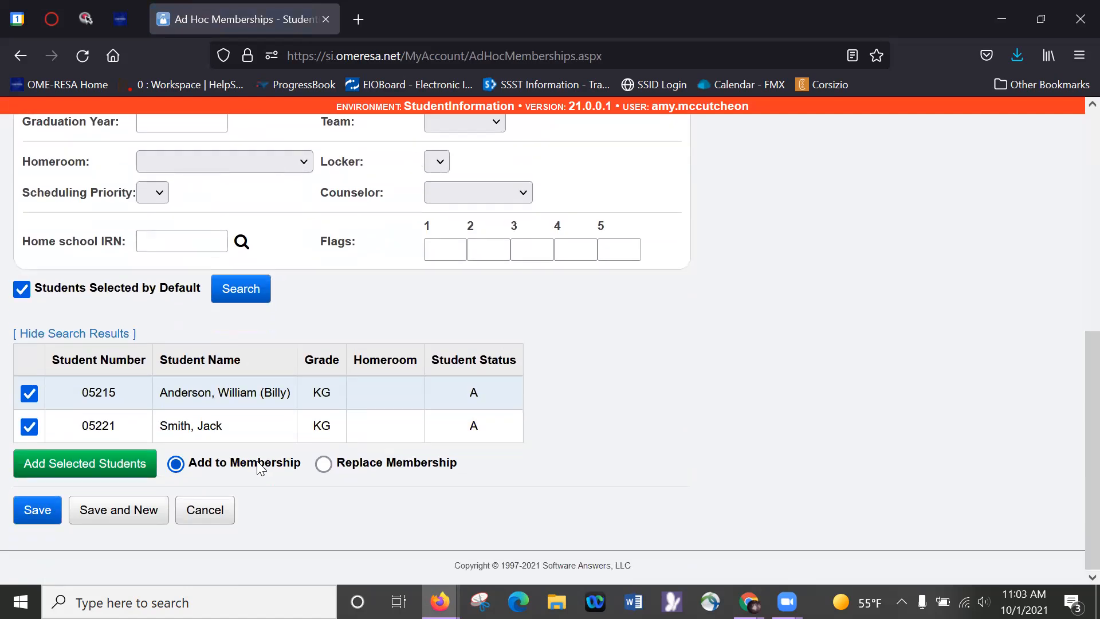
pyautogui.click(97, 469)
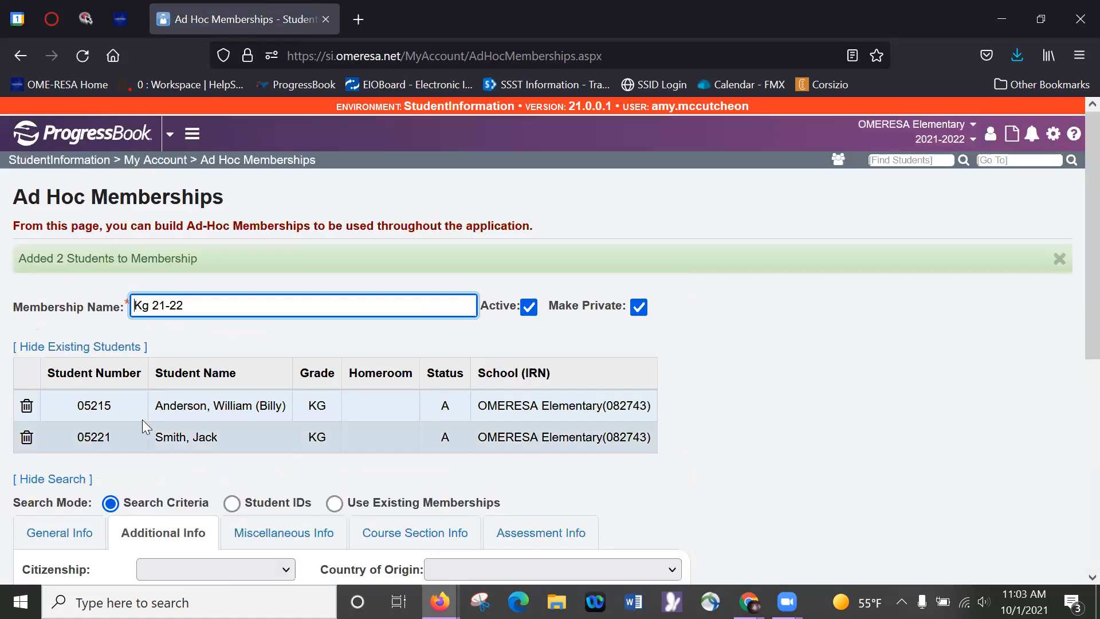
pyautogui.scroll(-6, 148, 413)
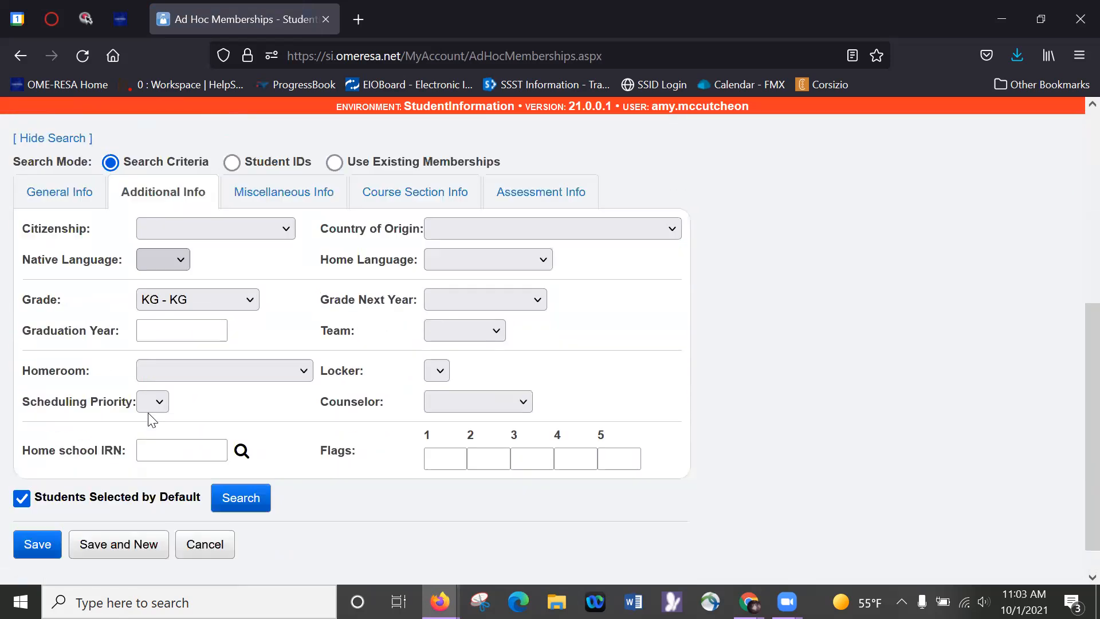
# Step: Save Kg 21-22, check it in the memberships list, and return to the StudentInformation home
pyautogui.click(30, 508)
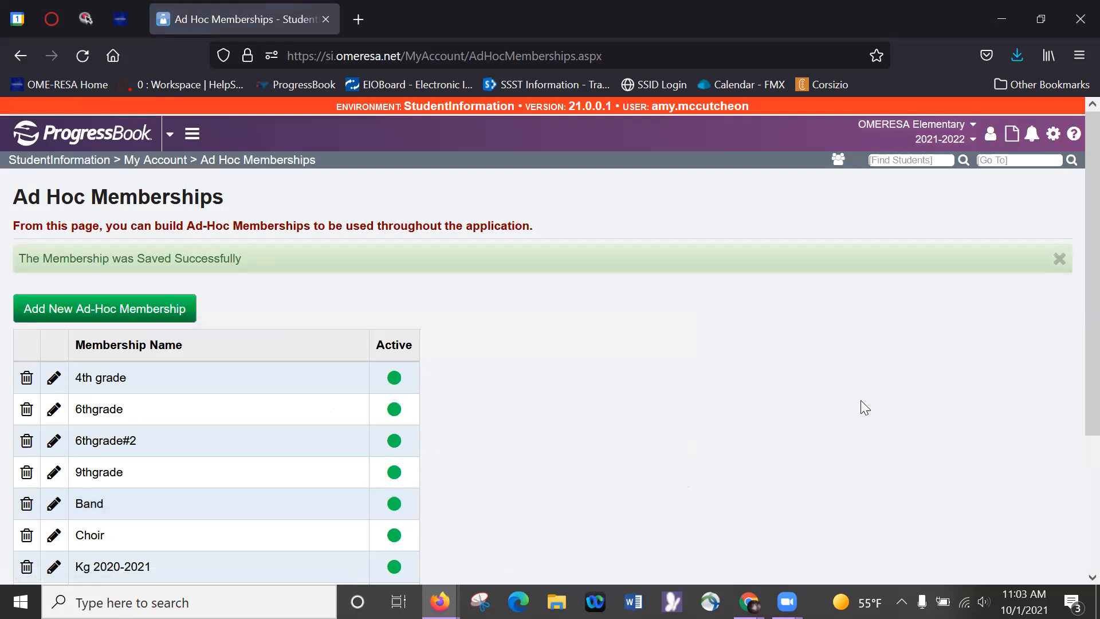
pyautogui.scroll(-3, 861, 400)
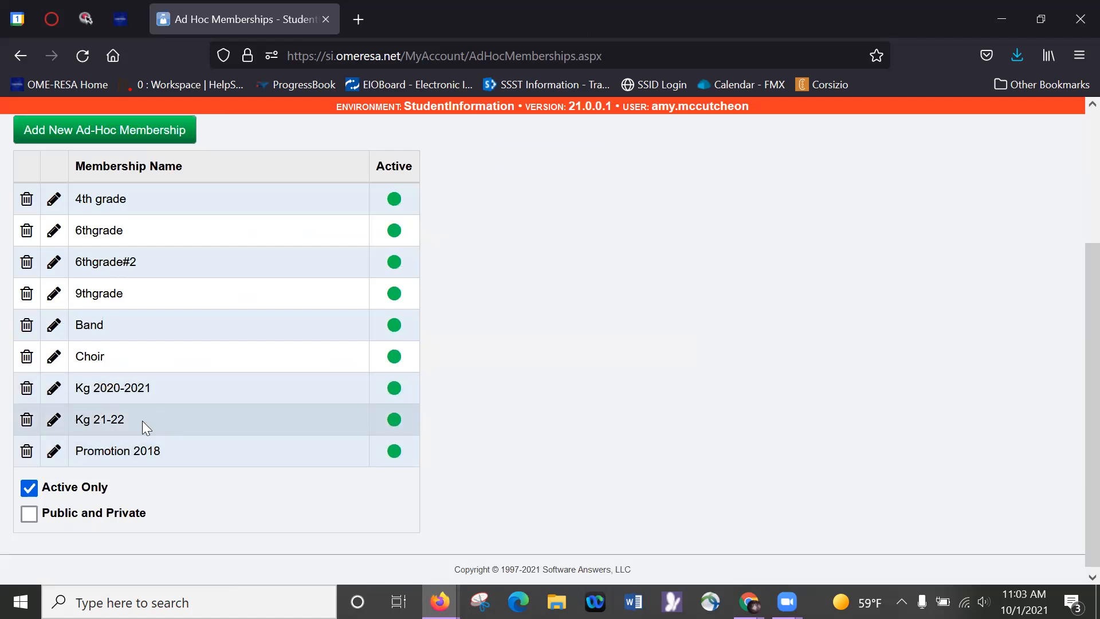
pyautogui.scroll(3, 682, 414)
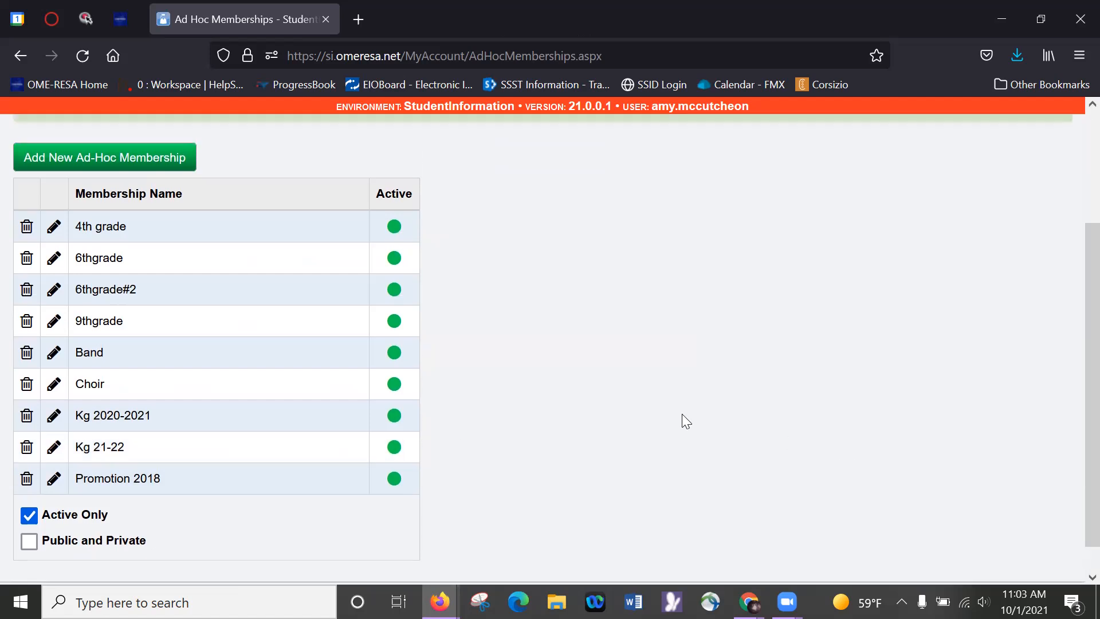
pyautogui.click(39, 165)
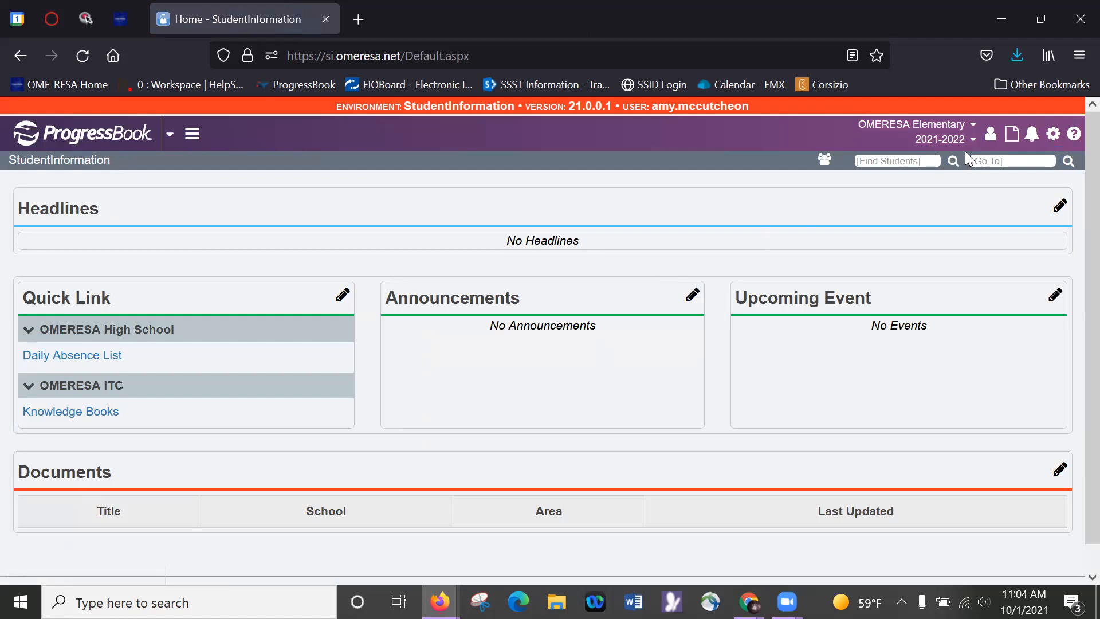
# Step: Jump to Student Profile Bulk Update via the Go To box using 'stude'
pyautogui.click(984, 165)
pyautogui.write('stude')
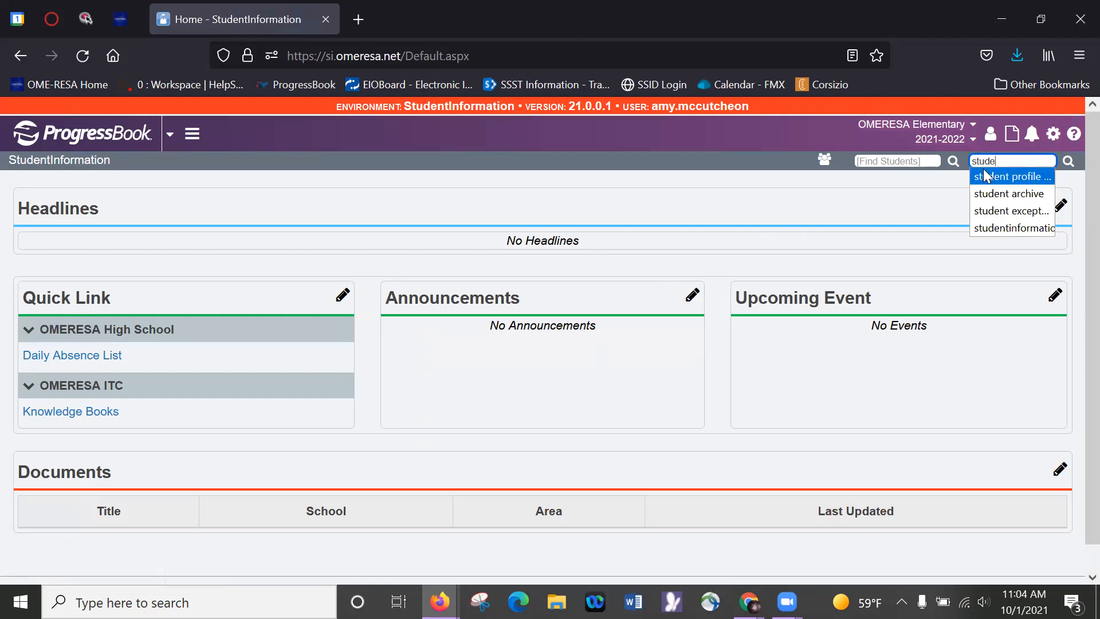
pyautogui.click(984, 175)
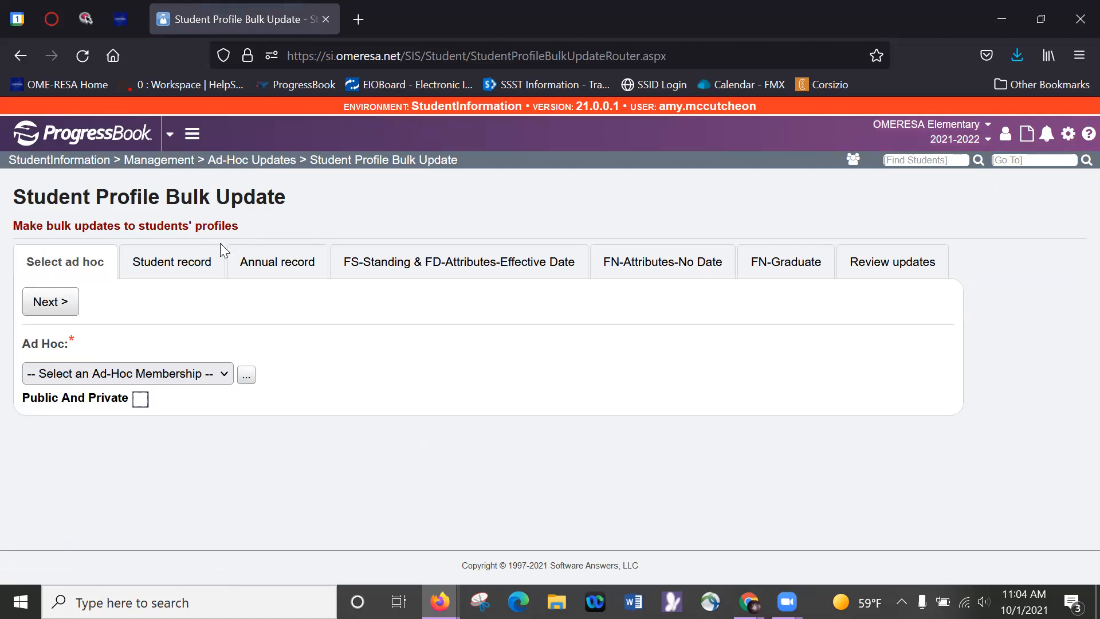
# Step: Select the Kg 21-22 ad hoc membership and continue to the student record fields
pyautogui.click(165, 374)
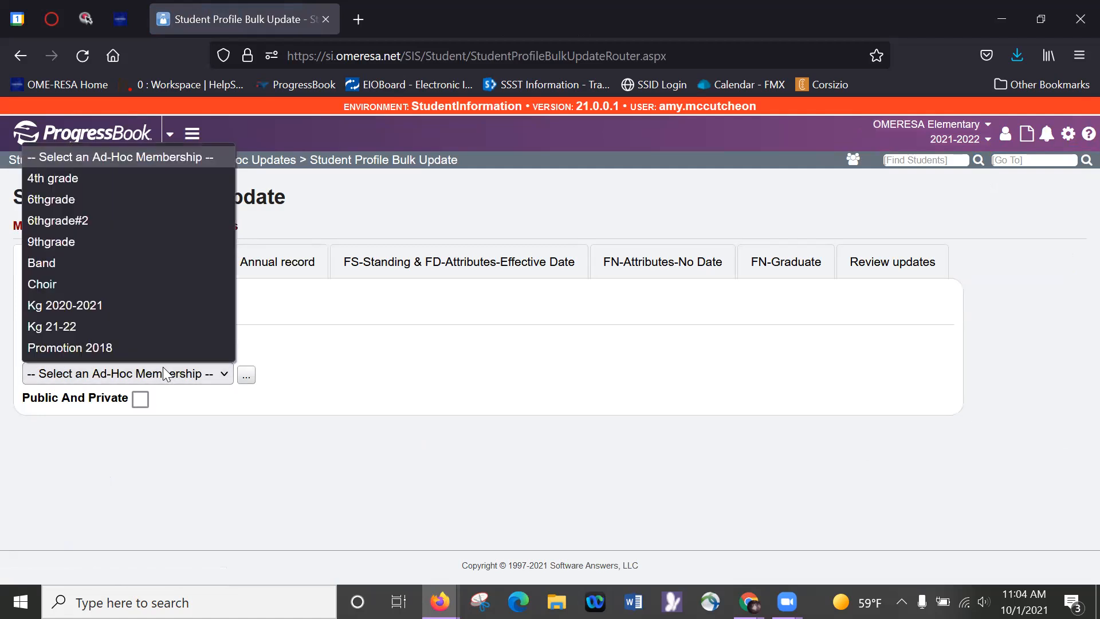
pyautogui.click(131, 328)
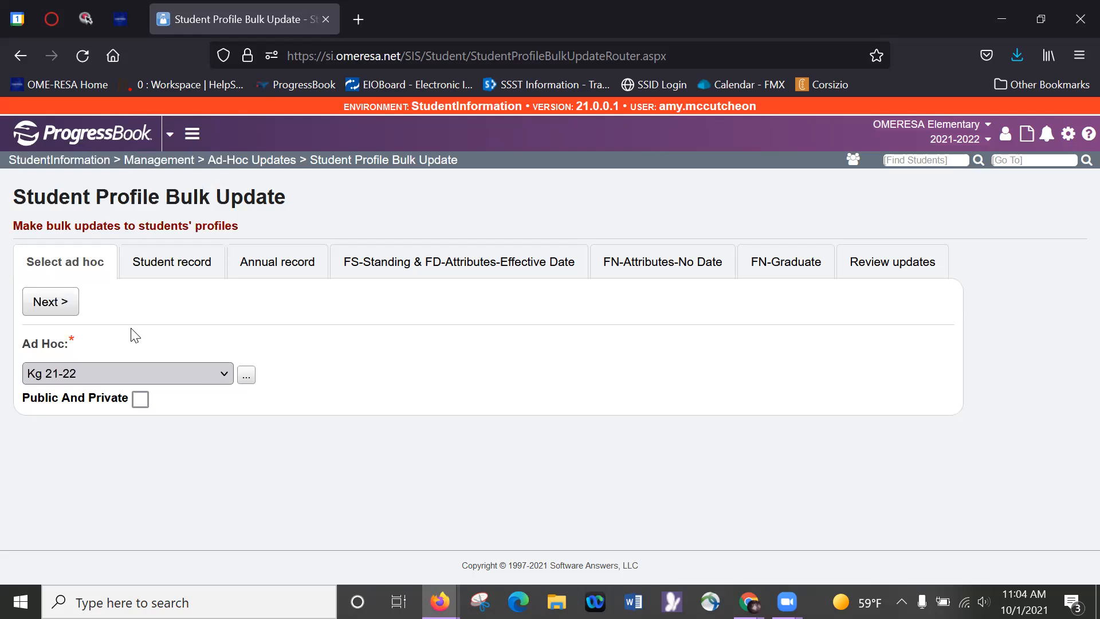
pyautogui.click(58, 300)
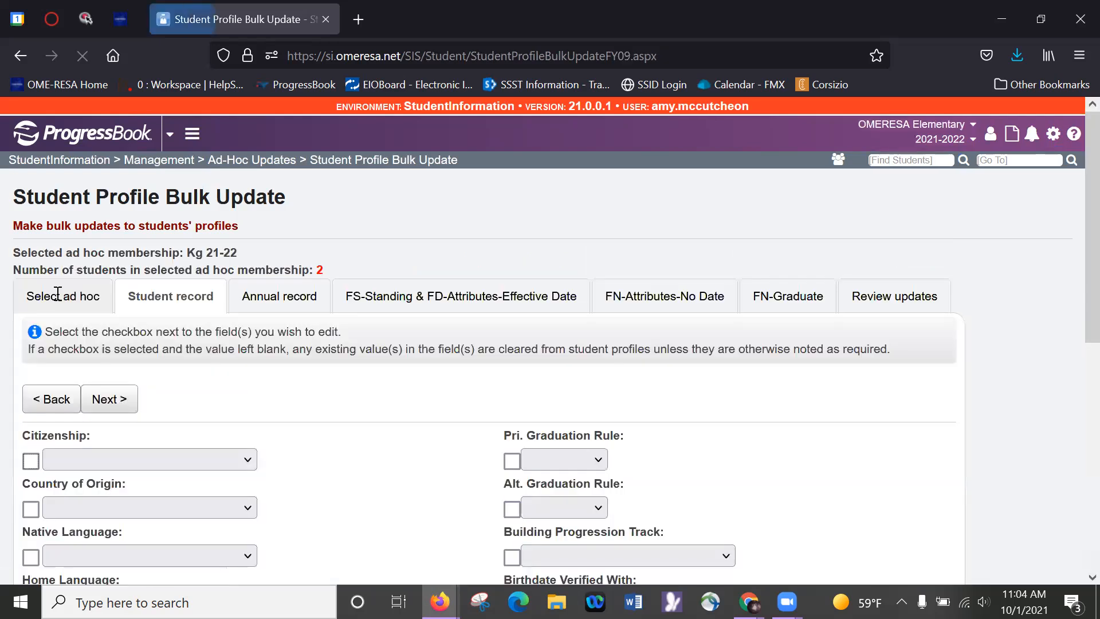
pyautogui.scroll(-3, 57, 294)
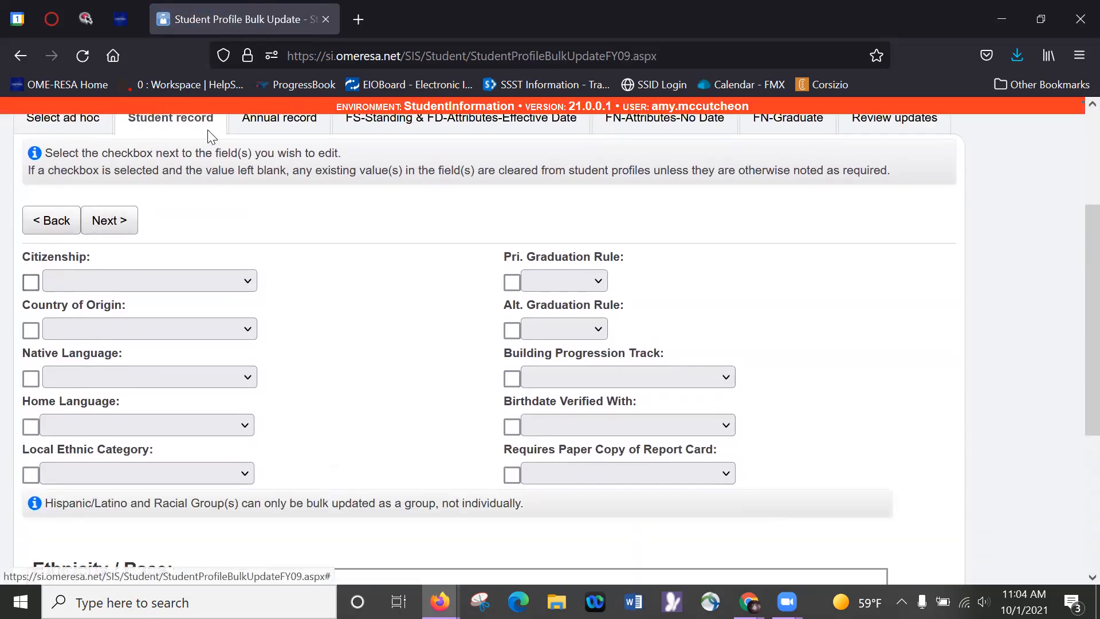
pyautogui.scroll(-4, 196, 194)
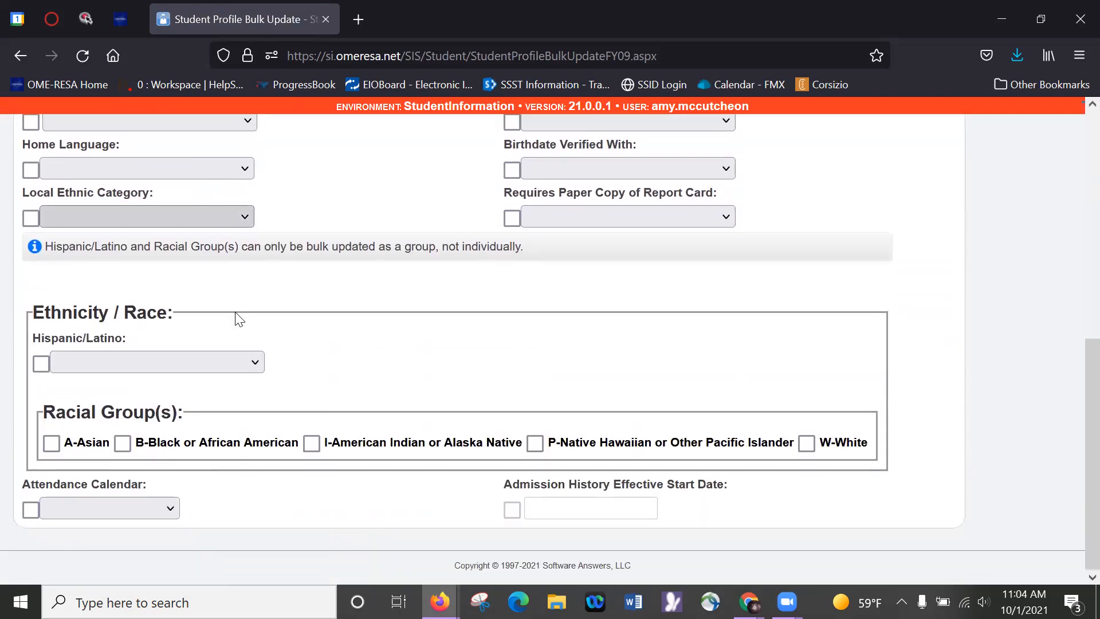
# Step: Set Attendance Calendar to Preschool M-T-TH with admission start date 10/01/2021
pyautogui.click(122, 508)
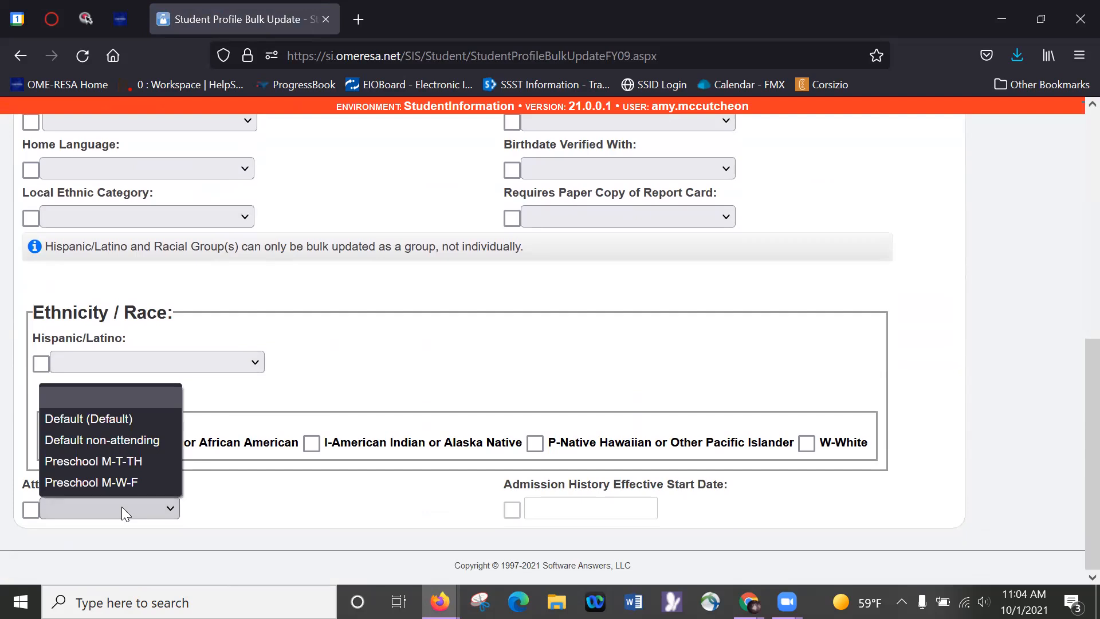
pyautogui.click(95, 462)
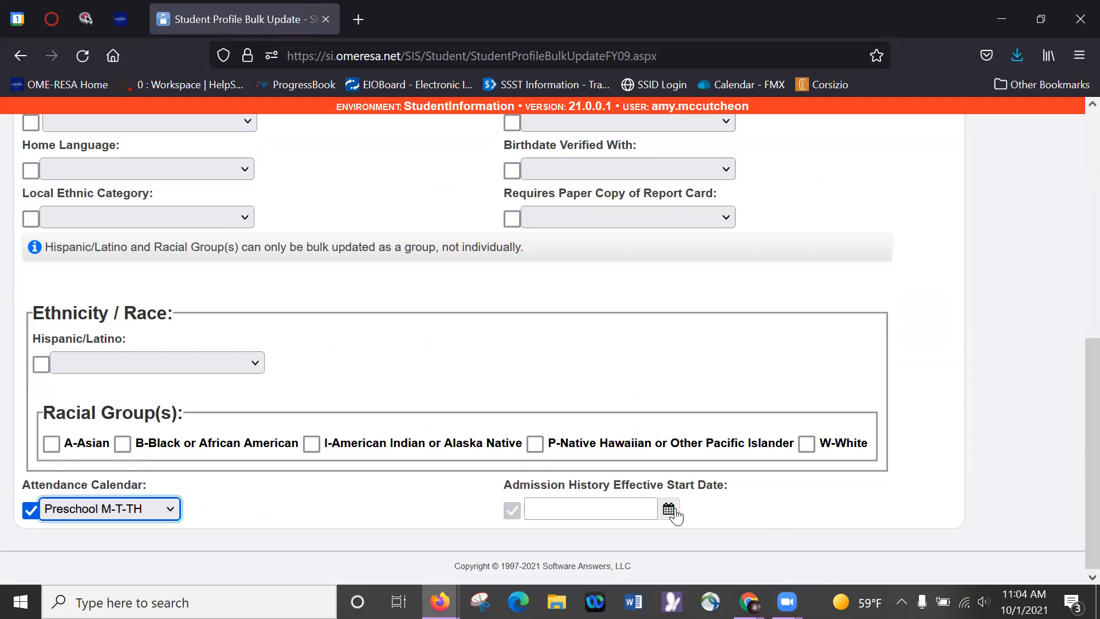
pyautogui.click(669, 510)
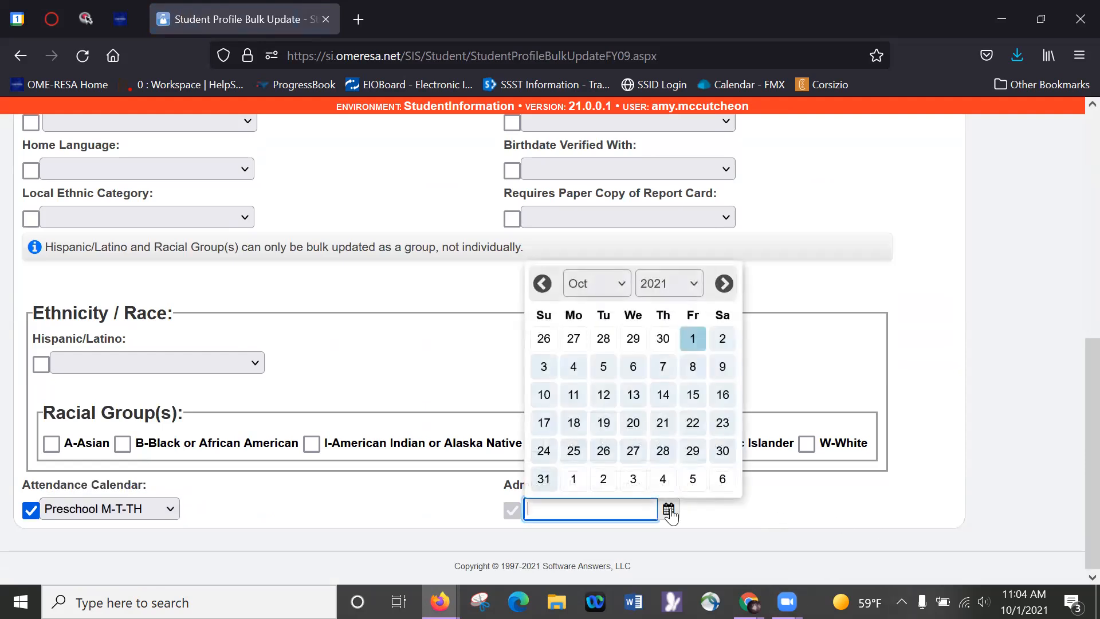
pyautogui.click(600, 293)
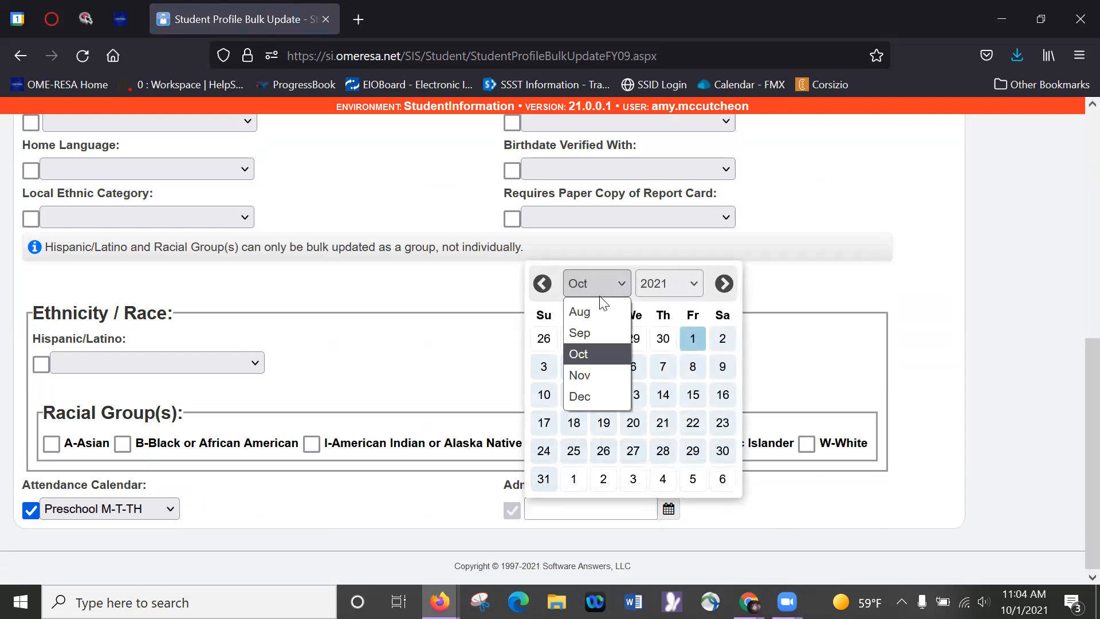
pyautogui.click(698, 348)
pyautogui.click(698, 349)
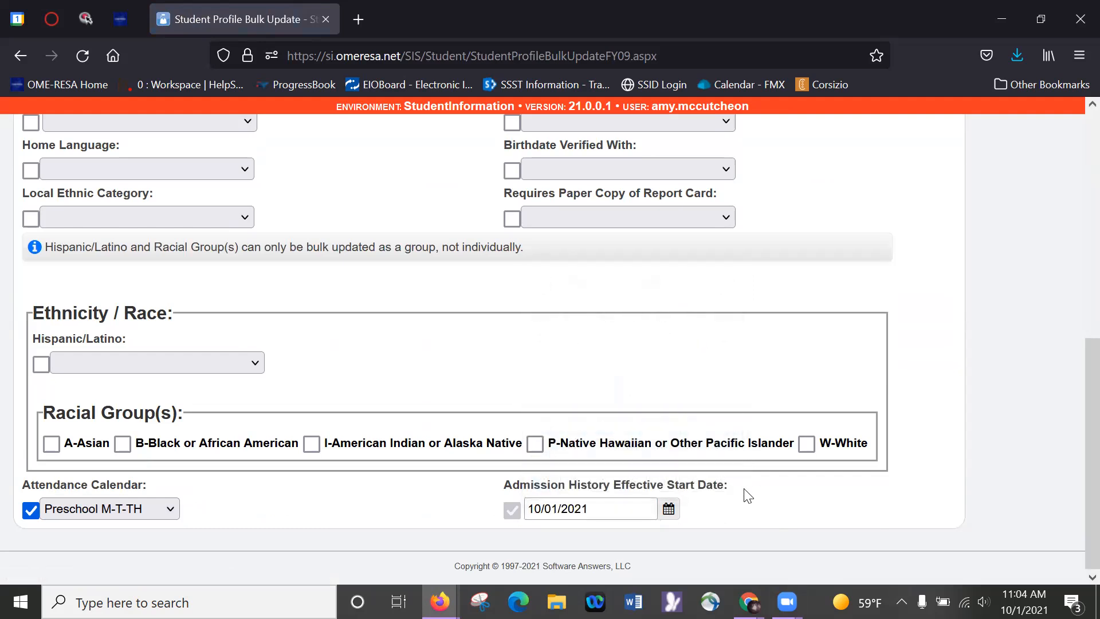
pyautogui.scroll(6, 748, 496)
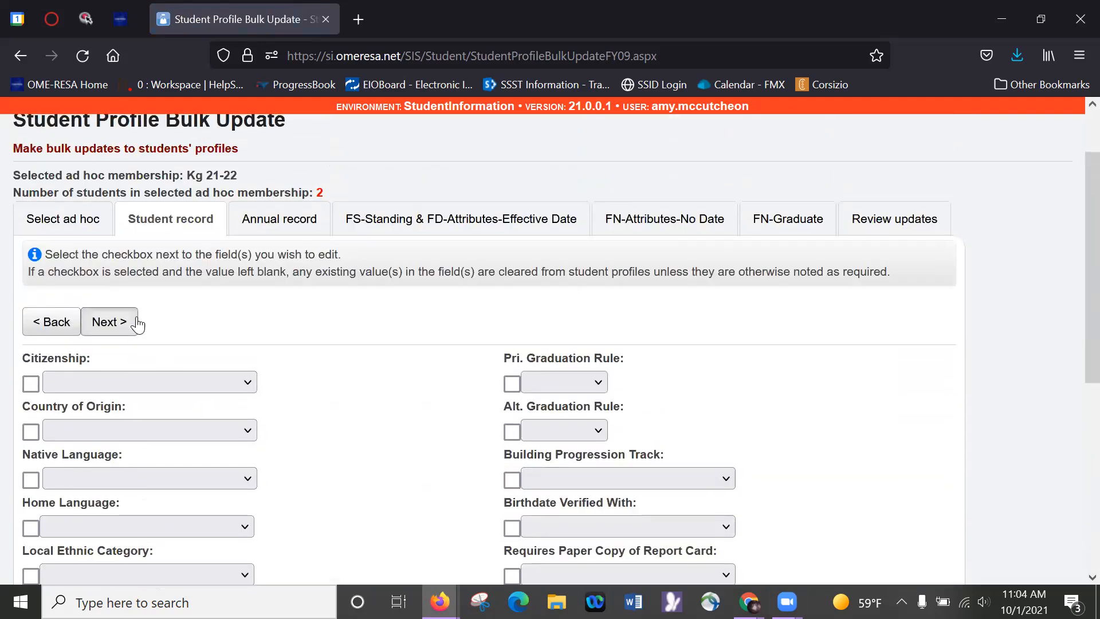
# Step: Advance past the annual record fields to the FS-Standing and FD-Attributes tab
pyautogui.click(137, 323)
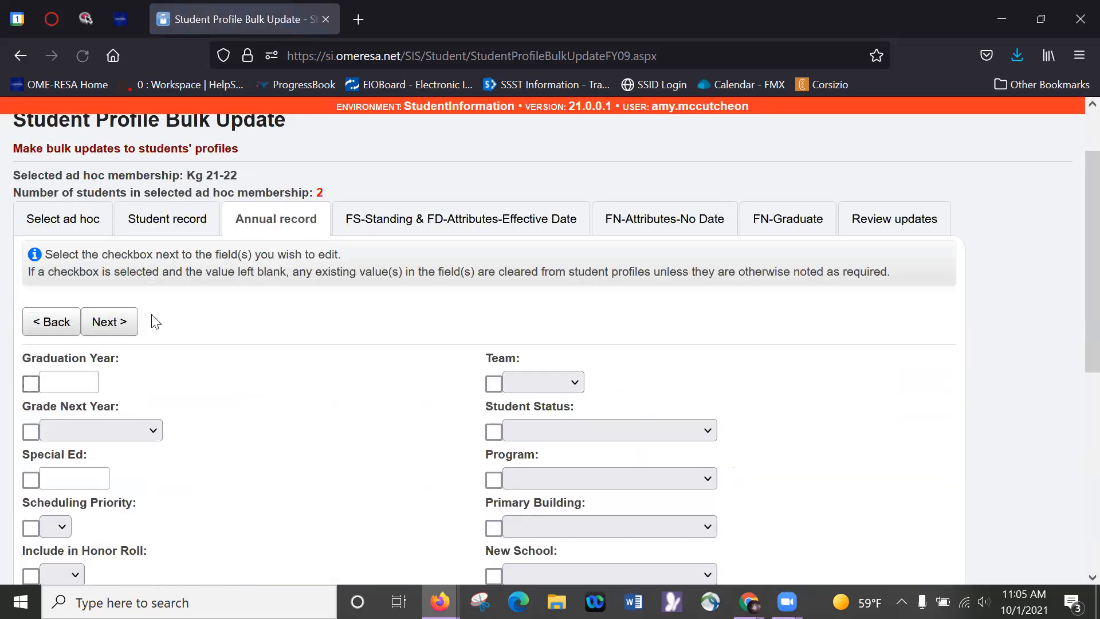
pyautogui.scroll(-4, 153, 320)
pyautogui.scroll(-2, 153, 320)
pyautogui.scroll(6, 152, 319)
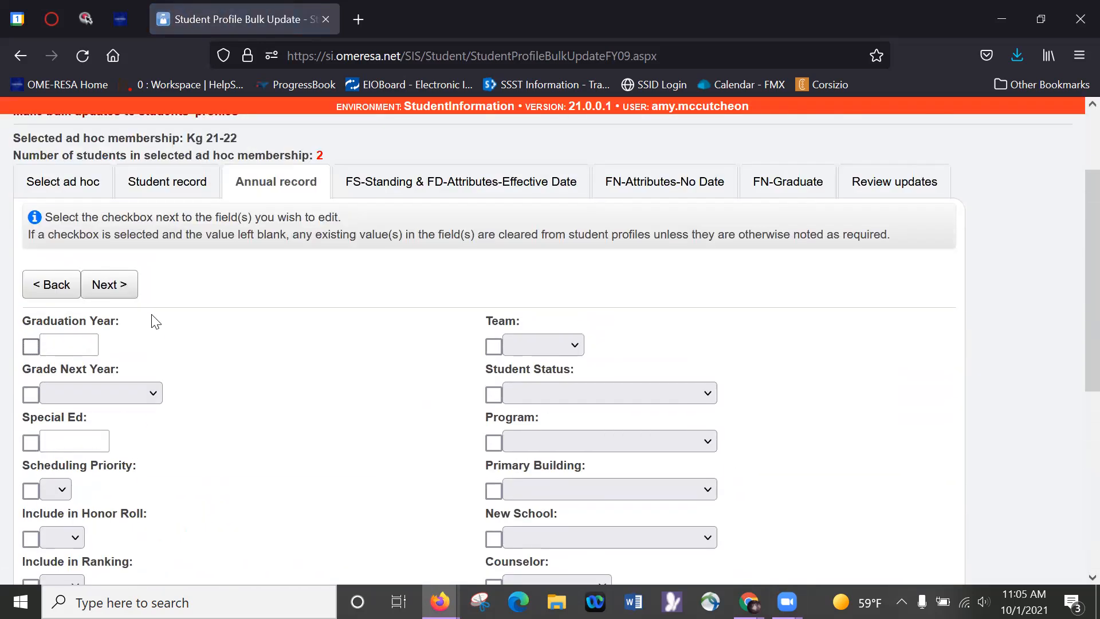
pyautogui.click(128, 375)
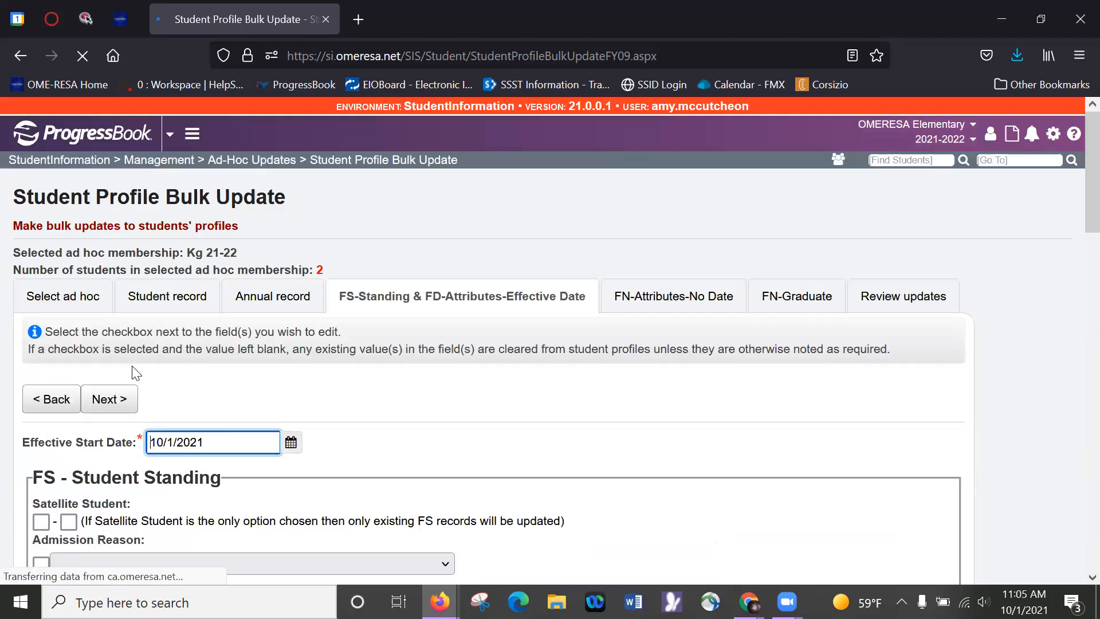
pyautogui.scroll(-10, 256, 342)
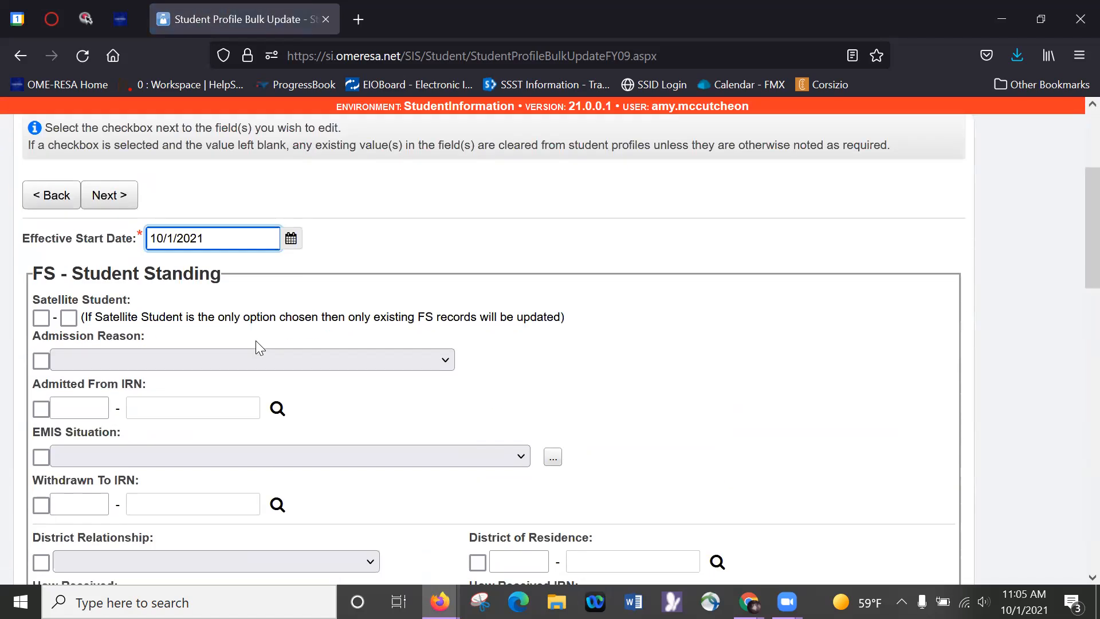
pyautogui.scroll(-10, 257, 347)
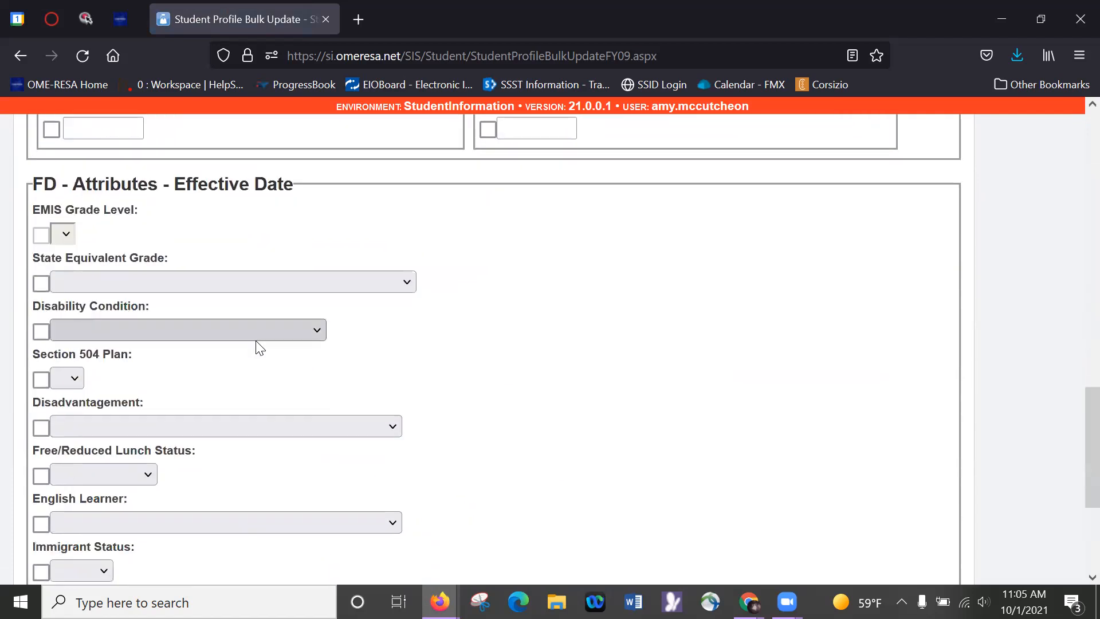
# Step: Set Reporting Calendar to P1 - Preschool M-W-F and advance to Review updates
pyautogui.click(190, 501)
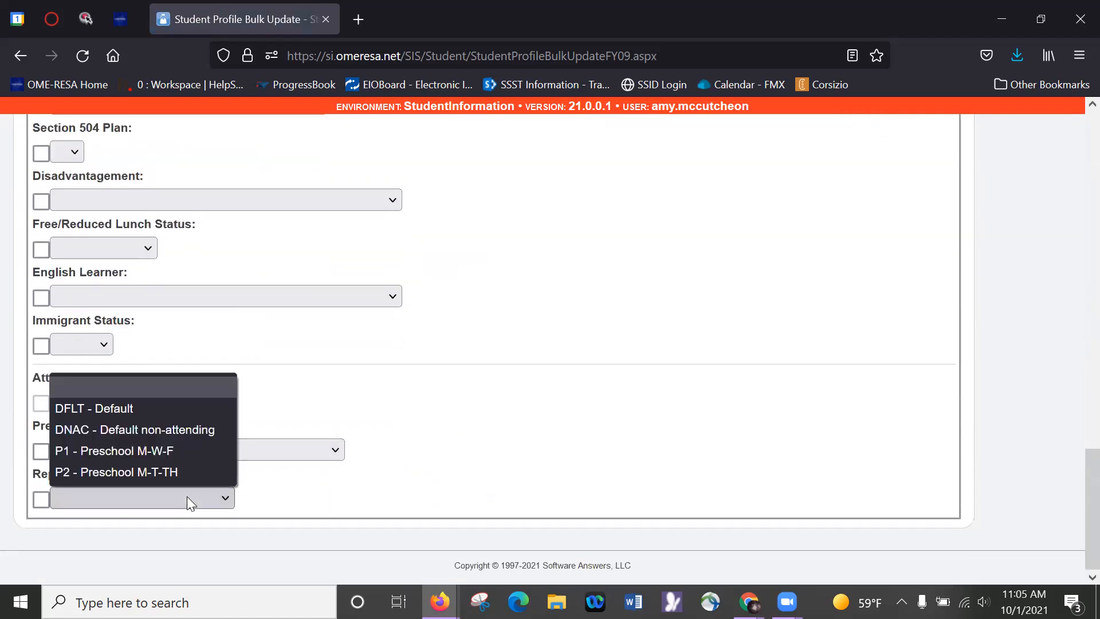
pyautogui.click(169, 458)
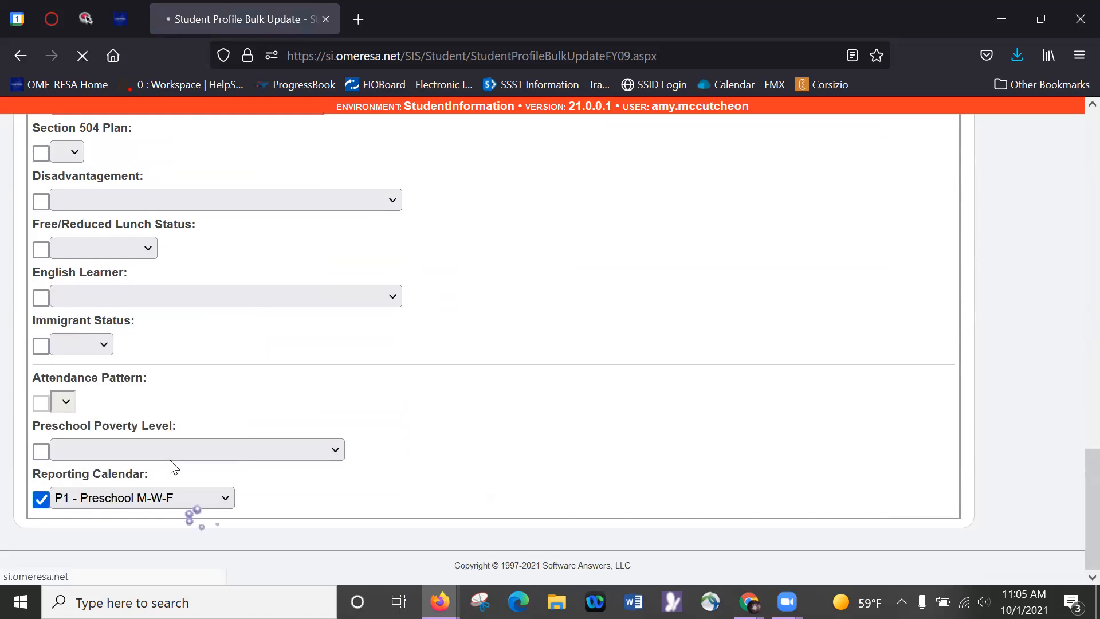
pyautogui.scroll(20, 171, 460)
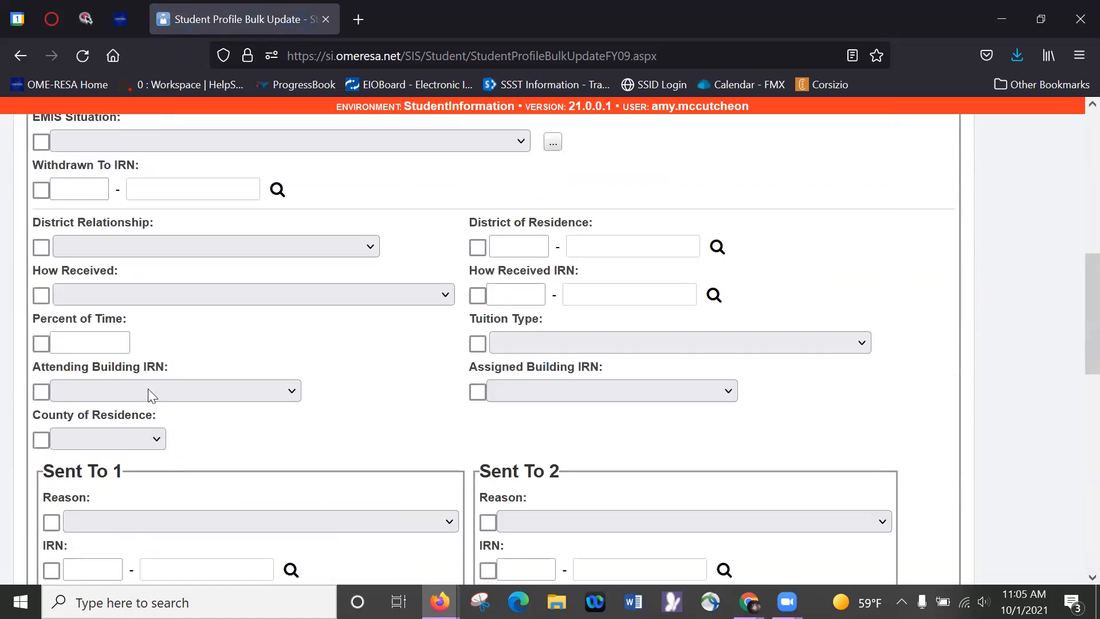
pyautogui.scroll(1, 126, 321)
pyautogui.click(120, 327)
pyautogui.click(126, 327)
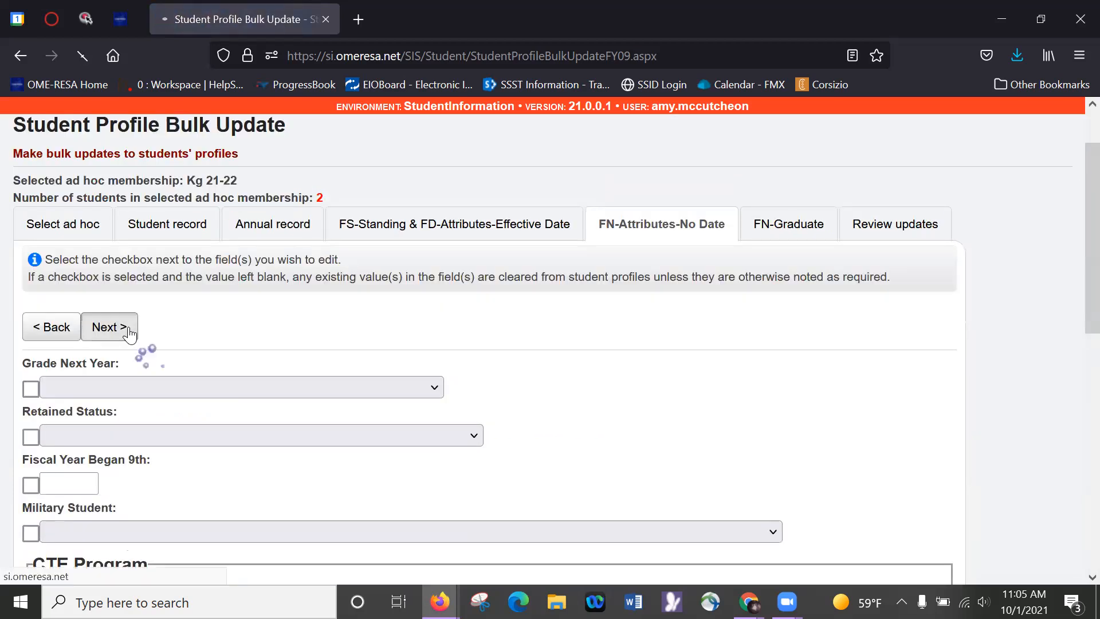
pyautogui.click(127, 335)
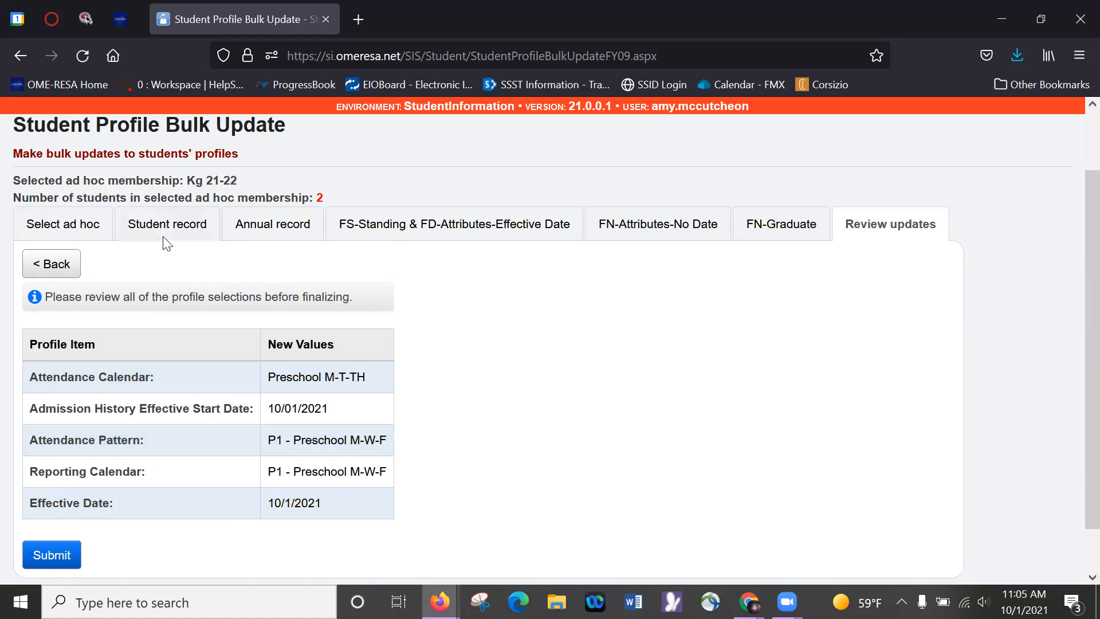
# Step: Go back to the FS-Standing tab and change Reporting Calendar to P2 - Preschool M-T-TH
pyautogui.click(59, 269)
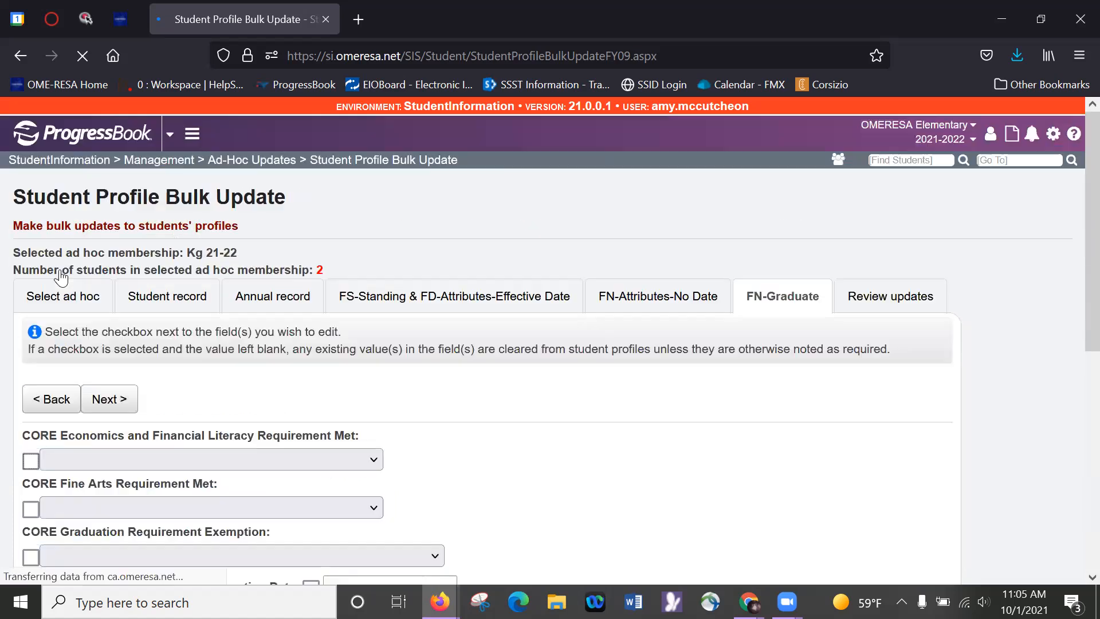
pyautogui.click(56, 322)
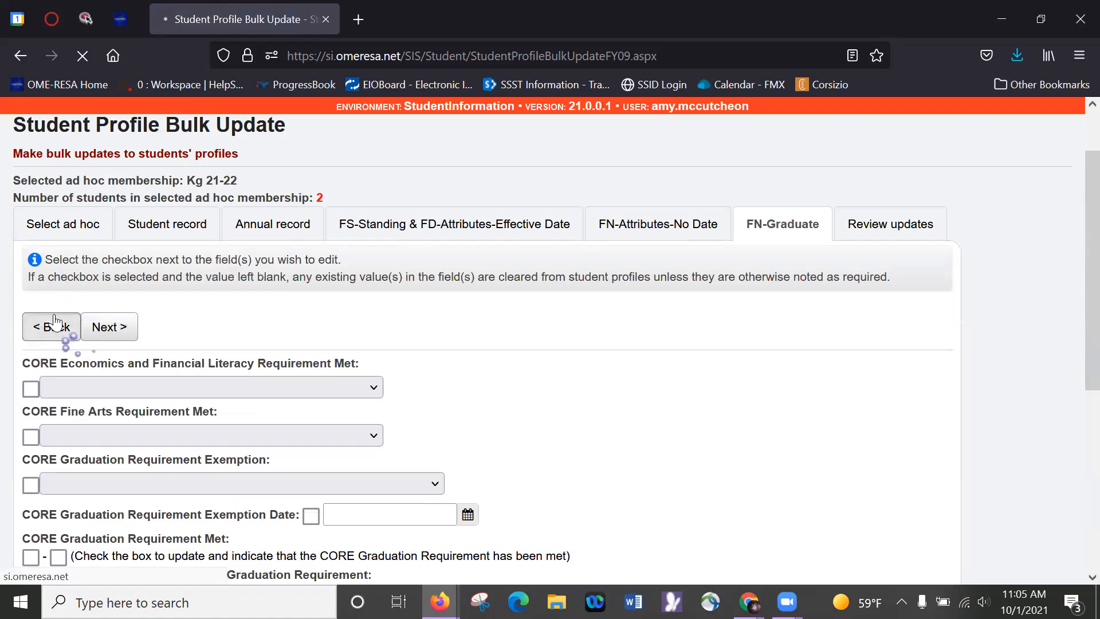
pyautogui.click(55, 322)
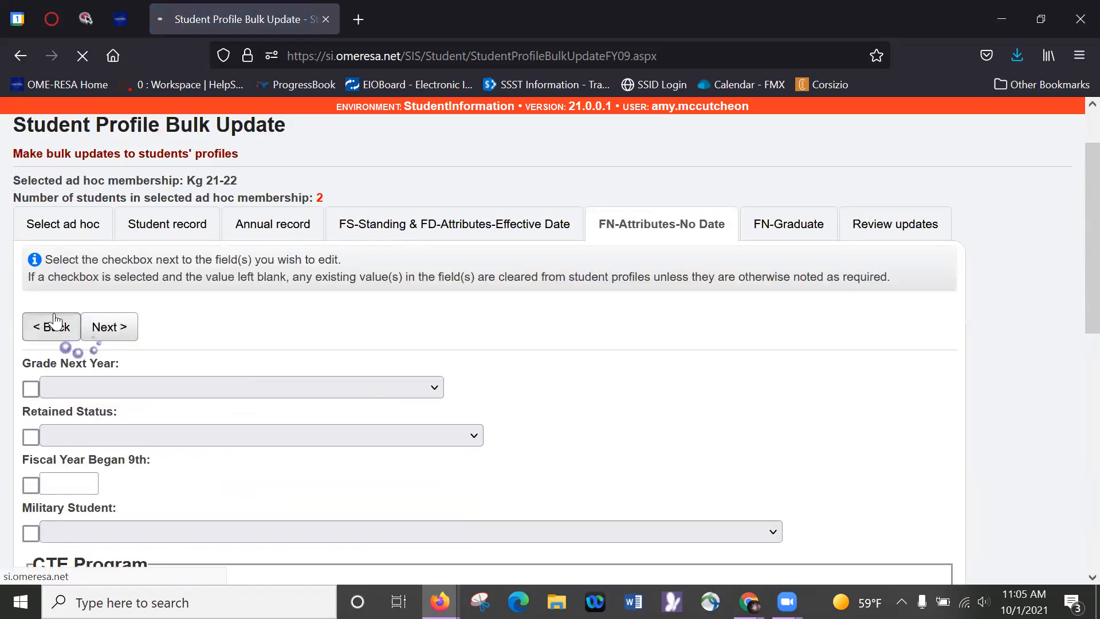
pyautogui.scroll(-10, 55, 322)
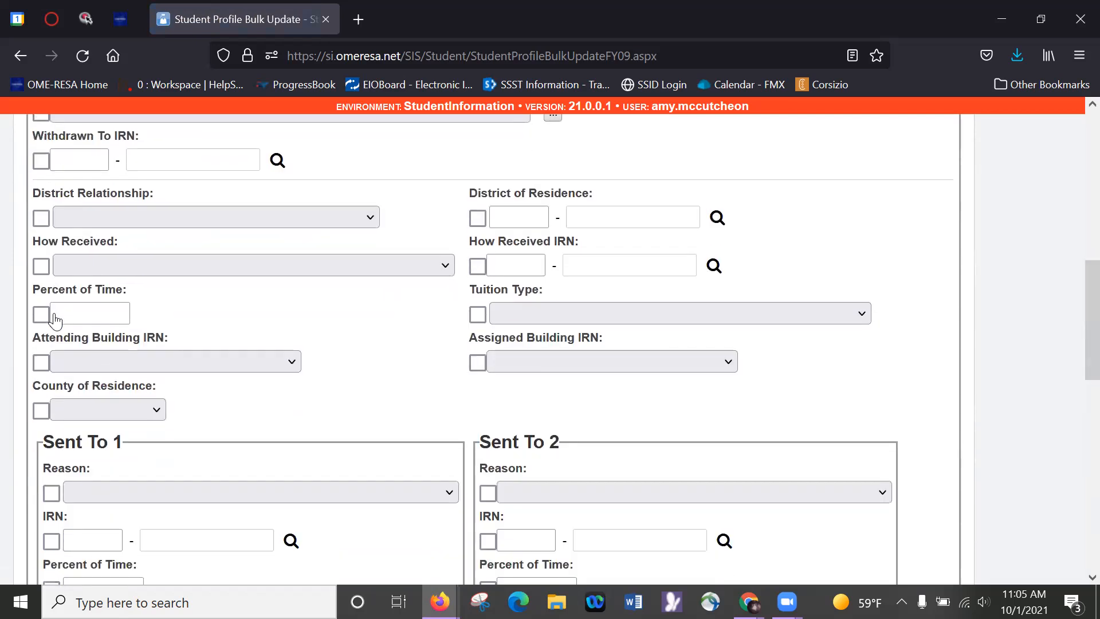
pyautogui.scroll(-6, 55, 322)
pyautogui.click(96, 514)
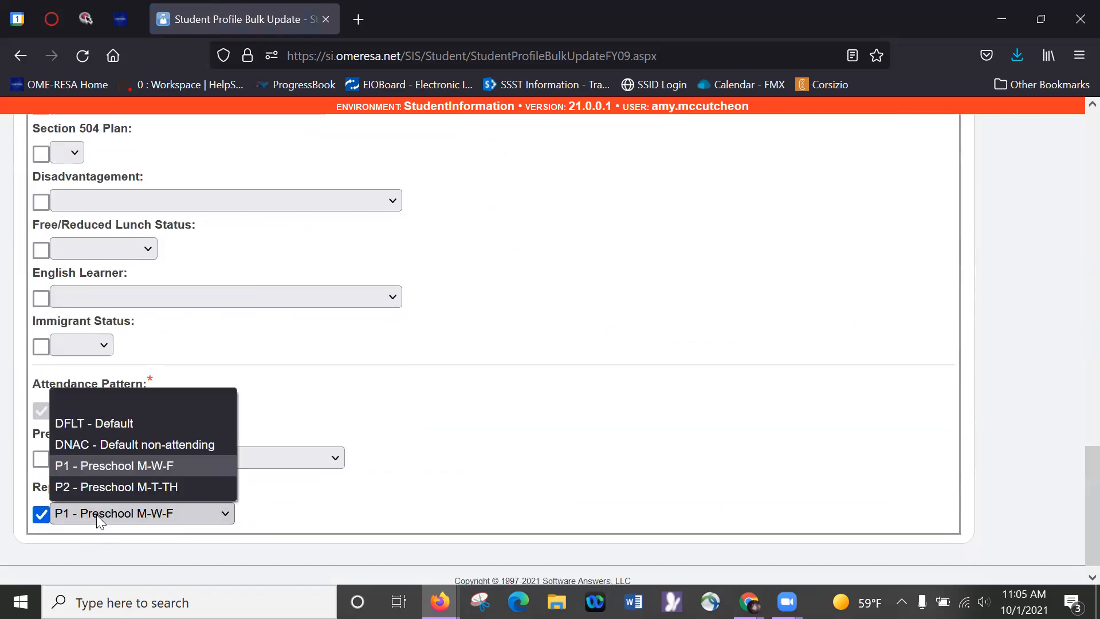
pyautogui.click(106, 491)
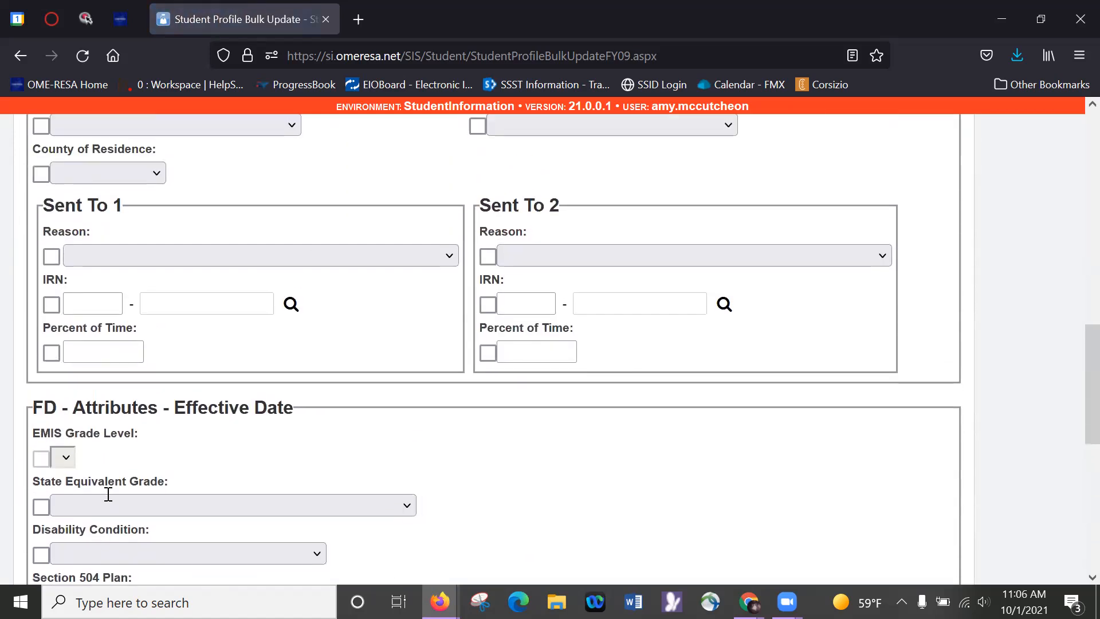
# Step: Advance to Review updates and submit the Kg 21-22 bulk update
pyautogui.scroll(10, 108, 494)
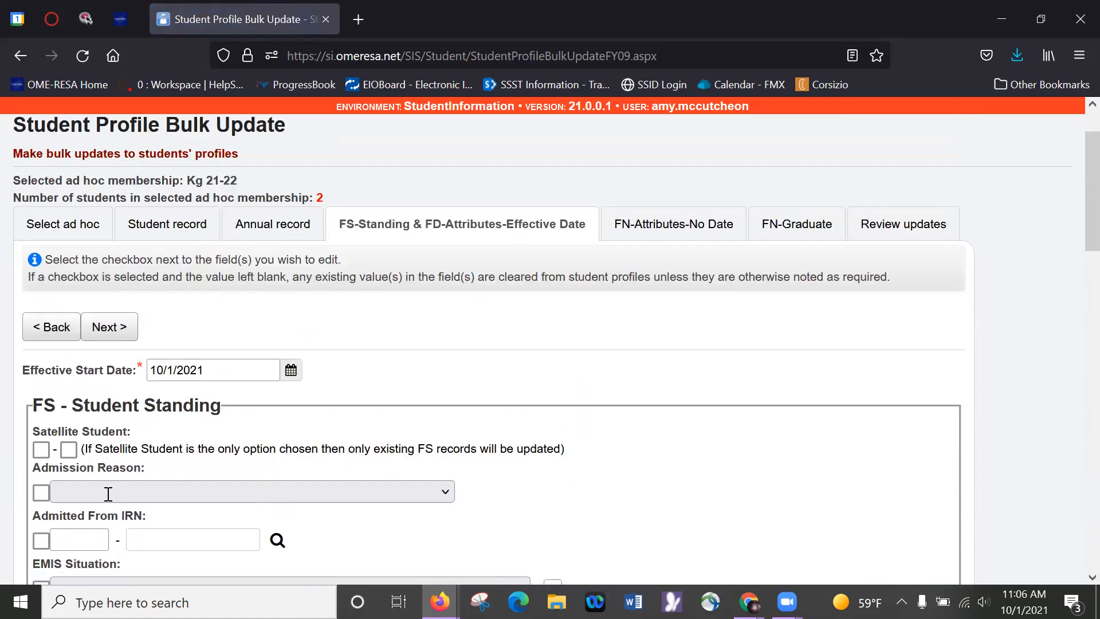
pyautogui.click(112, 328)
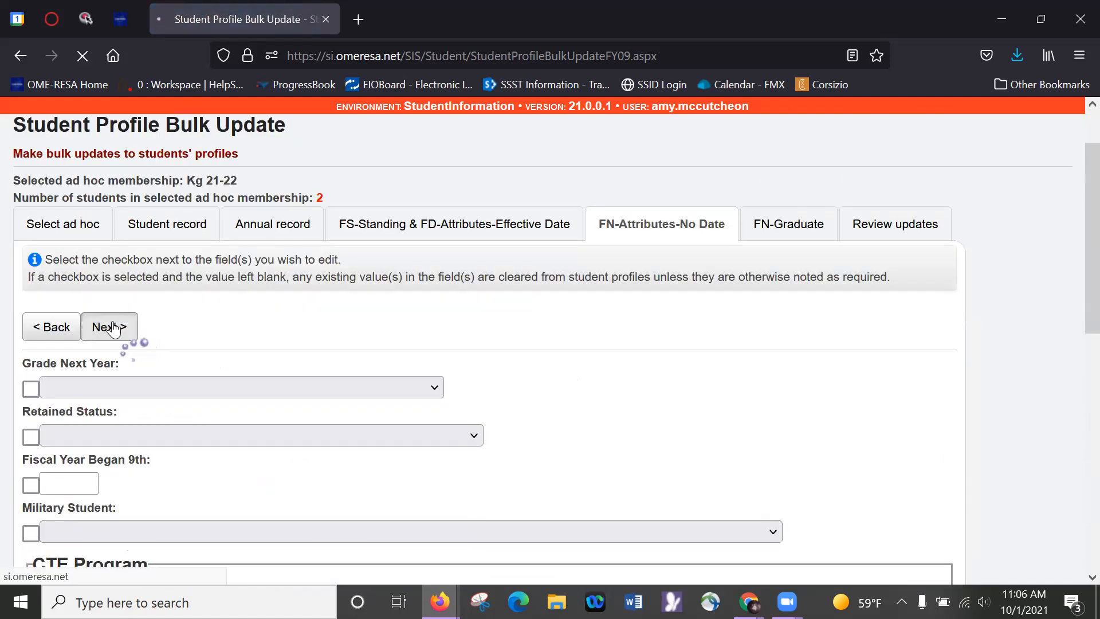
pyautogui.click(112, 328)
pyautogui.click(112, 327)
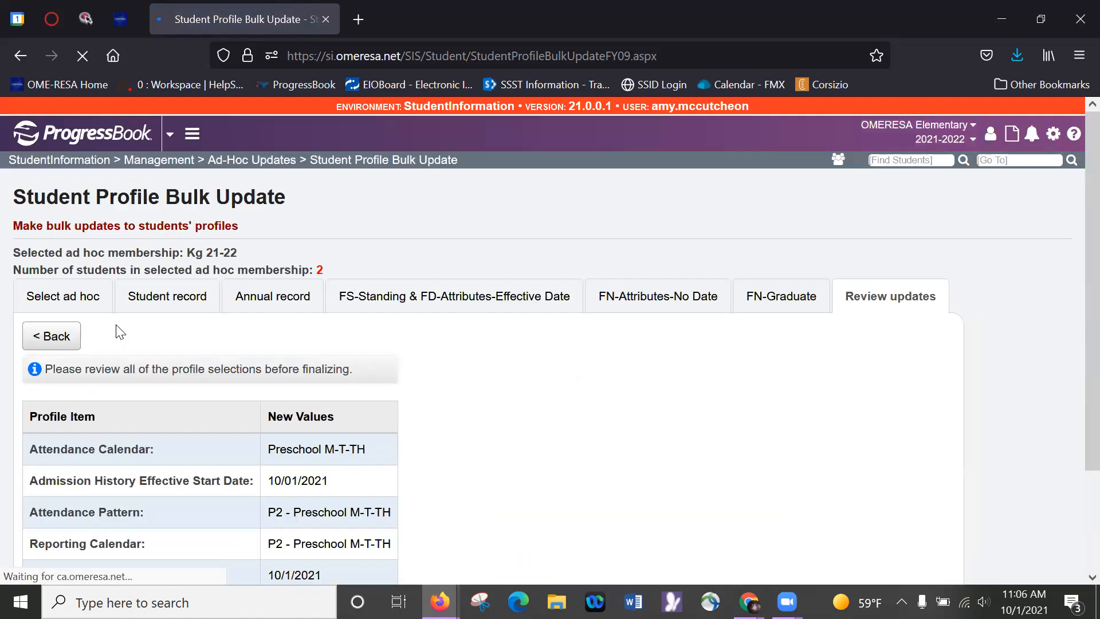
pyautogui.scroll(-2, 116, 324)
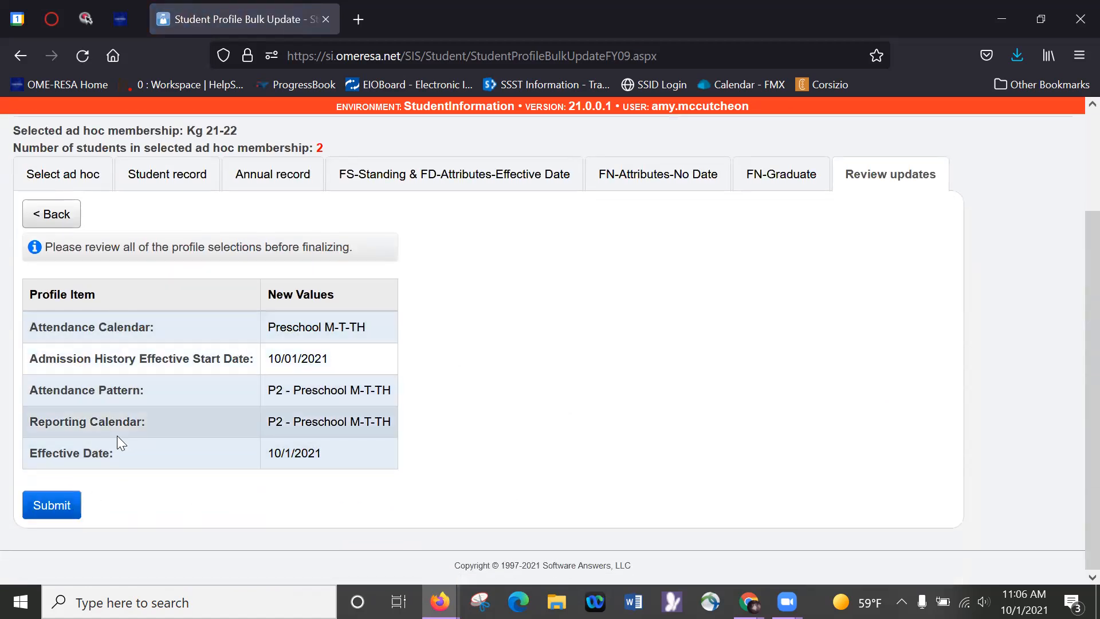
pyautogui.click(40, 506)
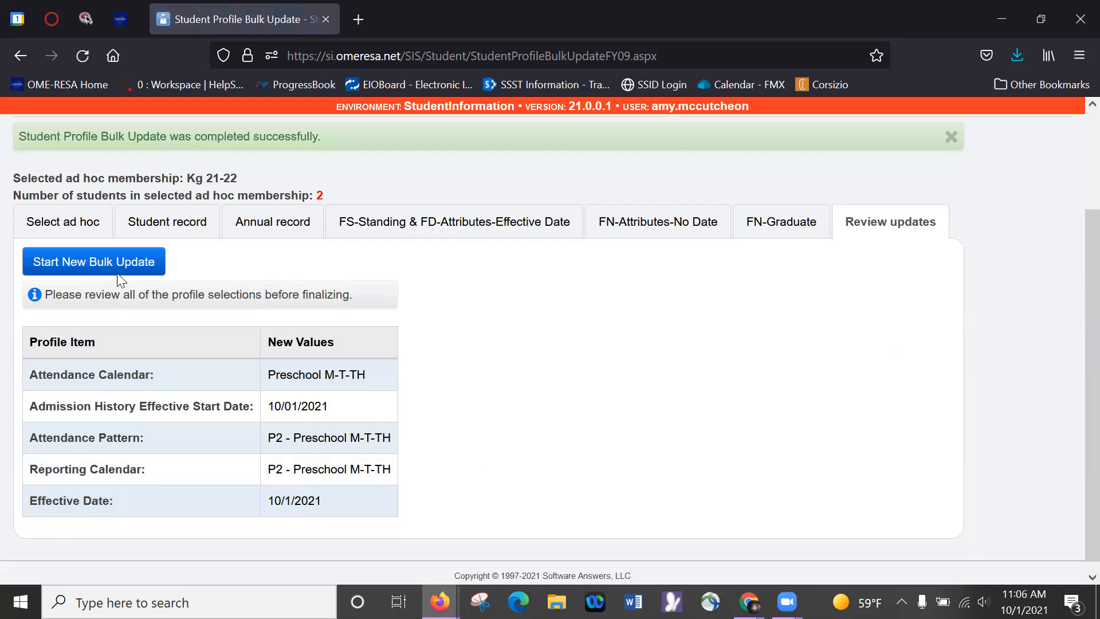
pyautogui.scroll(2, 188, 147)
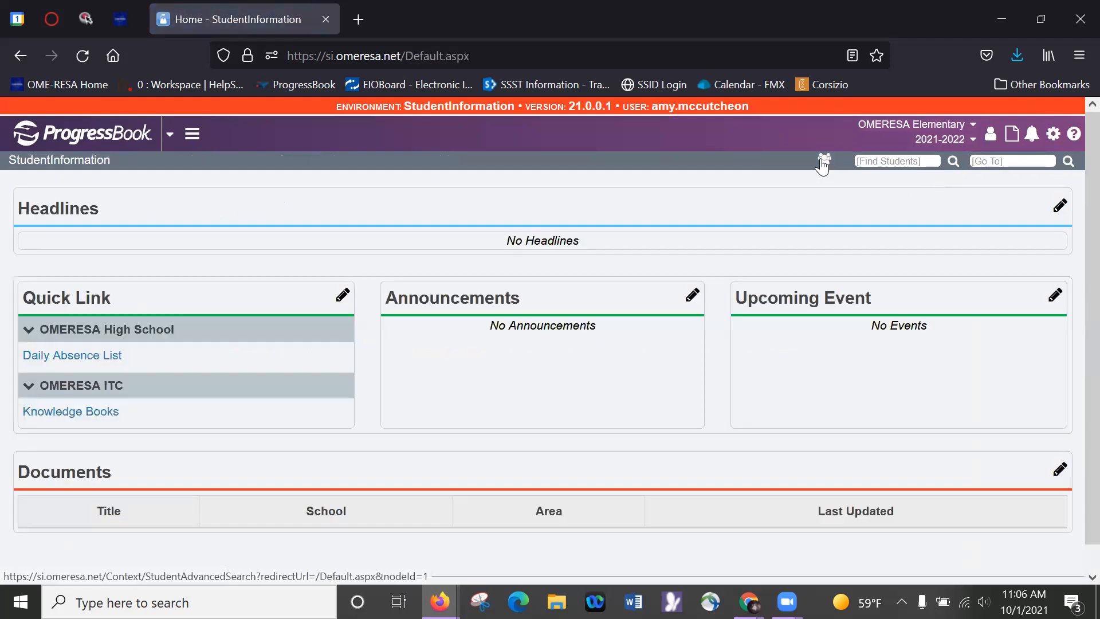
# Step: Advanced-search grade KG - KG students, open the first one, and highlight its P2 calendar
pyautogui.click(822, 162)
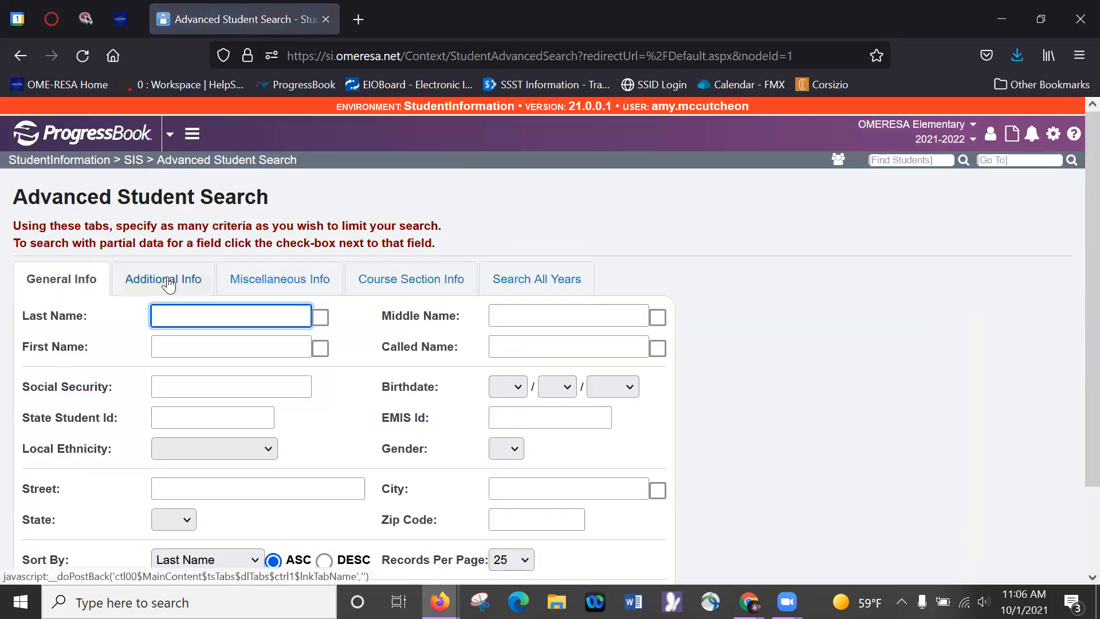
pyautogui.click(170, 283)
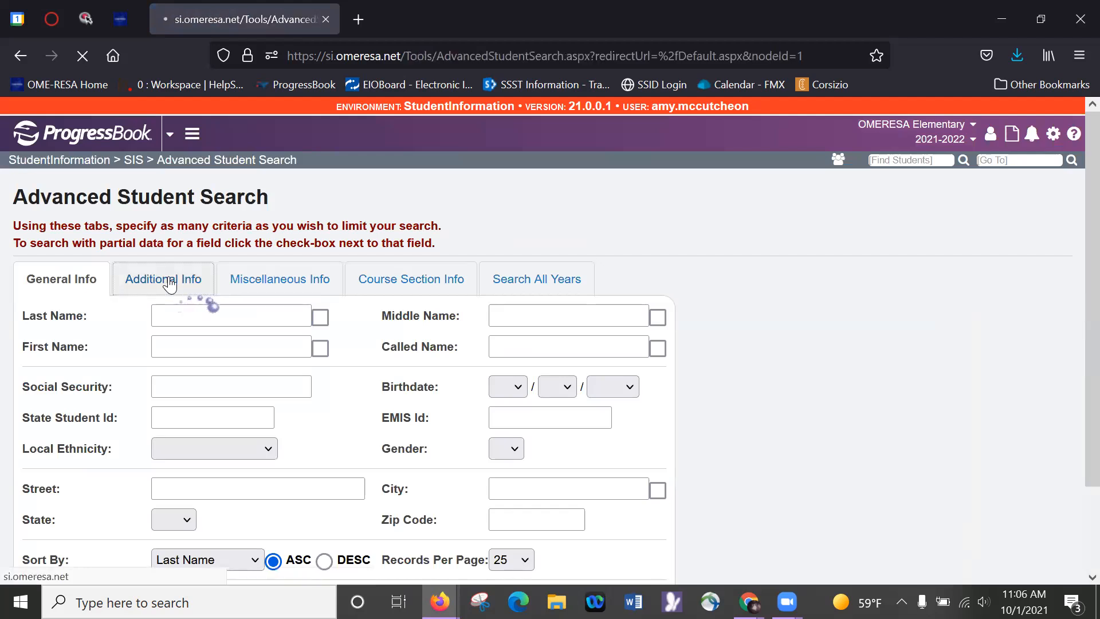
pyautogui.click(248, 388)
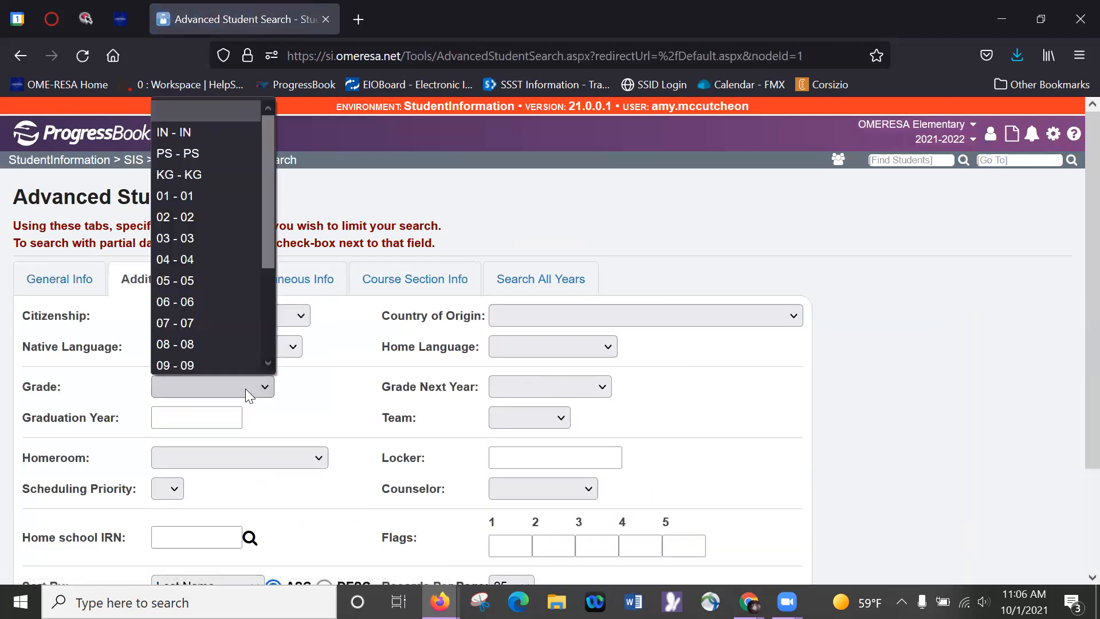
pyautogui.click(206, 172)
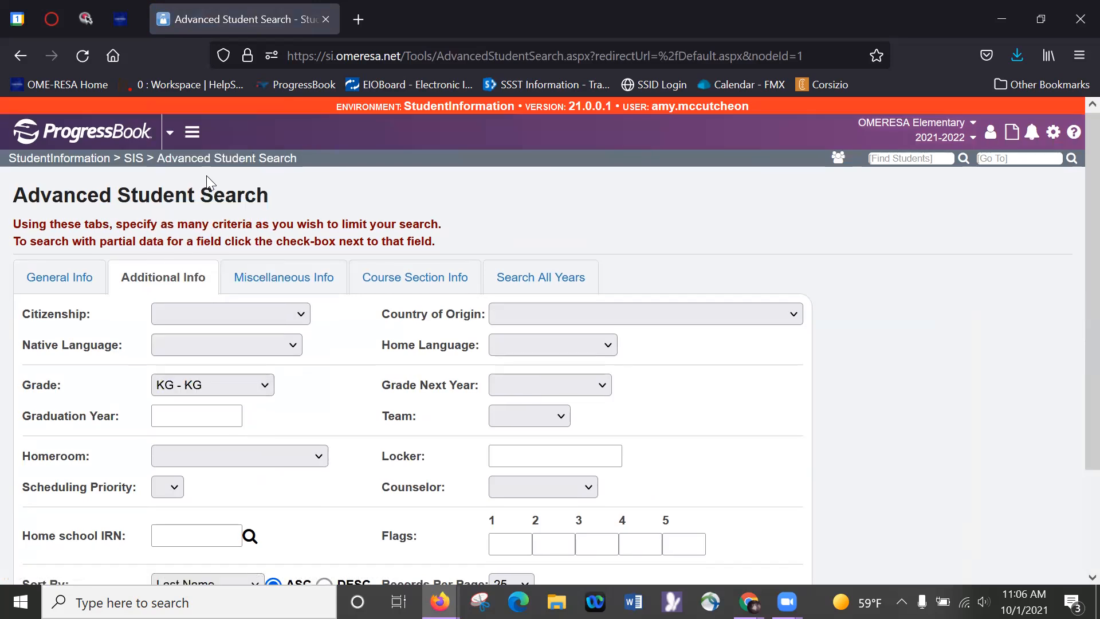
pyautogui.scroll(-2, 124, 356)
pyautogui.click(47, 505)
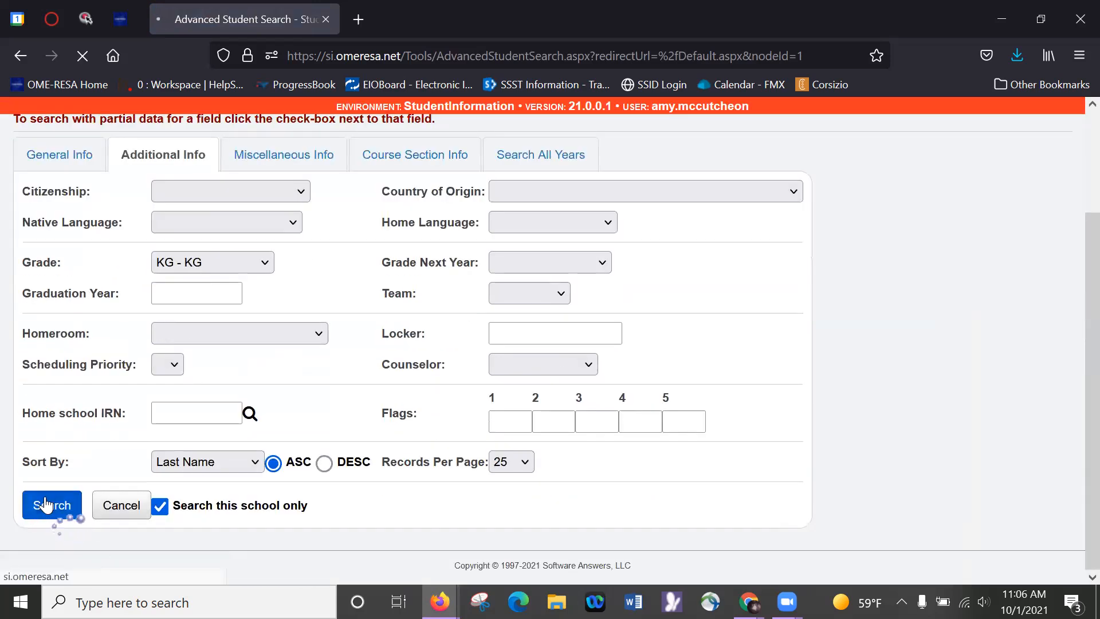
pyautogui.click(79, 291)
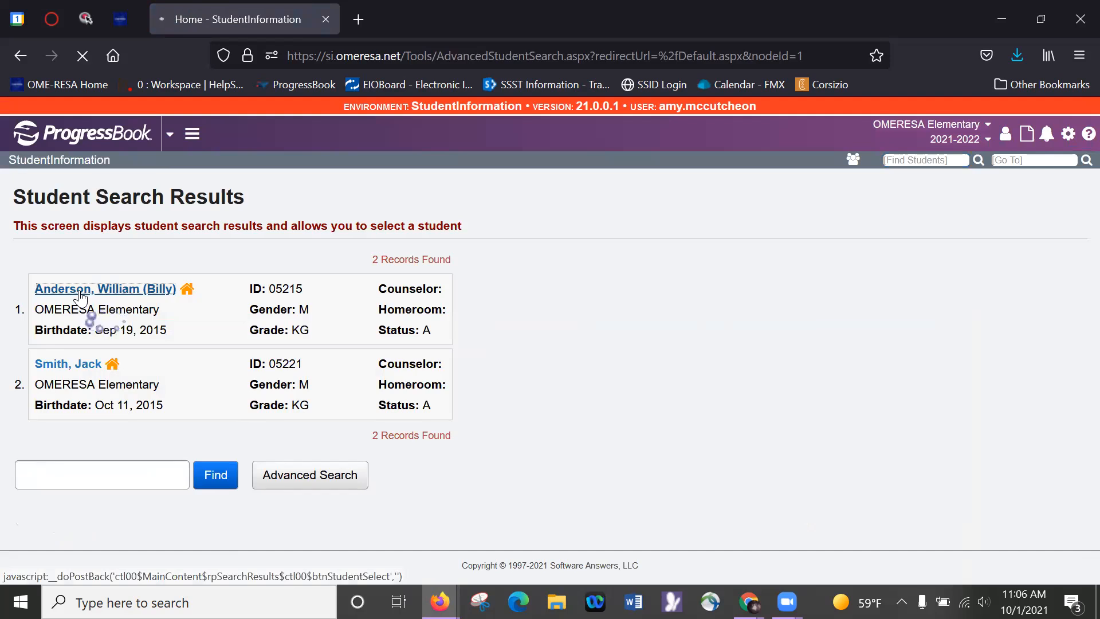
pyautogui.doubleClick(611, 155)
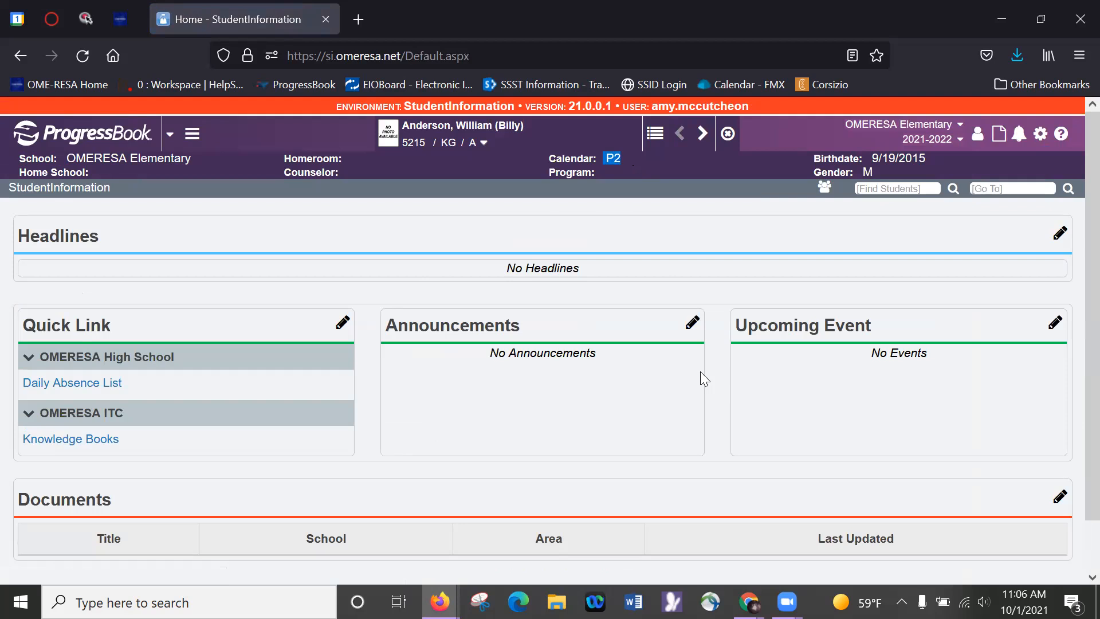
# Step: Return home and reopen Student Profile Bulk Update through a Go To search for 'stude'
pyautogui.click(58, 188)
pyautogui.click(996, 190)
pyautogui.write('st')
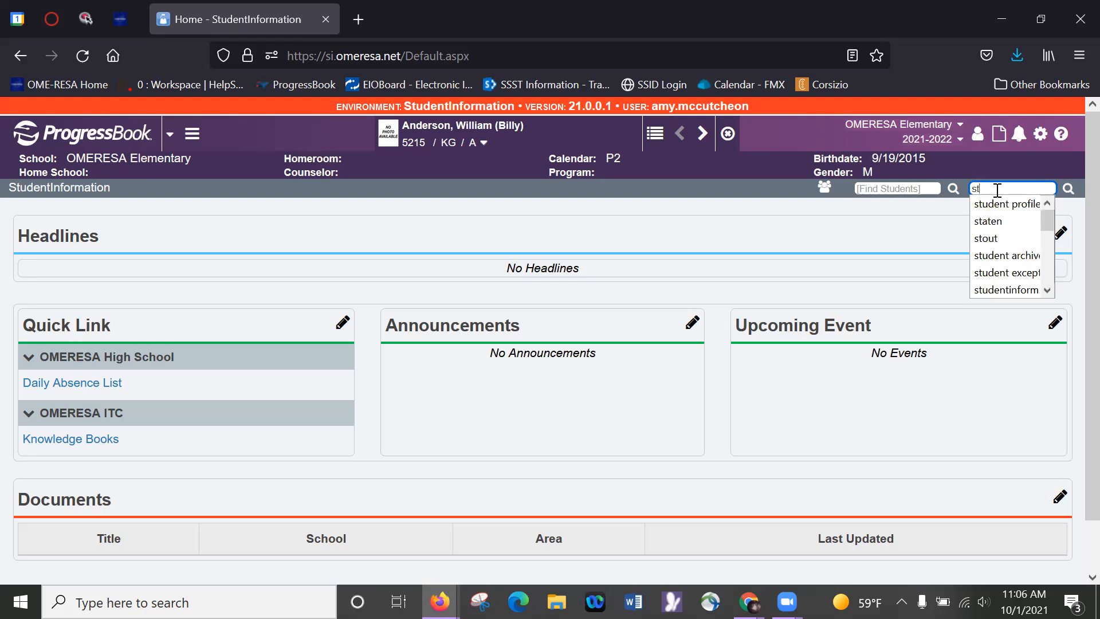
pyautogui.press('Return')
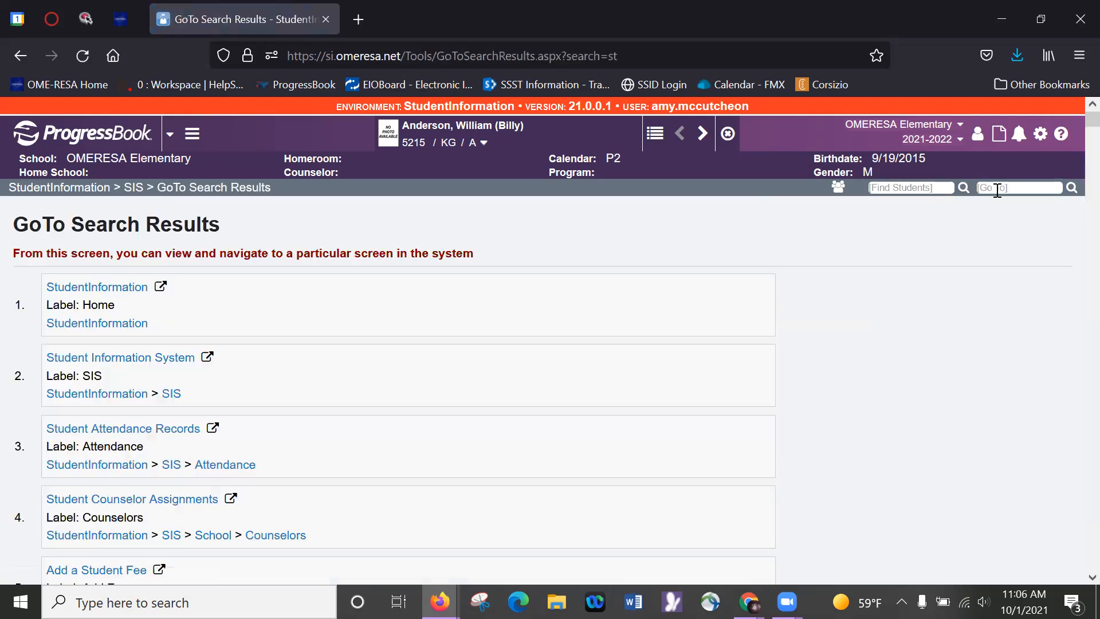
pyautogui.click(1024, 187)
pyautogui.write('stude')
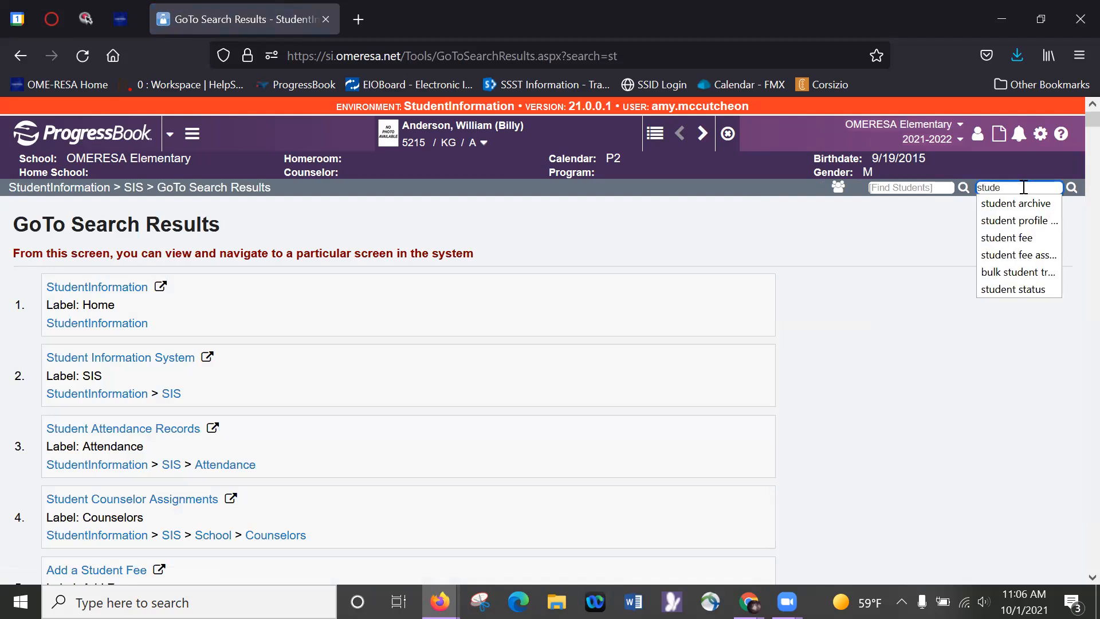
pyautogui.press('Down')
pyautogui.press('Down')
pyautogui.press('Return')
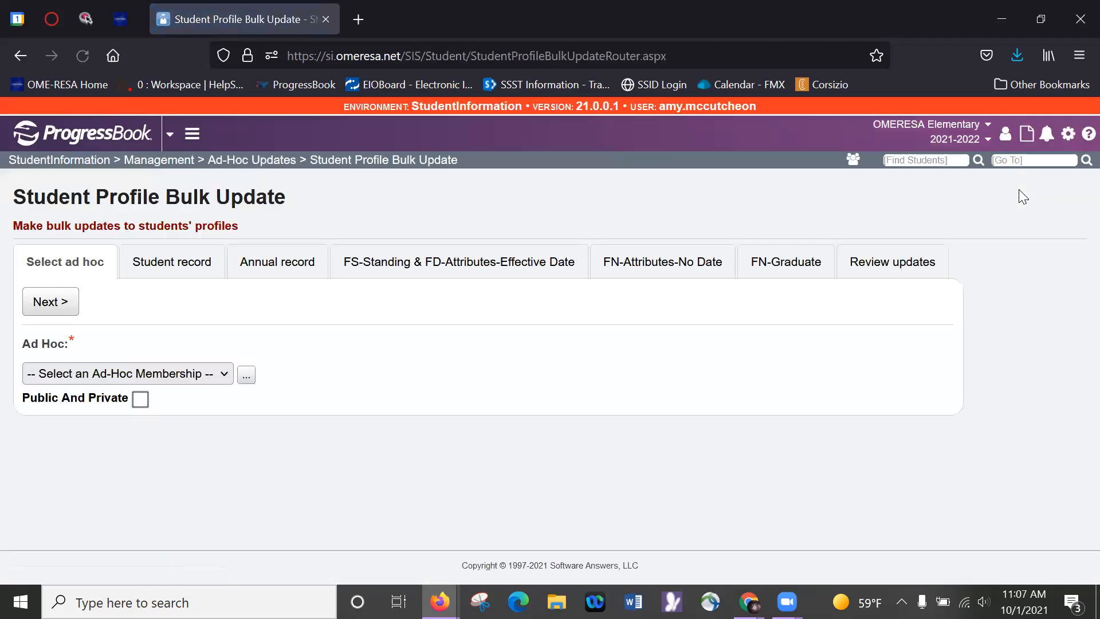
# Step: For Kg 21-22, set Attendance Calendar to Default (Default) with admission start date October 1
pyautogui.click(165, 373)
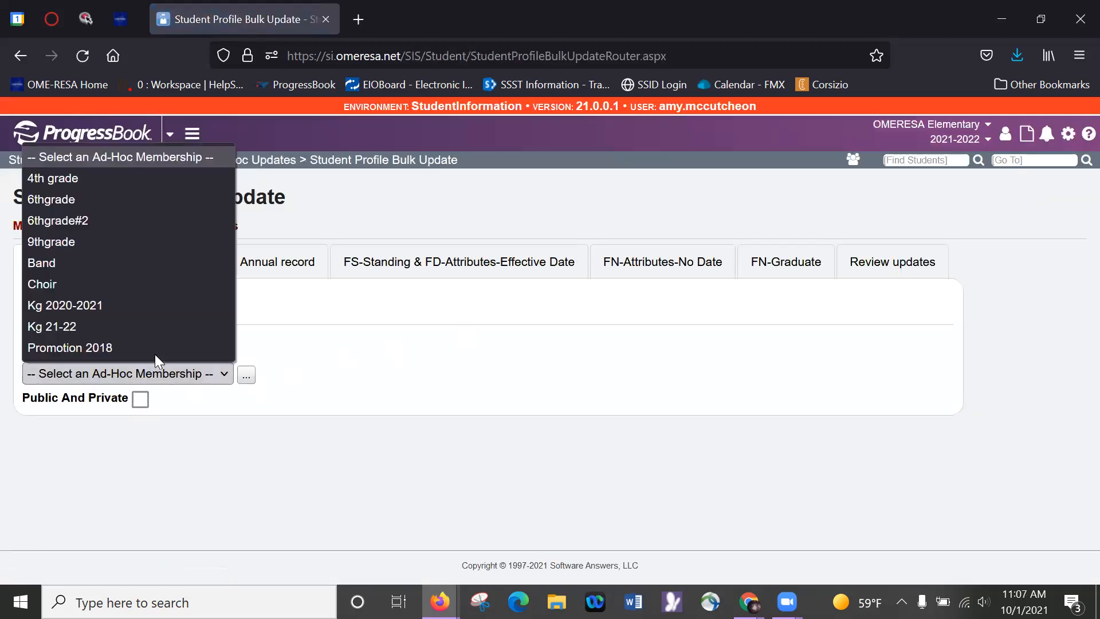
pyautogui.click(143, 326)
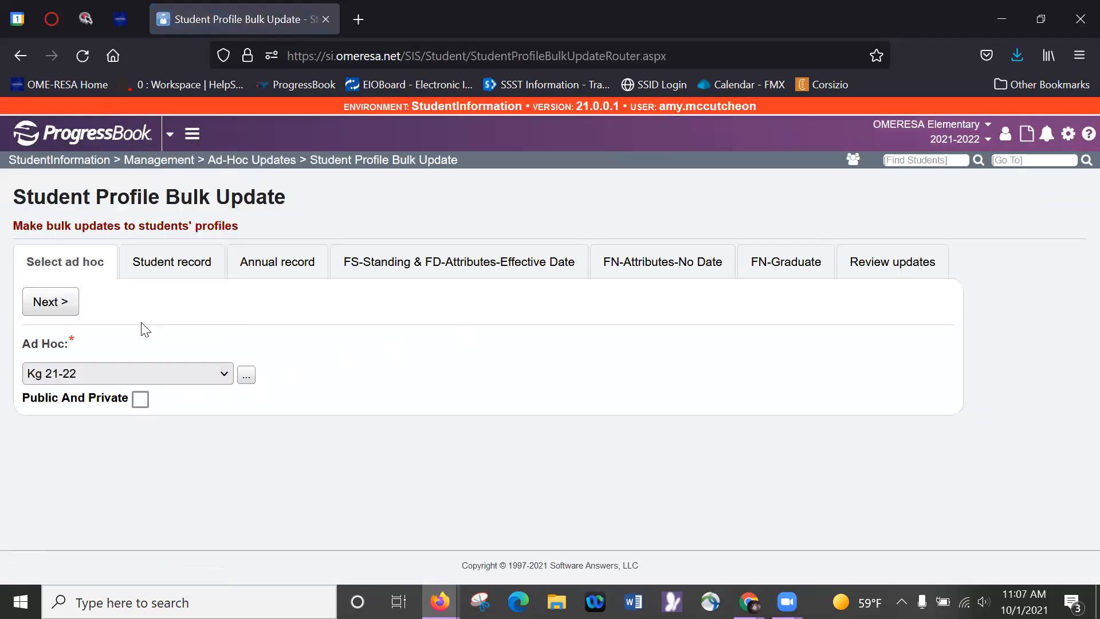
pyautogui.click(77, 310)
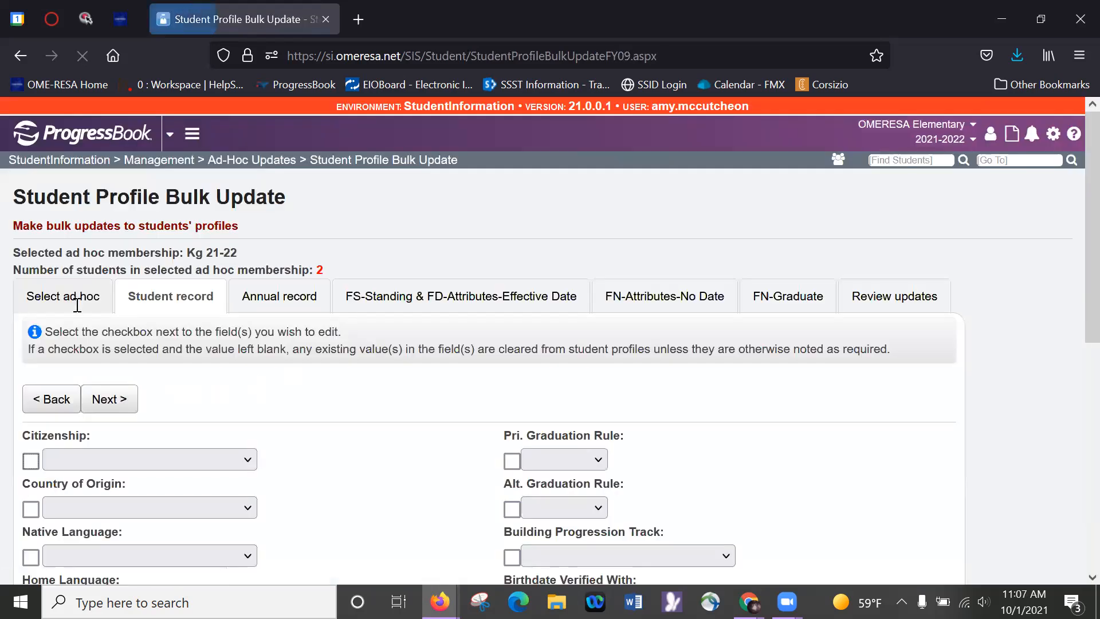
pyautogui.scroll(-8, 76, 373)
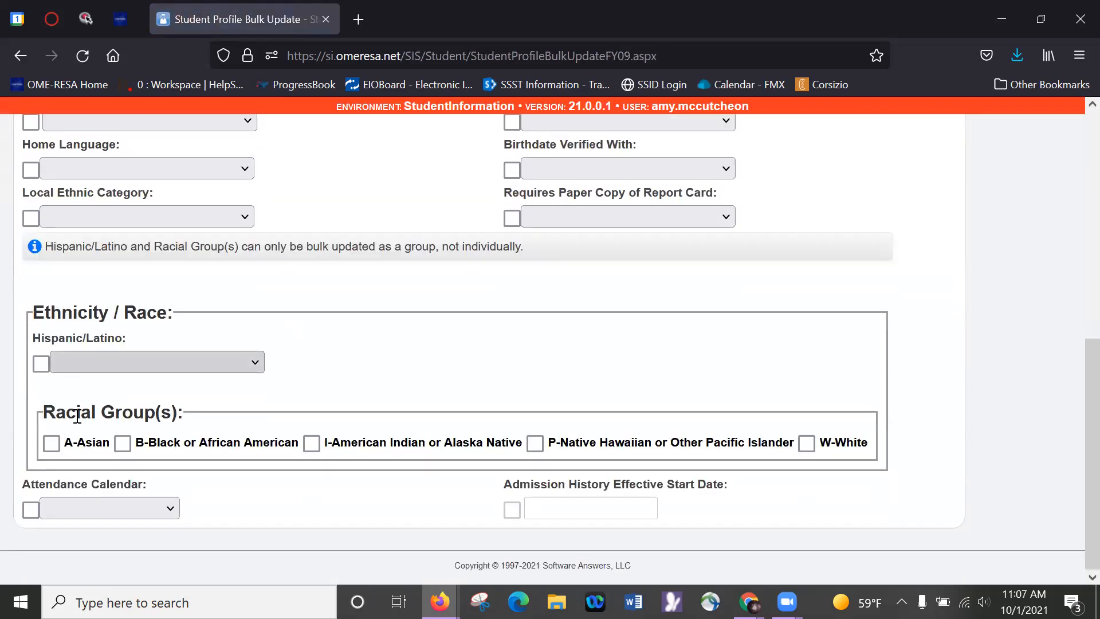
pyautogui.click(128, 513)
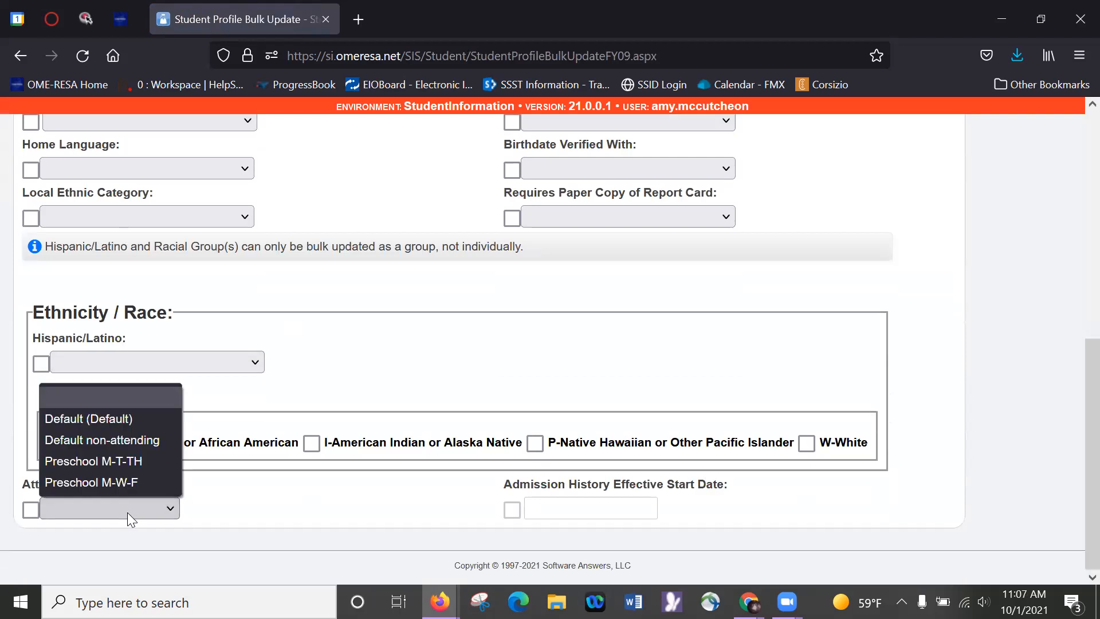
pyautogui.click(94, 419)
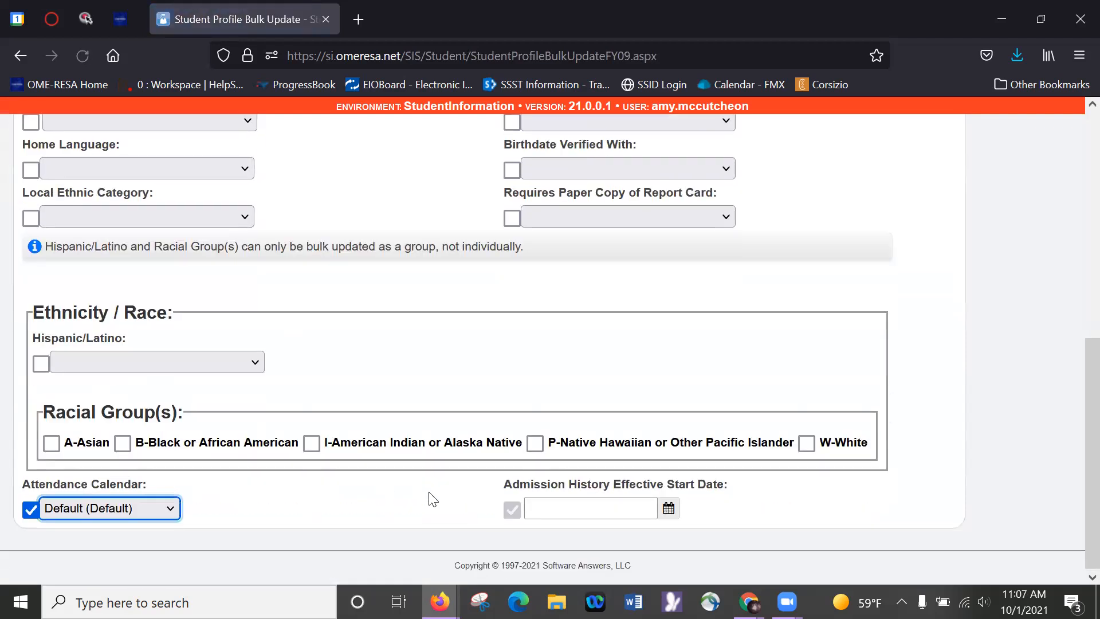
pyautogui.click(668, 509)
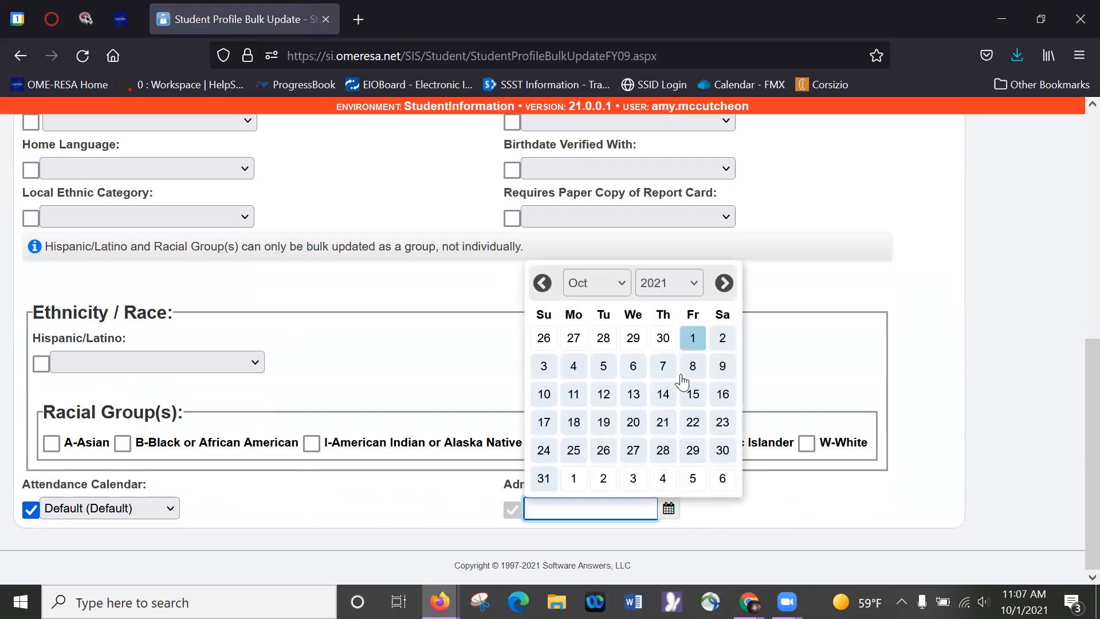
pyautogui.click(701, 346)
pyautogui.scroll(10, 410, 388)
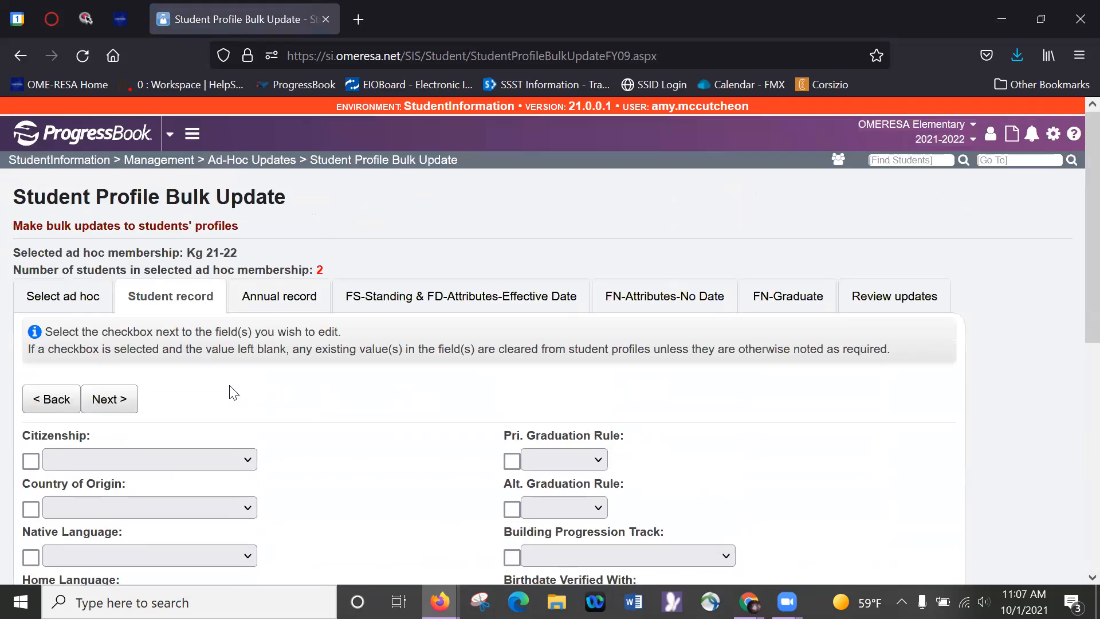
# Step: Move to the effective-date attributes and set Reporting Calendar to DFLT - Default
pyautogui.click(117, 397)
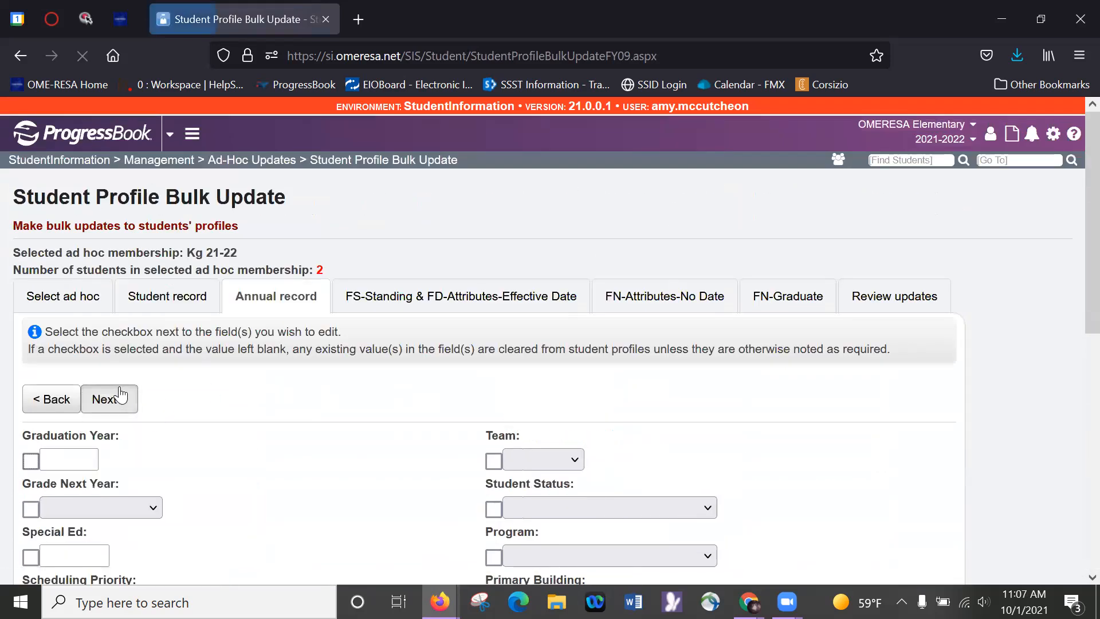
pyautogui.click(119, 396)
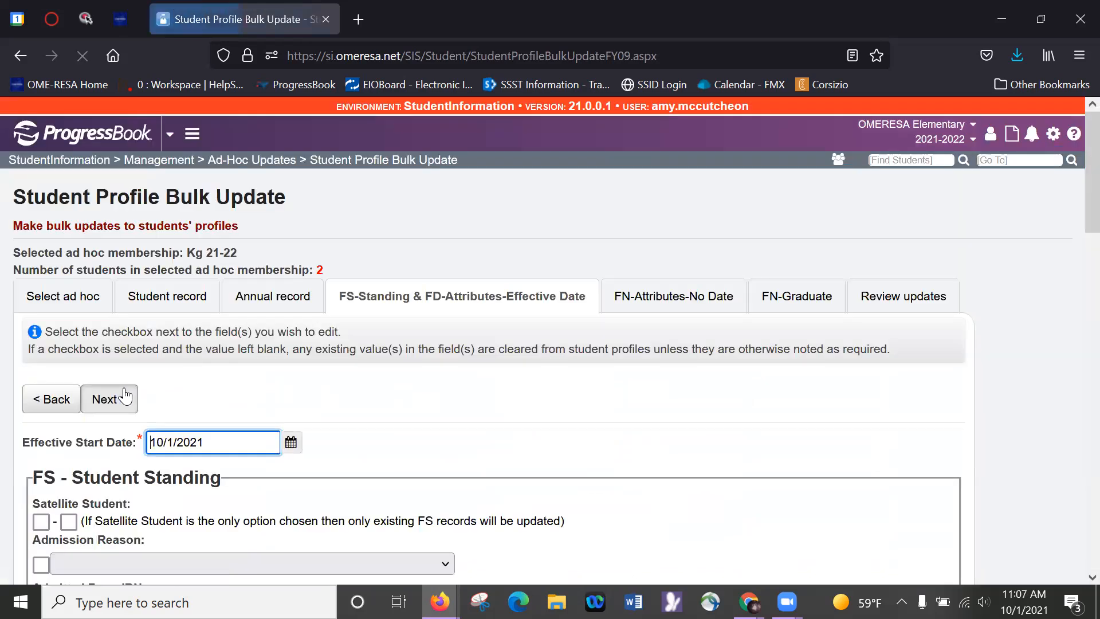
pyautogui.scroll(-2, 137, 396)
pyautogui.scroll(-15, 137, 393)
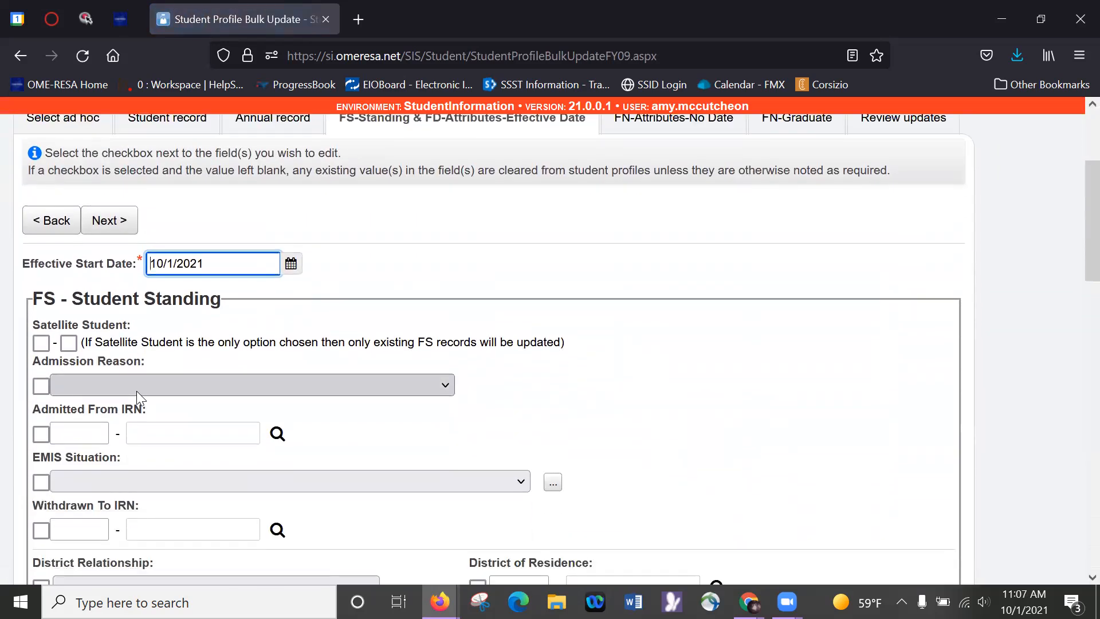
pyautogui.scroll(-5, 140, 399)
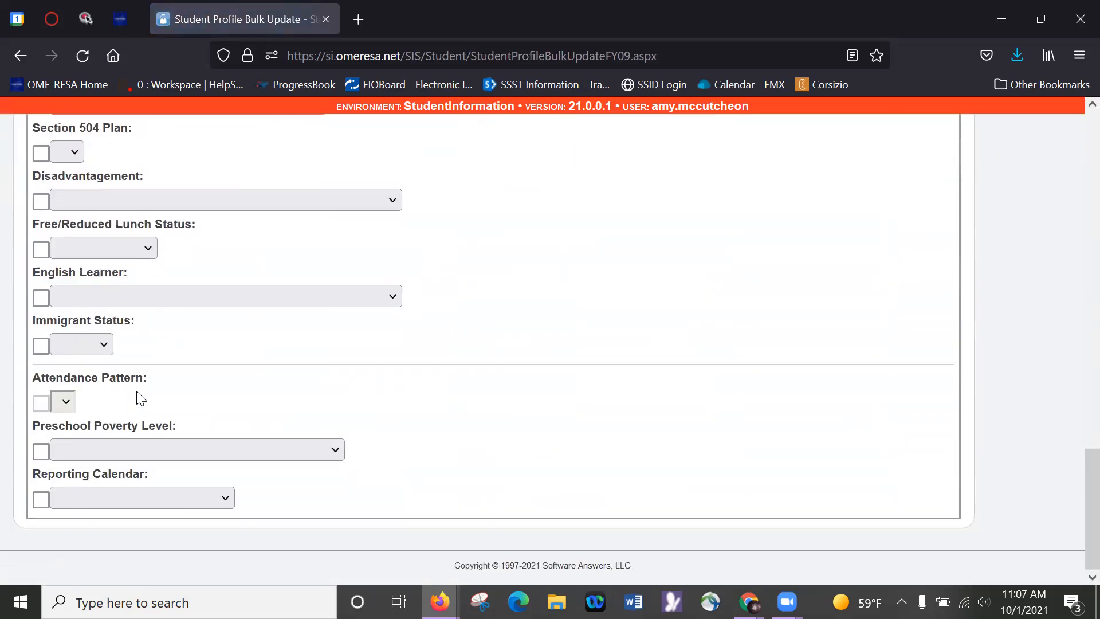
pyautogui.click(172, 497)
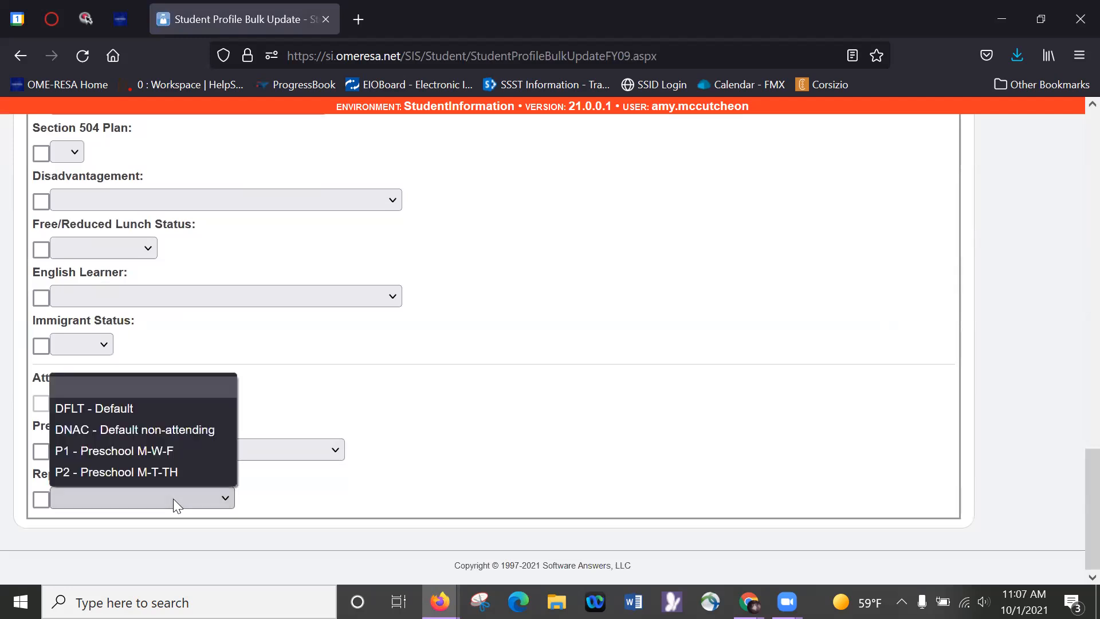
pyautogui.click(126, 408)
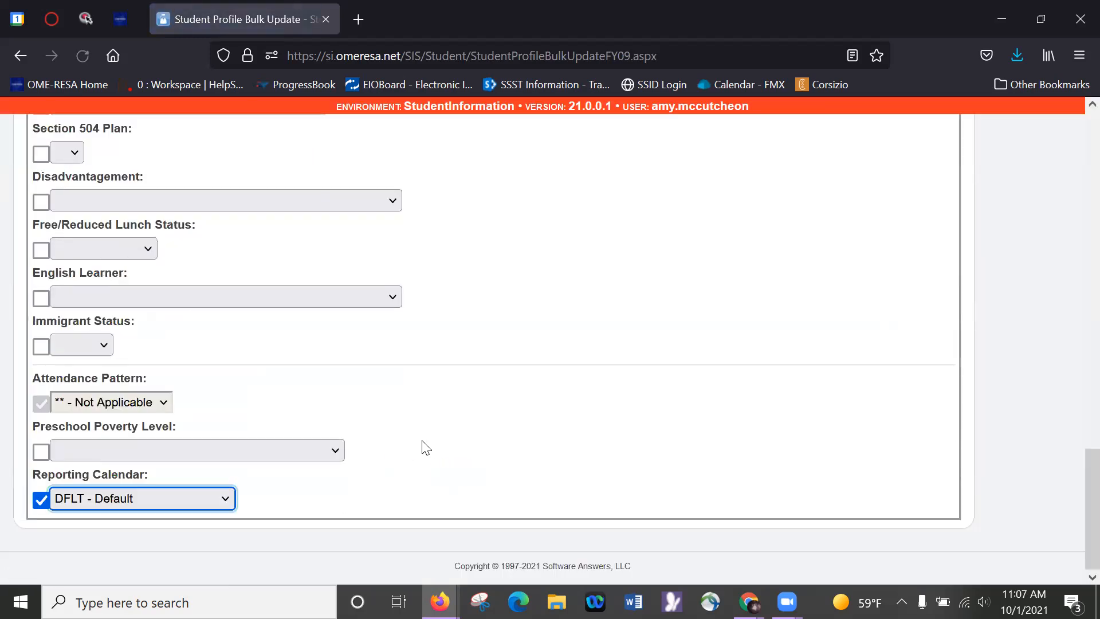
# Step: Advance to Review updates and submit the second Kg 21-22 bulk update
pyautogui.scroll(10, 423, 446)
pyautogui.scroll(5, 228, 372)
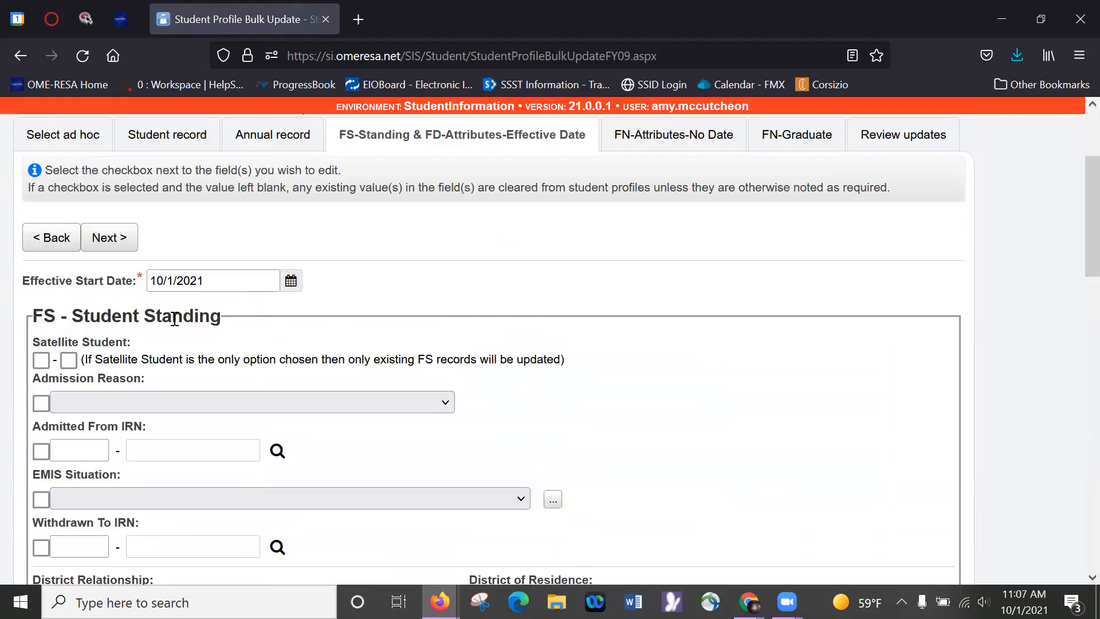
pyautogui.click(111, 241)
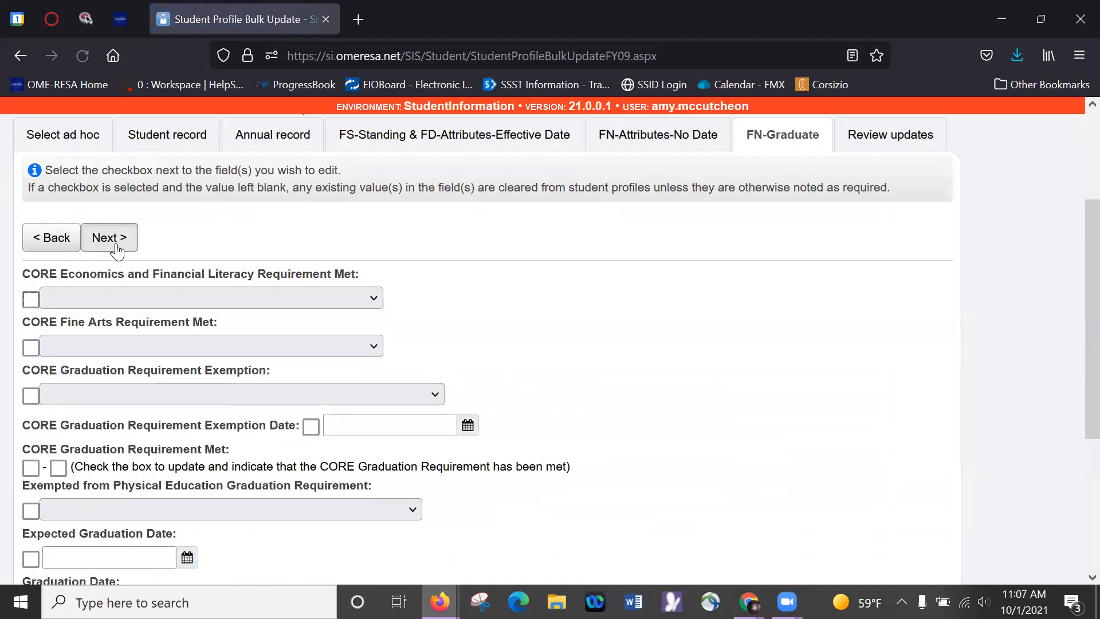
pyautogui.click(114, 241)
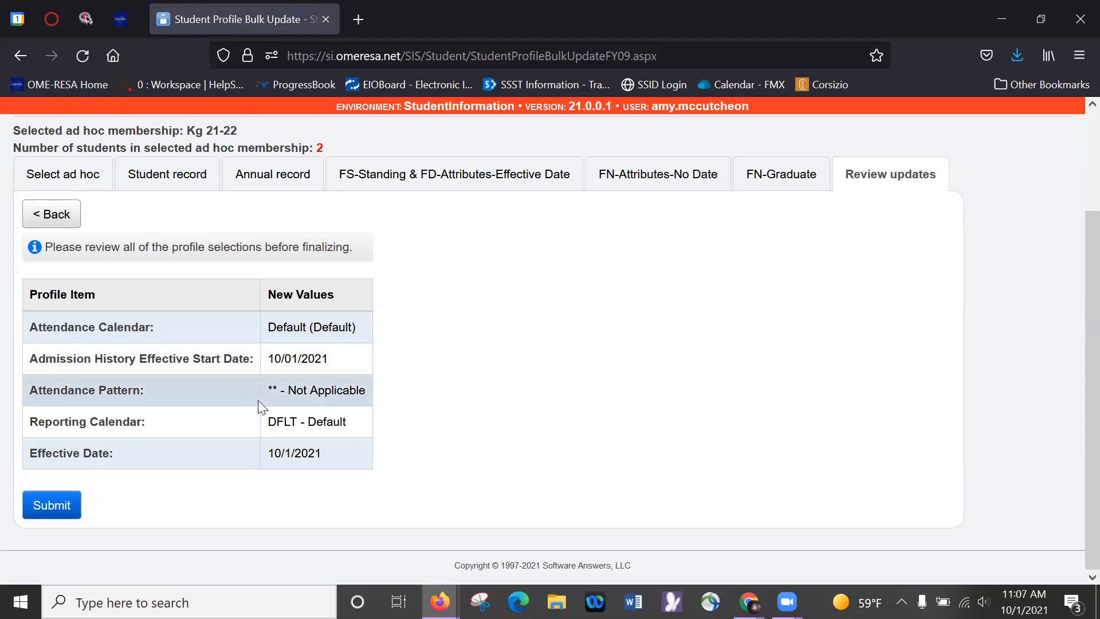
pyautogui.click(73, 512)
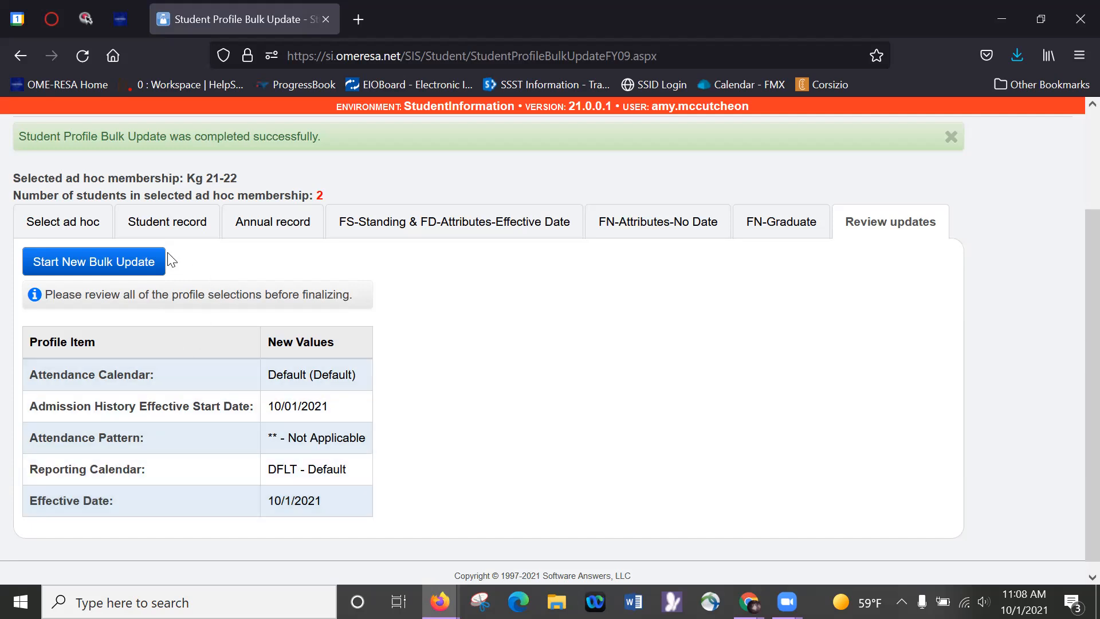
# Step: Start a new bulk update for the 6thgrade ad hoc membership with Building Progression Track EL-HS
pyautogui.click(127, 258)
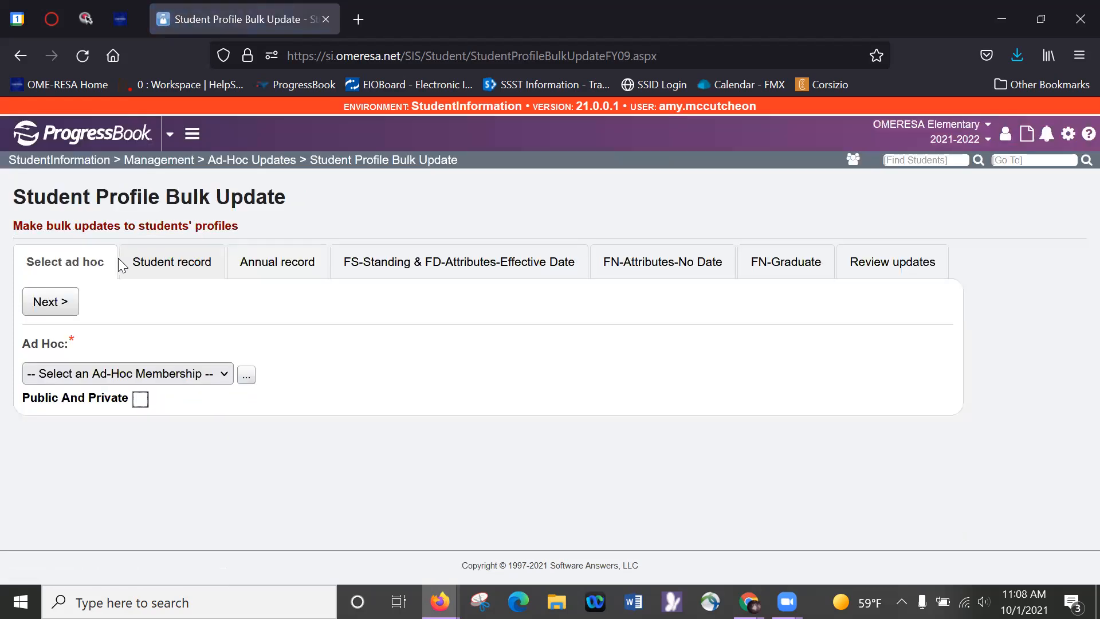
pyautogui.click(136, 378)
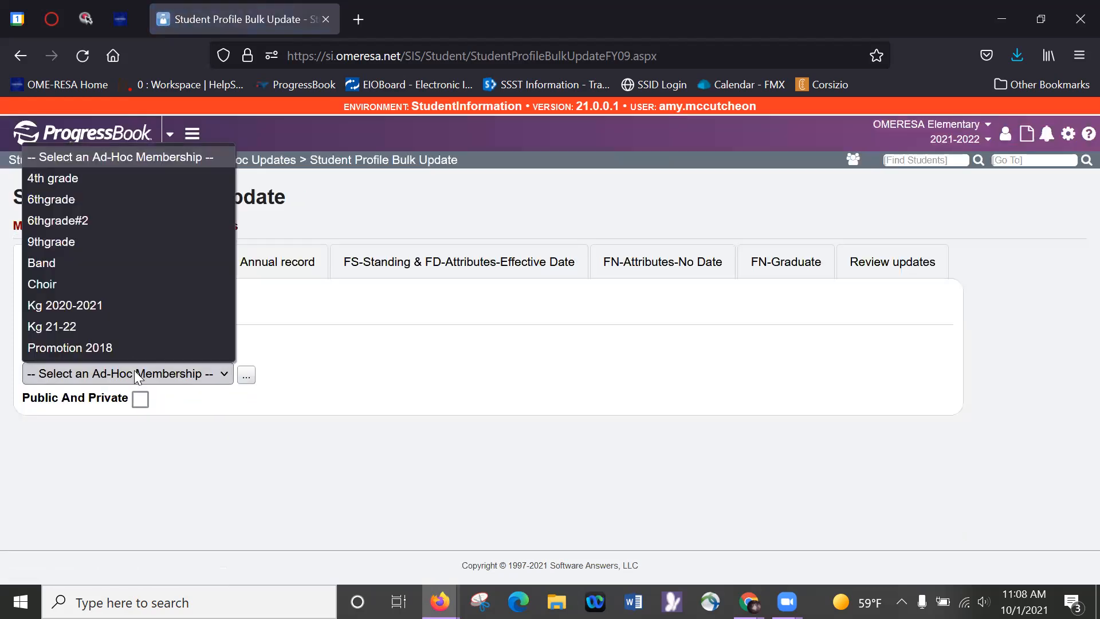
pyautogui.click(89, 201)
pyautogui.click(64, 301)
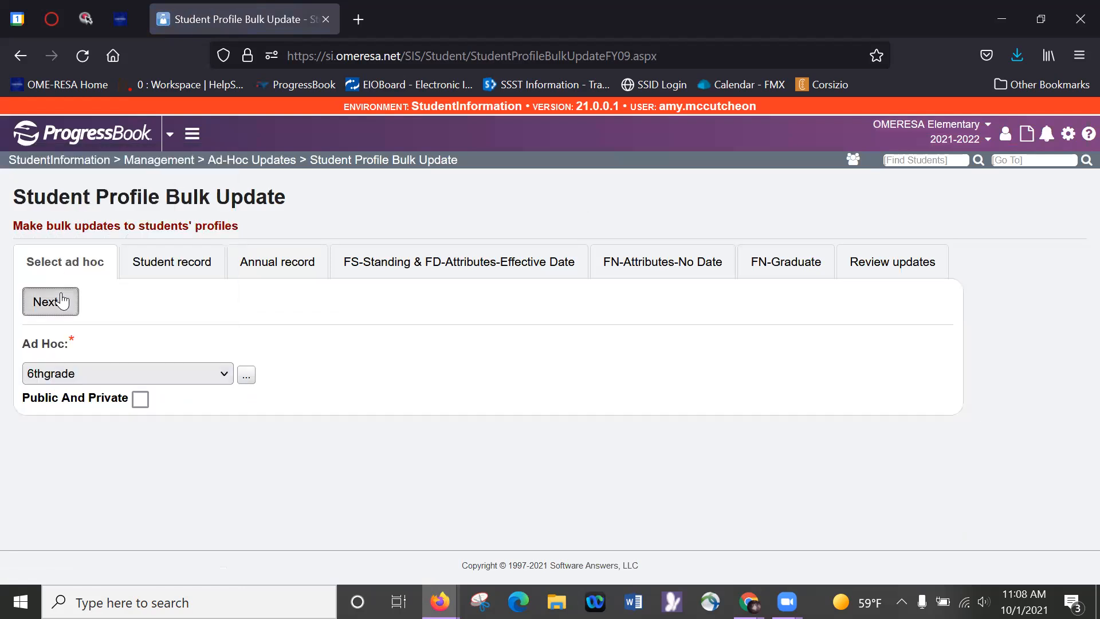
pyautogui.scroll(-2, 62, 293)
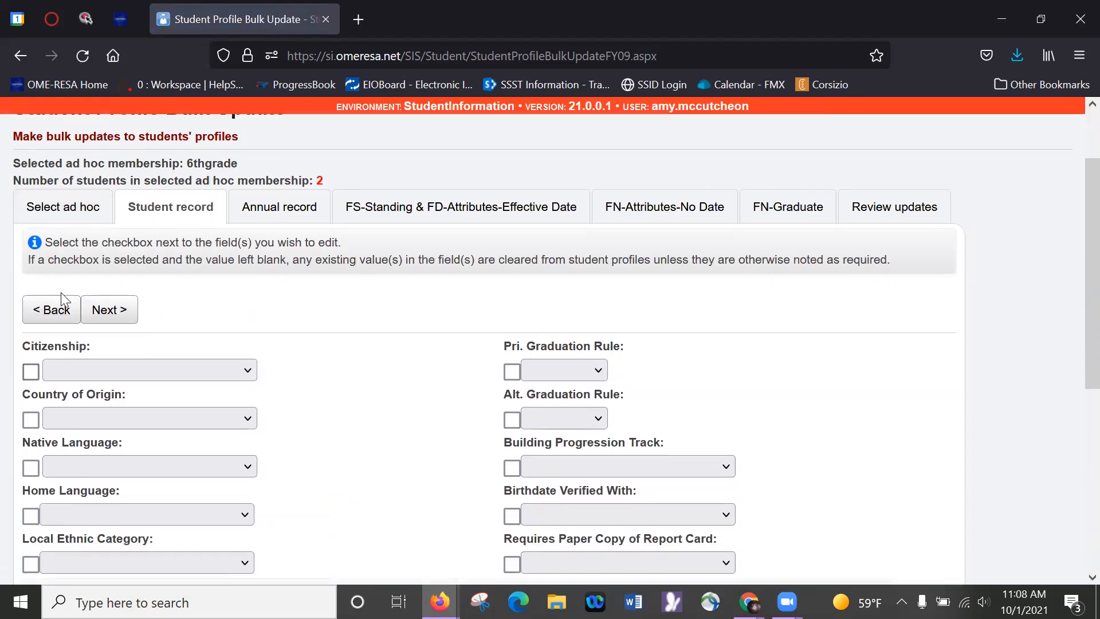
pyautogui.click(594, 466)
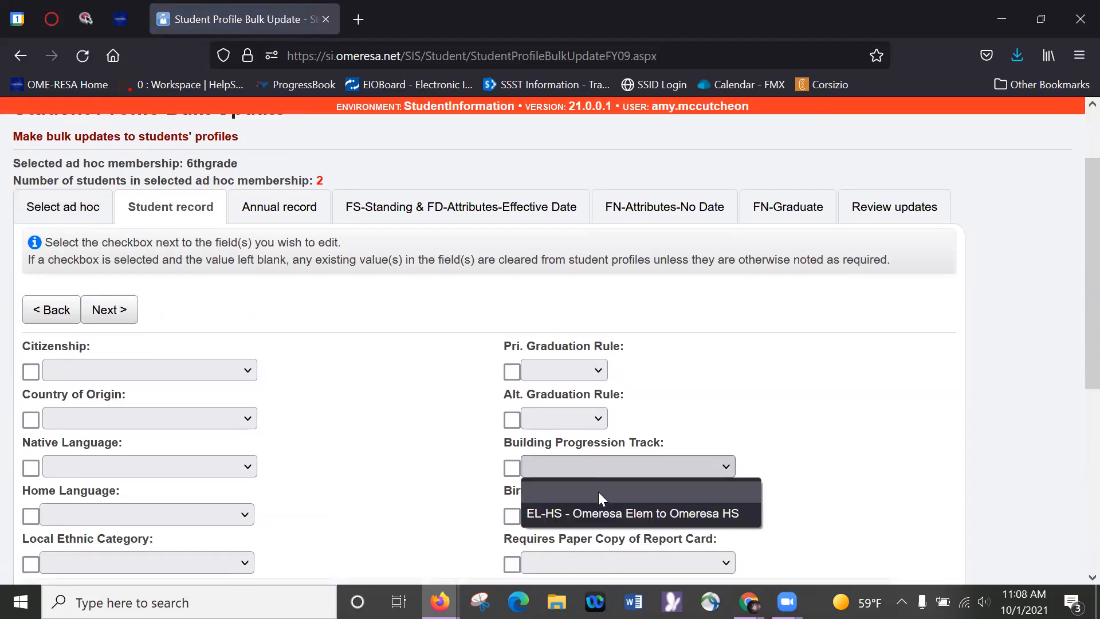
pyautogui.click(603, 513)
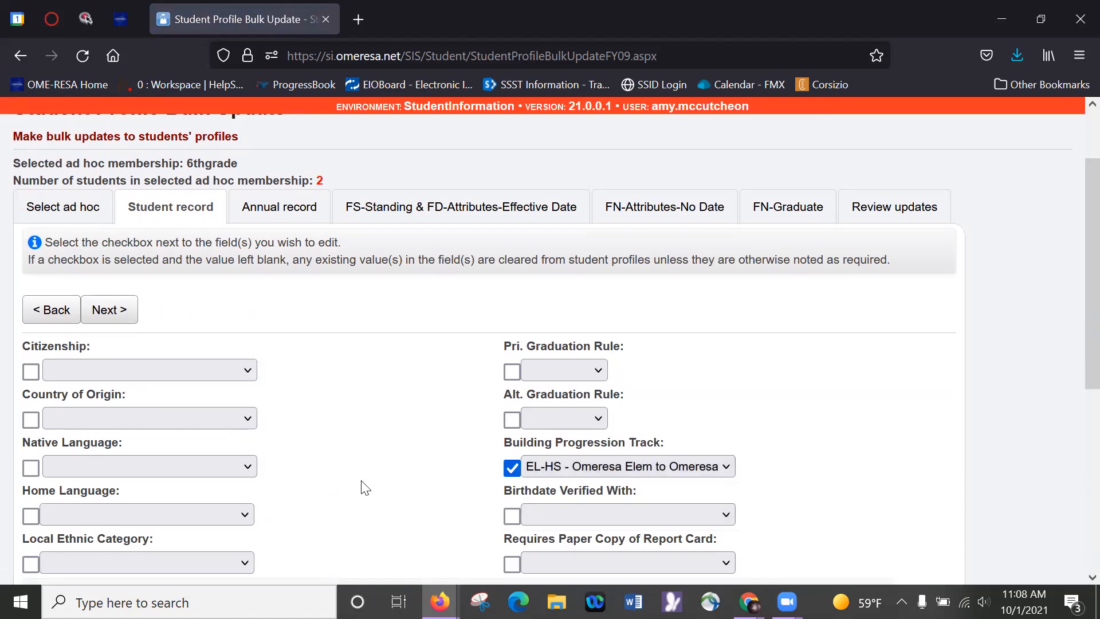
# Step: Submit the EL-HS track update for 6thgrade, then return home with no student loaded
pyautogui.click(110, 311)
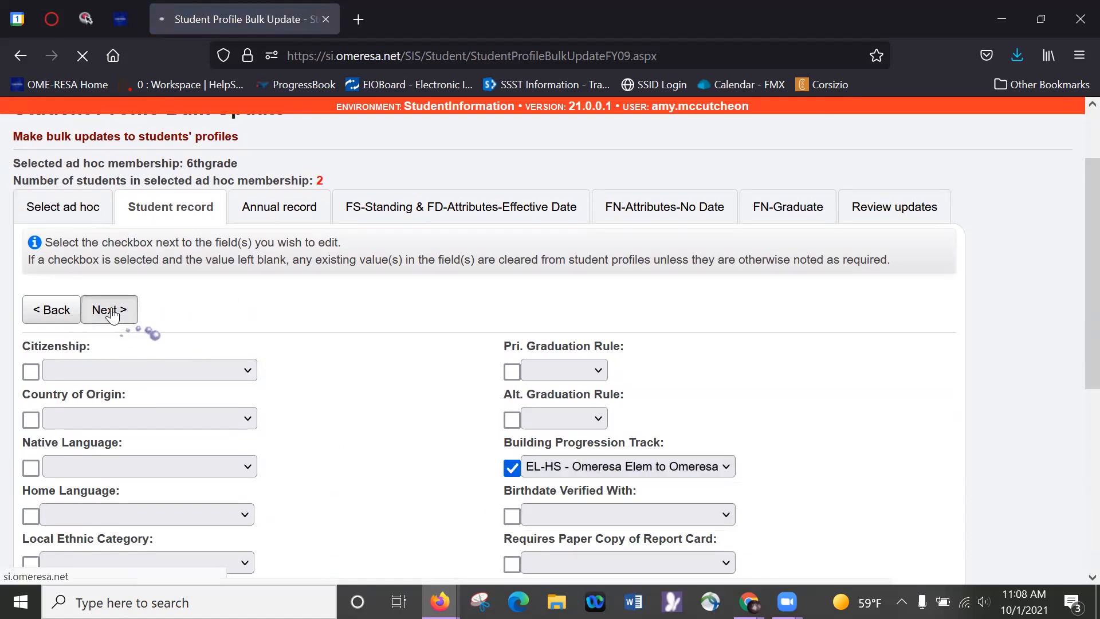
pyautogui.click(123, 313)
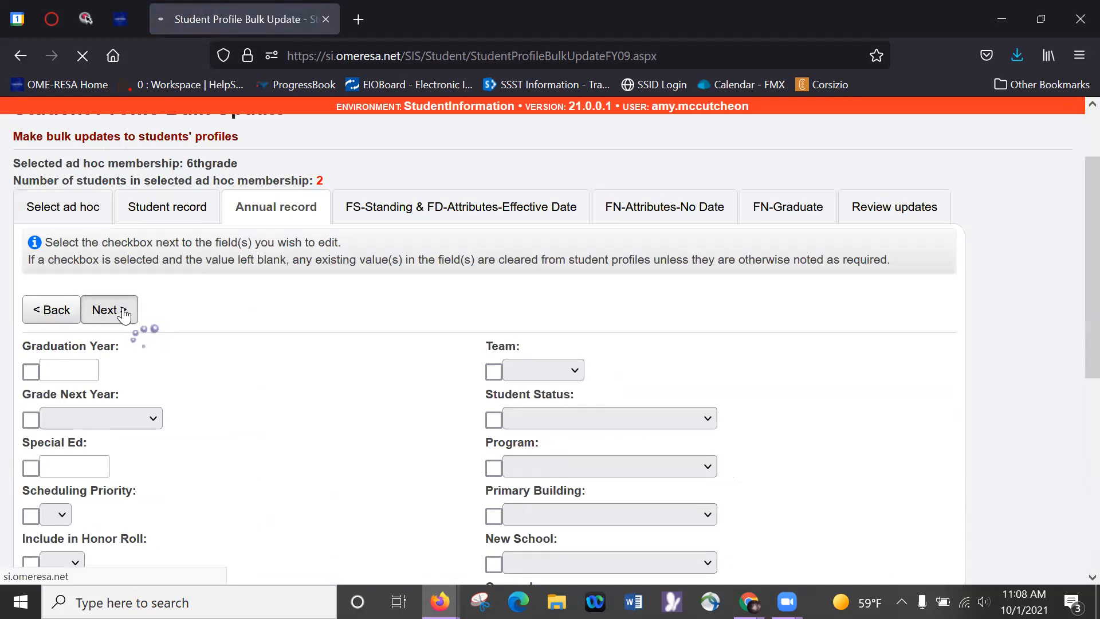
pyautogui.click(110, 312)
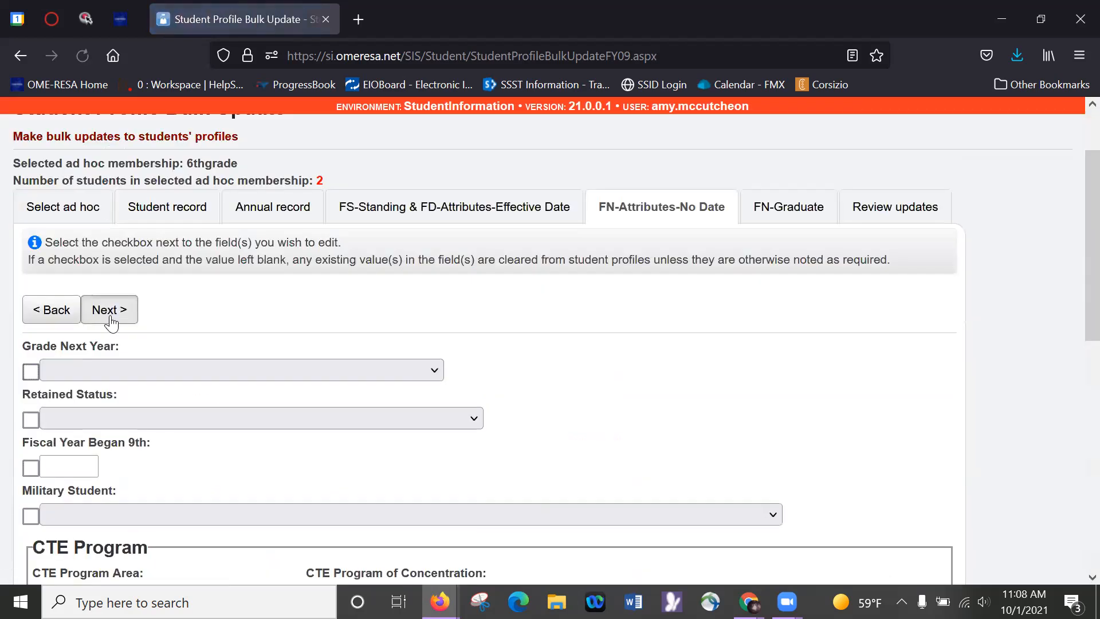
pyautogui.click(109, 316)
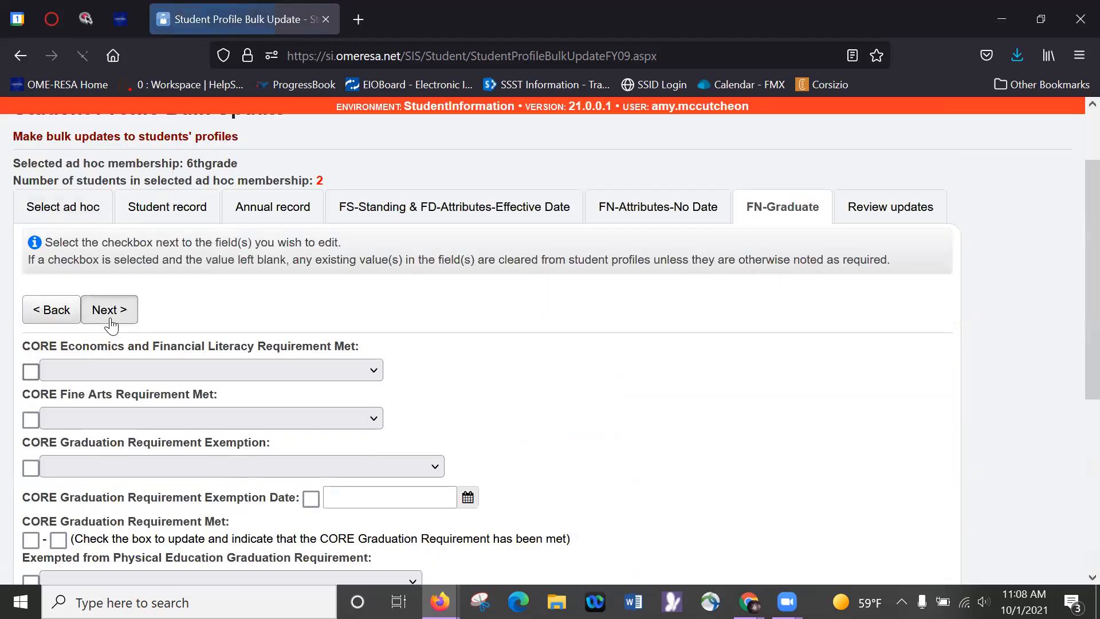
pyautogui.click(111, 324)
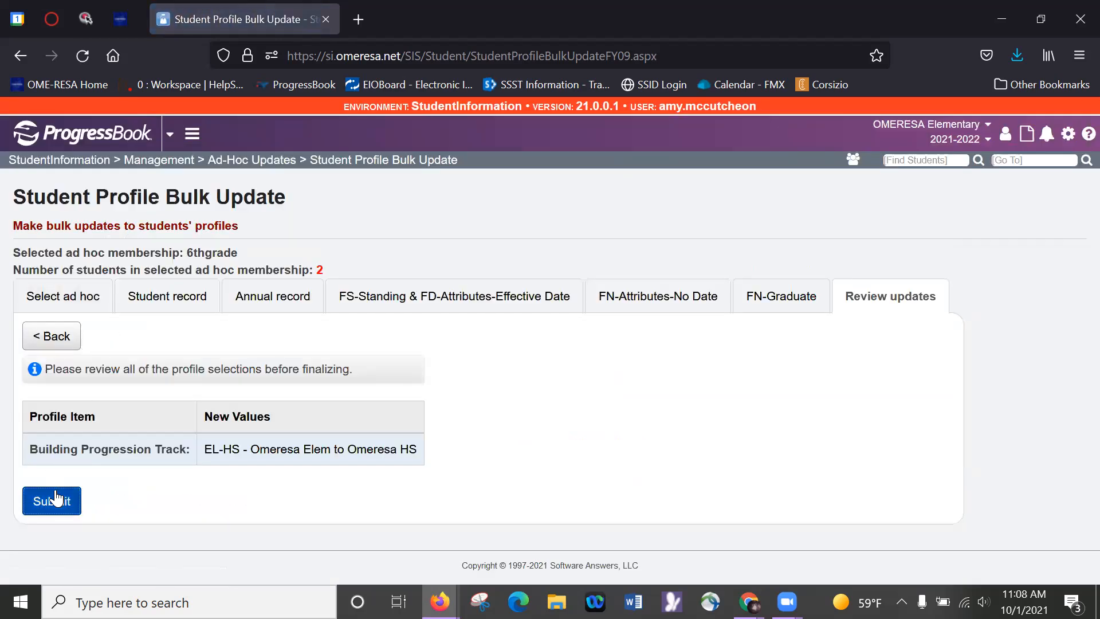
pyautogui.click(56, 498)
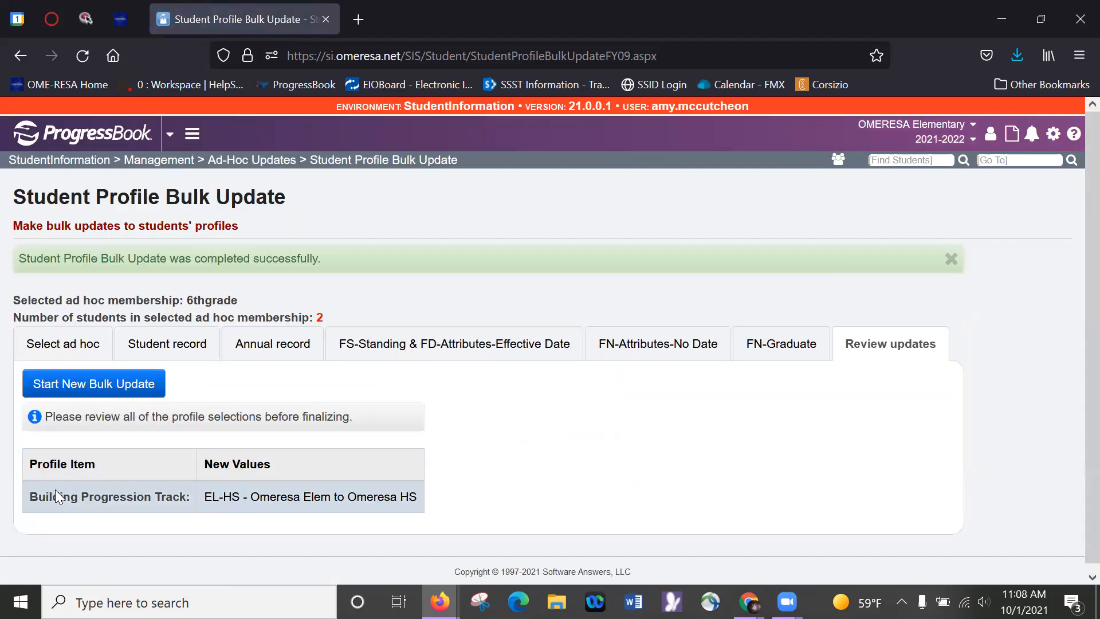
pyautogui.click(61, 161)
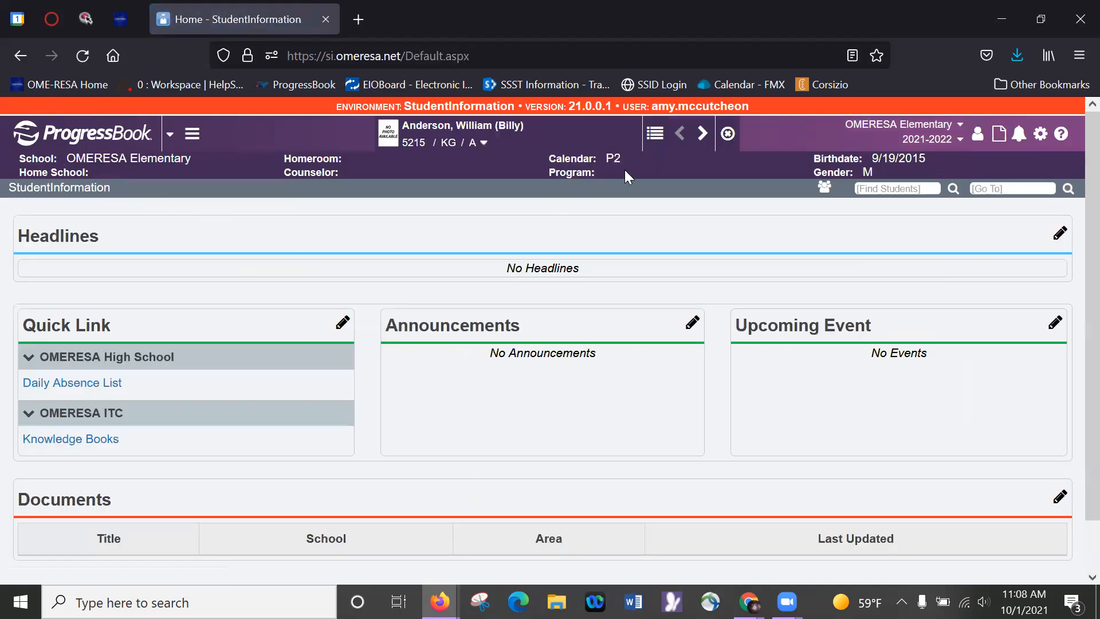
pyautogui.click(723, 135)
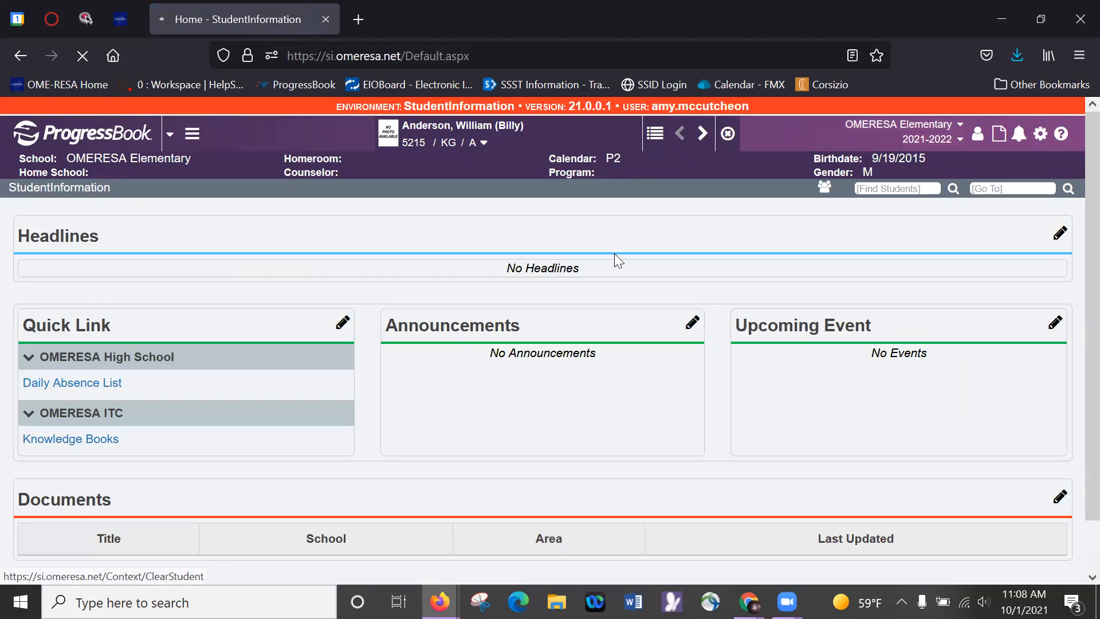